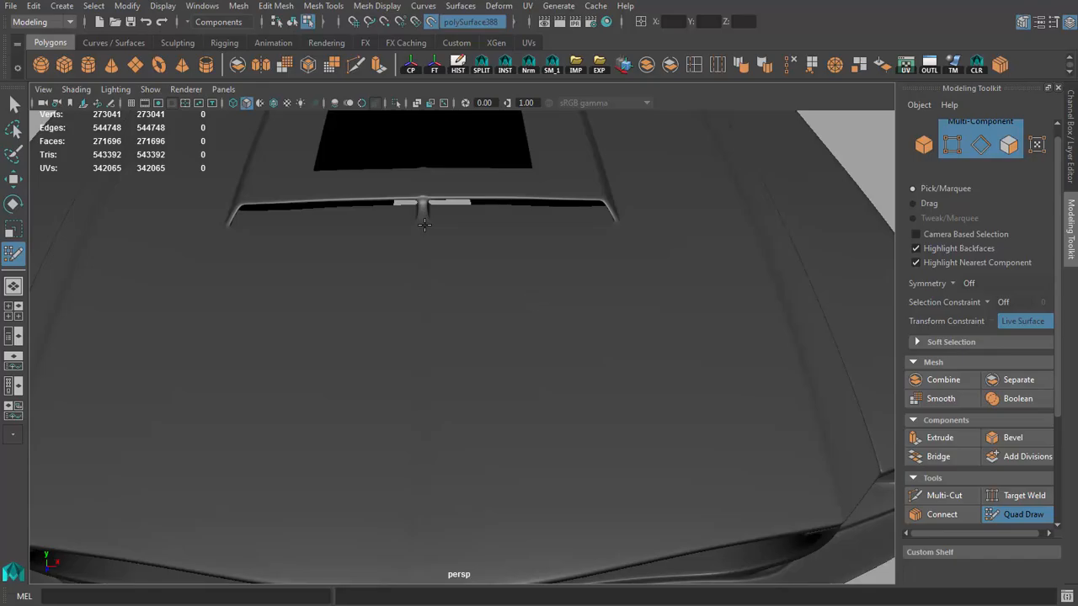
Step: Place four Quad Draw points and fill the first large quad between the hood's centre crease and side crease, in front of the scoop
left_click_drag(425, 225, 418, 486, "alt")
left_click_drag(501, 432, 593, 375, "alt")
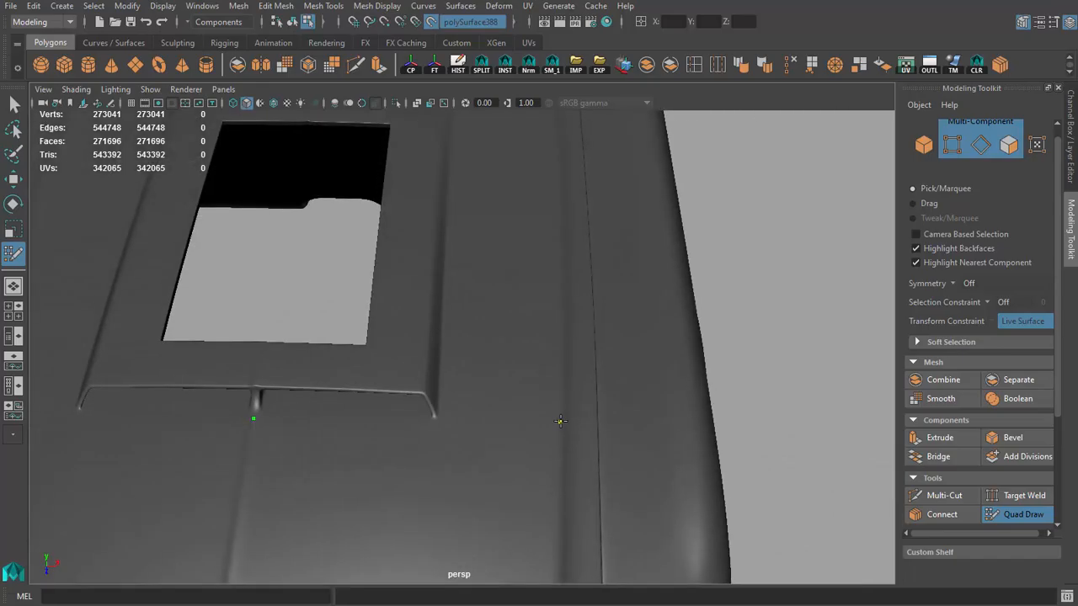
right_click_drag(555, 433, 440, 419, "alt")
left_click(441, 418, "shift")
left_click_drag(441, 418, 346, 438, "alt")
right_click_drag(346, 437, 507, 449, "alt")
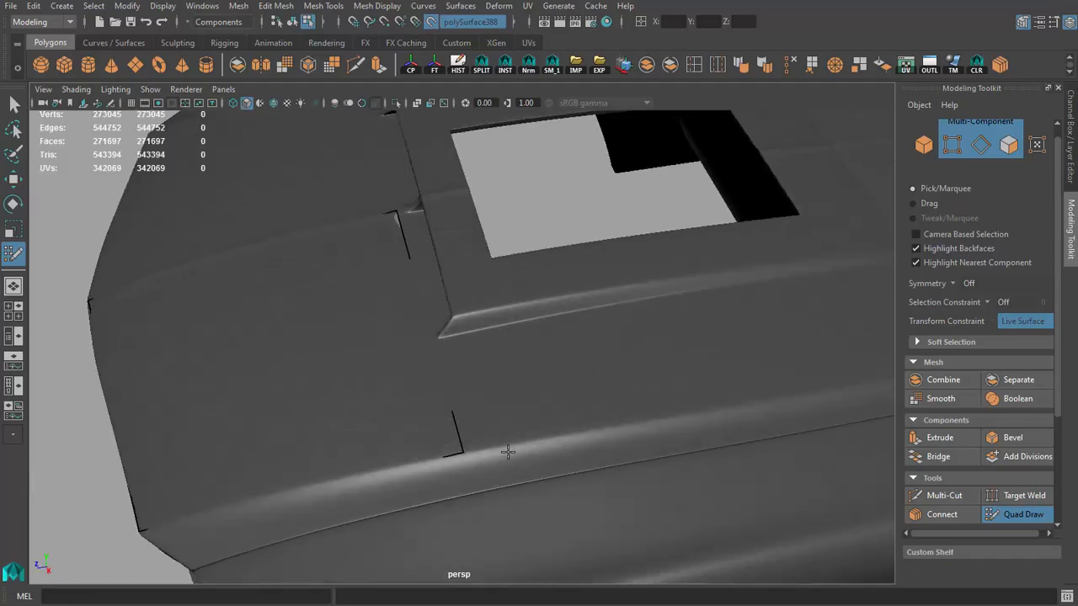
Step: Insert five crosswise edge loops into the large hood quad, spaced from the scoop end to the front edge
left_click(408, 466, "ctrl")
left_click(337, 481, "ctrl")
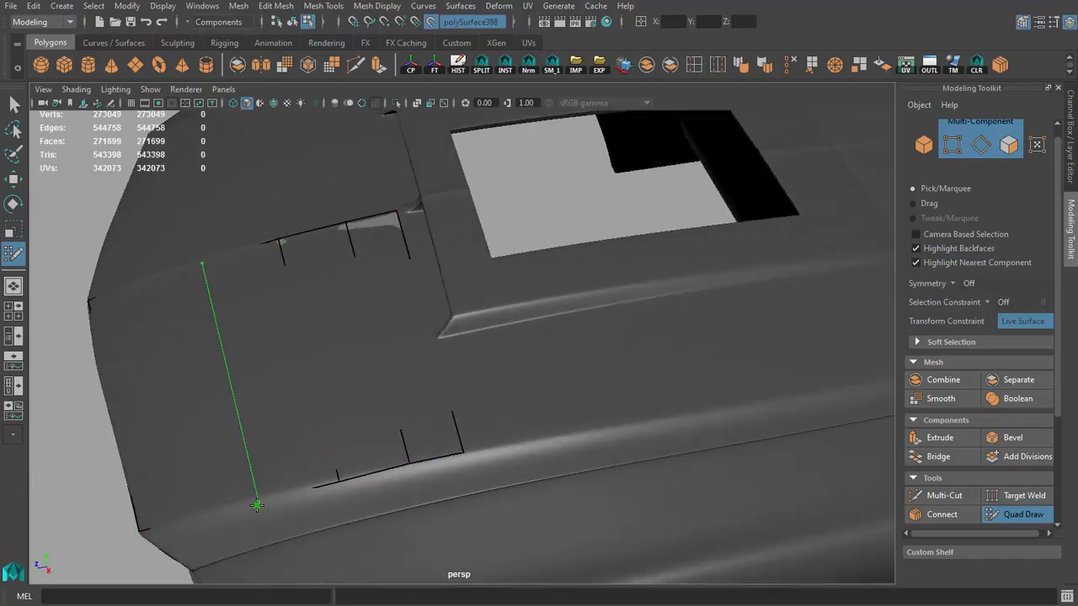
left_click(267, 500, "ctrl")
left_click(211, 510, "ctrl")
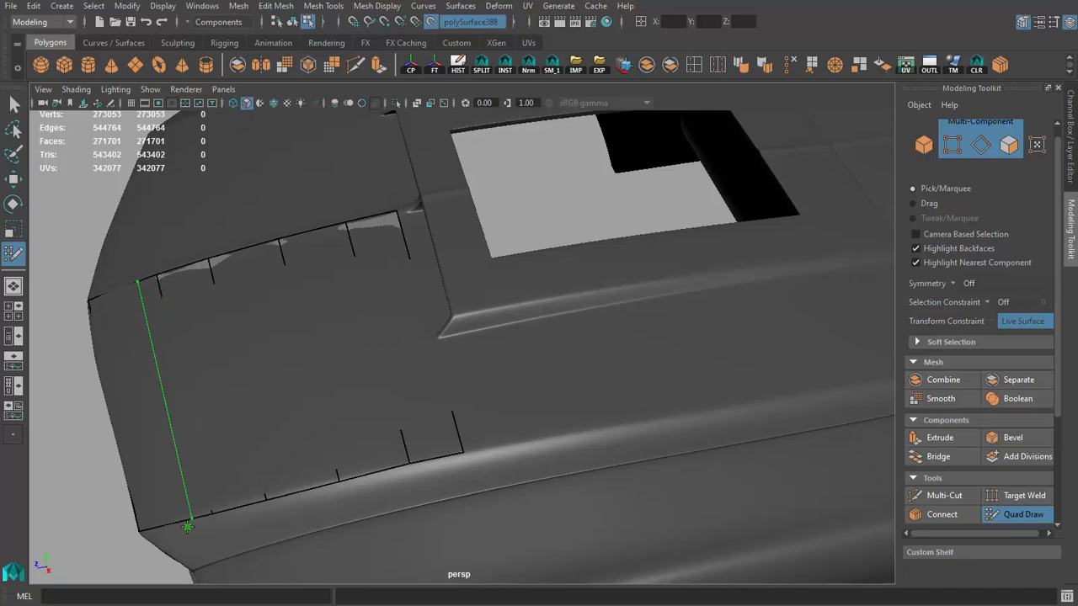
left_click(169, 529, "ctrl")
Step: Insert six lengthwise edge loops into the hood patch, one close to the centre crease and the others spread across its width
scroll(288, 432, "down", 3)
left_click_drag(288, 433, 445, 411, "alt")
middle_click_drag(468, 425, 469, 393, "alt")
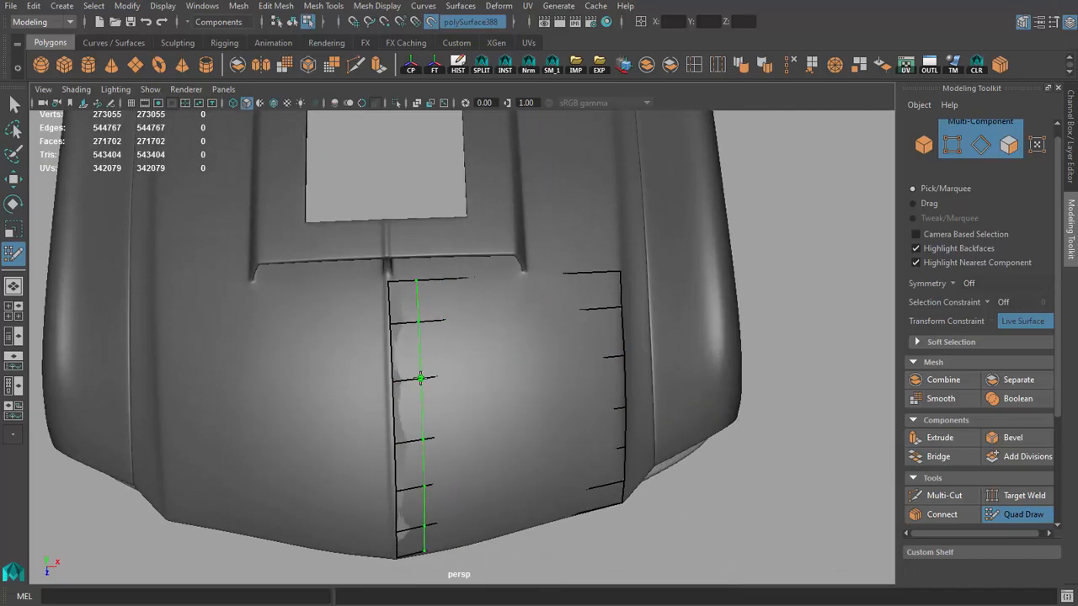
left_click(399, 380, "ctrl")
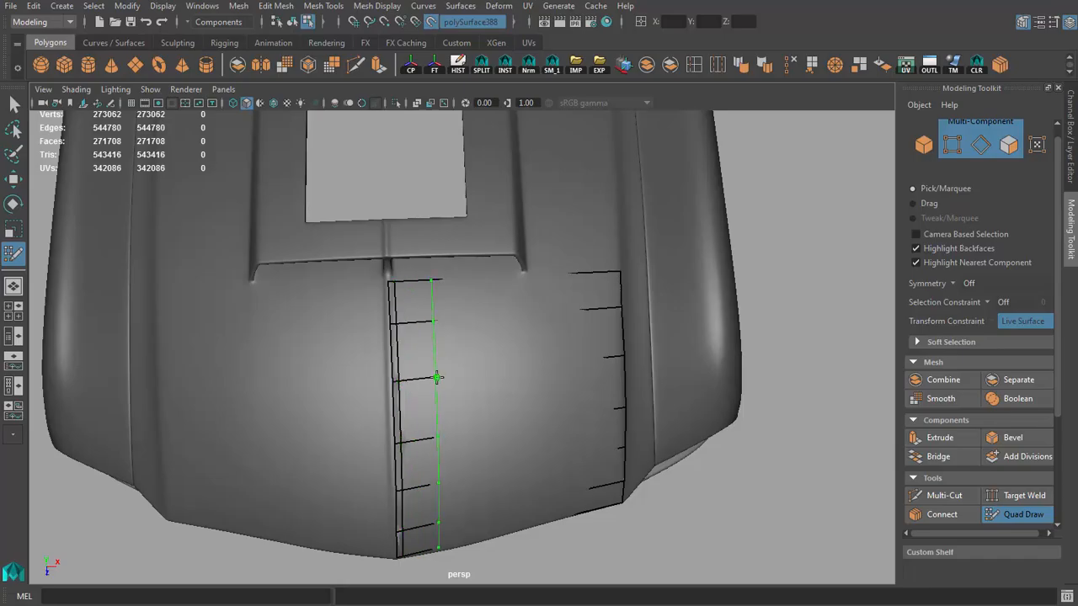
left_click(435, 378, "ctrl")
left_click(481, 377, "ctrl")
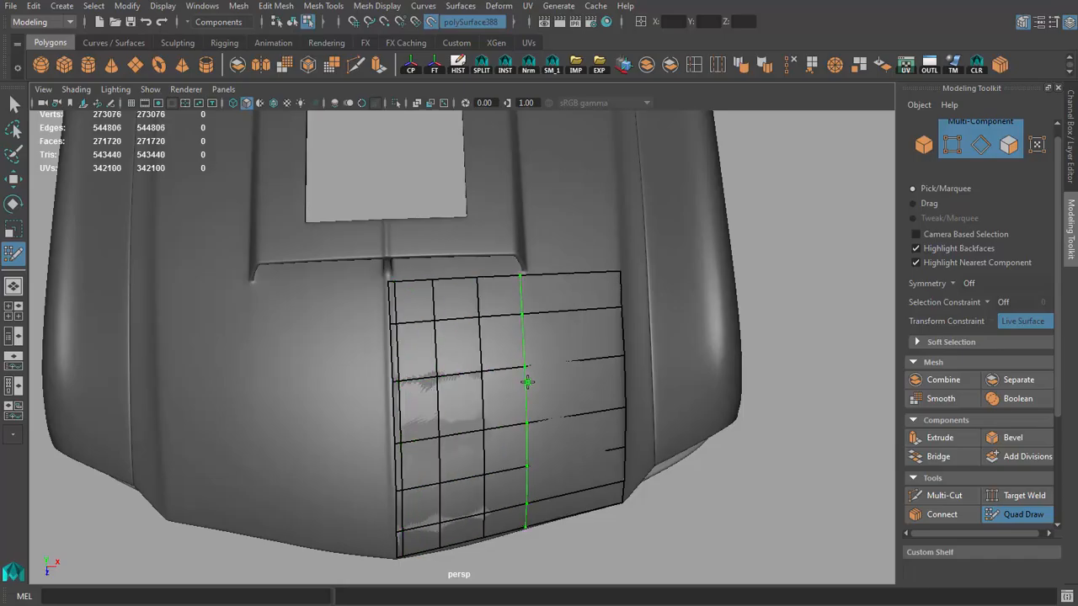
left_click(527, 382, "ctrl")
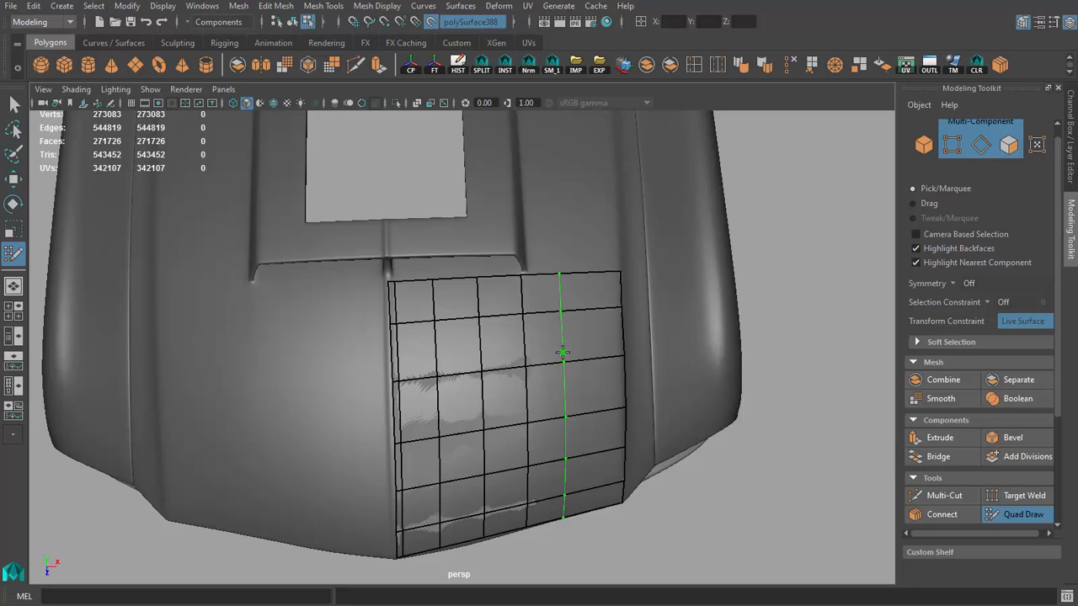
left_click(562, 353, "ctrl")
left_click(596, 348, "ctrl")
Step: Adjust the grid's outer border vertices so that they follow the hood's side crease
left_click_drag(596, 349, 255, 370, "alt")
right_click_drag(255, 370, 440, 324, "alt")
left_click_drag(440, 324, 320, 379, "alt")
middle_click_drag(319, 378, 361, 334, "alt")
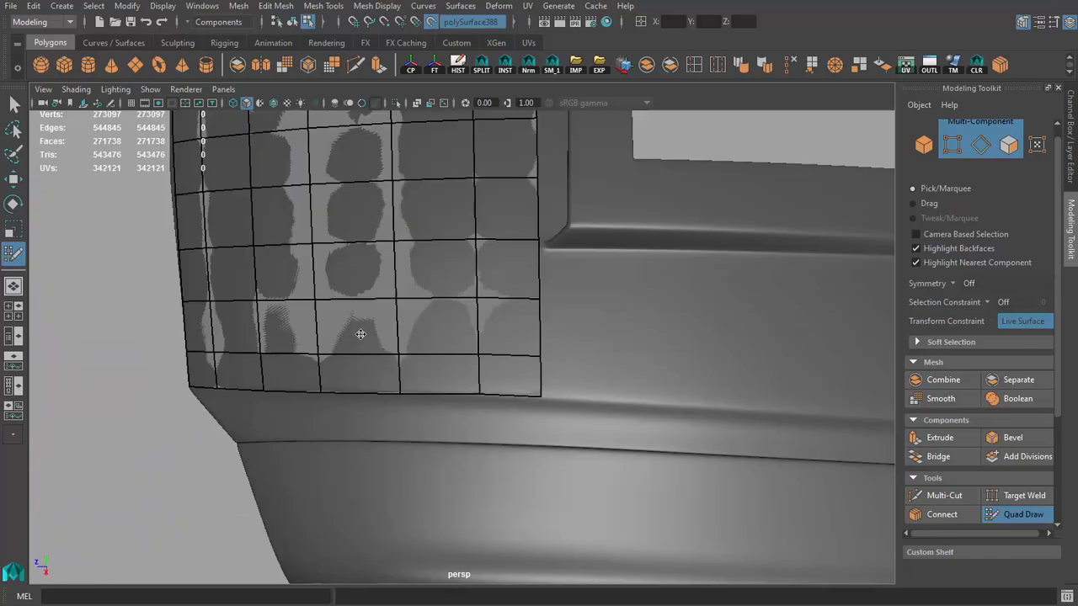
left_click_drag(361, 334, 397, 380, "alt")
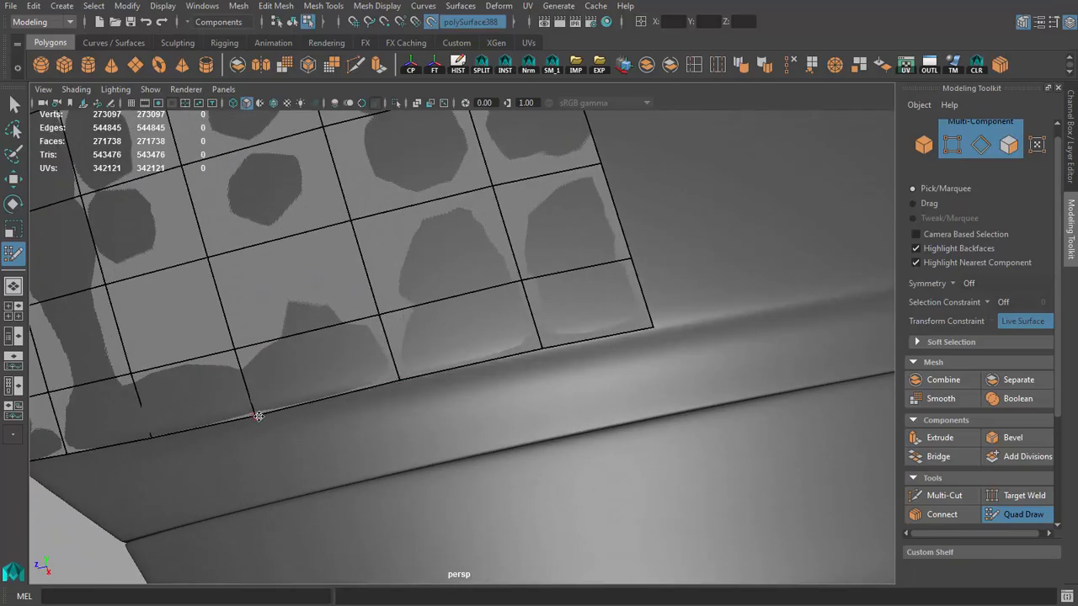
left_click_drag(295, 409, 439, 241, "alt")
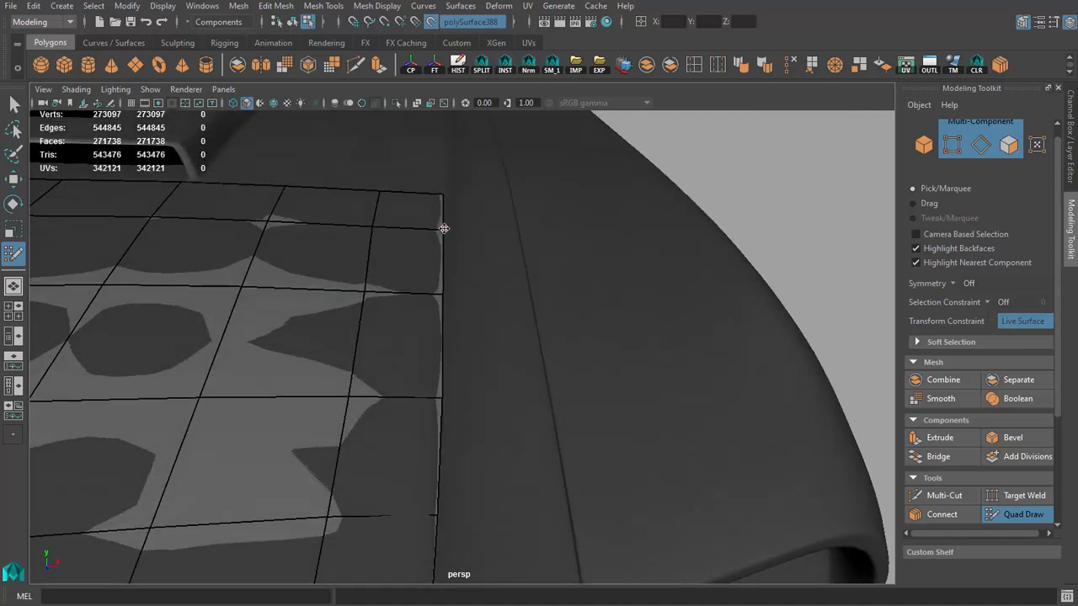
left_click_drag(444, 199, 707, 339, "alt")
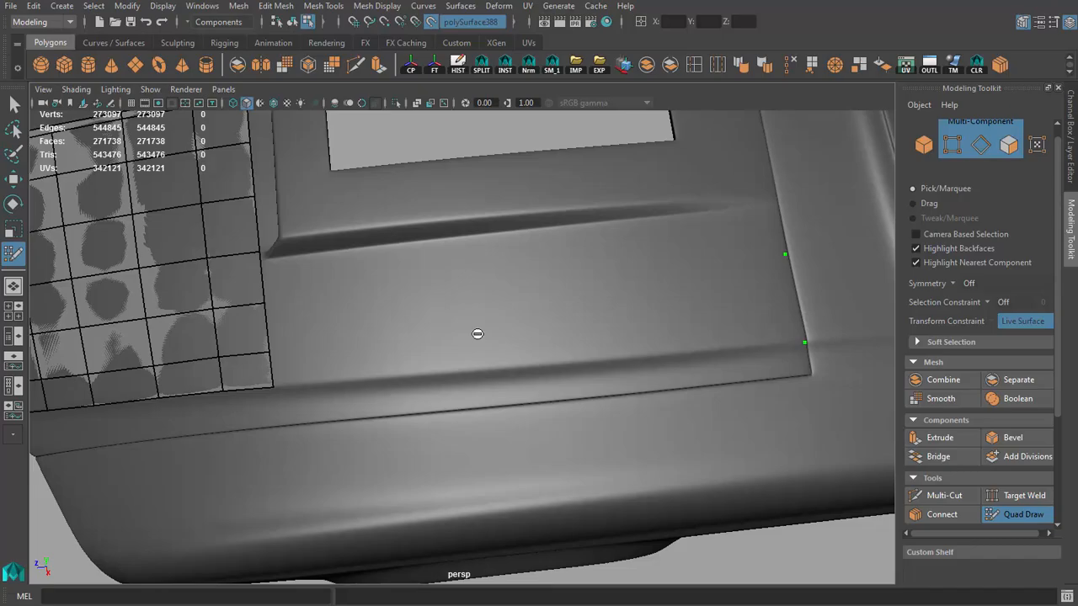
Step: Draw a quad beside the opening at the hood's rear, split it lengthwise and bridge both columns to the front grid
left_click(502, 278)
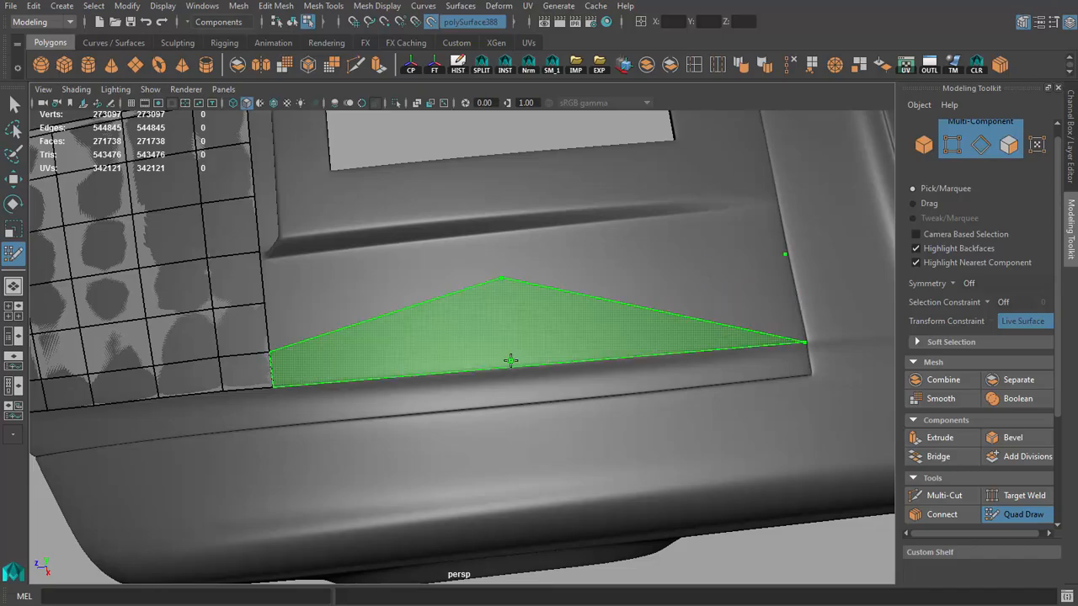
left_click(508, 366)
left_click(654, 300, "shift")
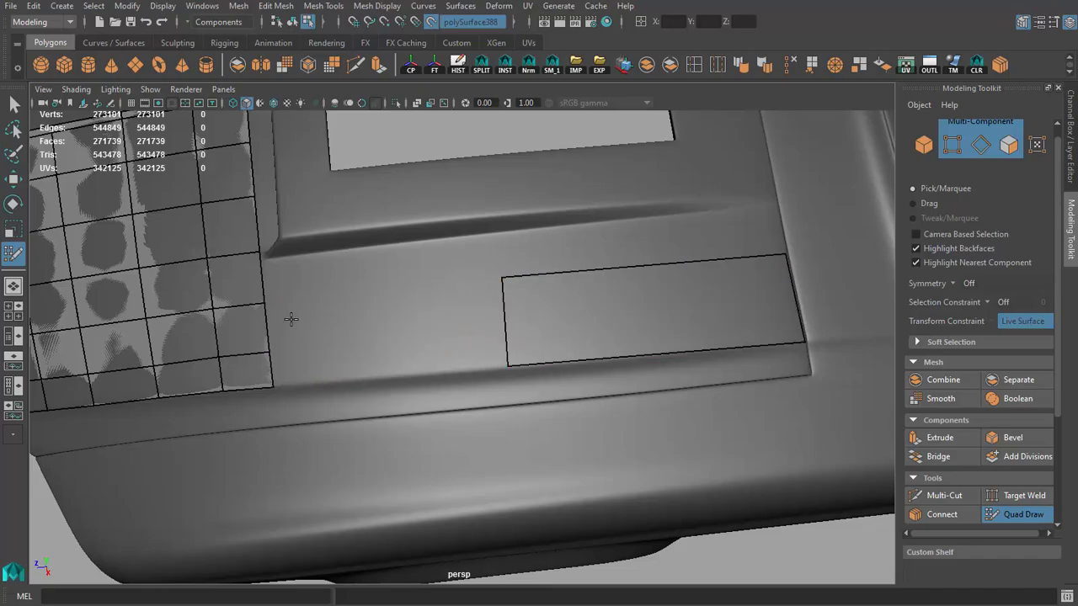
mouse_move(291, 319)
left_mouse_down("alt")
mouse_move(421, 314)
mouse_move(457, 266)
left_mouse_up("alt")
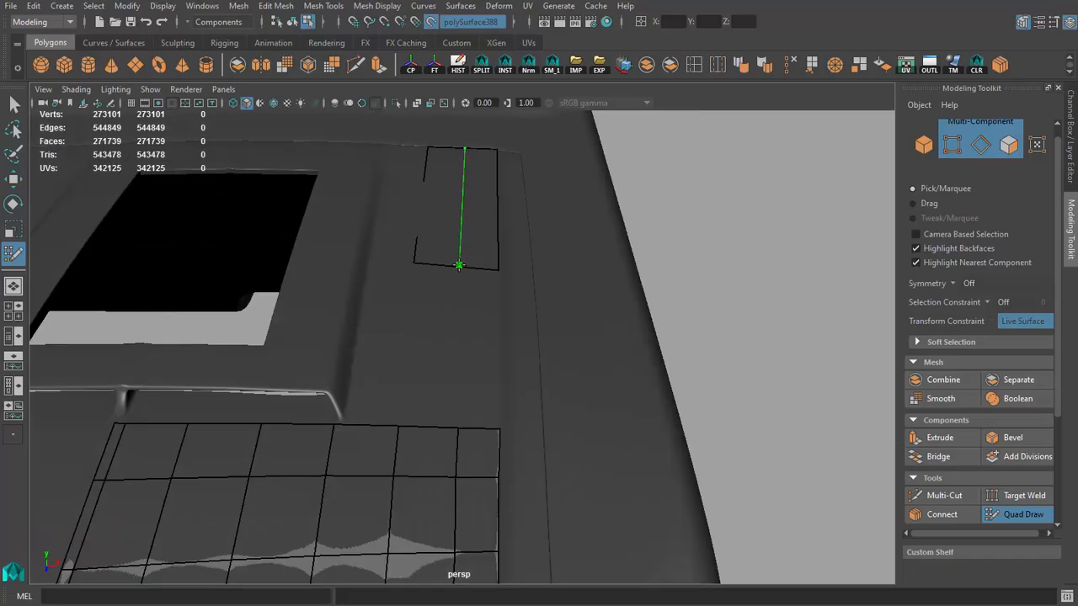
left_click(477, 312, "shift")
Step: Insert three crosswise edge loops into the bridged section of the side strip
mouse_move(435, 351)
left_mouse_down("alt")
mouse_move(370, 378)
mouse_move(317, 344)
left_mouse_up("alt")
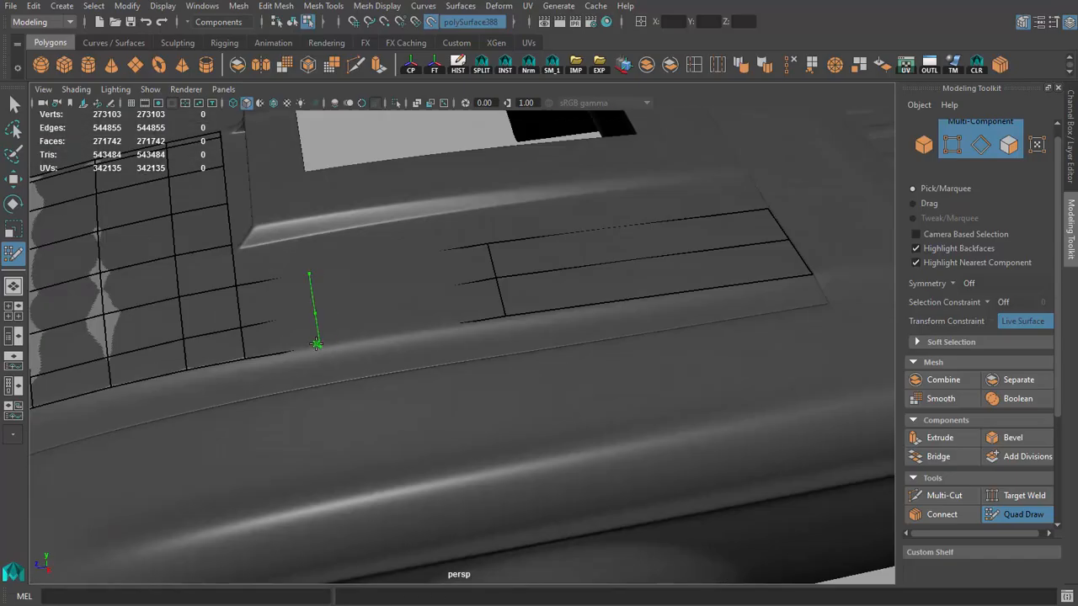
left_click(318, 344, "ctrl")
left_click(395, 333, "ctrl")
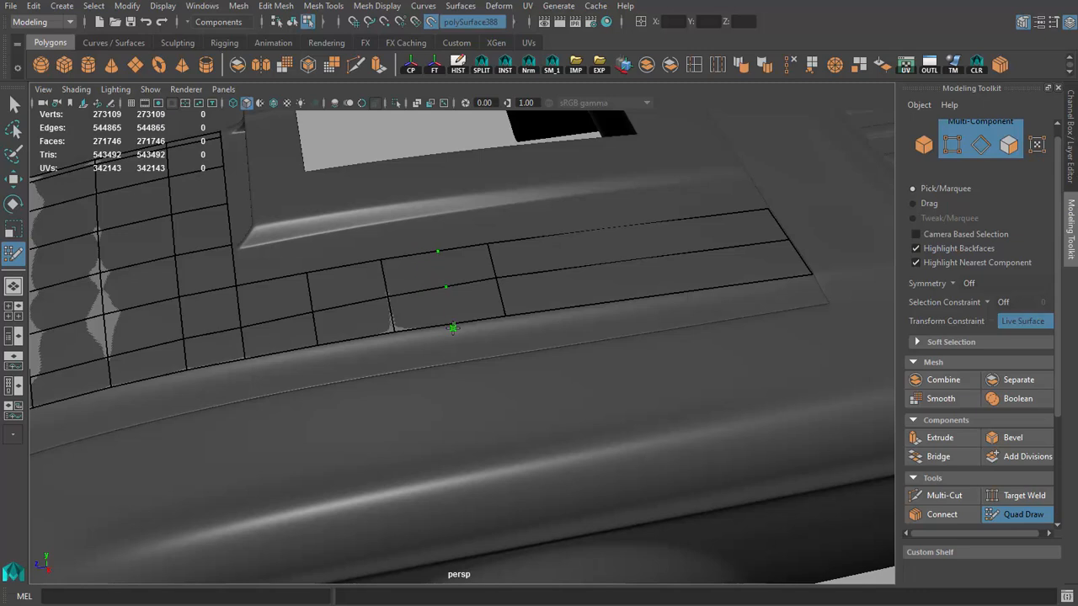
left_click(453, 327, "ctrl")
Step: Reposition the side strip's middle-row and cross-edge vertices to even out the spacing and align them with the front grid
left_click_drag(453, 328, 395, 362, "alt")
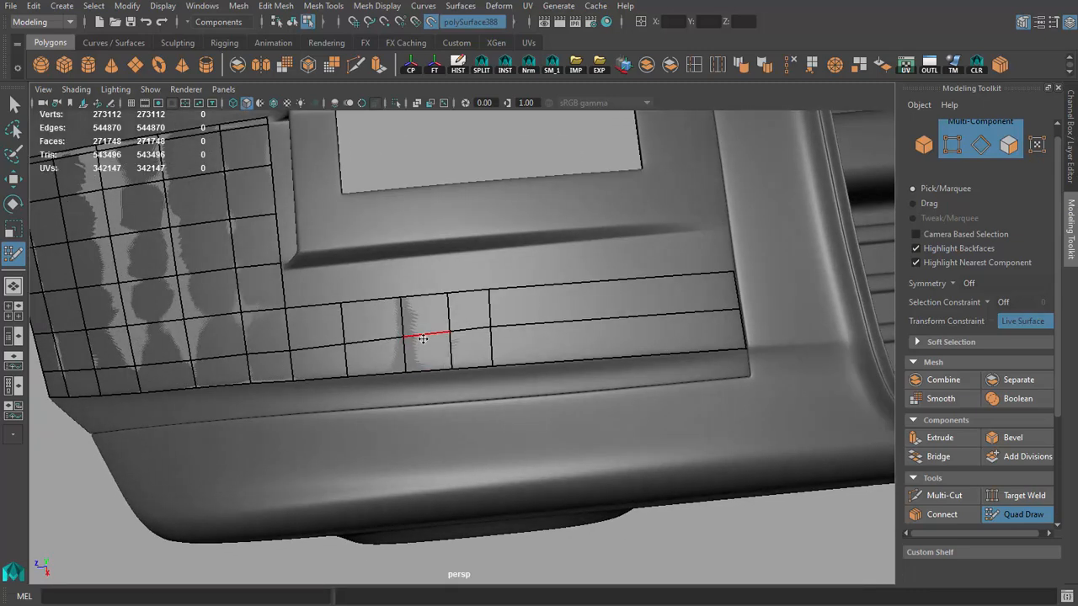
left_click_drag(490, 327, 493, 334)
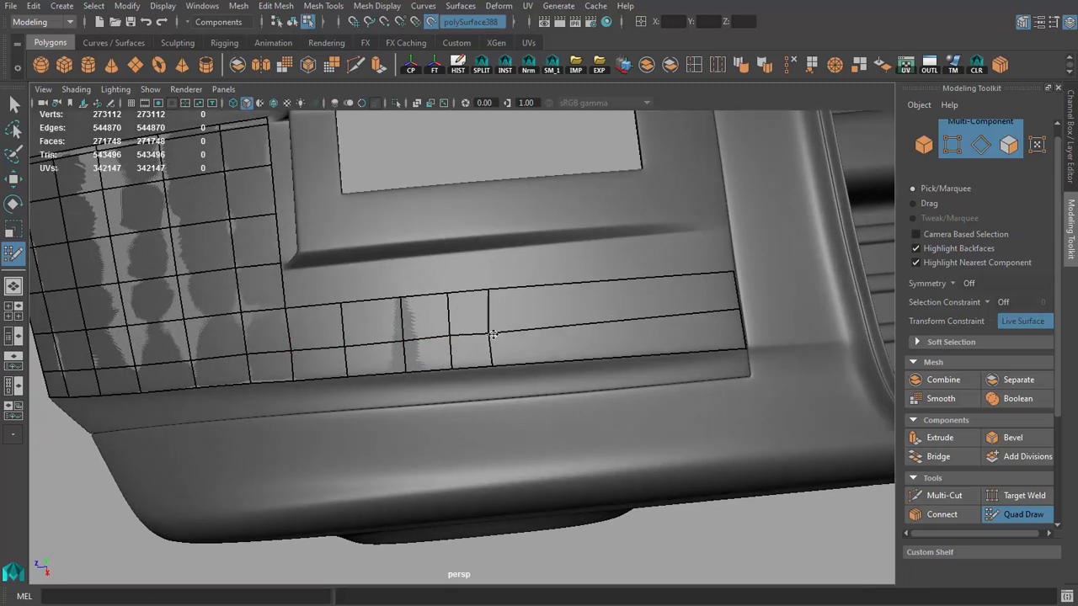
left_click_drag(740, 310, 739, 316)
key("ctrl+z")
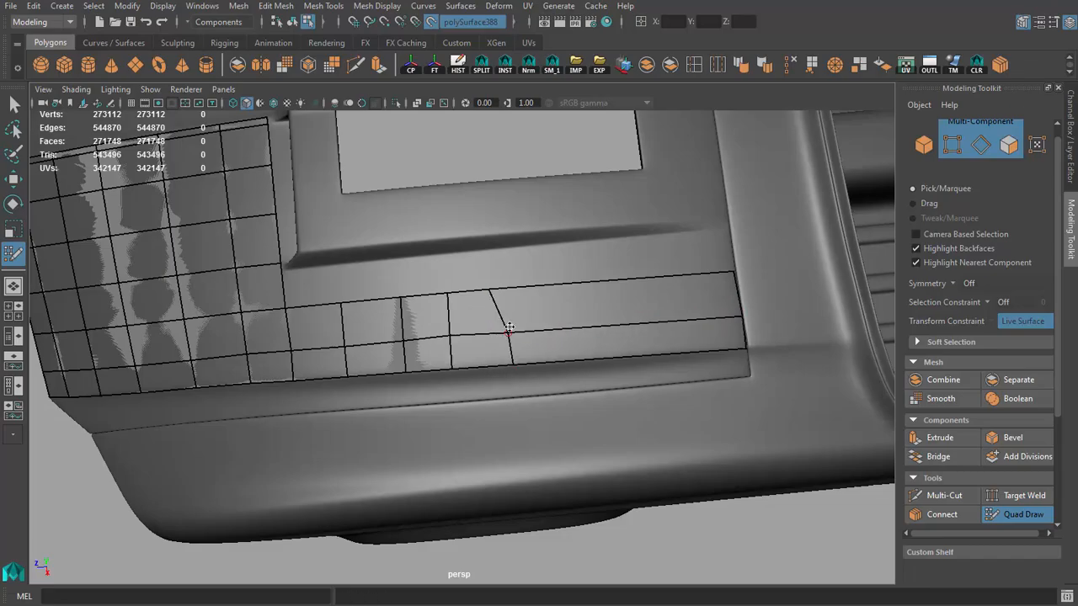
left_click_drag(511, 290, 514, 289)
left_click_drag(450, 335, 452, 338)
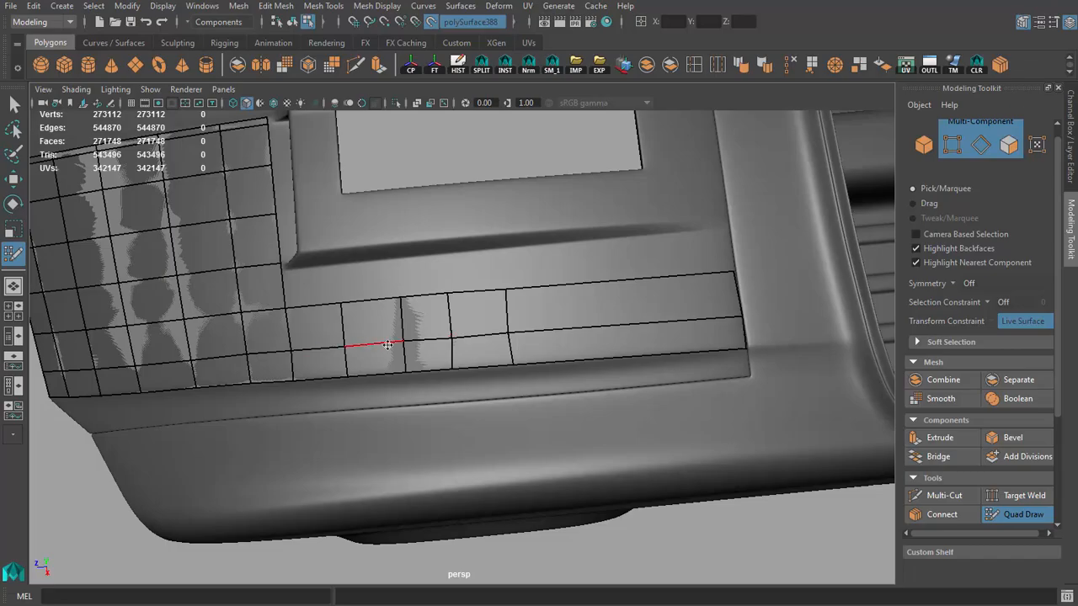
scroll(450, 375, "up", 5)
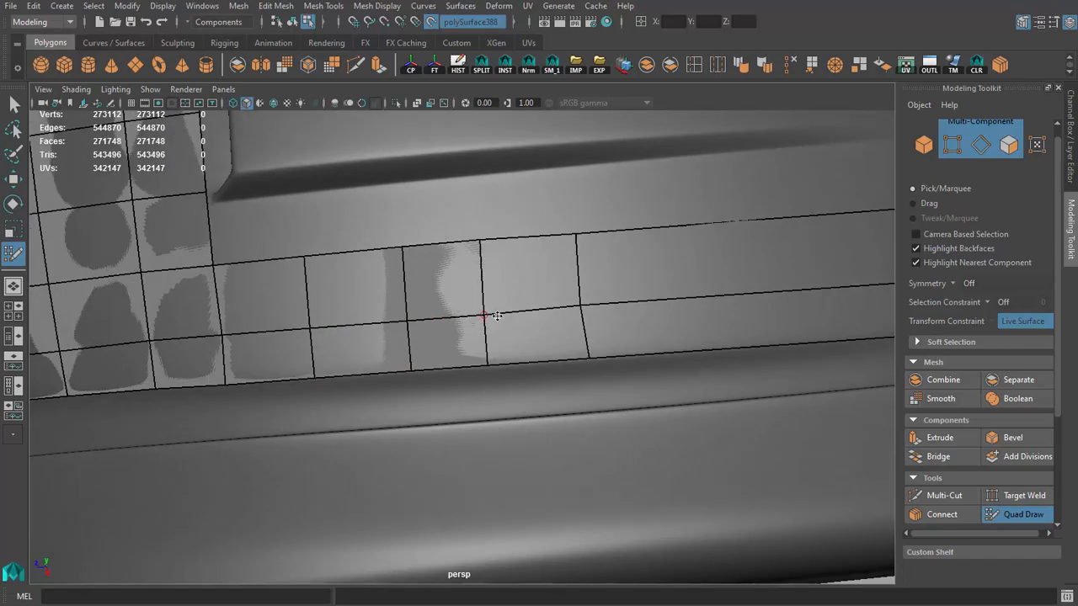
middle_click_drag(320, 356, 446, 329, "alt")
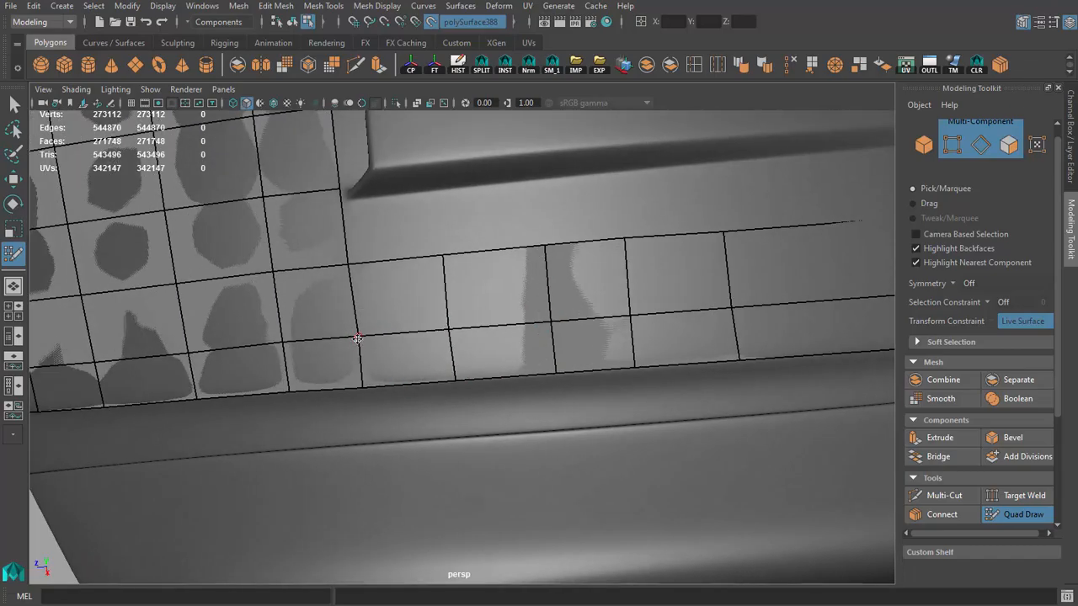
left_click_drag(498, 388, 669, 404, "alt")
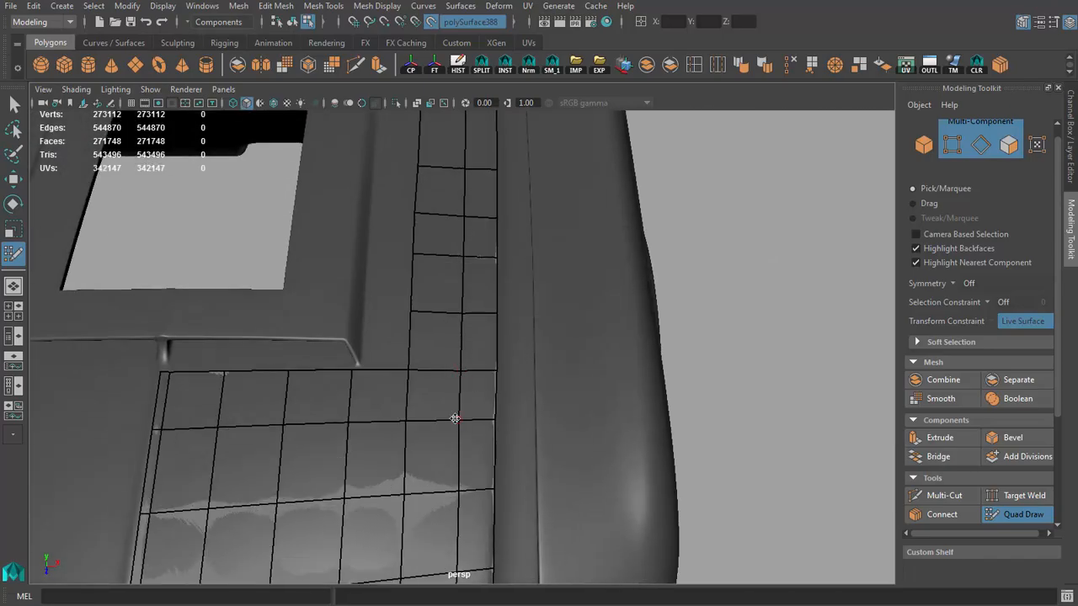
Step: Pull the side strip's rear end vertices slightly back from the panel gap at the hood's rear edge
scroll(499, 405, "down", 5)
left_click_drag(499, 405, 260, 272, "alt")
middle_click_drag(661, 396, 505, 401, "alt")
scroll(506, 401, "up", 5)
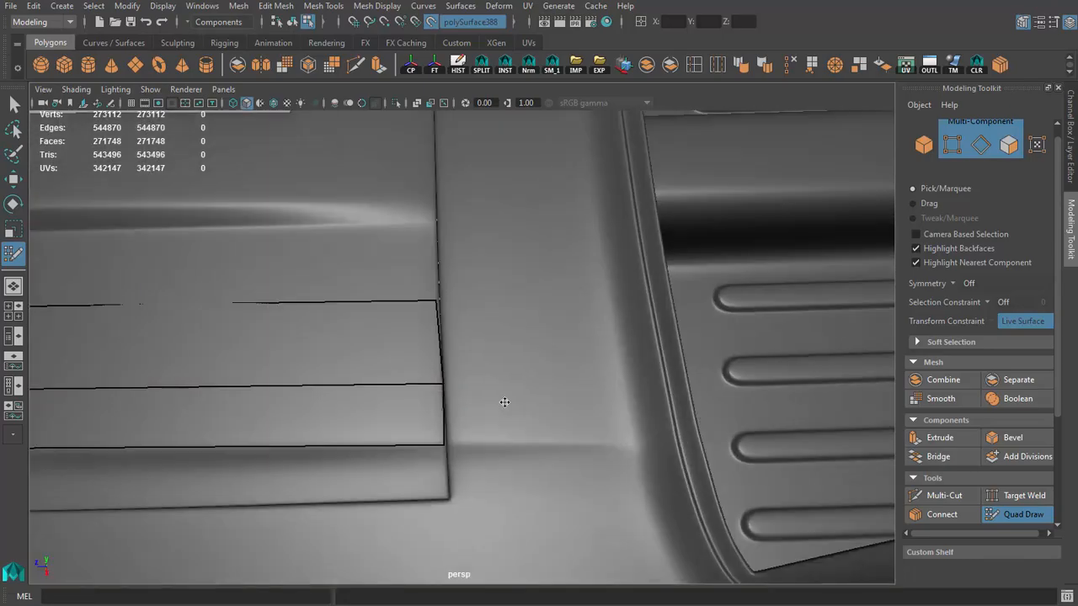
left_click_drag(442, 383, 435, 383)
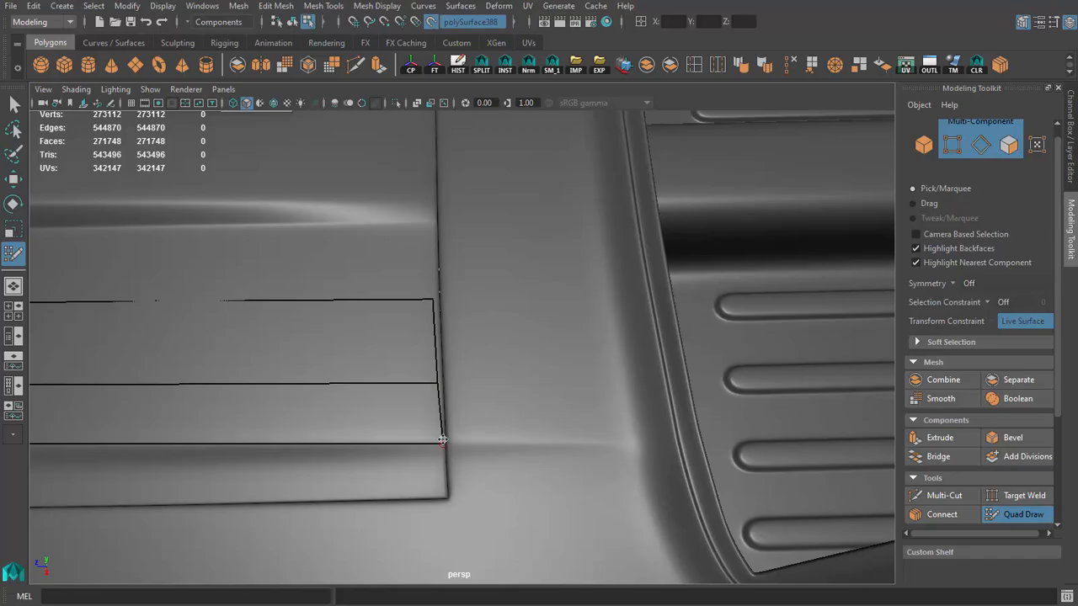
left_click_drag(442, 440, 437, 440)
Step: Place points beyond the hood's rear panel gap and fill two quads extending the side strip toward the ribbed area
mouse_move(398, 421)
left_mouse_down("alt")
mouse_move(511, 419)
mouse_move(557, 253)
left_mouse_up("alt")
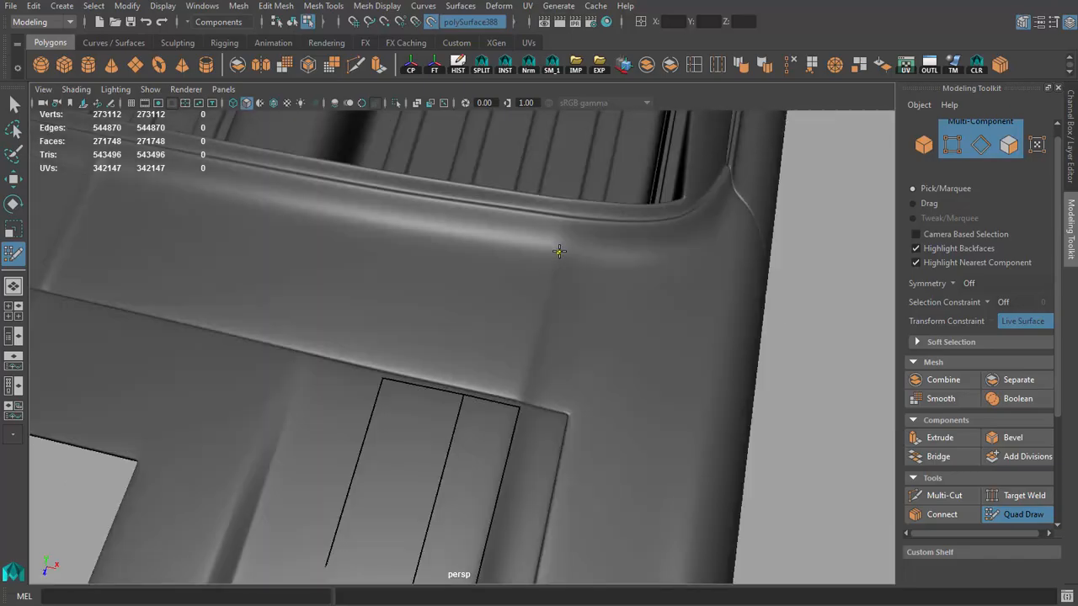
left_click(496, 241)
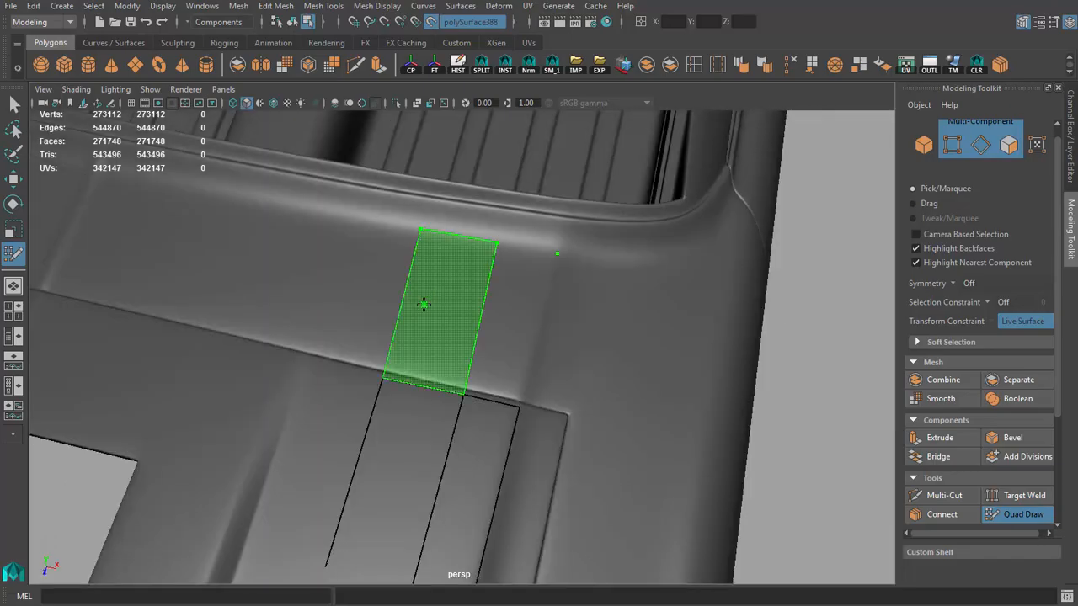
left_click(424, 303, "shift")
Step: Place three points along the groove bordering the ribbed area and fill two more quads up to them
left_click_drag(463, 308, 371, 330, "alt")
left_click(530, 397, "shift")
mouse_move(547, 391)
left_mouse_down("alt")
mouse_move(528, 365)
mouse_move(565, 399)
mouse_move(603, 386)
left_mouse_up("alt")
left_click_drag(497, 357, 474, 259, "alt")
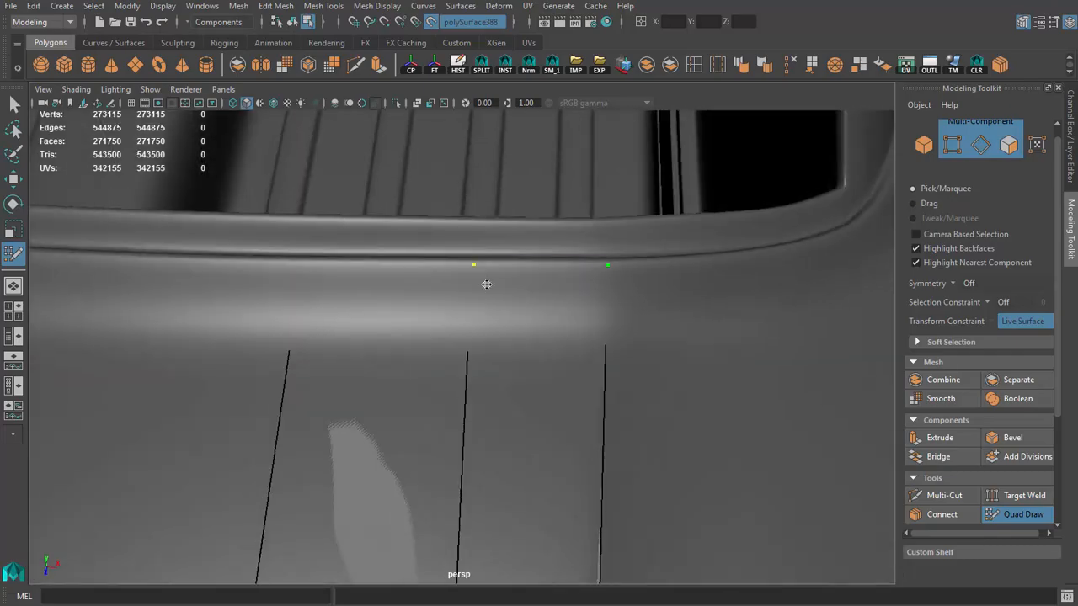
left_click(515, 305, "shift")
left_click(289, 262)
left_click(346, 309, "shift")
Step: Insert an edge loop across the two quads beside the groove and adjust its vertices on the surface
left_click_drag(346, 309, 637, 433, "alt")
left_click(474, 287, "ctrl")
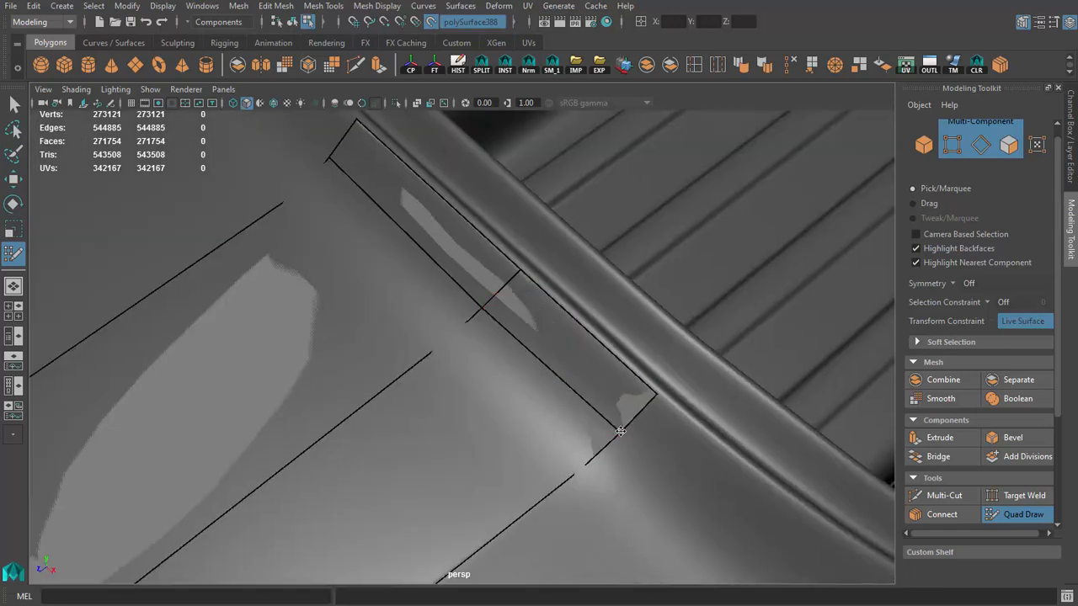
mouse_move(335, 158)
left_mouse_down("alt")
mouse_move(298, 211)
mouse_move(474, 284)
mouse_move(425, 329)
mouse_move(486, 383)
mouse_move(373, 368)
mouse_move(481, 410)
mouse_move(479, 339)
mouse_move(469, 345)
mouse_move(575, 433)
mouse_move(533, 423)
mouse_move(553, 373)
mouse_move(503, 421)
left_mouse_up("alt")
Step: Fill two quads from the grid's front corner to the panel gap above the headlight and nudge their outer vertices off the gap
scroll(553, 373, "up", 6)
scroll(503, 421, "up", 2)
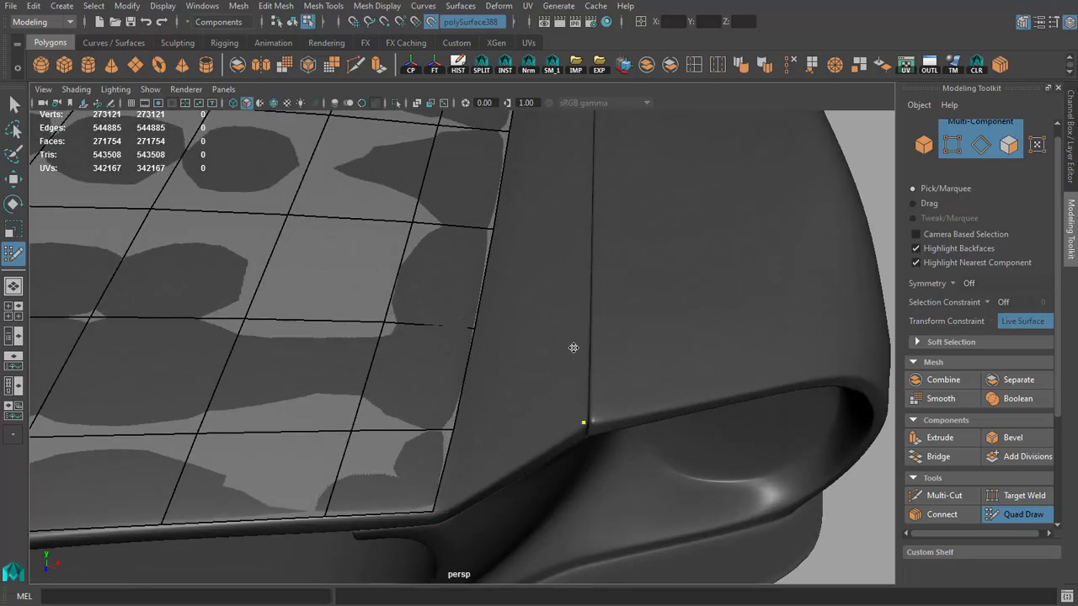
left_click_drag(586, 330, 588, 419, "alt")
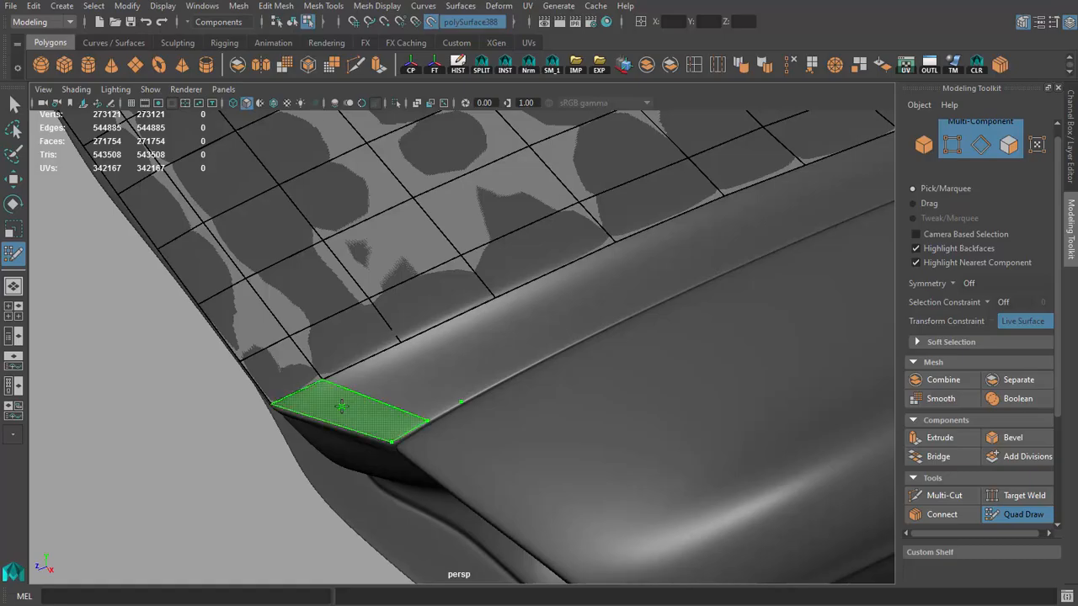
scroll(406, 386, "down", 3)
left_click_drag(406, 387, 560, 418, "alt")
scroll(440, 447, "up", 2)
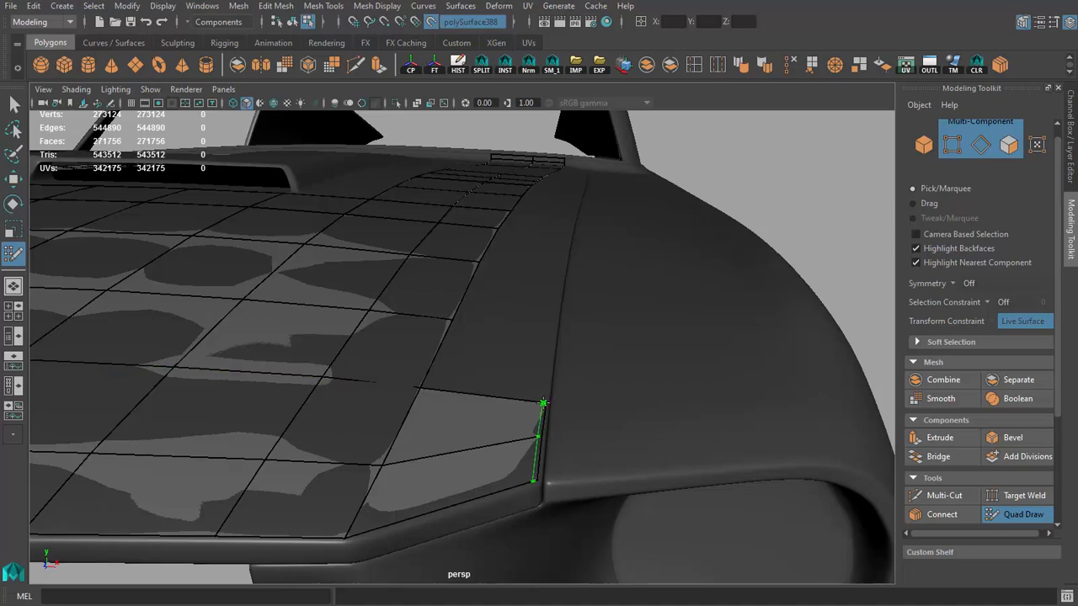
left_click(538, 408, "ctrl+shift")
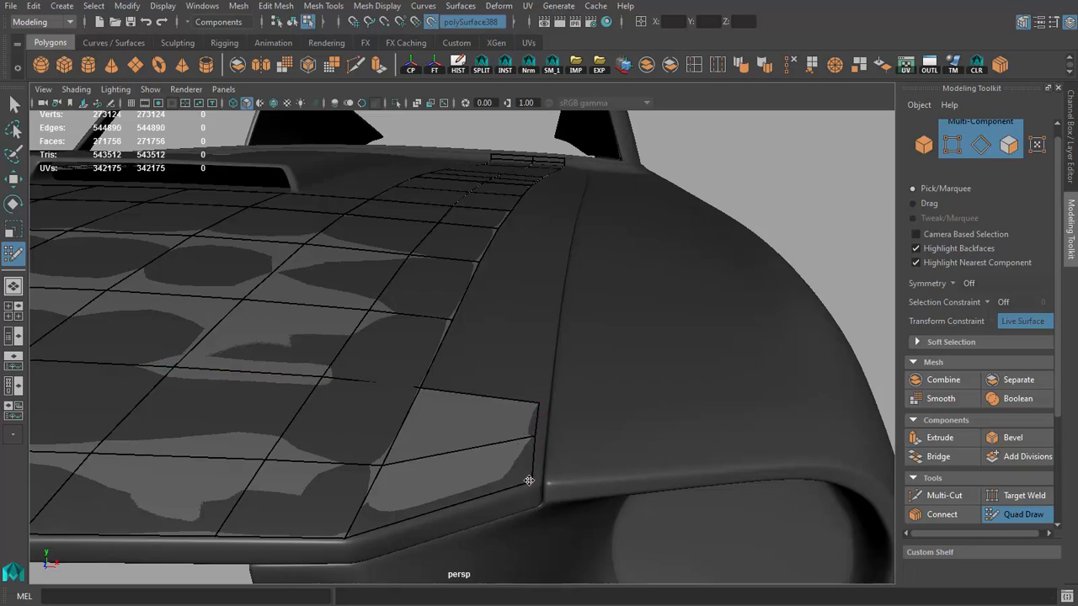
Step: Place two points along the hood's side panel gap and fill two quads continuing from the front corner
scroll(568, 452, "down", 4)
left_click_drag(567, 452, 473, 416, "alt")
scroll(460, 315, "up", 4)
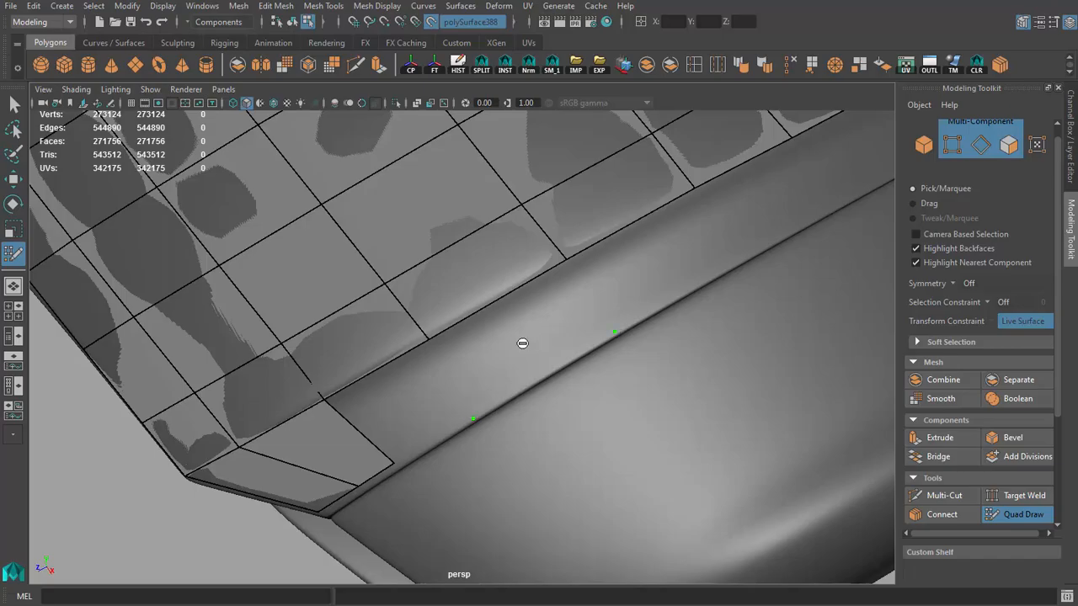
left_click(498, 361, "shift")
mouse_move(496, 370)
left_mouse_down("alt")
mouse_move(374, 373)
mouse_move(471, 392)
mouse_move(611, 387)
mouse_move(556, 413)
mouse_move(579, 419)
mouse_move(531, 375)
left_mouse_up("alt")
scroll(580, 418, "down", 5)
scroll(532, 375, "up", 5)
Step: Extend the border row along the side panel gap with four more quads matched to the grid's columns
middle_click_drag(531, 376, 384, 362, "alt")
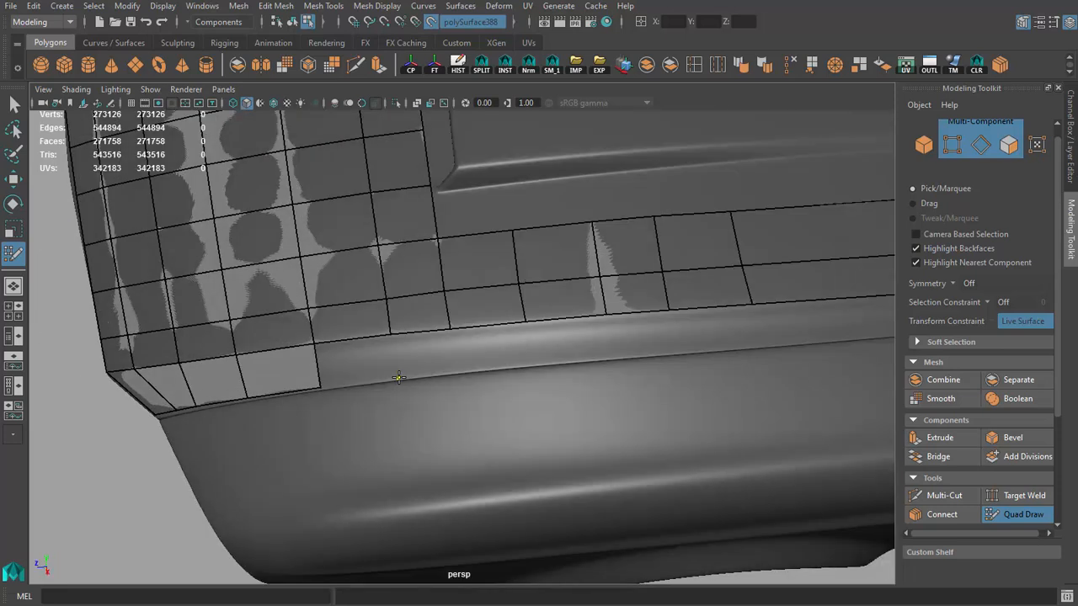
left_click(459, 370, "shift")
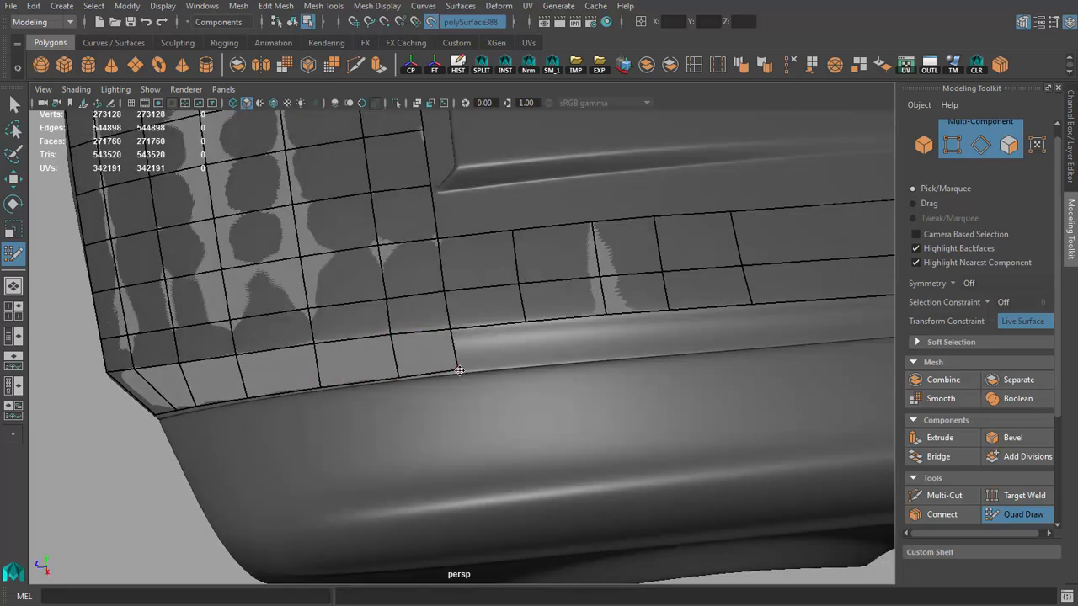
middle_click_drag(543, 363, 485, 370, "alt")
scroll(485, 371, "up", 1)
left_click(478, 374, "shift")
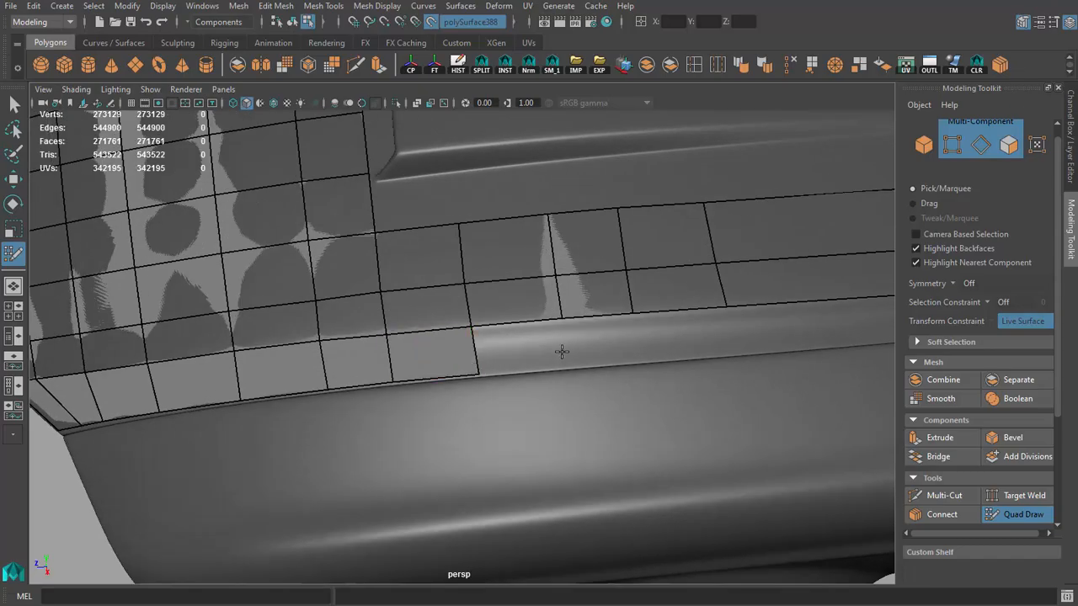
left_click(553, 359, "shift")
Step: Fill two further border quads along the side gap up to the start of the strip's long undivided quads
scroll(505, 350, "down", 4)
left_click_drag(450, 341, 392, 377, "alt")
scroll(392, 377, "up", 3)
left_click(479, 388)
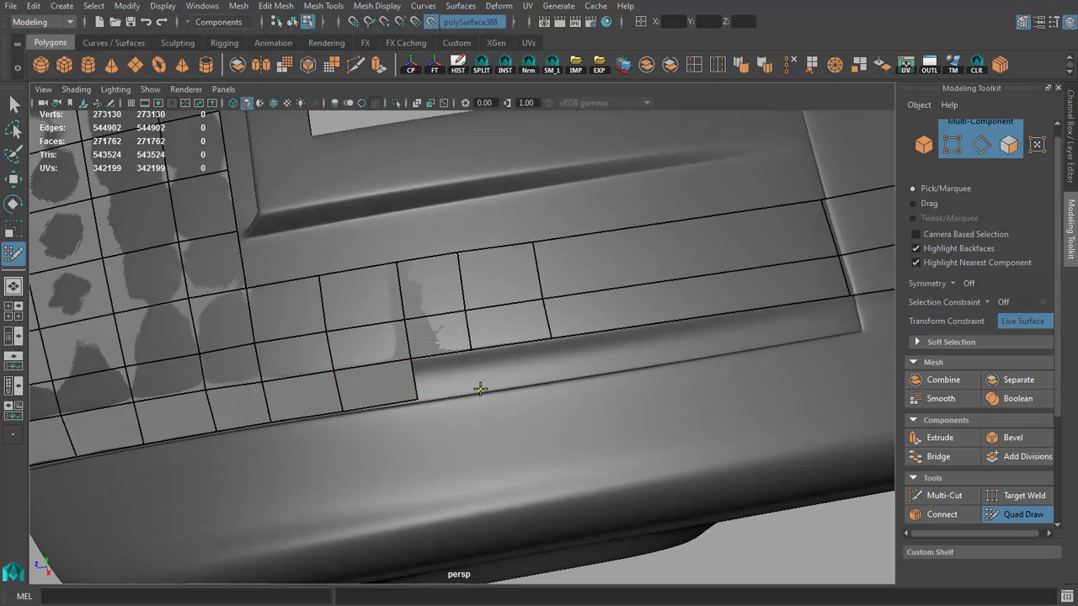
left_click(450, 381, "shift")
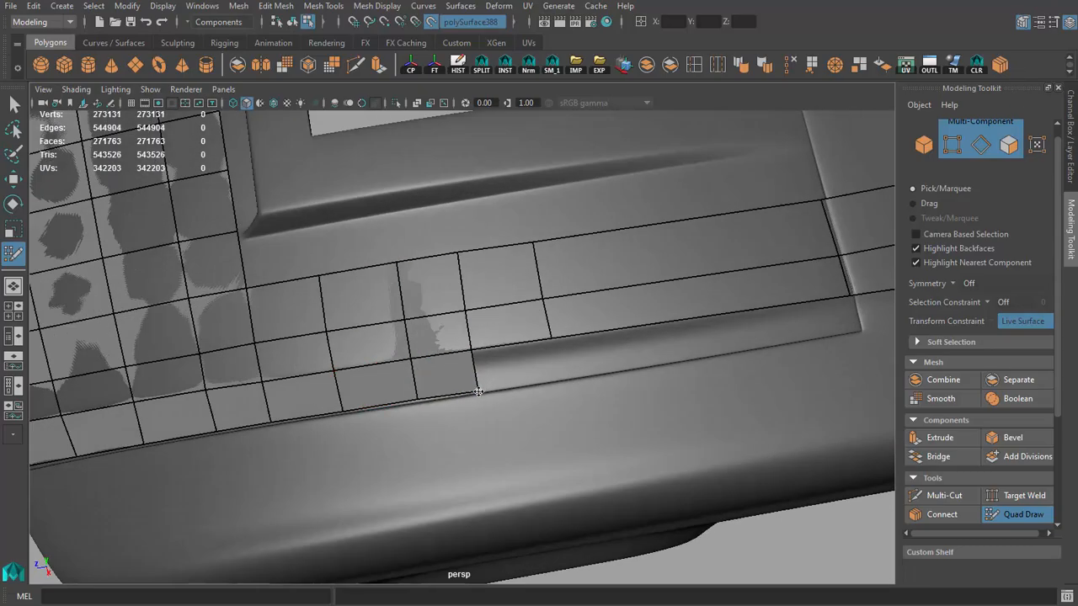
left_click(558, 376)
left_click(516, 368, "shift")
Step: Place points along the base of the hood scoop's side and fill the first quad joining it to the side strip
scroll(505, 362, "down", 5)
left_click_drag(341, 337, 429, 262, "alt")
scroll(390, 308, "down", 2)
scroll(481, 268, "up", 5)
scroll(383, 391, "up", 2)
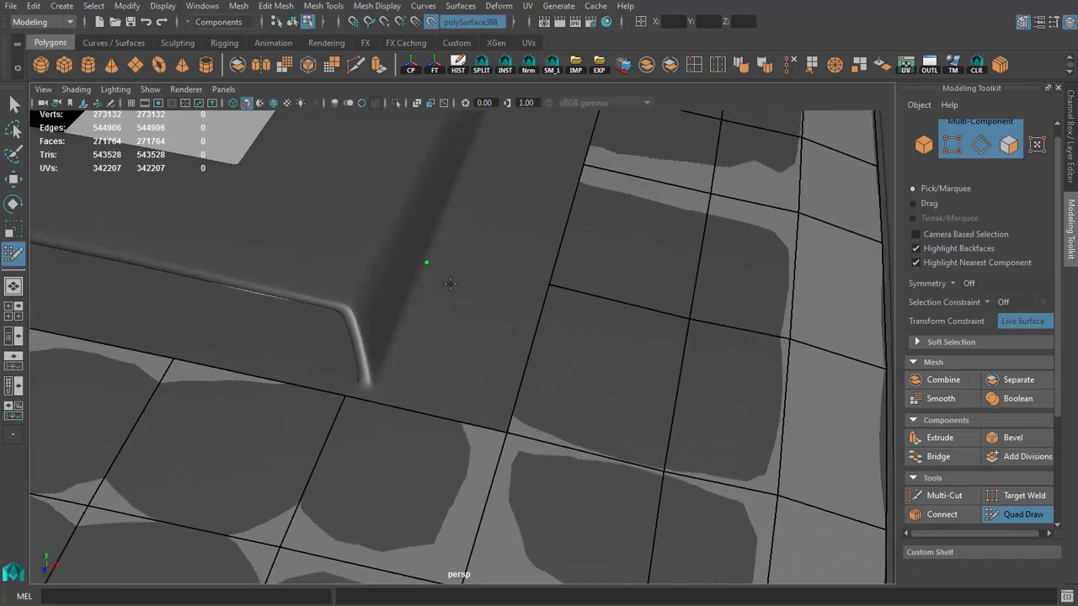
left_click_drag(443, 300, 373, 329, "alt")
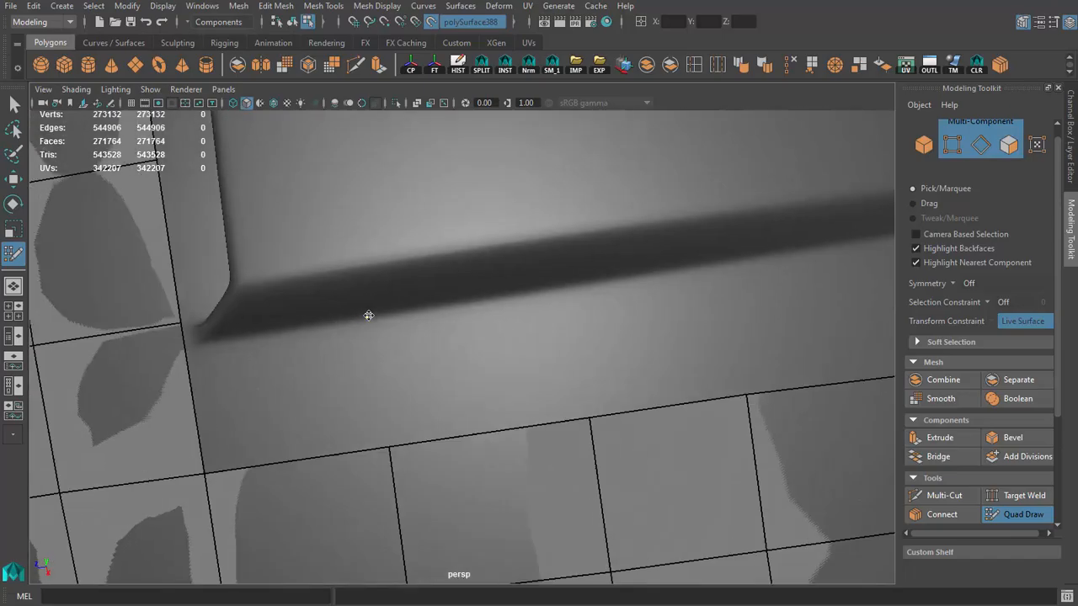
left_click(369, 316)
left_click(269, 423, "shift")
Step: Fill the next quads along the scoop's base and up its sloped side, covering the first two columns
left_click_drag(269, 424, 378, 373, "alt")
left_click_drag(298, 361, 436, 378, "alt")
left_click(388, 381, "shift")
mouse_move(344, 385)
left_mouse_down("alt")
mouse_move(447, 229)
mouse_move(414, 284)
mouse_move(427, 224)
mouse_move(447, 250)
mouse_move(528, 295)
mouse_move(452, 297)
left_mouse_up("alt")
left_click(453, 226, "shift")
left_click(559, 288, "shift")
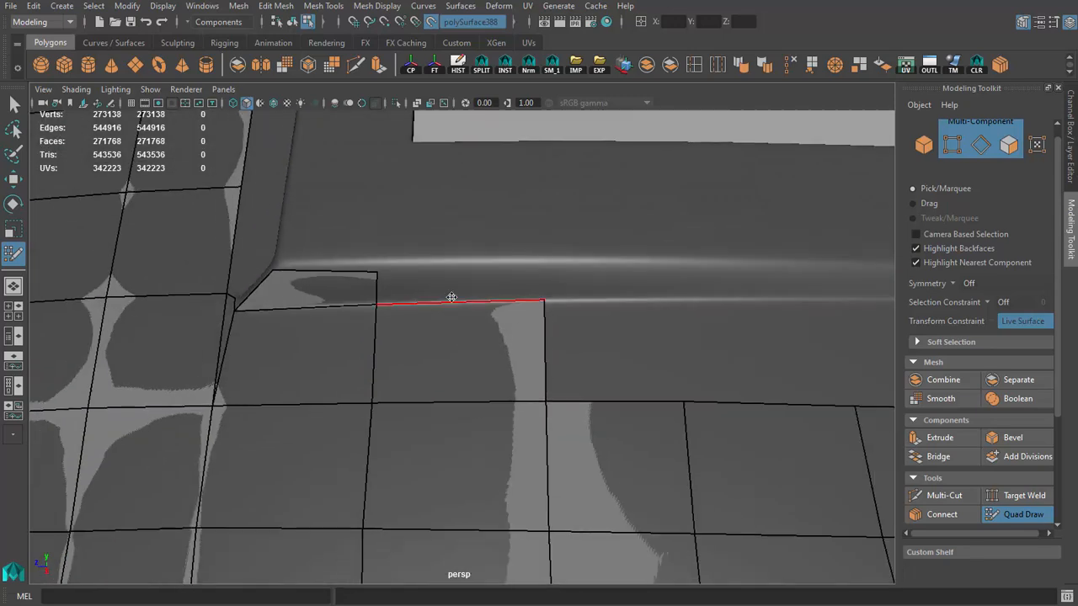
left_click(380, 273, "shift")
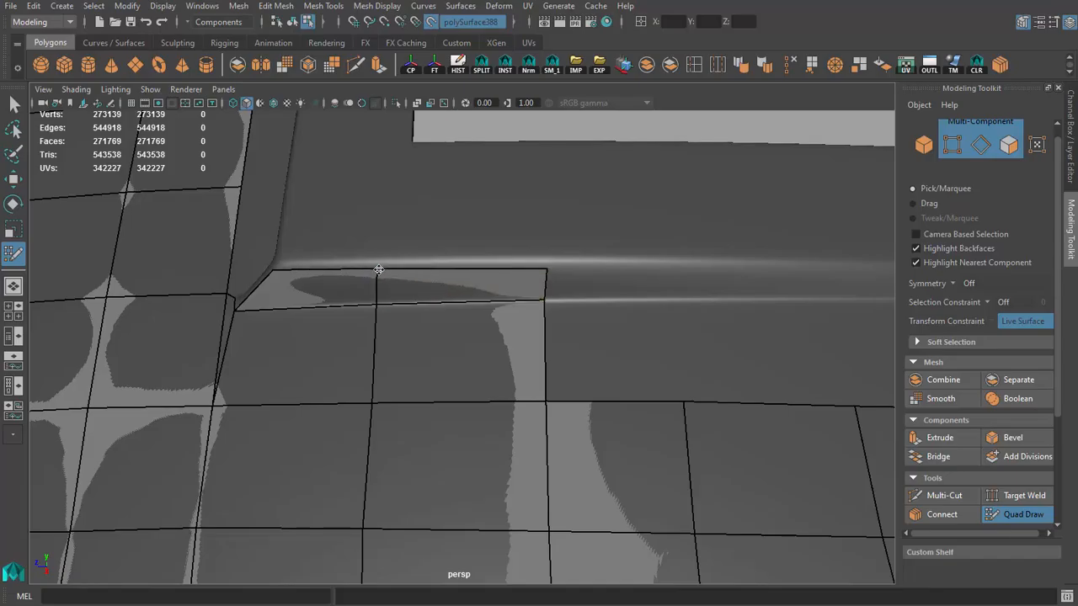
mouse_move(379, 270)
left_mouse_down("alt")
mouse_move(435, 292)
mouse_move(370, 278)
mouse_move(274, 282)
mouse_move(263, 272)
mouse_move(323, 342)
mouse_move(386, 352)
left_mouse_up("alt")
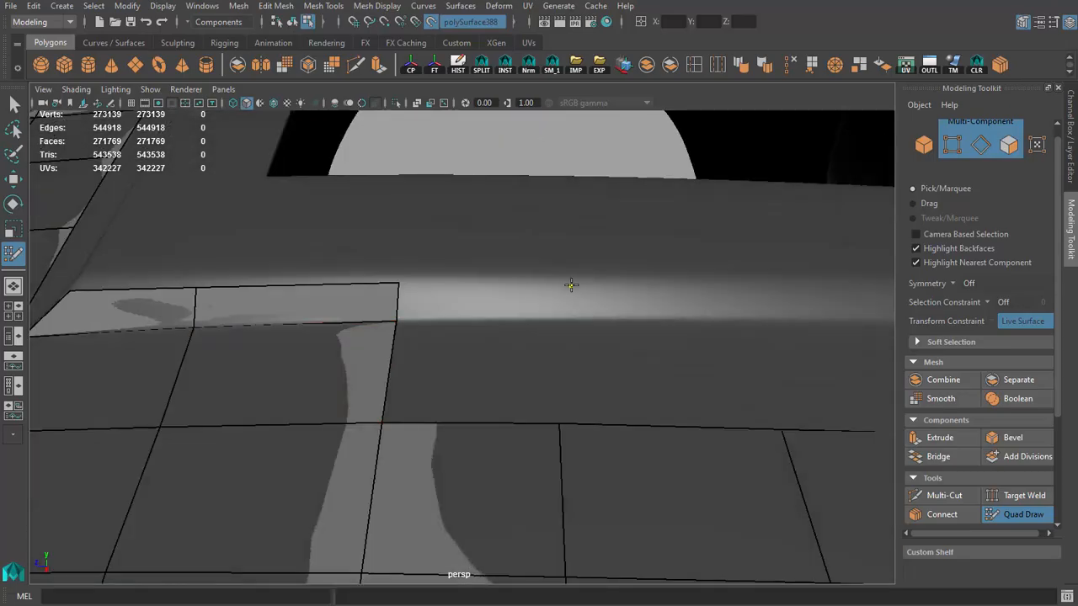
Step: Continue along the scoop's side with two more columns of base and slope quads, nudging a vertex onto the crease
left_click(499, 299, "shift")
left_click(505, 371, "shift")
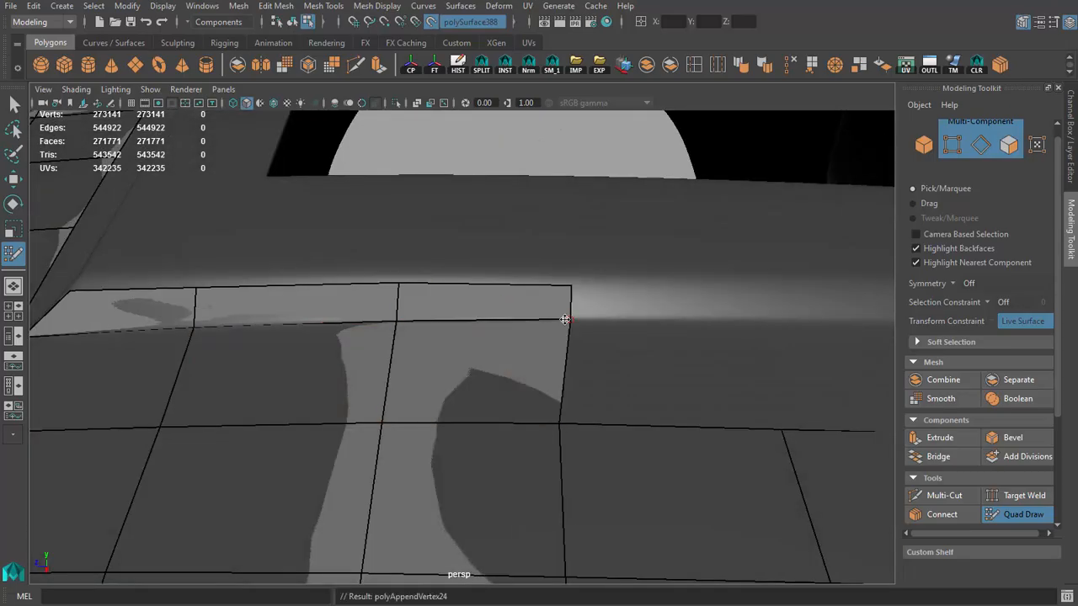
left_click_drag(570, 286, 560, 284)
right_click_drag(559, 284, 412, 320, "alt")
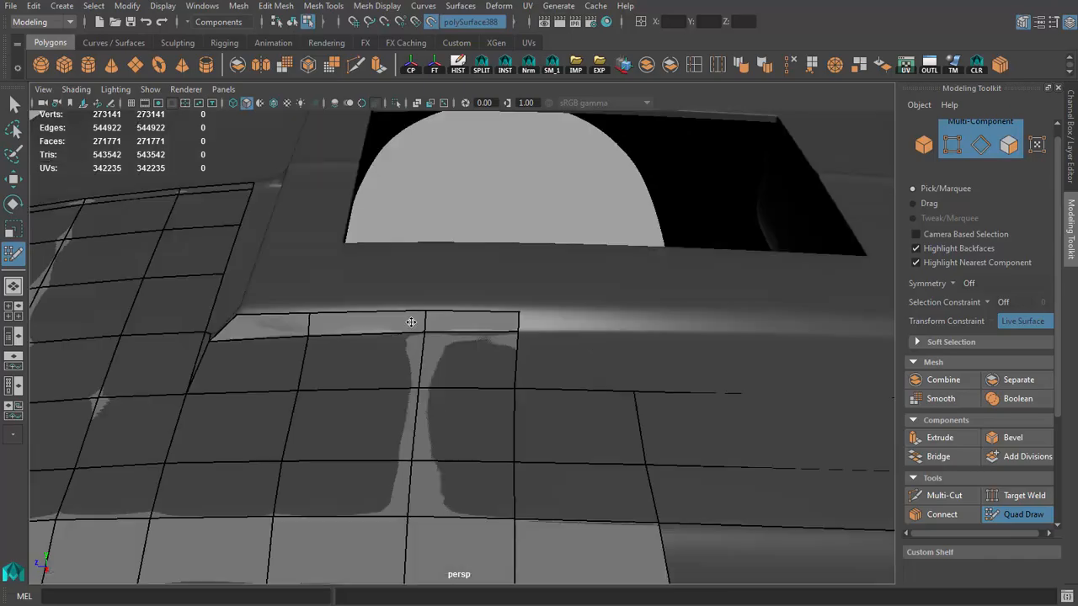
left_click_drag(412, 320, 346, 365, "alt")
right_click_drag(346, 365, 410, 335, "alt")
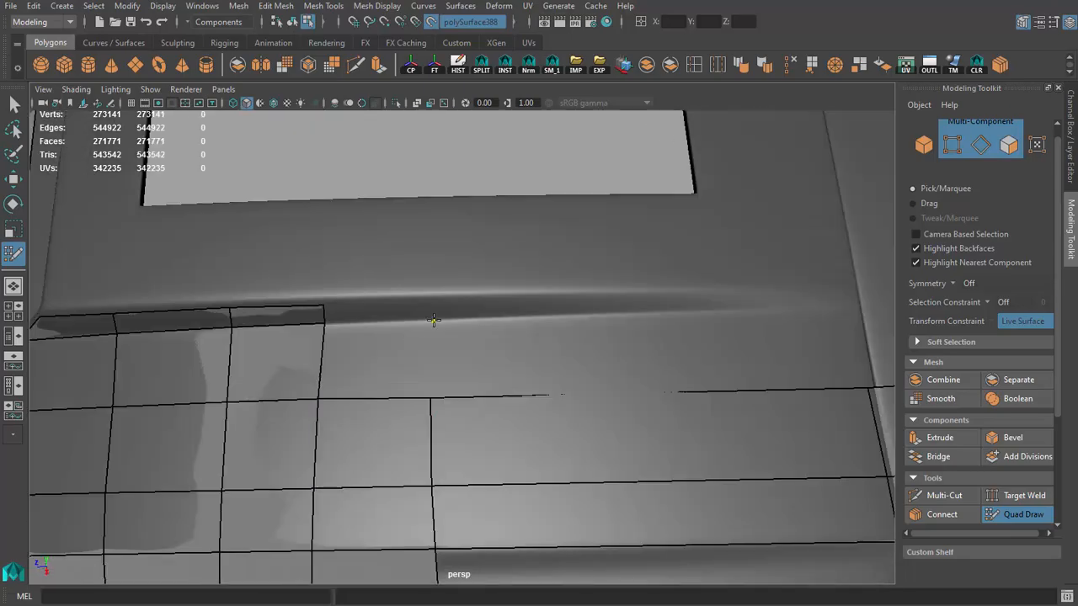
left_click(377, 313, "shift")
left_click(376, 313, "shift")
Step: Place a point at the hood's rear side corner and fill one long border quad along the side gap
left_click_drag(376, 313, 392, 262, "alt")
right_click_drag(393, 262, 471, 298, "alt")
left_click_drag(472, 301, 464, 308)
right_click_drag(464, 310, 413, 324, "alt")
mouse_move(412, 324)
left_mouse_down("alt")
mouse_move(435, 358)
mouse_move(303, 331)
left_mouse_up("alt")
left_click_drag(471, 350, 505, 378, "alt")
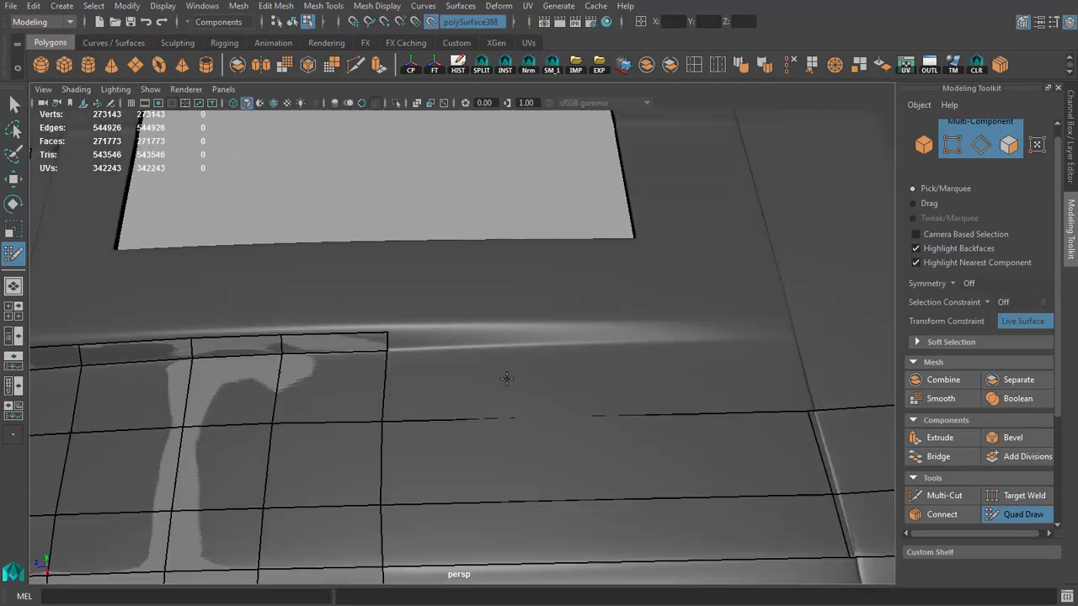
right_click_drag(548, 351, 458, 391, "alt")
left_click_drag(414, 401, 421, 460, "alt")
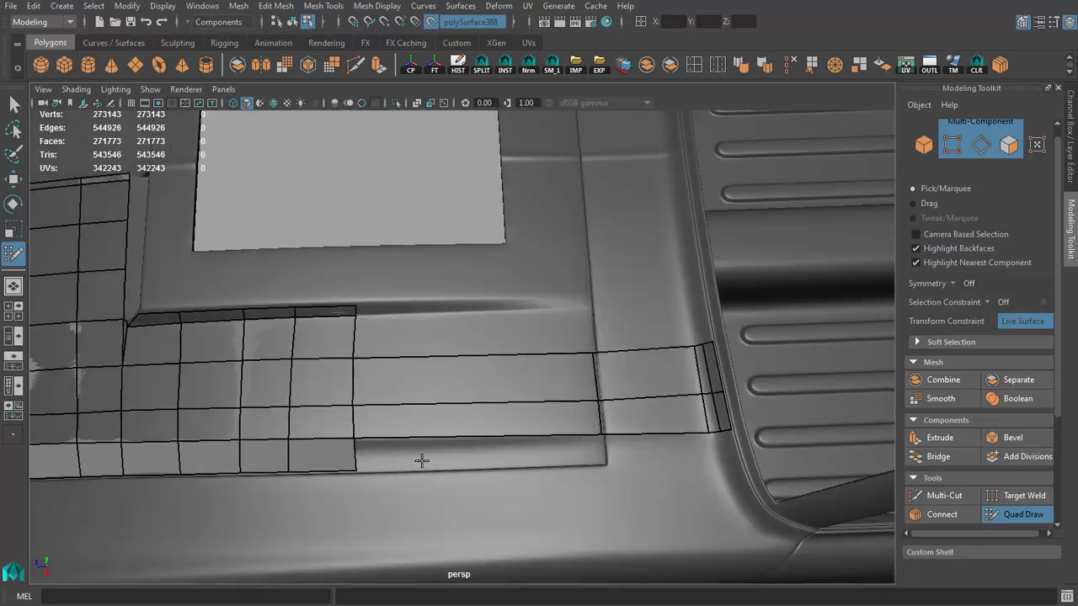
middle_click_drag(421, 460, 399, 389, "alt")
right_click_drag(399, 389, 414, 406, "alt")
left_click(647, 397)
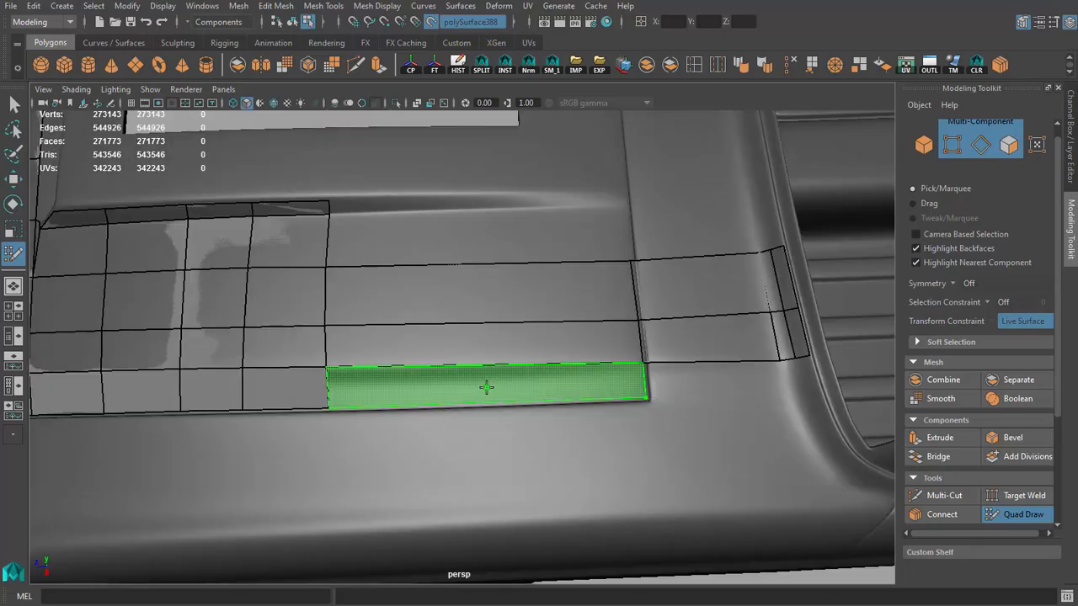
left_click(486, 385, "shift")
Step: Place a point at the rear panel gap and fill one long quad between the side strip and the scoop's base
right_click_drag(486, 386, 426, 361, "alt")
left_click_drag(426, 362, 457, 349, "alt")
left_click(584, 241)
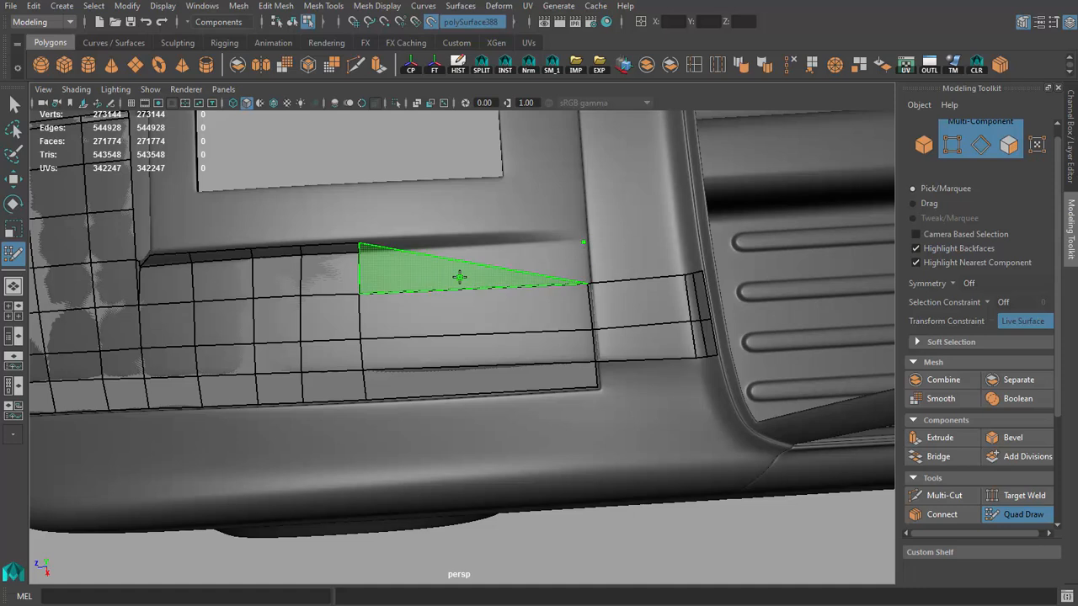
left_click(490, 273, "shift")
Step: Insert two edge loops across the four long rear quads to divide them into three columns
left_click_drag(497, 272, 437, 286, "alt")
left_click(435, 287, "ctrl")
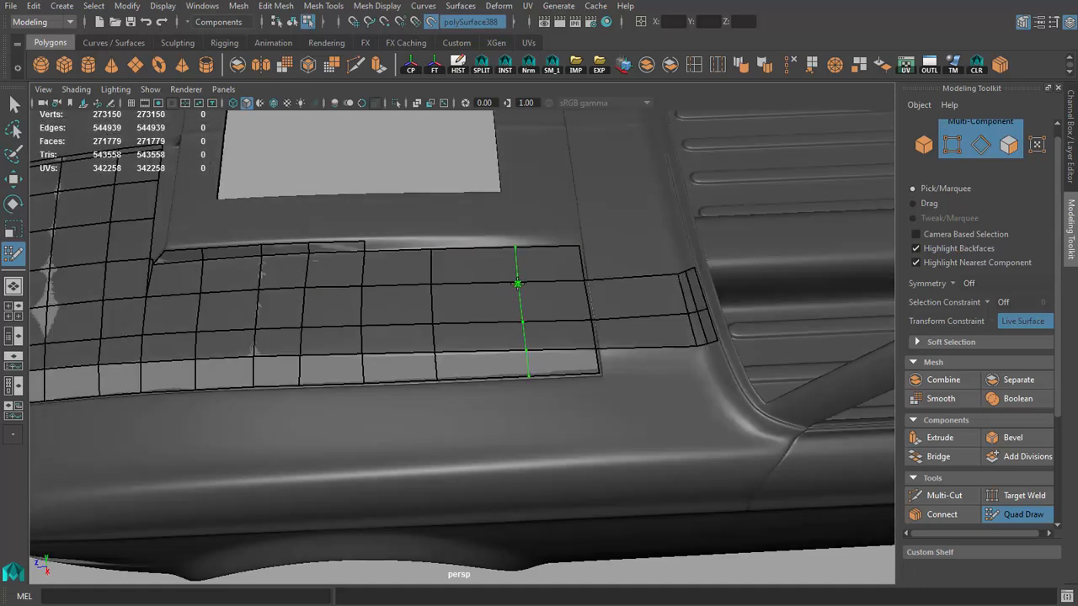
left_click_drag(517, 325, 404, 307, "alt")
right_click_drag(404, 307, 529, 367, "alt")
Step: Place points along the upper edge of the scoop's slope and fill three quads back to the rear panel gap
left_click(549, 268)
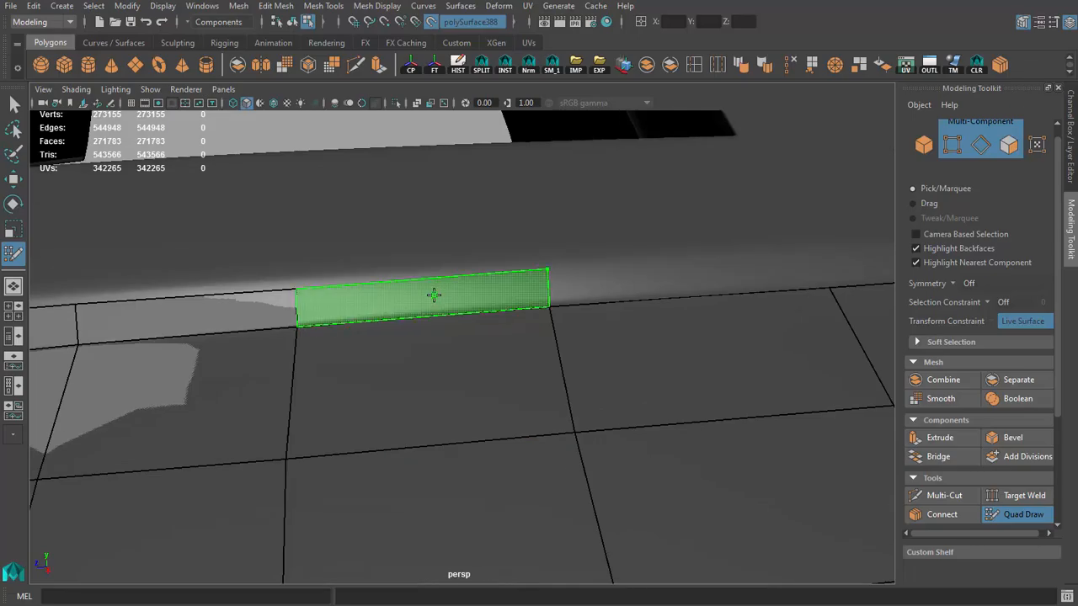
left_click(433, 294, "shift")
mouse_move(432, 294)
left_mouse_down("alt")
mouse_move(570, 284)
mouse_move(545, 310)
mouse_move(716, 305)
mouse_move(430, 333)
left_mouse_up("alt")
left_click(692, 306)
left_click(385, 231, "shift")
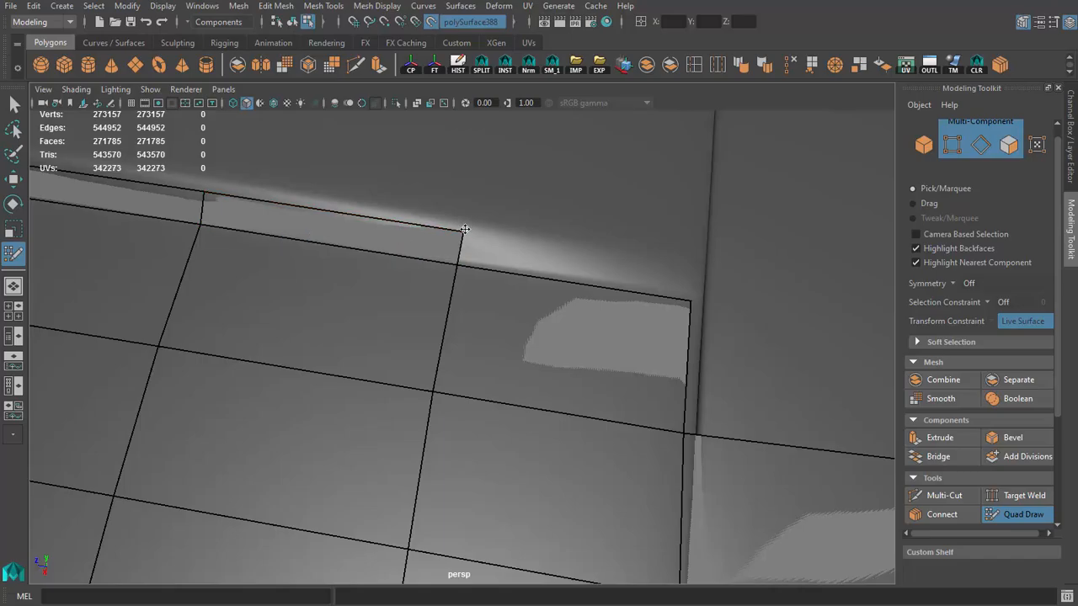
mouse_move(565, 249)
left_mouse_down("alt")
mouse_move(524, 258)
mouse_move(682, 267)
left_mouse_up("alt")
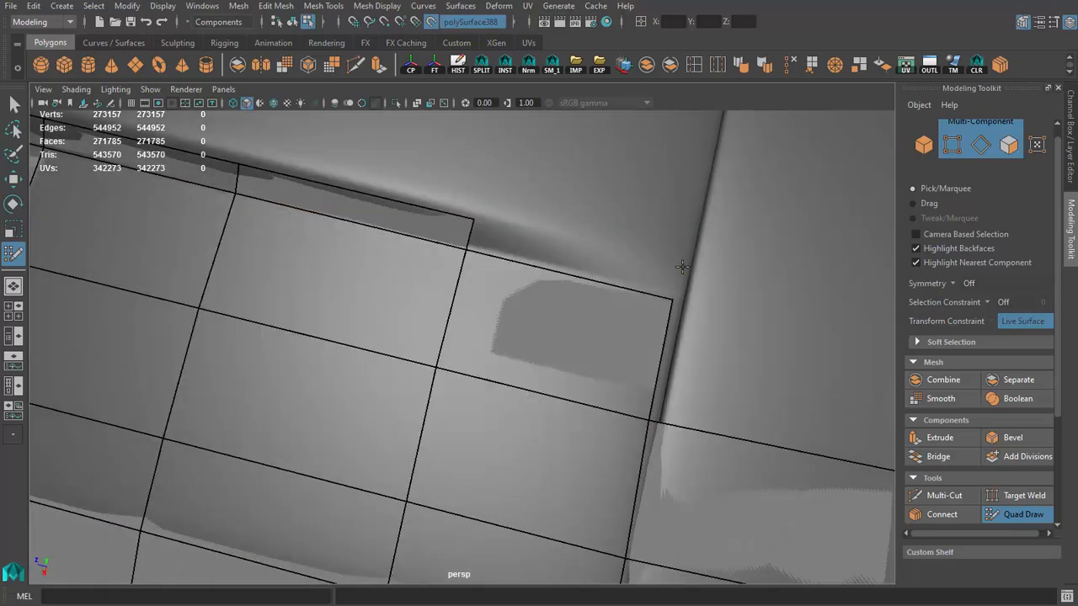
left_click(607, 265, "shift")
Step: Save the scene
mouse_move(607, 266)
left_mouse_down("alt")
mouse_move(336, 224)
mouse_move(481, 329)
mouse_move(534, 344)
mouse_move(537, 443)
mouse_move(433, 233)
mouse_move(274, 260)
left_mouse_up("alt")
scroll(541, 434, "down", 6)
scroll(419, 314, "down", 3)
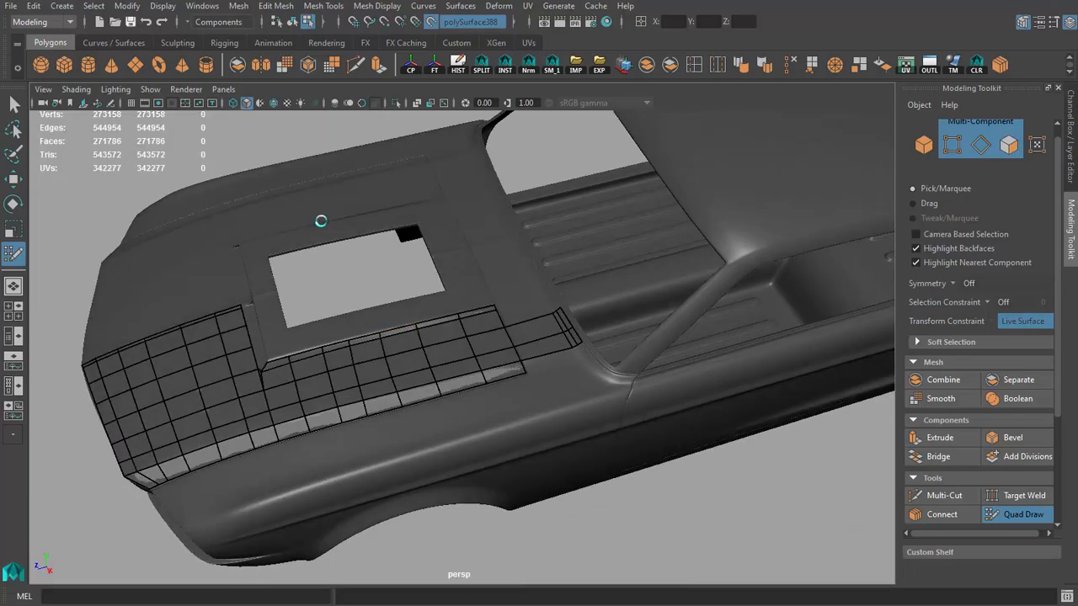
key("ctrl+s")
scroll(346, 344, "down", 5)
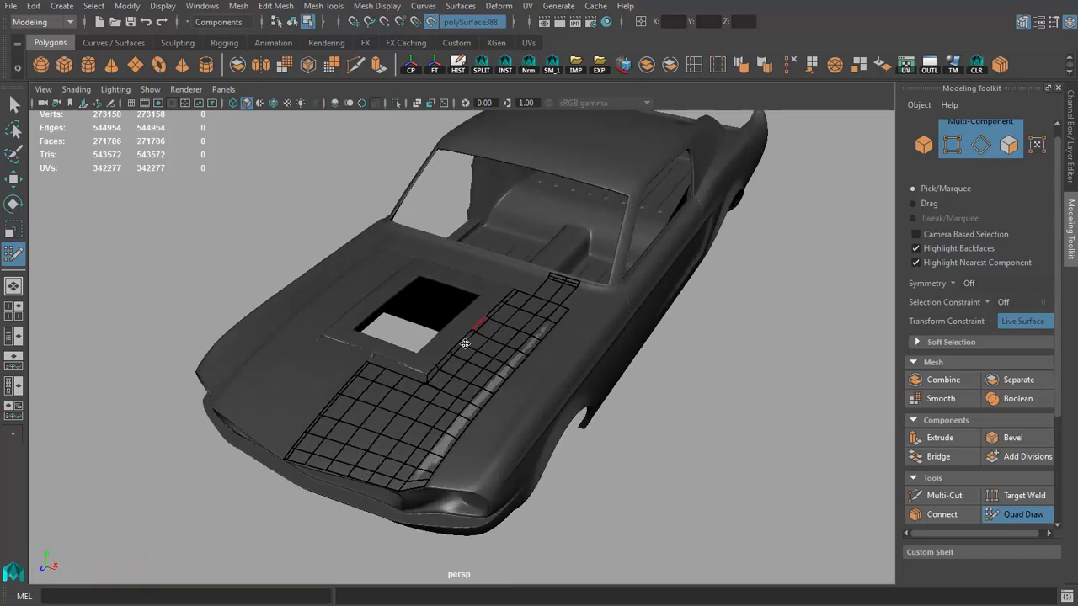
Step: Place four points at the scoop's centerline in front of the rectangular opening and fill a narrow quad between them
left_click_drag(345, 345, 587, 328, "alt")
scroll(498, 337, "up", 4)
scroll(579, 334, "up", 4)
middle_click_drag(577, 335, 548, 361, "alt")
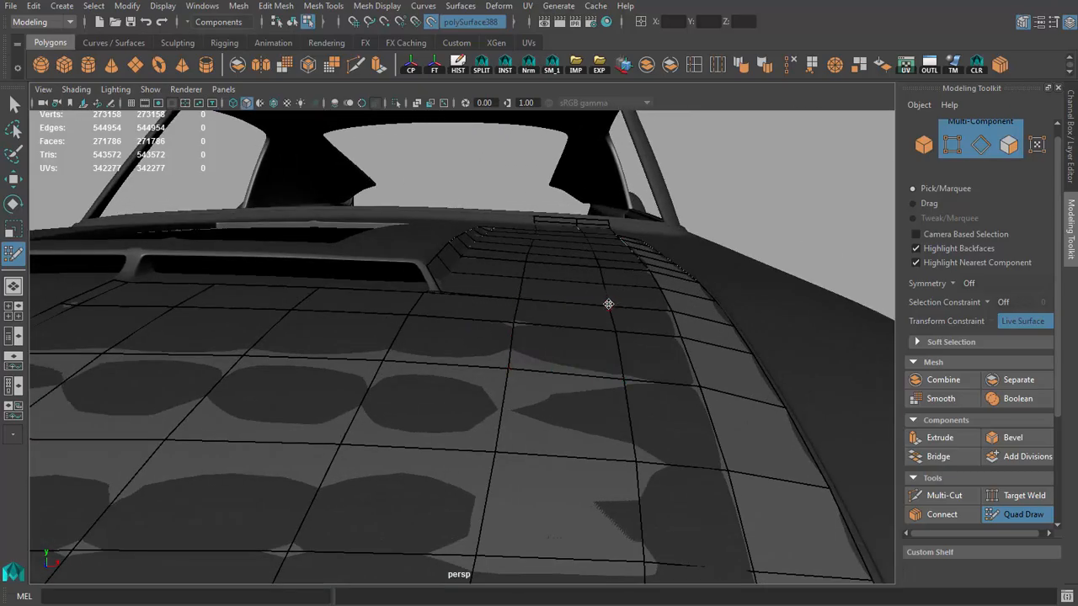
left_click_drag(531, 310, 479, 346, "alt")
scroll(551, 346, "down", 3)
scroll(400, 308, "down", 3)
scroll(479, 346, "up", 4)
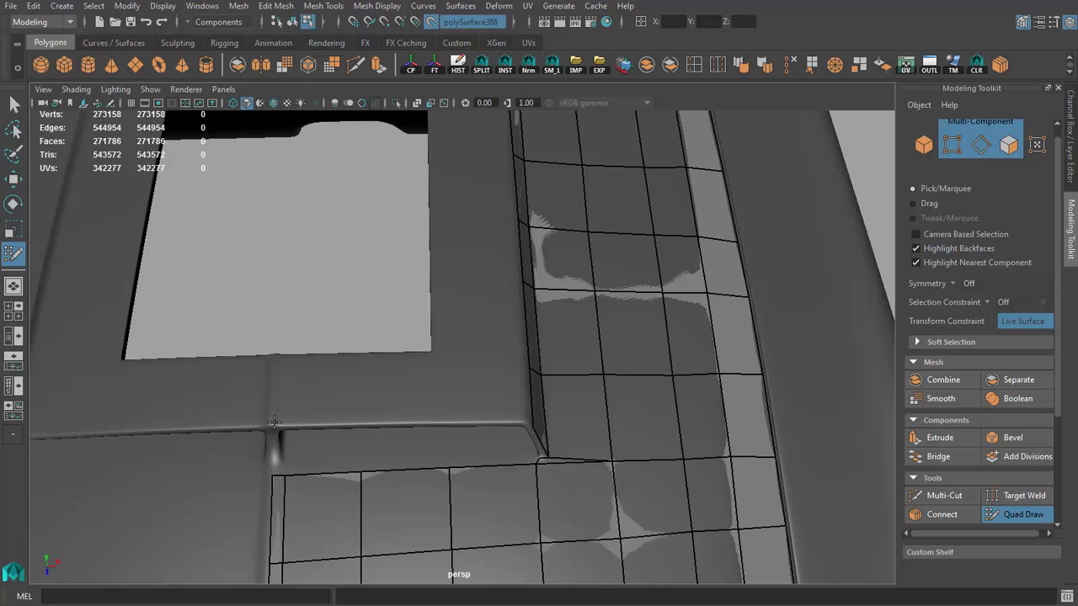
left_click(281, 376, "shift")
Step: Fill two more quads on the scoop's top between its front edge and the opening, reaching the opening's corner
scroll(281, 377, "up", 3)
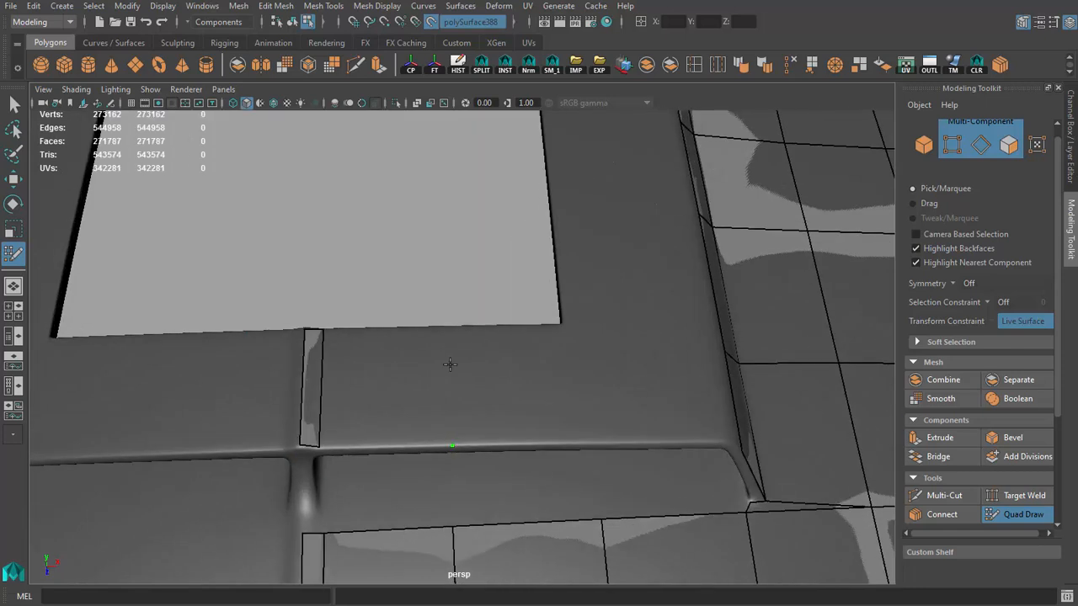
left_click(448, 326)
left_click(409, 374, "shift")
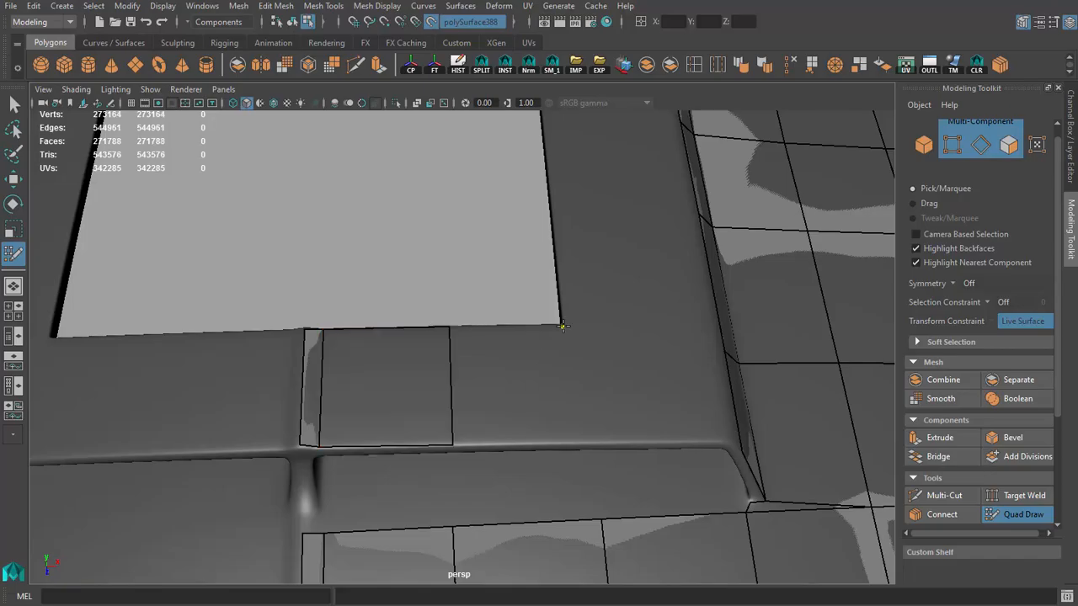
left_click(594, 440)
left_click(514, 393, "shift")
Step: Fill a corner quad on the scoop's top and one adjoining quad along the side of the opening
left_click_drag(515, 392, 362, 404, "alt")
scroll(519, 455, "up", 3)
middle_click_drag(362, 404, 493, 356, "alt")
scroll(494, 356, "down", 2)
left_click_drag(493, 356, 500, 378, "alt")
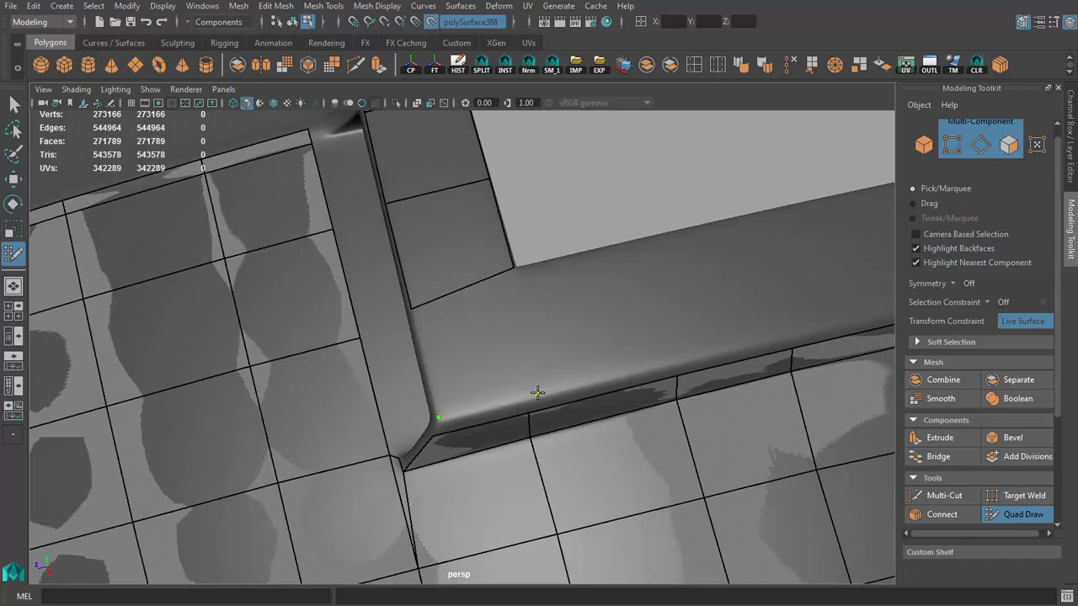
left_click(481, 342, "shift")
middle_click_drag(481, 342, 380, 420, "alt")
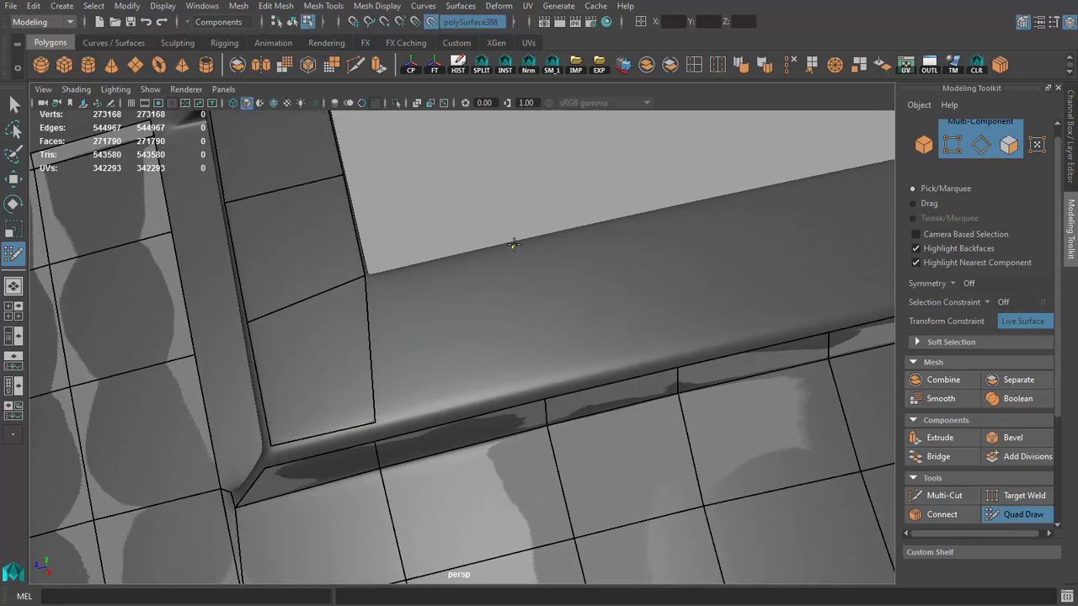
left_click(541, 382)
left_click(450, 334, "shift")
Step: Fill two narrow quads bridging the scoop's top to its sloped side and nudge a vertex along the rounded edge
left_click_drag(450, 334, 631, 337, "alt")
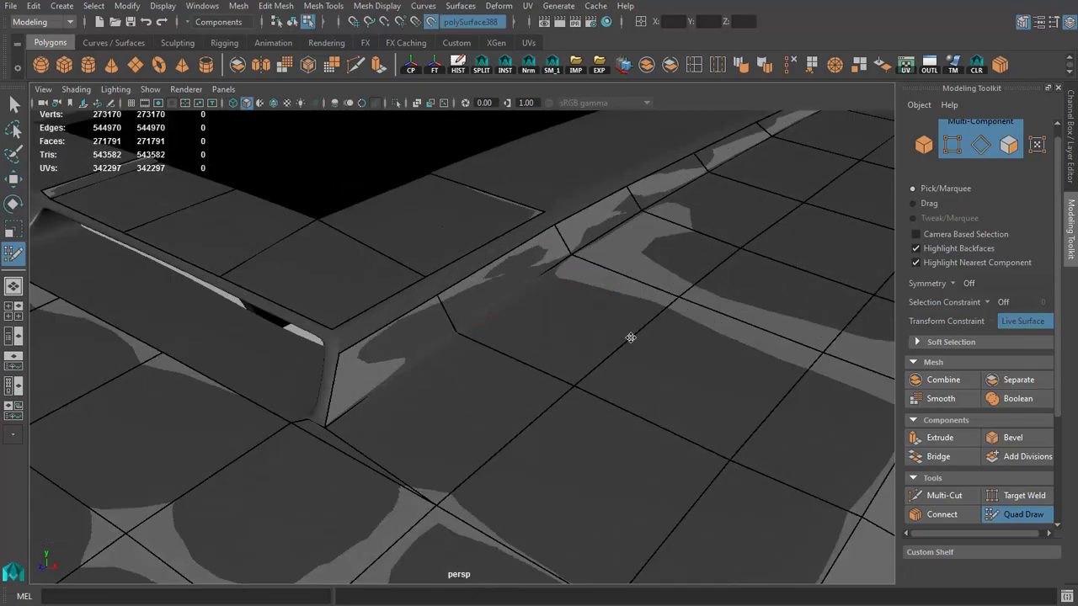
scroll(630, 337, "up", 3)
left_click(485, 222, "shift")
left_click(351, 302, "shift")
mouse_move(350, 302)
left_mouse_down("alt")
mouse_move(373, 277)
mouse_move(416, 269)
mouse_move(469, 294)
mouse_move(563, 305)
left_mouse_up("alt")
left_click_drag(614, 165, 617, 168)
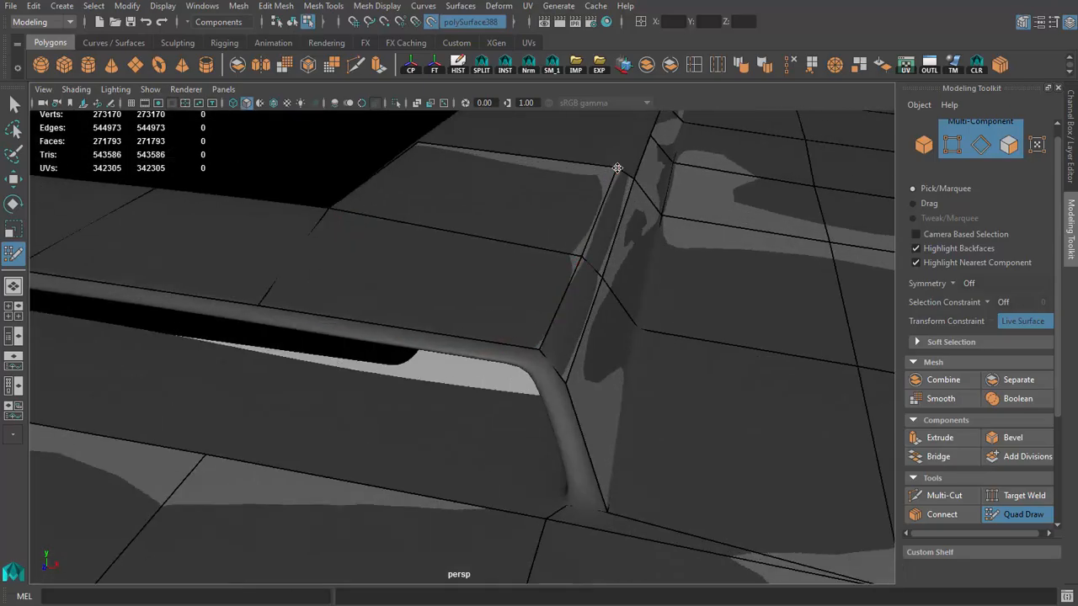
Step: Fill the next quad alongside the rectangular opening on the scoop's top and a narrow quad joining it to the sloped side
mouse_move(558, 373)
left_mouse_down("alt")
mouse_move(384, 332)
mouse_move(491, 346)
mouse_move(494, 320)
mouse_move(446, 329)
mouse_move(505, 320)
mouse_move(426, 352)
left_mouse_up("alt")
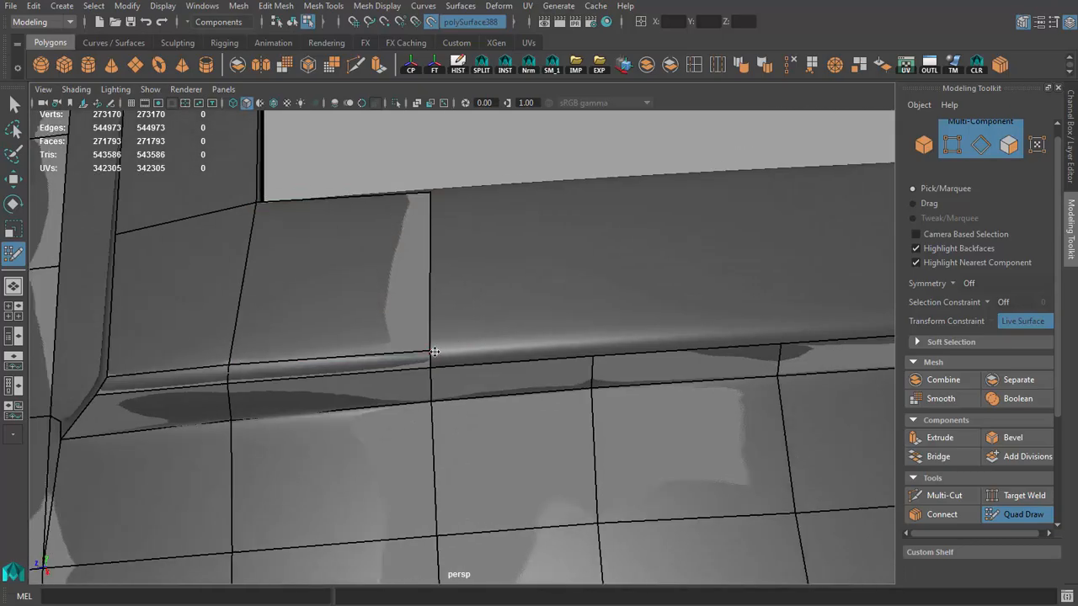
left_click_drag(486, 321, 434, 301, "alt")
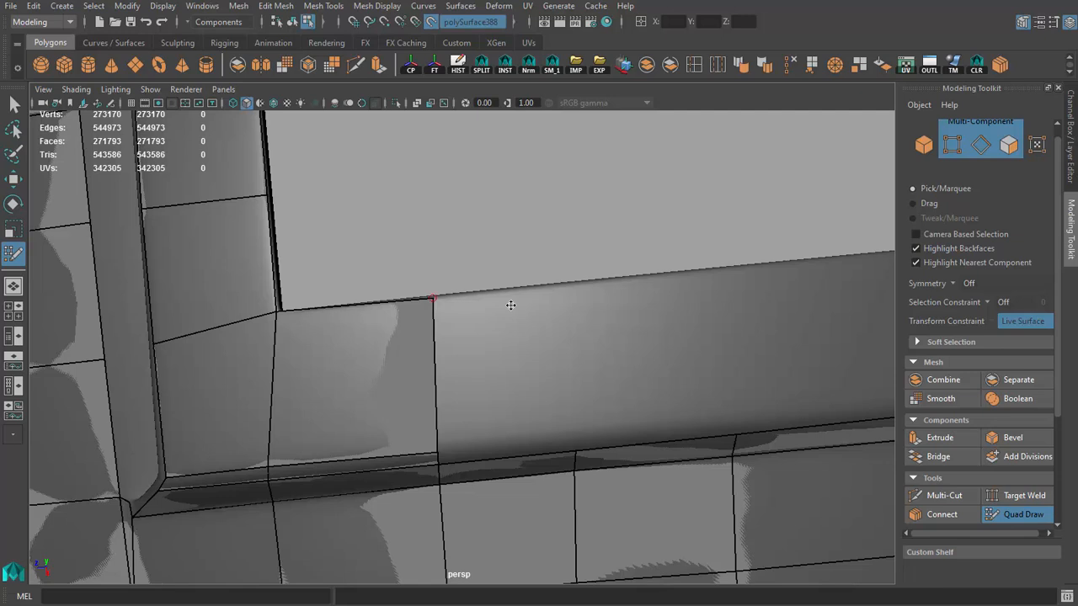
left_click_drag(576, 438, 570, 402, "alt")
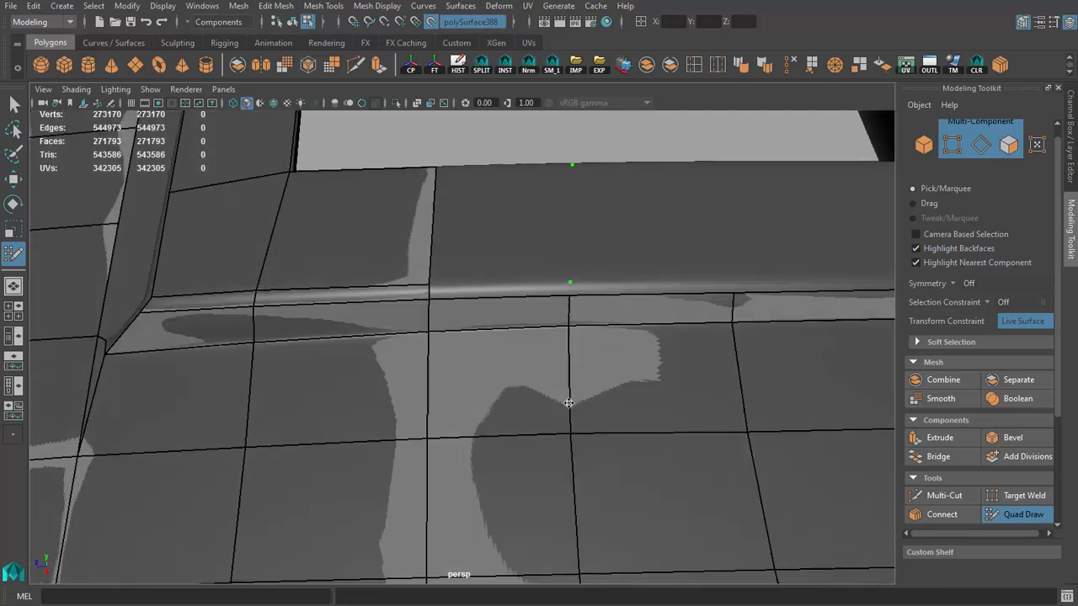
left_click(497, 222, "shift")
key("ctrl+z")
left_click(522, 287, "shift")
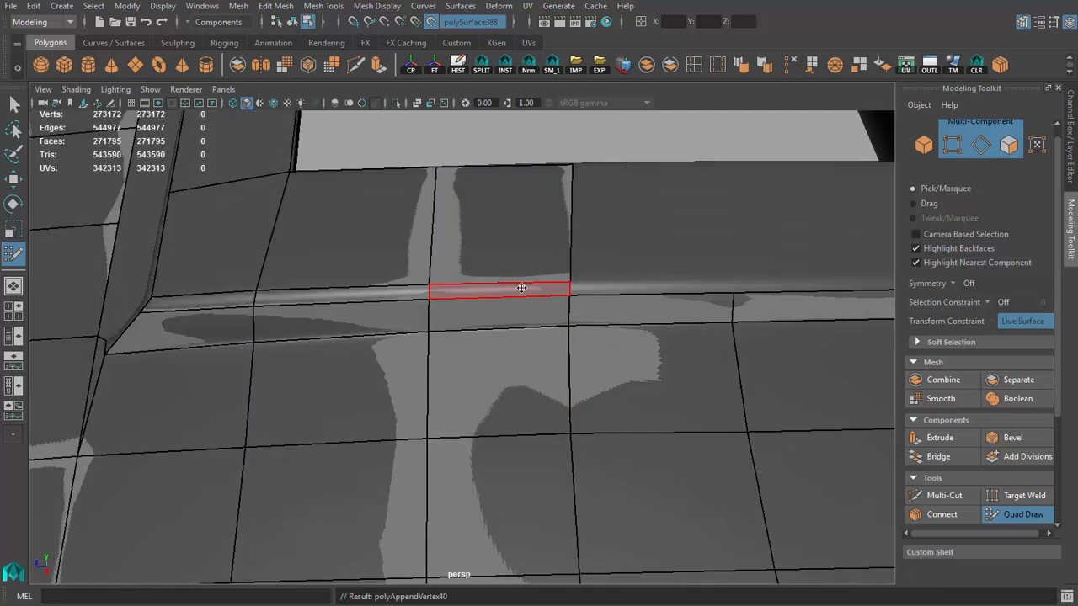
Step: Extend the scoop's top by one more quad along the opening and fill the narrow quad beneath it on the rounded edge
right_click_drag(524, 286, 549, 301, "alt")
middle_click_drag(553, 298, 519, 301, "alt")
mouse_move(520, 300)
right_mouse_down("alt")
mouse_move(507, 303)
mouse_move(516, 296)
right_mouse_up("alt")
left_click(536, 226)
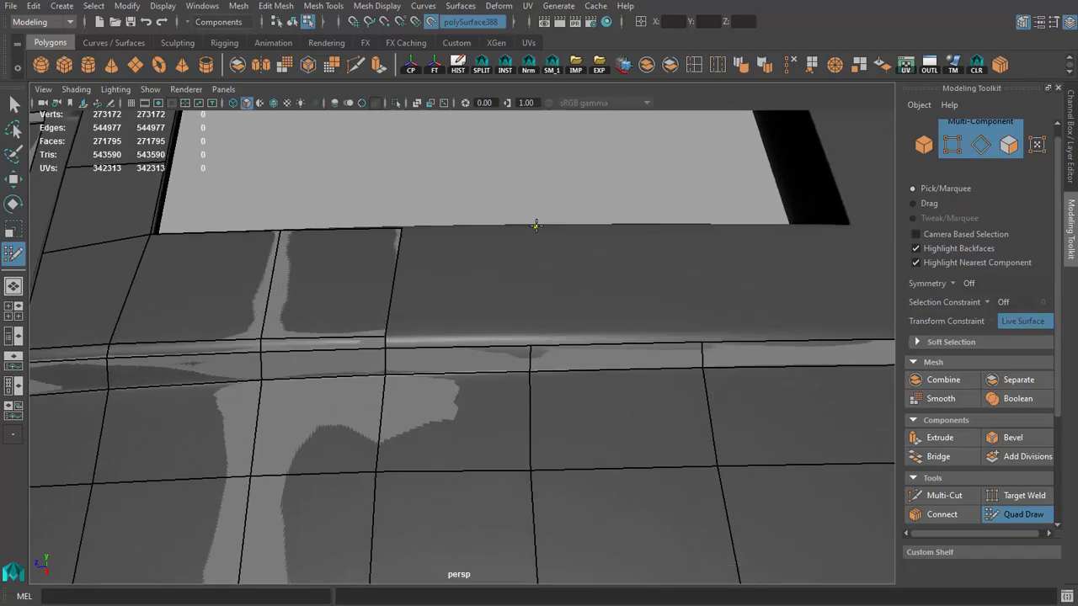
left_click(488, 279, "shift")
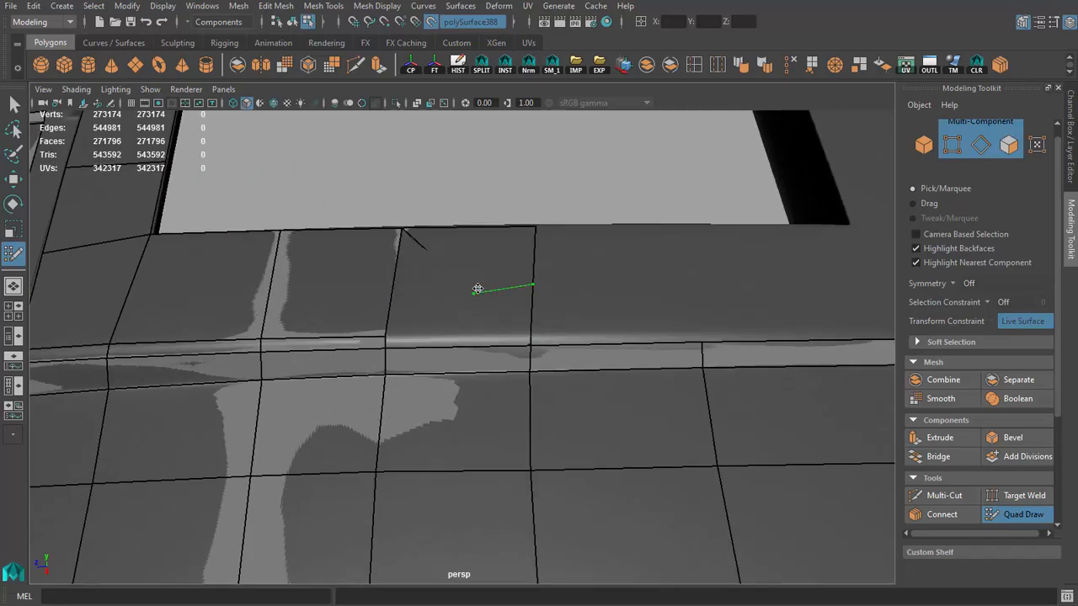
key("ctrl+z")
left_click(460, 280, "shift")
left_click_drag(463, 280, 387, 292, "alt")
left_click(614, 306, "shift")
right_click_drag(387, 292, 419, 301, "alt")
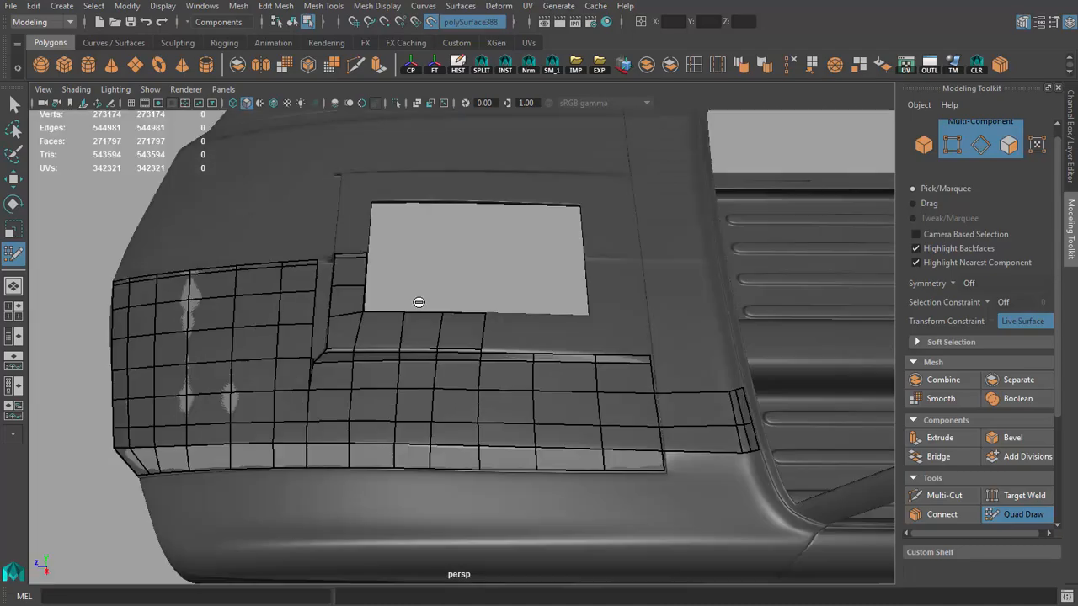
Step: Fill two quads behind the scoop's rear corner, carrying its side rows across the crease toward the windshield edge
left_click_drag(418, 301, 548, 298, "alt")
middle_click_drag(548, 298, 337, 370, "alt")
right_click_drag(336, 370, 452, 392, "alt")
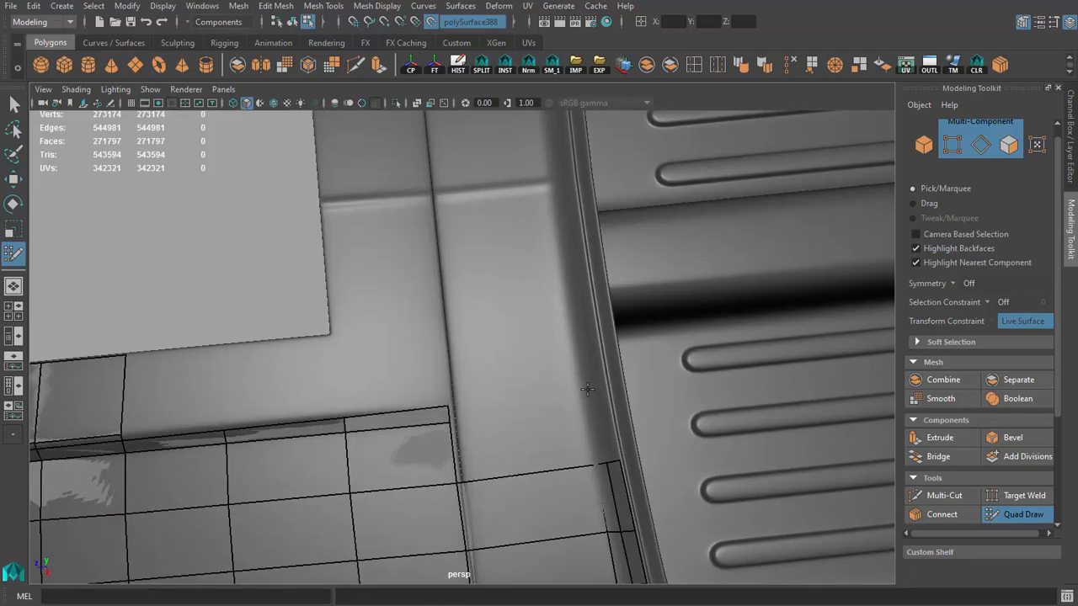
left_click(516, 406, "shift")
left_click(517, 443, "shift")
Step: Continue the narrow row of quads along the hood's rear edge and fill the gaps connecting it to the new quads
left_click_drag(517, 443, 615, 329, "alt")
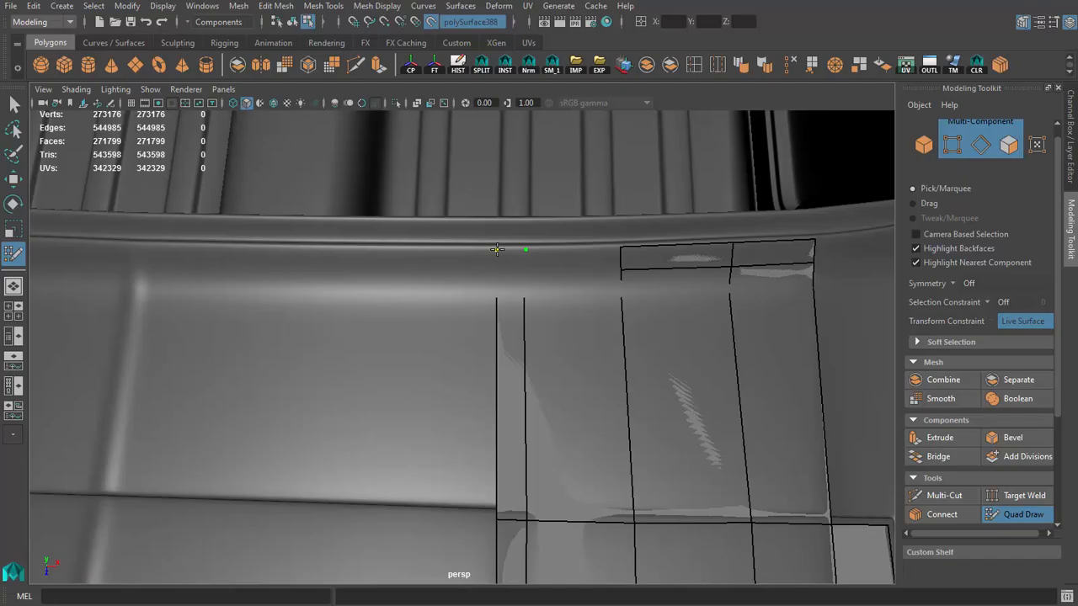
left_click(575, 260, "shift")
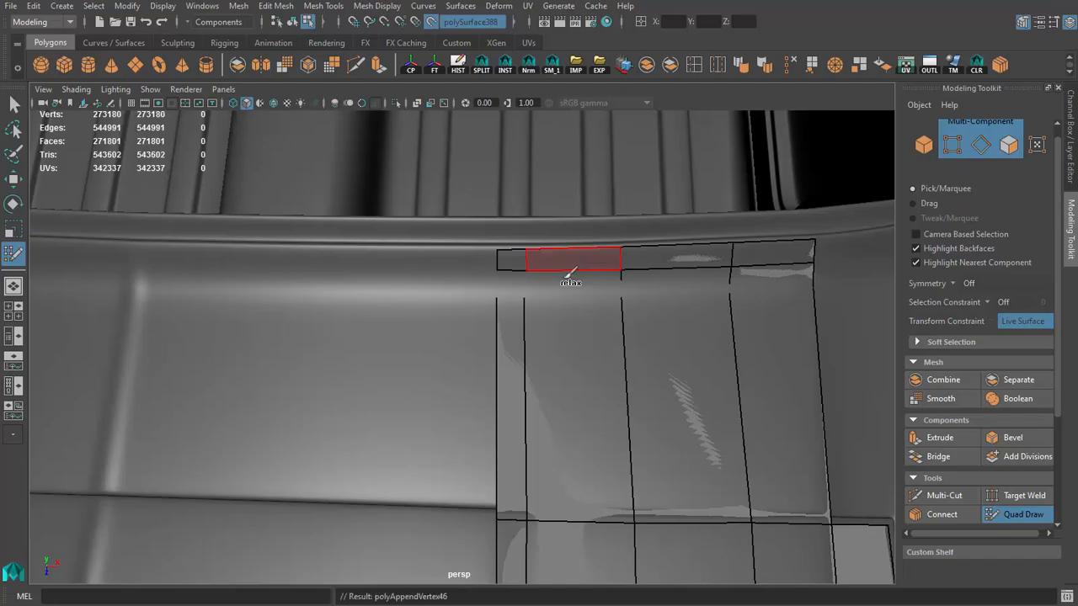
left_click(569, 280, "shift")
left_click_drag(567, 280, 596, 335, "alt")
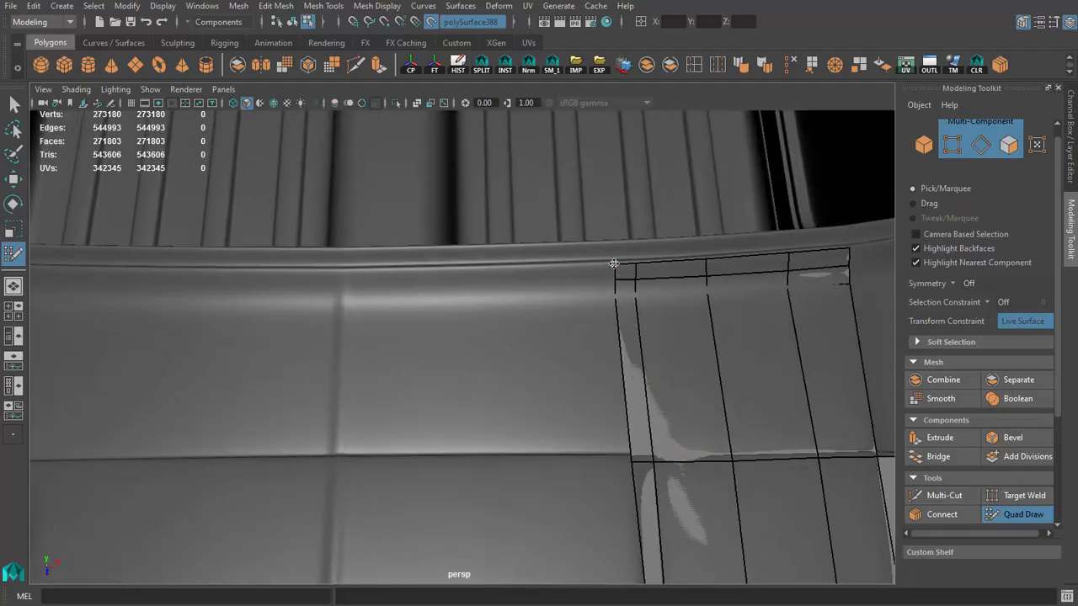
Step: Place four points at the hood's centerline between the opening and the rear edge and fill a narrow quad between them
left_click_drag(337, 450, 406, 487, "alt")
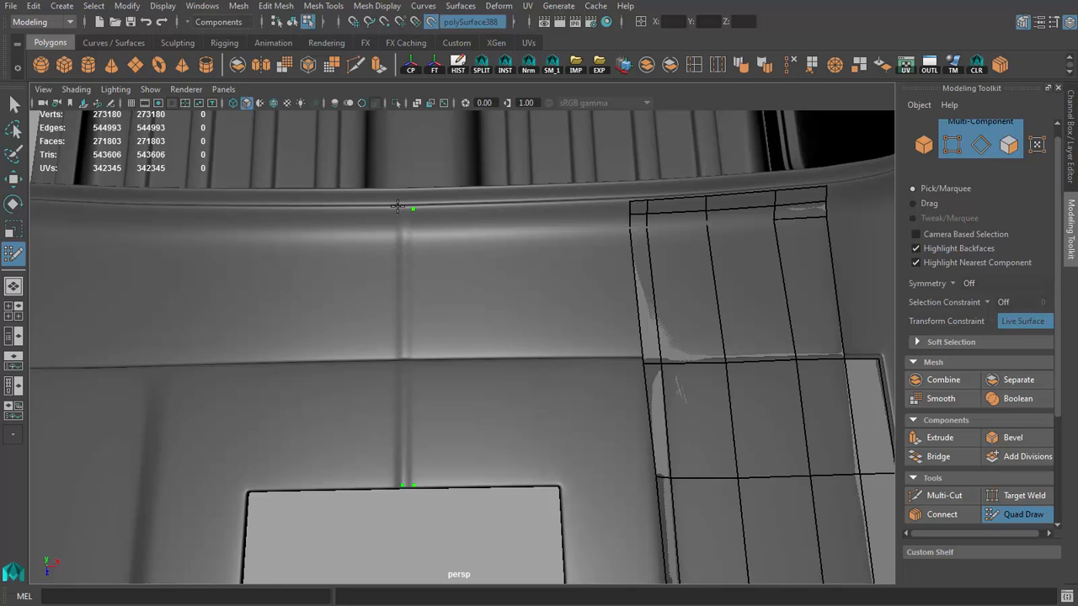
left_click(401, 207)
left_click(405, 285, "shift")
mouse_move(419, 288)
left_mouse_down("alt")
mouse_move(424, 270)
mouse_move(422, 289)
left_mouse_up("alt")
right_click_drag(539, 443, 512, 323, "alt")
left_click_drag(511, 323, 482, 289, "alt")
Step: Fill two wider quads beside the centerline strip, spanning from the opening to the rear edge and reaching the opening's corner
left_click(491, 180)
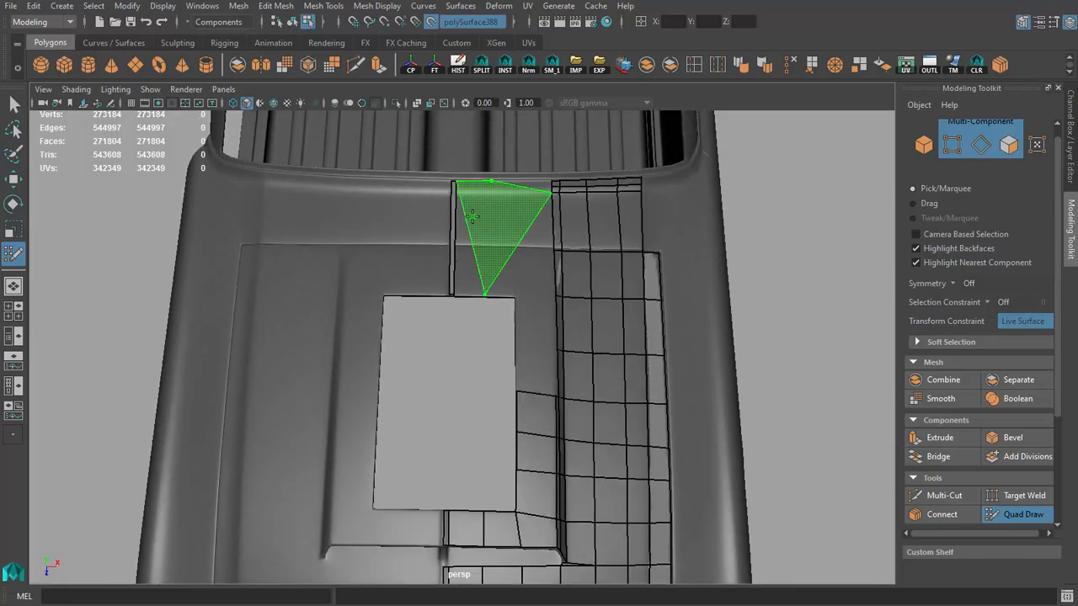
left_click(474, 226, "shift")
middle_click_drag(474, 226, 471, 245, "alt")
right_click_drag(470, 245, 524, 294, "alt")
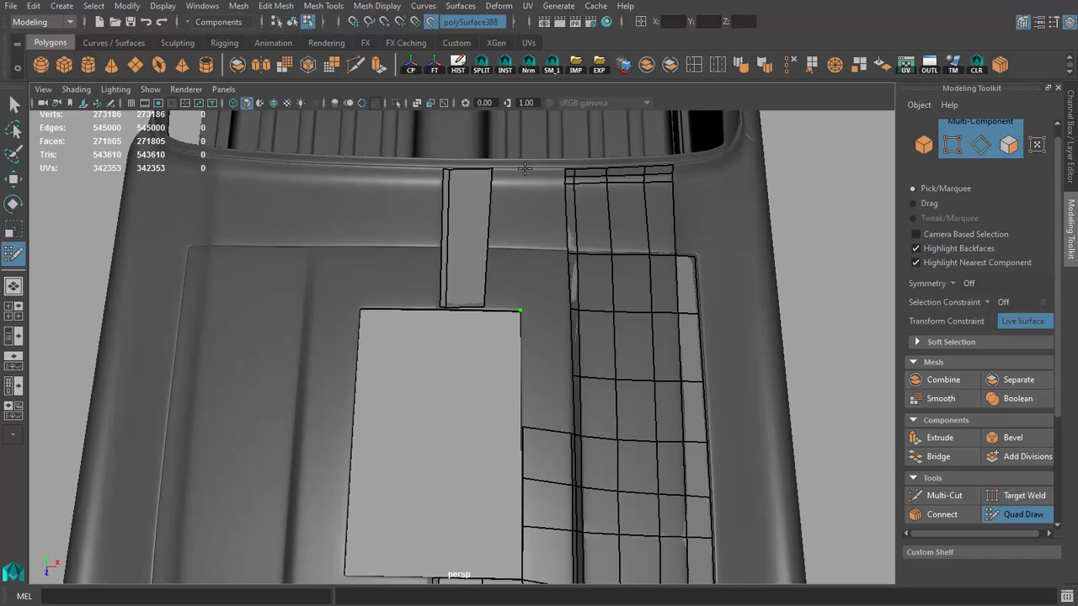
mouse_move(493, 237)
left_mouse_down("alt")
mouse_move(429, 187)
mouse_move(484, 202)
left_mouse_up("alt")
right_click_drag(484, 202, 559, 317, "alt")
left_click(558, 303, "shift")
Step: Adjust the strip's vertices along the hood's rear edge and insert an edge loop across the strip at the crease
mouse_move(558, 303)
left_mouse_down("alt")
mouse_move(577, 319)
mouse_move(523, 210)
left_mouse_up("alt")
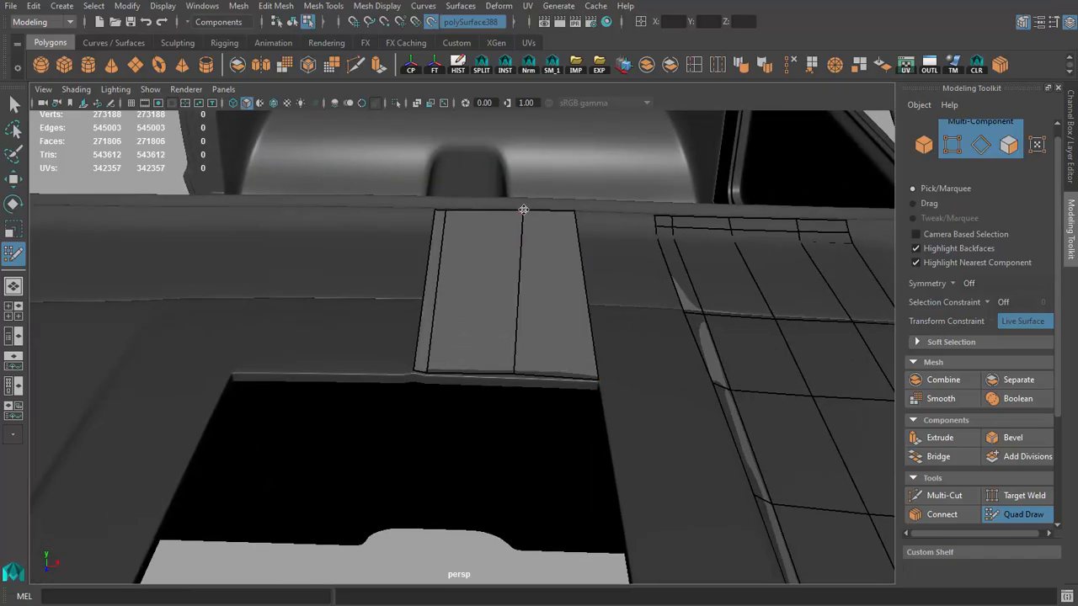
middle_click_drag(526, 220, 460, 260, "alt")
left_click_drag(460, 260, 495, 354, "alt")
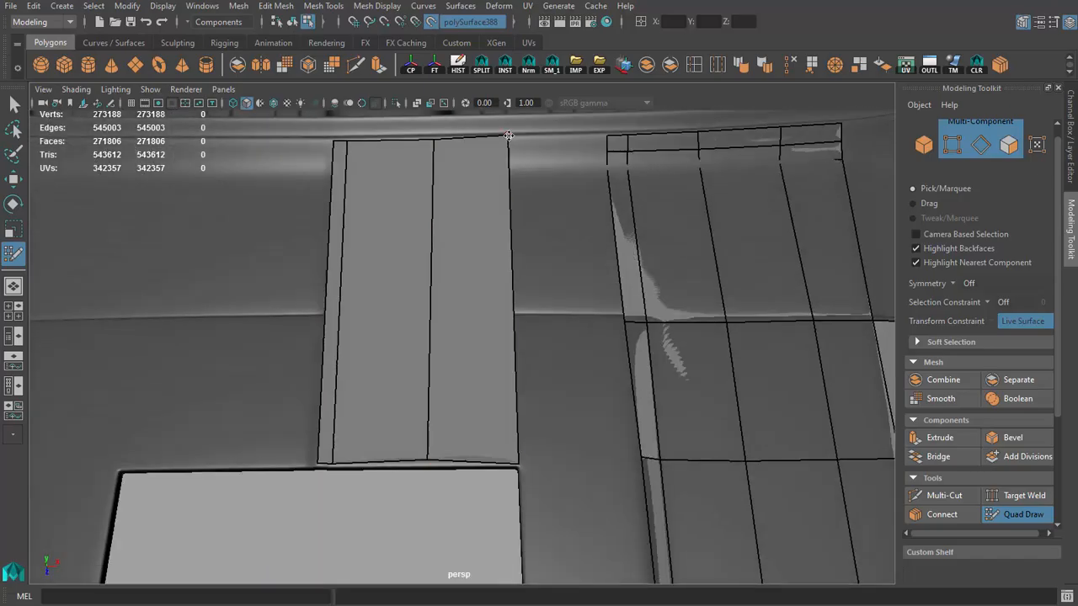
left_click_drag(508, 137, 498, 277, "alt")
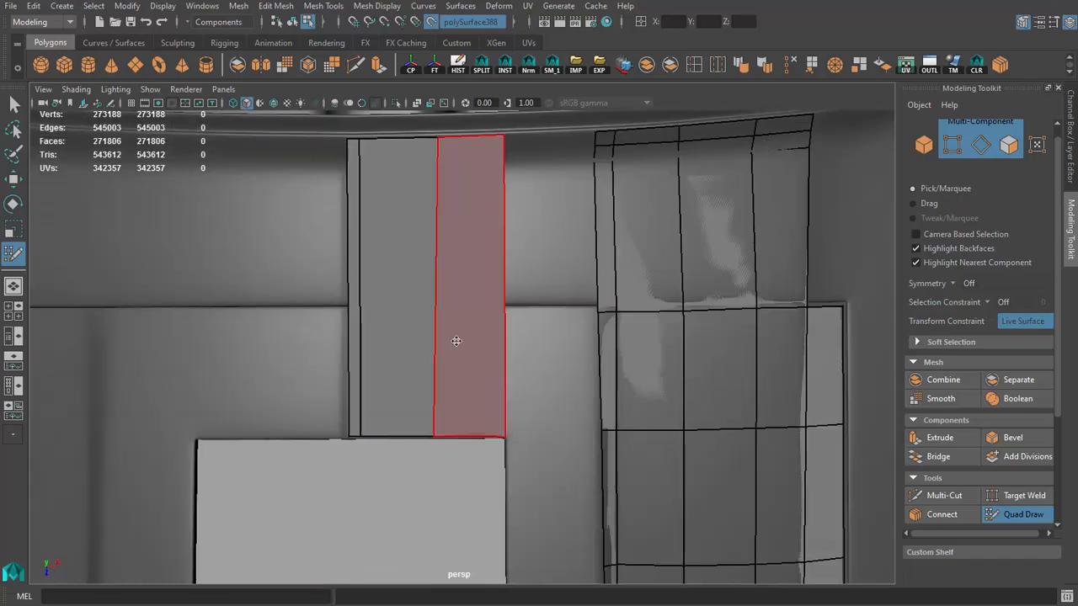
left_click(436, 310, "ctrl")
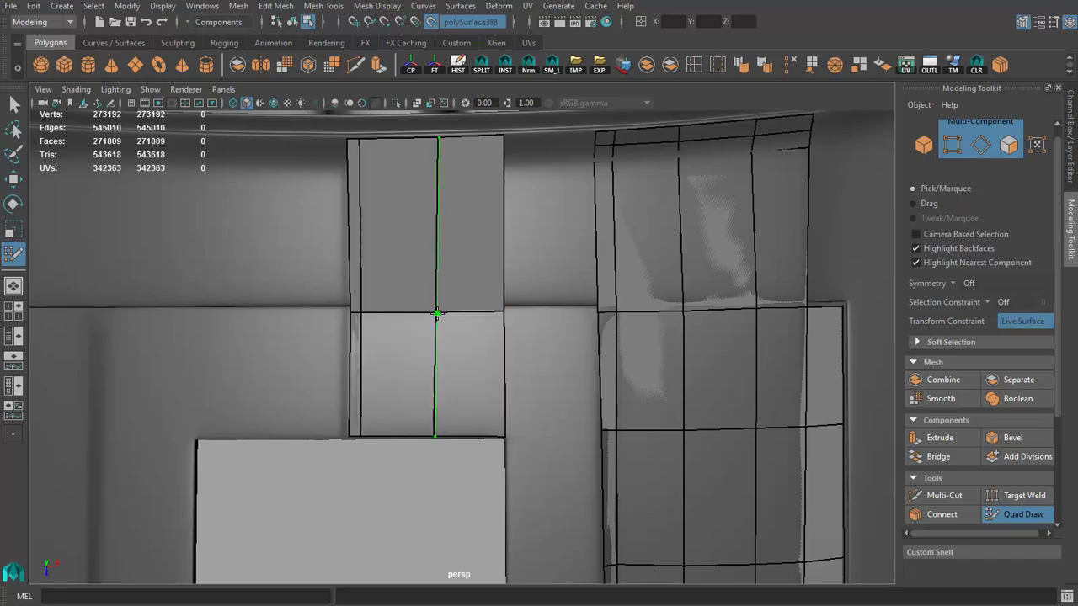
Step: Insert two edge loops across the centerline strip near the hood's rear edge to match the neighboring narrow rows
left_click_drag(435, 315, 401, 299, "alt")
right_click_drag(402, 298, 426, 302, "alt")
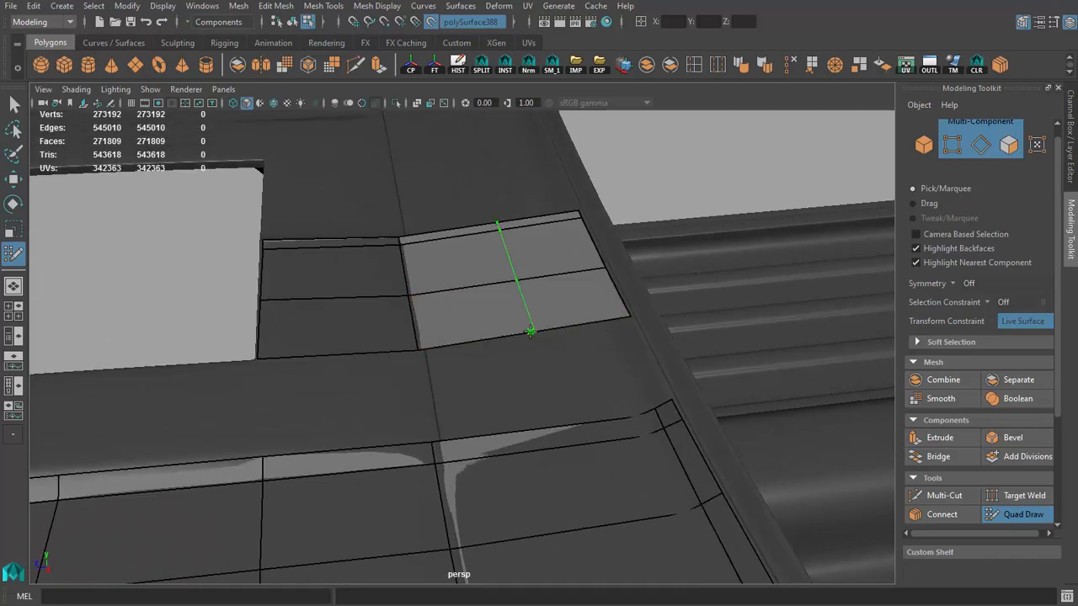
left_click(600, 323, "ctrl")
mouse_move(603, 329)
left_mouse_down("alt")
mouse_move(457, 295)
mouse_move(480, 354)
mouse_move(503, 325)
mouse_move(483, 282)
left_mouse_up("alt")
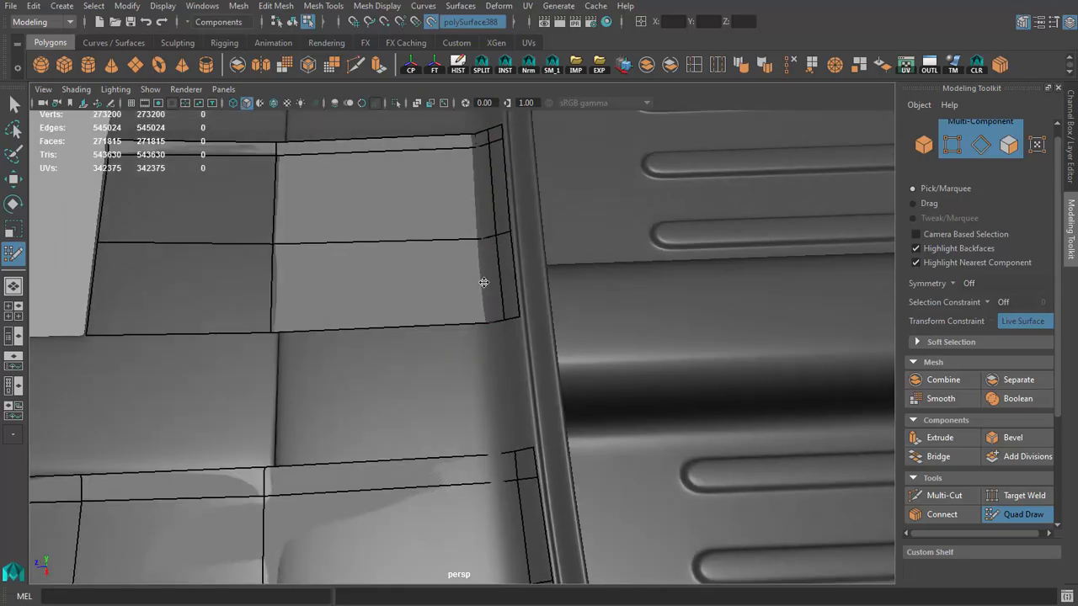
Step: Insert an edge loop between the crease and the rear edge in both the centerline strip and the outer hood quads
left_click_drag(472, 140, 341, 316, "alt")
left_click(465, 307, "ctrl")
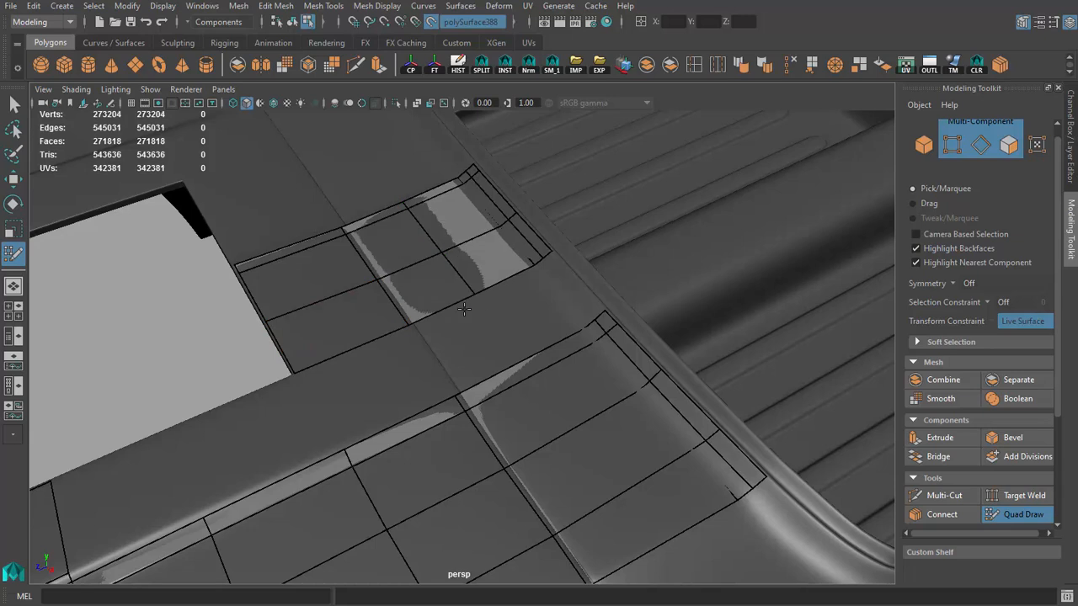
left_click_drag(463, 308, 413, 261, "alt")
left_click(507, 384, "ctrl")
left_click_drag(507, 384, 451, 362, "alt")
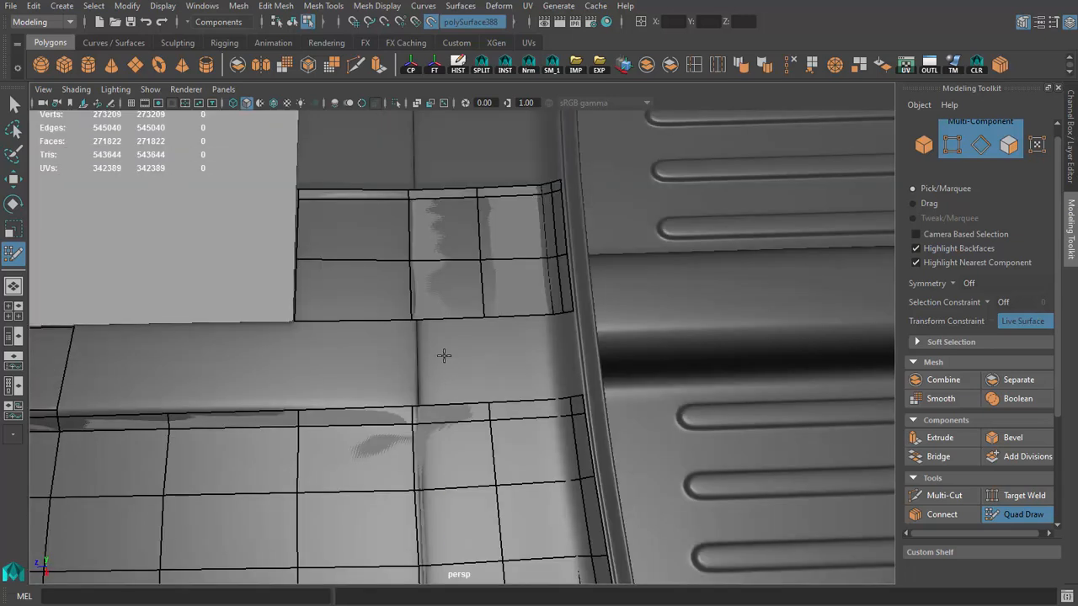
Step: Fill four quads bridging the gap between the centerline section and the outer hood quads, out to the rear edge
left_click(511, 348, "shift")
key("ctrl+z")
left_click(519, 362, "shift")
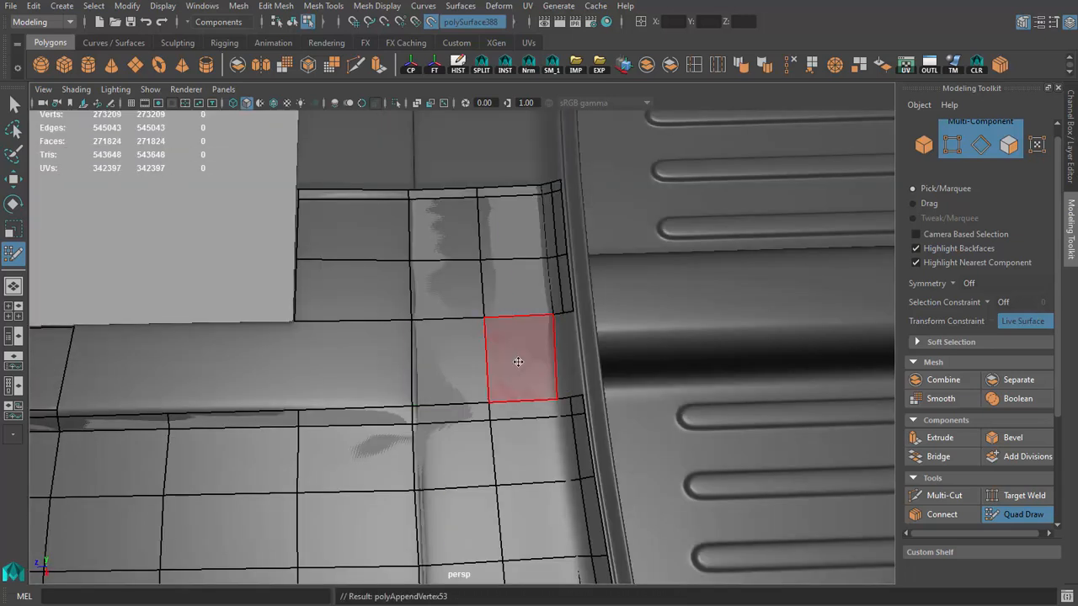
scroll(517, 361, "up", 3)
left_click_drag(517, 361, 451, 380, "alt")
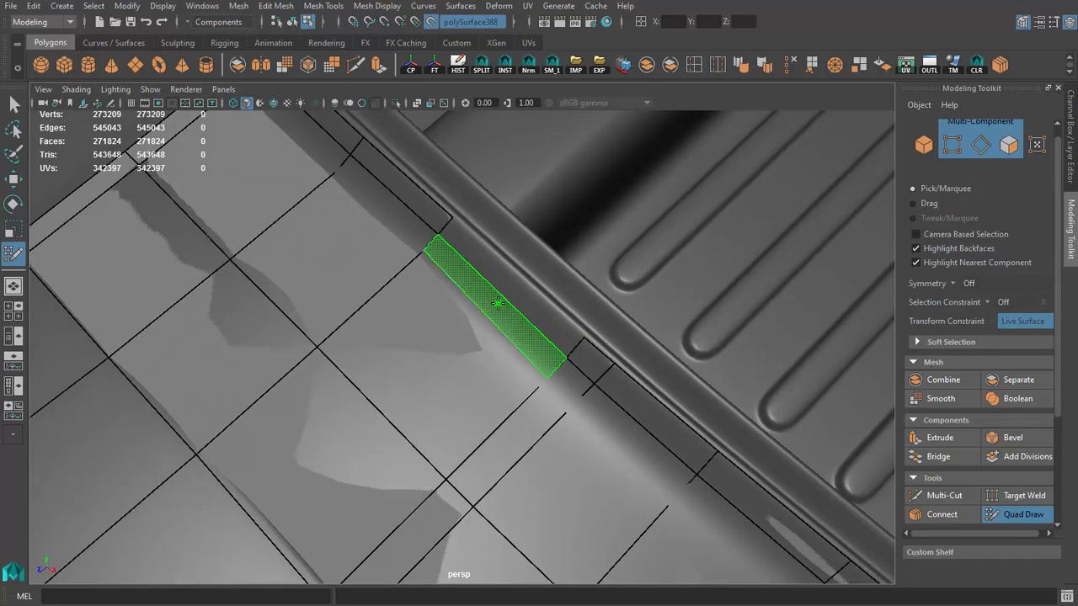
left_click(510, 287, "shift")
mouse_move(509, 288)
left_mouse_down("alt")
mouse_move(570, 323)
mouse_move(529, 312)
mouse_move(445, 325)
mouse_move(300, 378)
mouse_move(327, 385)
mouse_move(391, 320)
mouse_move(493, 318)
left_mouse_up("alt")
right_click_drag(494, 318, 517, 348, "alt")
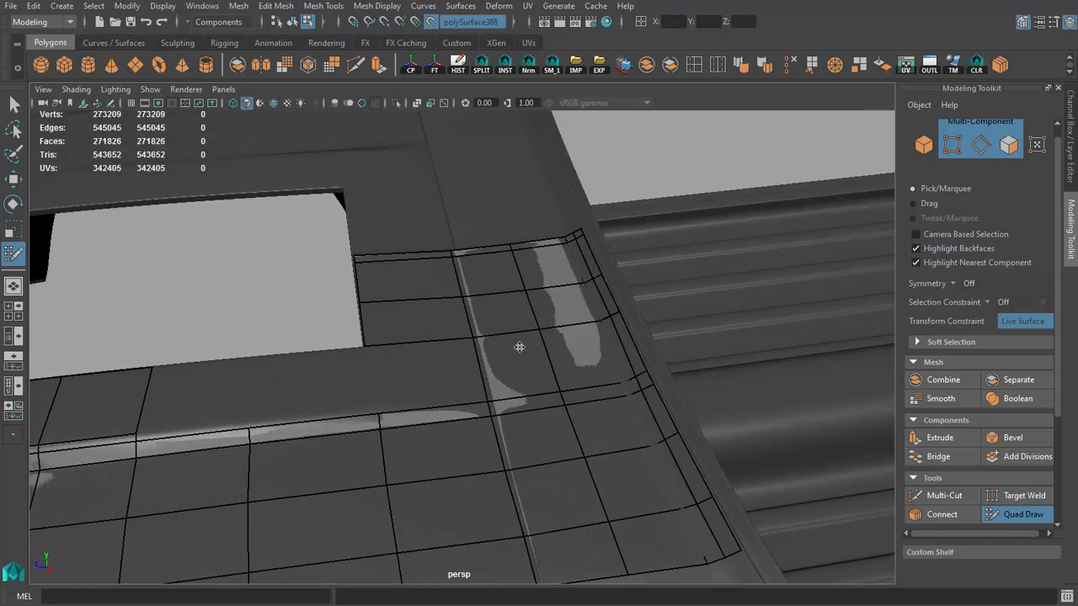
Step: Nudge the vertices along the rear edge's bend and the middle loop to even out the bridged rows
left_click_drag(517, 348, 558, 301, "alt")
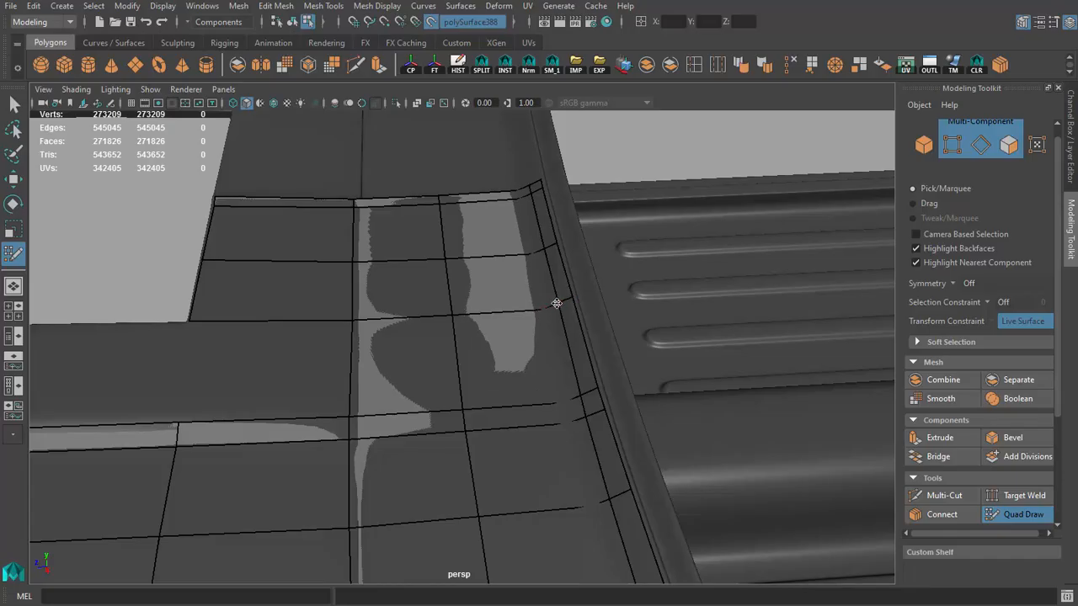
right_click_drag(556, 303, 519, 297, "alt")
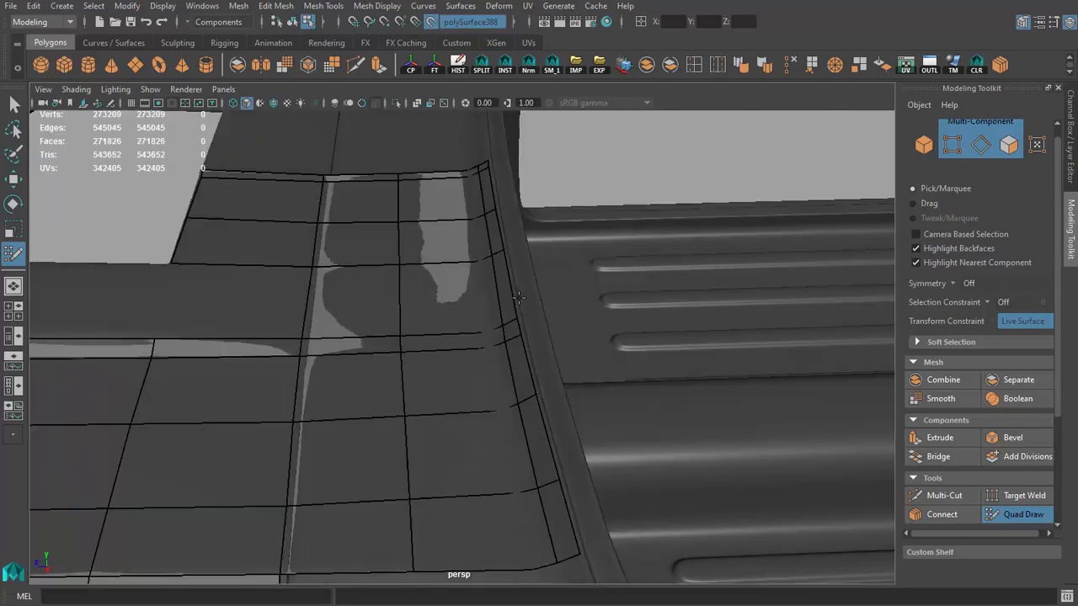
left_click_drag(519, 297, 469, 216, "alt")
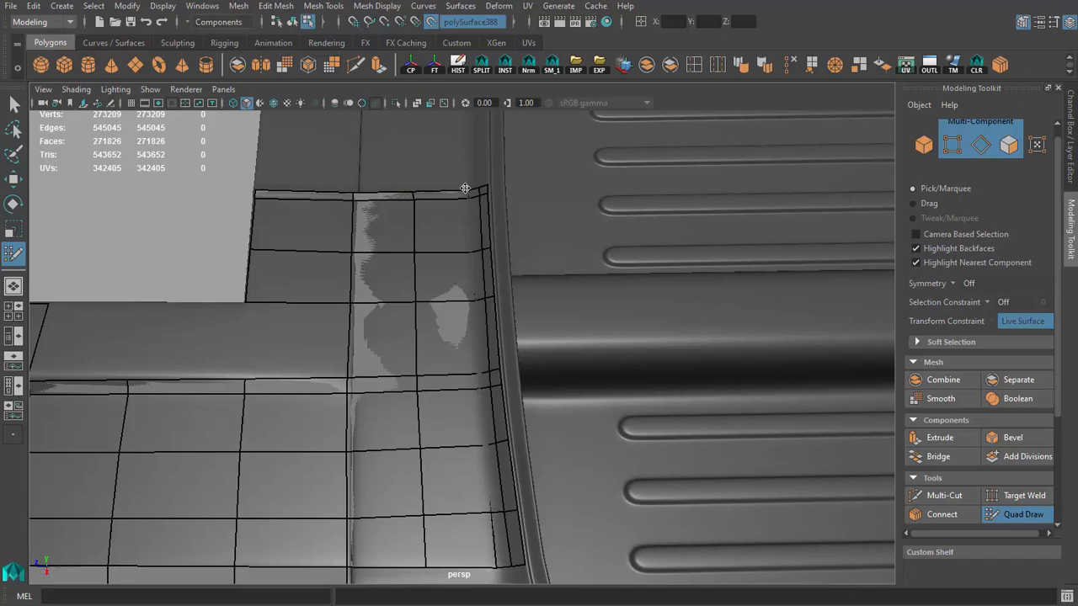
right_click_drag(465, 187, 462, 226, "alt")
right_click_drag(476, 311, 470, 275, "alt")
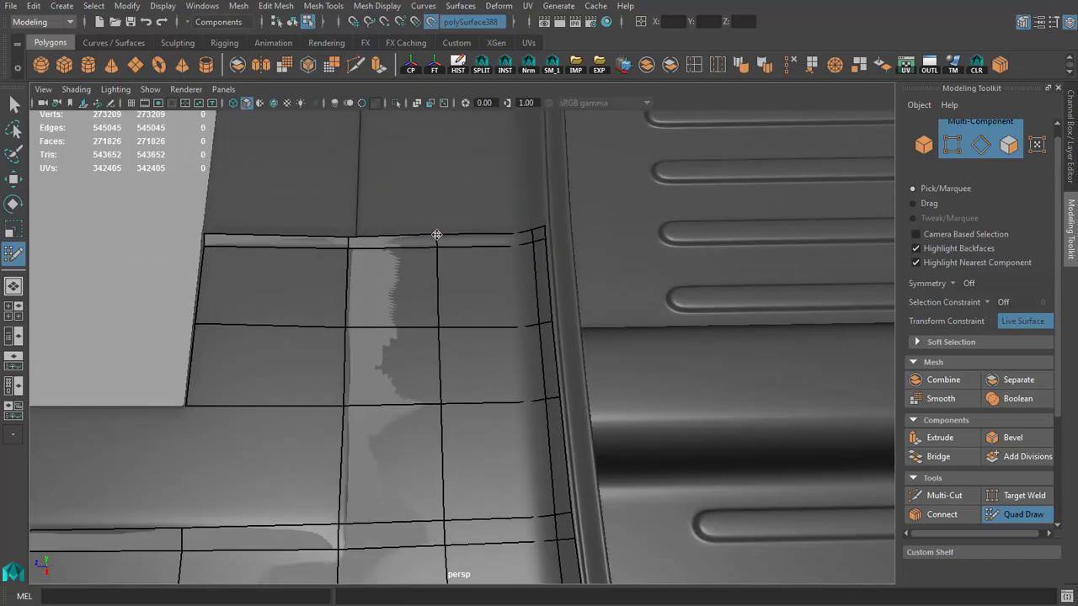
left_click_drag(438, 241, 382, 262, "alt")
right_click_drag(382, 262, 378, 238, "alt")
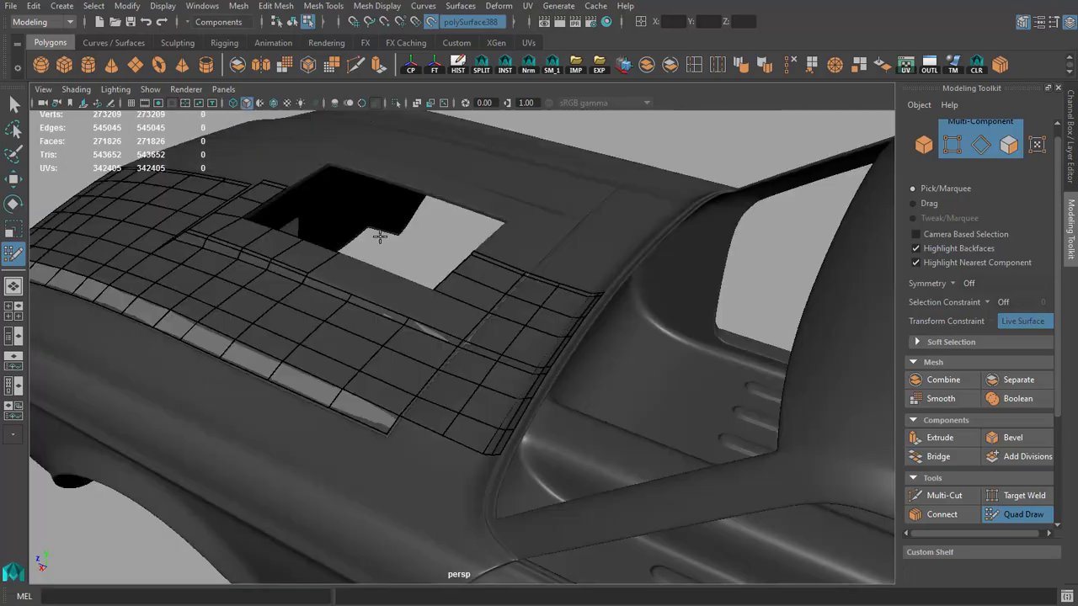
Step: Reposition the vertices along the side of the rectangular opening to even out the quads on the scoop's top
left_click_drag(378, 238, 481, 283, "alt")
right_click_drag(481, 283, 433, 289, "alt")
left_click_drag(433, 289, 396, 262, "alt")
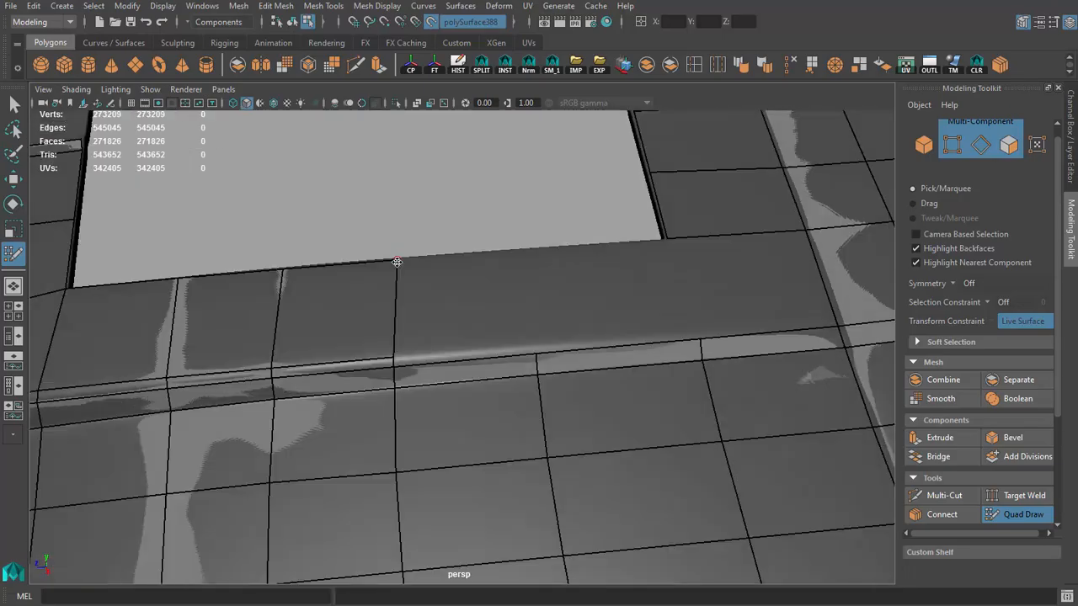
left_click_drag(274, 270, 364, 278, "alt")
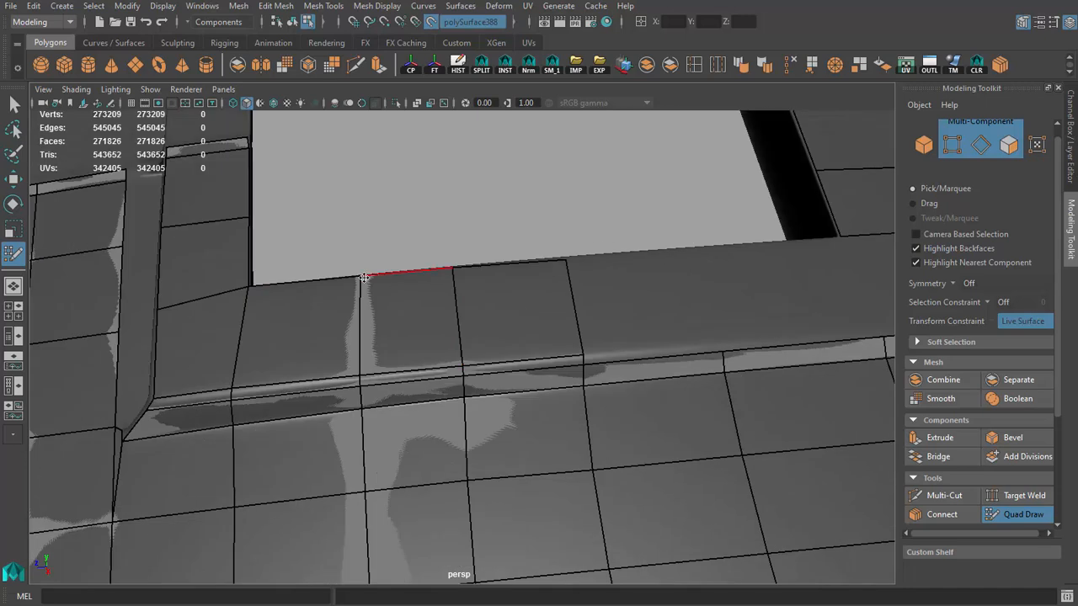
right_click_drag(355, 276, 527, 291, "alt")
Step: Add another quad on the scoop's top along the opening and fill the narrow quad joining it to the sloped side
middle_click_drag(527, 291, 354, 305, "alt")
mouse_move(354, 304)
right_mouse_down("alt")
mouse_move(444, 289)
mouse_move(482, 310)
right_mouse_up("alt")
left_click(471, 251)
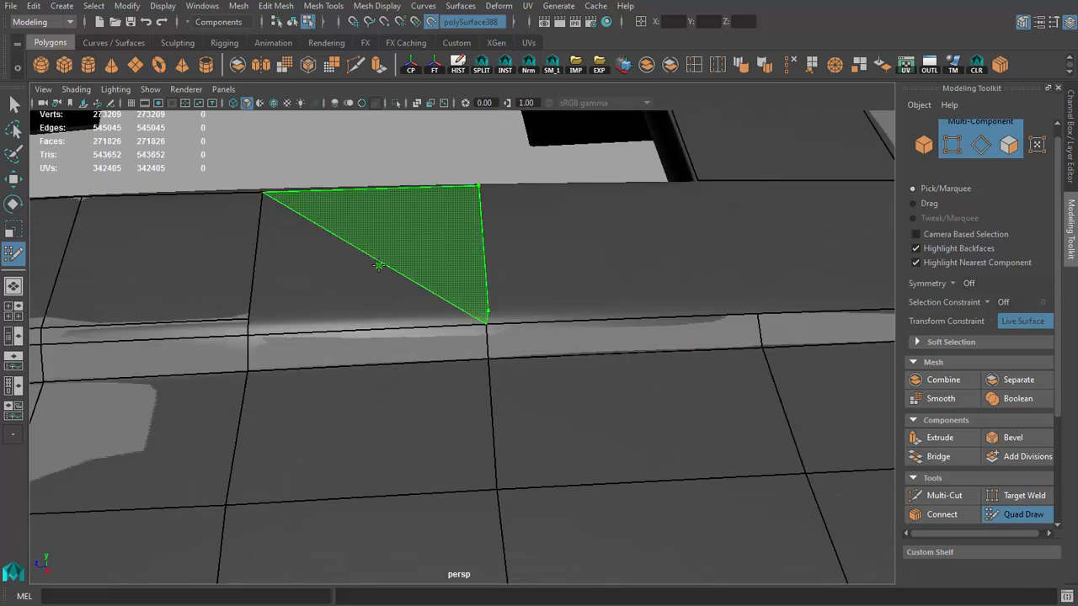
left_click(378, 290, "shift")
left_click(375, 322, "shift")
right_click_drag(473, 288, 455, 278, "alt")
middle_click_drag(455, 277, 387, 274, "alt")
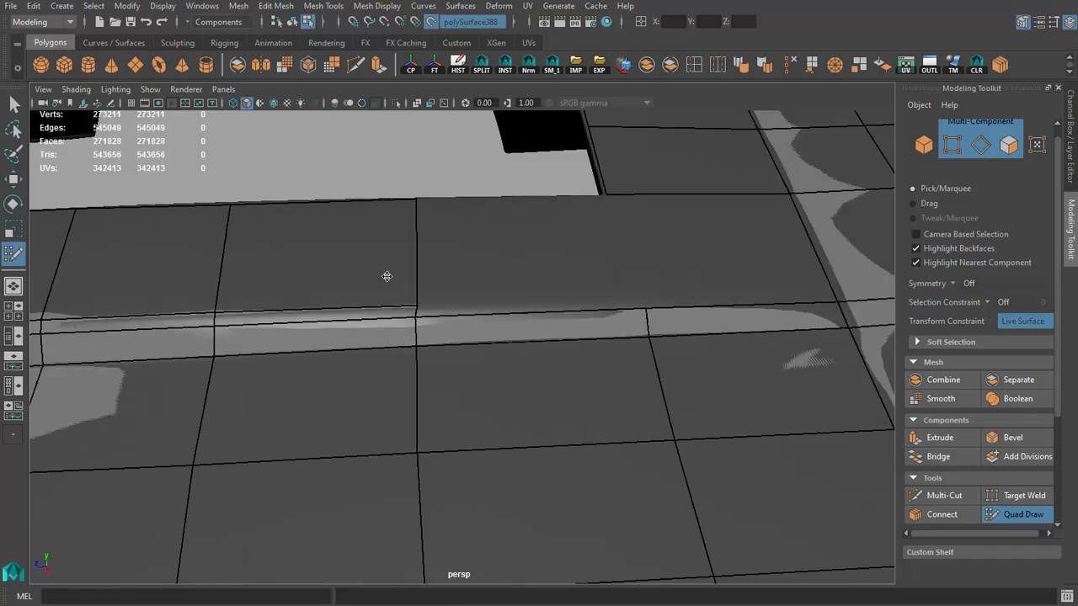
right_click_drag(387, 274, 413, 260, "alt")
left_click_drag(411, 240, 560, 314, "alt")
right_click_drag(559, 315, 445, 323, "alt")
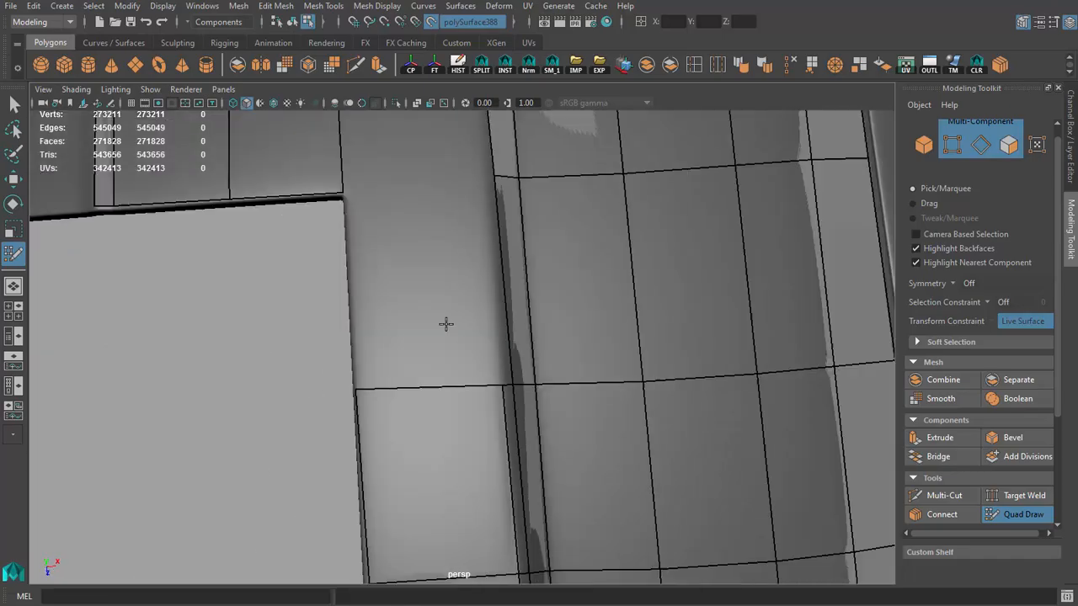
Step: Close the remaining gap beside the rectangular opening with a quad, and fill the narrow sliver between it and the scoop's sloped side
middle_click_drag(389, 232, 421, 265, "alt")
left_click_drag(421, 264, 425, 265, "alt")
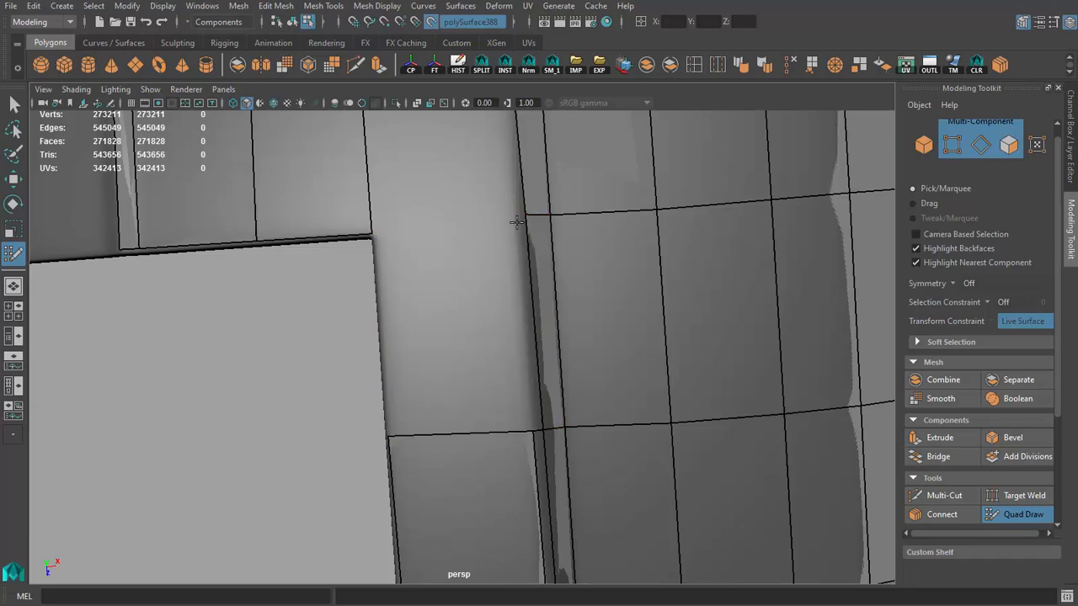
left_click(452, 332, "shift")
mouse_move(452, 332)
left_mouse_down("alt")
mouse_move(413, 301)
mouse_move(533, 282)
mouse_move(393, 277)
left_mouse_up("alt")
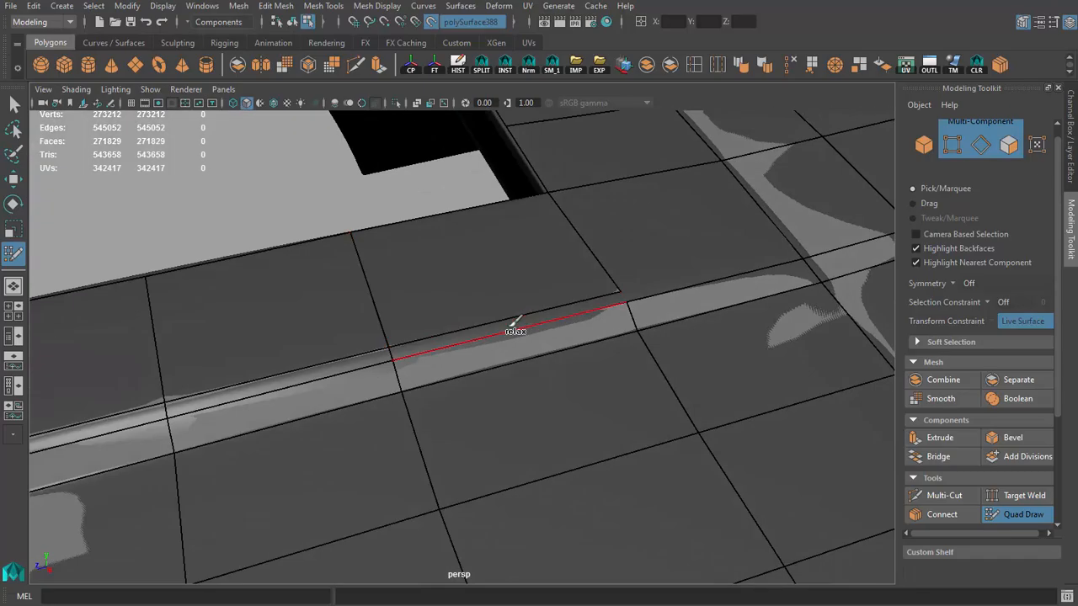
left_click(547, 316, "shift")
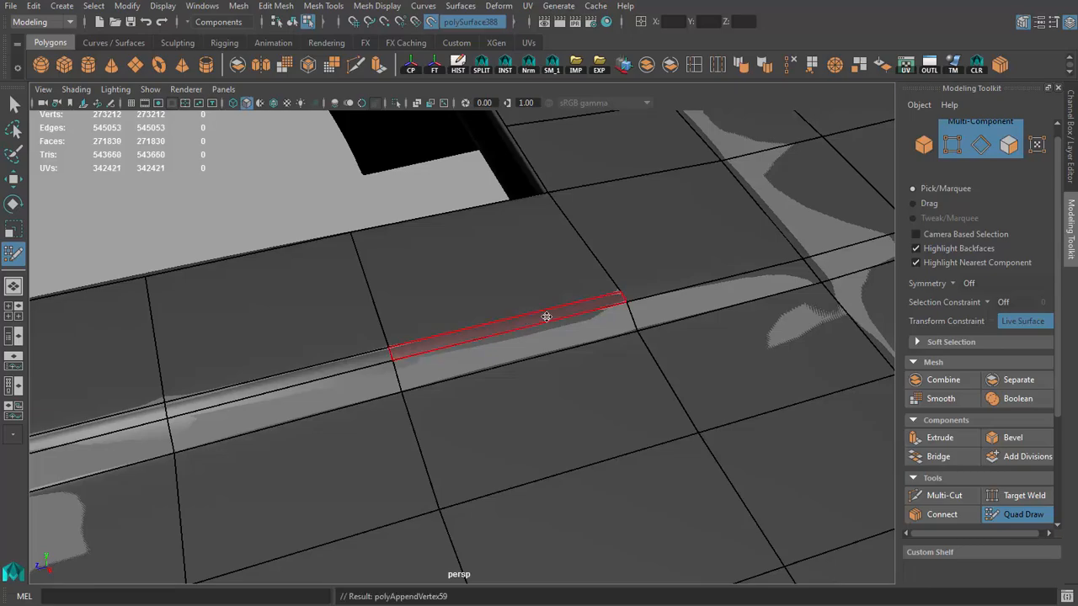
mouse_move(546, 316)
left_mouse_down("alt")
mouse_move(474, 320)
mouse_move(508, 351)
mouse_move(508, 364)
mouse_move(477, 320)
mouse_move(510, 388)
left_mouse_up("alt")
Step: Fill the quad at the rectangular opening's corner and the narrow quad linking it to the scoop's sloped side
mouse_move(594, 368)
left_mouse_down("alt")
mouse_move(553, 312)
mouse_move(511, 372)
left_mouse_up("alt")
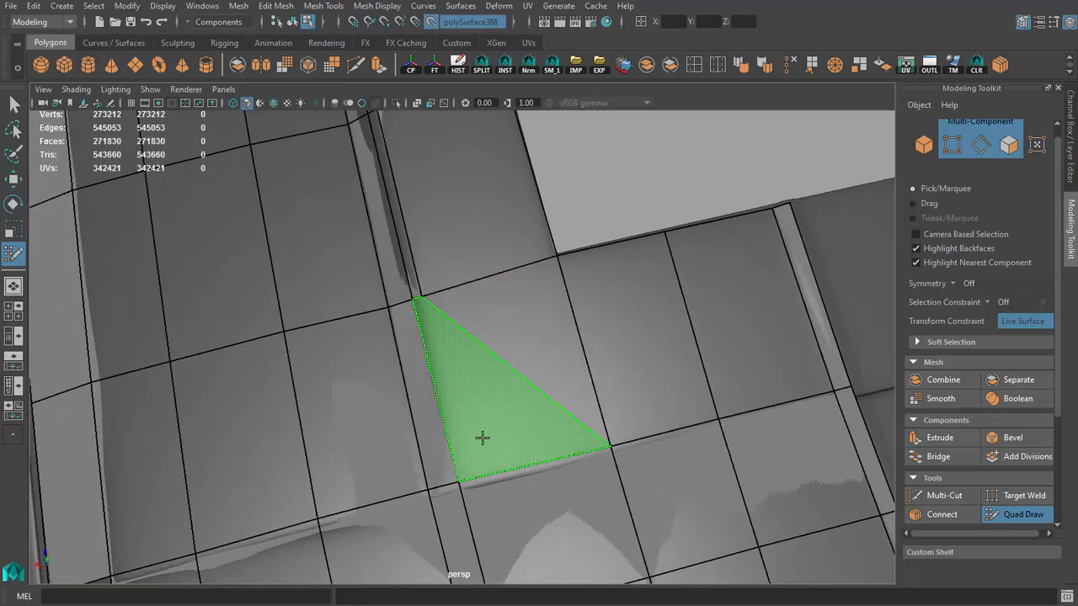
left_click_drag(481, 474, 455, 425, "alt")
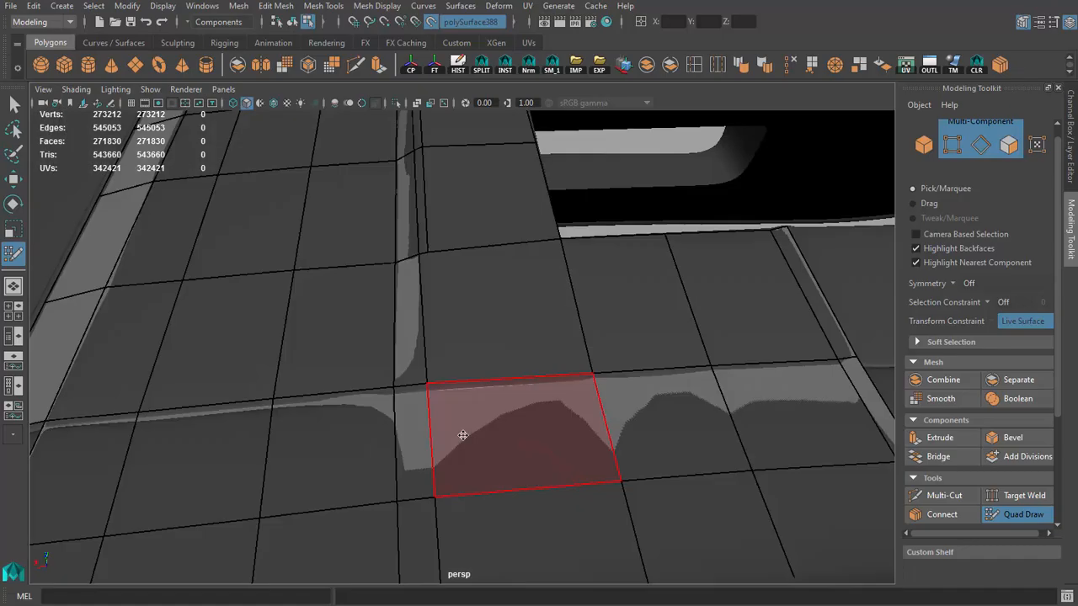
left_click(499, 313, "shift")
left_click(496, 315, "shift")
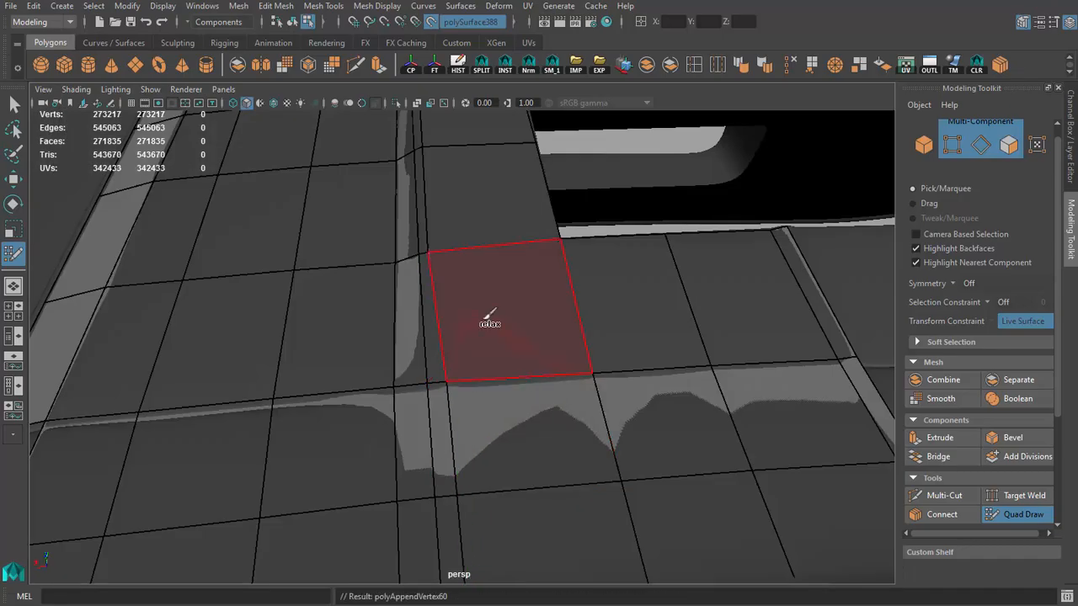
left_click(430, 323, "shift")
left_click_drag(430, 324, 544, 317, "alt")
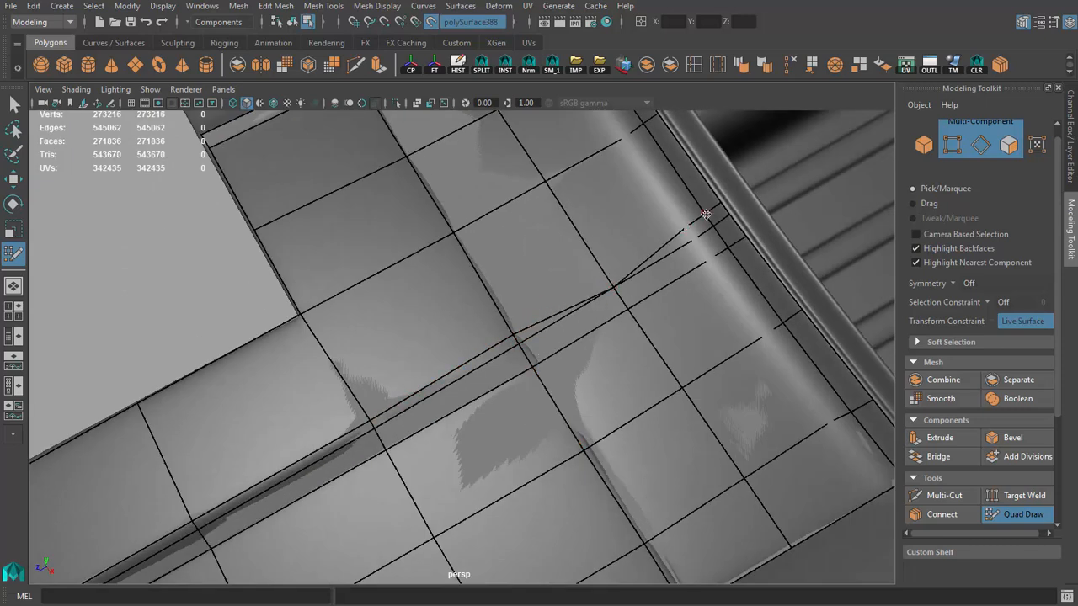
Step: Weld the vertices of the narrow strip running from the scoop's corner to the rear edge into the neighbouring loop
left_click_drag(690, 230, 712, 227)
left_click_drag(608, 312, 572, 266, "alt")
left_click_drag(487, 269, 494, 295)
key("ctrl+z")
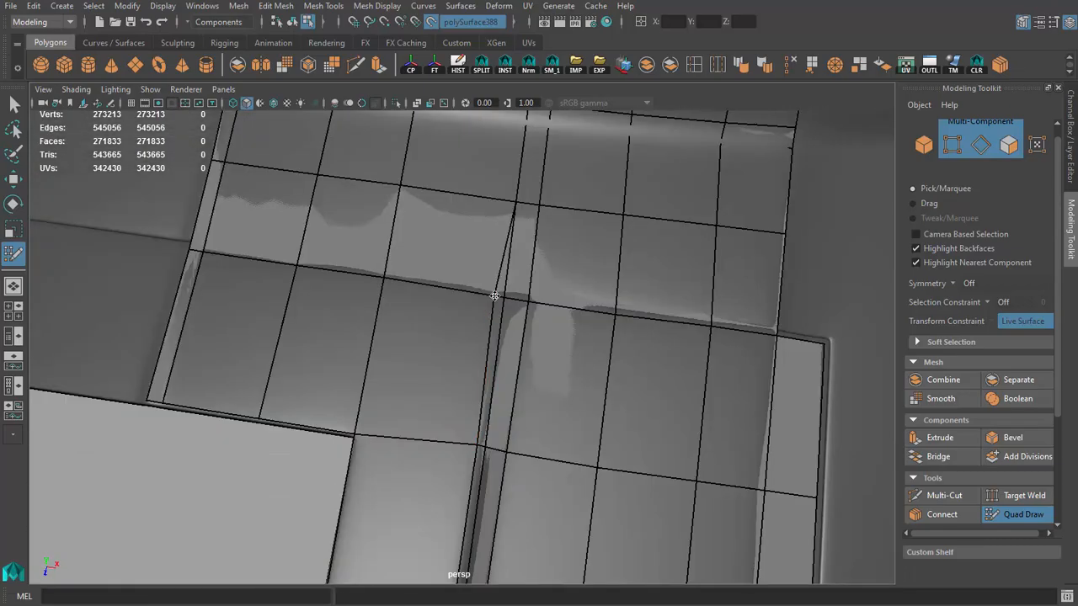
left_click_drag(575, 328, 376, 313, "alt")
right_click_drag(376, 313, 502, 406, "alt")
left_click_drag(503, 407, 437, 385, "alt")
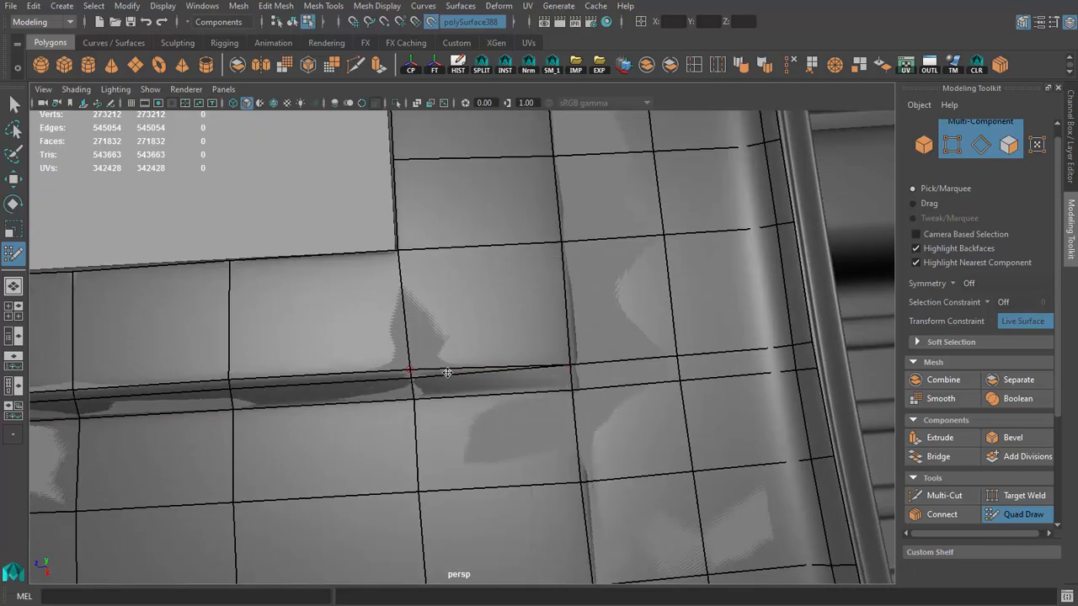
right_click_drag(447, 373, 314, 319, "alt")
mouse_move(413, 322)
left_mouse_down("alt")
mouse_move(418, 346)
mouse_move(385, 343)
mouse_move(421, 348)
mouse_move(442, 382)
left_mouse_up("alt")
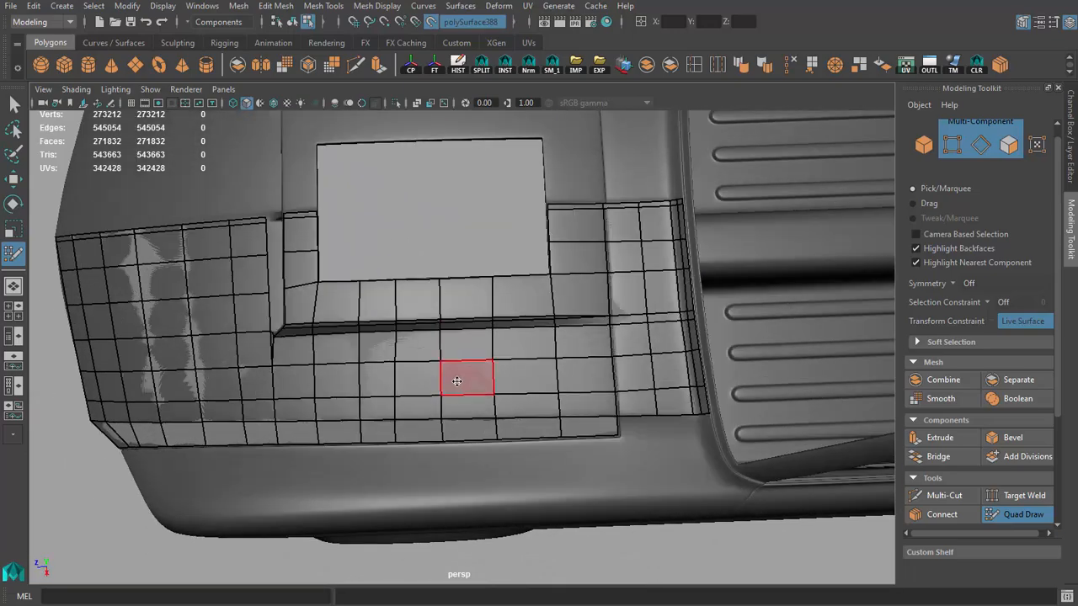
Step: Fill quads along the centerline divider at the scoop's front and insert an edge loop across its upper quad
right_click_drag(457, 382, 385, 373, "alt")
left_click_drag(385, 373, 334, 312, "alt")
right_click_drag(334, 312, 457, 348, "alt")
mouse_move(457, 348)
left_mouse_down("alt")
mouse_move(412, 348)
mouse_move(468, 342)
mouse_move(308, 384)
mouse_move(366, 345)
mouse_move(421, 349)
mouse_move(445, 412)
mouse_move(458, 395)
mouse_move(429, 341)
mouse_move(392, 333)
mouse_move(395, 381)
mouse_move(407, 290)
mouse_move(499, 295)
mouse_move(555, 327)
left_mouse_up("alt")
left_click(429, 341, "shift")
left_click(439, 280, "ctrl")
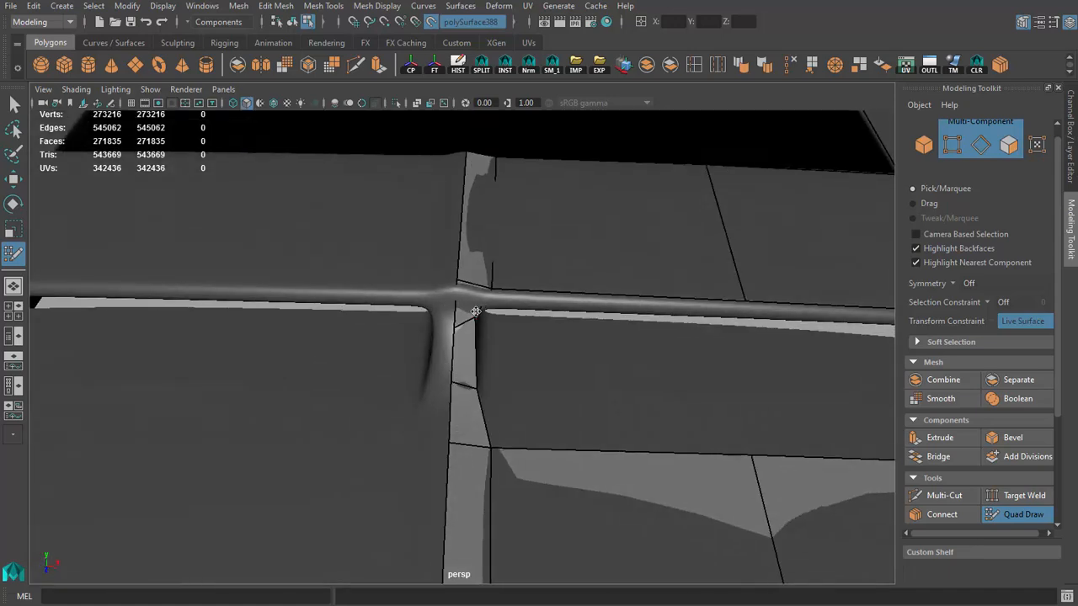
left_click_drag(458, 310, 426, 341, "alt")
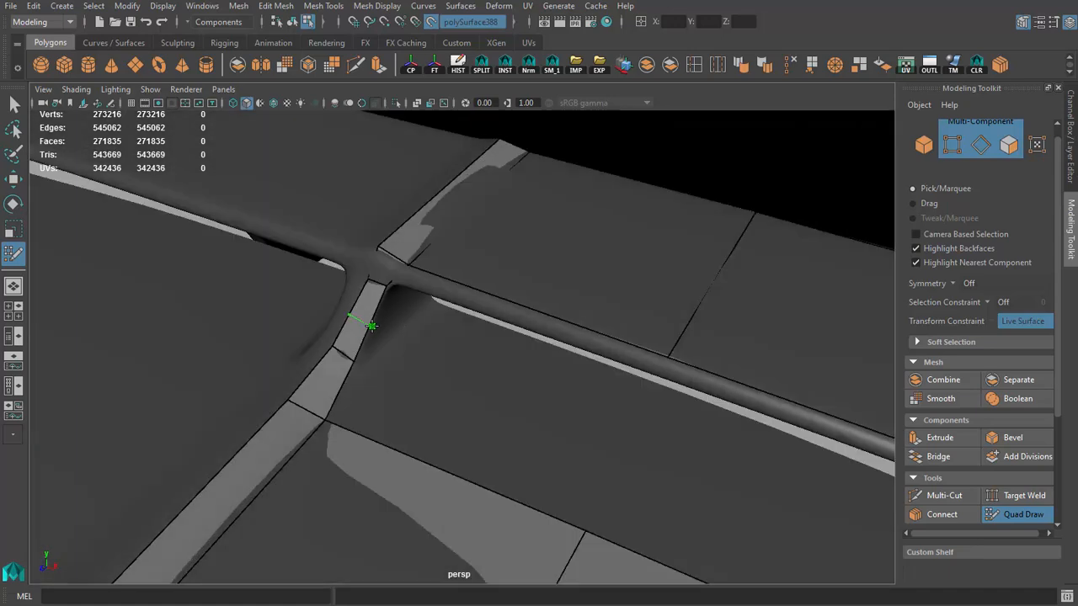
left_click(364, 322, "ctrl")
mouse_move(364, 322)
left_mouse_down("alt")
mouse_move(542, 463)
mouse_move(376, 382)
mouse_move(505, 356)
mouse_move(494, 371)
mouse_move(515, 409)
left_mouse_up("alt")
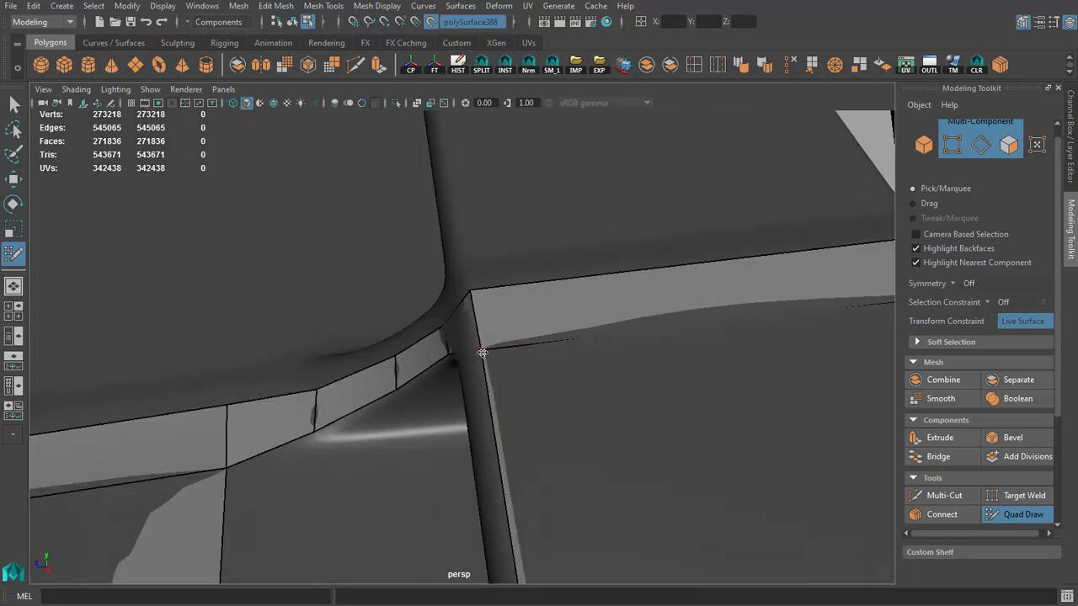
Step: Start the quads along the rounded front lip above the scoop's intake, fitting the vertices where the lip meets the centerline divider
left_click_drag(473, 292, 556, 290, "alt")
right_click_drag(555, 290, 601, 283, "alt")
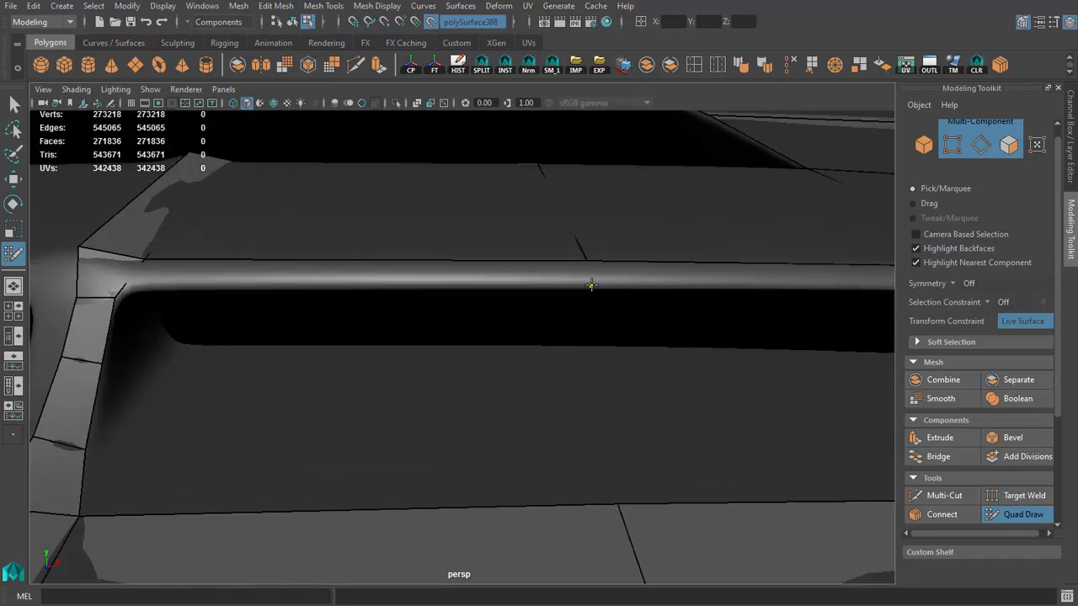
mouse_move(355, 272)
left_mouse_down("alt")
mouse_move(423, 329)
mouse_move(378, 364)
left_mouse_up("alt")
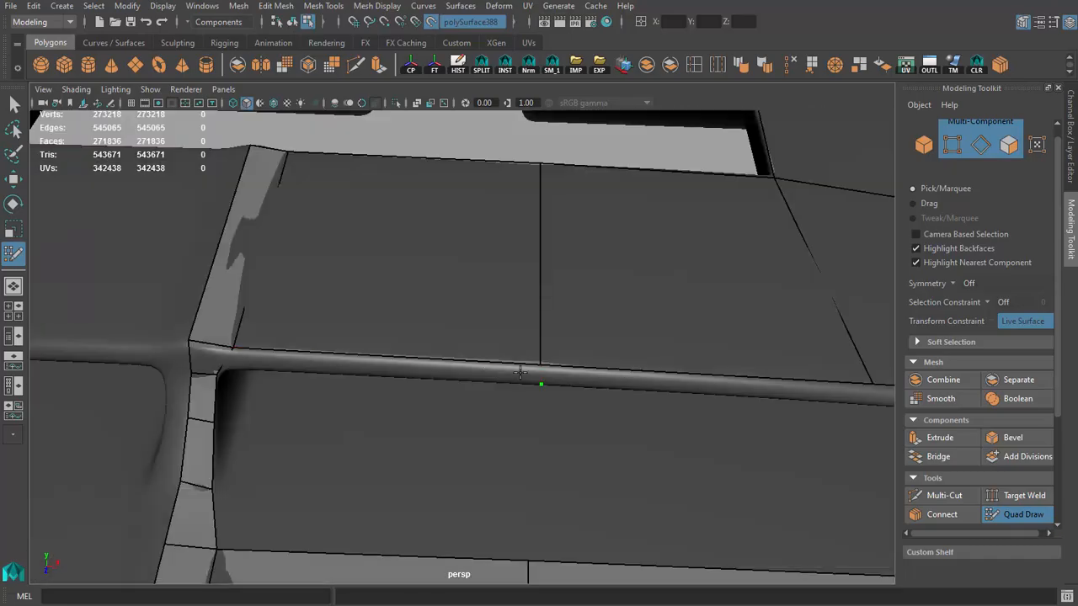
left_click(379, 365, "shift")
mouse_move(378, 353)
left_mouse_down("alt")
mouse_move(418, 369)
mouse_move(422, 359)
mouse_move(366, 384)
left_mouse_up("alt")
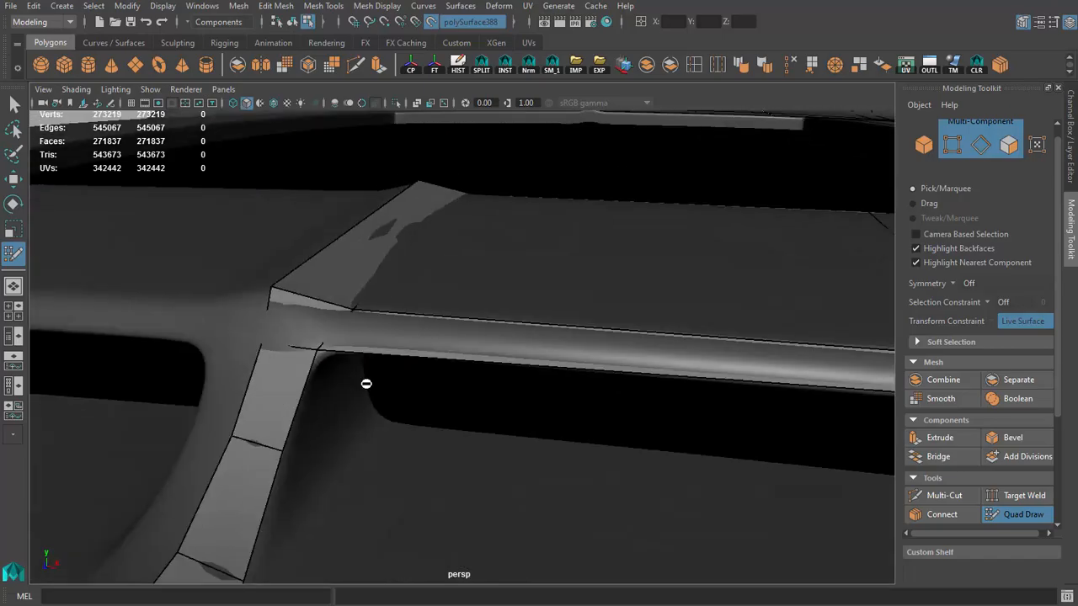
left_click_drag(302, 370, 412, 368, "alt")
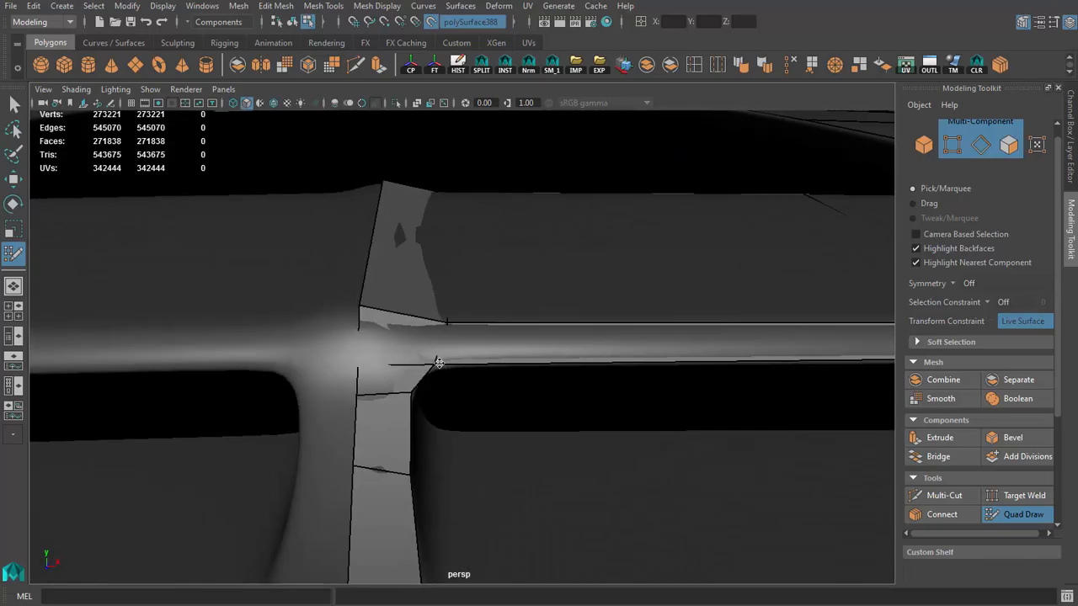
right_click_drag(522, 387, 574, 358, "alt")
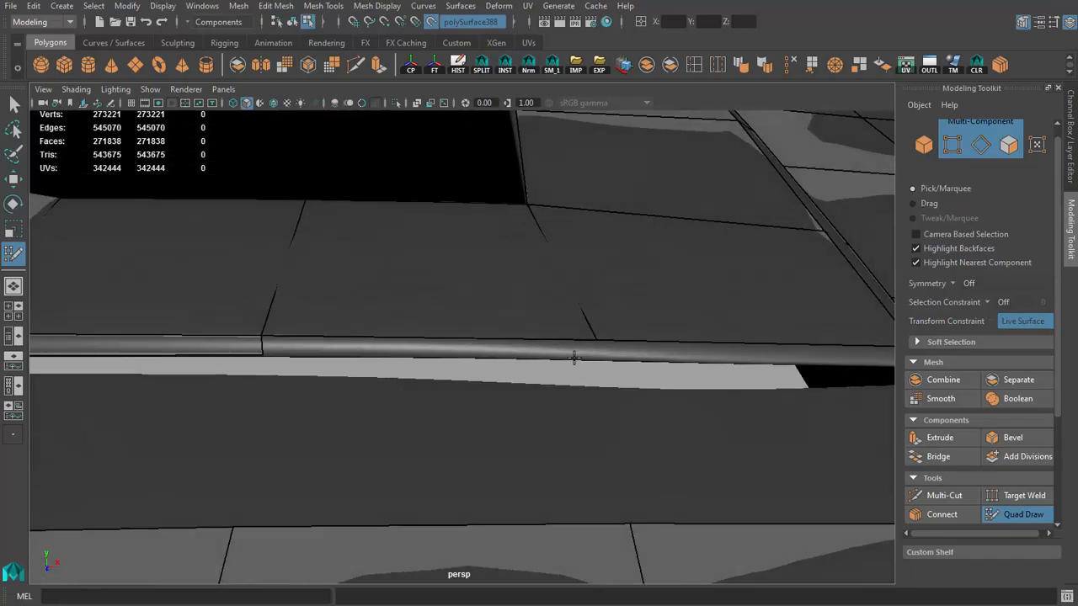
Step: Continue the lip quads to the intake's outer corner, around it and down the scoop's side to the hood surface
left_click(602, 358)
left_click(584, 354, "shift")
middle_click_drag(603, 359, 347, 343, "alt")
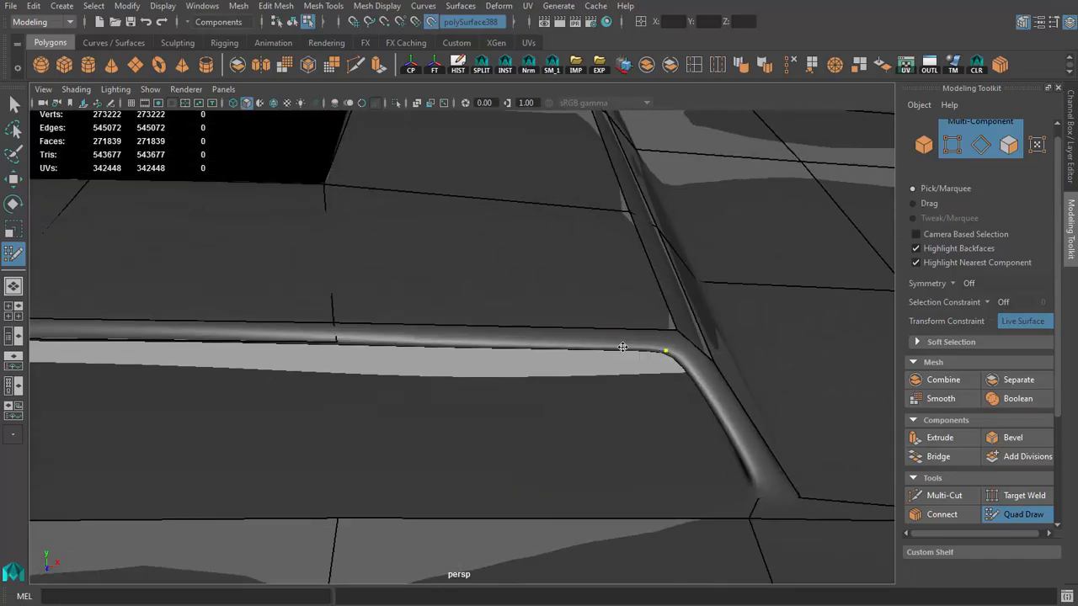
left_click(529, 335, "shift")
mouse_move(529, 335)
left_mouse_down("alt")
mouse_move(441, 308)
mouse_move(496, 317)
mouse_move(582, 355)
left_mouse_up("alt")
left_click(582, 333, "shift")
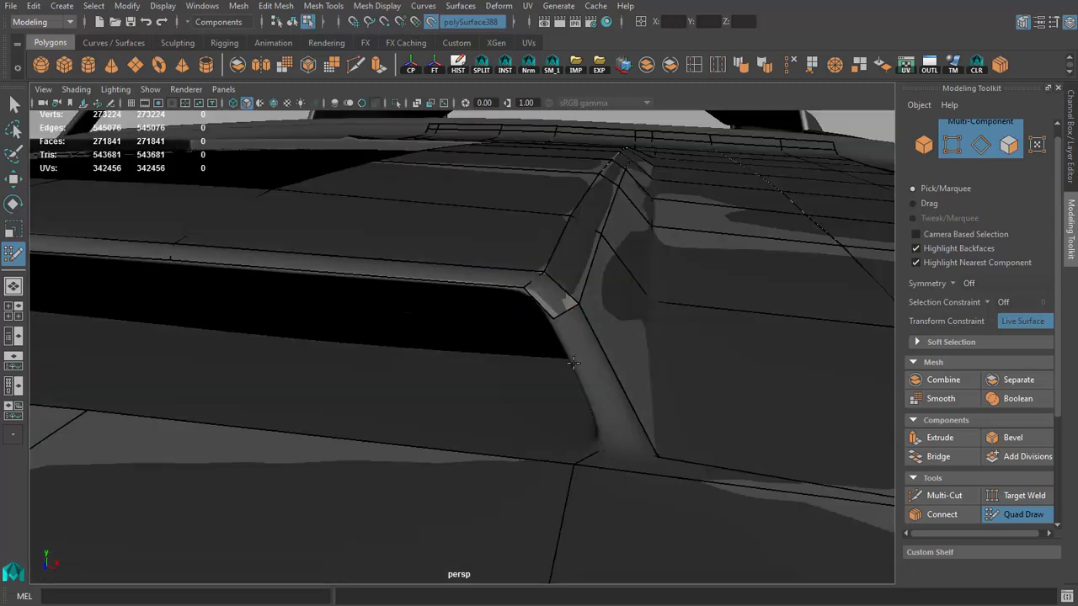
mouse_move(642, 335)
left_mouse_down("alt")
mouse_move(527, 456)
mouse_move(609, 416)
mouse_move(527, 350)
left_mouse_up("alt")
left_click(527, 456, "shift")
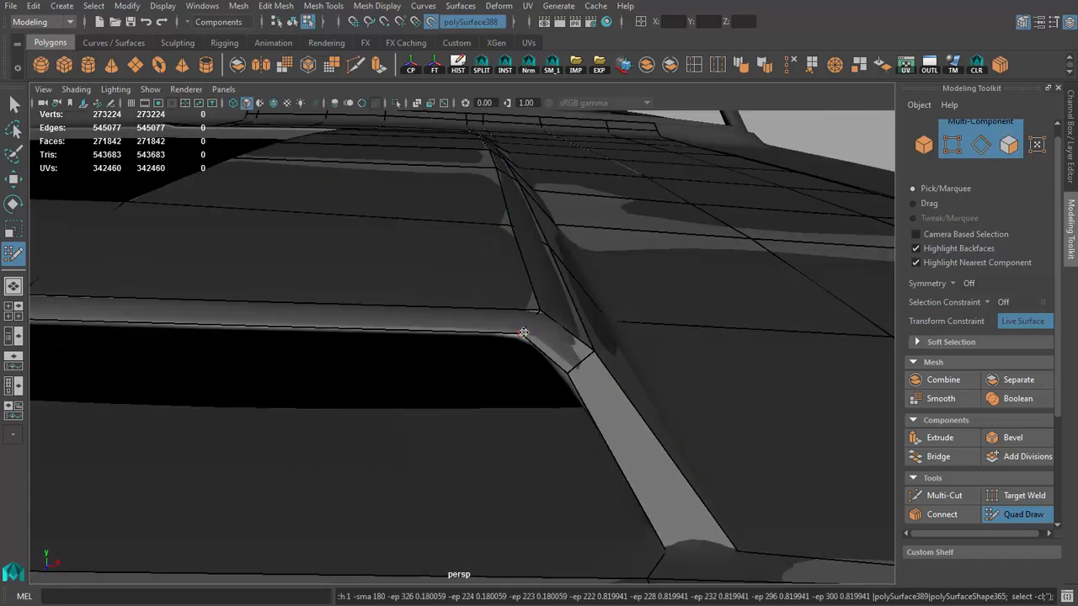
mouse_move(589, 381)
left_mouse_down("alt")
mouse_move(418, 320)
mouse_move(457, 325)
mouse_move(515, 386)
mouse_move(493, 409)
mouse_move(469, 392)
left_mouse_up("alt")
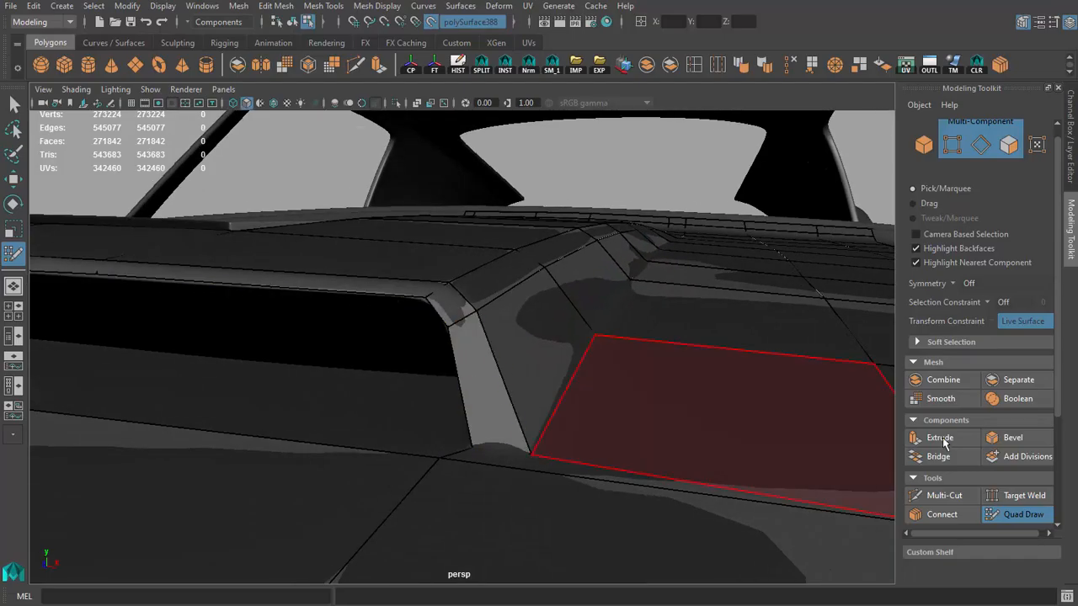
Step: Delete the long quad beside the intake and rebuild it as two quads fitted to the rounded side edge
scroll(993, 419, "down", 4)
left_click(947, 494)
scroll(944, 458, "down", 5)
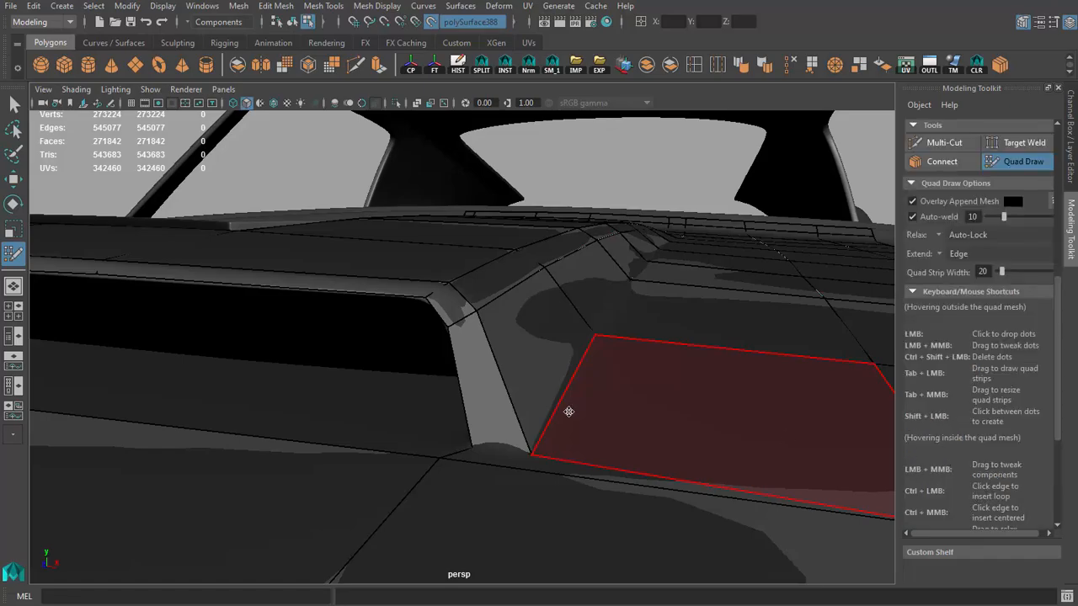
left_click(485, 391, "ctrl+shift")
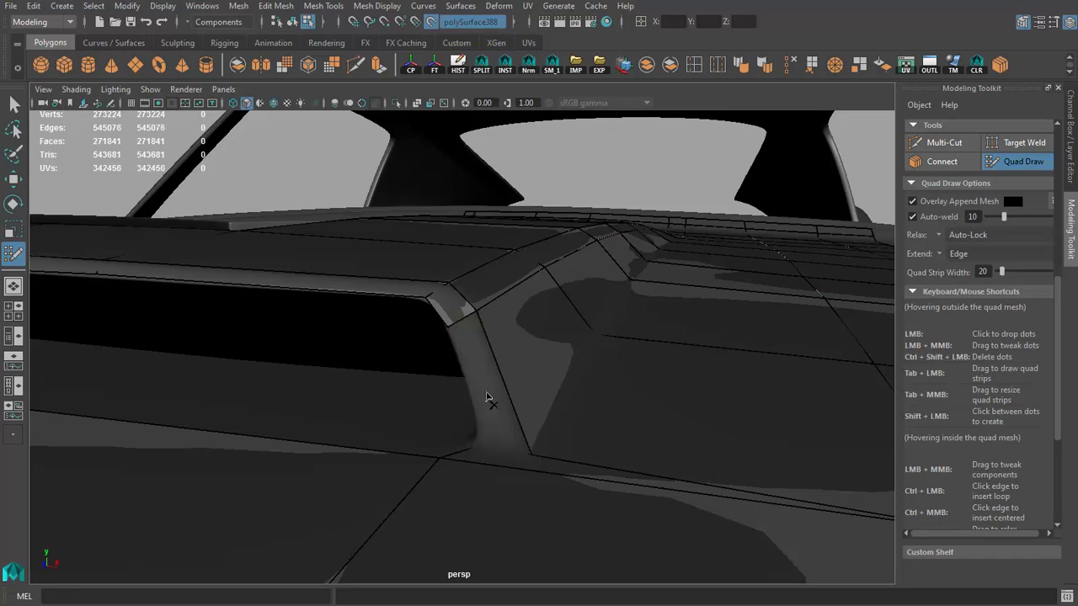
mouse_move(473, 385)
left_mouse_down("alt")
mouse_move(493, 385)
mouse_move(475, 399)
left_mouse_up("alt")
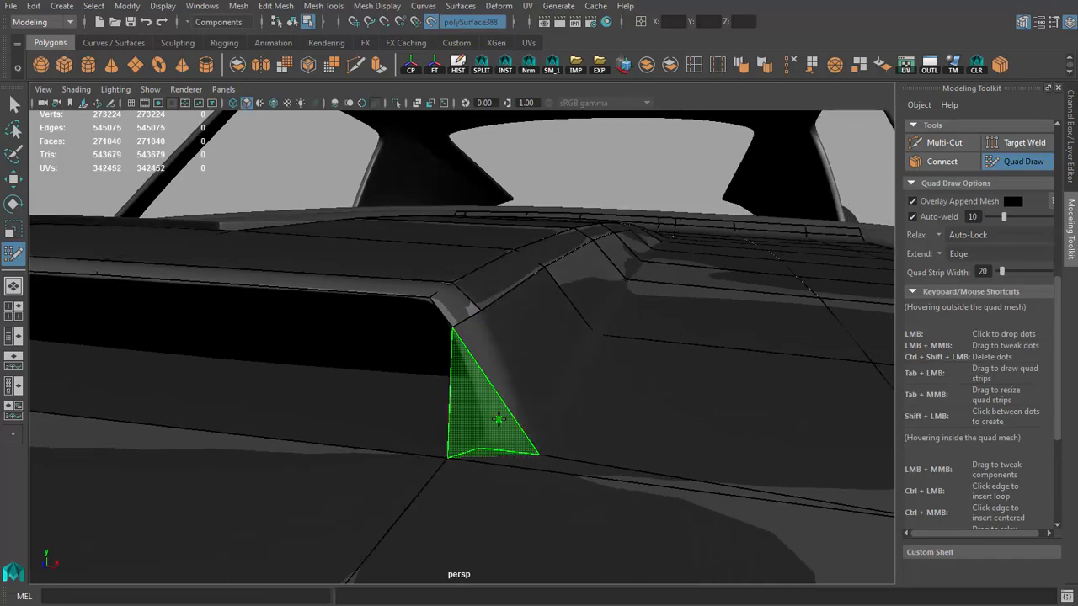
left_click(491, 387, "shift")
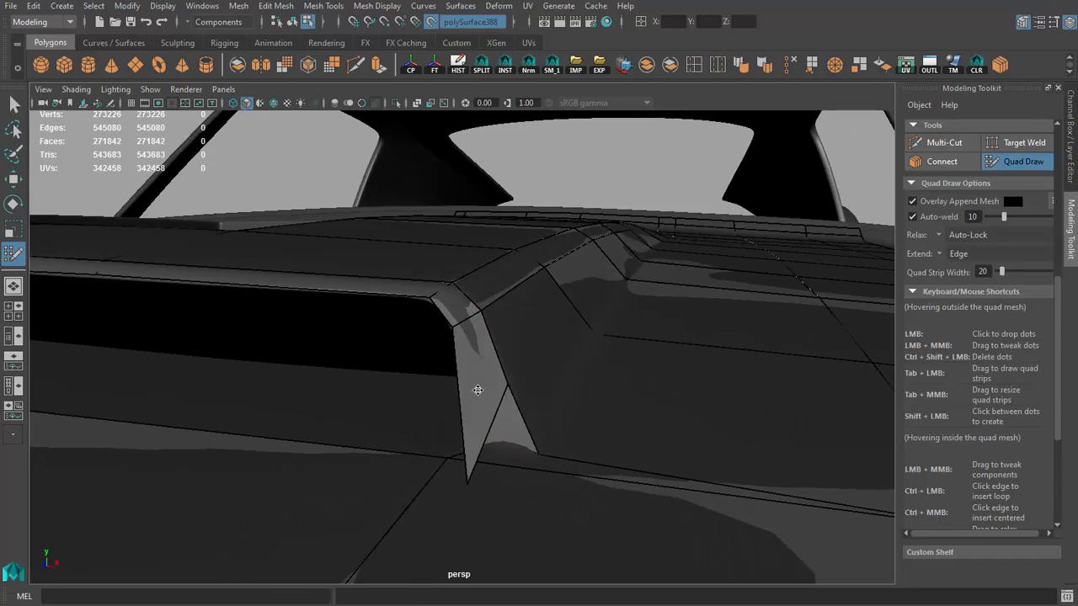
mouse_move(479, 390)
left_mouse_down("alt")
mouse_move(659, 446)
mouse_move(572, 452)
left_mouse_up("alt")
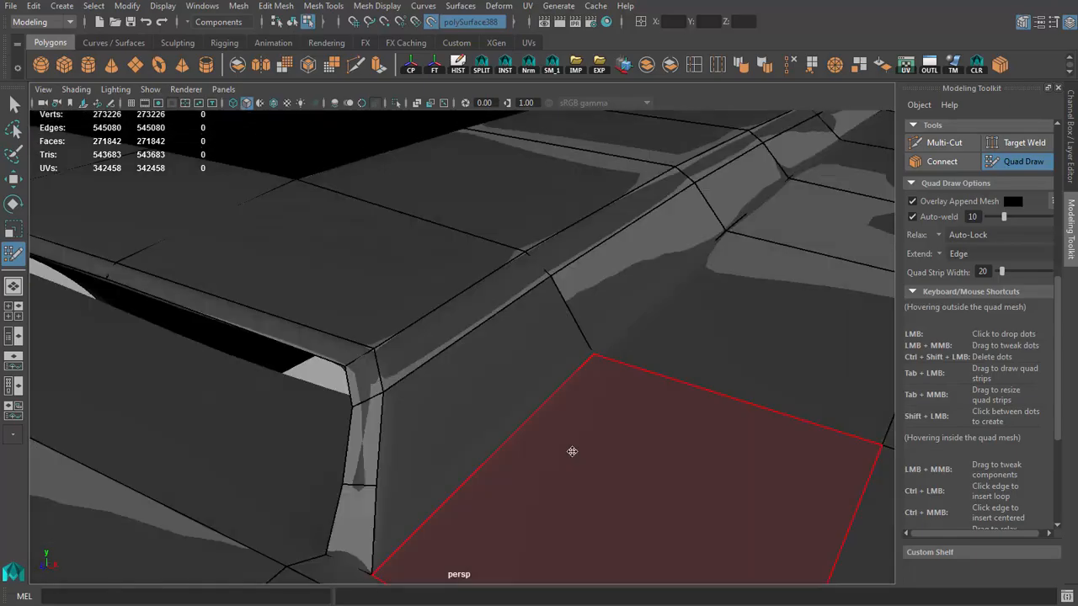
left_click_drag(376, 487, 407, 432, "alt")
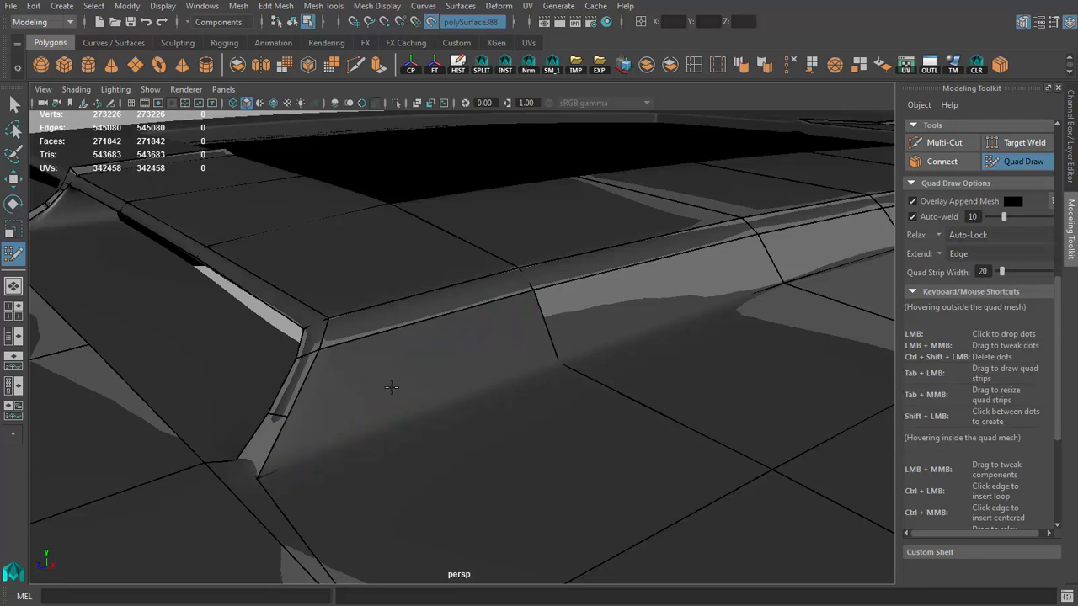
Step: Fill the open area on the scoop's outer side, between the intake's edge strip and the existing side quads
left_click(390, 354, "shift")
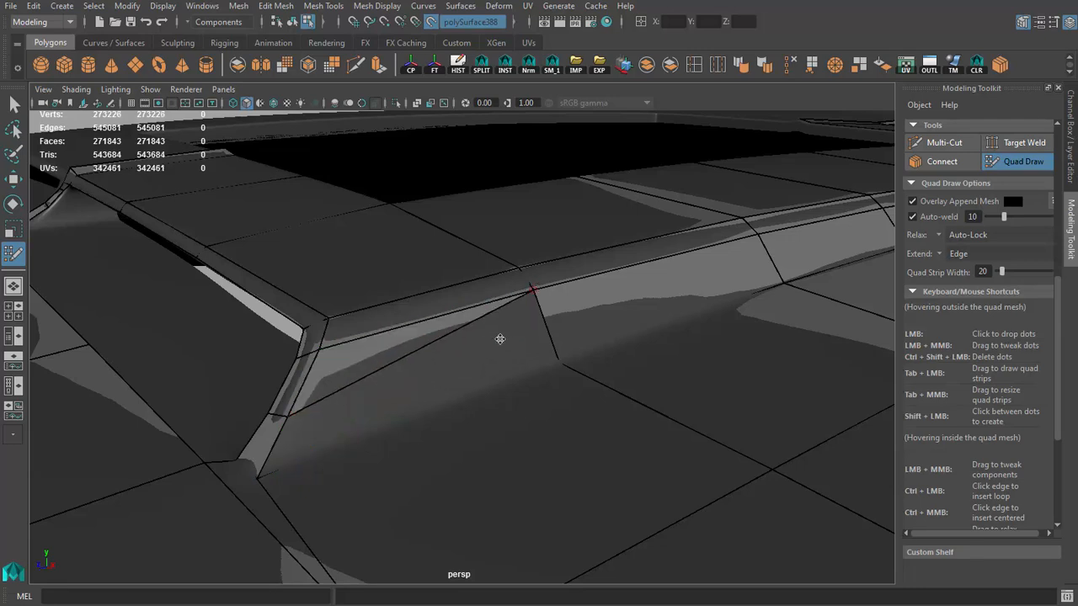
left_click(379, 419, "shift")
mouse_move(379, 417)
left_mouse_down("alt")
mouse_move(406, 399)
mouse_move(477, 387)
mouse_move(573, 417)
mouse_move(699, 491)
mouse_move(513, 257)
mouse_move(538, 261)
left_mouse_up("alt")
left_click_drag(523, 217, 526, 341, "alt")
scroll(572, 417, "down", 10)
scroll(513, 376, "up", 6)
scroll(526, 341, "down", 5)
scroll(554, 421, "up", 3)
mouse_move(623, 353)
left_mouse_down("alt")
mouse_move(554, 420)
mouse_move(505, 417)
left_mouse_up("alt")
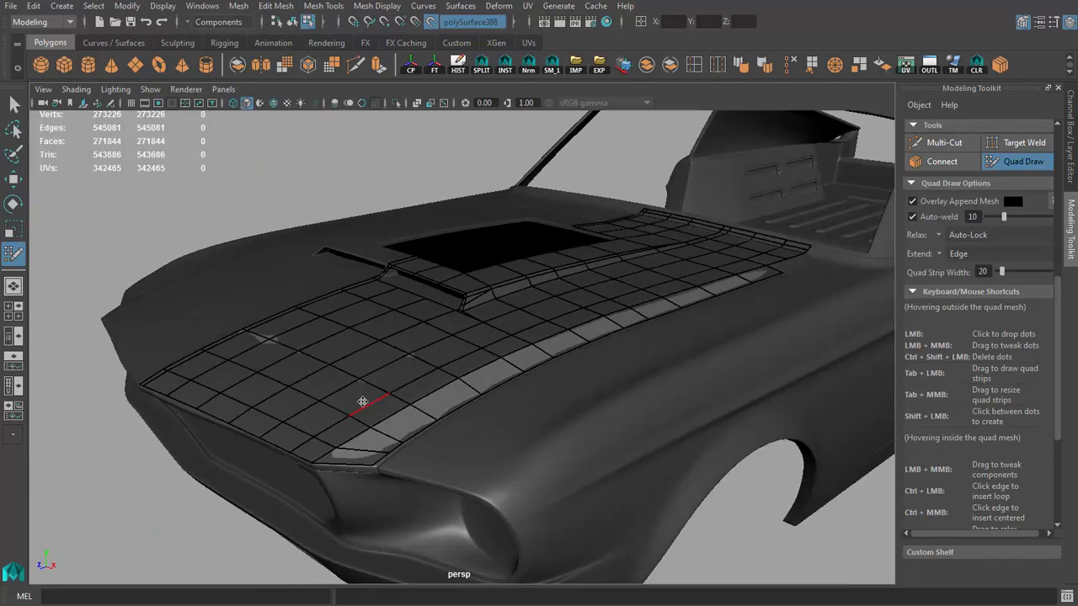
Step: Extrude the eight border edges along the hood's front downward over the nose to the lower lip in the side view
key("q")
left_click_drag(298, 386, 460, 411, "alt")
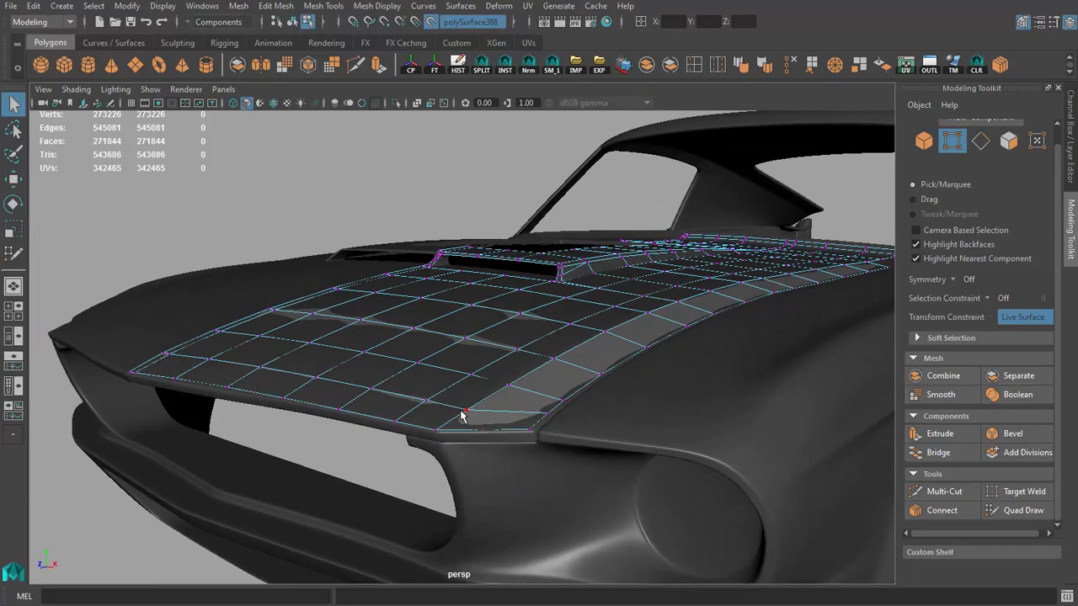
double_click(133, 378, "shift")
left_click_drag(286, 400, 177, 385, "alt")
middle_click_drag(178, 385, 387, 378, "alt")
scroll(387, 378, "up", 4)
key("space")
key("f")
key("space")
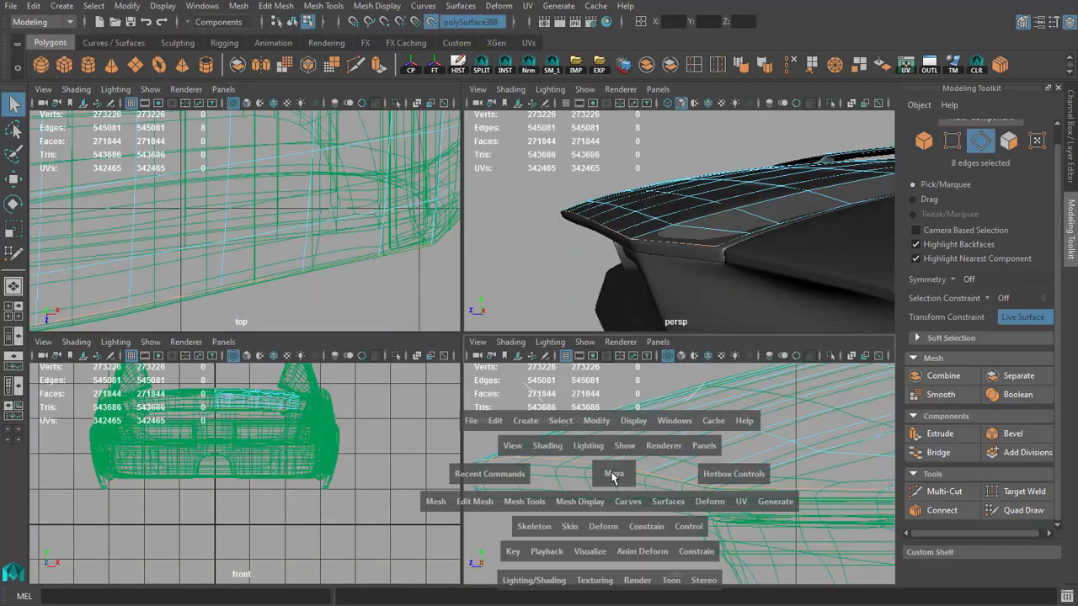
middle_click_drag(308, 423, 367, 383, "alt")
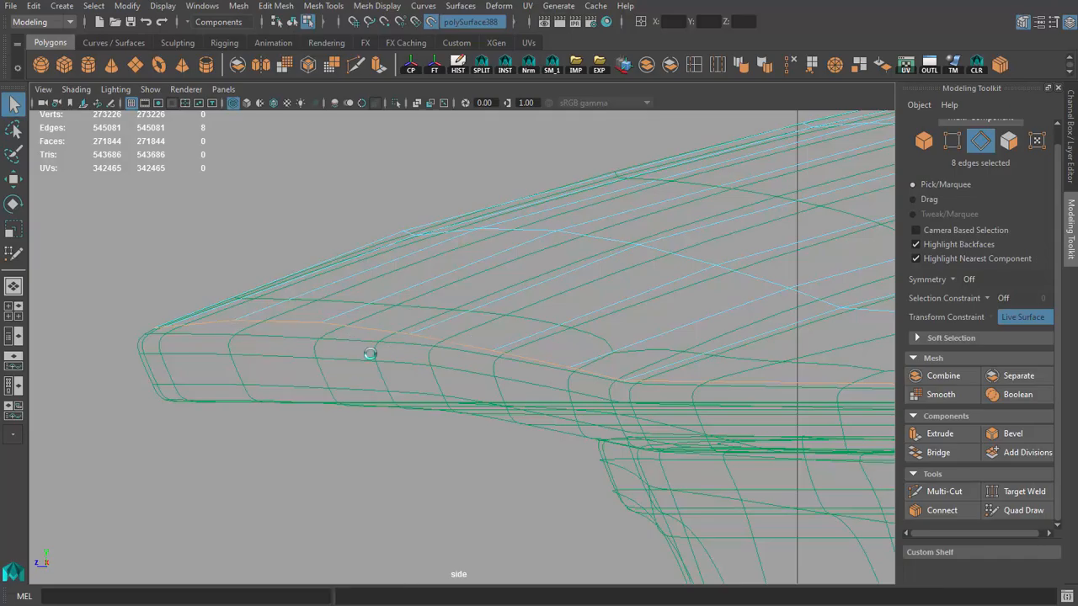
key("ctrl+e")
scroll(320, 320, "down", 2)
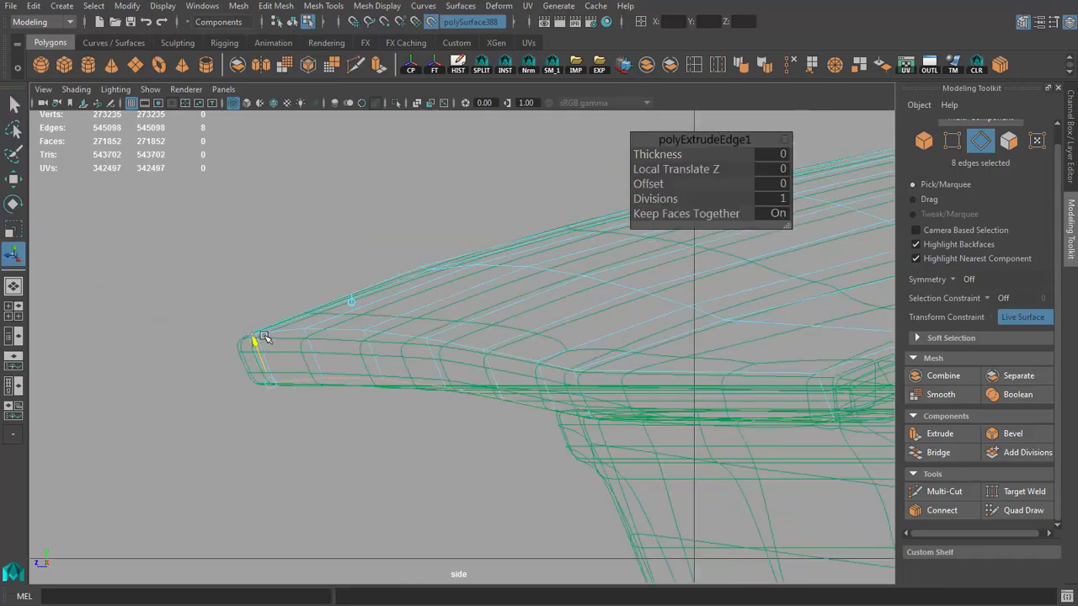
Step: Move the two border vertices at the hood's front tip onto the nose profile in the side view
key("q")
right_click_drag(344, 373, 311, 376)
key("w")
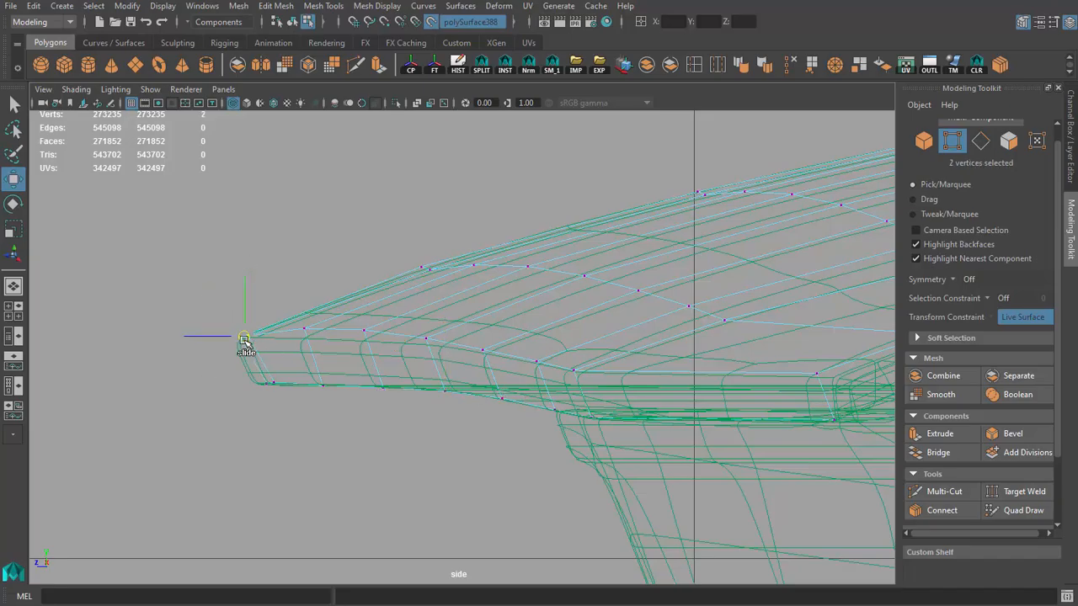
key("space")
key("space")
left_click_drag(315, 315, 432, 314, "alt")
scroll(433, 315, "up", 5)
middle_click_drag(432, 315, 427, 355, "alt")
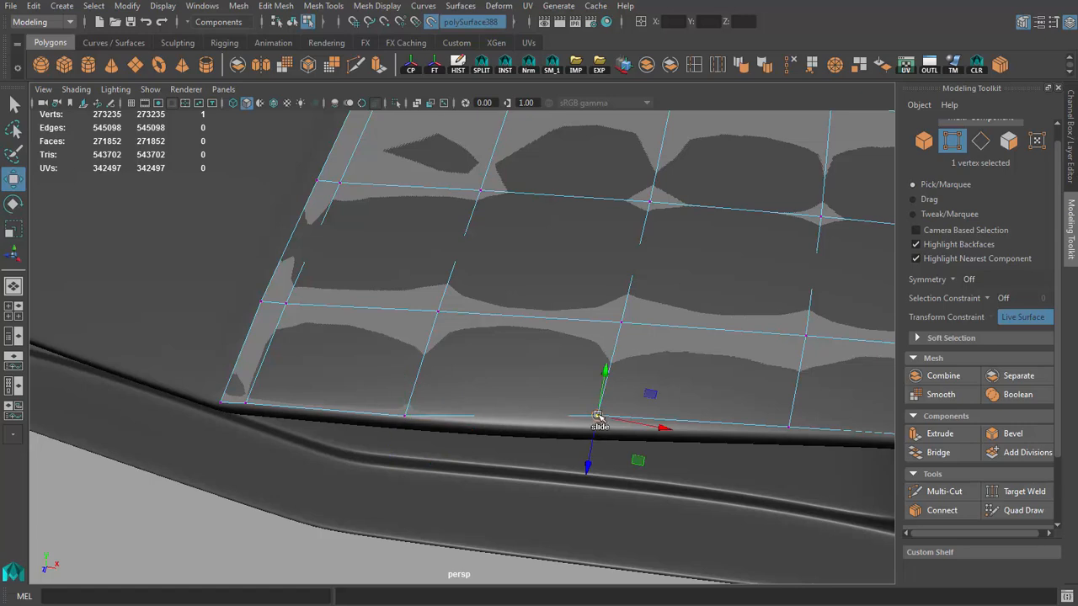
Step: Slide the vertices along the hood's front edge near the centreline onto the rounded nose edge in perspective
left_click_drag(598, 417, 439, 472, "ctrl+shift")
key("f")
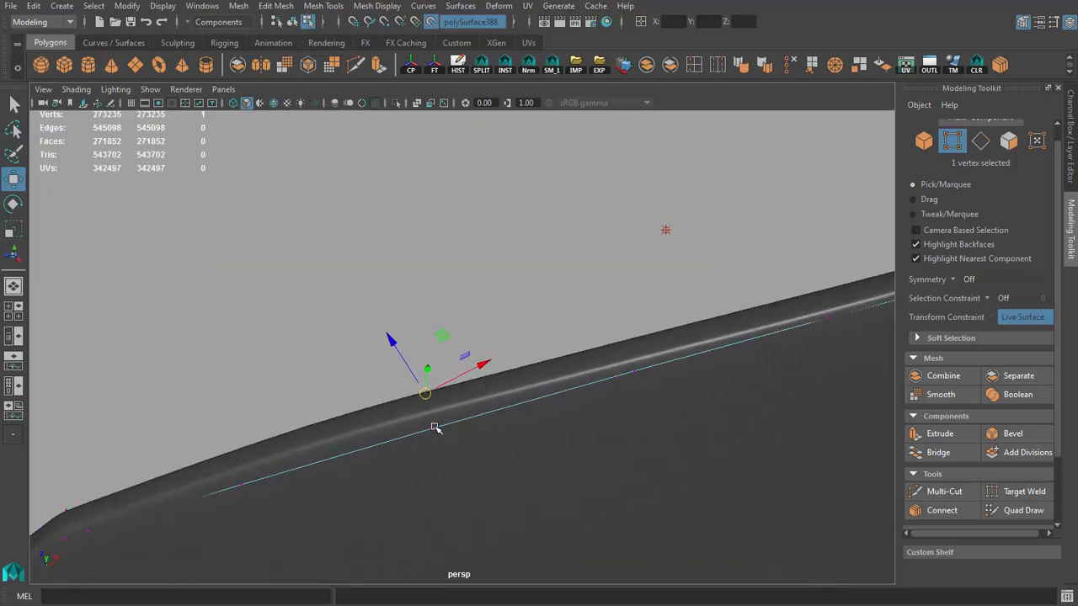
left_click(435, 428)
left_click_drag(435, 427, 425, 417, "ctrl+shift")
left_click_drag(379, 447, 406, 500, "alt")
left_click_drag(328, 454, 188, 449, "alt")
left_click(223, 448)
Step: Fit the remaining upper vertices of the hood's front border to the nose edge, using wireframe display
key("4")
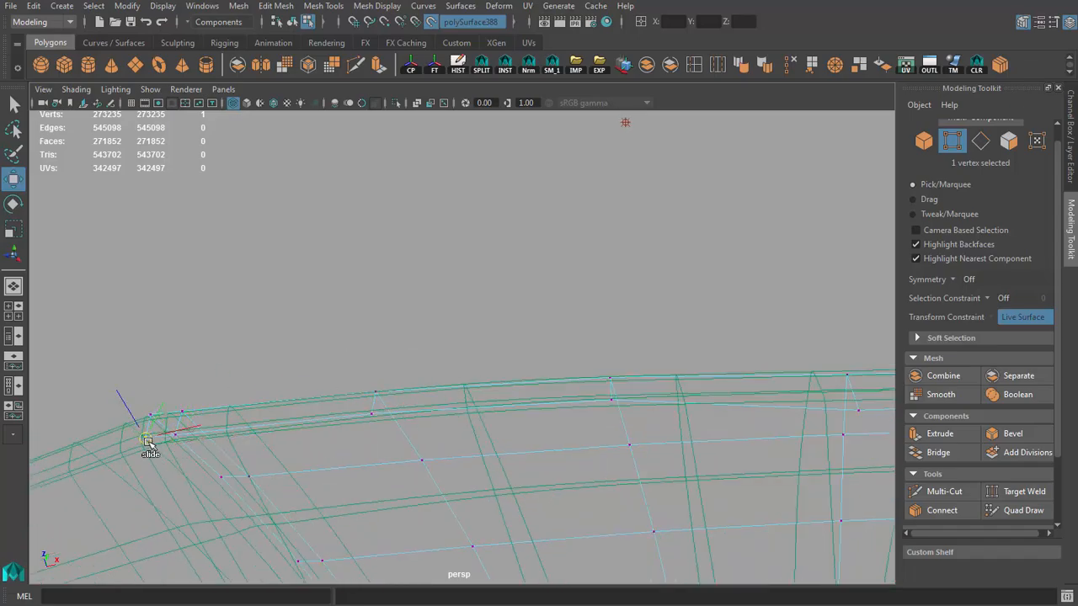
middle_click_drag(724, 437, 524, 417, "alt")
left_click(464, 382)
middle_click_drag(637, 391, 527, 361, "alt")
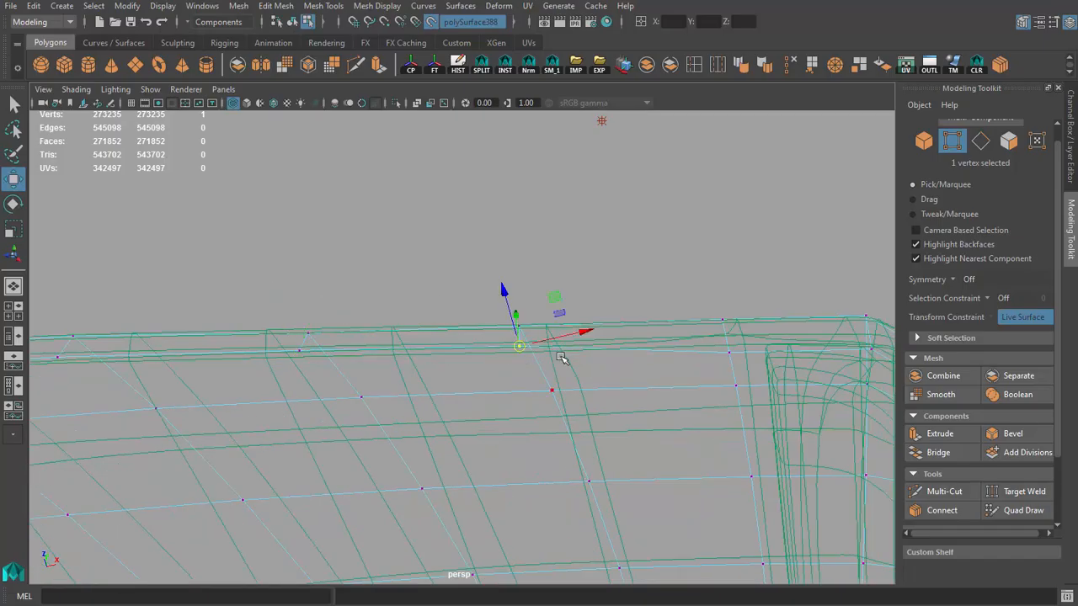
left_click_drag(312, 333, 347, 399, "alt")
key("5")
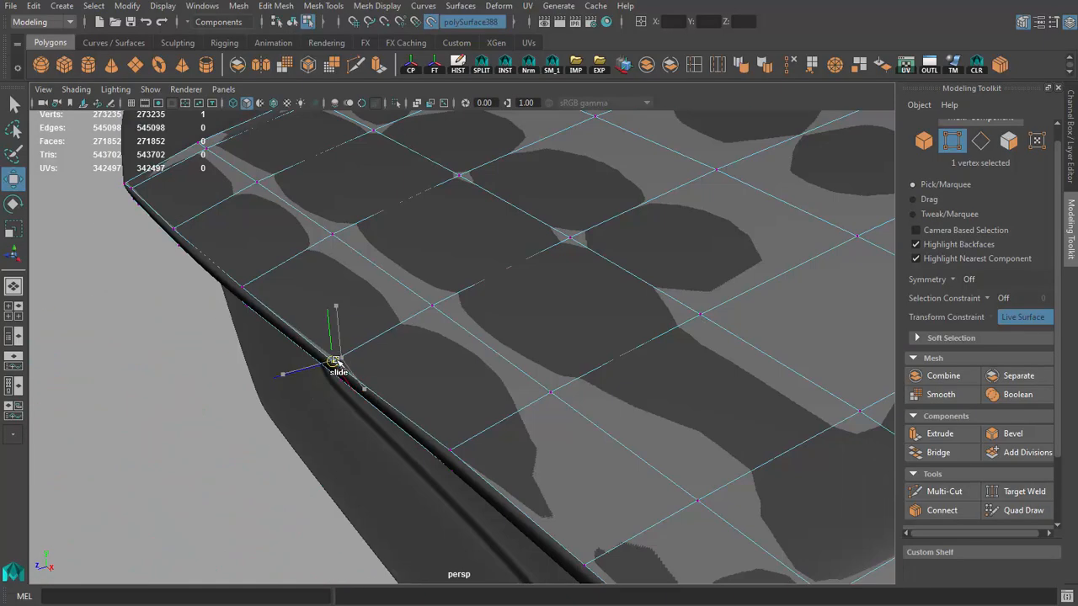
Step: Align the vertices of the extruded front strip with the upper rim of the hood's nose above the grille
left_click_drag(337, 362, 500, 383, "alt")
left_click(426, 389)
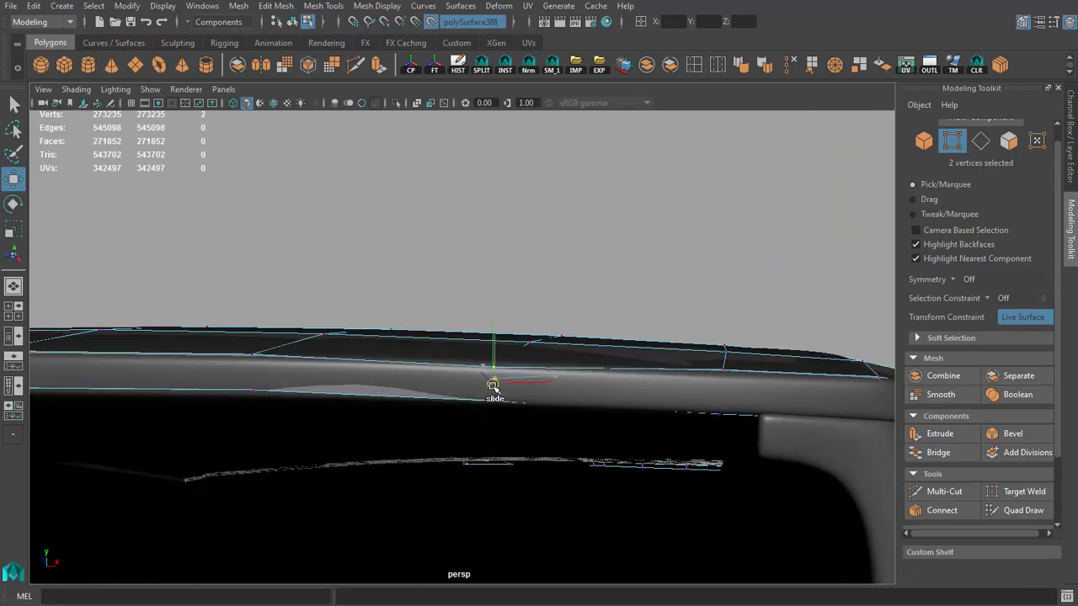
left_click_drag(625, 402, 468, 391, "alt")
mouse_move(477, 354)
left_mouse_down("alt")
mouse_move(608, 373)
mouse_move(510, 337)
mouse_move(486, 313)
mouse_move(436, 392)
mouse_move(488, 356)
mouse_move(540, 351)
mouse_move(603, 366)
mouse_move(567, 363)
left_mouse_up("alt")
key("4")
key("5")
key("4")
key("5")
Step: Move the lower vertex at the hood's outer front corner to the panel corner and return to object mode
key("q")
key("4")
key("w")
key("5")
mouse_move(597, 407)
left_mouse_down("ctrl+shift")
mouse_move(576, 409)
mouse_move(588, 388)
mouse_move(551, 446)
left_mouse_up("ctrl+shift")
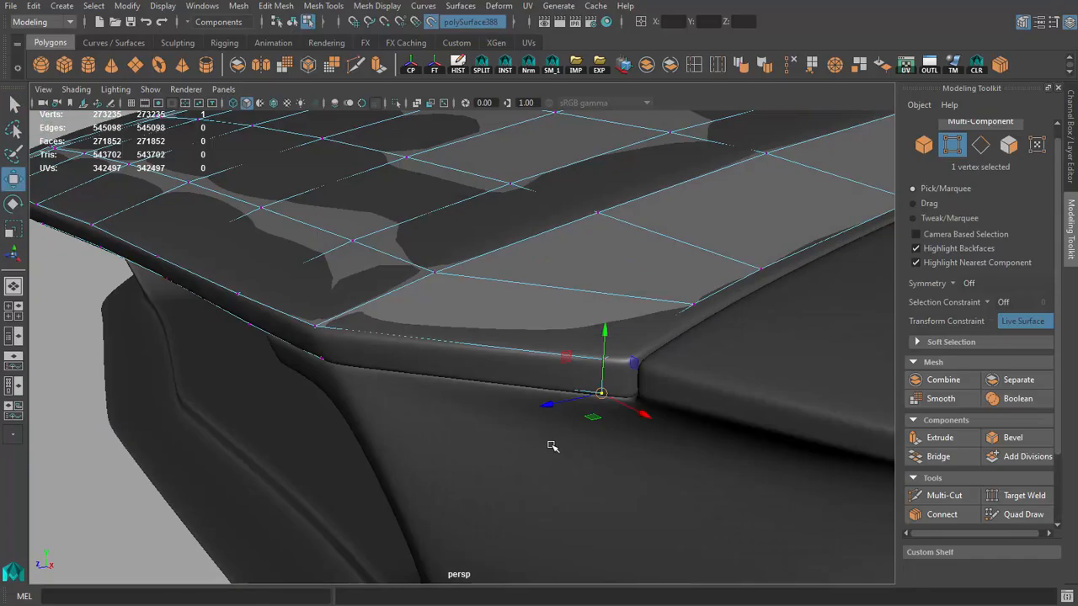
right_click_drag(551, 445, 219, 320, "alt")
left_click_drag(218, 320, 319, 324, "alt")
right_click_drag(319, 324, 261, 311, "alt")
key("q")
key("F8")
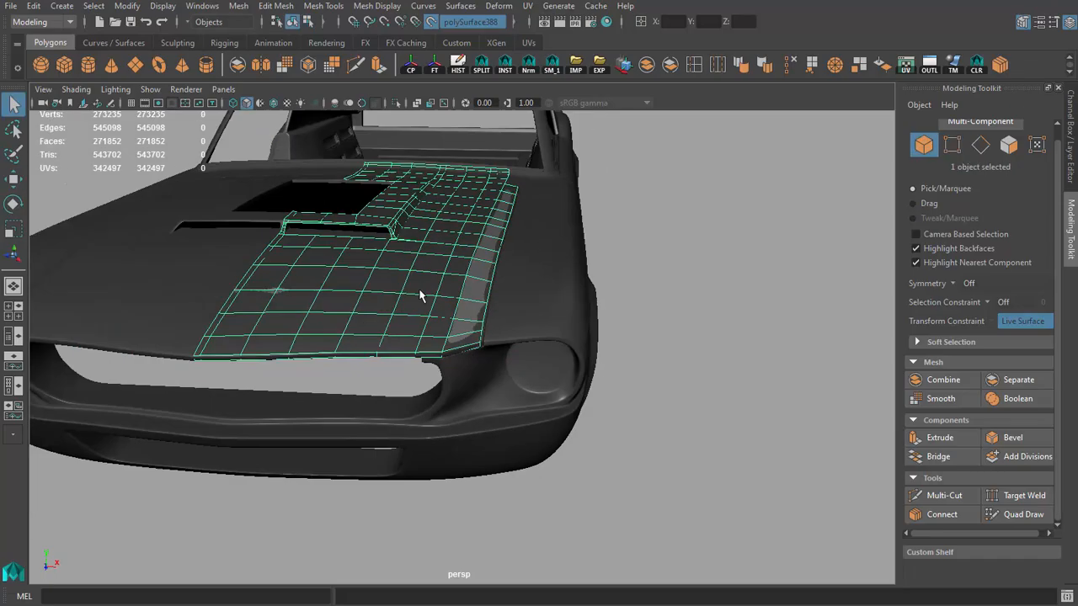
Step: Isolate the retopologized hood mesh, examine its topology from several angles, and restore the full car view
left_click_drag(420, 294, 283, 349, "alt")
left_click(282, 350)
right_click_drag(281, 350, 219, 341, "alt")
left_click_drag(413, 364, 372, 354, "alt")
left_click(372, 353)
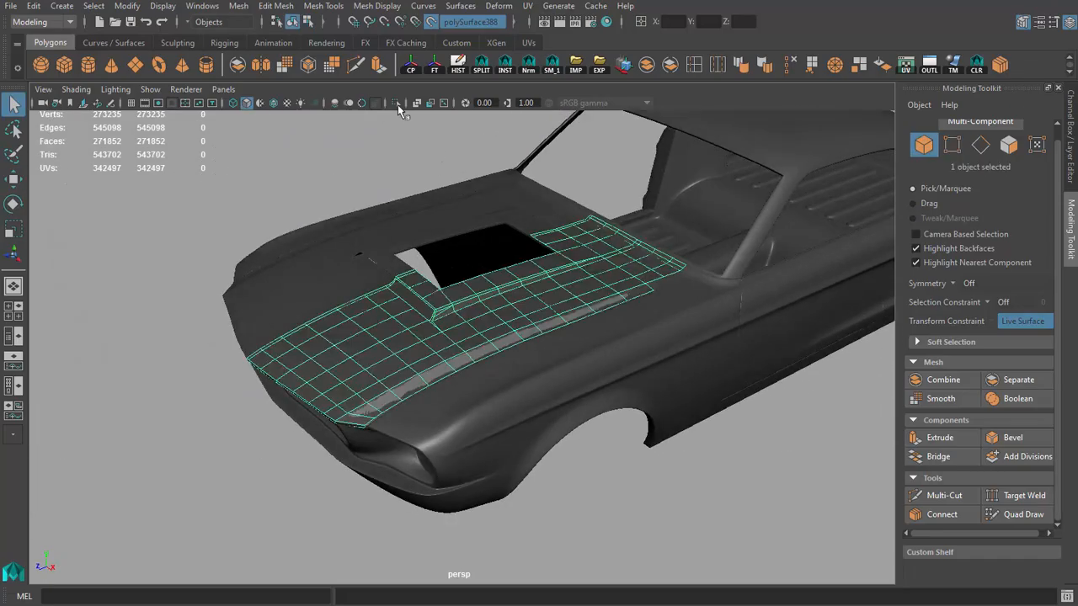
left_click(396, 103)
left_click(404, 223)
left_click_drag(404, 244, 535, 273, "alt")
left_click(447, 285)
left_click(740, 67)
left_click(530, 231)
right_click_drag(535, 274, 568, 370, "alt")
left_click_drag(567, 370, 463, 330, "alt")
right_click_drag(464, 330, 400, 266, "alt")
left_click(400, 265)
left_click(400, 181)
left_click_drag(400, 181, 533, 319, "alt")
left_click(381, 357)
right_click_drag(533, 325, 319, 280, "alt")
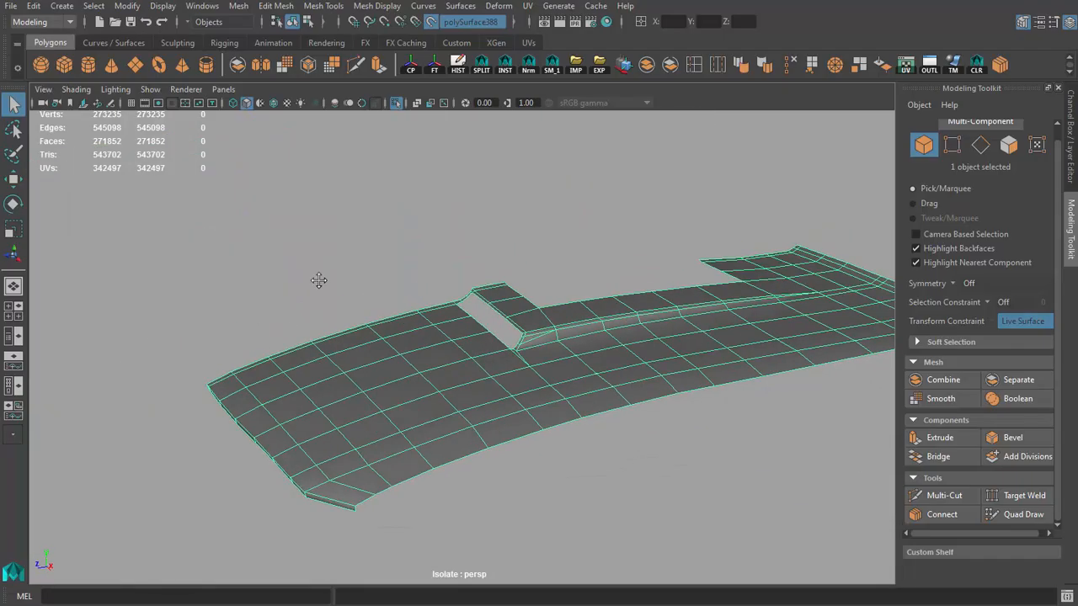
left_click_drag(320, 281, 360, 255, "alt")
left_click(395, 104)
left_click(395, 185)
left_click_drag(397, 198, 491, 341, "alt")
left_click(493, 341)
left_click_drag(563, 301, 586, 315, "alt")
right_click_drag(576, 326, 513, 332, "alt")
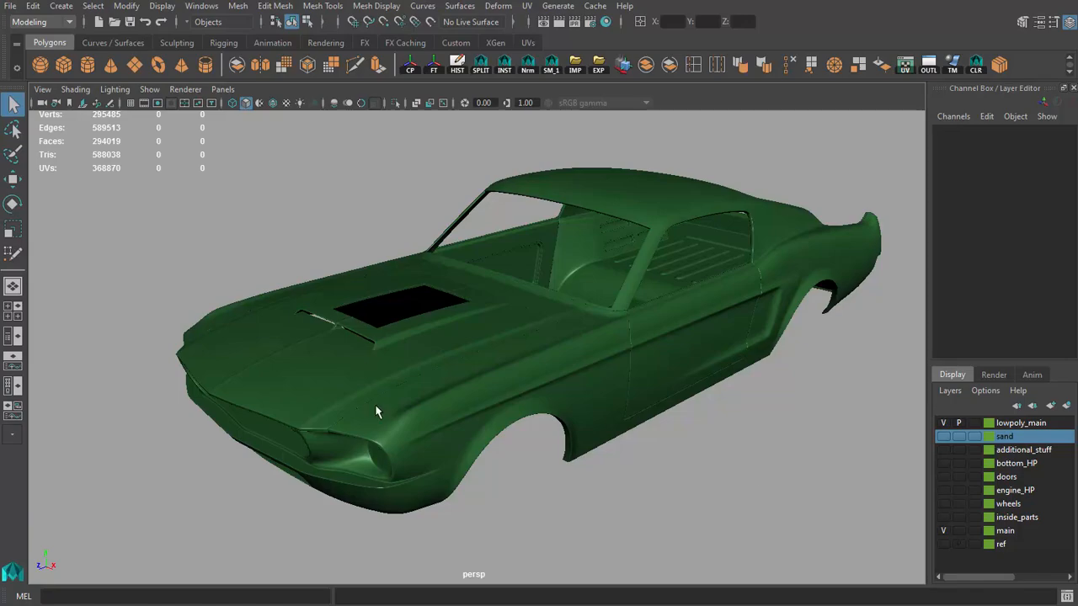
Step: Make the green car body the live surface and activate Quad Draw on the low-poly hood mesh
left_click(376, 411)
left_click(620, 368)
left_click(430, 23)
left_click_drag(374, 143, 369, 119, "alt")
left_click_drag(396, 292, 414, 342)
left_click_drag(413, 342, 423, 354, "alt")
right_click_drag(424, 353, 589, 338, "alt")
left_click_drag(589, 338, 635, 354, "alt")
left_click(1021, 24)
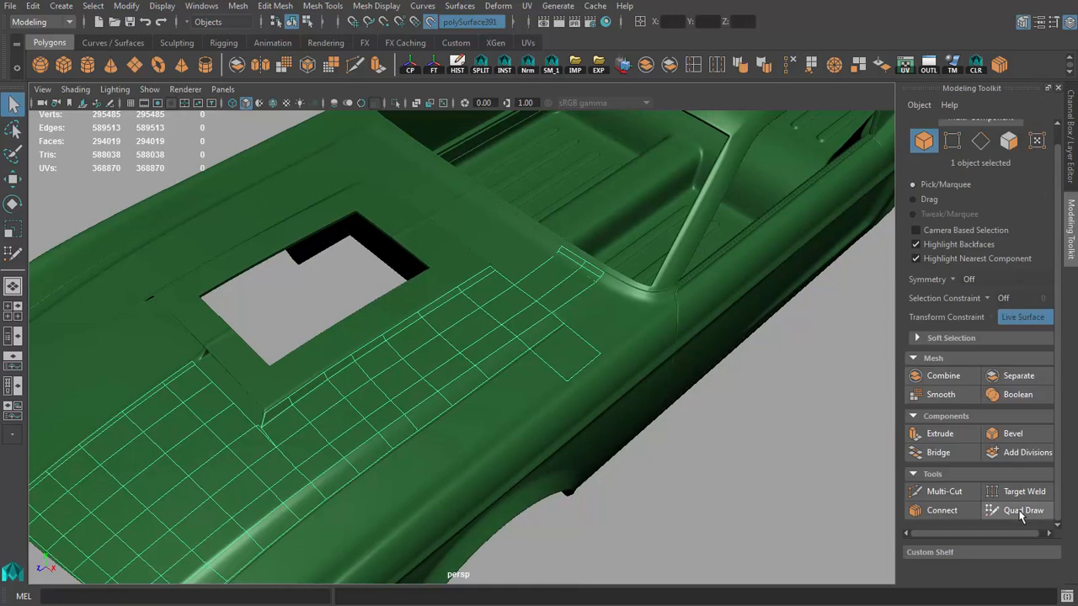
left_click(1020, 512)
Step: Place guide points along the top of the front fender and fill a quad from them to the hood's side border
left_click_drag(471, 362, 530, 358, "alt")
mouse_move(530, 358)
right_mouse_down("alt")
mouse_move(573, 363)
mouse_move(446, 358)
right_mouse_up("alt")
left_click_drag(447, 358, 404, 316, "alt")
middle_click_drag(404, 316, 386, 313, "alt")
left_click_drag(387, 313, 447, 315, "alt")
right_click_drag(446, 315, 548, 366, "alt")
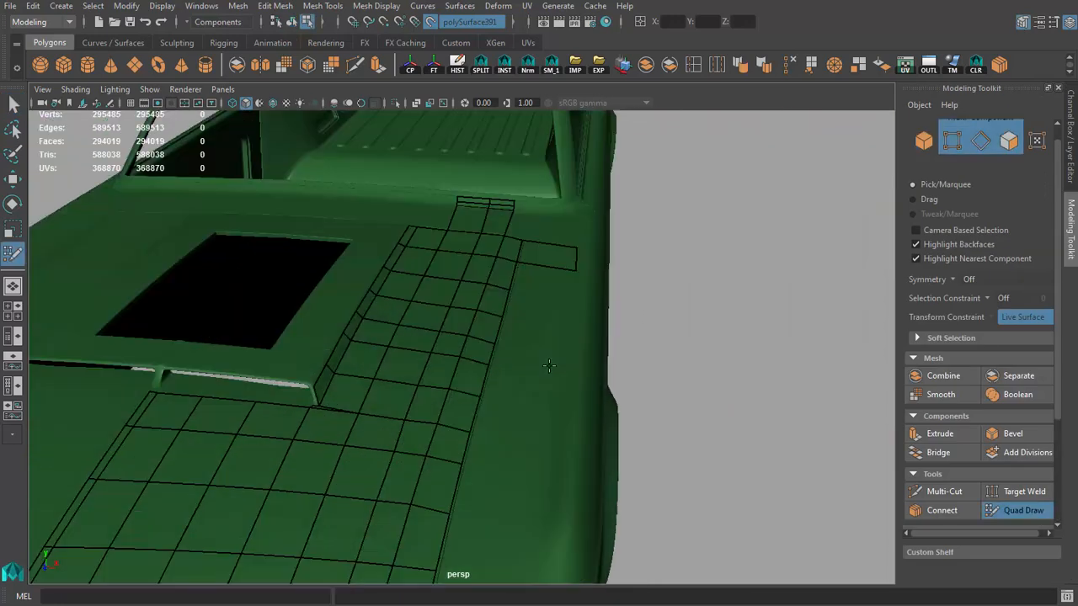
middle_click_drag(548, 365, 562, 198, "alt")
left_click_drag(533, 474, 566, 311, "alt")
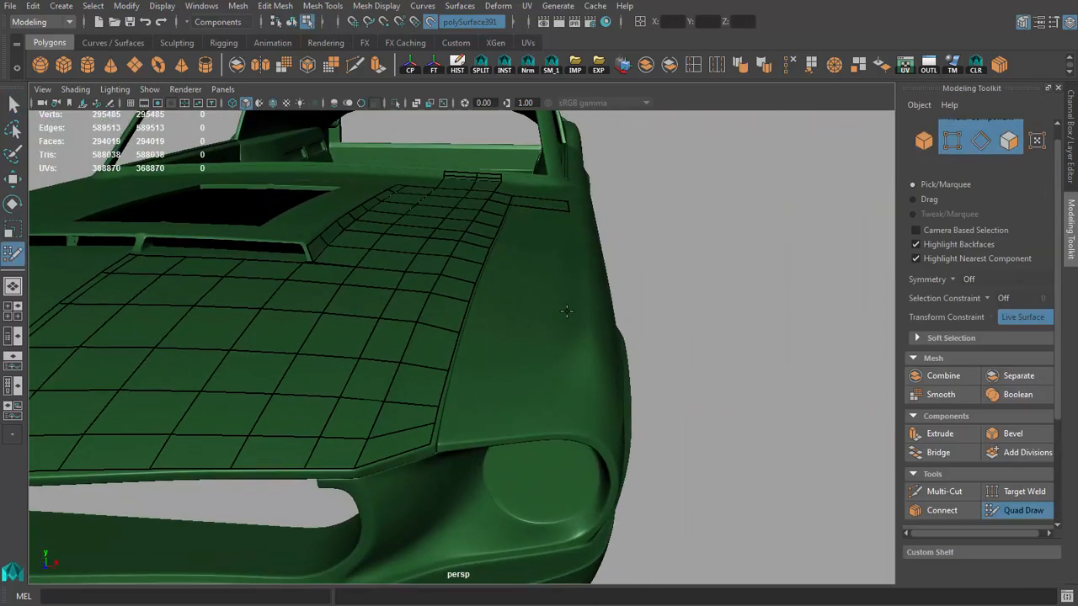
left_click(560, 351)
left_click_drag(560, 351, 560, 328, "alt")
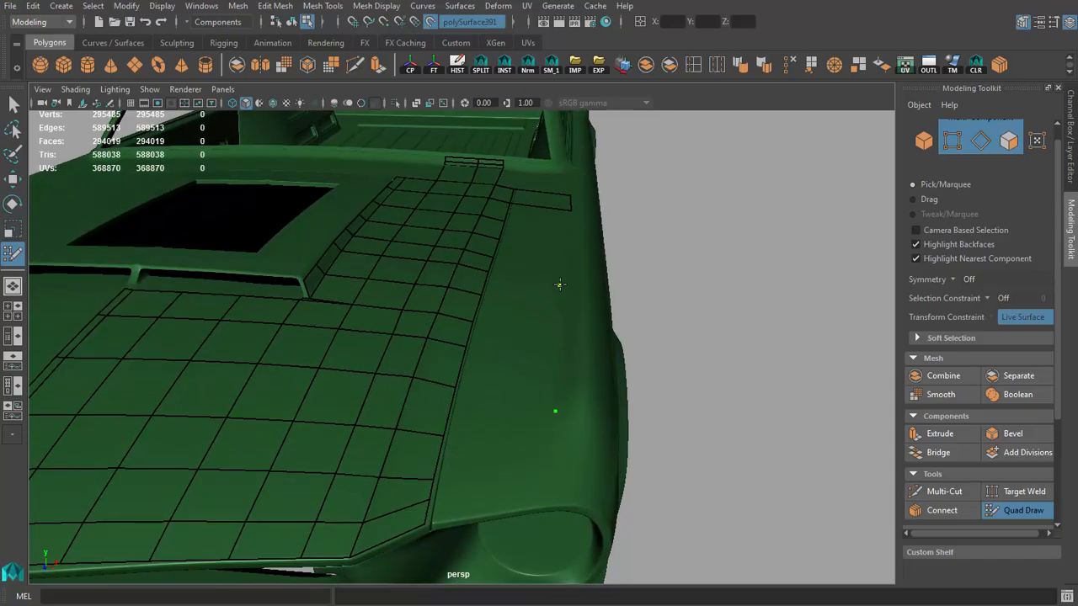
left_click_drag(560, 284, 443, 362, "alt")
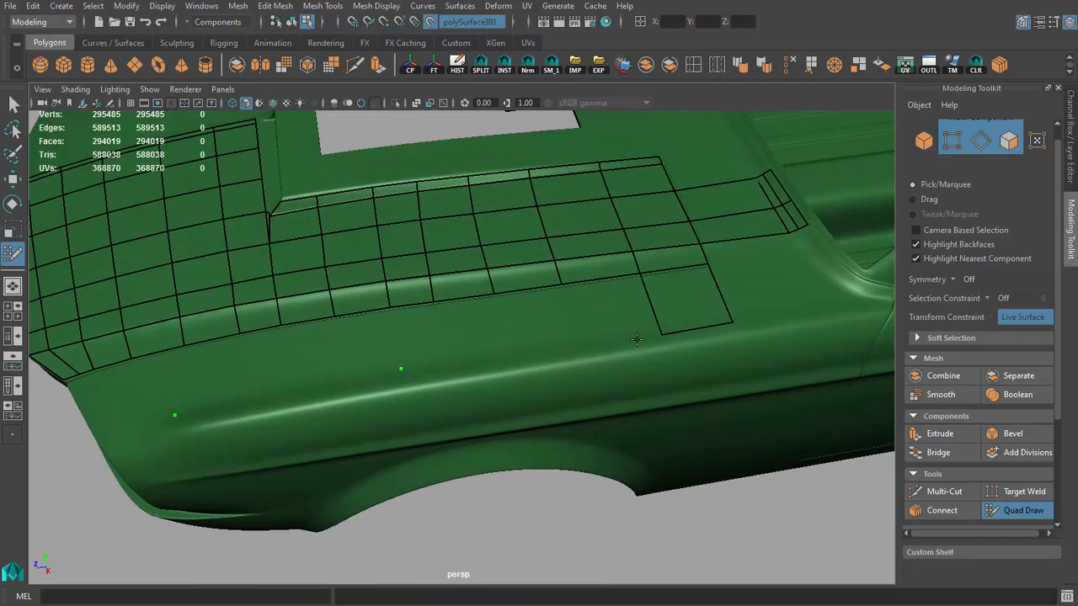
left_click_drag(660, 336, 444, 365, "alt")
left_click(454, 363)
left_click(419, 324, "shift")
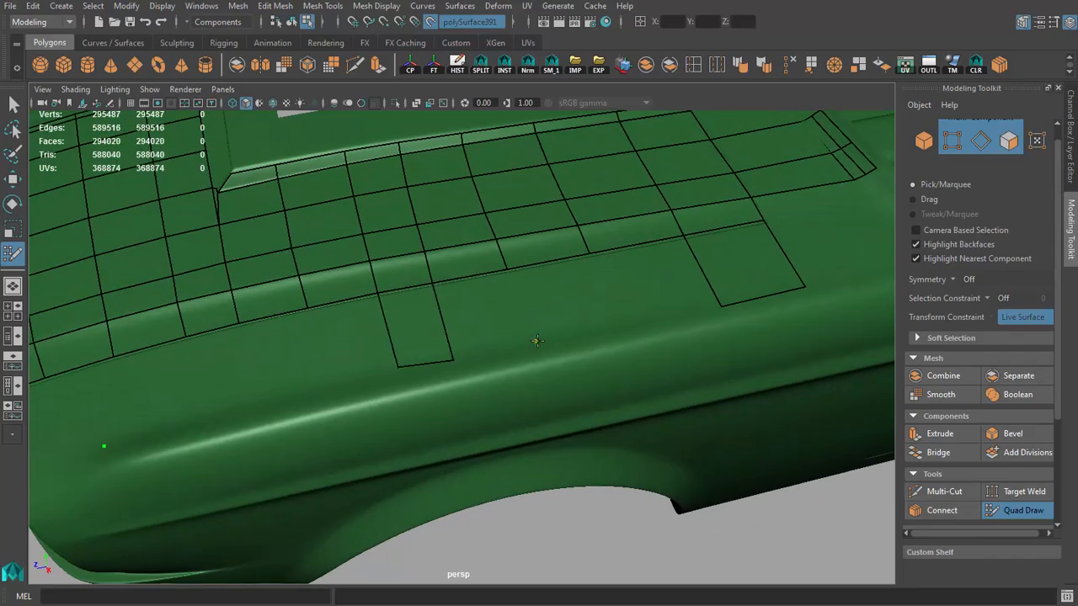
Step: Fill the gap between the two fender quads with further quads matching the hood's cross edges
left_click(538, 341)
left_click_drag(544, 345, 531, 354, "alt")
left_click(460, 320, "shift")
left_click(590, 361)
left_click(563, 322, "shift")
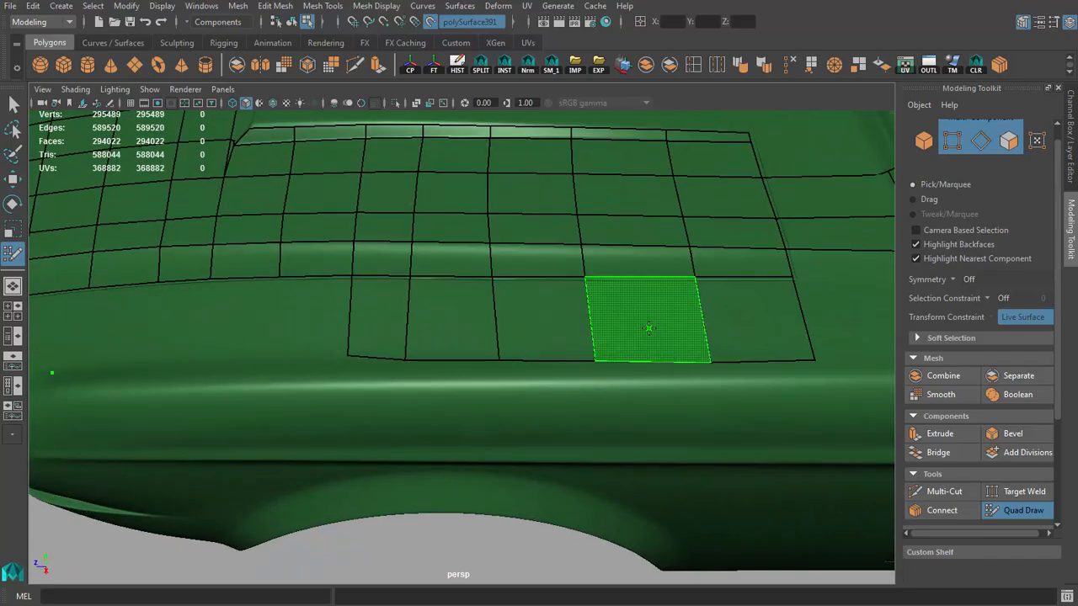
left_click(648, 327, "shift")
Step: Shift the outer vertices of the fender quads to even out the row's spacing and edge line
mouse_move(505, 286)
left_mouse_down("alt")
mouse_move(649, 312)
mouse_move(653, 394)
mouse_move(573, 319)
mouse_move(496, 325)
mouse_move(489, 313)
left_mouse_up("alt")
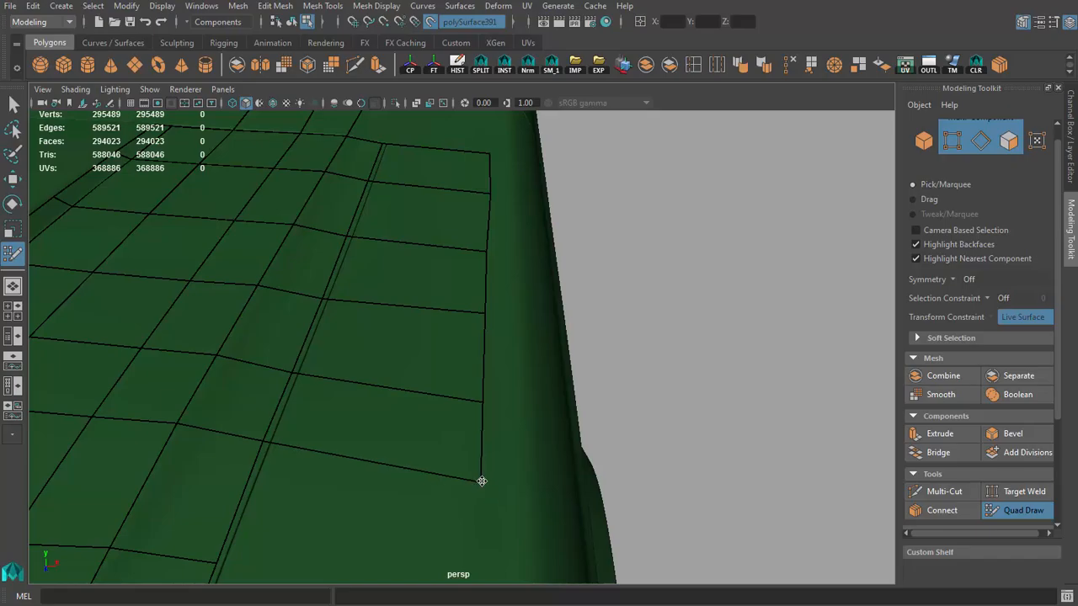
left_click_drag(482, 480, 471, 460, "alt")
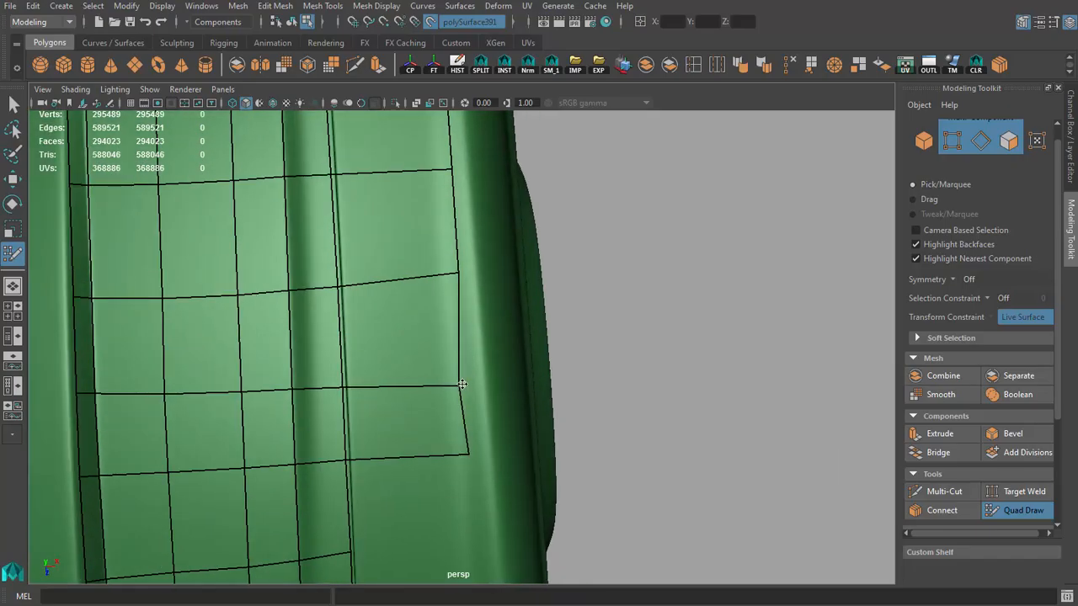
mouse_move(458, 273)
left_mouse_down()
mouse_move(468, 339)
mouse_move(455, 256)
left_mouse_up()
mouse_move(462, 310)
left_mouse_down("alt")
mouse_move(466, 345)
mouse_move(461, 252)
left_mouse_up("alt")
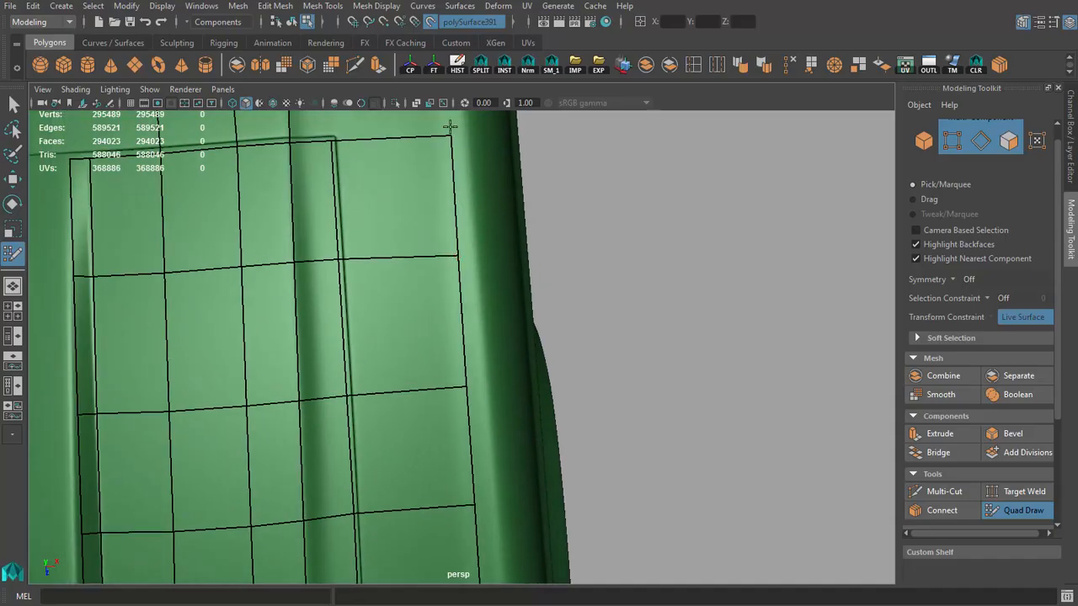
Step: Add a narrow outer row to the fender quads and continue it forward along the crease toward the headlight
mouse_move(448, 140)
left_mouse_down("alt")
mouse_move(493, 361)
mouse_move(446, 406)
mouse_move(433, 447)
mouse_move(457, 428)
mouse_move(454, 438)
mouse_move(443, 393)
mouse_move(543, 431)
mouse_move(657, 319)
left_mouse_up("alt")
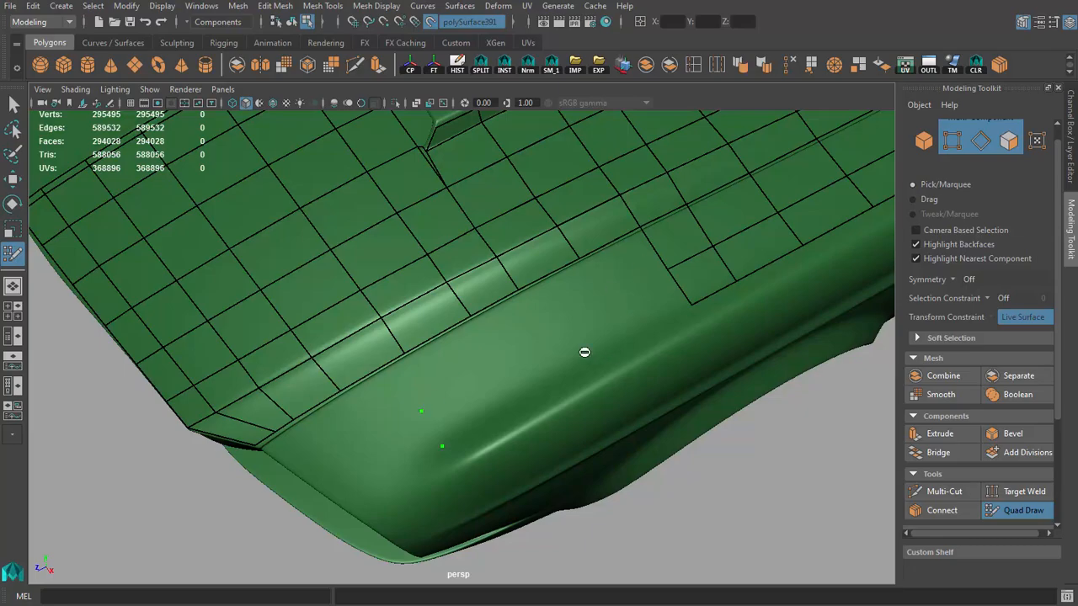
mouse_move(584, 351)
left_mouse_down("alt")
mouse_move(584, 376)
mouse_move(556, 321)
mouse_move(513, 294)
mouse_move(471, 332)
mouse_move(408, 355)
mouse_move(435, 339)
left_mouse_up("alt")
left_click(520, 300, "shift")
left_click_drag(435, 339, 566, 313, "alt")
left_click(573, 311, "ctrl")
mouse_move(483, 379)
left_mouse_down("alt")
mouse_move(522, 373)
mouse_move(479, 389)
left_mouse_up("alt")
scroll(479, 390, "up", 2)
left_click_drag(370, 376, 383, 334, "alt")
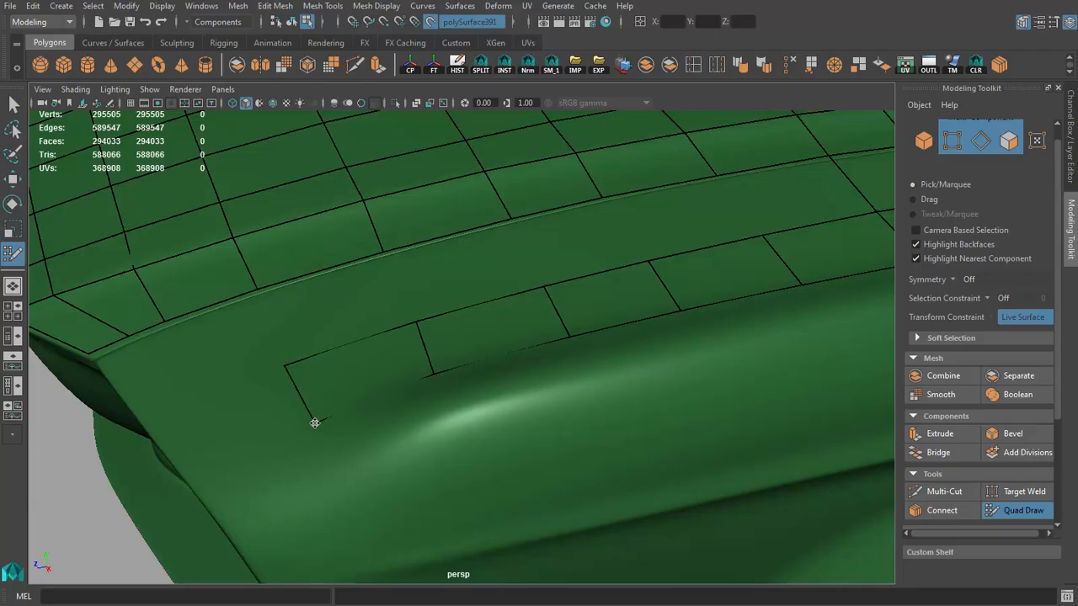
Step: Place two points on the fender's front edge above the headlight and fill a quad back to the narrow strip
scroll(361, 359, "down", 3)
left_click_drag(314, 423, 508, 414, "alt")
left_click(421, 427)
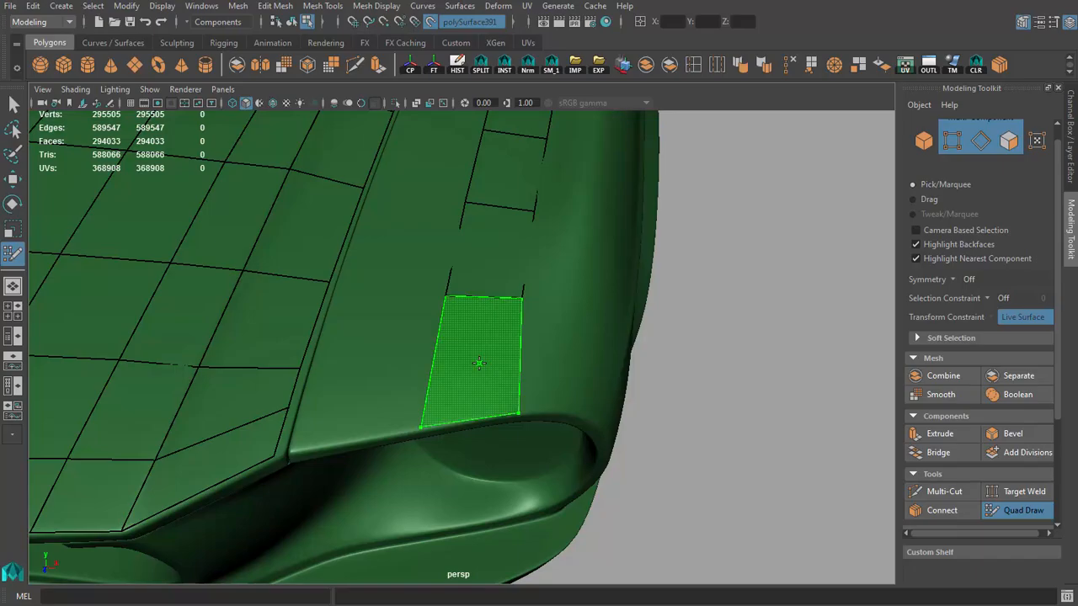
left_click(478, 363, "shift")
left_click_drag(479, 363, 291, 328, "alt")
right_click_drag(337, 353, 494, 406, "alt")
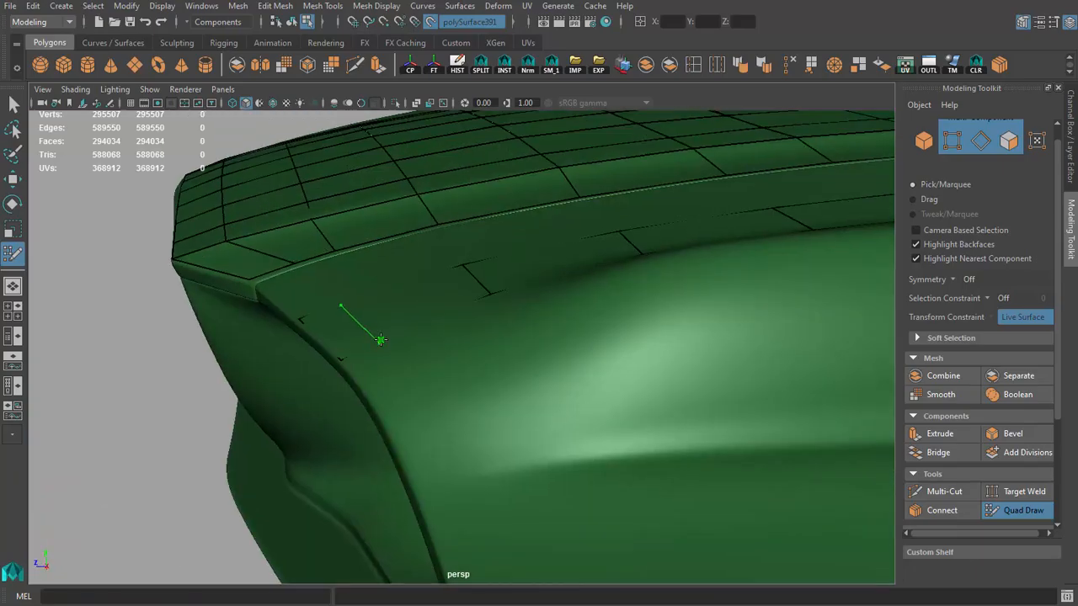
Step: Split the quad at the front of the narrow strip and connect it to the hood's front corner with quads
left_click(441, 321, "ctrl")
left_click_drag(429, 324, 341, 342, "alt")
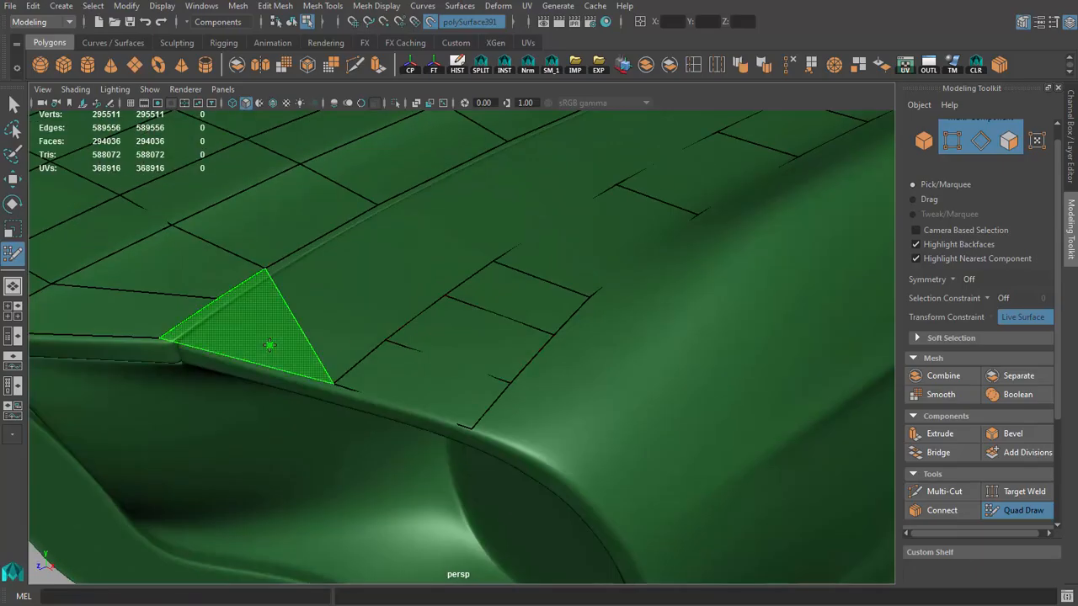
left_click_drag(247, 353, 242, 311, "alt")
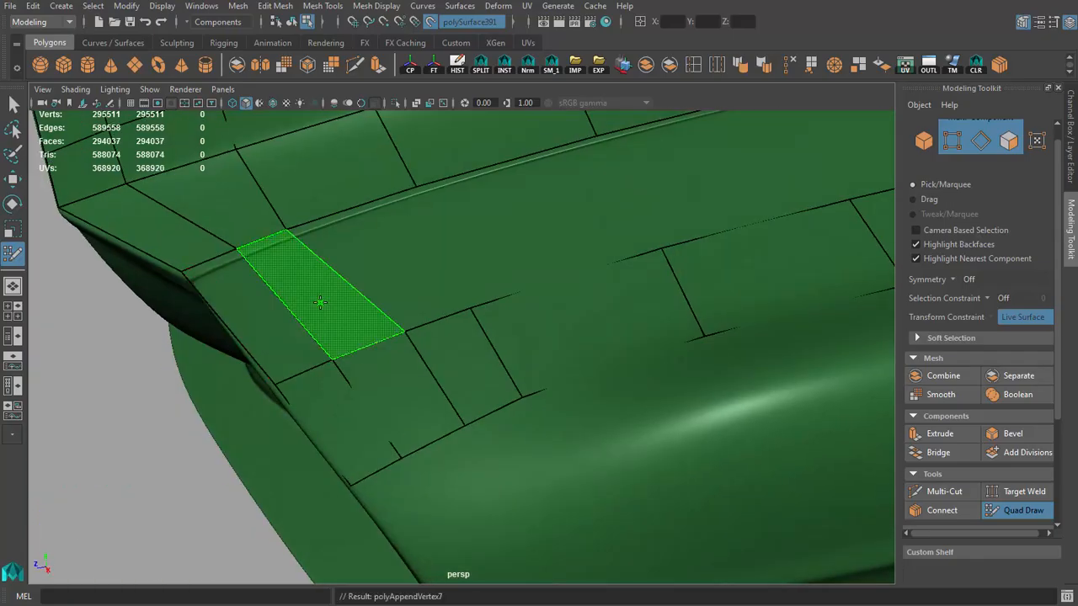
left_click_drag(409, 329, 416, 342, "alt")
right_click_drag(416, 342, 483, 378, "alt")
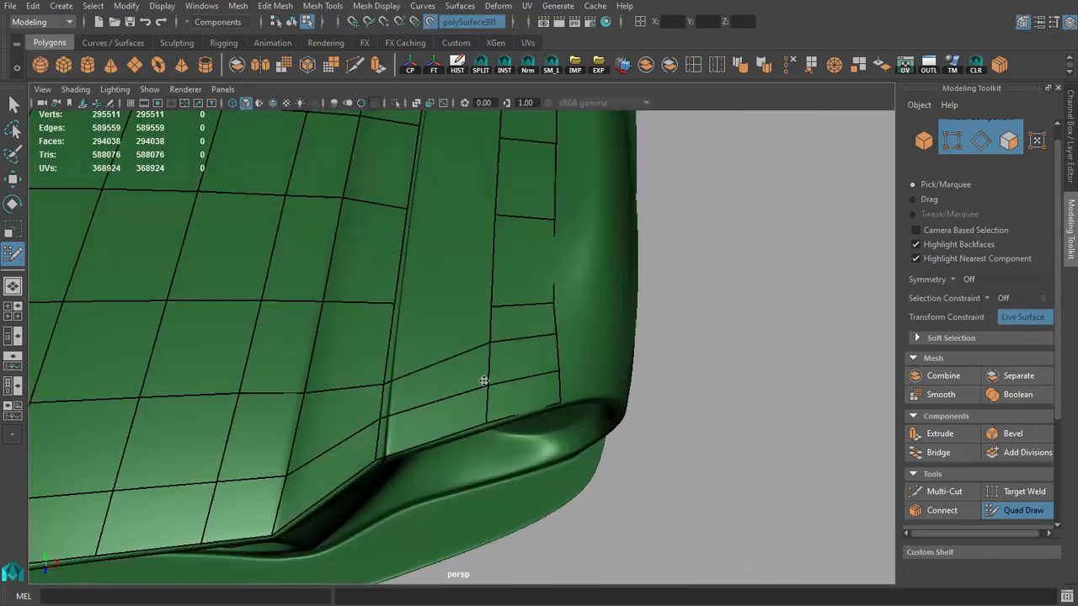
Step: Fill the remaining gap between the hood's side border and the narrow fender strip with quads
left_click_drag(484, 378, 443, 358, "alt")
left_click_drag(387, 403, 476, 359, "alt")
left_click_drag(539, 369, 518, 358, "alt")
left_click(446, 304, "shift")
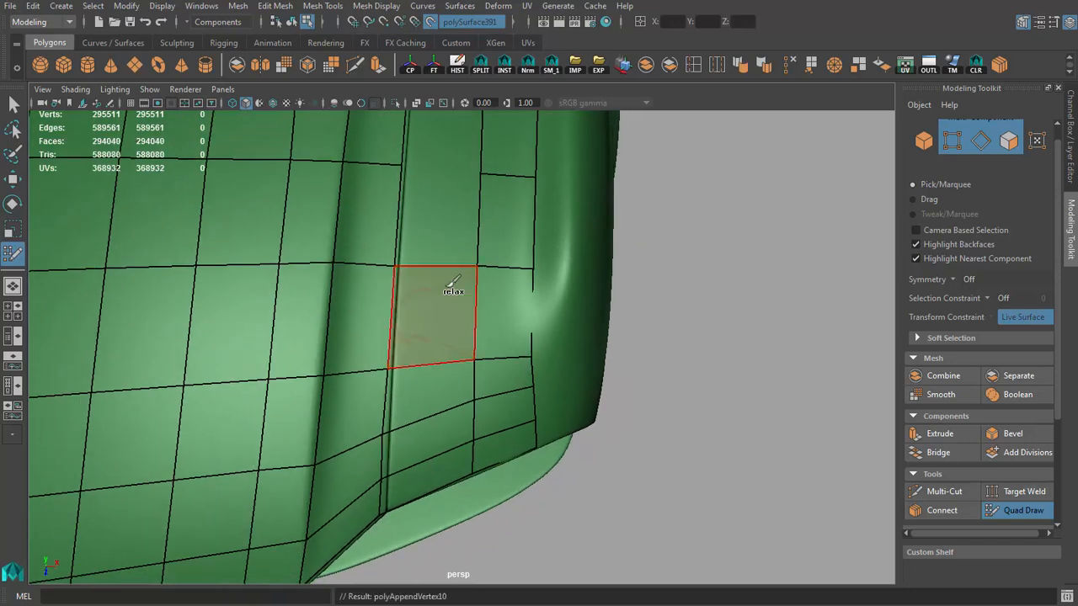
left_click(448, 228, "shift")
right_click_drag(510, 236, 481, 269, "alt")
left_click_drag(481, 269, 448, 335, "alt")
Step: Examine the completed fender-top quads and the uncovered fender side around the headlight from several angles
left_click_drag(639, 367, 560, 305, "alt")
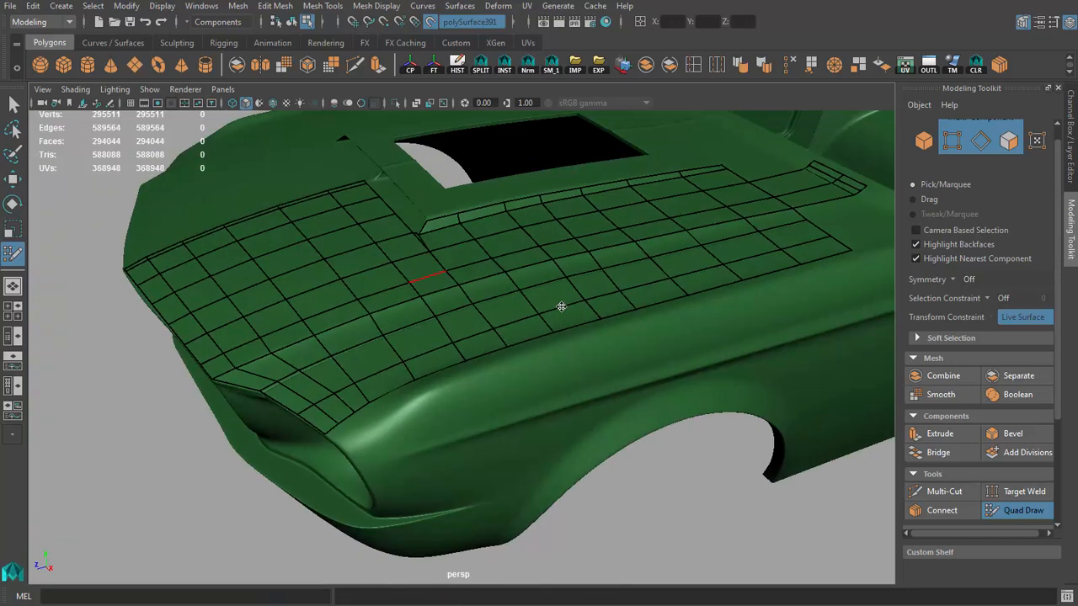
right_click_drag(561, 306, 529, 389, "alt")
left_click_drag(529, 389, 454, 404, "alt")
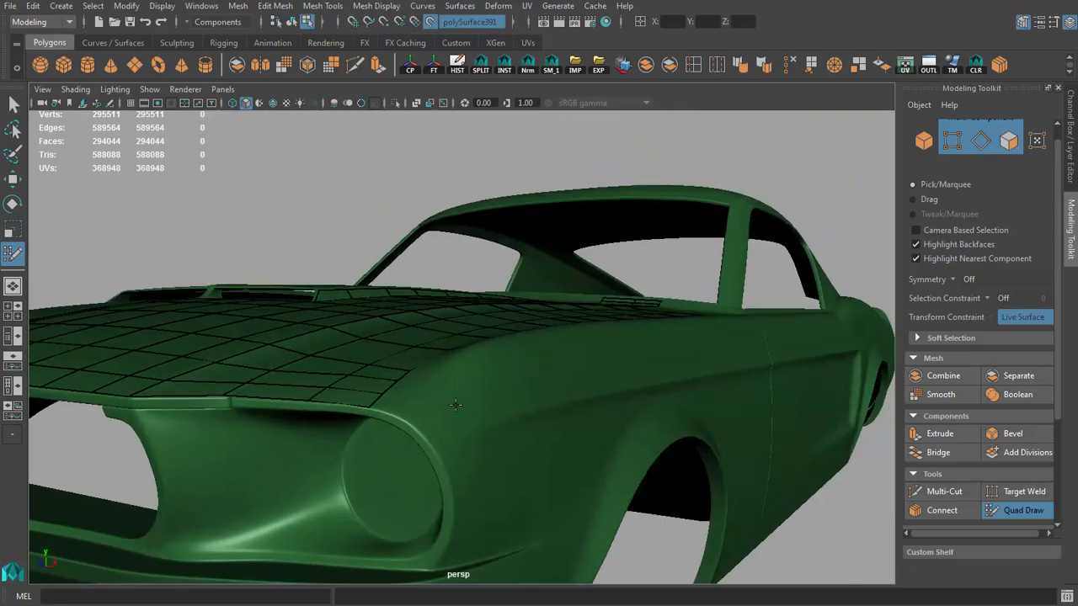
right_click_drag(454, 404, 415, 362, "alt")
left_click_drag(416, 361, 565, 380, "alt")
right_click_drag(565, 380, 421, 291, "alt")
left_click_drag(421, 290, 406, 315, "alt")
right_click_drag(407, 315, 450, 317, "alt")
scroll(376, 328, "down", 5)
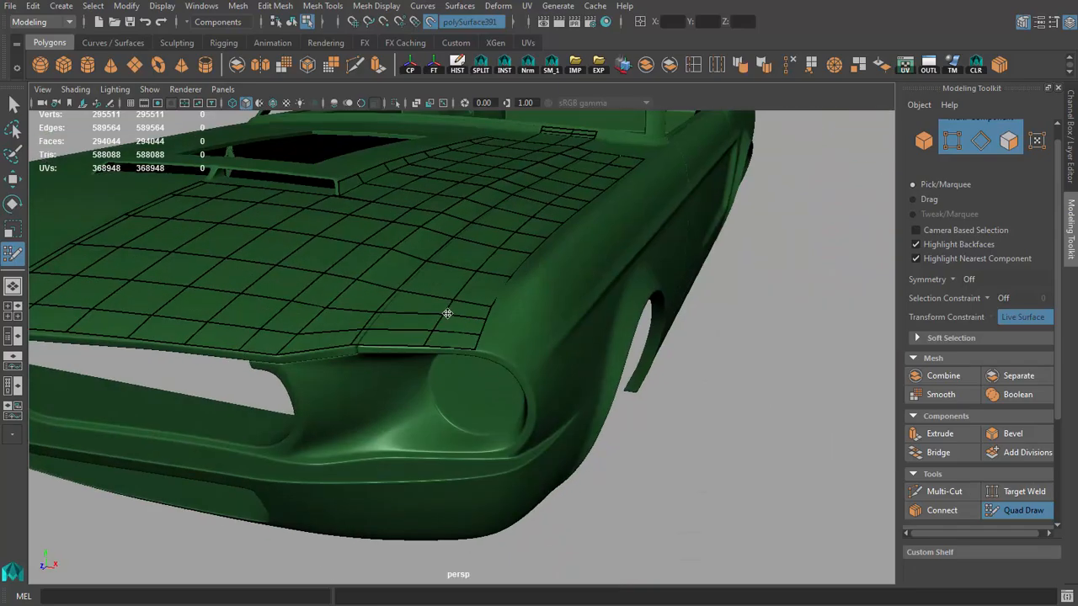
Step: Extend the fender's front edge with two quads stepping down from the hood corner toward the headlight rim
left_click_drag(446, 312, 351, 362, "alt")
scroll(351, 362, "up", 5)
scroll(351, 363, "down", 4)
scroll(459, 326, "up", 3)
left_click_drag(460, 326, 498, 352, "alt")
scroll(497, 352, "up", 3)
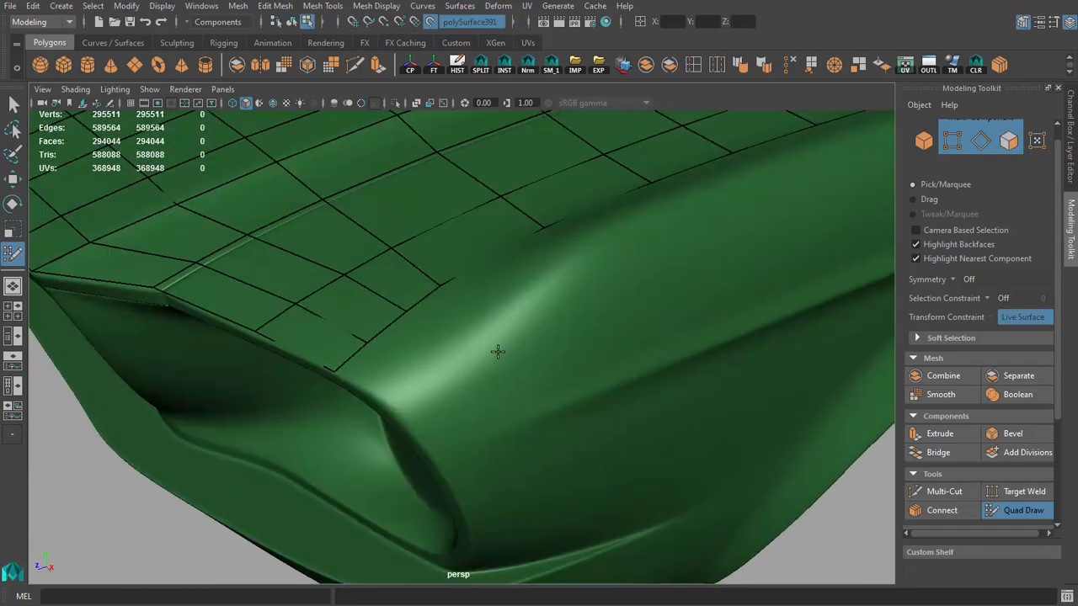
left_click(394, 372, "shift")
left_click_drag(446, 389, 387, 358, "alt")
mouse_move(309, 298)
left_mouse_down("alt")
mouse_move(348, 289)
mouse_move(316, 279)
left_mouse_up("alt")
left_click(363, 277, "shift")
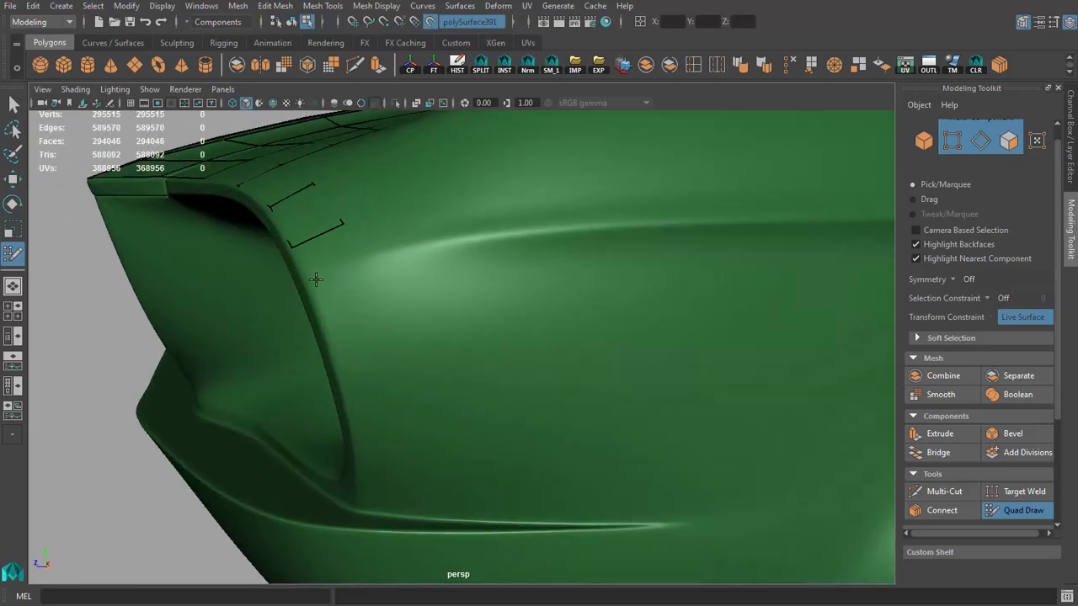
Step: Continue the quad strip down the outer side of the headlight rim with three more quads
mouse_move(634, 312)
right_mouse_down("alt")
mouse_move(469, 286)
mouse_move(619, 316)
right_mouse_up("alt")
mouse_move(500, 324)
left_mouse_down("alt")
mouse_move(422, 314)
mouse_move(402, 293)
mouse_move(398, 314)
left_mouse_up("alt")
left_click(434, 278, "shift")
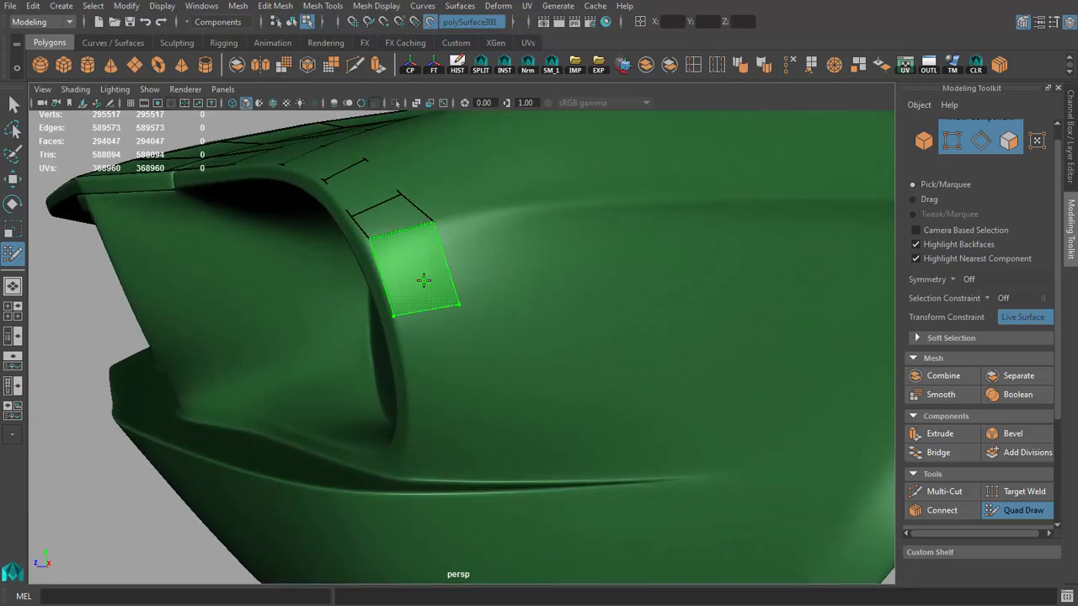
left_click(419, 288, "shift")
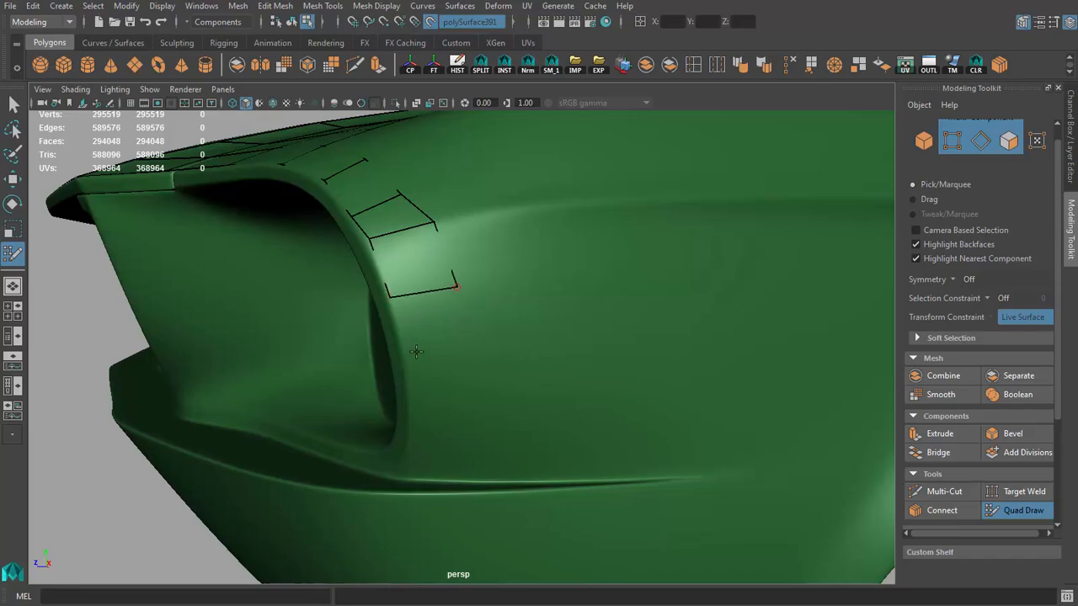
left_click(444, 337, "shift")
left_click_drag(444, 337, 435, 343, "alt")
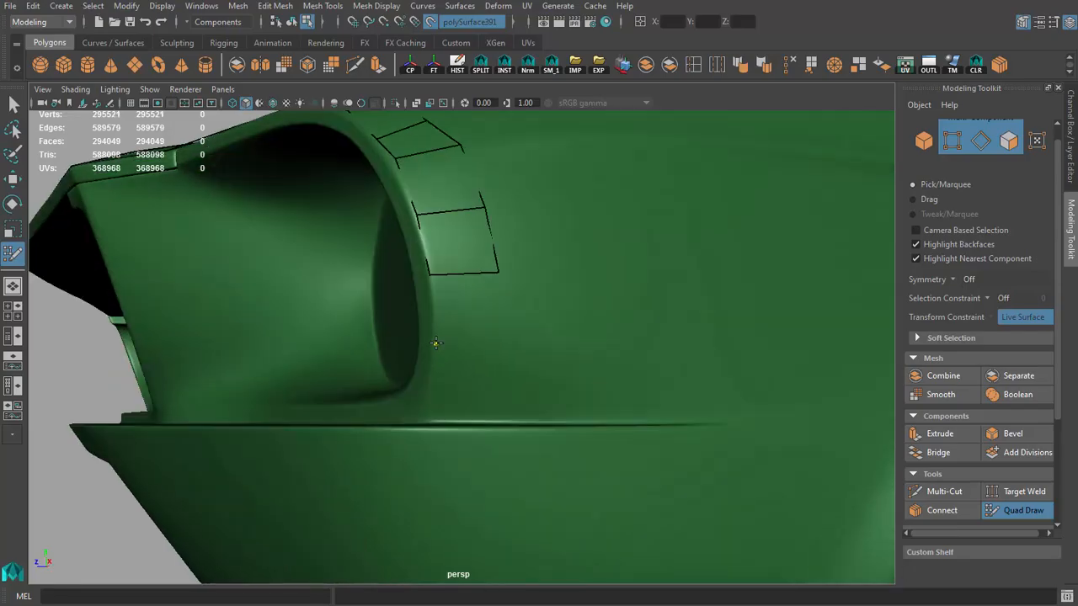
Step: Add two quads carrying the headlight strip down to the groove above the bumper
left_click(508, 352, "shift")
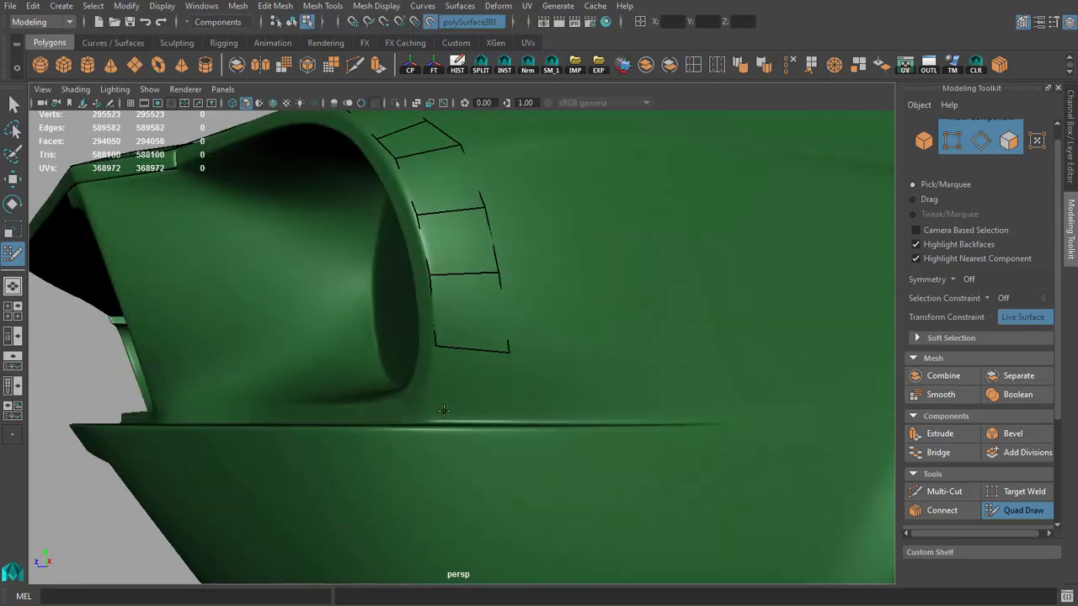
left_click(521, 419, "shift")
mouse_move(522, 420)
left_mouse_down("alt")
mouse_move(467, 431)
mouse_move(487, 432)
left_mouse_up("alt")
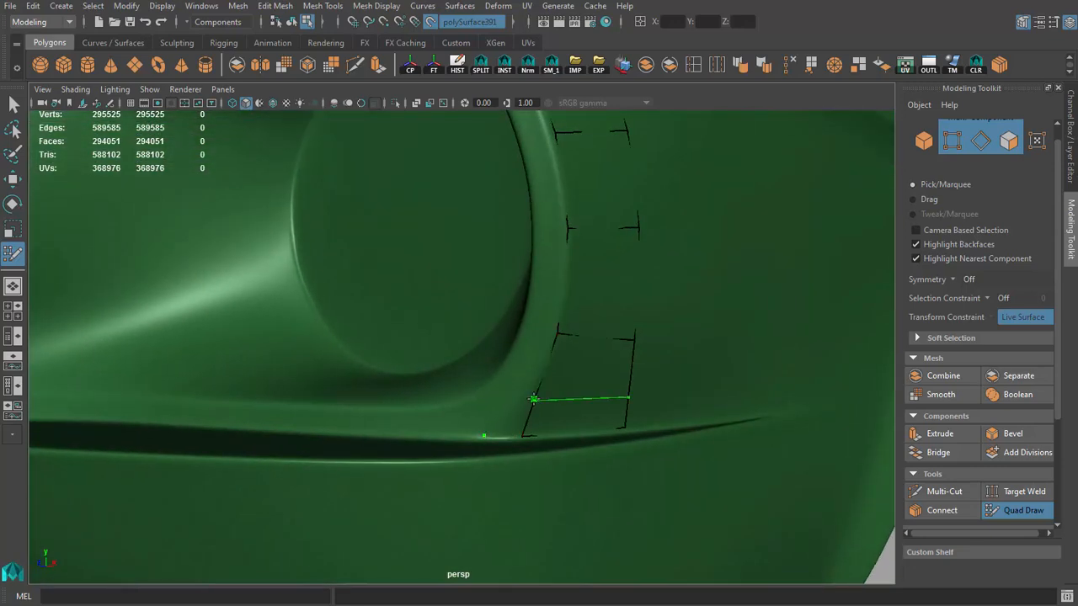
Step: Split the lowest quad beside the headlight and fill the small corner face along the bumper groove
mouse_move(522, 429)
left_mouse_down("alt")
mouse_move(585, 421)
mouse_move(559, 429)
mouse_move(497, 404)
mouse_move(376, 414)
left_mouse_up("alt")
left_click(493, 402, "shift")
scroll(482, 402, "up", 3)
middle_click_drag(397, 422, 335, 368, "alt")
scroll(334, 367, "down", 10)
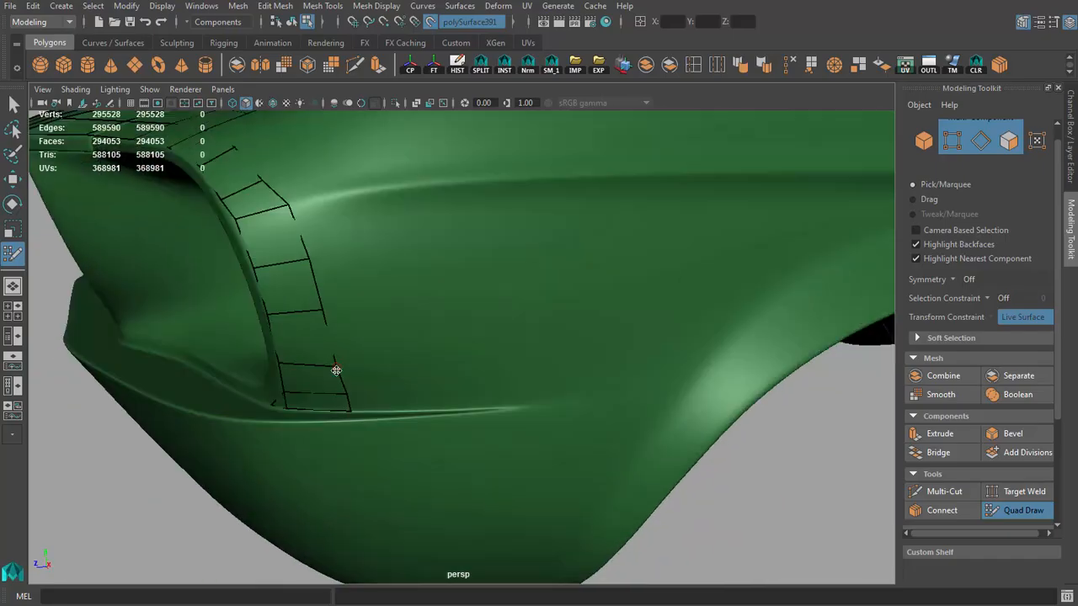
Step: Collapse the short outer edge of the lowest headlight-strip quads at the bumper groove
left_click_drag(334, 368, 533, 322, "alt")
scroll(533, 322, "up", 4)
scroll(533, 322, "up", 5)
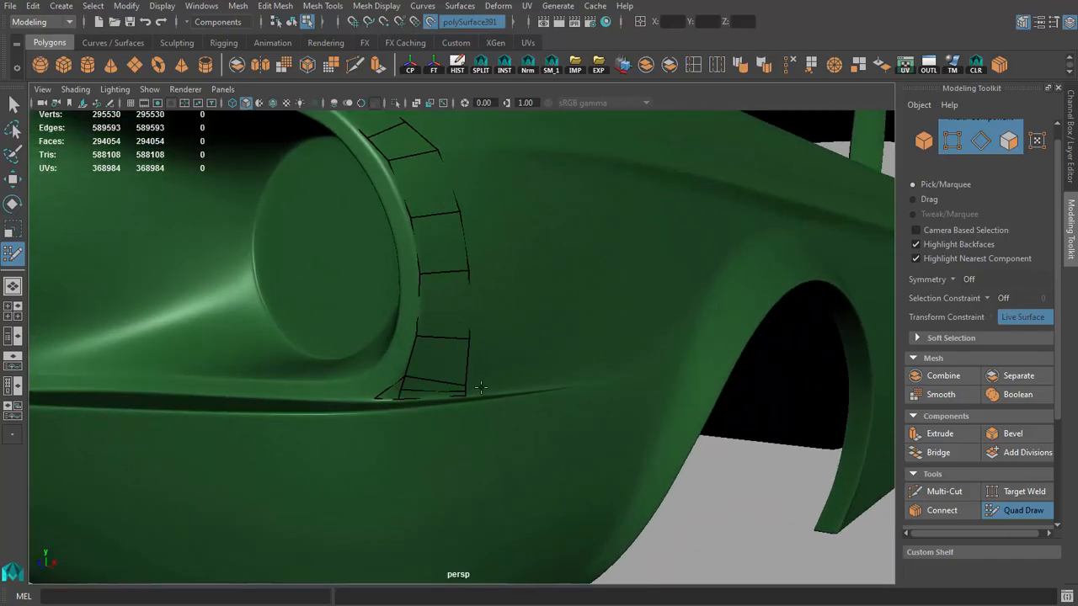
left_click(465, 388, "ctrl+shift")
left_click_drag(465, 388, 406, 351, "alt")
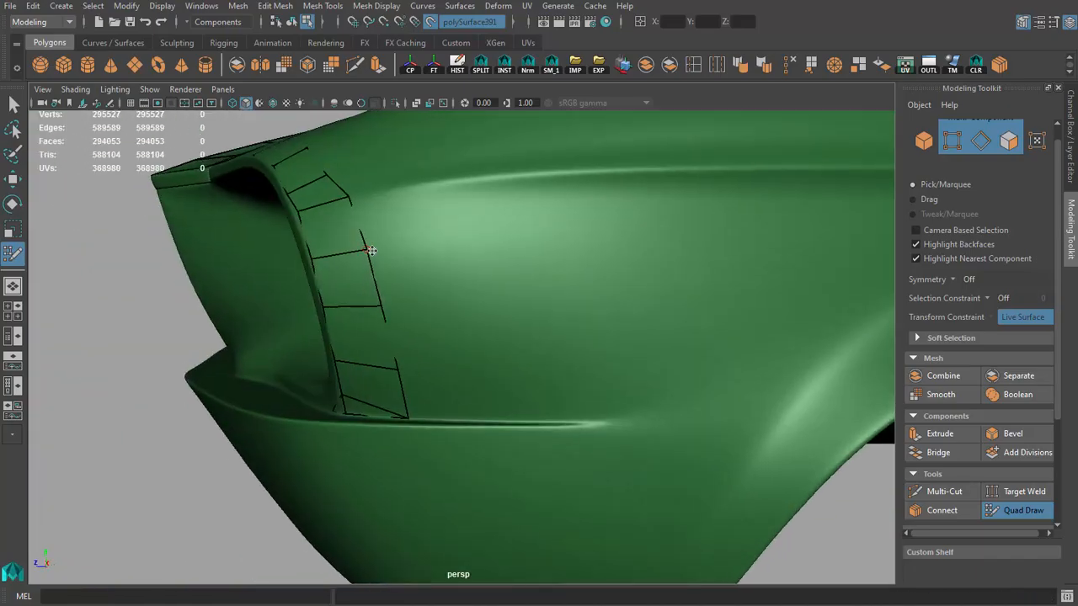
left_click_drag(371, 250, 386, 288, "alt")
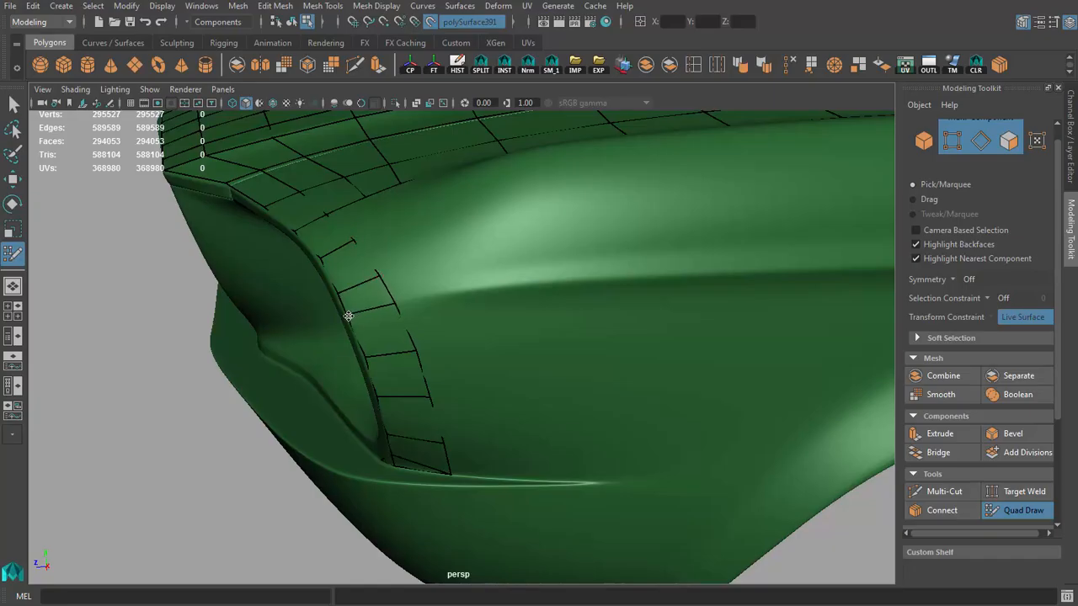
Step: Fill two quads on the fender top along the outer border of the existing mesh, just behind the headlight
mouse_move(349, 316)
left_mouse_down("alt")
mouse_move(448, 300)
mouse_move(517, 327)
mouse_move(503, 442)
mouse_move(546, 368)
mouse_move(522, 361)
mouse_move(510, 413)
left_mouse_up("alt")
scroll(512, 388, "down", 5)
scroll(502, 441, "up", 5)
left_click(458, 428, "shift")
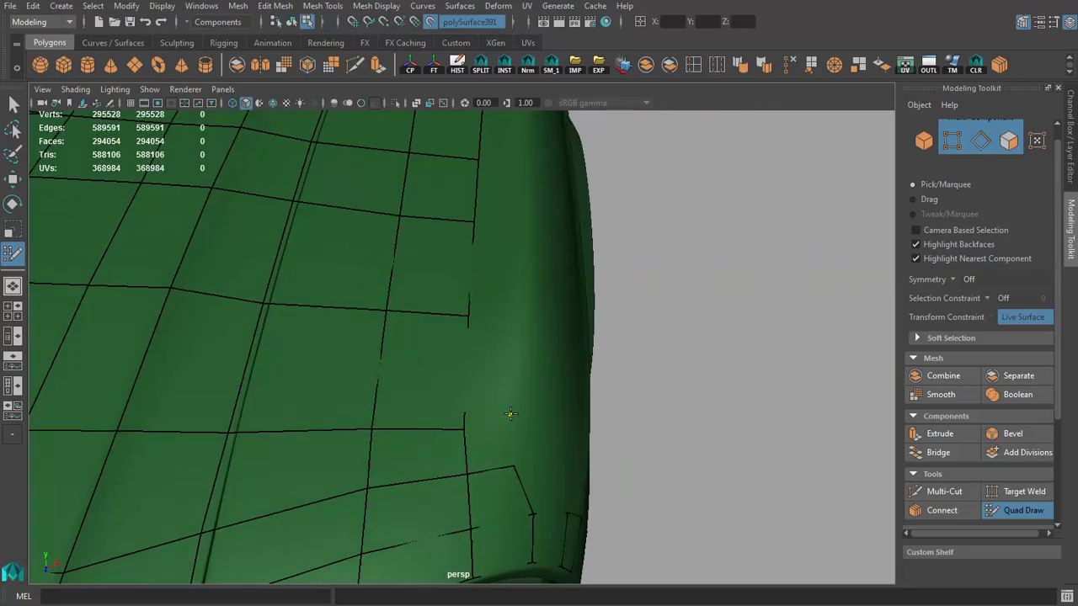
left_click(484, 448, "shift")
left_click_drag(485, 448, 404, 383, "alt")
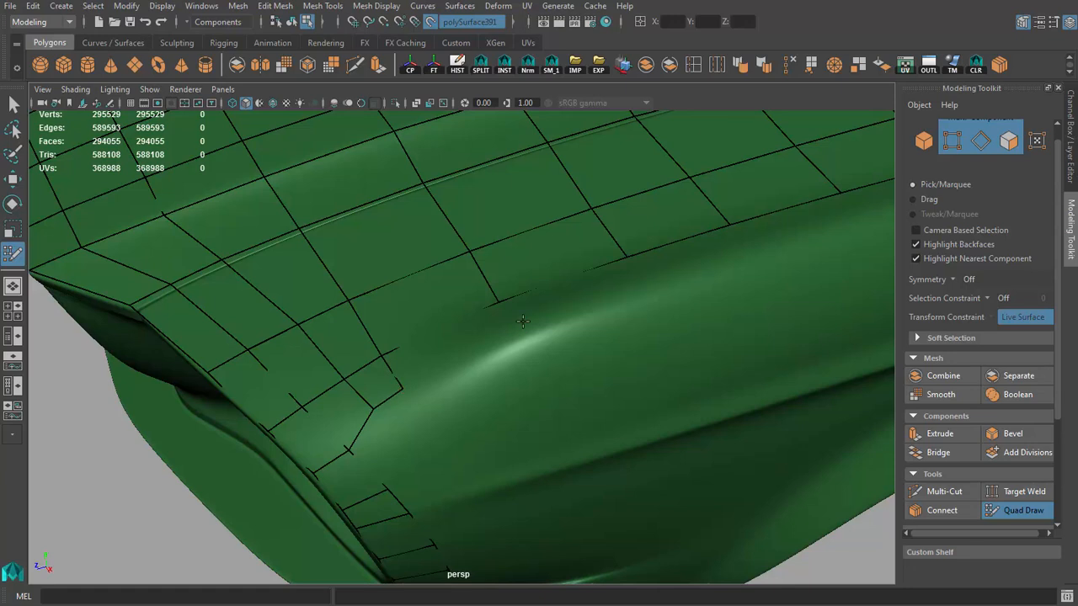
Step: Extend the fender-top row rearward with quads and start a narrow second row along the fender crest
left_click(470, 345, "shift")
left_click_drag(470, 345, 479, 371, "alt")
left_click(632, 338, "shift")
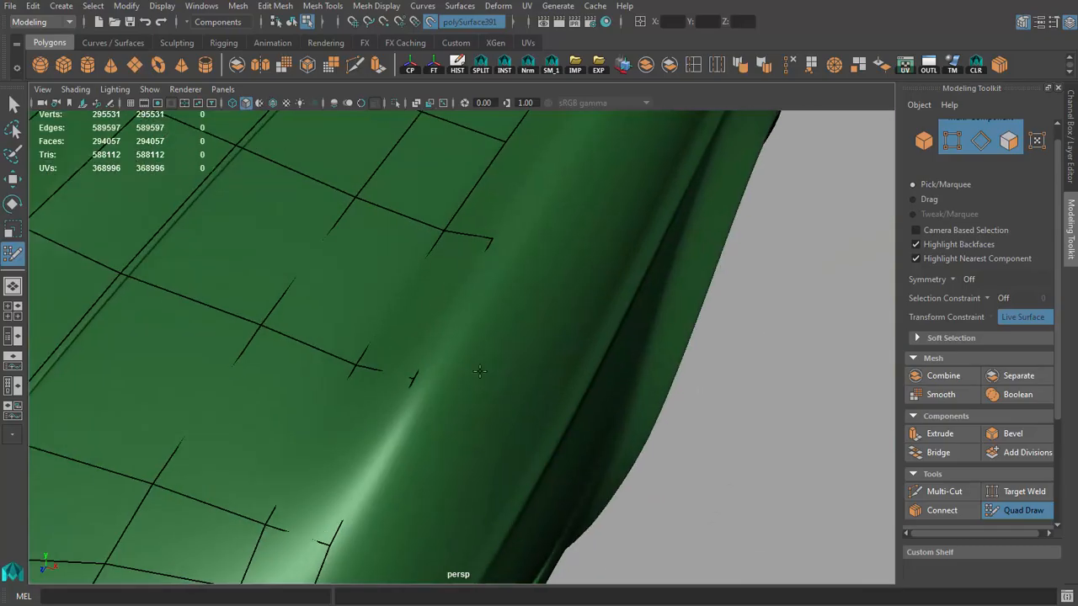
left_click(505, 253, "shift")
left_click_drag(505, 252, 437, 328, "alt")
scroll(348, 281, "down", 3)
scroll(349, 291, "up", 4)
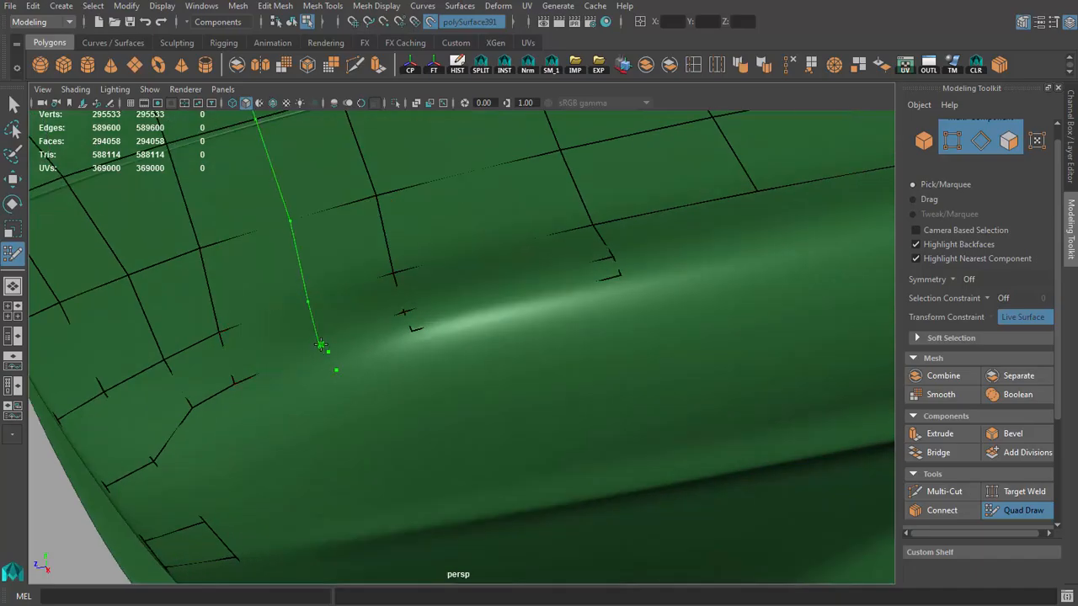
Step: Insert an edge loop across the hood and fender in line with the dots placed on the crest
left_click(324, 348, "ctrl")
scroll(322, 278, "down", 6)
left_click_drag(322, 277, 479, 349, "alt")
scroll(523, 382, "up", 5)
Step: Fill the narrow crest row forward with quads and close its front end against the quads above the headlight
scroll(479, 348, "up", 4)
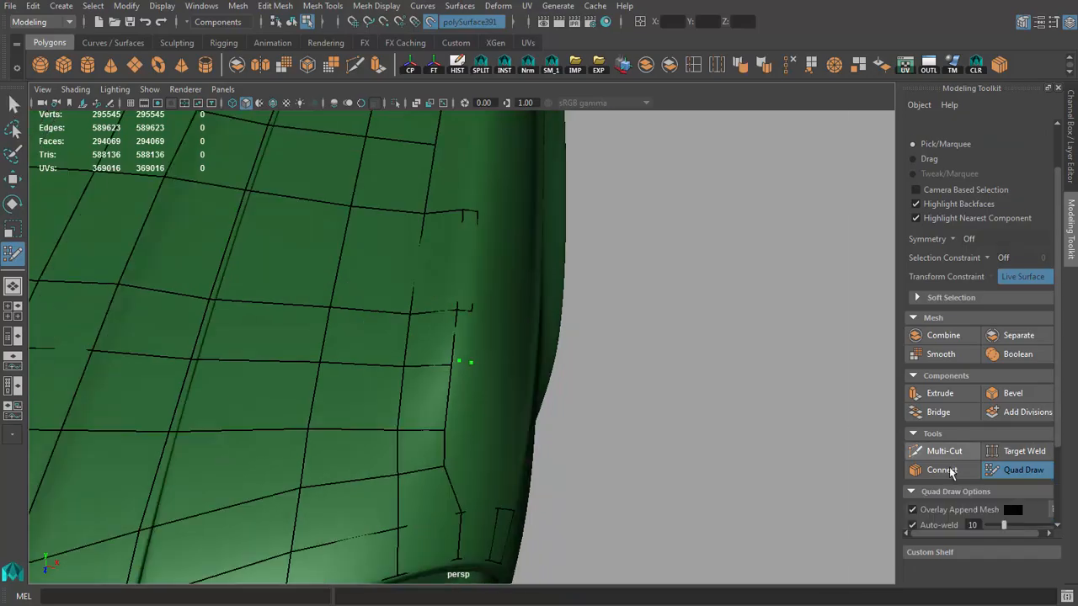
scroll(644, 436, "up", 3)
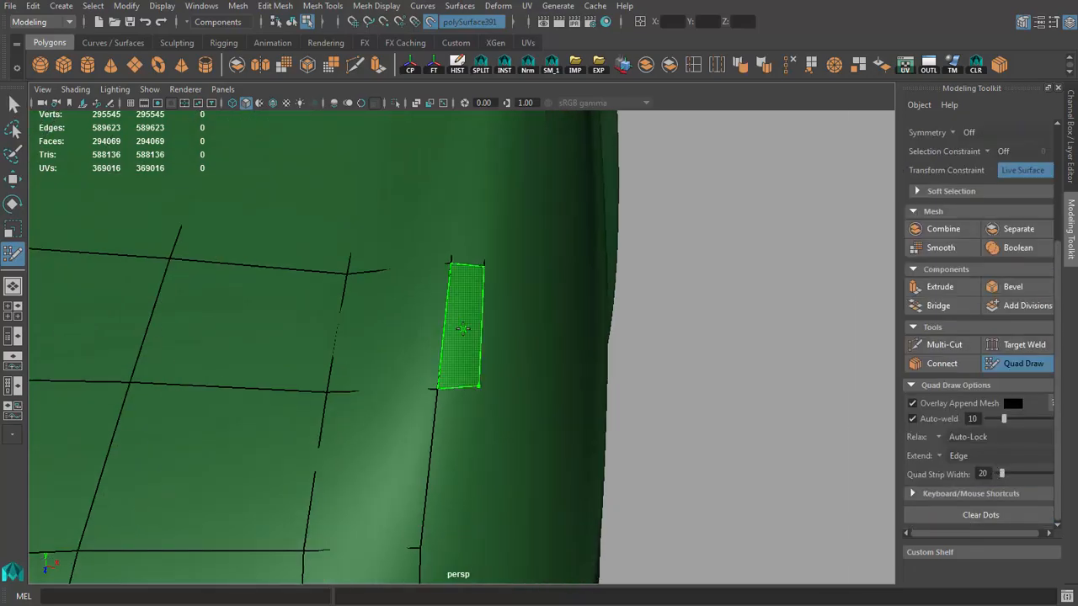
left_click(492, 335, "shift")
left_click(459, 362, "shift")
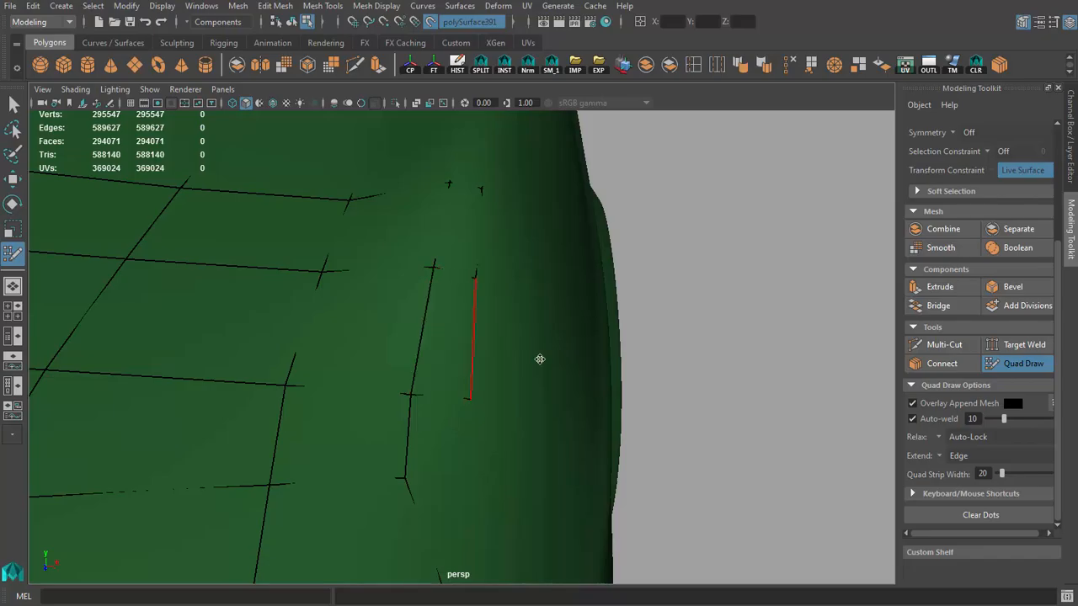
left_click_drag(539, 360, 458, 388, "alt")
left_click(402, 394)
left_click(417, 368, "shift")
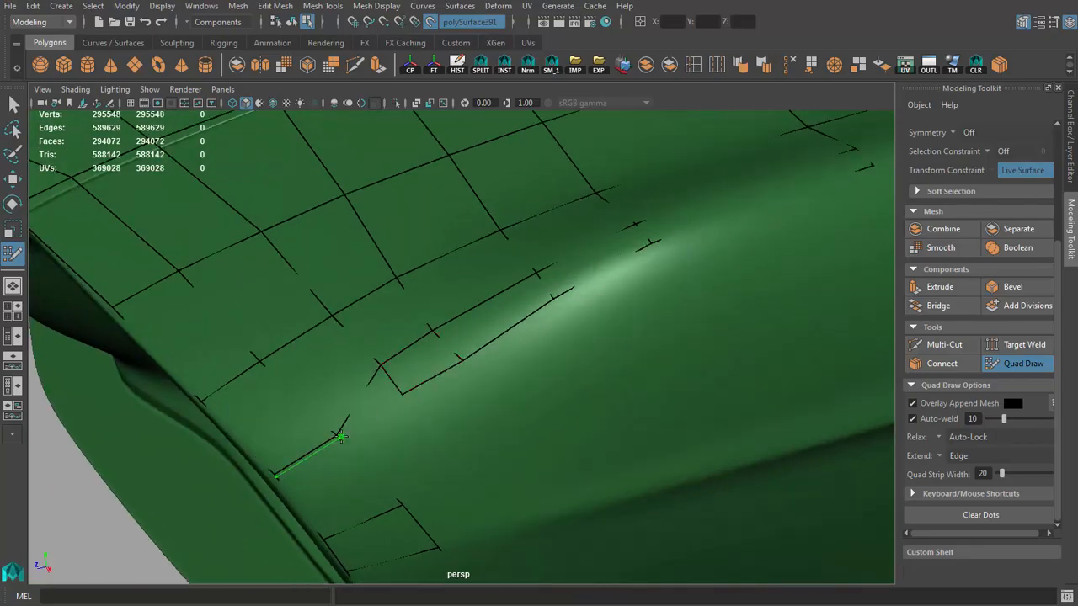
left_click(373, 390, "shift")
mouse_move(337, 439)
left_mouse_down("alt")
mouse_move(463, 396)
mouse_move(538, 331)
mouse_move(452, 312)
mouse_move(494, 284)
mouse_move(416, 353)
mouse_move(452, 359)
mouse_move(441, 402)
left_mouse_up("alt")
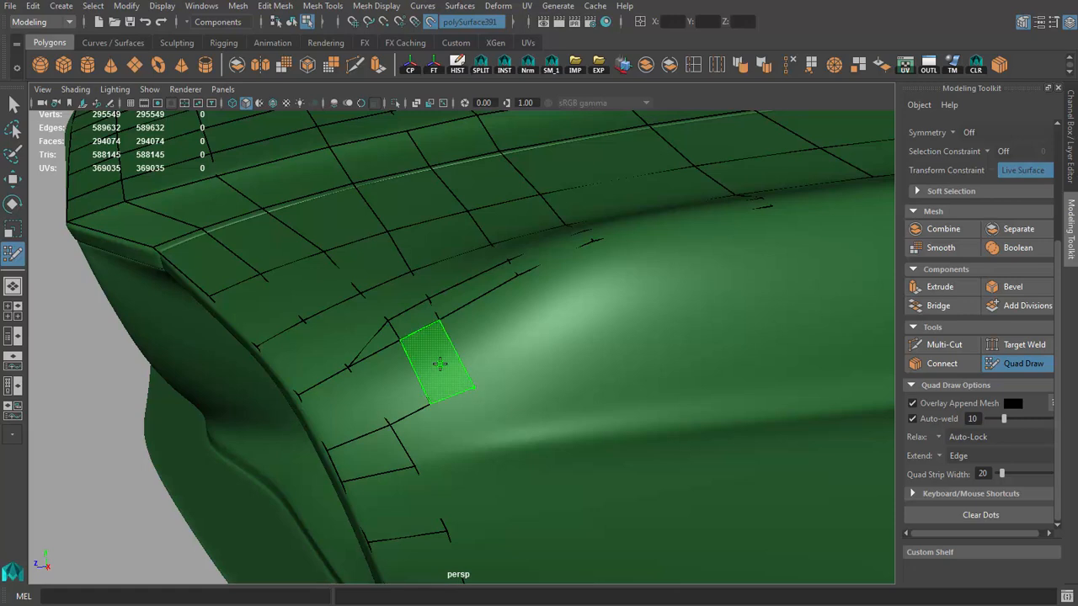
Step: Extend quads from the narrow crest row outward over the fender's shoulder behind the headlight
left_click(438, 362, "shift")
mouse_move(438, 362)
left_mouse_down("alt")
mouse_move(413, 380)
mouse_move(575, 301)
mouse_move(522, 324)
left_mouse_up("alt")
left_click(567, 297, "shift")
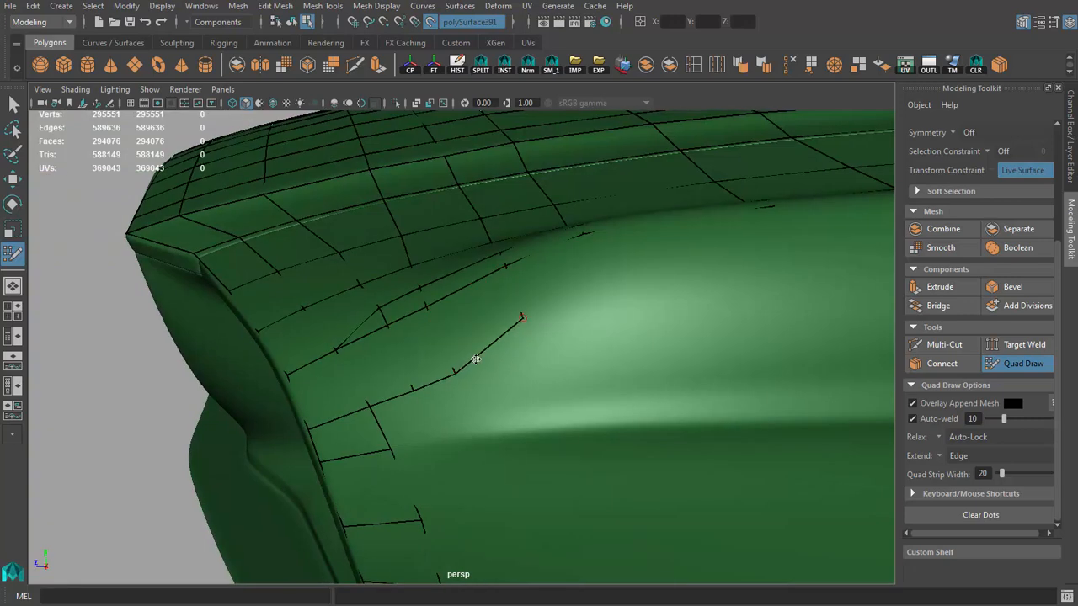
Step: Build a row of quads rearward from the headlight strip along the fender's side crease, adjusting its lower corner
left_click(437, 434)
left_click(416, 420, "shift")
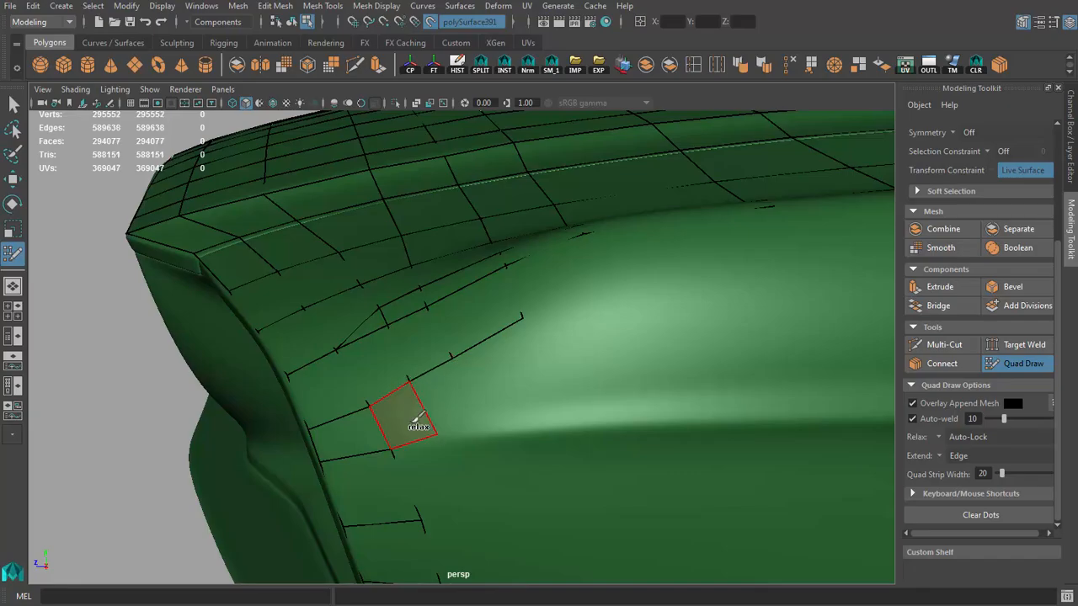
left_click(481, 425)
left_click(450, 395, "shift")
left_click(534, 362)
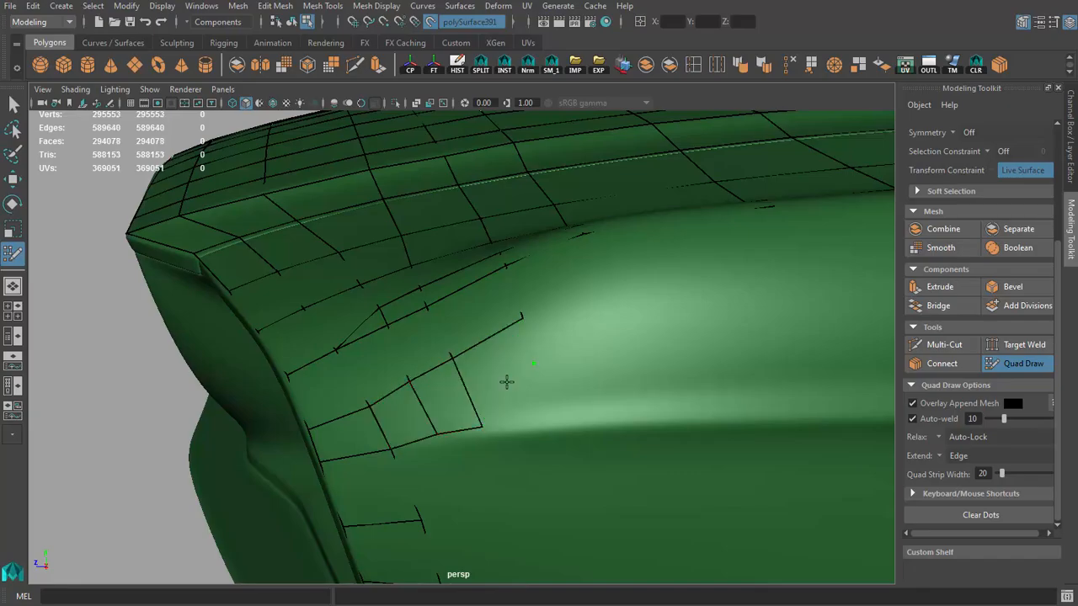
left_click(535, 338)
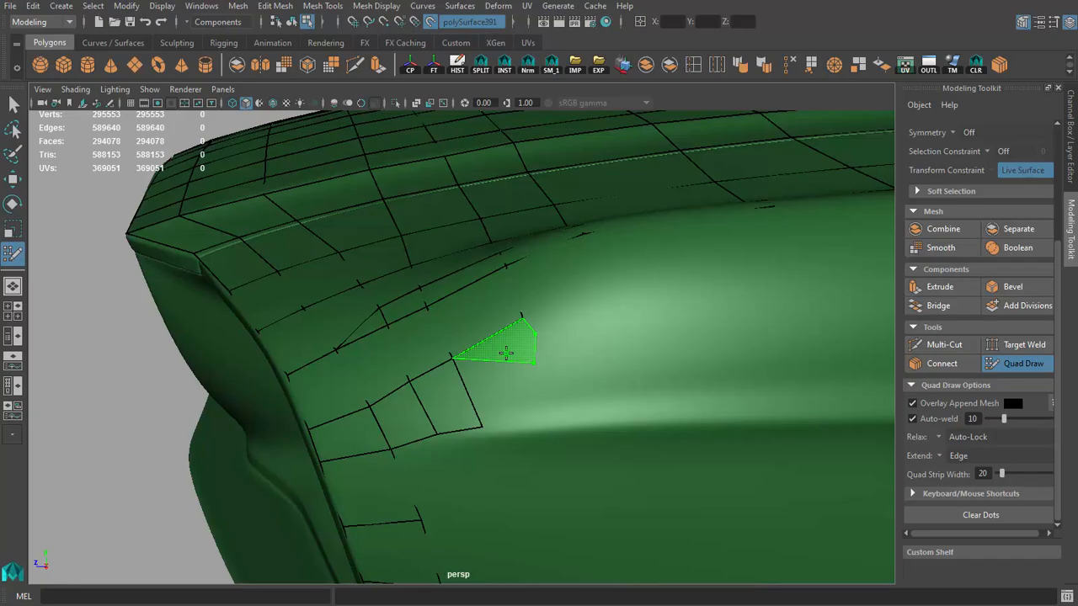
left_click(506, 352, "shift")
left_click(544, 419)
left_click(515, 399, "shift")
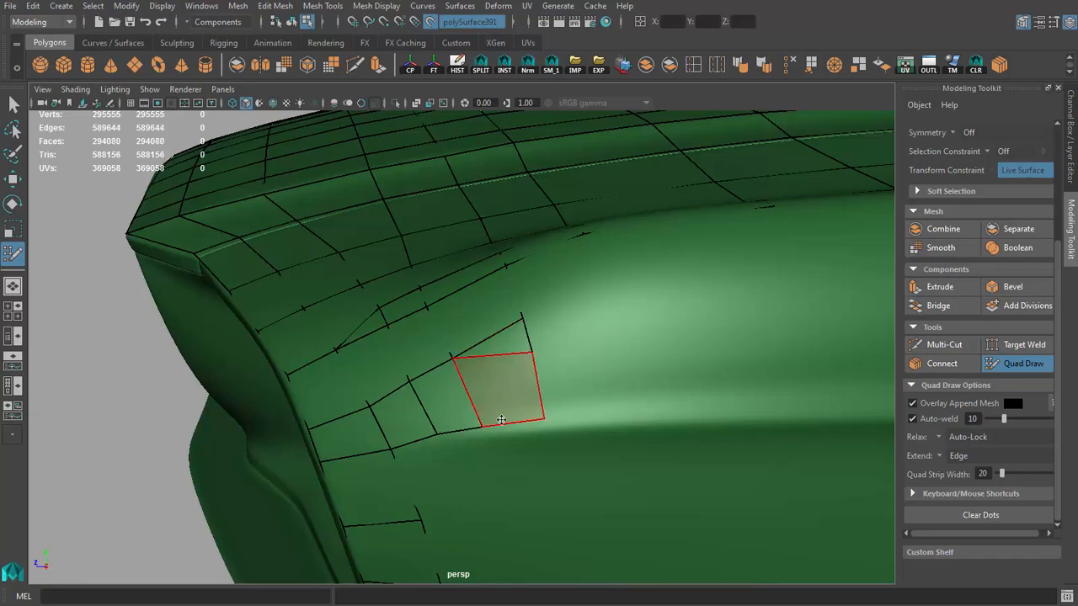
left_click_drag(482, 427, 476, 427)
Step: Insert another edge loop running across the hood and through the narrow crest strip
right_click_drag(589, 417, 359, 318, "alt")
left_click_drag(358, 318, 514, 356, "alt")
right_click_drag(515, 356, 462, 304, "alt")
left_click_drag(462, 305, 348, 317, "alt")
right_click_drag(349, 316, 440, 361, "alt")
left_click_drag(441, 362, 482, 392, "alt")
left_click(391, 363, "ctrl")
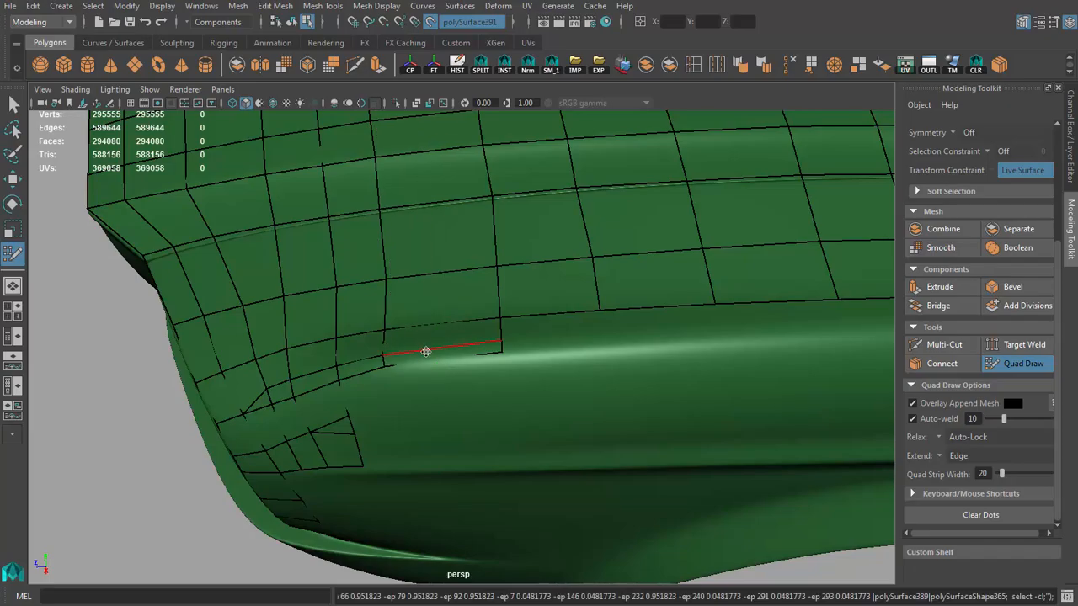
mouse_move(387, 304)
left_mouse_down("alt")
mouse_move(428, 339)
mouse_move(498, 339)
mouse_move(511, 361)
mouse_move(492, 324)
left_mouse_up("alt")
Step: Try to adjust the ten-edge loop running across the hood
key("q")
right_click_drag(500, 335, 484, 432, "shift")
left_click_drag(512, 308, 476, 305, "alt")
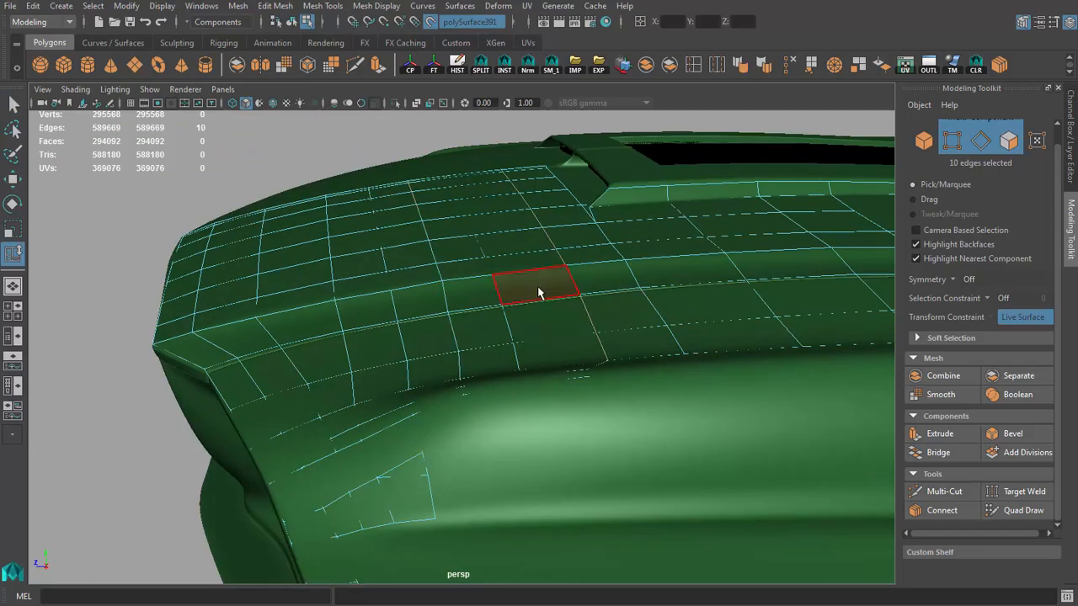
key("ctrl+z")
key("ctrl+z")
key("ctrl+z")
Step: Select the two rear end vertices of the narrow crest strip in wireframe and shift them along the car's length
left_click(610, 355, "shift")
left_click_drag(604, 359, 584, 386, "alt")
key("4")
key("F9")
left_click_drag(533, 389, 570, 437)
key("w")
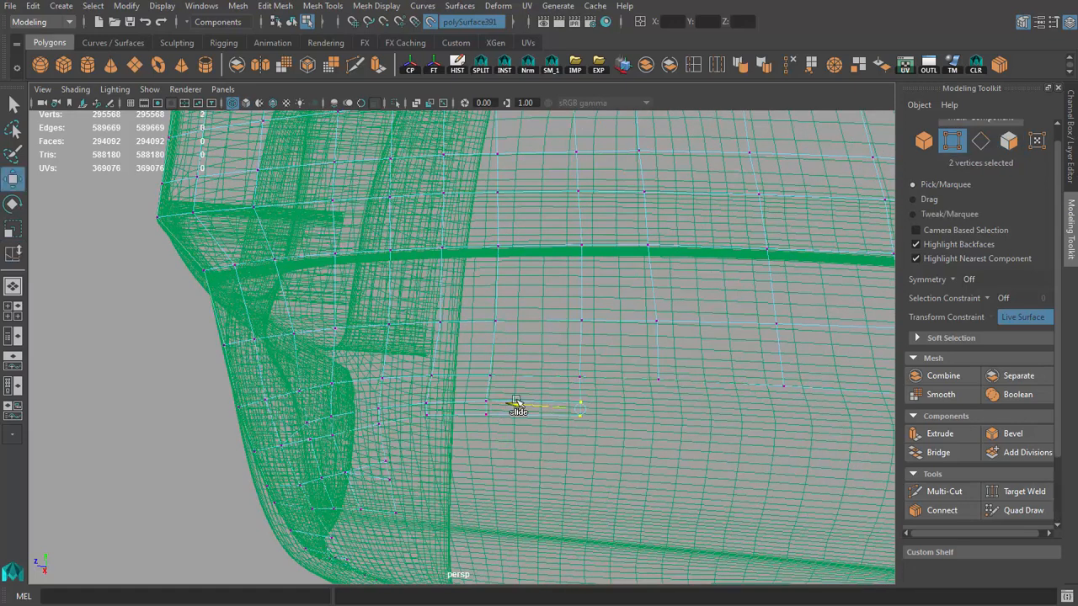
mouse_move(516, 402)
left_mouse_down("alt")
mouse_move(585, 393)
mouse_move(507, 429)
mouse_move(423, 343)
mouse_move(414, 281)
left_mouse_up("alt")
Step: Return to shaded display and adjust the height of one vertex on the hood's side ridge
key("5")
left_click(427, 348)
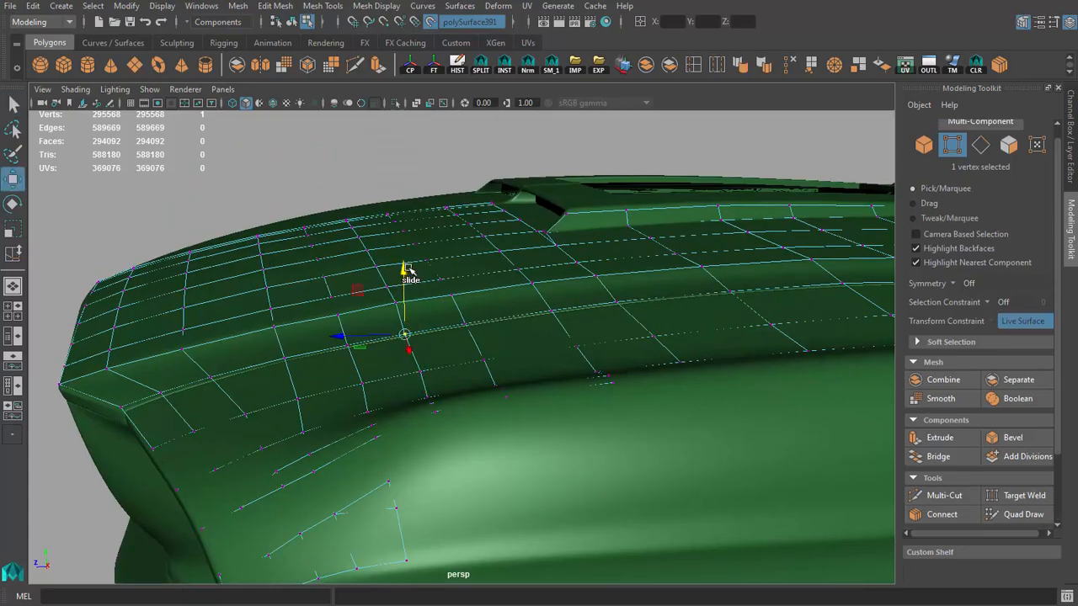
left_click_drag(432, 241, 410, 279, "alt")
key("q")
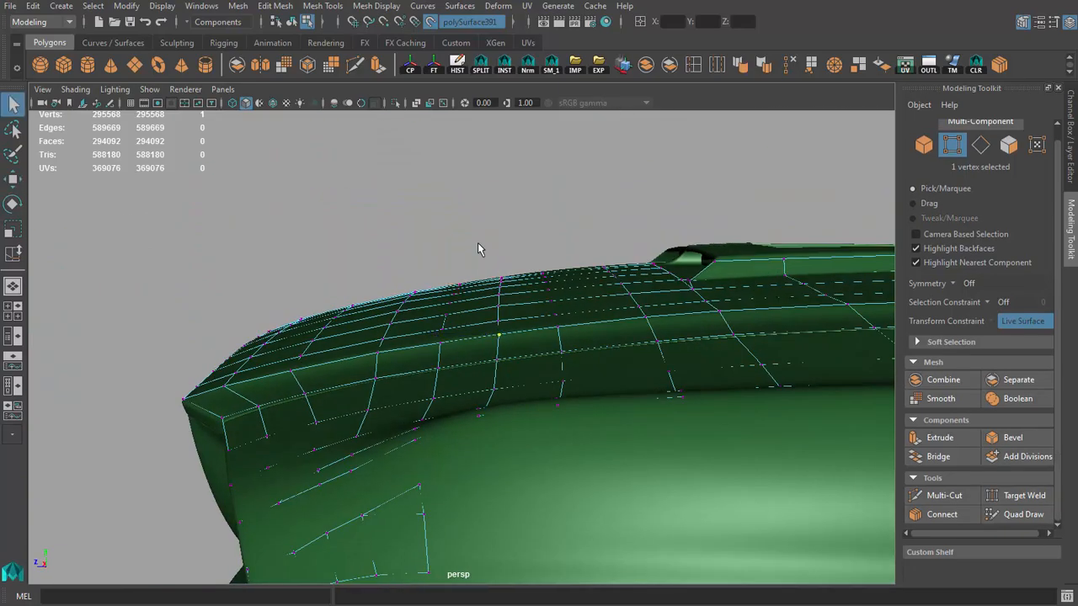
Step: Adjust the height of the crosswise vertex rows on the hood's front half to follow the body surface
left_click_drag(482, 251, 510, 312)
key("w")
left_click_drag(503, 233, 362, 290, "alt")
left_click_drag(352, 294, 374, 355)
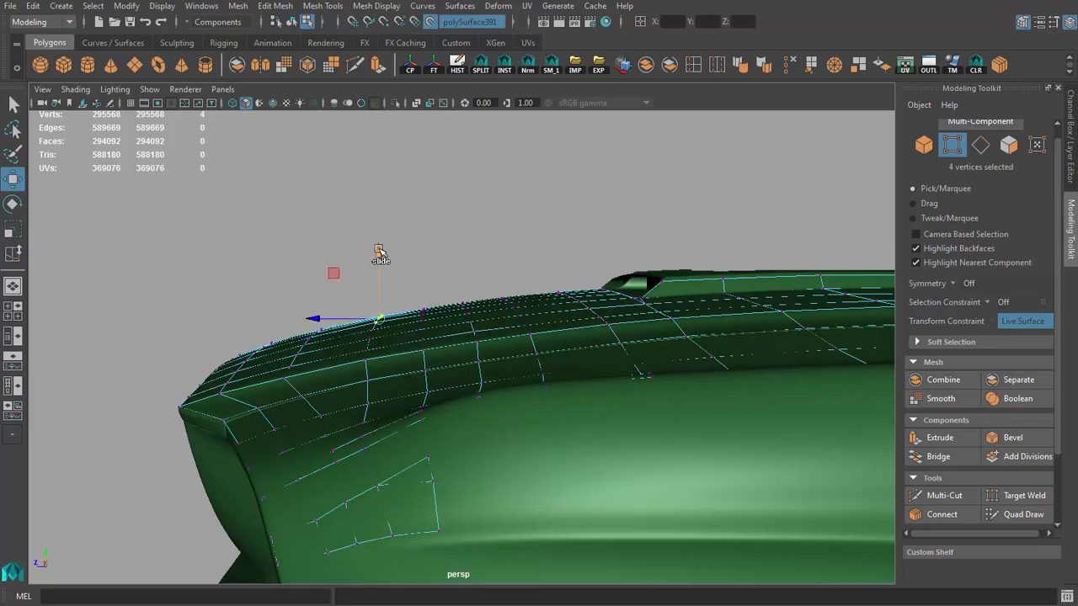
left_click_drag(379, 250, 379, 247)
left_click_drag(362, 282, 332, 299, "alt")
left_click_drag(305, 278, 335, 339)
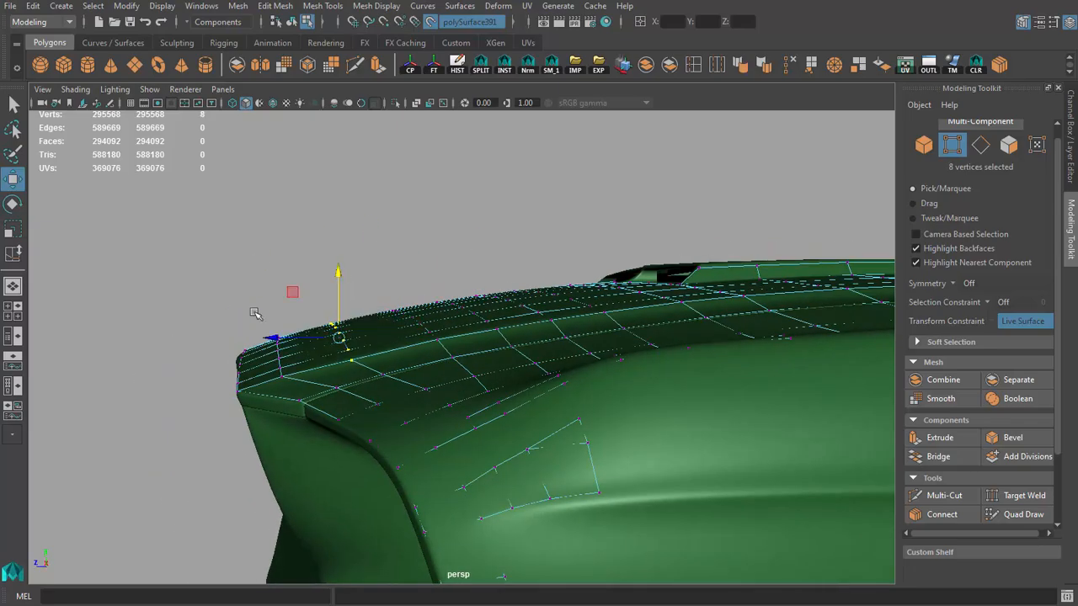
left_click_drag(255, 314, 395, 370)
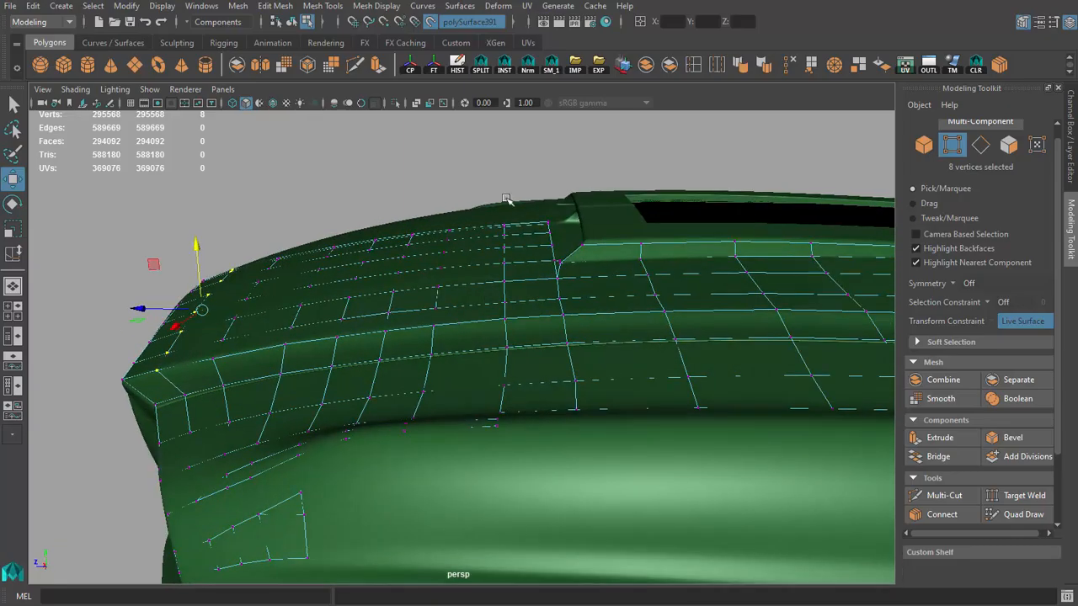
Step: Adjust the height of the crosswise vertex rows on the hood's rear half to follow the body surface
left_click_drag(504, 201, 452, 298, "alt")
left_click_drag(377, 215, 548, 390)
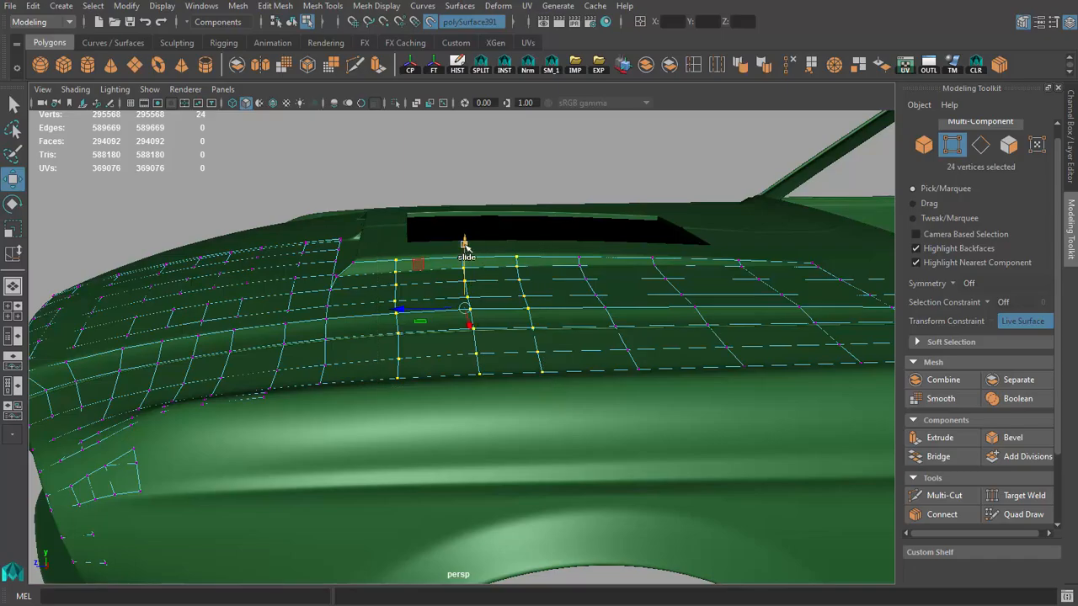
left_click_drag(467, 243, 468, 246)
left_click_drag(458, 301, 366, 274, "alt")
left_click_drag(414, 257, 531, 390)
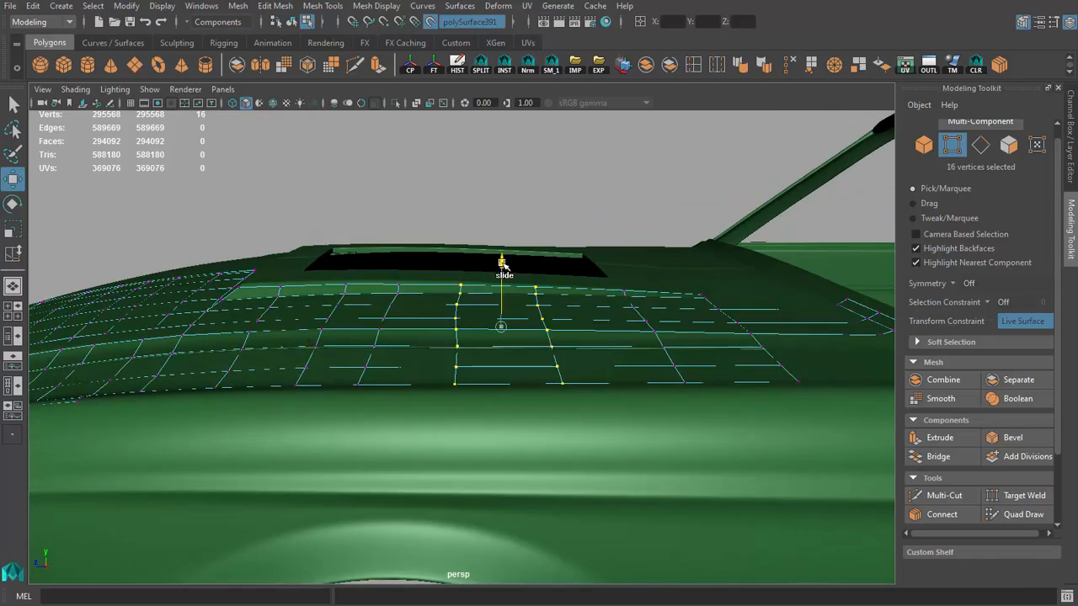
left_click_drag(583, 298, 479, 308, "alt")
Step: Leave vertex editing and use Quad Draw to build two long stacked quads from the lower headlight strip to the front wheel arch
key("F8")
key("q")
right_click_drag(480, 308, 426, 332, "alt")
left_click_drag(426, 331, 503, 375, "alt")
right_click_drag(503, 375, 564, 395, "alt")
left_click(1021, 514)
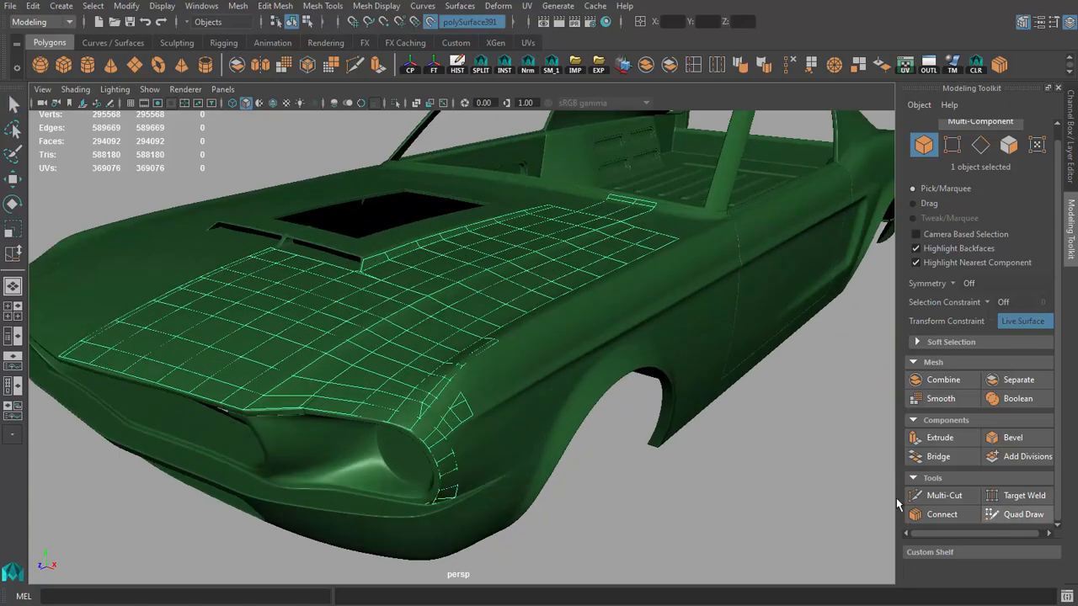
left_click_drag(517, 402, 419, 370, "alt")
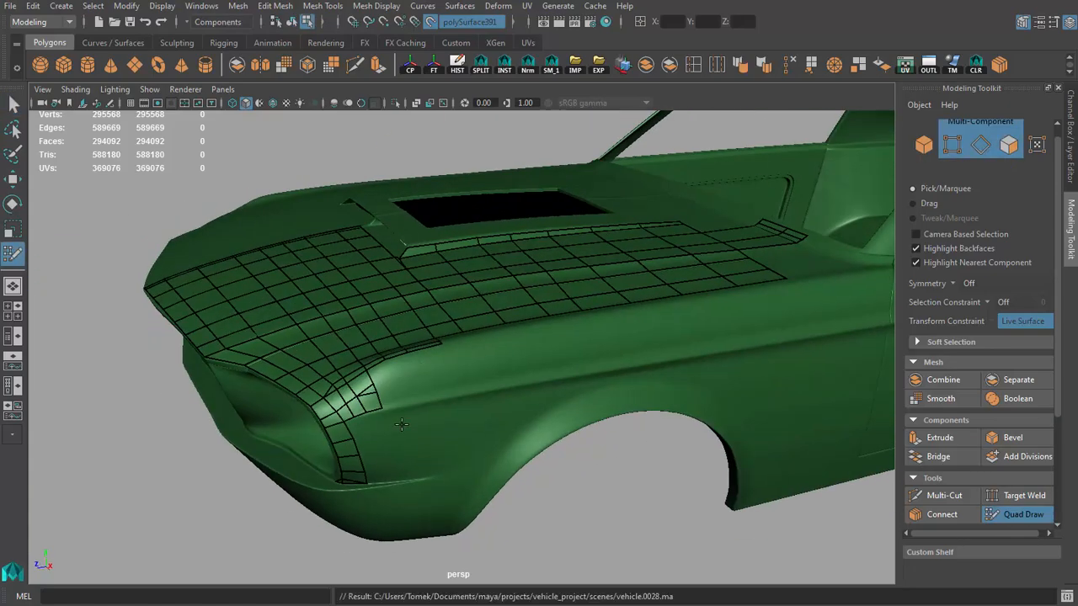
left_click_drag(401, 425, 454, 413, "alt")
right_click_drag(454, 412, 494, 400, "alt")
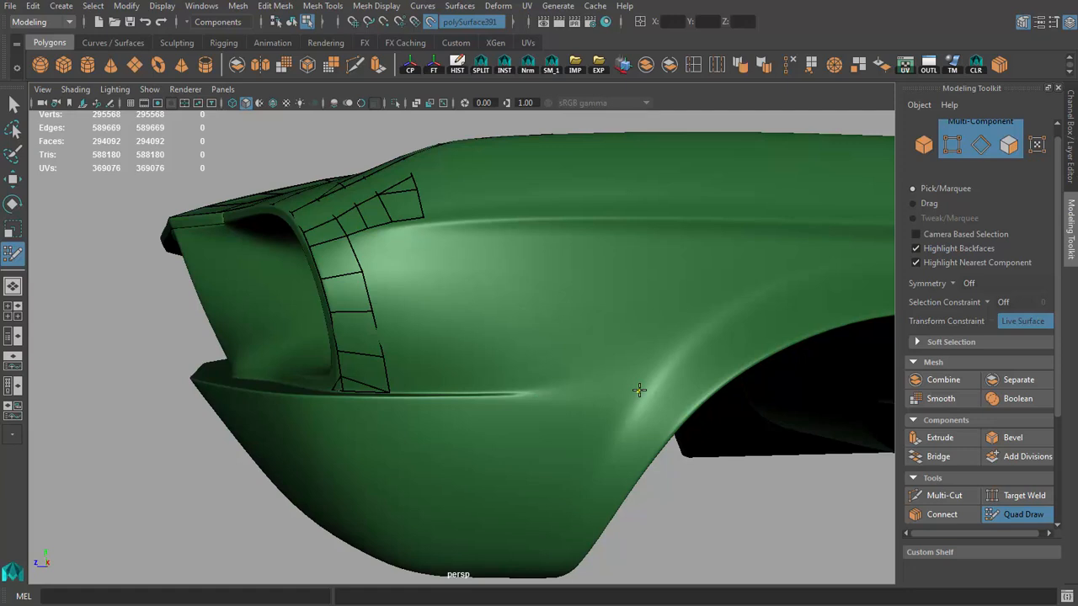
left_click(675, 350)
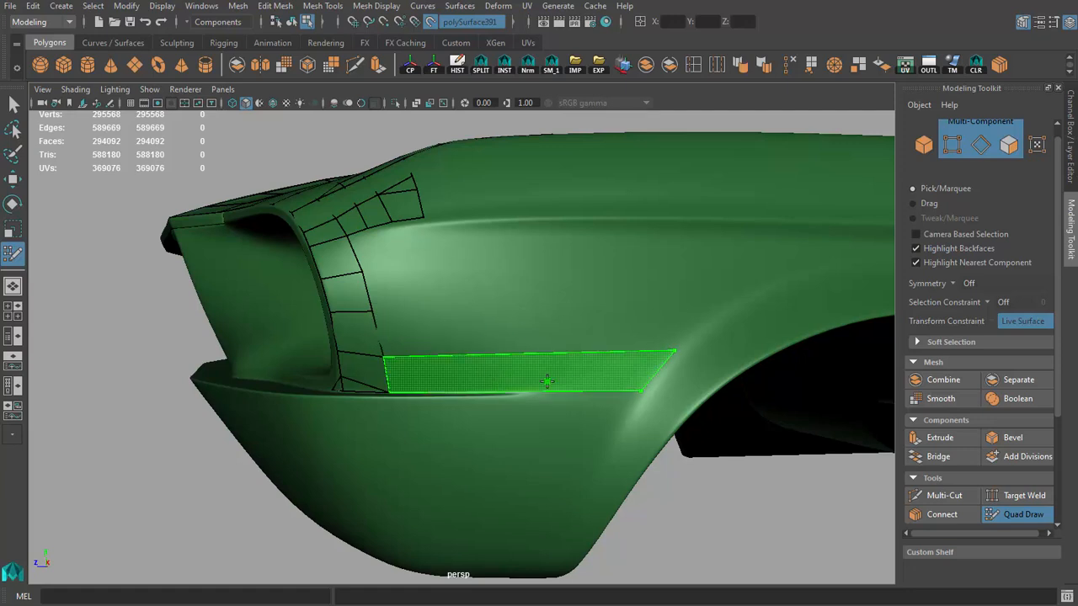
left_click(623, 371, "shift")
Step: Insert three vertical edge loops through the long quads between the headlight and the wheel arch
mouse_move(472, 322)
left_mouse_down("alt")
mouse_move(505, 351)
mouse_move(471, 382)
mouse_move(353, 406)
mouse_move(419, 404)
mouse_move(410, 341)
left_mouse_up("alt")
left_click(355, 407, "shift")
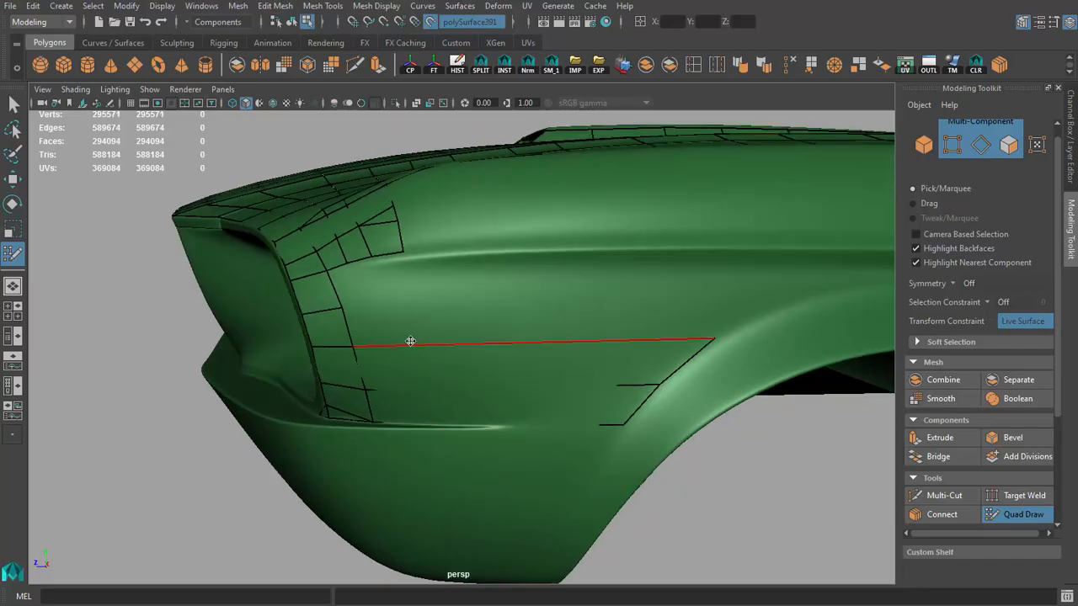
left_click(425, 342, "ctrl")
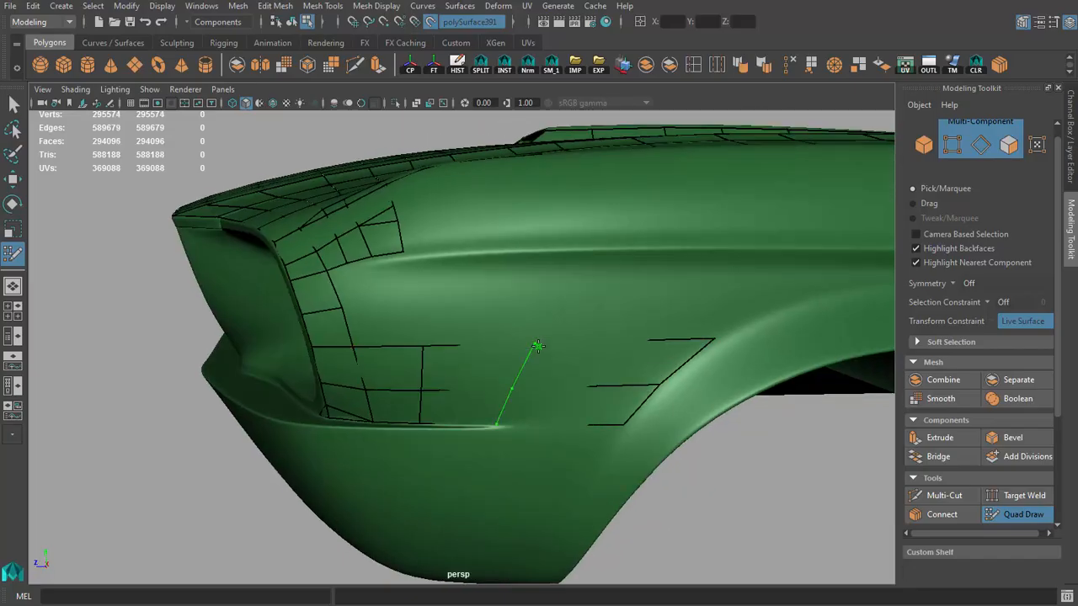
left_click(508, 340, "ctrl")
Step: Place pairs of Quad Draw points along the fender's upper side, from behind the headlight to the door gap
mouse_move(645, 373)
left_mouse_down("alt")
mouse_move(558, 380)
mouse_move(564, 339)
mouse_move(450, 351)
mouse_move(496, 387)
mouse_move(447, 399)
mouse_move(440, 378)
mouse_move(612, 374)
mouse_move(549, 298)
mouse_move(615, 312)
mouse_move(667, 305)
left_mouse_up("alt")
scroll(456, 371, "down", 3)
scroll(496, 387, "down", 6)
scroll(496, 387, "up", 5)
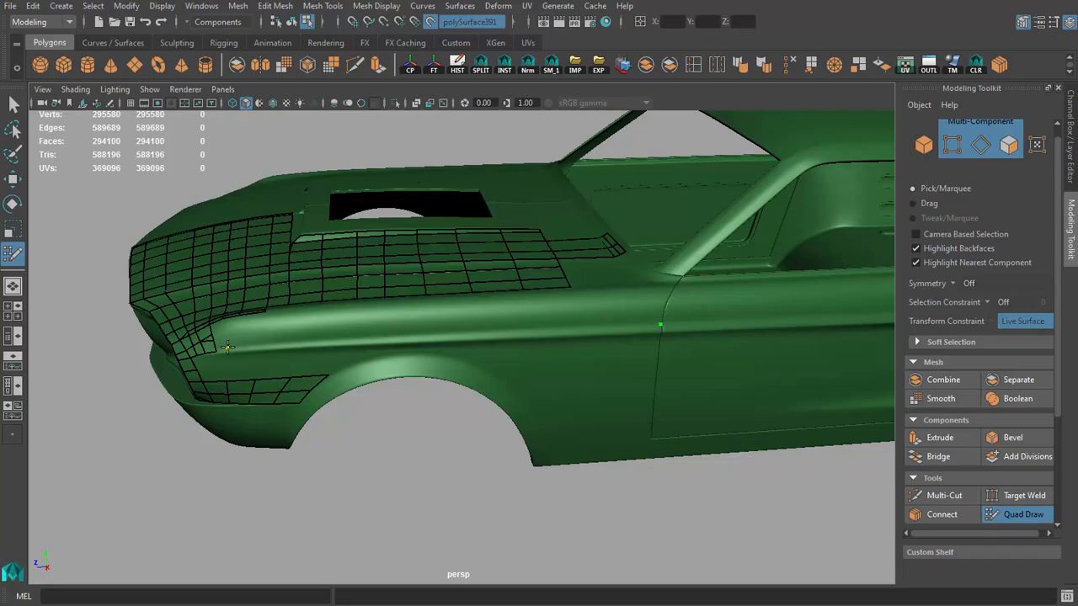
left_click_drag(579, 312, 485, 300, "alt")
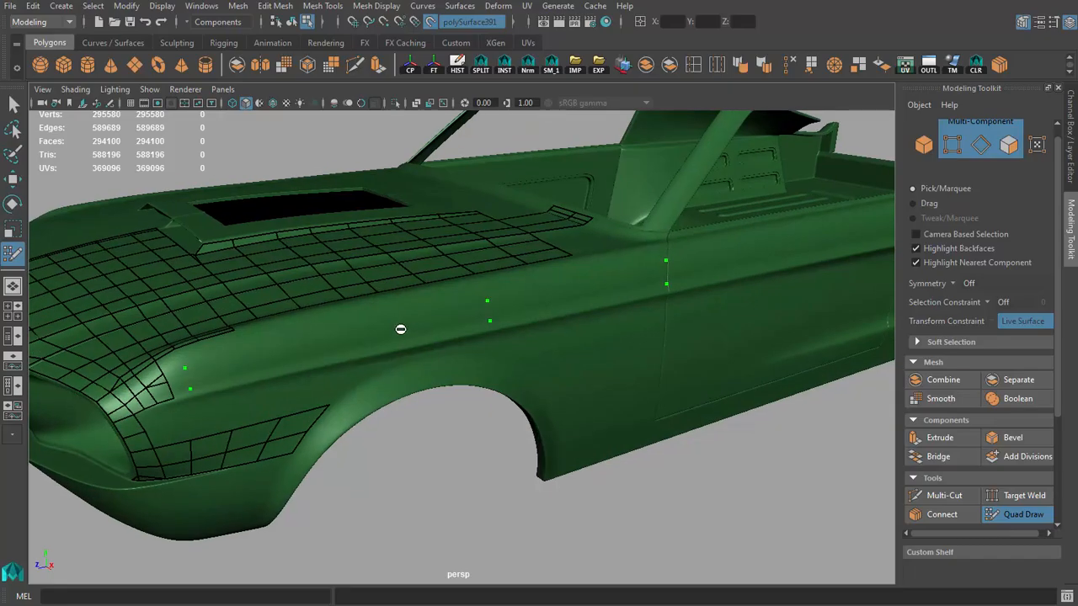
mouse_move(401, 329)
left_mouse_down("alt")
mouse_move(371, 310)
mouse_move(469, 281)
mouse_move(497, 334)
mouse_move(444, 351)
left_mouse_up("alt")
Step: Fill quads between the point pairs on the upper fender, ending at the door gap
left_click_drag(520, 344, 295, 291, "alt")
left_click_drag(299, 330, 376, 388, "alt")
left_click_drag(463, 379, 513, 359, "alt")
mouse_move(485, 401)
left_mouse_down("alt")
mouse_move(538, 334)
mouse_move(576, 254)
left_mouse_up("alt")
left_click(576, 251, "shift")
mouse_move(516, 284)
left_mouse_down("alt")
mouse_move(654, 237)
mouse_move(599, 289)
mouse_move(515, 275)
mouse_move(359, 275)
mouse_move(393, 303)
mouse_move(500, 257)
left_mouse_up("alt")
left_click(661, 250, "shift")
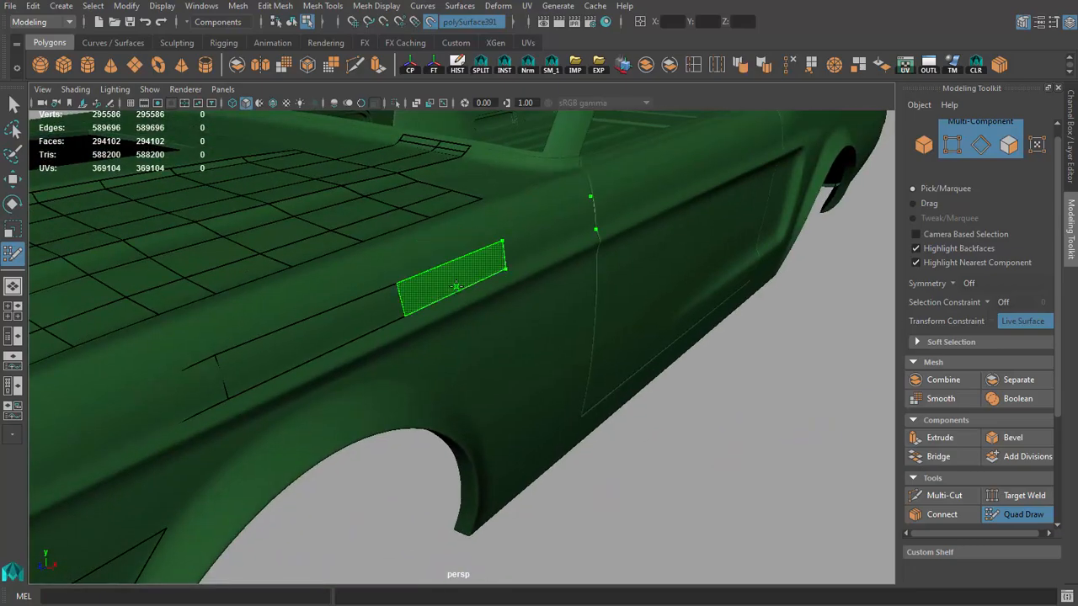
left_click(557, 229, "shift")
Step: Extend the upper fender strip forward with another quad toward the headlight
mouse_move(558, 229)
left_mouse_down("alt")
mouse_move(494, 193)
mouse_move(526, 310)
left_mouse_up("alt")
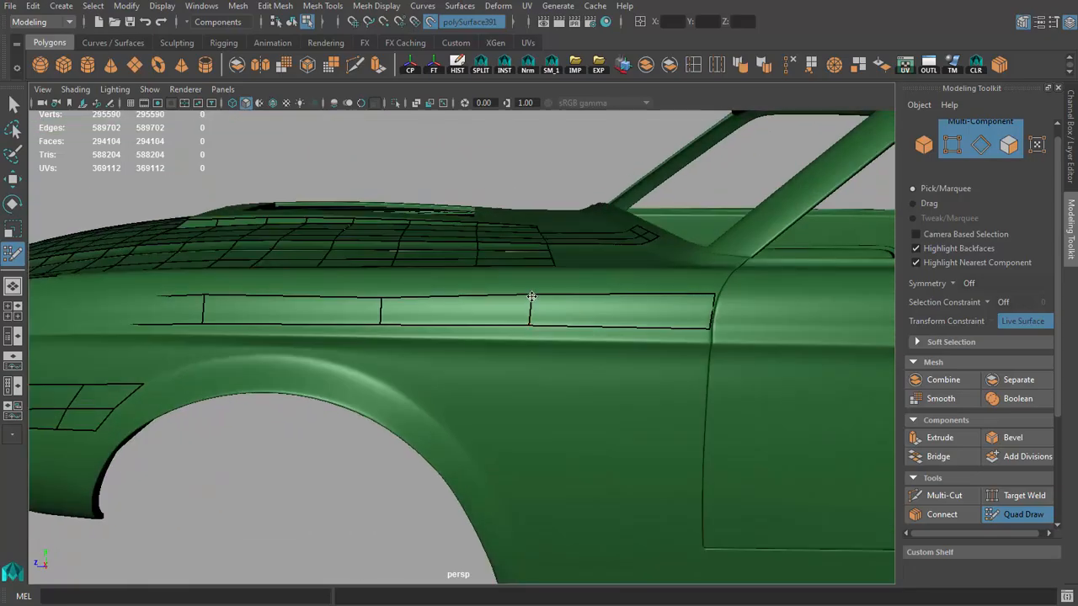
left_click_drag(383, 323, 500, 318, "alt")
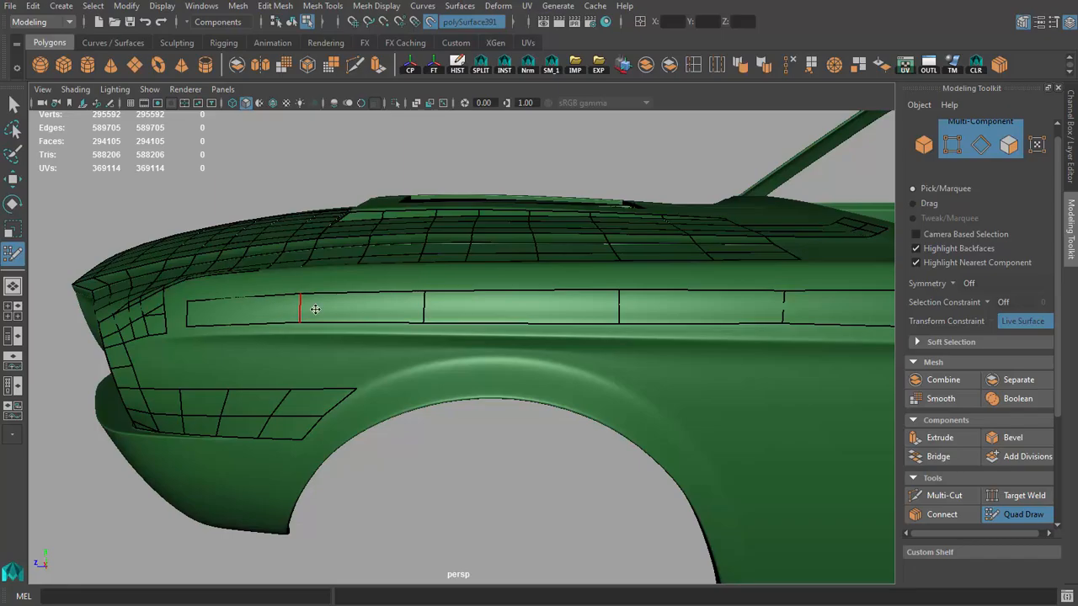
left_click_drag(315, 309, 410, 313, "alt")
right_click_drag(410, 313, 502, 329, "alt")
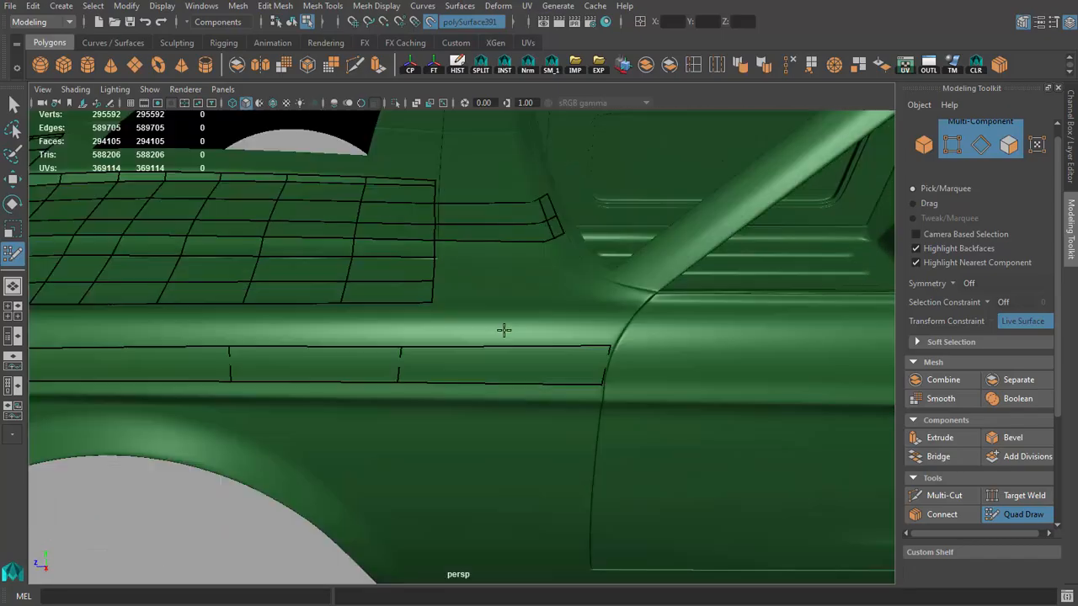
Step: Extend the fender strip's upper border into a second row of quads toward the hood
left_click_drag(503, 329, 440, 275, "alt")
right_click_drag(441, 274, 488, 357, "alt")
left_click_drag(508, 255, 509, 257)
mouse_move(509, 257)
left_mouse_down("alt")
mouse_move(402, 270)
mouse_move(378, 260)
mouse_move(503, 269)
left_mouse_up("alt")
right_click_drag(503, 269, 354, 305, "alt")
middle_click_drag(353, 305, 708, 273, "alt")
right_click_drag(543, 294, 471, 304, "alt")
left_click_drag(471, 305, 705, 329, "alt")
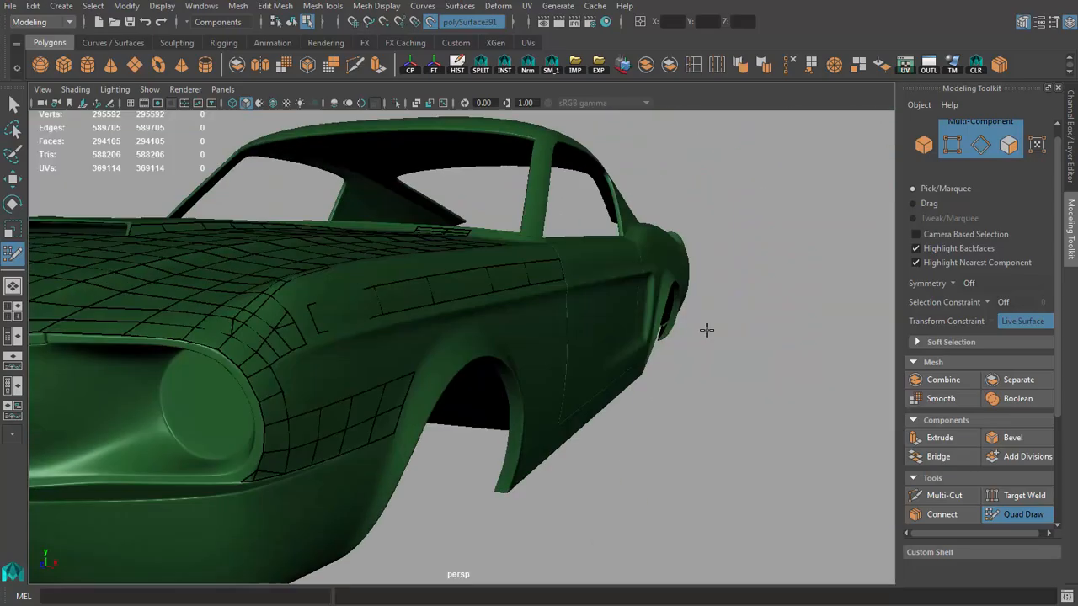
right_click_drag(404, 252, 475, 274, "alt")
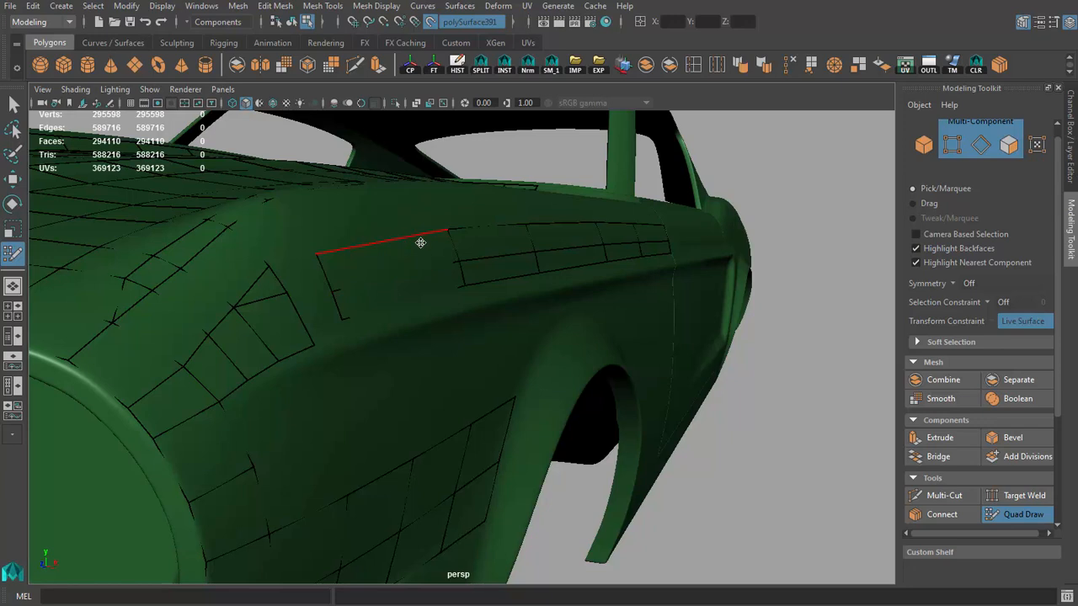
Step: Switch to vertex editing and move the new row's rear upper corner vertex beside the door gap
key("q")
left_click(424, 234)
mouse_move(619, 258)
left_mouse_down("alt")
mouse_move(657, 252)
mouse_move(544, 277)
mouse_move(558, 202)
left_mouse_up("alt")
key("w")
left_click_drag(611, 148, 324, 238, "alt")
key("q")
key("F9")
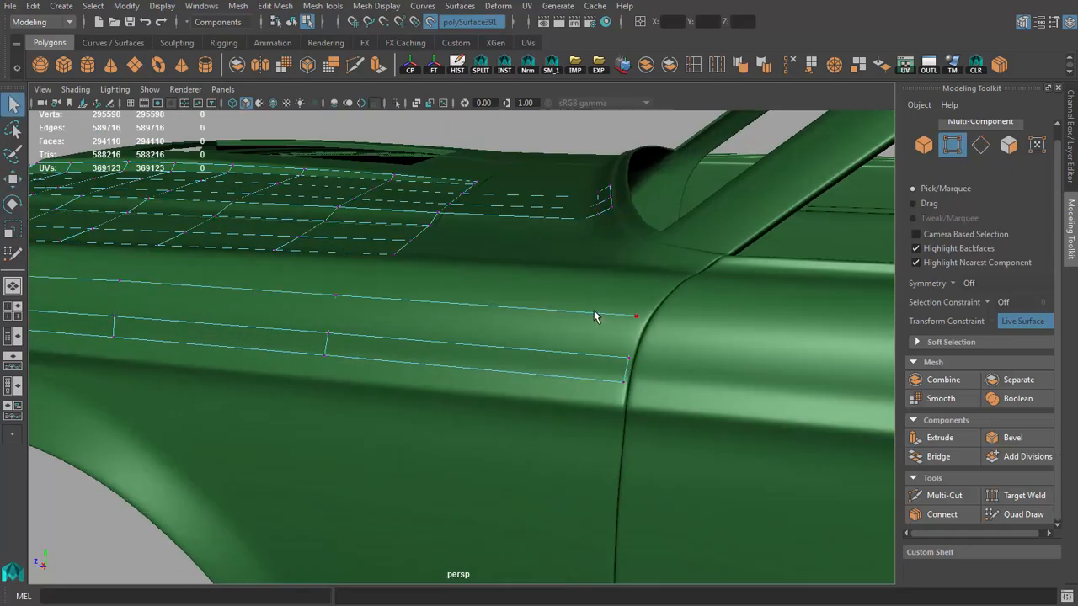
left_click(600, 315)
key("w")
left_click_drag(581, 315, 570, 314)
left_click_drag(570, 314, 473, 328, "alt")
Step: Slide the three-vertex columns of the fender strip along the car's length to even out their spacing
left_click_drag(473, 328, 494, 376)
left_click_drag(441, 361, 459, 368)
middle_click_drag(460, 368, 564, 372, "alt")
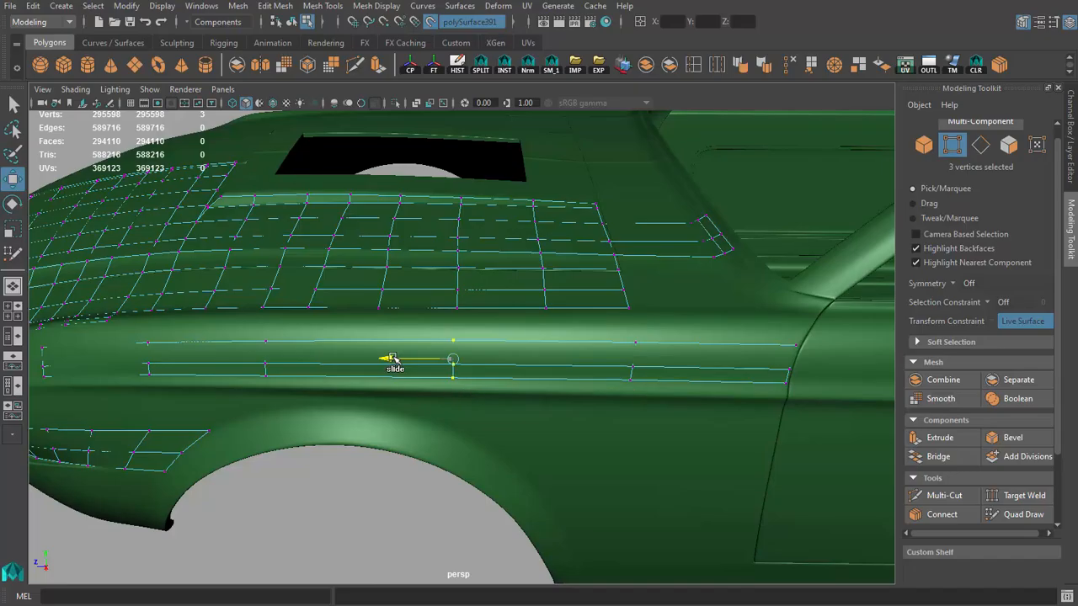
left_click_drag(392, 359, 486, 353, "alt")
left_click_drag(380, 359, 489, 345, "alt")
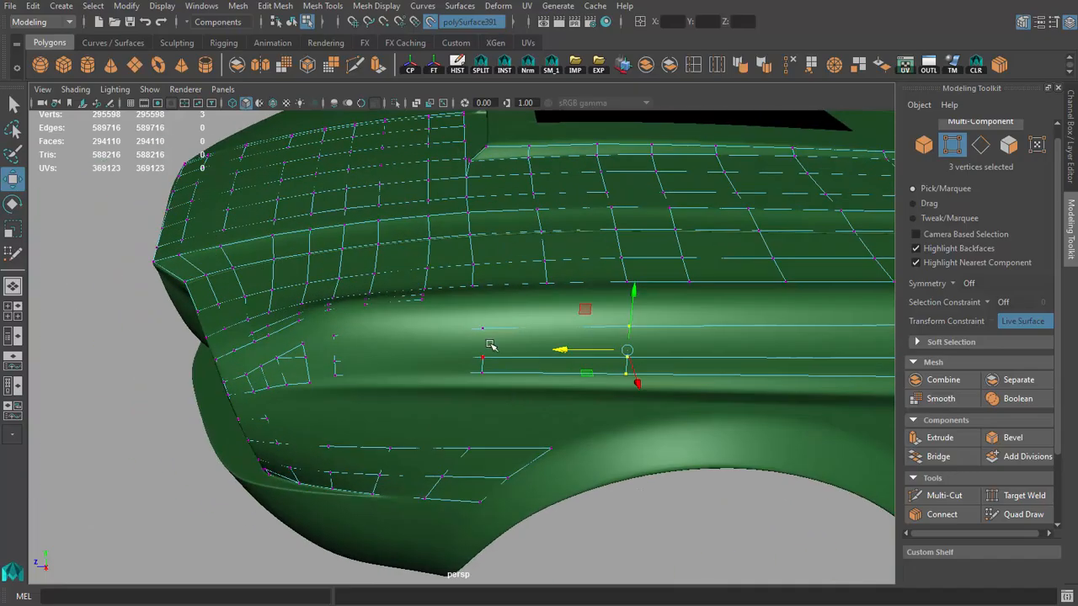
key("4")
key("6")
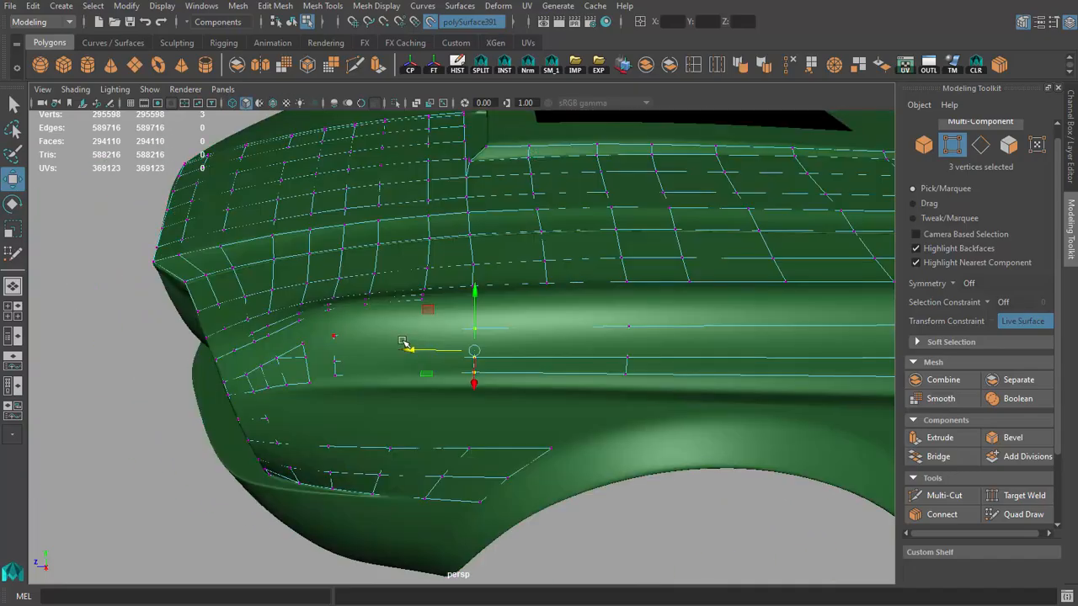
left_click_drag(404, 342, 561, 368, "alt")
Step: Return to Quad Draw and insert a crosswise edge loop in the front part of the fender strip
key("q")
key("F8")
scroll(539, 286, "down", 8)
left_click_drag(539, 286, 665, 312, "alt")
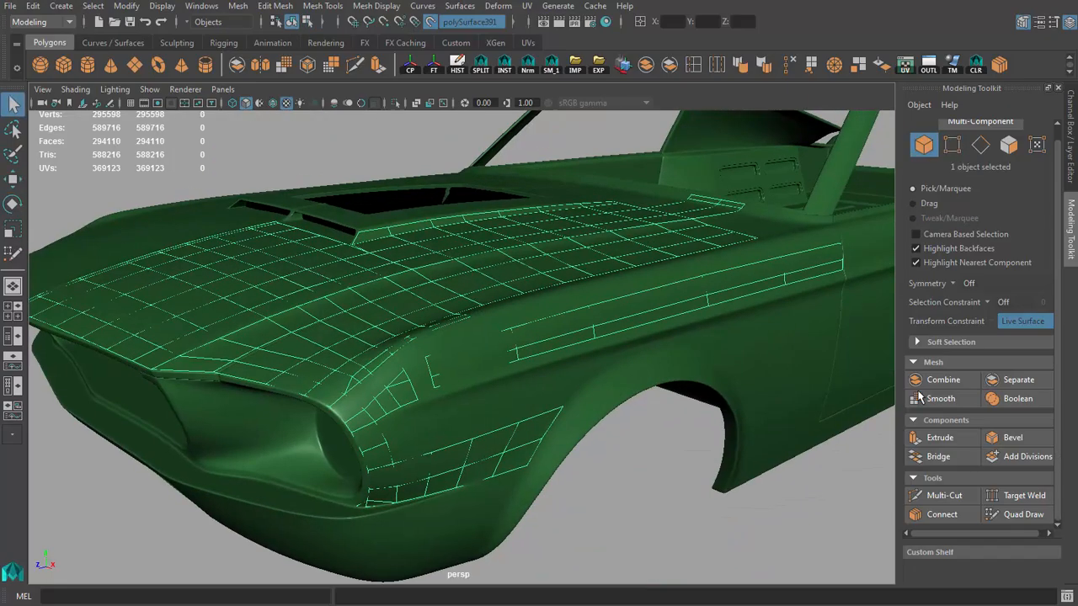
left_click(1021, 515)
scroll(512, 352, "up", 8)
mouse_move(606, 349)
left_mouse_down("alt")
mouse_move(512, 357)
mouse_move(446, 330)
left_mouse_up("alt")
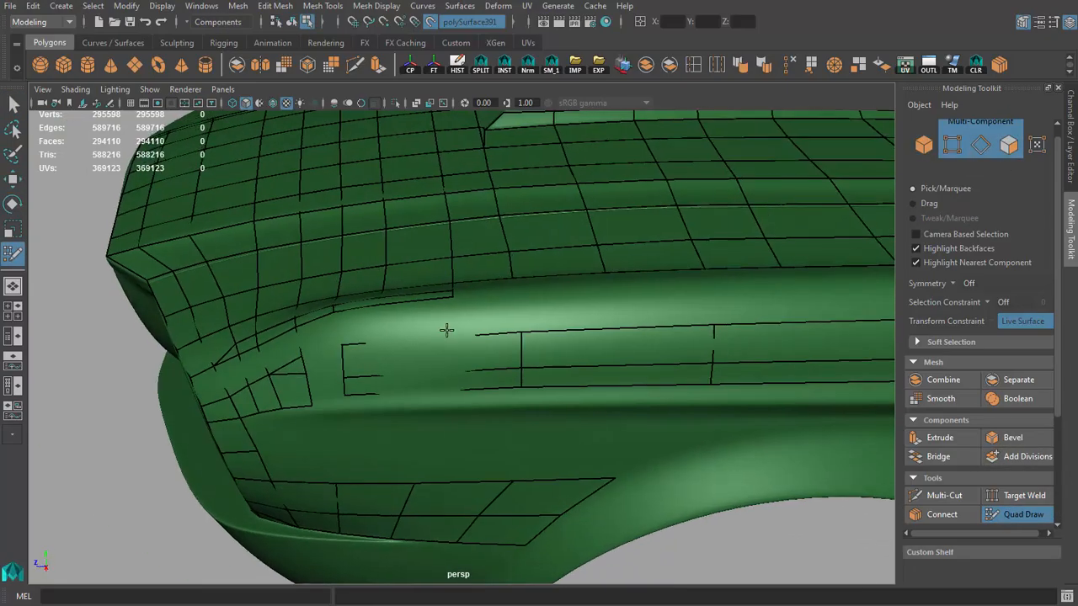
middle_click_drag(547, 324, 457, 340, "alt")
left_click_drag(457, 339, 528, 367, "alt")
left_click(520, 359, "ctrl")
Step: Insert further crosswise edge loops along the fender strip to match the hood's edge spacing
scroll(511, 347, "down", 5)
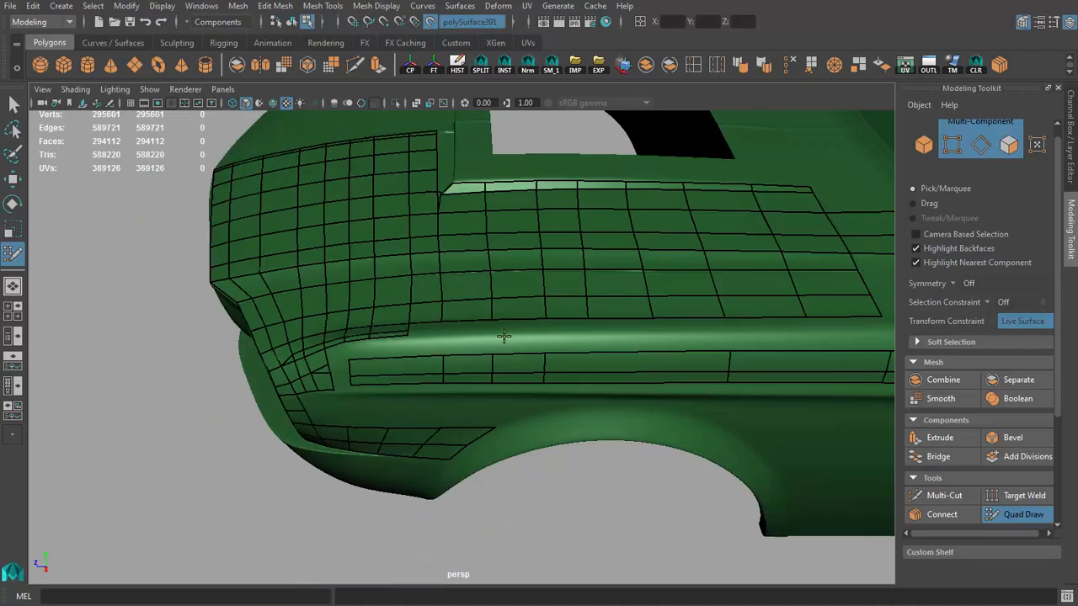
middle_click_drag(502, 337, 391, 324, "alt")
left_click_drag(447, 363, 548, 329, "alt")
left_click(517, 343, "ctrl")
left_click(549, 338, "ctrl")
left_click(542, 329, "ctrl")
Step: Fill the gap between the hood's side edge and the fender strip with a row of quads
scroll(481, 345, "down", 5)
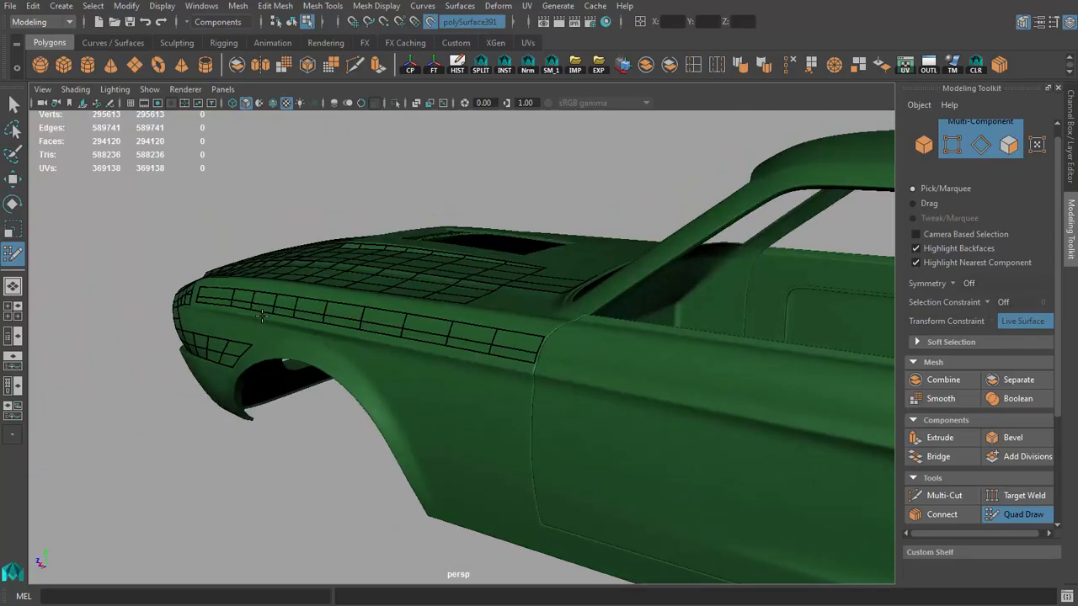
scroll(469, 353, "up", 5)
left_click(405, 312, "shift")
left_click(298, 309, "shift")
middle_click_drag(193, 314, 446, 339, "alt")
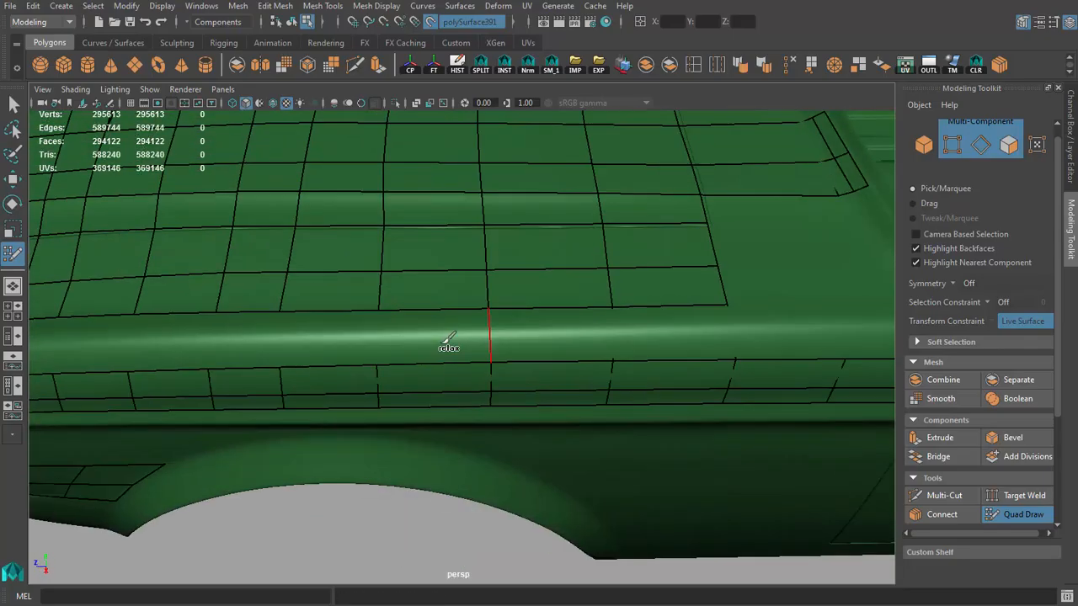
left_click(321, 335, "shift")
middle_click_drag(320, 335, 533, 362, "alt")
left_click(415, 360, "shift")
scroll(415, 360, "down", 4)
left_click_drag(415, 360, 493, 329, "alt")
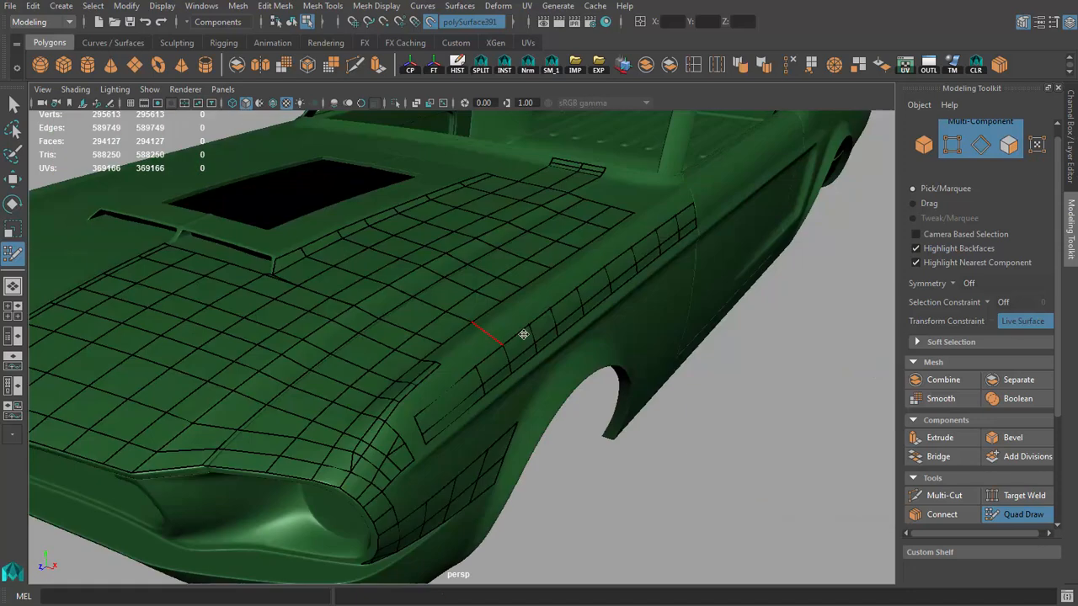
Step: Insert lengthwise edge loops through the quads joining the hood and fender, and fill more faces toward the front
scroll(496, 320, "up", 4)
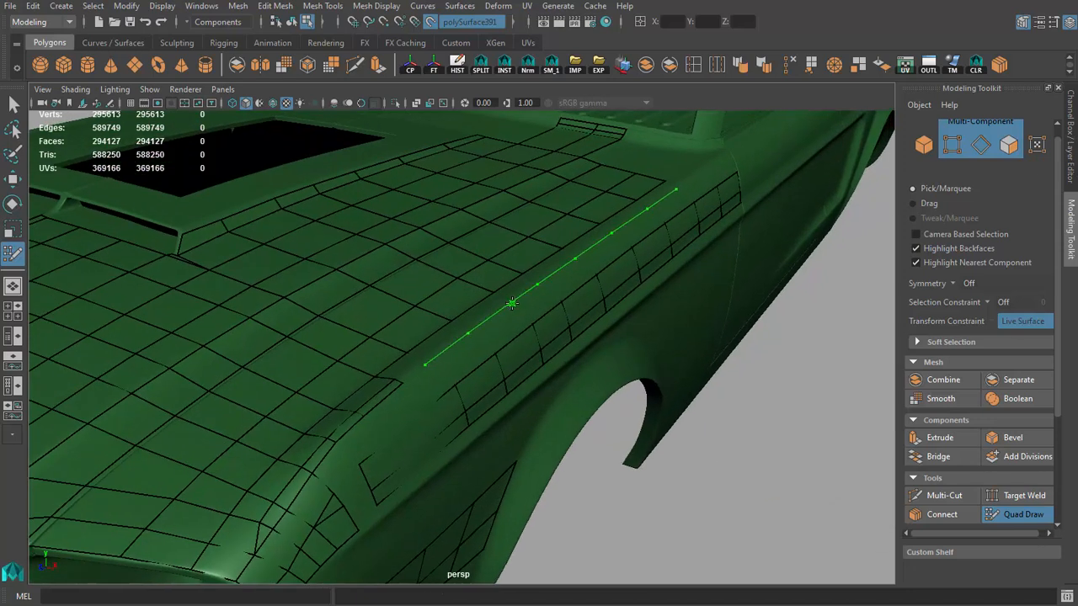
left_click(514, 304, "ctrl")
mouse_move(514, 304)
left_mouse_down("alt")
mouse_move(541, 303)
mouse_move(577, 326)
mouse_move(513, 308)
mouse_move(512, 295)
mouse_move(604, 303)
mouse_move(504, 362)
mouse_move(447, 332)
mouse_move(522, 310)
mouse_move(442, 353)
mouse_move(523, 362)
mouse_move(512, 329)
mouse_move(467, 298)
mouse_move(556, 316)
mouse_move(686, 319)
mouse_move(337, 298)
mouse_move(443, 312)
mouse_move(615, 281)
mouse_move(615, 322)
left_mouse_up("alt")
scroll(577, 327, "up", 3)
key("ctrl+z")
left_click(539, 314, "ctrl")
left_click(499, 298, "ctrl")
left_click(531, 286, "ctrl")
left_click(555, 366, "shift")
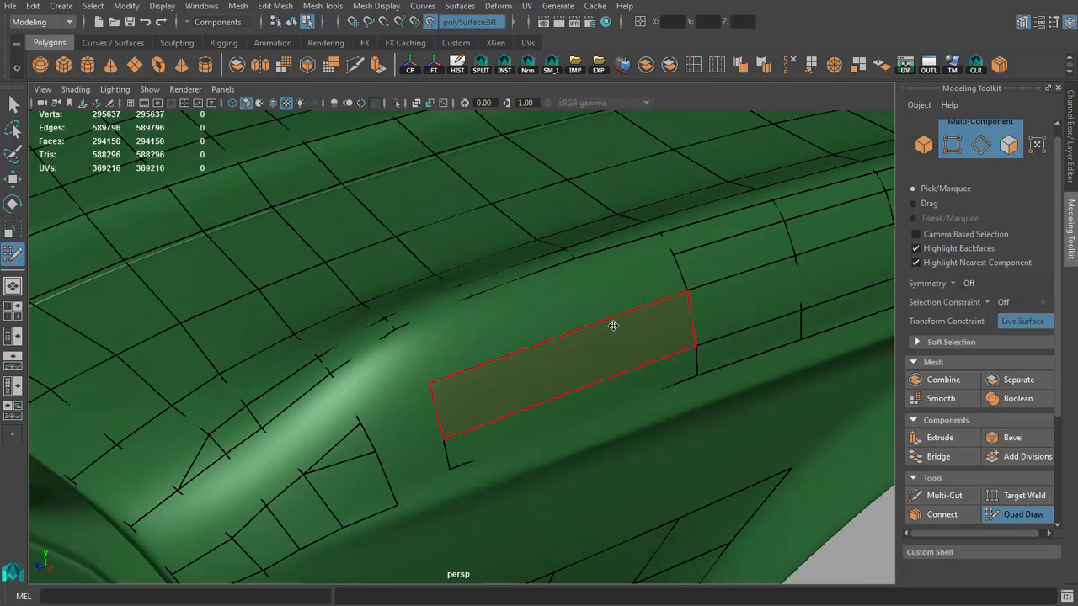
Step: Insert two crosswise edge loops at the front end of the fender strip
mouse_move(665, 278)
left_mouse_down("alt")
mouse_move(345, 362)
mouse_move(378, 382)
left_mouse_up("alt")
left_click(464, 371, "ctrl")
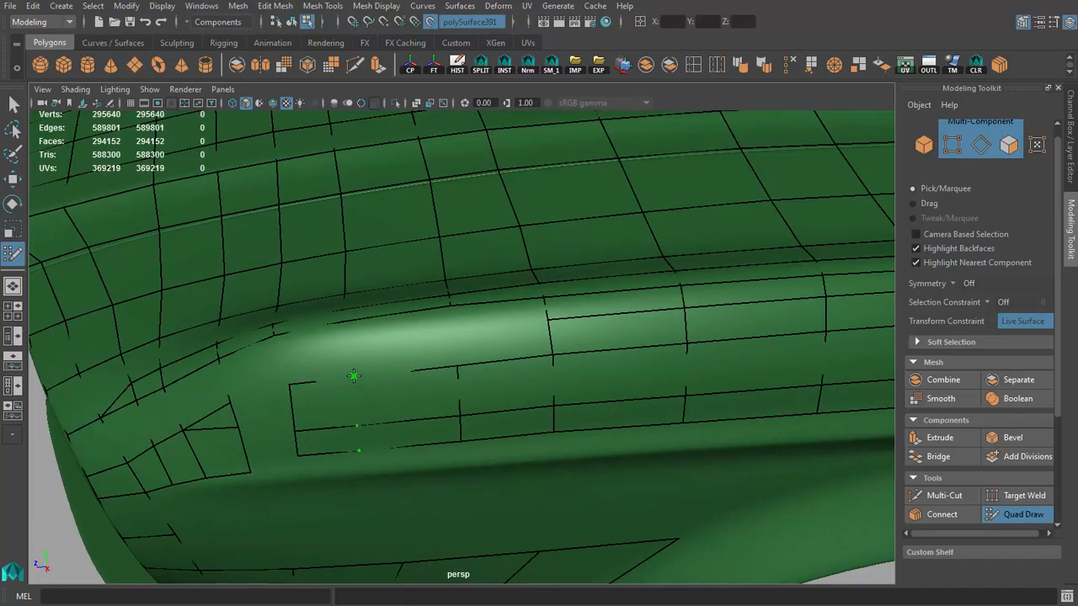
left_click(402, 341, "shift")
Step: In wireframe display, fill the gap between the front of the fender strip and the quads around the headlight
mouse_move(454, 337)
left_mouse_down("alt")
mouse_move(280, 257)
mouse_move(476, 312)
left_mouse_up("alt")
key("4")
left_click(309, 337, "shift")
left_click_drag(310, 337, 339, 340, "alt")
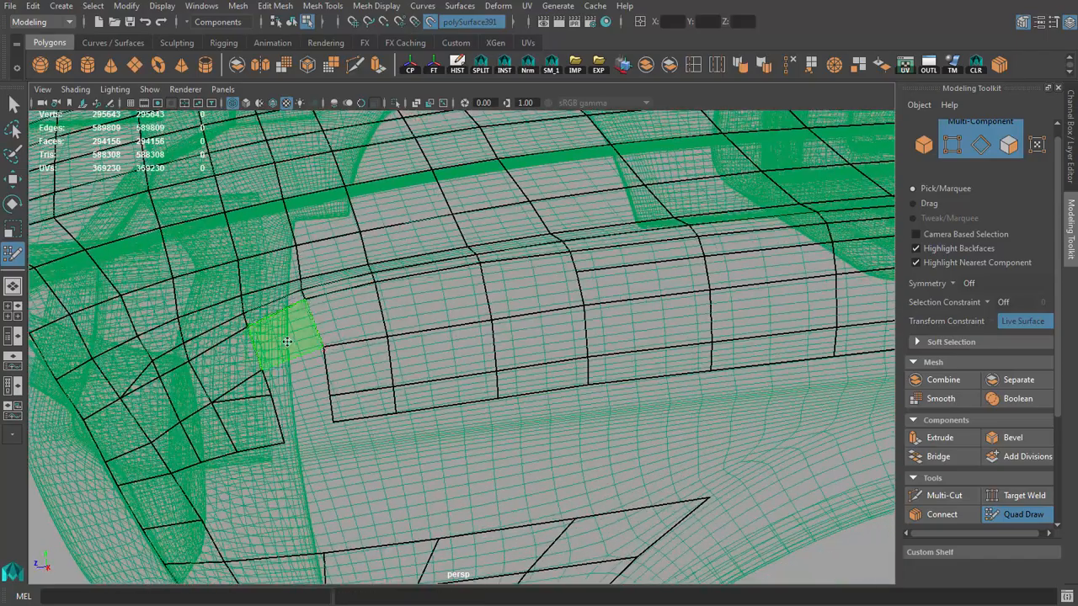
left_click(288, 339, "shift")
left_click(297, 375, "shift")
left_click(308, 413, "shift")
Step: Insert another edge loop lengthwise through the front fender quads above the headlight and fill the remaining hole
left_click_drag(425, 378, 478, 357, "alt")
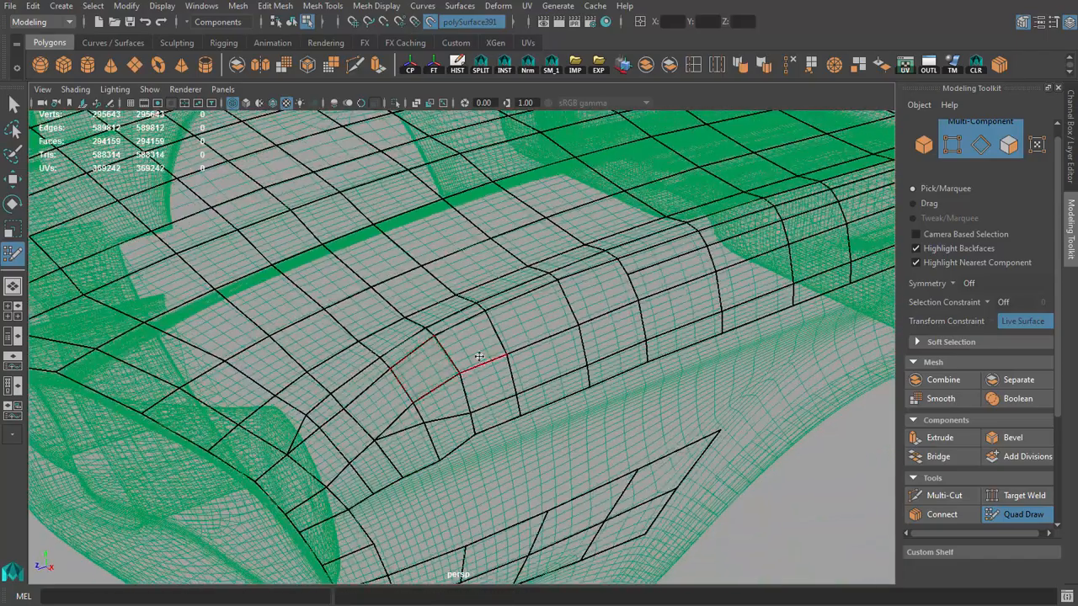
left_click(500, 328, "ctrl")
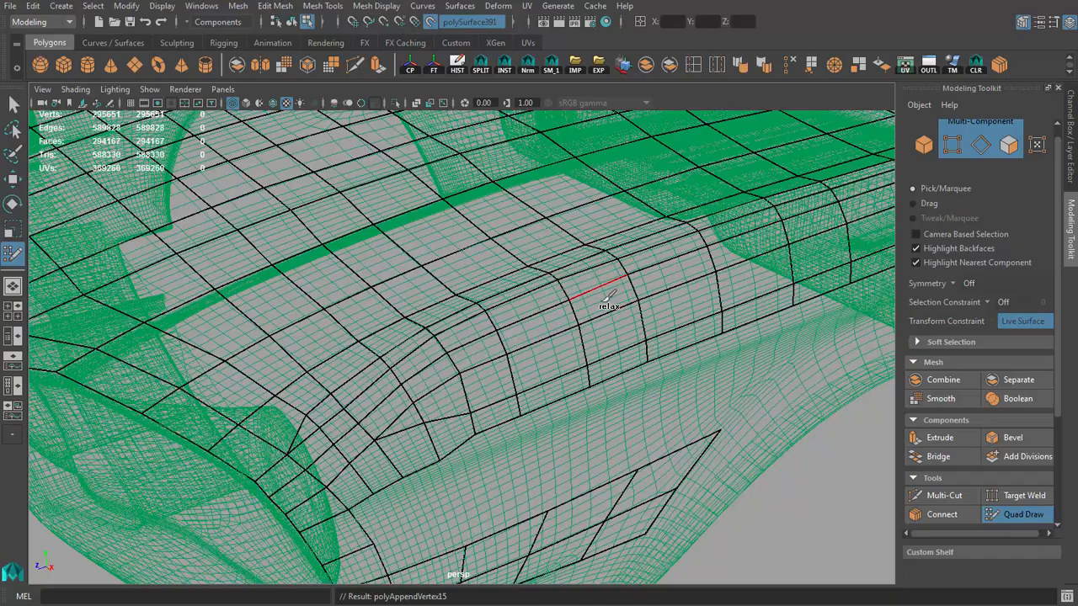
left_click_drag(547, 341, 541, 312, "alt")
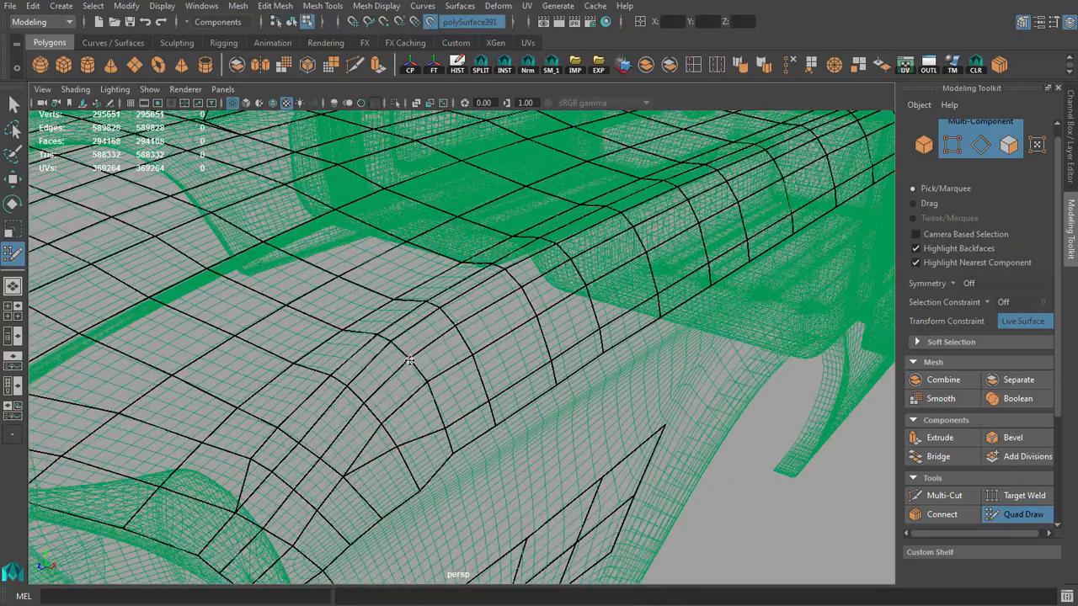
left_click_drag(426, 385, 524, 281, "alt")
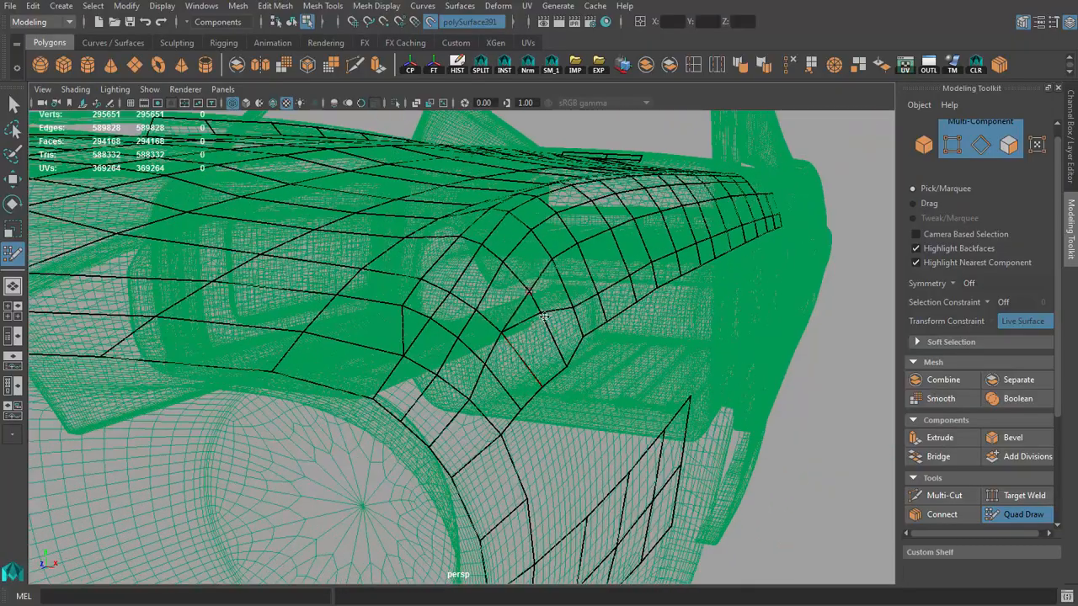
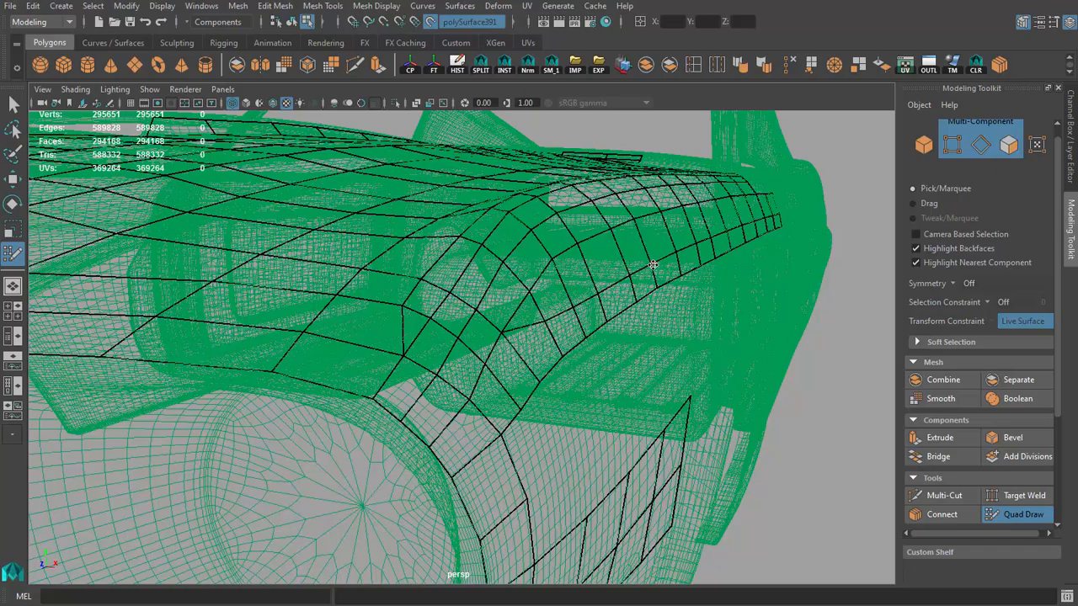
Step: Switch to shaded display and examine the new quads around the headlight and along the fender
mouse_move(542, 369)
left_mouse_down("alt")
mouse_move(378, 310)
mouse_move(320, 312)
left_mouse_up("alt")
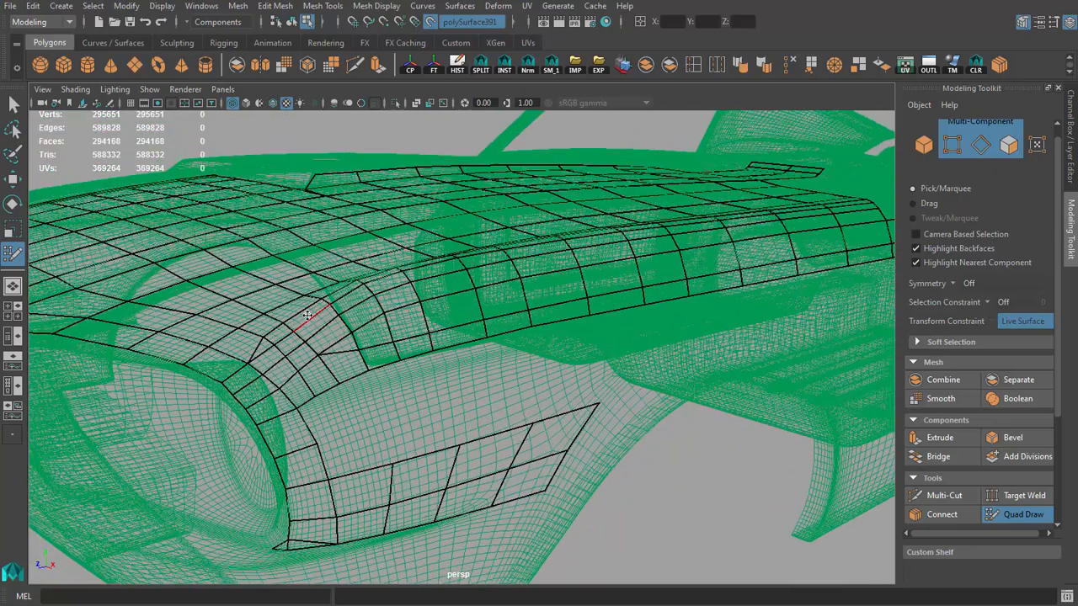
key("5")
right_click_drag(320, 312, 281, 334, "alt")
mouse_move(281, 335)
left_mouse_down("alt")
mouse_move(382, 314)
mouse_move(544, 336)
mouse_move(410, 317)
left_mouse_up("alt")
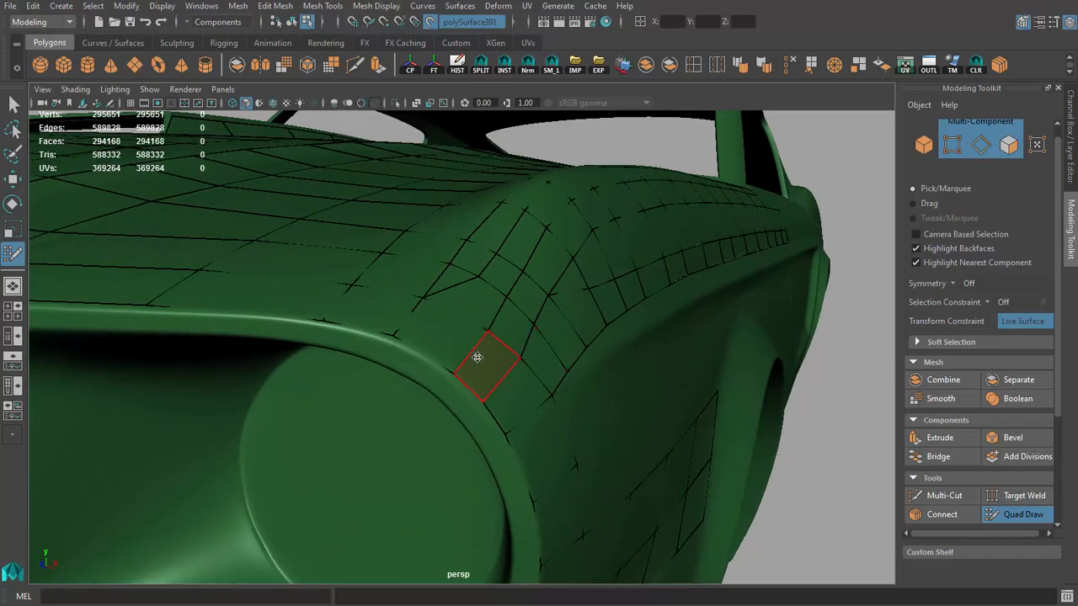
left_click_drag(466, 351, 438, 329, "alt")
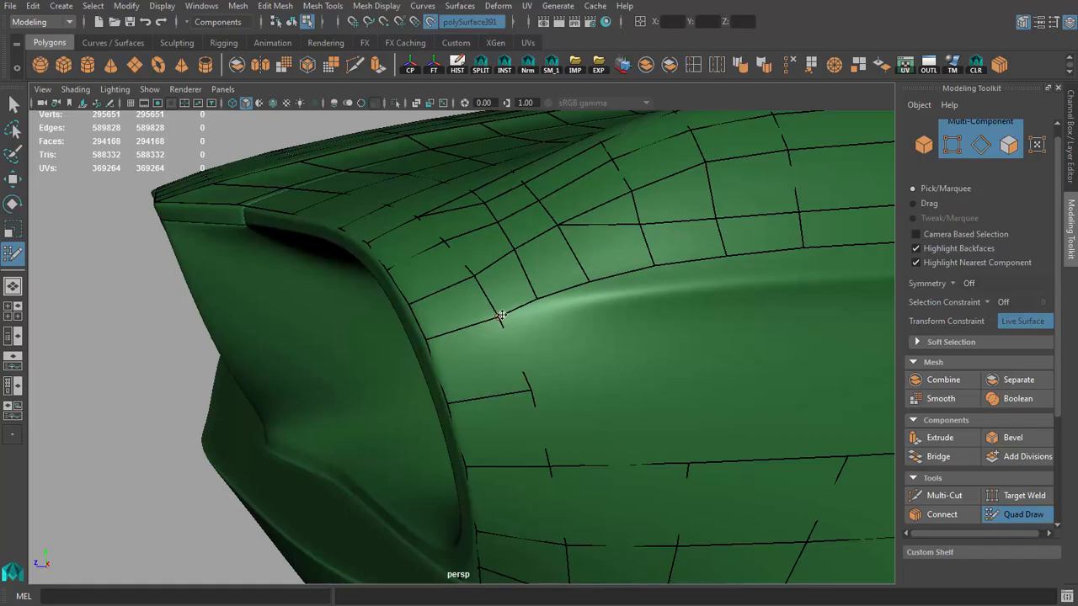
mouse_move(429, 298)
left_mouse_down("alt")
mouse_move(454, 312)
mouse_move(454, 328)
left_mouse_up("alt")
mouse_move(477, 373)
left_mouse_down("alt")
mouse_move(494, 308)
mouse_move(505, 332)
mouse_move(445, 307)
mouse_move(446, 295)
mouse_move(494, 308)
mouse_move(548, 353)
mouse_move(644, 386)
mouse_move(570, 389)
mouse_move(529, 351)
mouse_move(508, 368)
left_mouse_up("alt")
scroll(617, 356, "down", 3)
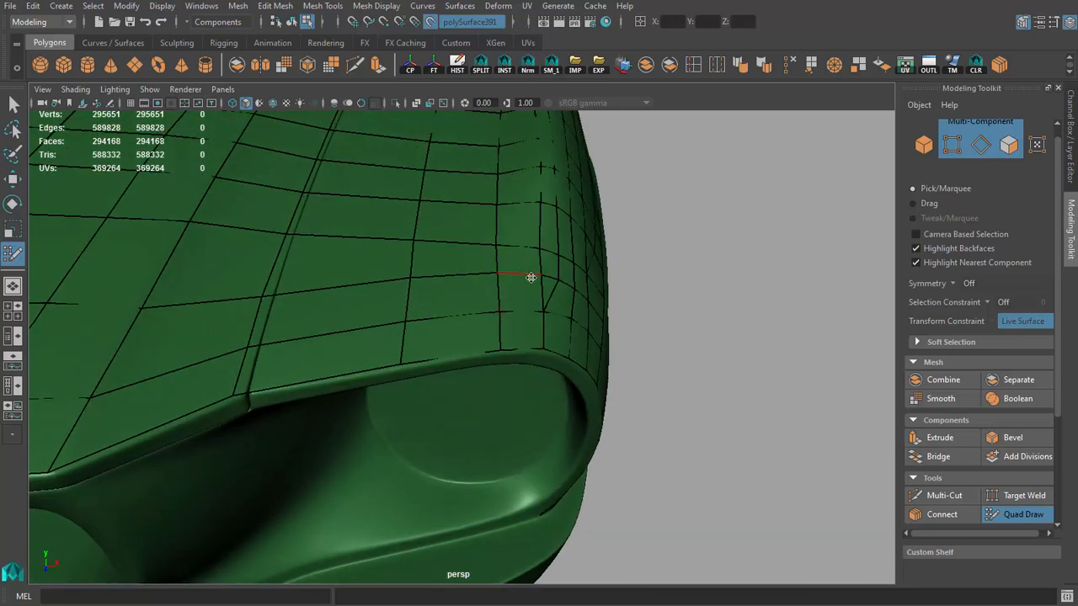
scroll(532, 277, "down", 6)
left_click_drag(560, 294, 287, 266, "alt")
scroll(413, 301, "up", 4)
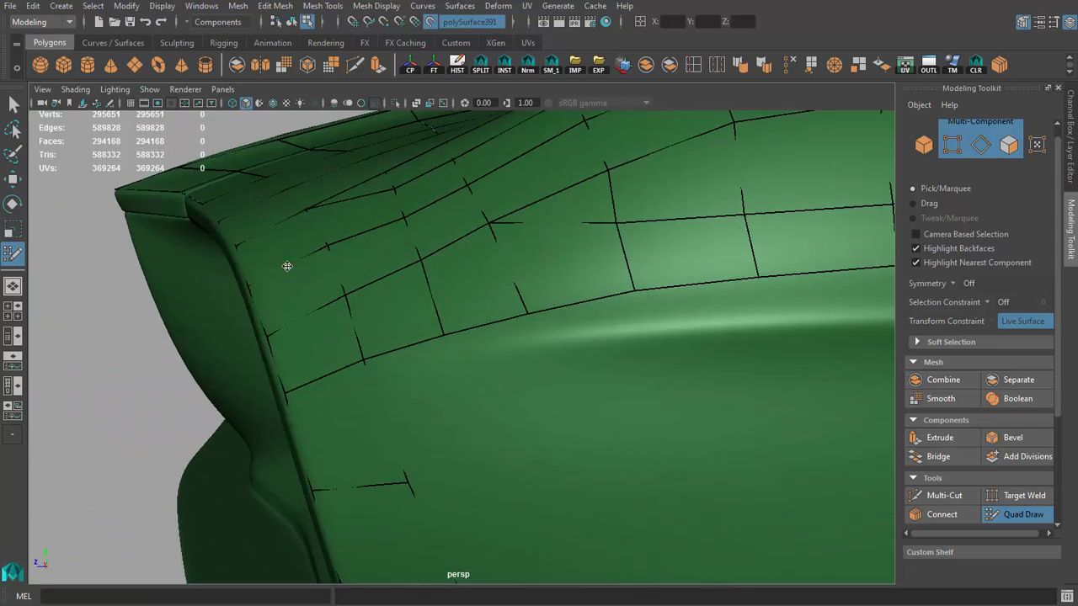
scroll(335, 370, "down", 4)
mouse_move(336, 370)
left_mouse_down("alt")
mouse_move(483, 334)
mouse_move(446, 334)
mouse_move(453, 363)
mouse_move(501, 367)
left_mouse_up("alt")
Step: Restart Quad Draw and check the mesh flow along the hood edge and over the fender
key("q")
scroll(495, 324, "down", 2)
key("4")
key("5")
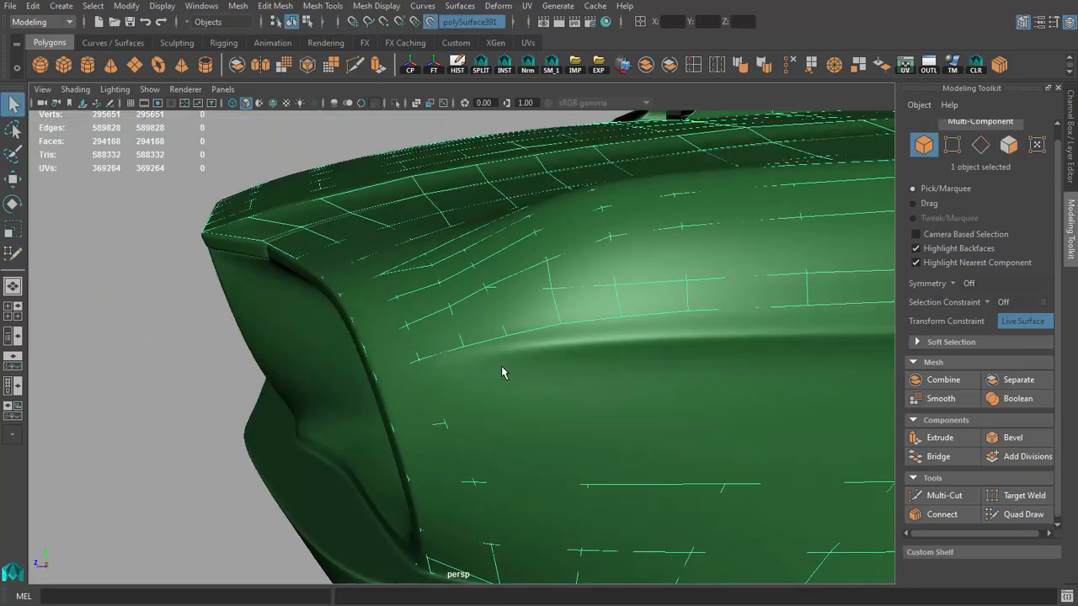
left_click(1018, 514)
scroll(373, 349, "up", 4)
left_click_drag(373, 348, 408, 343, "alt")
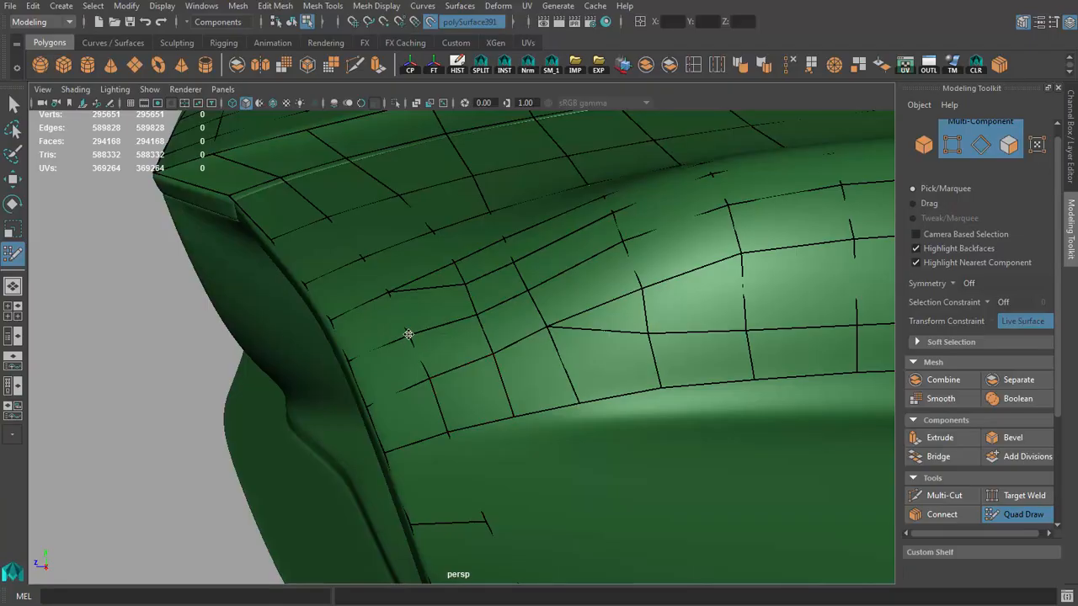
mouse_move(429, 380)
left_mouse_down("alt")
mouse_move(472, 339)
mouse_move(531, 365)
mouse_move(556, 402)
mouse_move(304, 308)
mouse_move(487, 315)
mouse_move(498, 360)
mouse_move(570, 356)
mouse_move(602, 370)
mouse_move(488, 320)
mouse_move(484, 358)
mouse_move(448, 353)
left_mouse_up("alt")
scroll(556, 402, "down", 4)
scroll(487, 316, "down", 4)
scroll(570, 356, "up", 5)
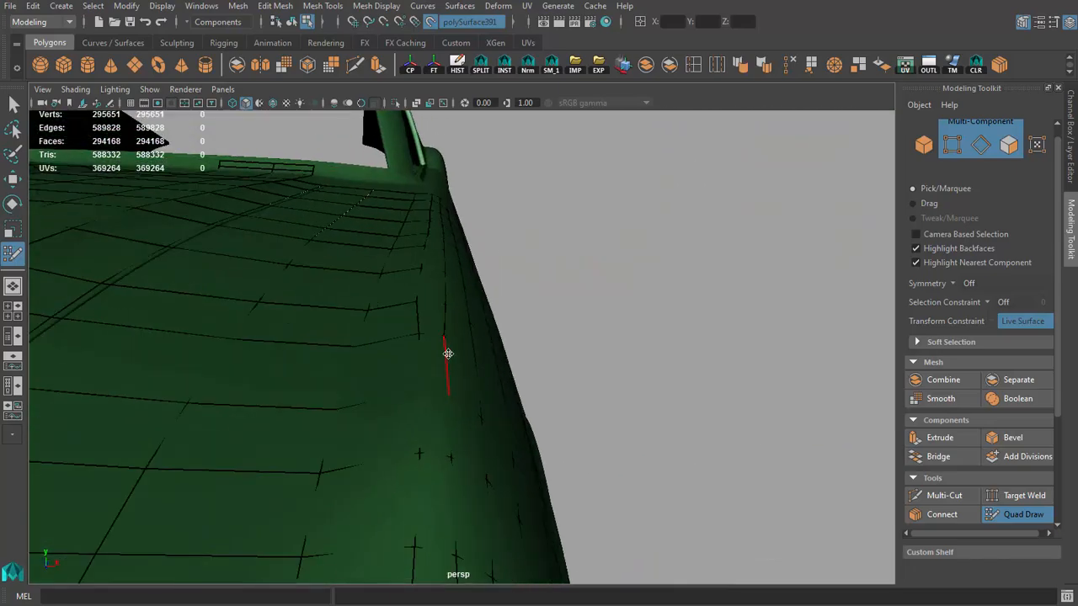
left_click_drag(424, 273, 438, 331, "alt")
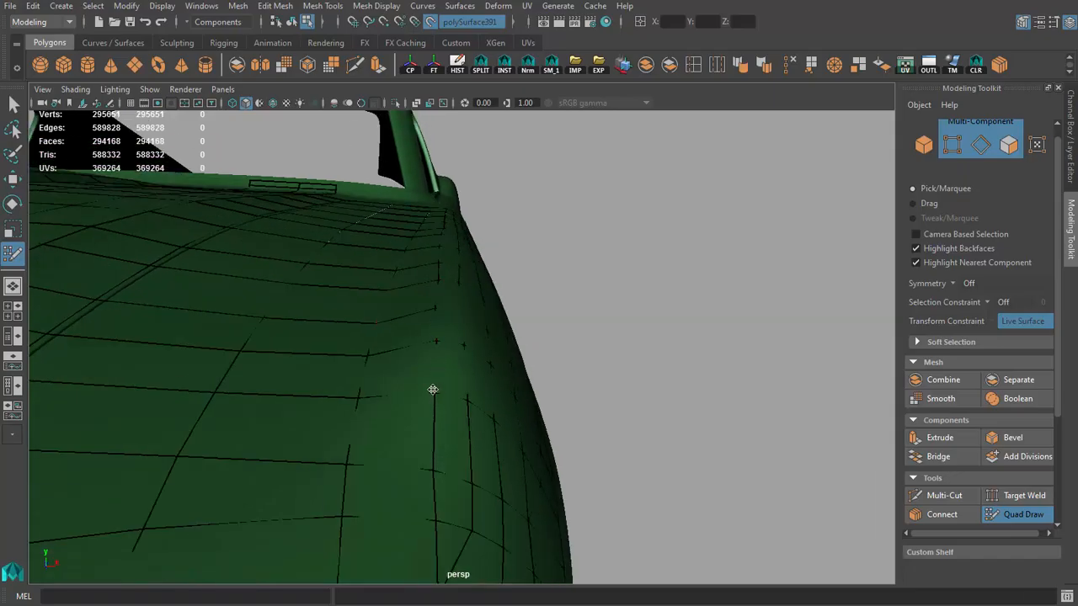
left_click_drag(432, 389, 433, 317, "alt")
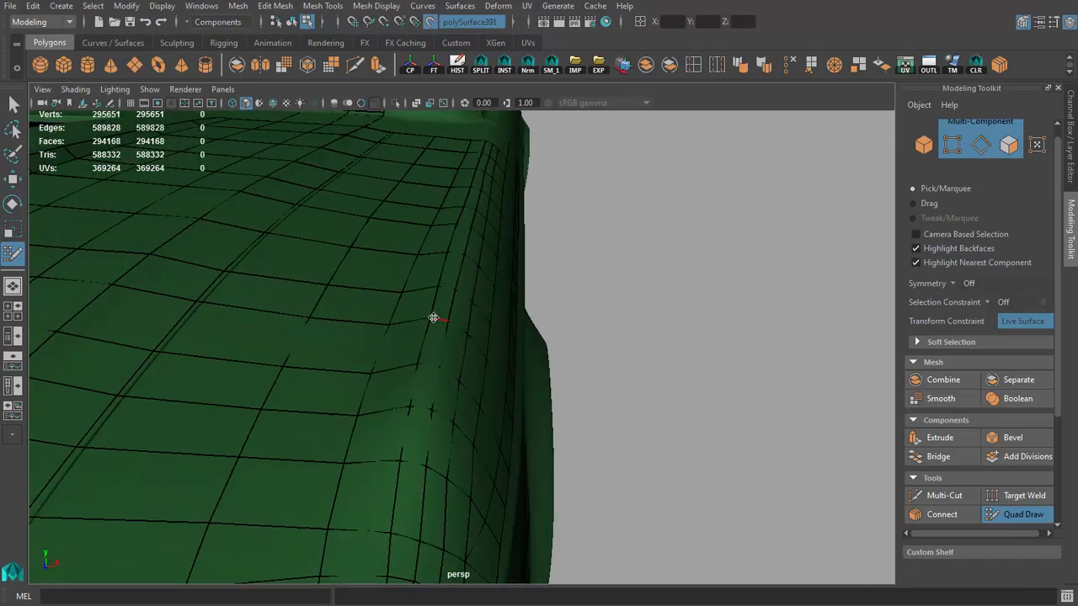
left_click_drag(512, 354, 377, 396, "alt")
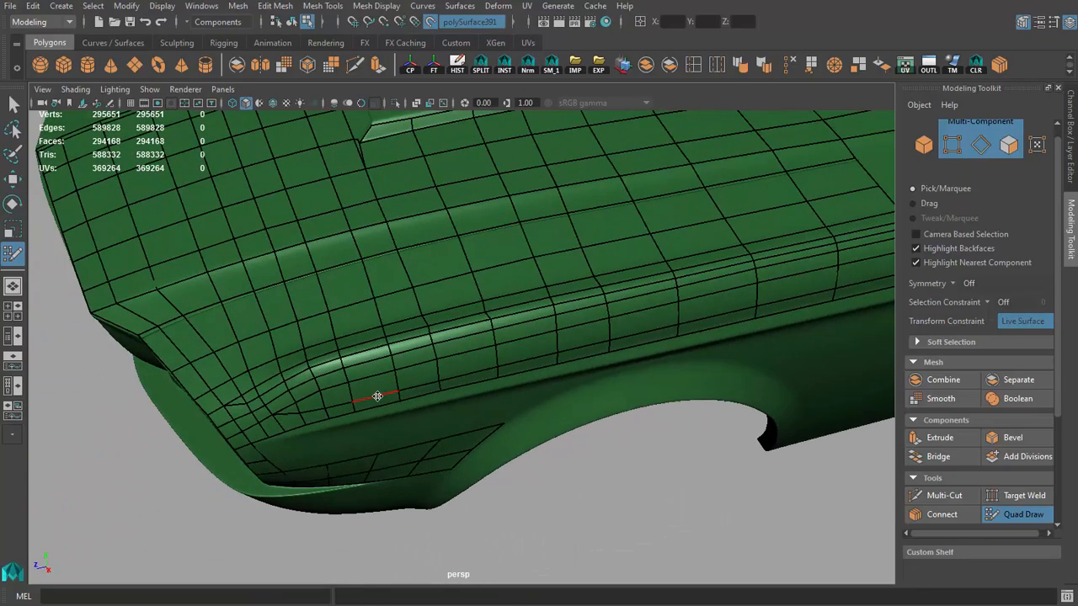
Step: Draw two quads from the rear end of the headlight-side strip along the front of the wheel arch edge
scroll(377, 396, "down", 5)
left_click_drag(498, 416, 591, 309, "alt")
scroll(500, 353, "up", 5)
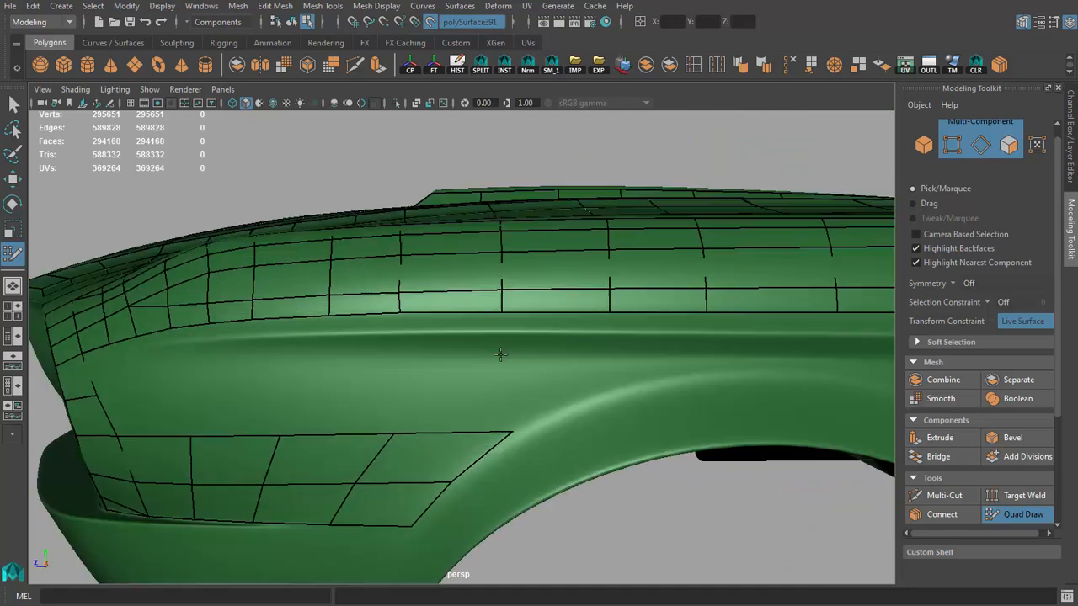
left_click_drag(546, 419, 472, 417, "alt")
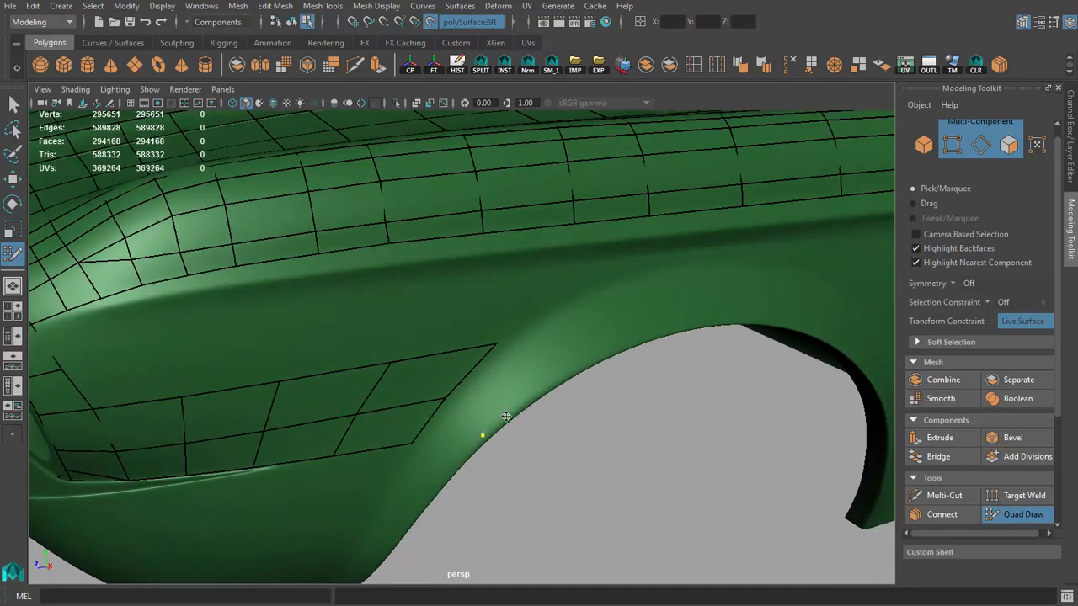
left_click(532, 396)
left_click(487, 395, "shift")
left_click_drag(549, 419, 509, 398, "alt")
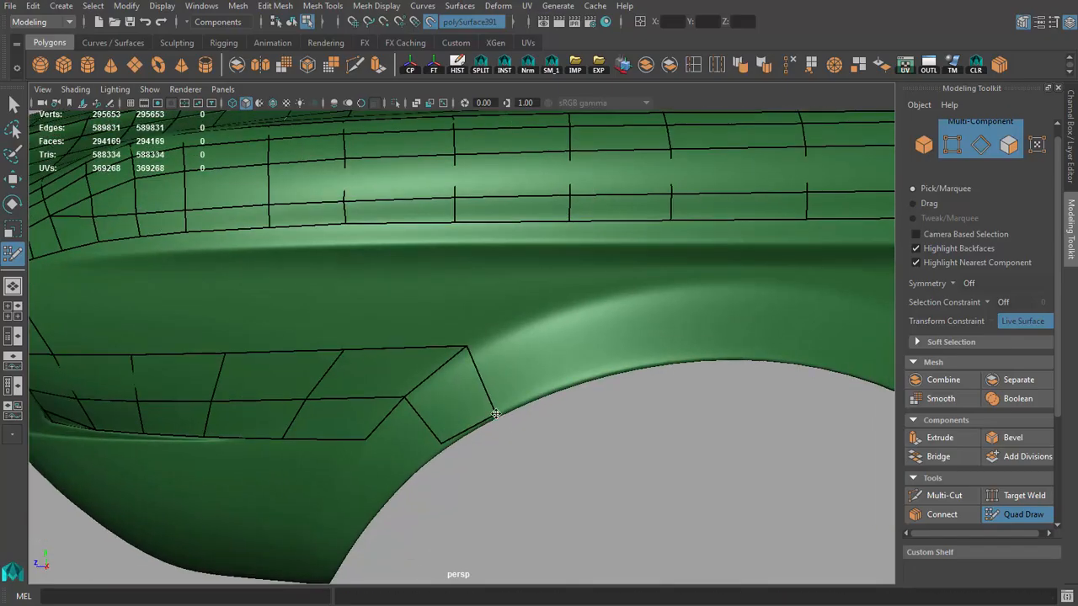
left_click(556, 387)
left_click(515, 370, "shift")
left_click_drag(515, 369, 484, 349, "alt")
Step: Insert an edge loop at the strip's rear end, align its vertices with the arch crease, and continue it with a narrow quad
left_click_drag(466, 348, 472, 352)
left_click_drag(398, 404, 406, 413)
left_click(432, 350, "ctrl")
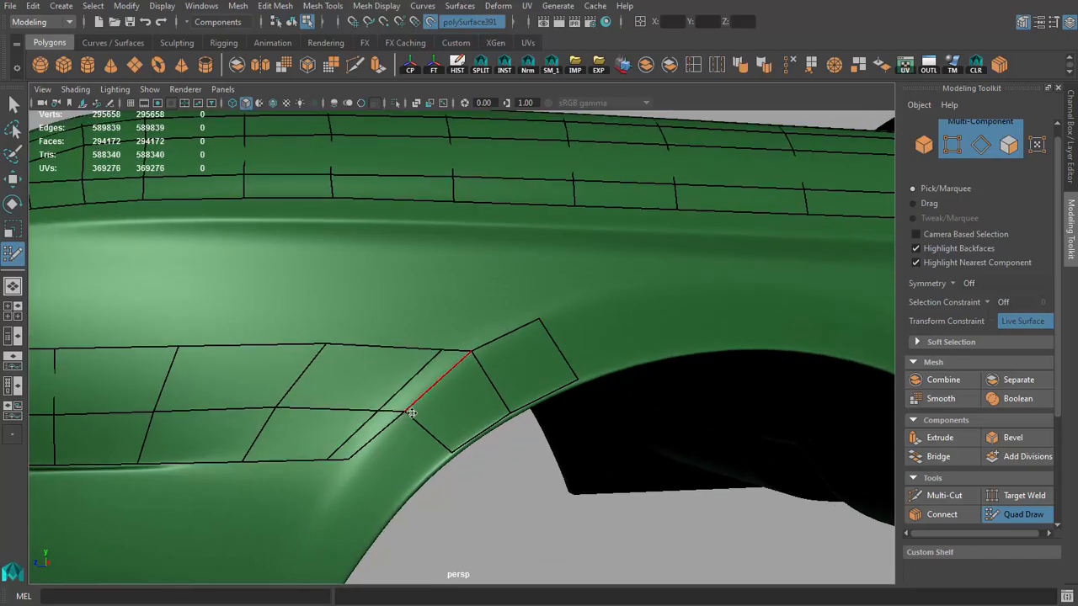
left_click_drag(337, 464, 357, 472)
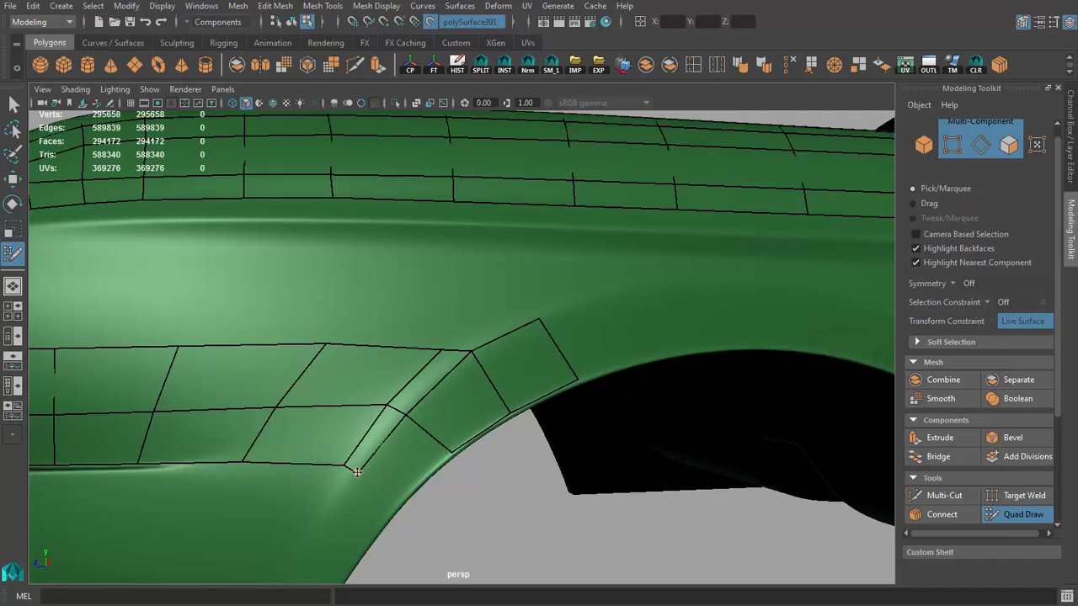
left_click_drag(427, 394, 457, 336, "alt")
left_click(535, 301)
left_click(501, 321, "shift")
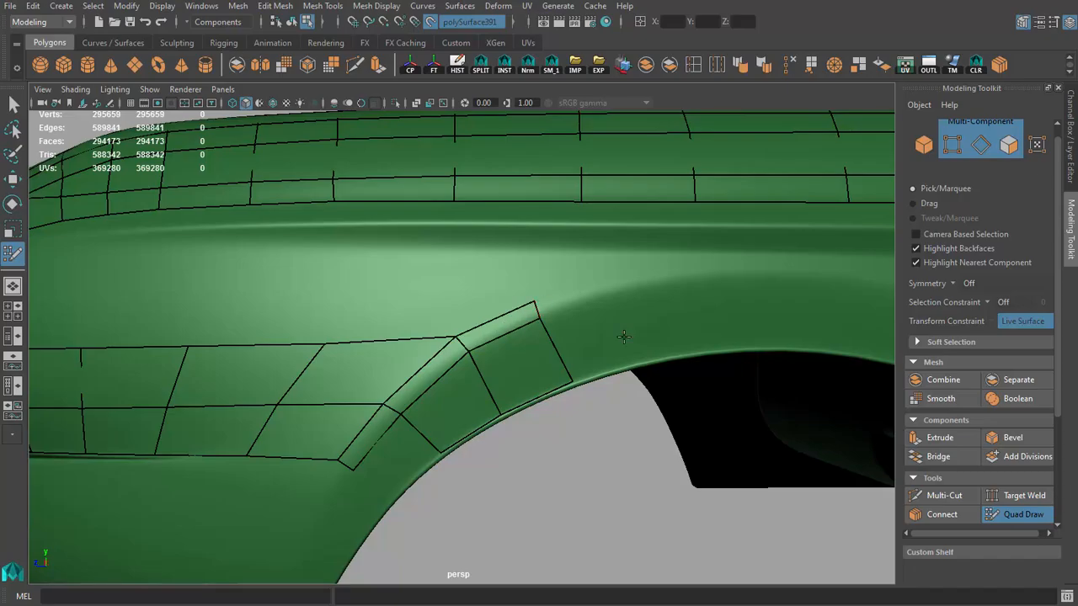
Step: Extend the wheel-arch strip with two more quads rising toward the top of the arch
right_click_drag(622, 337, 418, 341, "alt")
mouse_move(419, 342)
left_mouse_down("alt")
mouse_move(499, 364)
mouse_move(436, 329)
left_mouse_up("alt")
right_click_drag(435, 329, 589, 336, "alt")
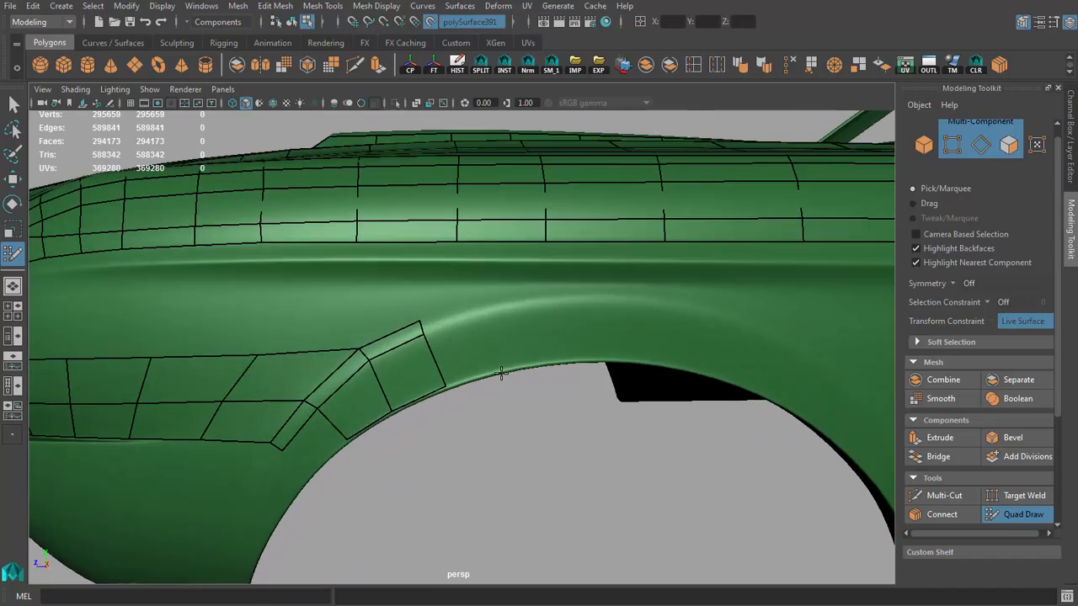
left_click_drag(489, 364, 484, 329, "alt")
left_click(505, 369)
left_click(474, 355, "shift")
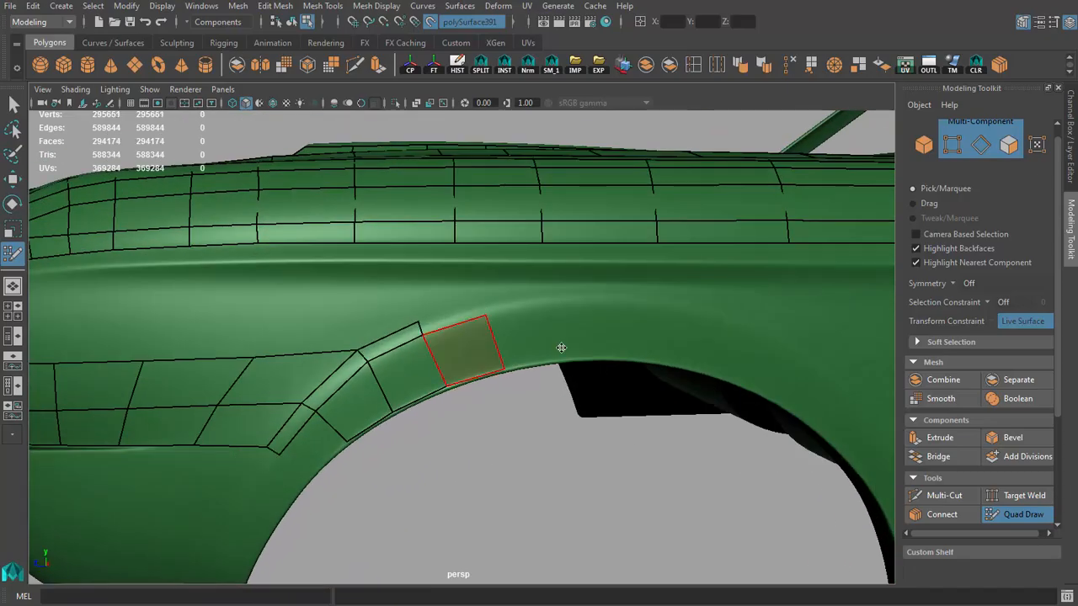
right_click_drag(561, 348, 581, 357, "alt")
middle_click_drag(581, 356, 473, 364, "alt")
left_click(455, 312, "shift")
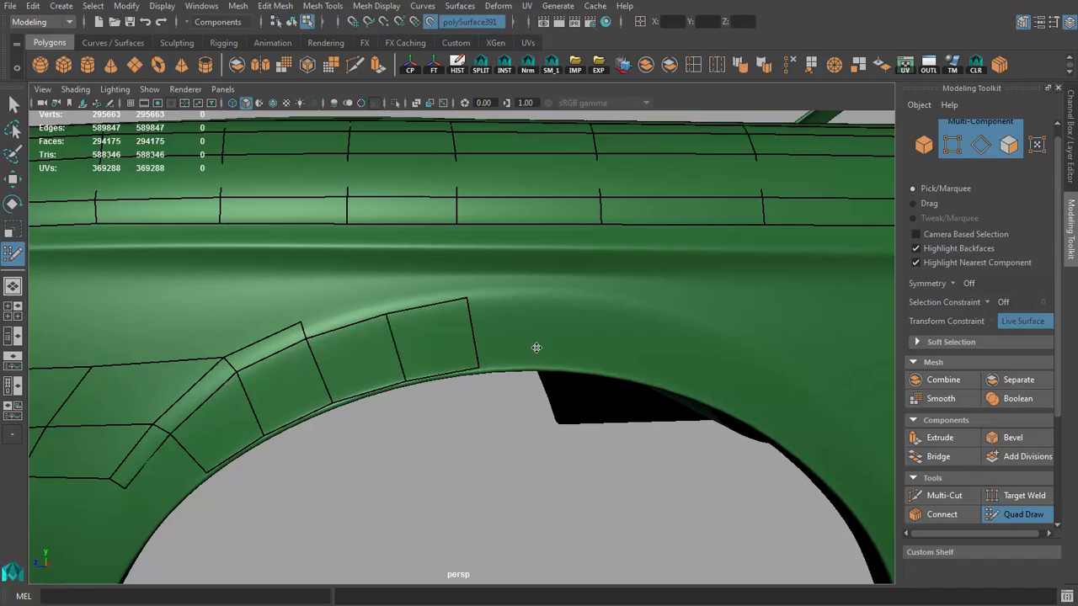
Step: Add two quads across the top of the wheel arch between its rim and the flare crease
left_click_drag(534, 349, 547, 367, "alt")
left_click(514, 331, "shift")
left_click_drag(514, 331, 546, 307, "alt")
left_click(530, 371)
left_click(536, 337, "shift")
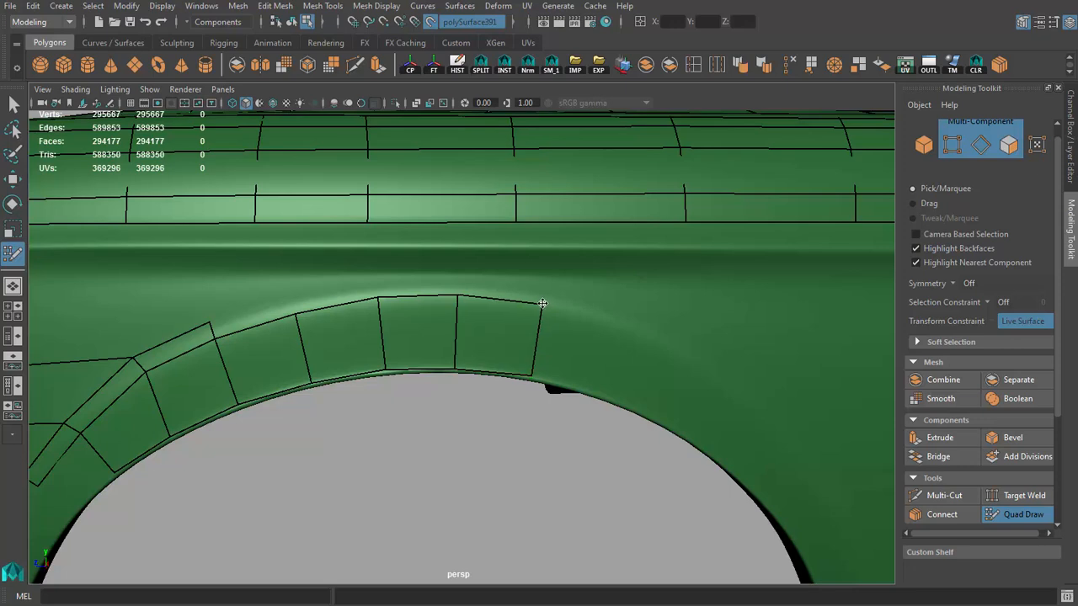
Step: Continue the wheel-arch strip with three quads over the rear shoulder of the arch
left_click_drag(529, 373, 535, 320, "alt")
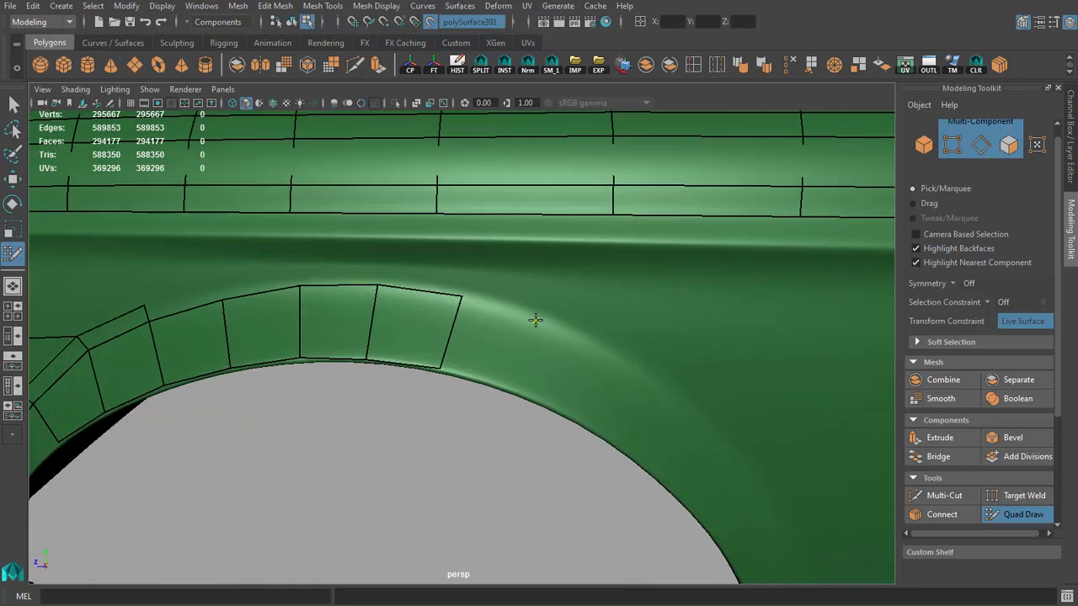
left_click(503, 384)
left_click(489, 345, "shift")
left_click_drag(489, 345, 547, 355, "alt")
left_click(501, 398)
left_click(505, 355, "shift")
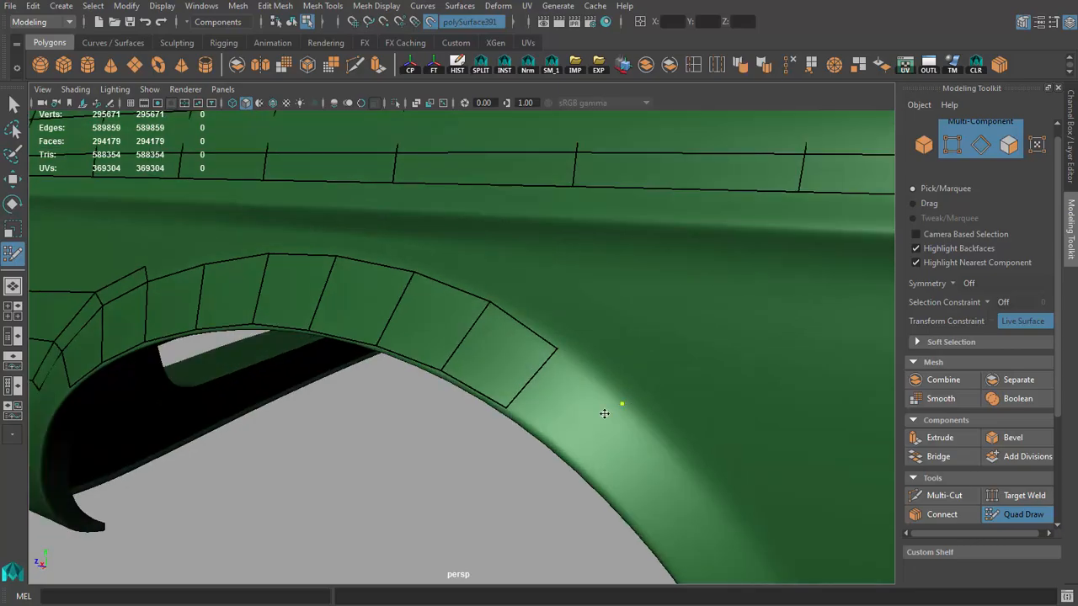
left_click(577, 406, "shift")
mouse_move(577, 406)
left_mouse_down("alt")
mouse_move(420, 362)
mouse_move(517, 382)
mouse_move(468, 342)
left_mouse_up("alt")
Step: Add two more quads down the rear curve of the wheel arch
scroll(459, 341, "up", 4)
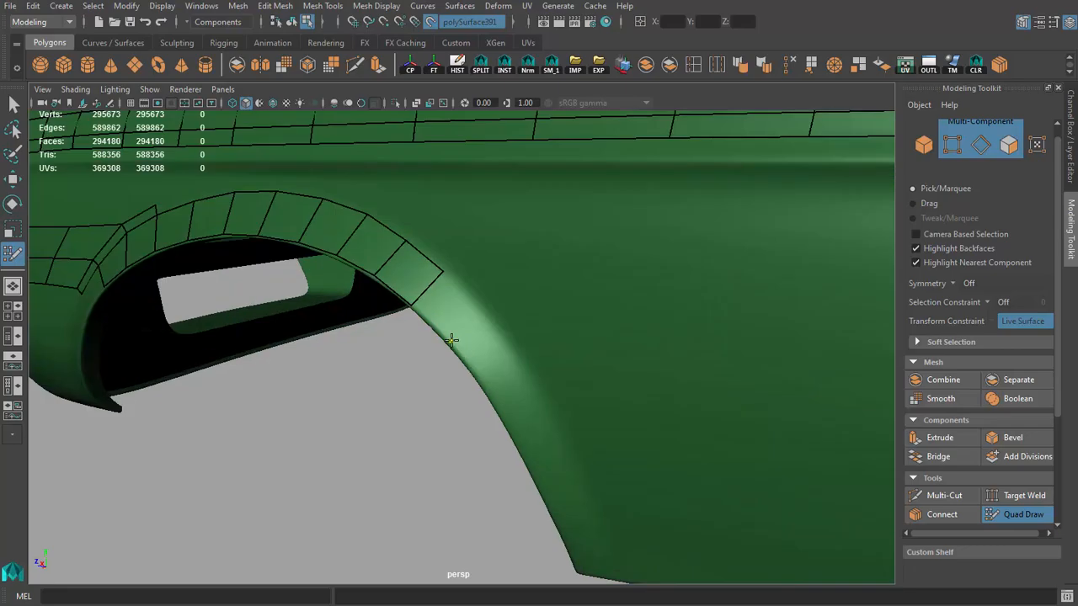
left_click(492, 322)
left_click(465, 313, "shift")
left_click(534, 389)
left_click(489, 363, "shift")
Step: Finish the wheel-arch strip with three quads down to the fender's lower edge behind the wheel
left_click_drag(488, 363, 511, 421, "alt")
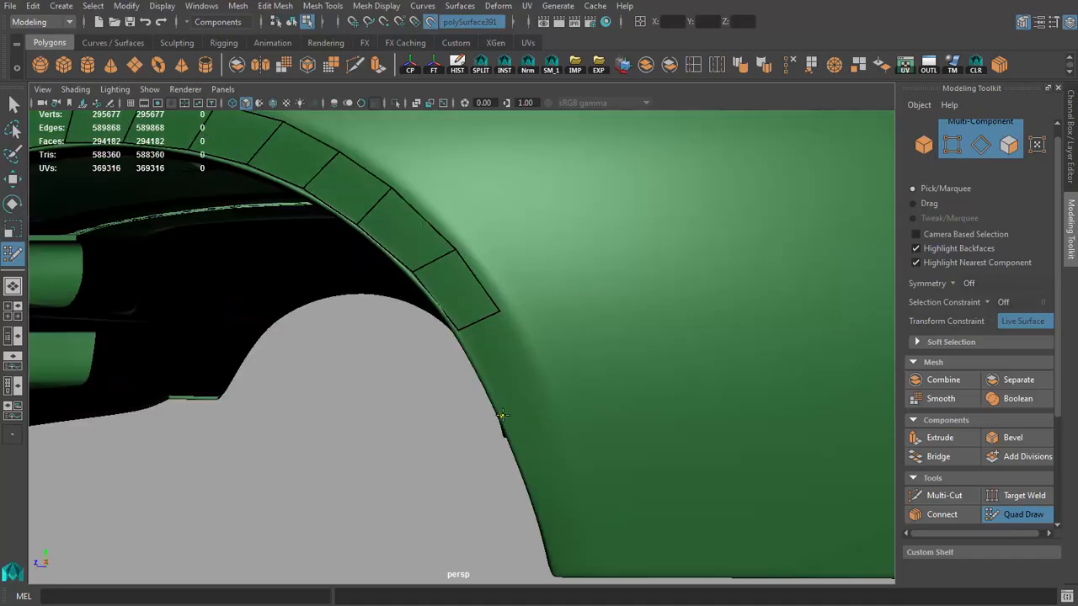
left_click(547, 392)
left_click(517, 386, "shift")
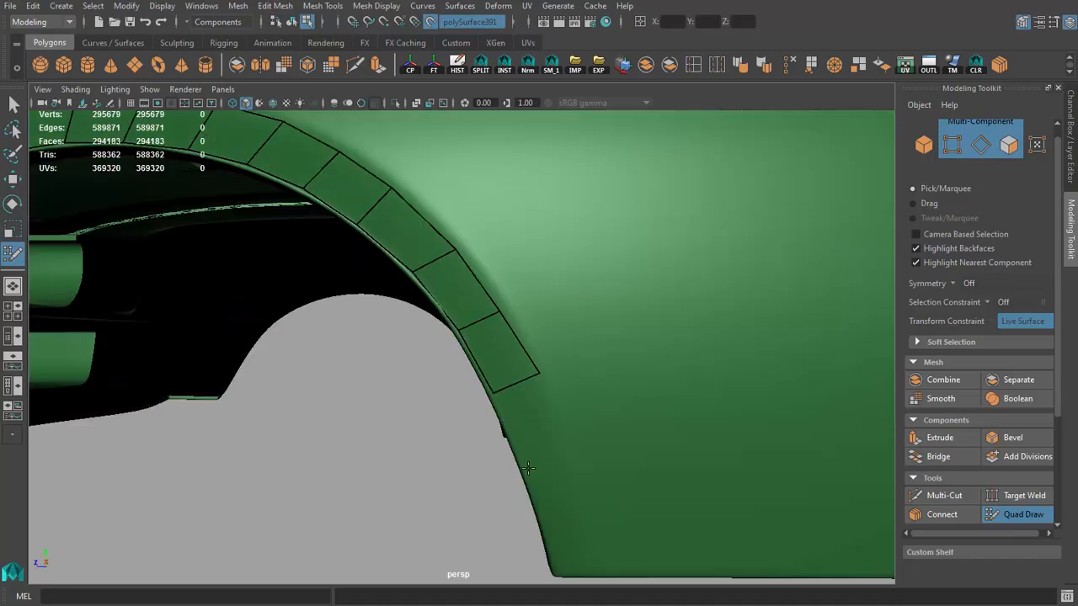
left_click(548, 437, "shift")
left_click_drag(547, 437, 495, 301, "alt")
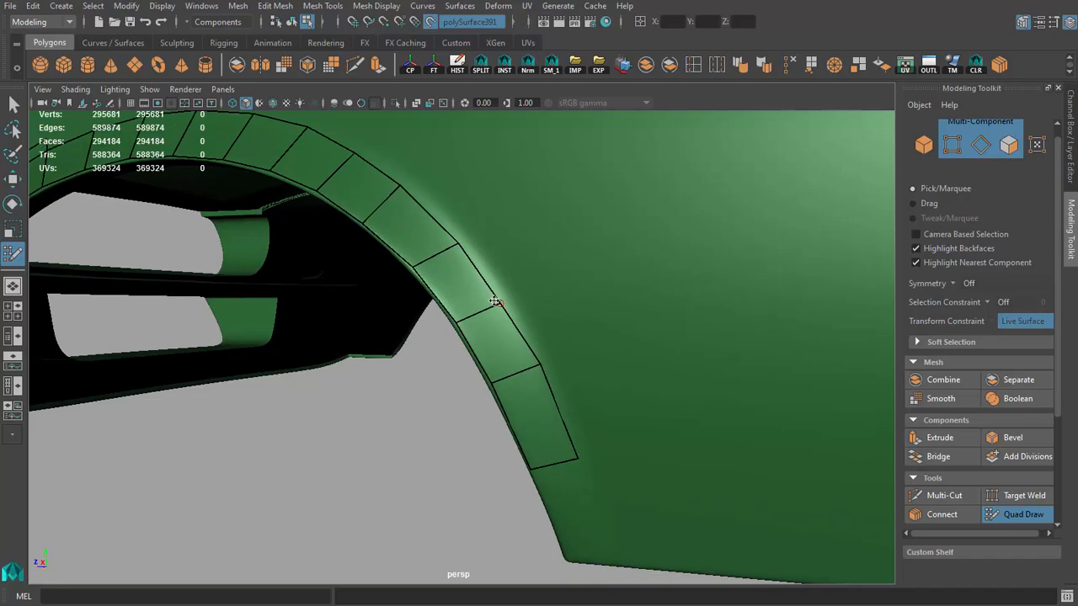
left_click_drag(552, 419, 570, 573, "alt")
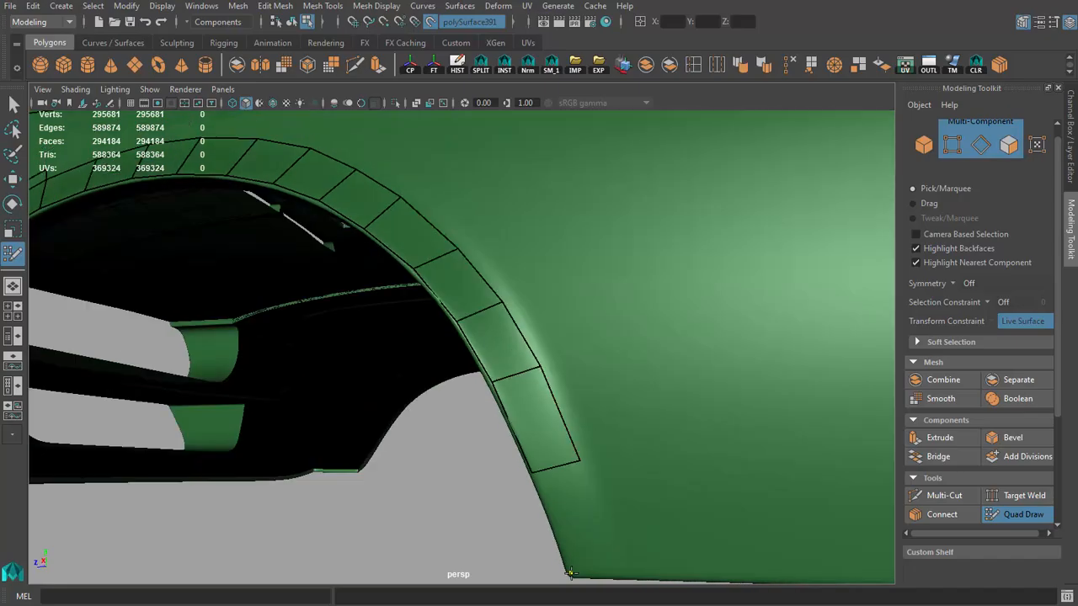
left_click(616, 577)
left_click(577, 512, "shift")
Step: Place vertices just above the wheel-arch strip and fill four narrow quads along the flare crease over the arch top
right_click_drag(578, 512, 443, 396, "alt")
left_click_drag(442, 396, 353, 309, "alt")
middle_click_drag(354, 310, 392, 318, "alt")
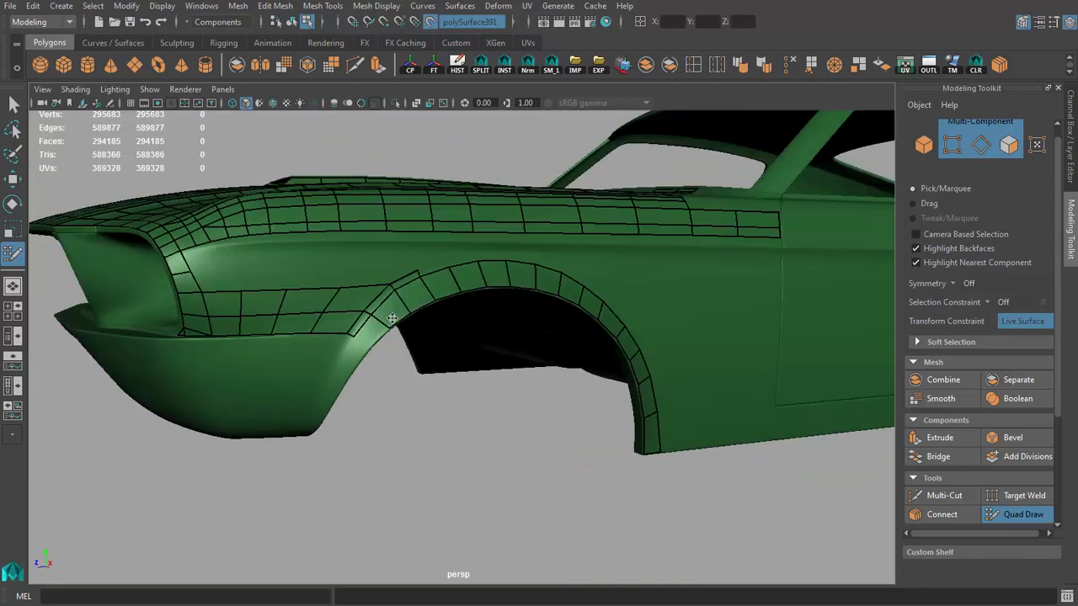
right_click_drag(392, 318, 328, 295, "alt")
left_click_drag(328, 294, 358, 328, "alt")
right_click_drag(358, 328, 474, 363, "alt")
right_click_drag(497, 323, 464, 319, "alt")
middle_click_drag(464, 320, 551, 380, "alt")
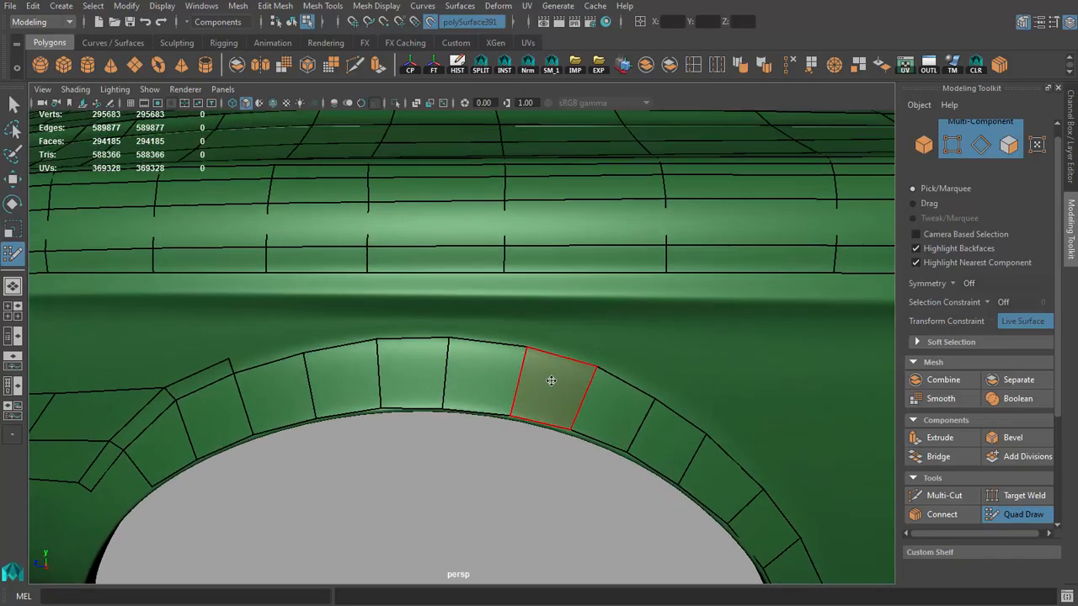
left_click_drag(551, 380, 542, 357, "alt")
right_click_drag(219, 311, 291, 327, "alt")
middle_click_drag(291, 327, 487, 298, "alt")
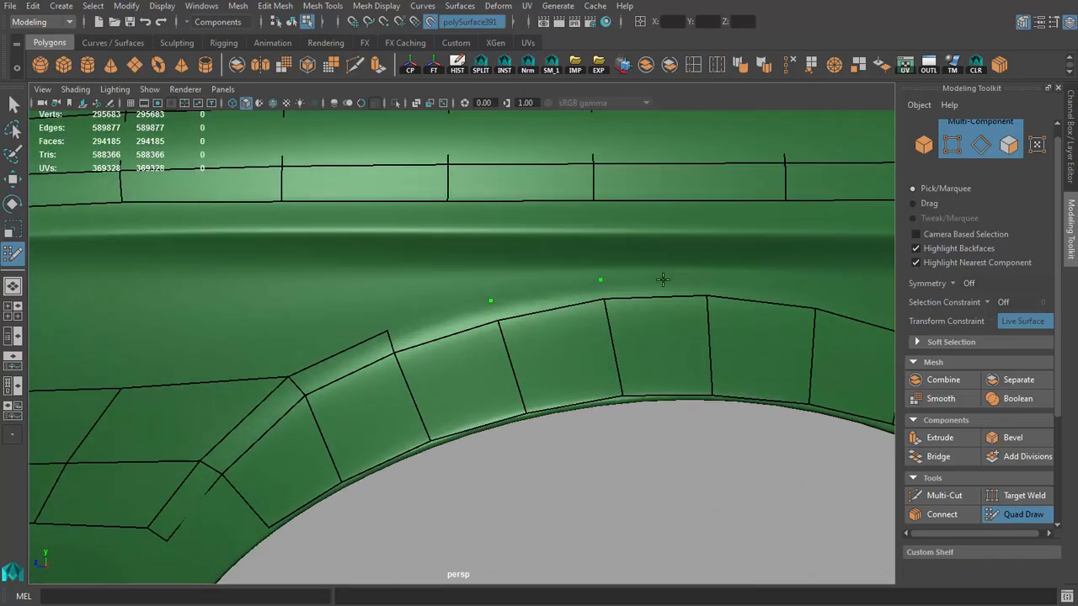
left_click_drag(739, 294, 628, 284, "alt")
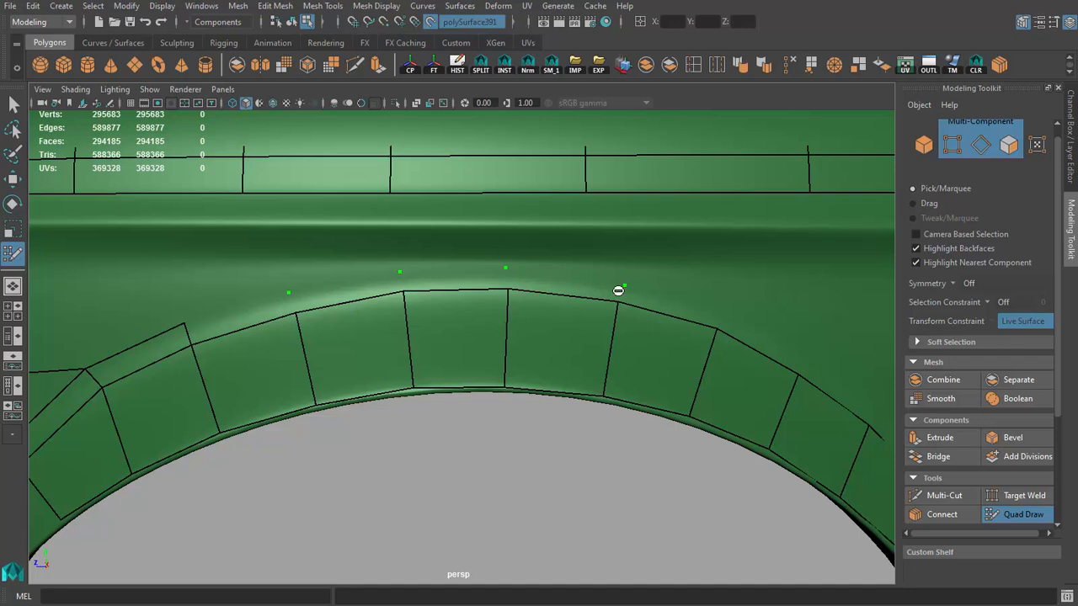
left_click(563, 281, "shift")
left_click(467, 278, "shift")
left_click(350, 291, "shift")
left_click(255, 310, "shift")
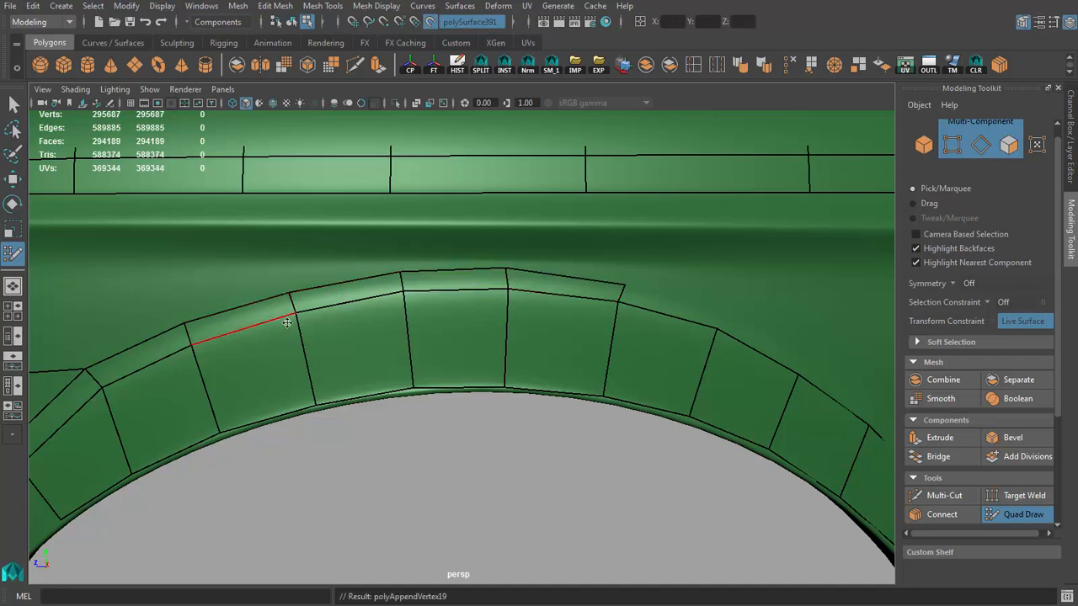
Step: Extend the narrow crease strip above the wheel arch with three quads over the arch's rear shoulder
right_click_drag(566, 294, 317, 312, "alt")
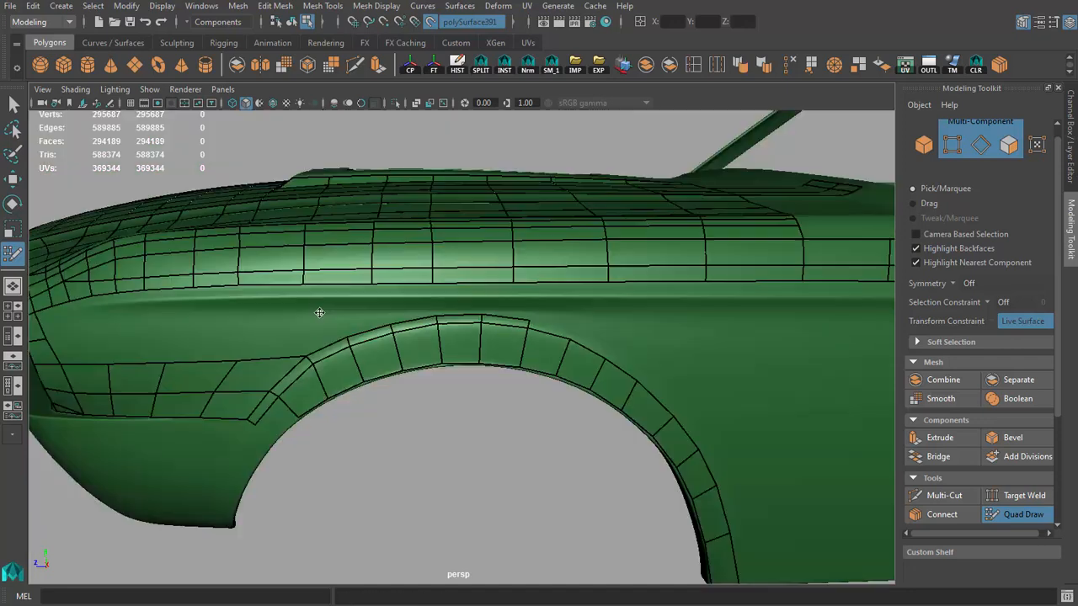
left_click_drag(317, 313, 261, 322, "alt")
right_click_drag(261, 322, 416, 317, "alt")
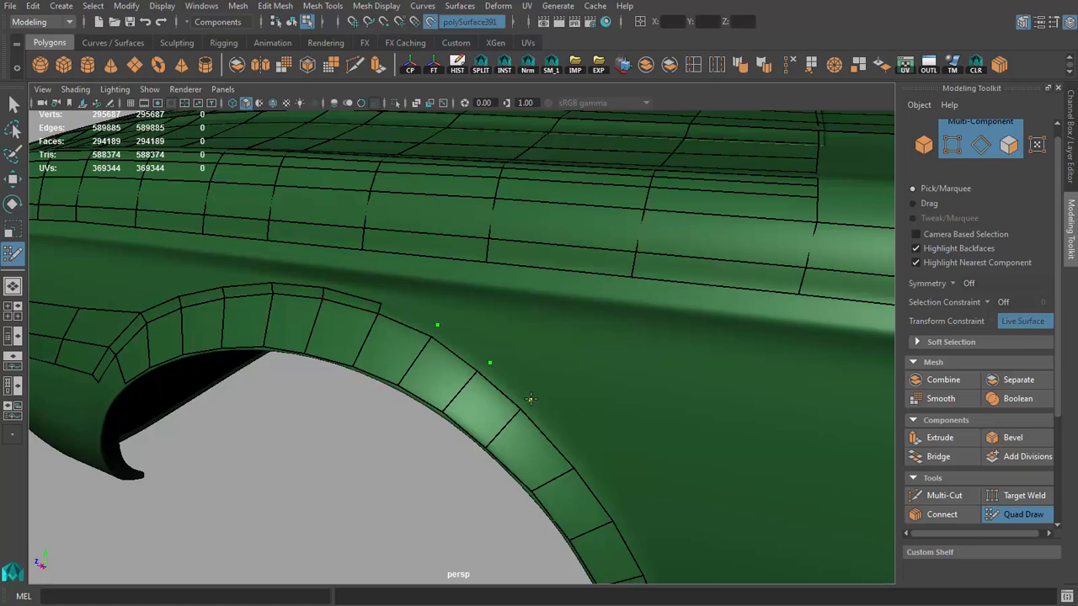
left_click_drag(530, 399, 563, 346, "alt")
left_click(553, 351, "shift")
left_click(507, 322, "shift")
left_click(452, 299, "shift")
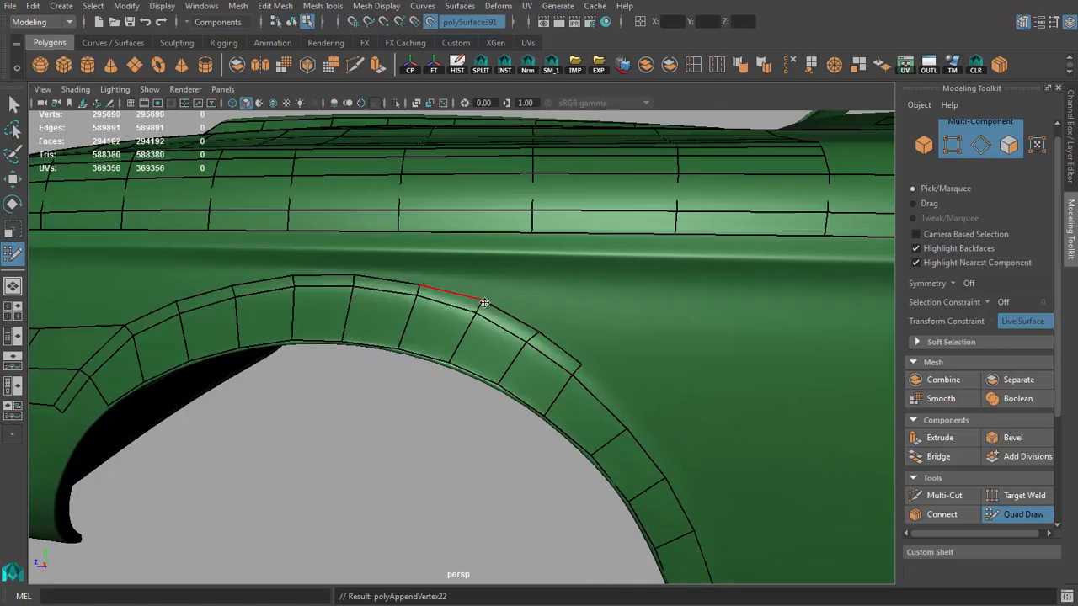
Step: Add one more narrow quad to the crease strip on the arch's rear curve
left_click_drag(535, 331, 433, 336, "alt")
right_click_drag(433, 336, 504, 337, "alt")
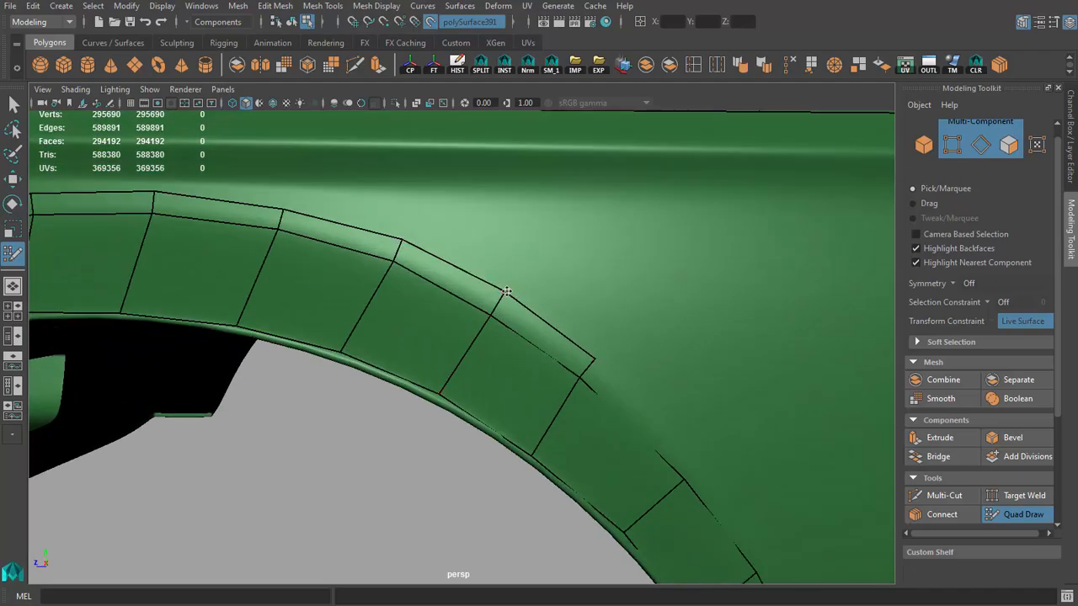
right_click_drag(354, 232, 296, 274, "alt")
left_click_drag(297, 274, 391, 315, "alt")
right_click_drag(391, 316, 207, 303, "alt")
left_click_drag(208, 303, 311, 327, "alt")
middle_click_drag(311, 327, 257, 268, "alt")
right_click_drag(258, 267, 409, 289, "alt")
left_click(368, 232, "shift")
Step: Fill four narrow quads along the rear of the wheel arch down to the fender's lower edge
left_click(426, 303)
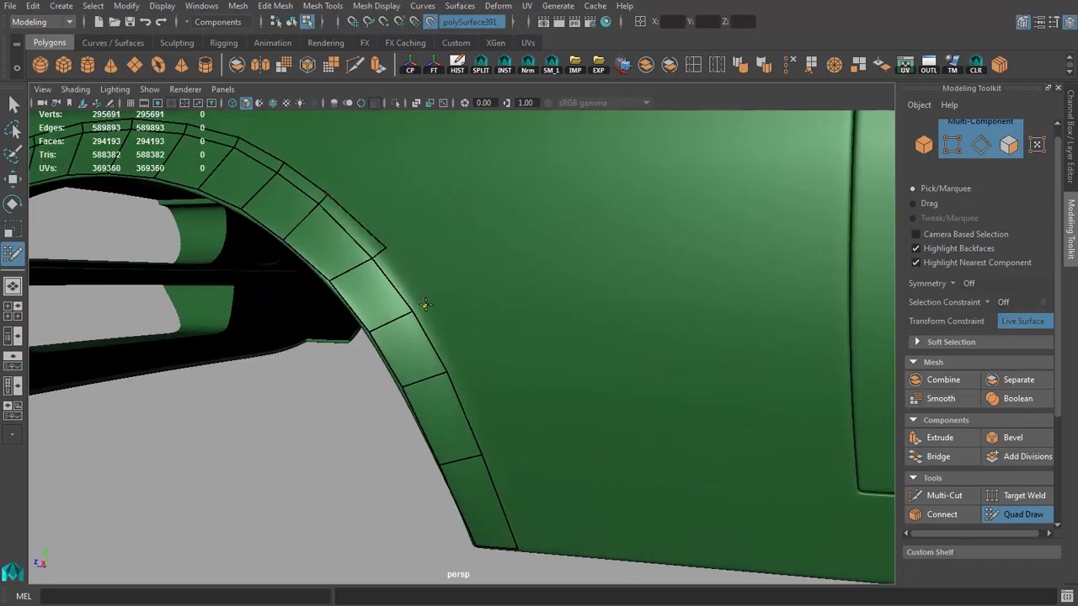
left_click(409, 290, "shift")
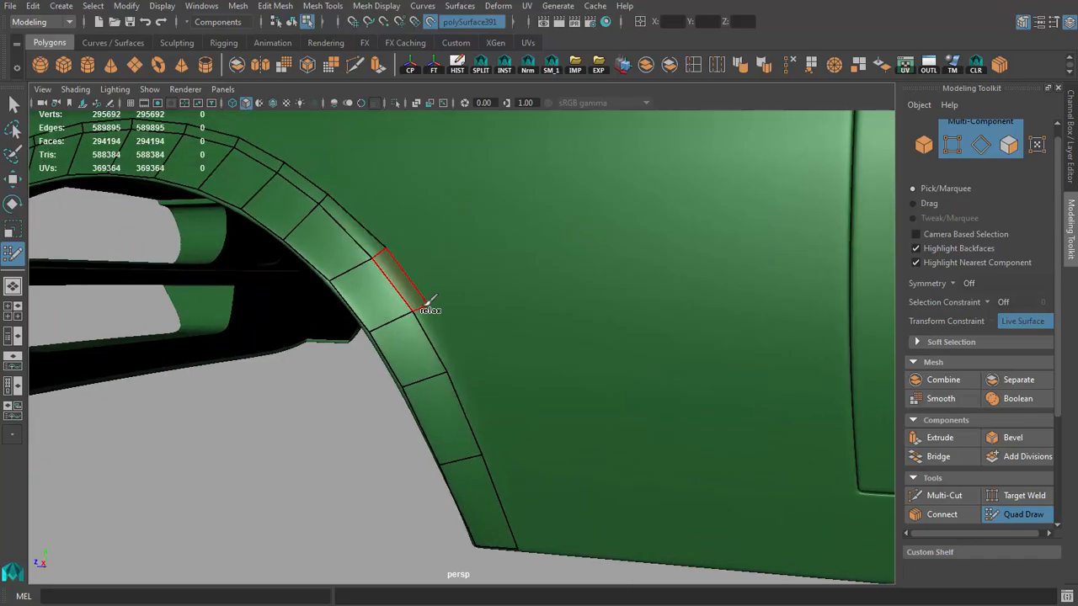
left_click(500, 451, "shift")
left_click(537, 549, "shift")
right_click_drag(565, 512, 494, 484)
left_click_drag(501, 498, 551, 442, "alt")
Step: Adjust the vertices of the narrow crease strip along the arch's rear curve and near the fender's lower edge
right_click_drag(632, 465, 294, 399, "alt")
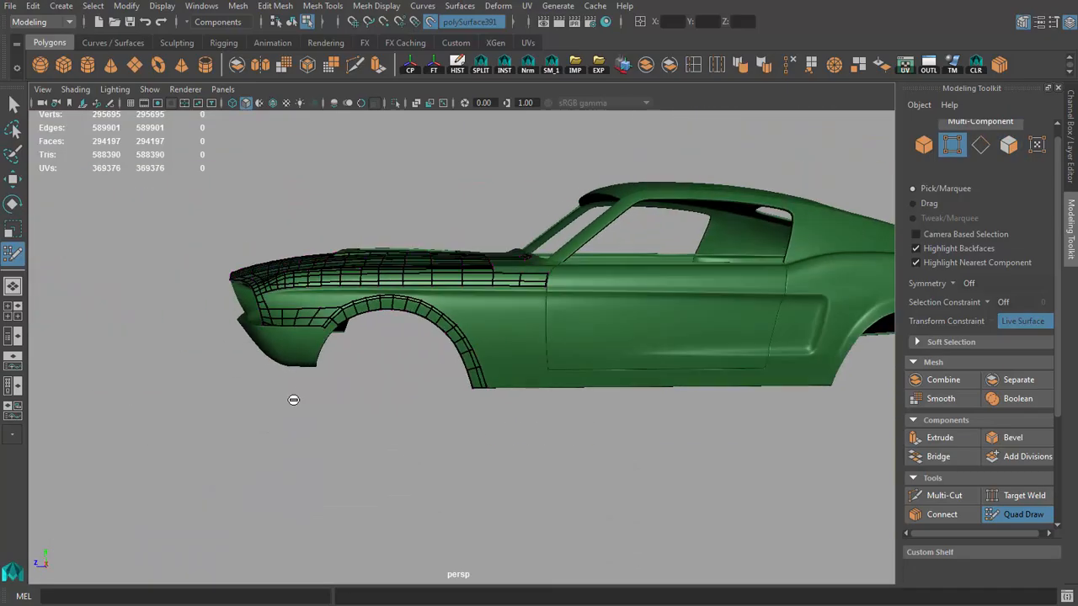
left_click_drag(294, 399, 373, 433, "alt")
left_click_drag(257, 404, 221, 385, "alt")
right_click_drag(220, 384, 358, 376, "alt")
middle_click_drag(358, 375, 462, 379, "alt")
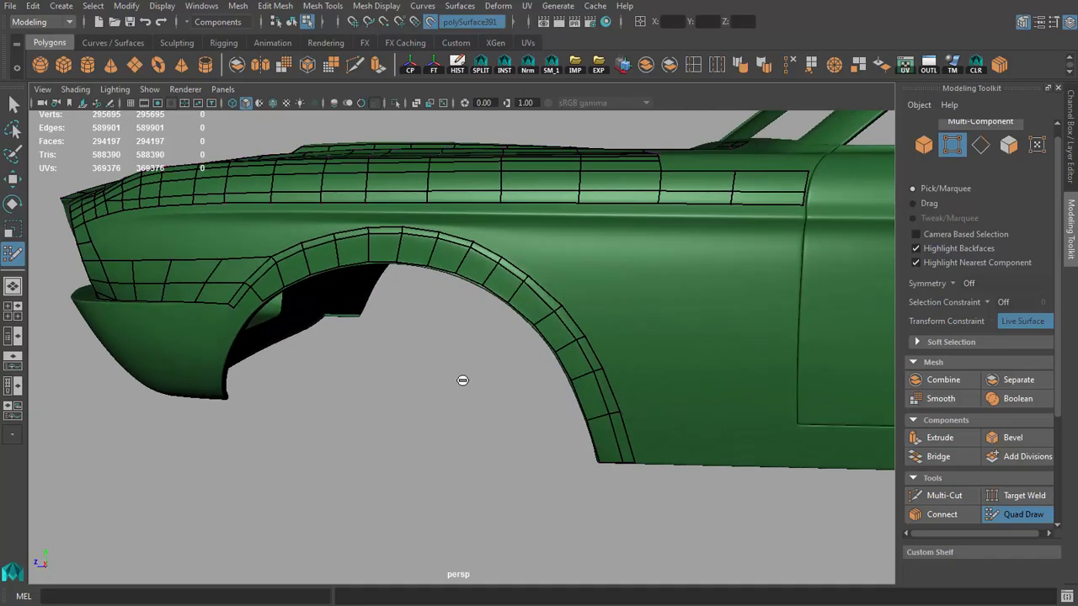
left_click_drag(481, 376, 362, 364, "alt")
right_click_drag(362, 364, 491, 345, "alt")
left_click(511, 277, "ctrl+shift")
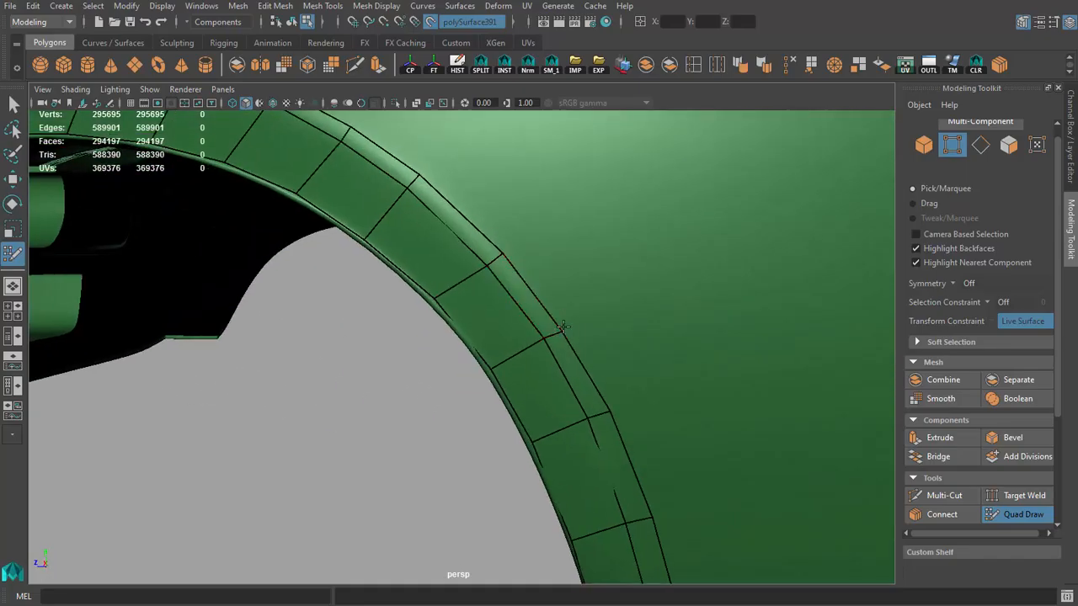
right_click_drag(421, 355, 334, 349, "alt")
mouse_move(353, 350)
left_mouse_down("alt")
mouse_move(416, 354)
mouse_move(362, 355)
left_mouse_up("alt")
middle_click_drag(544, 426, 470, 310, "alt")
right_click_drag(470, 310, 492, 269, "alt")
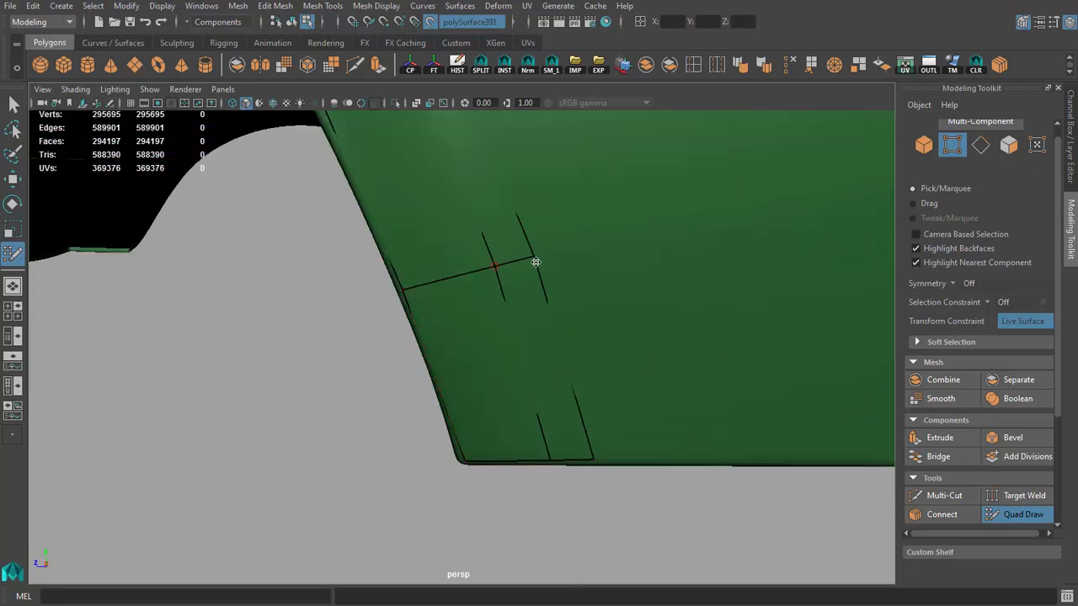
Step: Extend both wheel-arch strips down the front of the arch with two wide quads and one narrow quad
right_click_drag(596, 304, 392, 353, "alt")
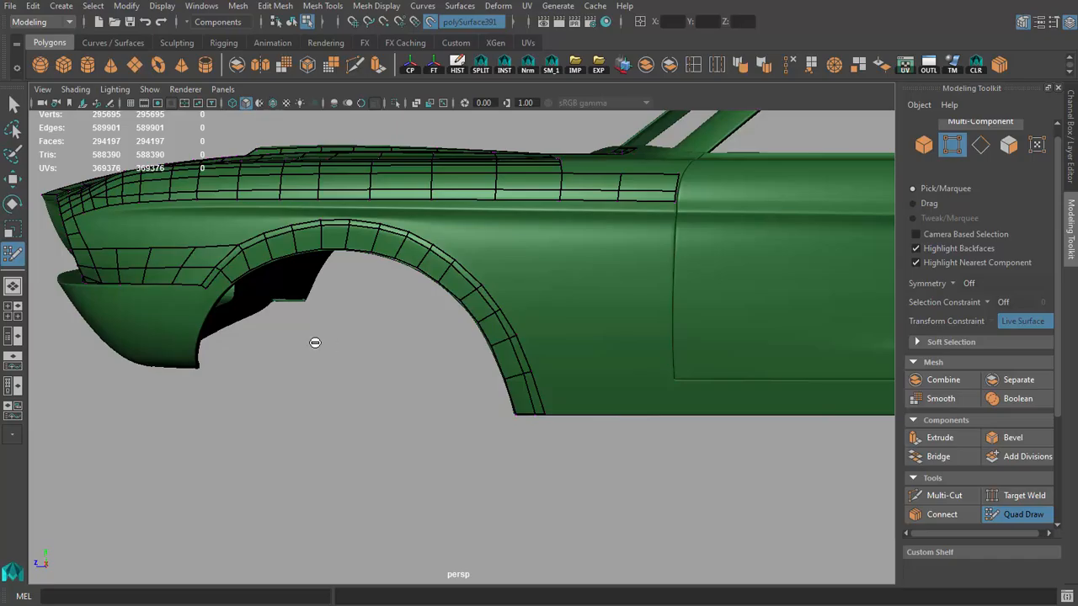
key("space")
left_click_drag(354, 340, 415, 364, "alt")
right_click_drag(416, 364, 233, 324, "alt")
middle_click_drag(233, 325, 313, 340, "alt")
right_click_drag(313, 340, 448, 368, "alt")
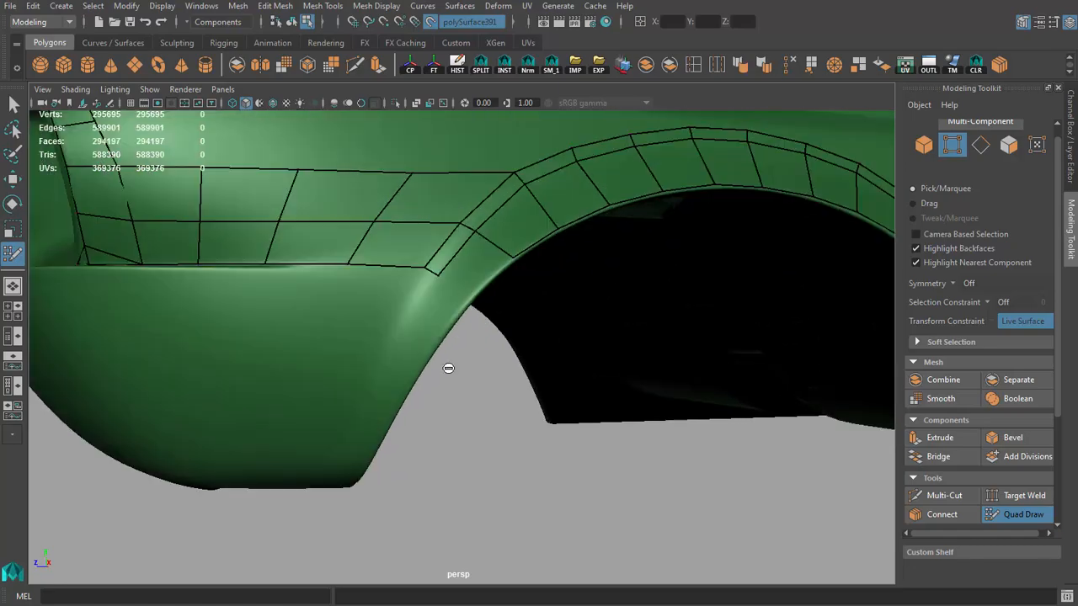
left_click(472, 265, "shift")
left_click_drag(406, 312, 478, 273, "alt")
left_click(479, 280, "shift")
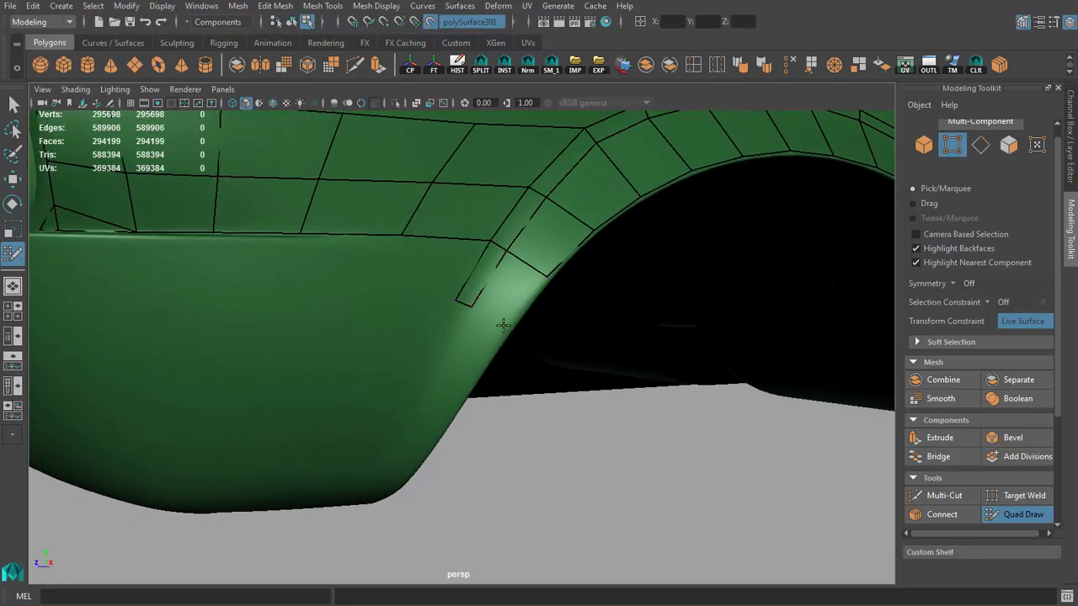
left_click(510, 324, "shift")
left_click_drag(510, 324, 527, 327, "alt")
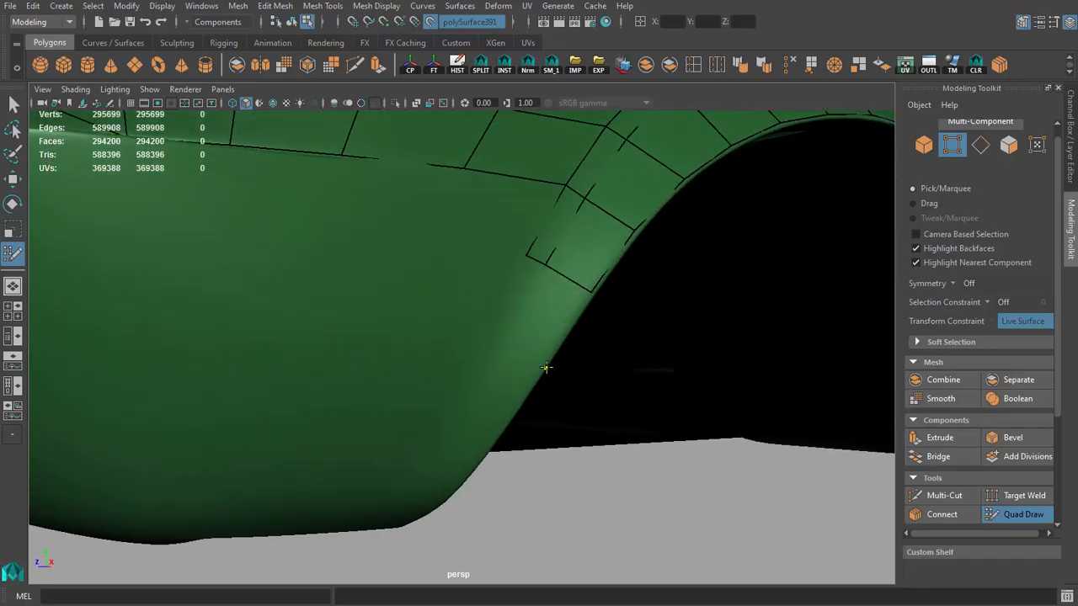
Step: Add another wide quad and its narrow neighbour further down the front of the wheel arch
left_click(515, 332, "shift")
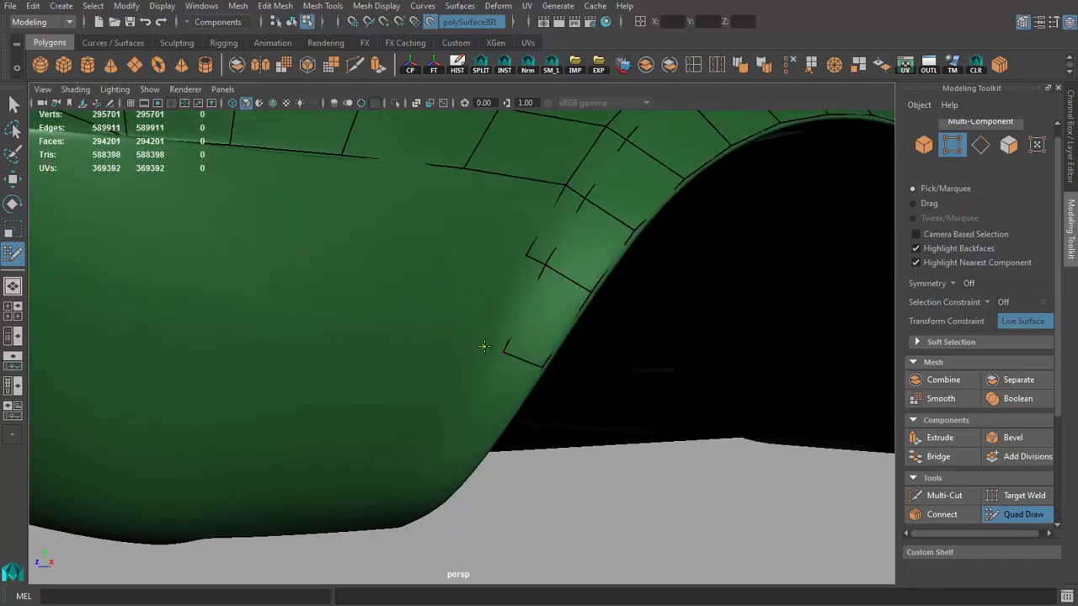
left_click(523, 305, "shift")
scroll(530, 304, "down", 5)
left_click_drag(523, 306, 440, 329, "alt")
middle_click_drag(441, 329, 448, 323, "alt")
scroll(447, 323, "down", 5)
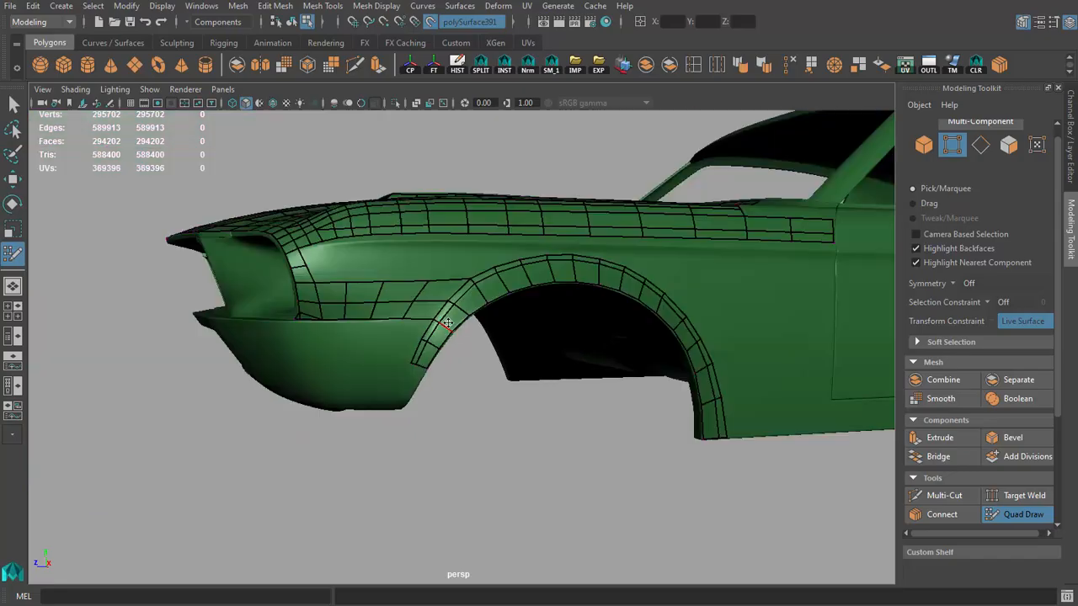
Step: Taper the narrow strip off with a triangle and fill the quad beside it below the front of the arch
mouse_move(448, 324)
left_mouse_down("alt")
mouse_move(421, 320)
mouse_move(438, 328)
left_mouse_up("alt")
right_click_drag(438, 328, 581, 357, "alt")
right_click_drag(431, 296, 413, 295, "alt")
middle_click_drag(438, 296, 456, 349, "alt")
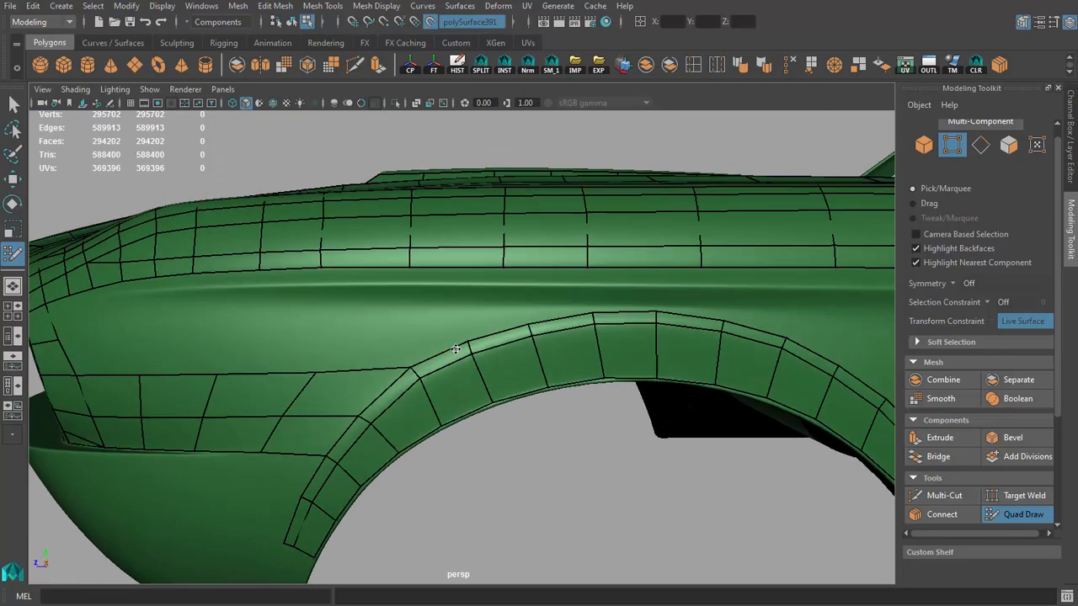
left_click_drag(456, 350, 548, 334, "alt")
scroll(546, 312, "down", 5)
scroll(522, 312, "up", 6)
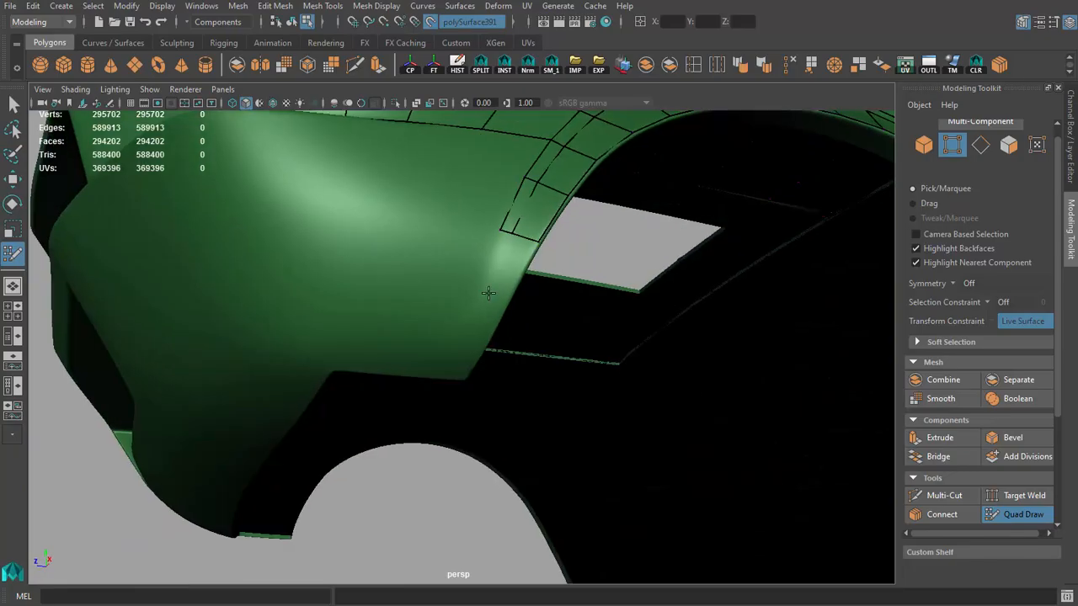
left_click_drag(488, 292, 442, 346, "alt")
left_click_drag(442, 346, 515, 322, "alt")
left_click(482, 321)
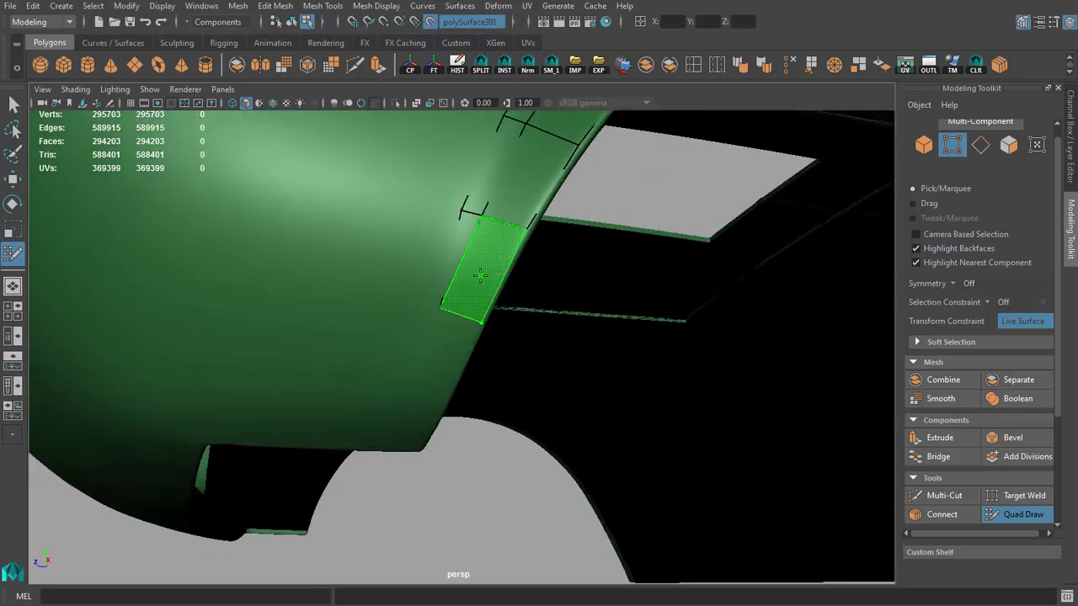
left_click(477, 275, "shift")
mouse_move(437, 306)
left_mouse_down("alt")
mouse_move(548, 290)
mouse_move(486, 351)
mouse_move(447, 452)
mouse_move(474, 413)
mouse_move(558, 406)
mouse_move(426, 376)
left_mouse_up("alt")
Step: Continue the front wheel-arch strip with three quads down to the lower corner of the front body
left_click(508, 277)
left_click(558, 238, "shift")
left_click(488, 320)
left_click(518, 305, "shift")
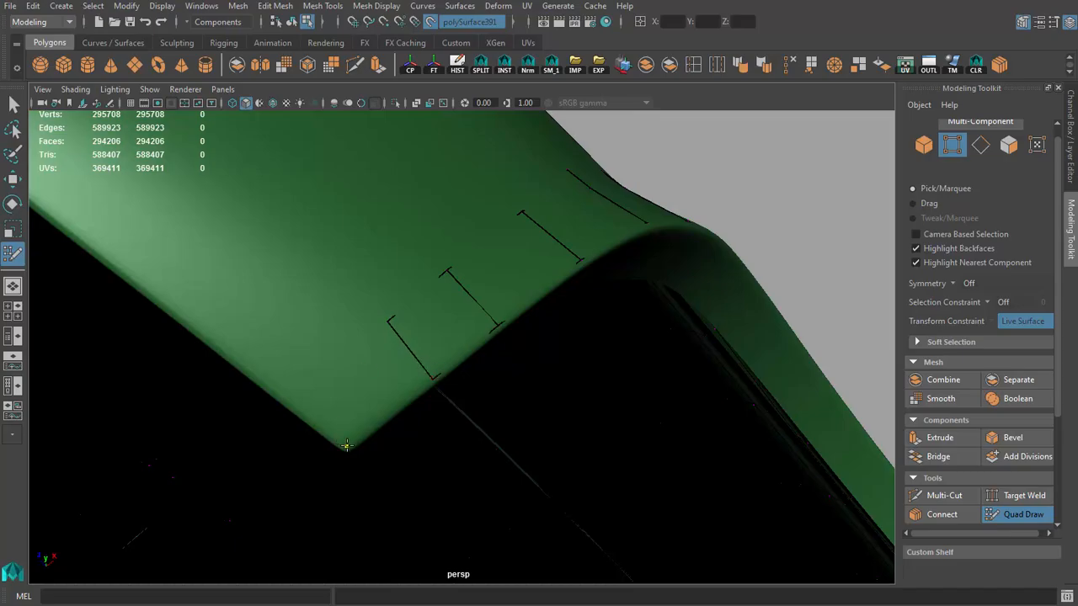
left_click(285, 401)
left_click(365, 374, "shift")
Step: Even out the outer vertices of the lowest quads on the front wheel-arch strip
scroll(378, 379, "down", 10)
mouse_move(377, 379)
left_mouse_down("alt")
mouse_move(339, 325)
mouse_move(359, 382)
mouse_move(450, 366)
left_mouse_up("alt")
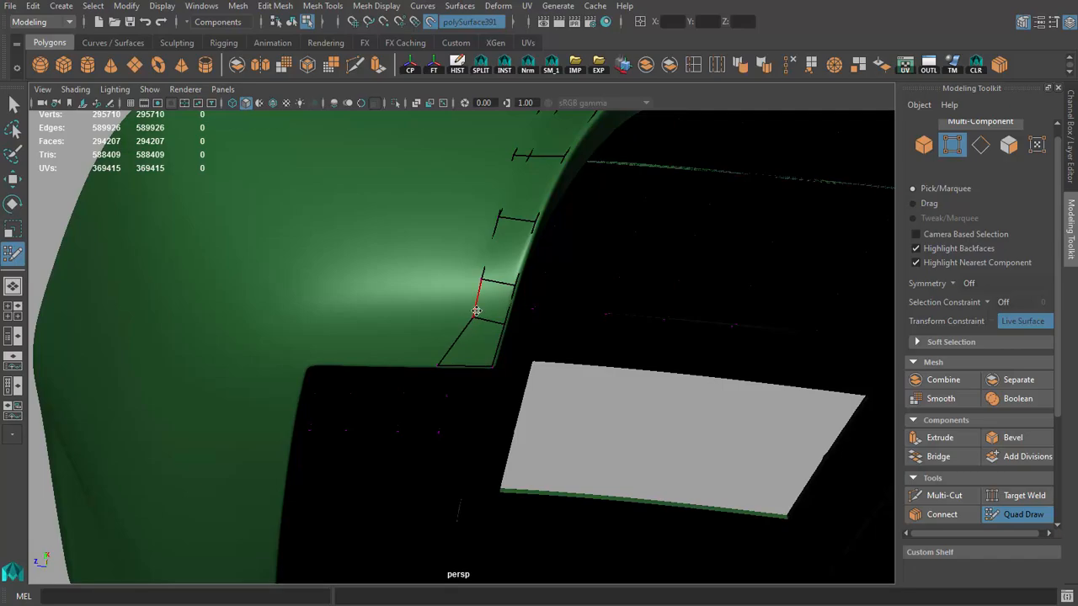
left_click_drag(470, 282, 478, 295, "alt")
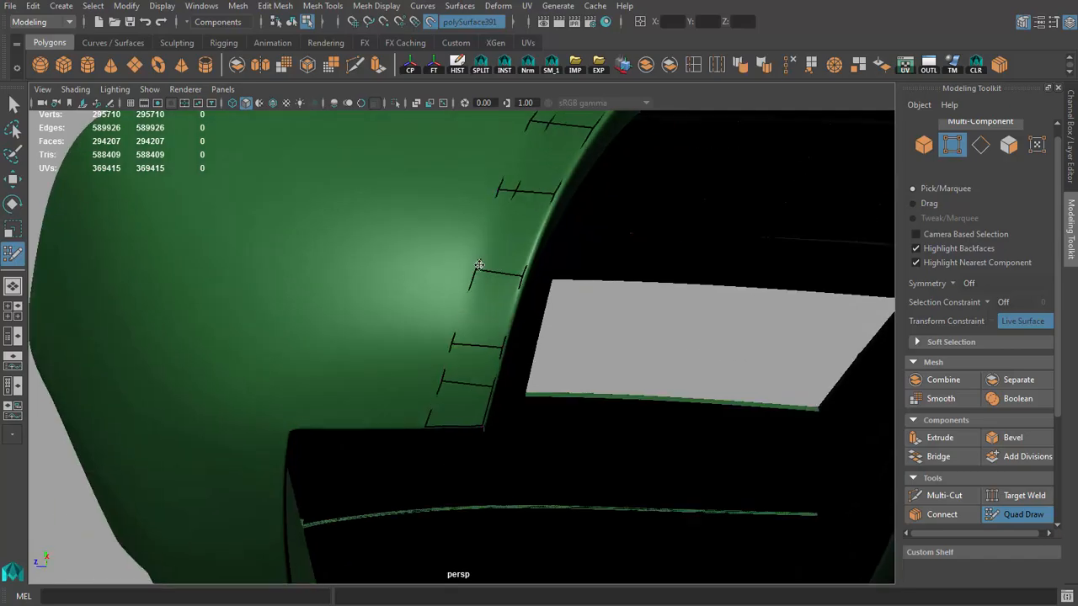
scroll(455, 340, "down", 8)
Step: Start a row of three narrow quads below the upper fender strip along the body crease
left_click_drag(455, 341, 399, 391, "alt")
scroll(399, 395, "down", 4)
scroll(399, 394, "up", 5)
scroll(399, 391, "up", 5)
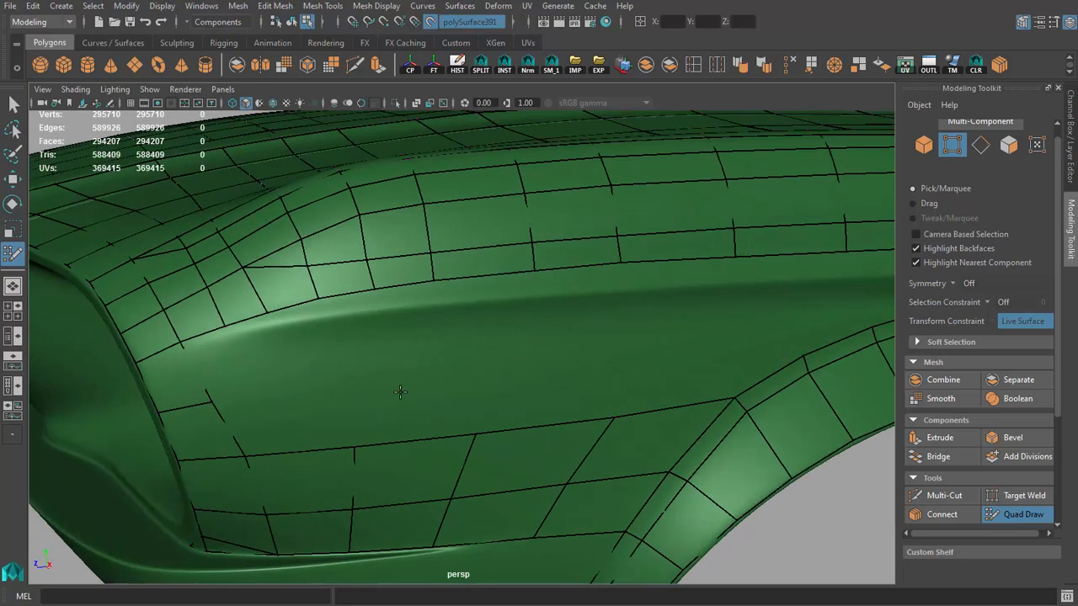
left_click_drag(433, 282, 401, 317, "alt")
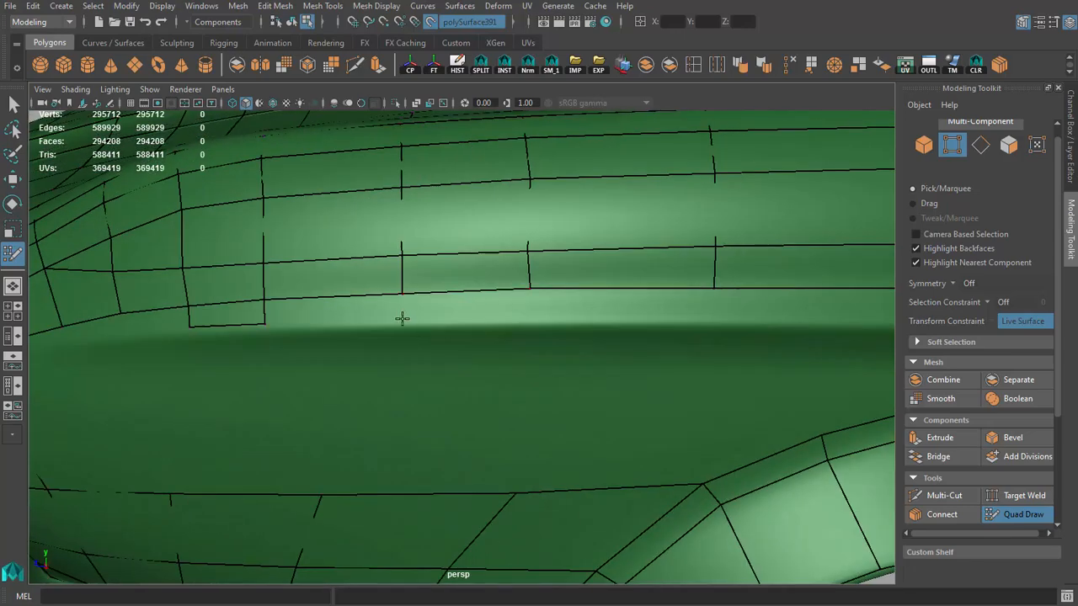
left_click(402, 319)
left_click(353, 312, "shift")
left_click(536, 316)
left_click(493, 309, "shift")
Step: Continue the body-crease row with four more quads above the wheel arch
mouse_move(609, 315)
left_mouse_down("alt")
mouse_move(522, 295)
mouse_move(595, 325)
mouse_move(606, 318)
left_mouse_up("alt")
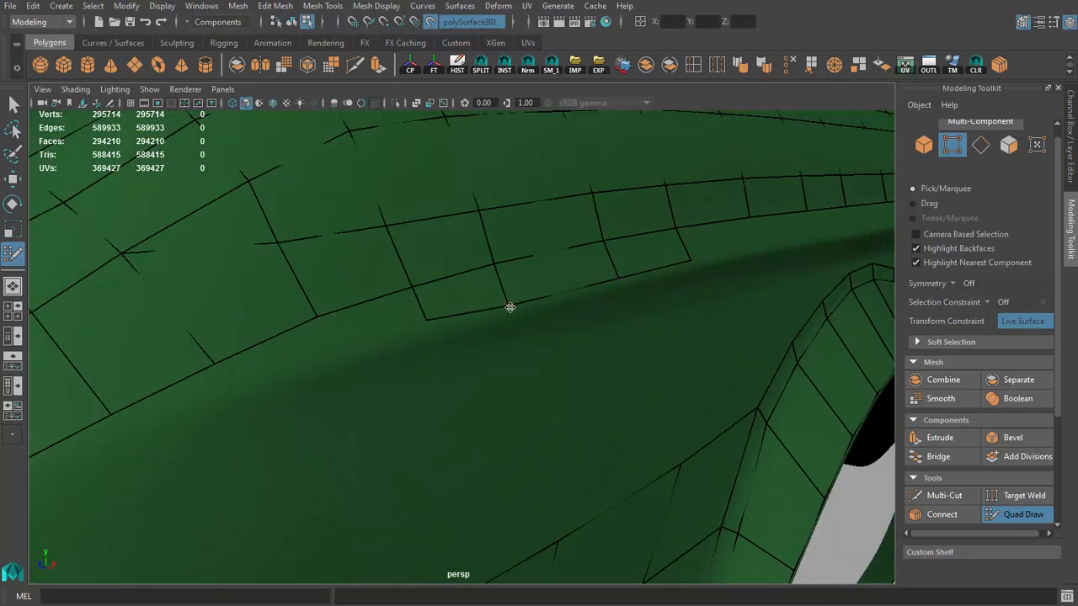
mouse_move(611, 314)
left_mouse_down("alt")
mouse_move(327, 335)
mouse_move(326, 300)
left_mouse_up("alt")
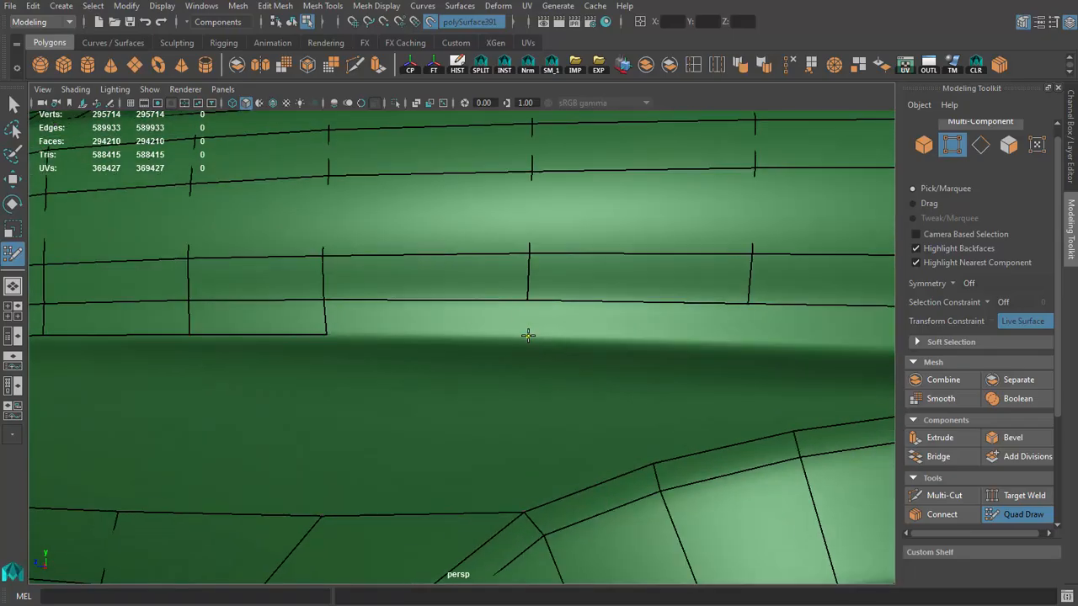
left_click(527, 336)
left_click(456, 325, "shift")
right_click_drag(494, 339, 390, 340, "alt")
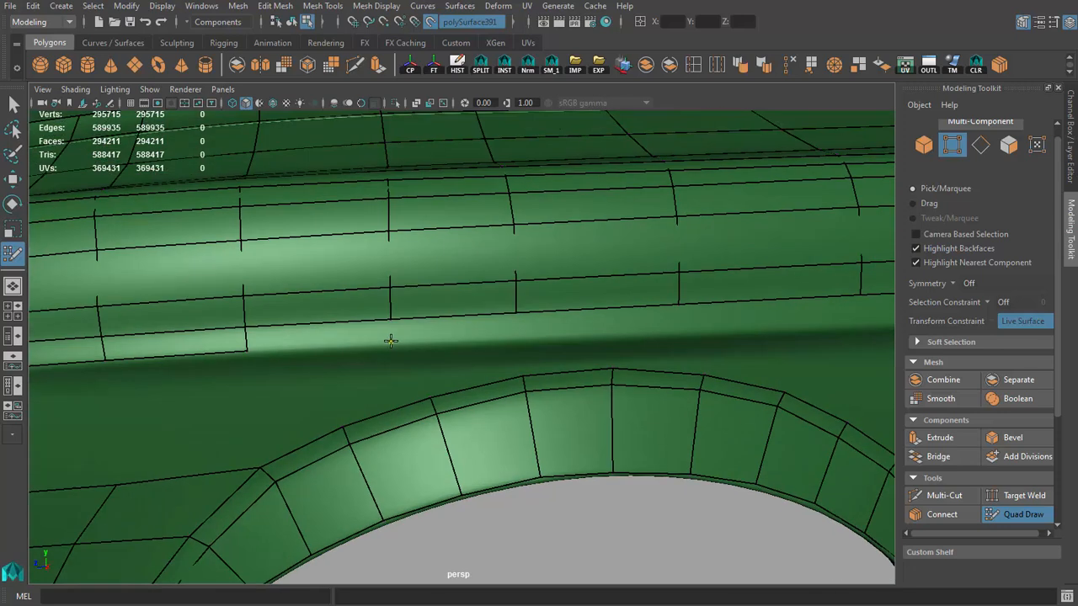
left_click(683, 330)
left_click_drag(683, 330, 563, 312, "alt")
right_click_drag(584, 308, 580, 342, "alt")
mouse_move(580, 342)
left_mouse_down("alt")
mouse_move(511, 345)
mouse_move(396, 326)
left_mouse_up("alt")
left_click(304, 273, "shift")
left_click(220, 239, "shift")
left_click(179, 220, "shift")
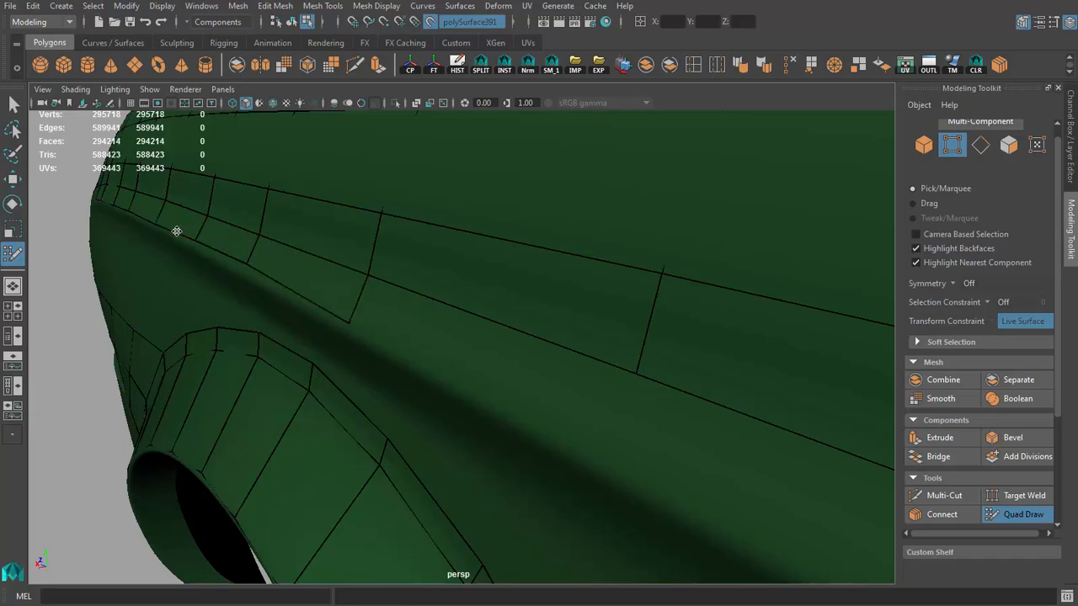
Step: Place a vertex on the body crease above the arch's rear shoulder and fill one more quad in the row
scroll(289, 284, "down", 5)
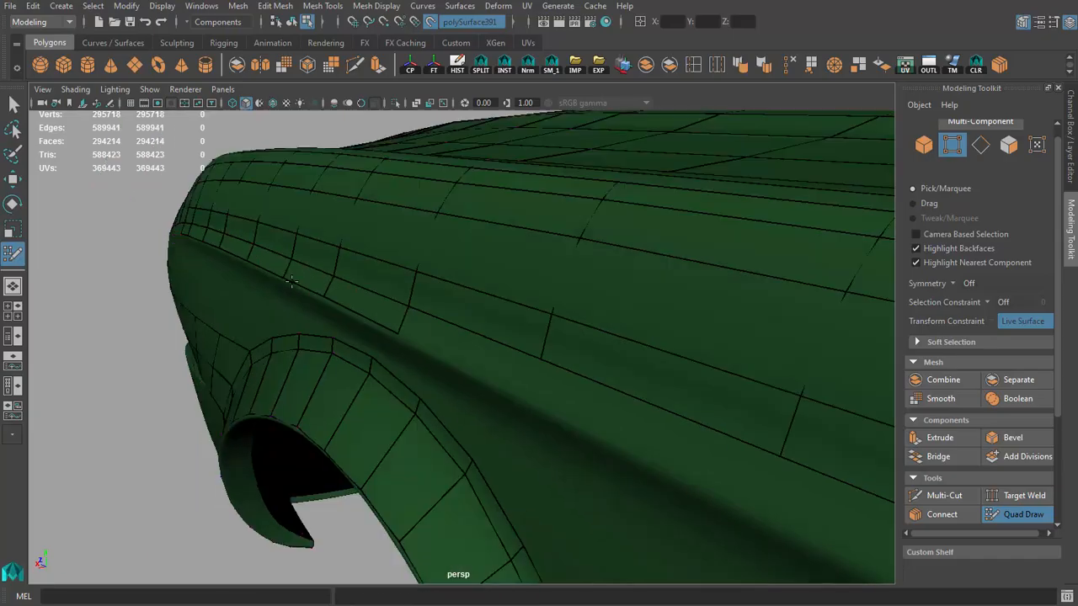
left_click_drag(289, 281, 362, 276, "alt")
scroll(474, 289, "down", 5)
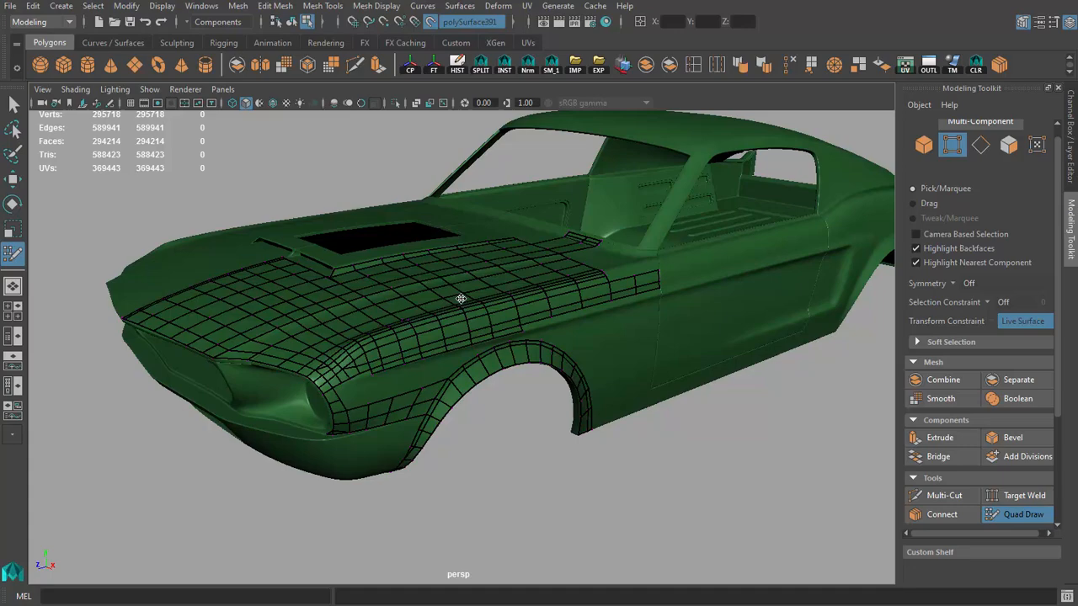
scroll(357, 263, "up", 10)
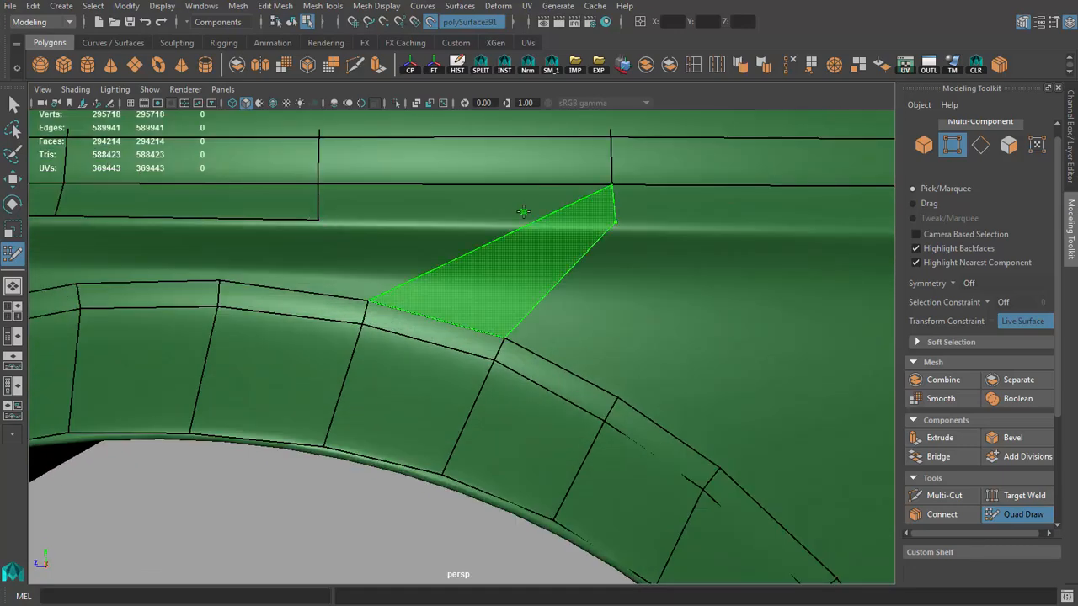
mouse_move(505, 202)
left_mouse_down("alt")
mouse_move(469, 278)
mouse_move(637, 371)
mouse_move(611, 308)
mouse_move(473, 317)
mouse_move(584, 308)
mouse_move(577, 301)
left_mouse_up("alt")
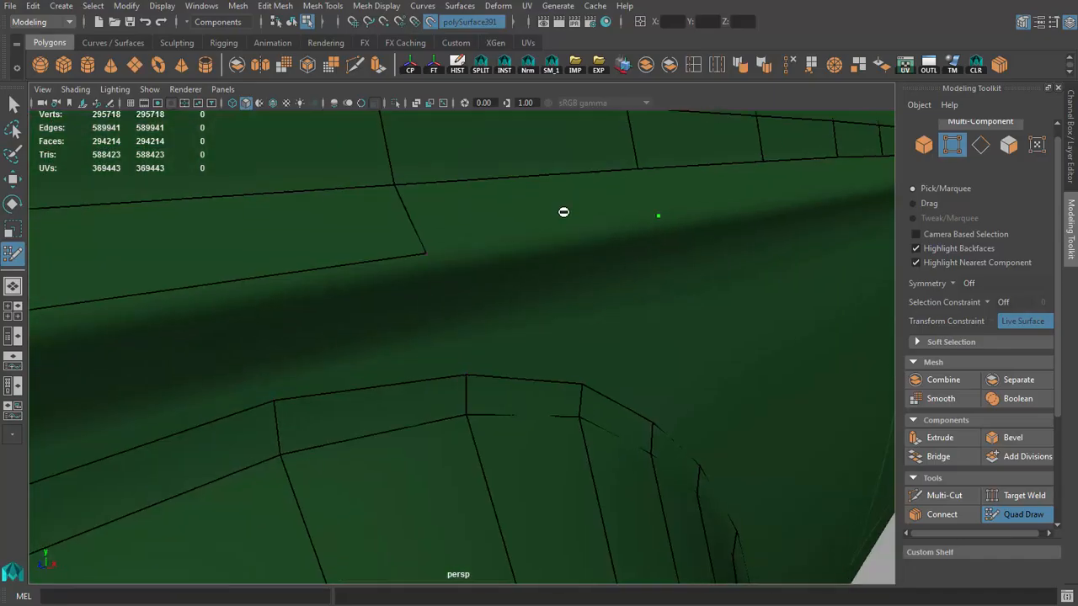
mouse_move(563, 213)
left_mouse_down("alt")
mouse_move(362, 282)
mouse_move(407, 382)
mouse_move(420, 375)
left_mouse_up("alt")
left_click(377, 290, "shift")
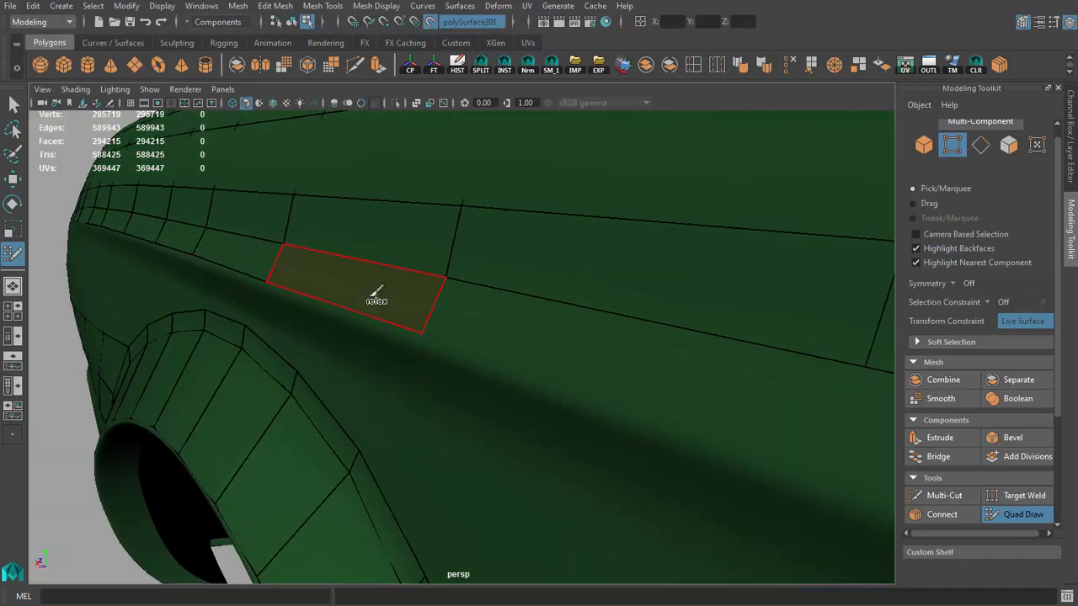
Step: Extend the body-crease row behind the wheel arch with three quads toward the door
left_click_drag(422, 335, 510, 338, "alt")
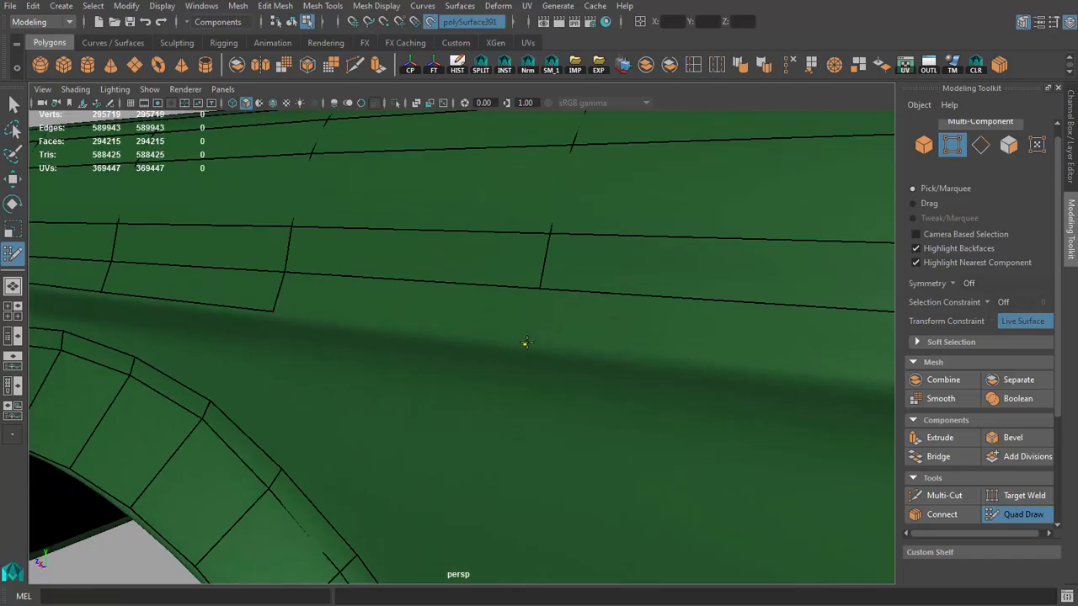
left_click(534, 342)
left_click(426, 308, "shift")
mouse_move(426, 308)
left_mouse_down("alt")
mouse_move(460, 335)
mouse_move(613, 355)
left_mouse_up("alt")
left_click(535, 353)
left_click(464, 329, "shift")
left_click(648, 370)
left_click(531, 354, "shift")
Step: Fill the last body-crease quad up to the door gap and align its end vertices with the gap
left_click_drag(531, 354, 563, 341, "alt")
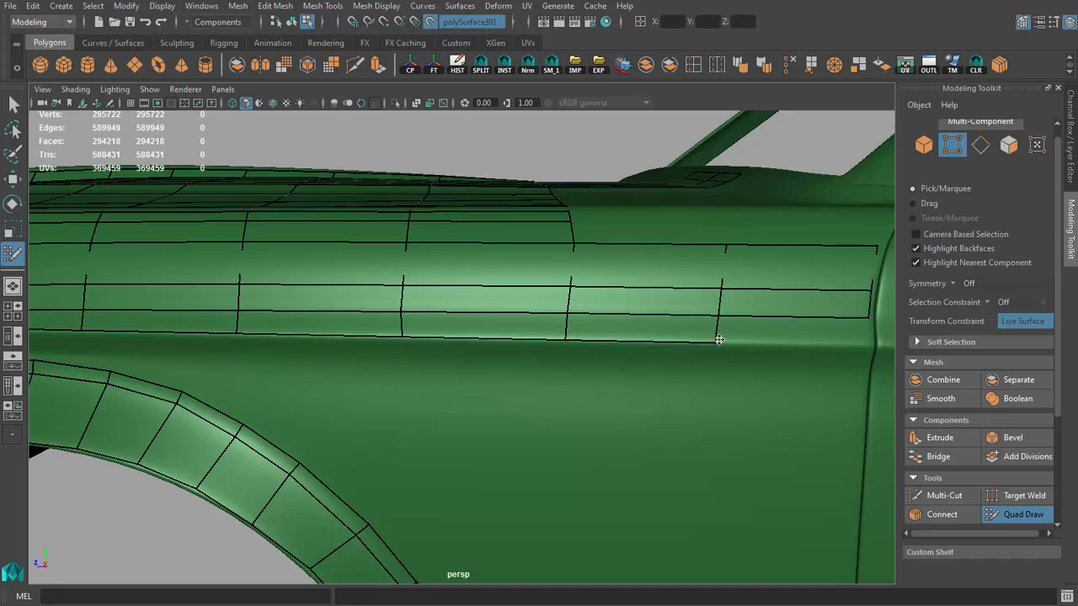
left_click_drag(718, 340, 566, 345, "alt")
left_click(574, 344)
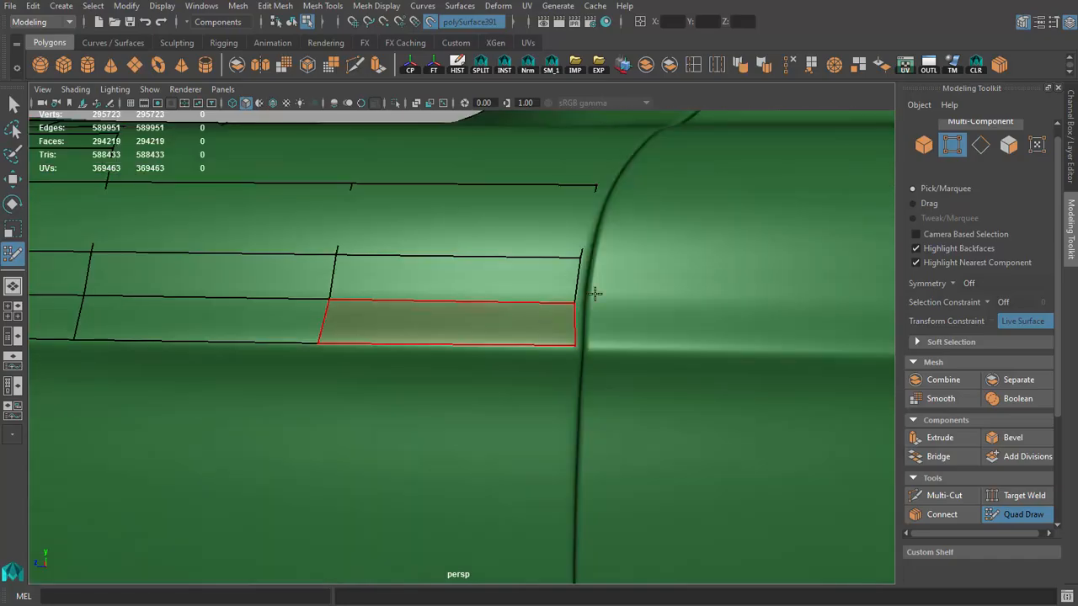
left_click(575, 303, "shift")
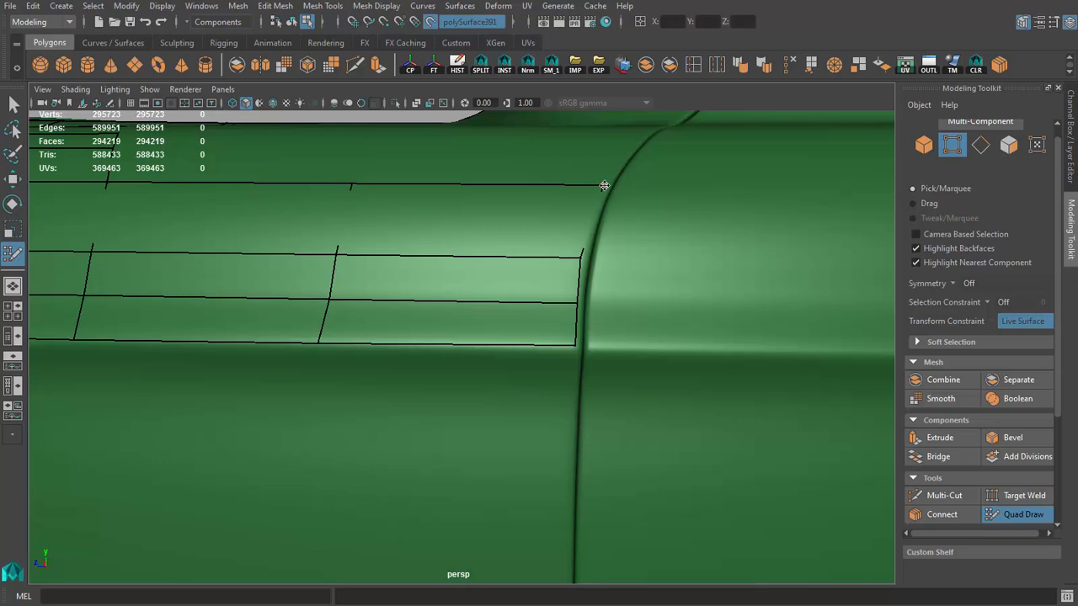
Step: Extend the narrow face row under the front fender crease toward the headlight, tapering it into a triangle
right_click_drag(601, 289, 377, 279, "alt")
left_click_drag(413, 289, 407, 278, "alt")
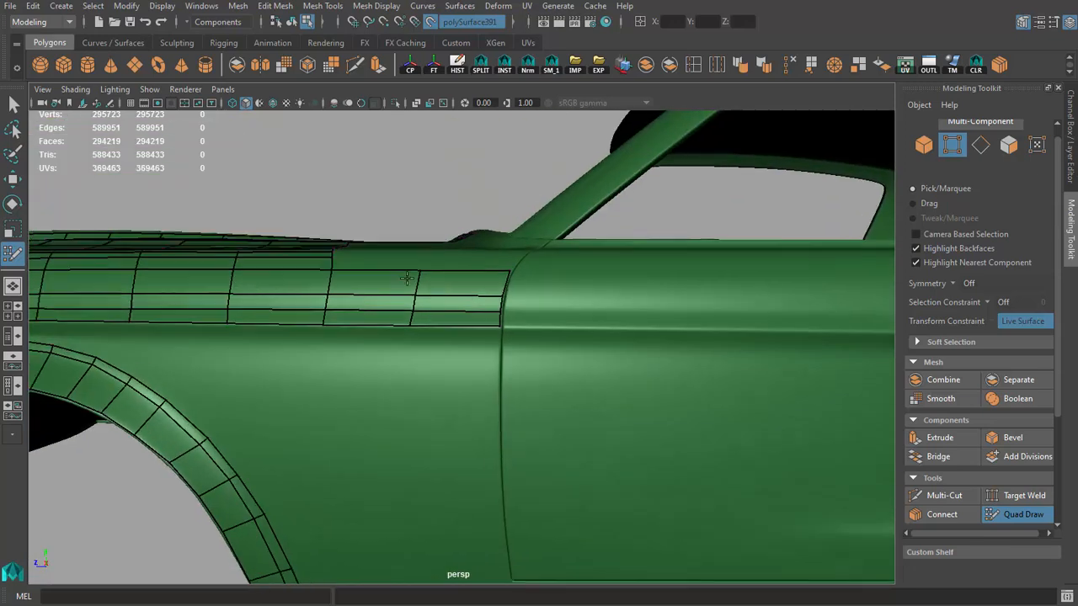
middle_click_drag(406, 278, 515, 282, "alt")
left_click_drag(468, 298, 487, 247, "alt")
scroll(489, 245, "down", 5)
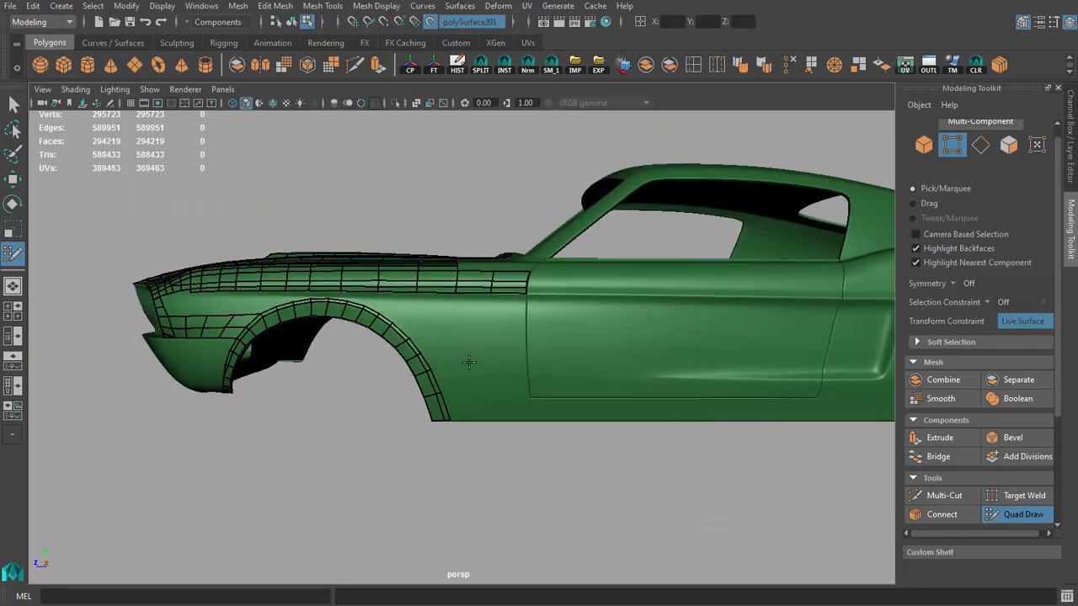
left_click_drag(469, 362, 356, 390, "alt")
scroll(505, 365, "up", 6)
scroll(412, 326, "up", 2)
middle_click_drag(412, 326, 472, 339, "alt")
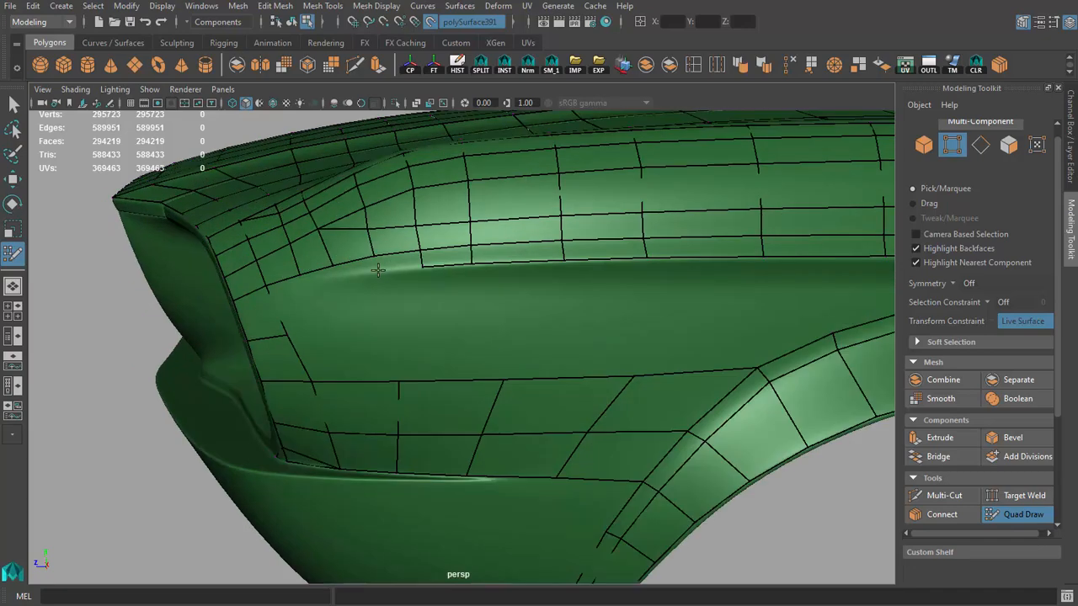
scroll(395, 268, "up", 4)
left_click(459, 267, "shift")
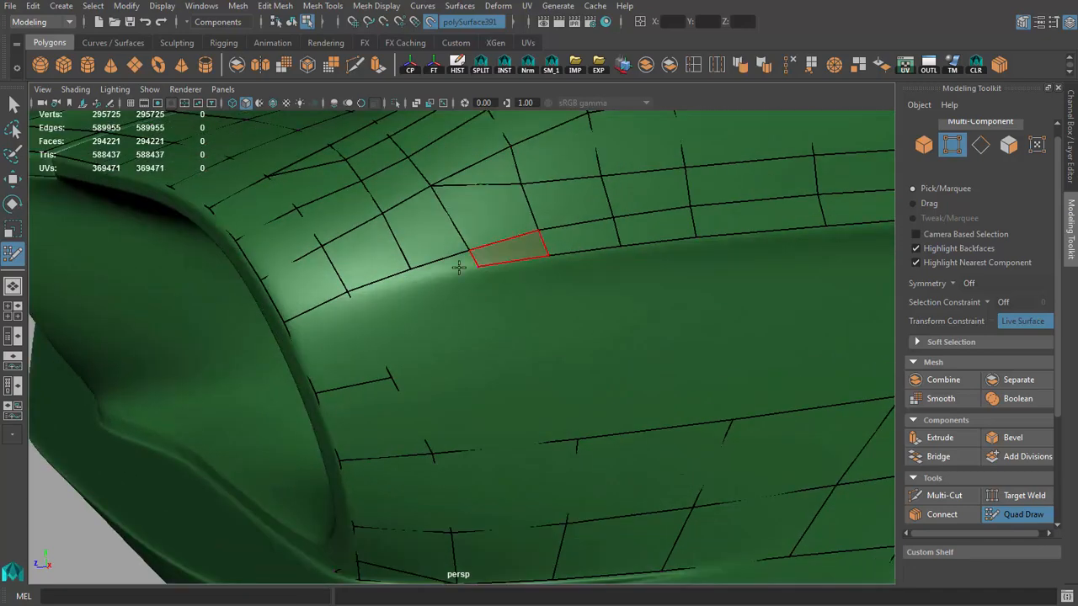
left_click(391, 288, "shift")
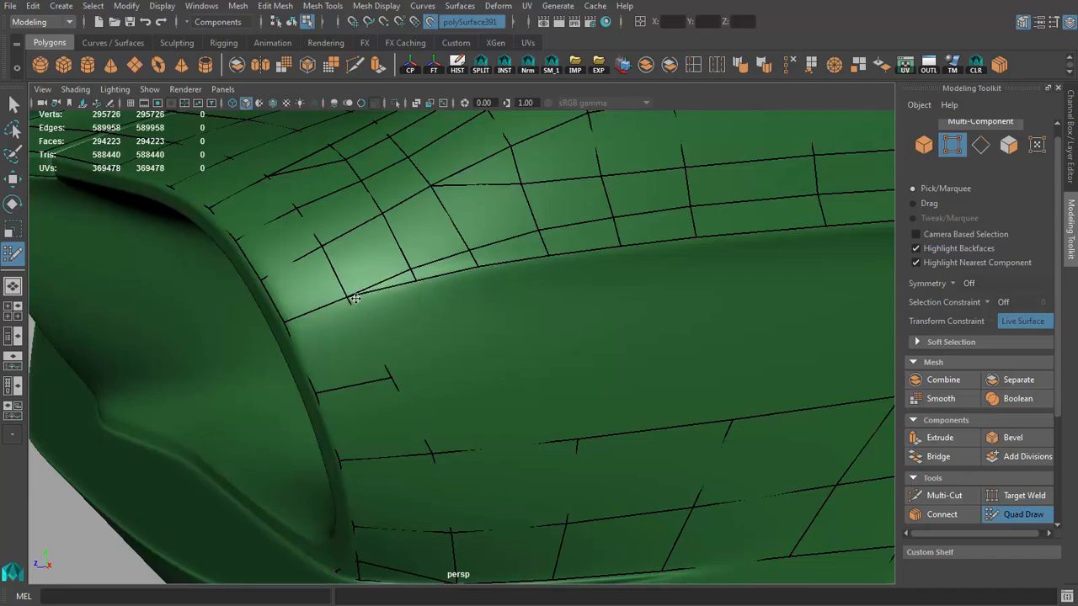
Step: Fill the quads below the crease beside the headlight and insert a vertical edge loop through the two lower rows
left_click_drag(407, 309, 382, 309, "alt")
left_click(373, 311)
left_click(344, 283, "shift")
left_click_drag(382, 309, 418, 280, "alt")
scroll(417, 280, "down", 5)
scroll(440, 286, "up", 4)
left_click_drag(538, 285, 431, 271, "alt")
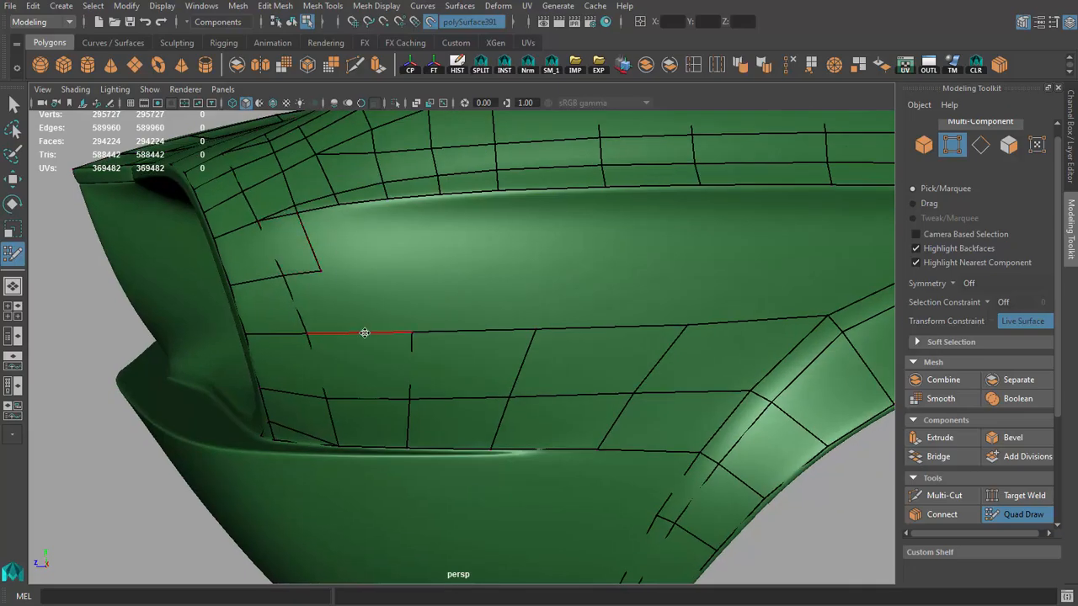
left_click(320, 293, "shift")
left_click_drag(320, 271, 326, 267)
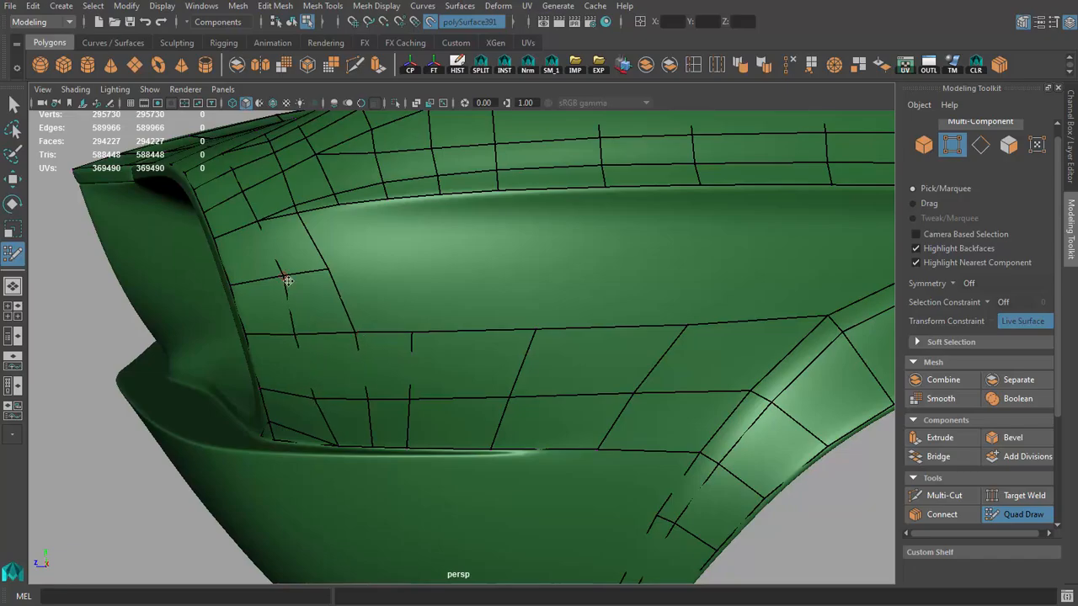
Step: Try relaxing the mesh edges around the headlight corner and undo the stroke
scroll(390, 329, "up", 4)
middle_click_drag(287, 296, 373, 225, "alt")
scroll(391, 326, "down", 3)
scroll(376, 231, "up", 3)
left_click_drag(424, 456, 404, 458)
scroll(395, 446, "down", 6)
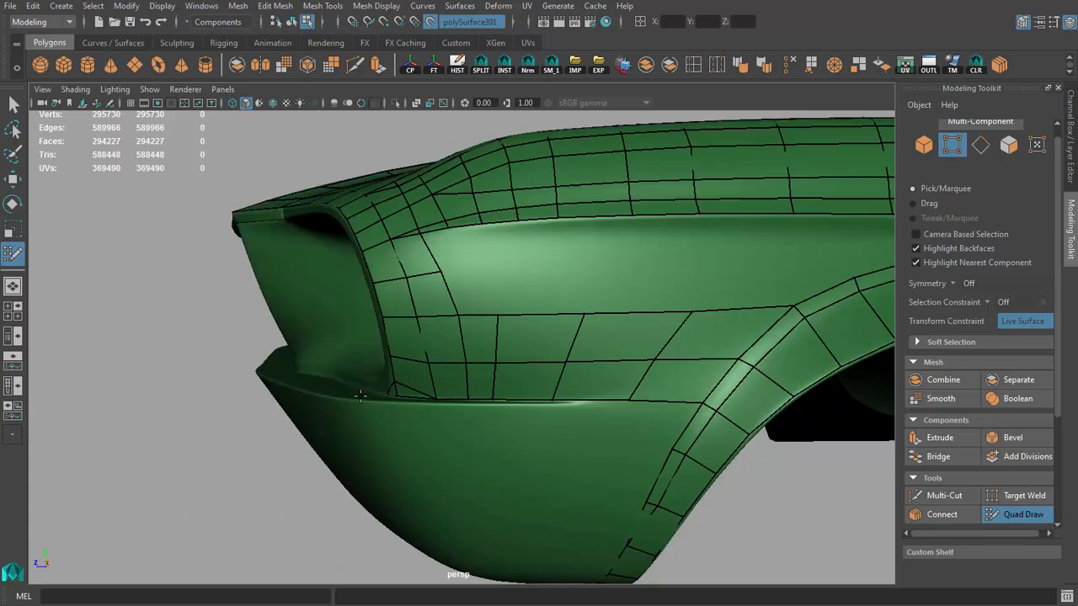
left_click_drag(369, 371, 310, 392, "alt")
scroll(310, 391, "up", 4)
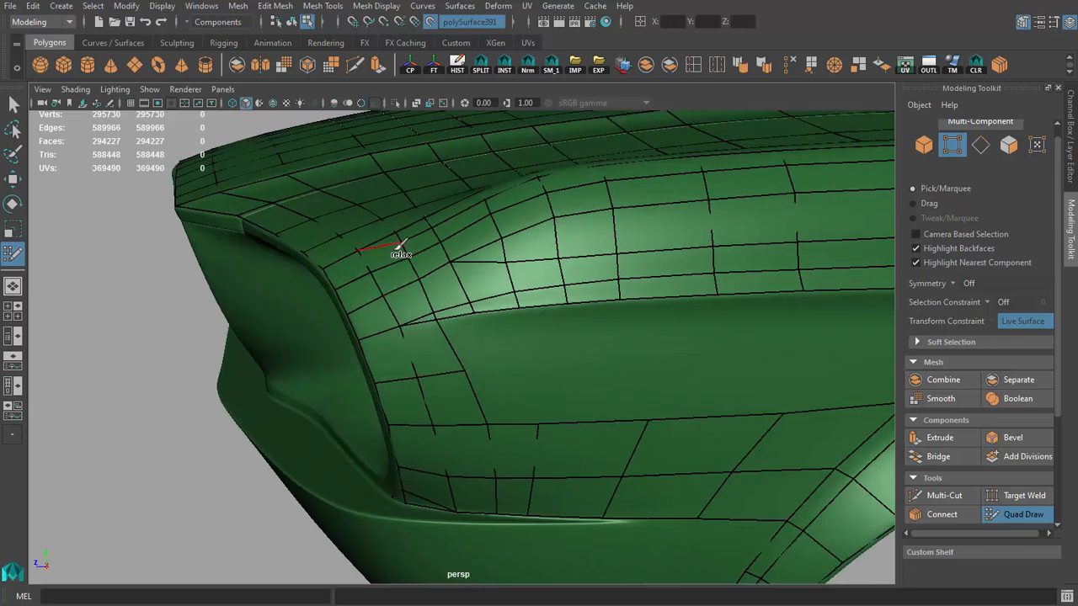
key("ctrl+z")
Step: Place vertices on the fender side behind the headlight and fill two more quads above the lower rows
left_click_drag(513, 402, 483, 365, "alt")
left_click(490, 279)
left_click(463, 312, "shift")
left_click(615, 277)
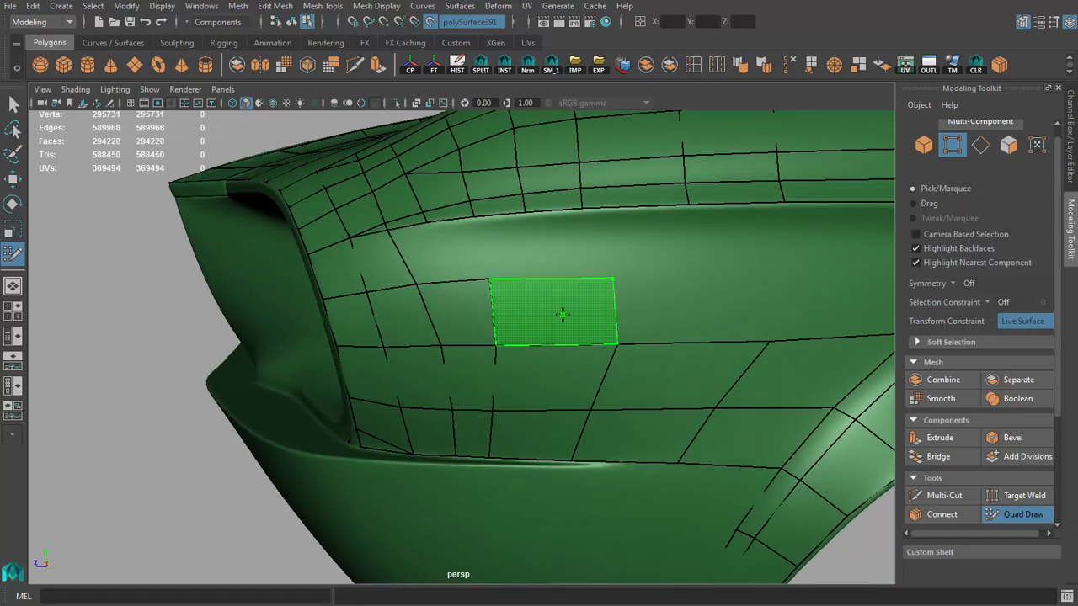
left_click(563, 315, "shift")
Step: Fill a quad up to the fender crease and shift the vertical loop below to even out the columns
left_click_drag(562, 316, 501, 355, "alt")
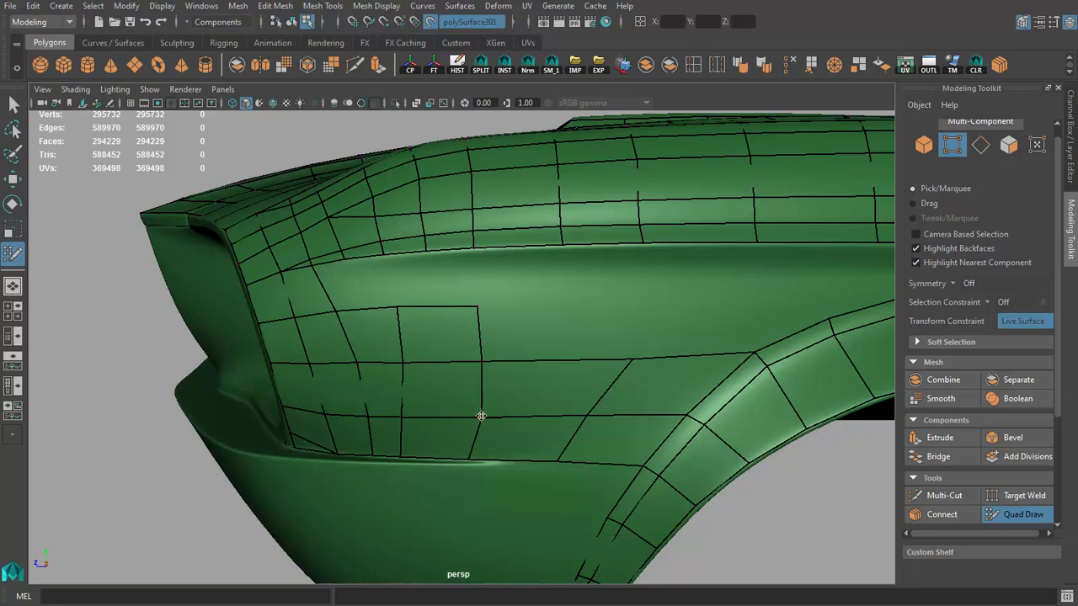
mouse_move(481, 413)
left_mouse_down("alt")
mouse_move(493, 380)
mouse_move(396, 282)
mouse_move(467, 326)
left_mouse_up("alt")
left_click(497, 294, "shift")
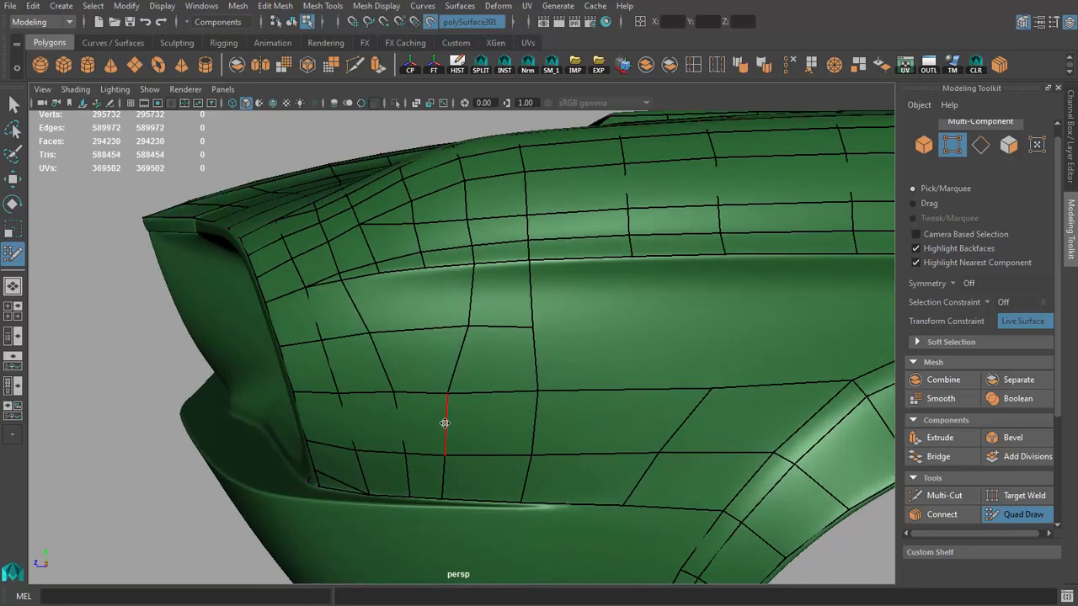
left_click_drag(445, 423, 475, 449)
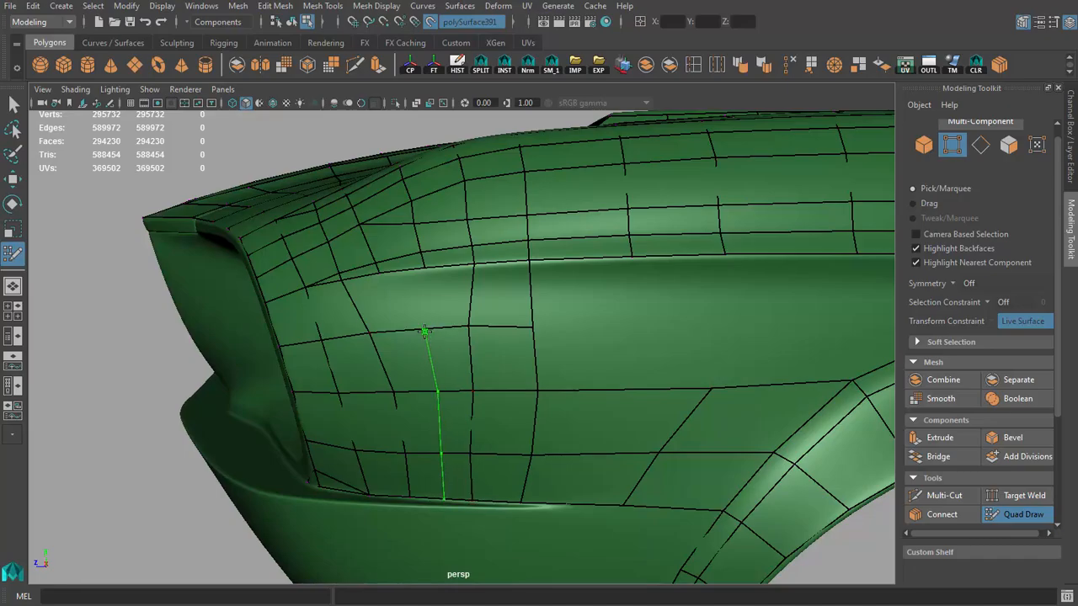
Step: Insert another vertical loop, fill the remaining faces up to the crease, and add a horizontal loop just beneath it
left_click(383, 303, "shift")
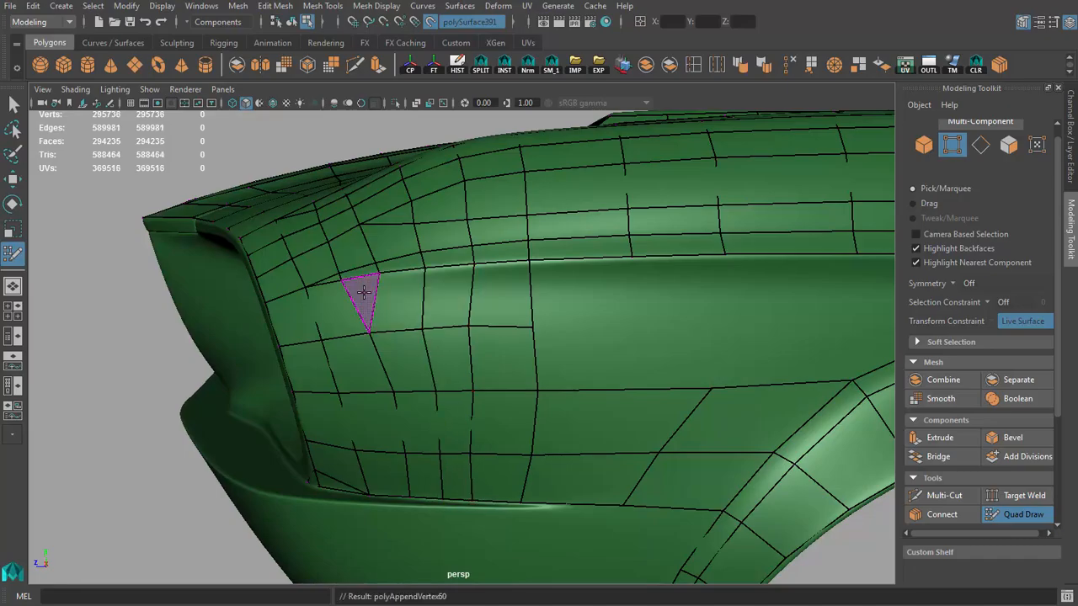
left_click(364, 292, "shift")
left_click_drag(364, 292, 446, 305, "alt")
left_click(534, 263, "ctrl")
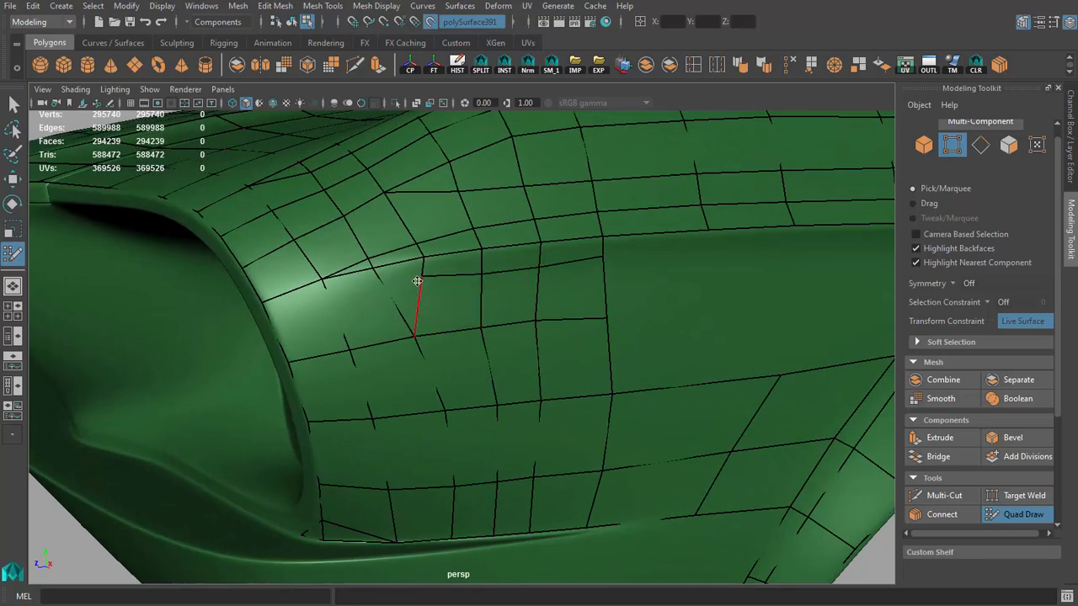
Step: Even out the new horizontal loop's vertices so it runs parallel to the crease behind the headlight
left_click_drag(414, 284, 478, 279, "alt")
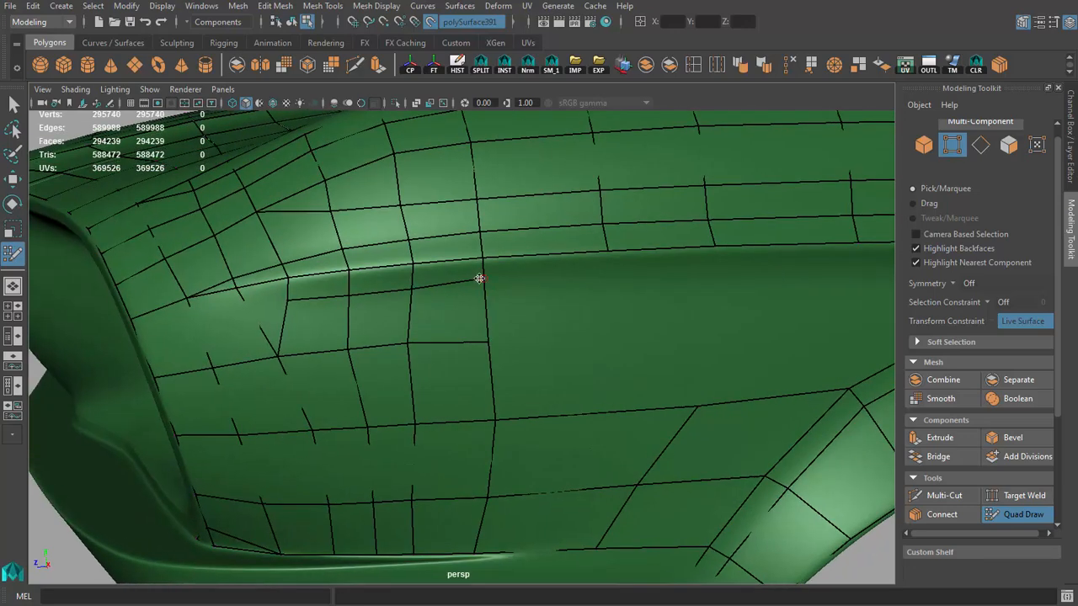
right_click_drag(483, 284, 379, 284, "alt")
left_click_drag(380, 284, 533, 274, "alt")
right_click_drag(533, 275, 525, 312, "alt")
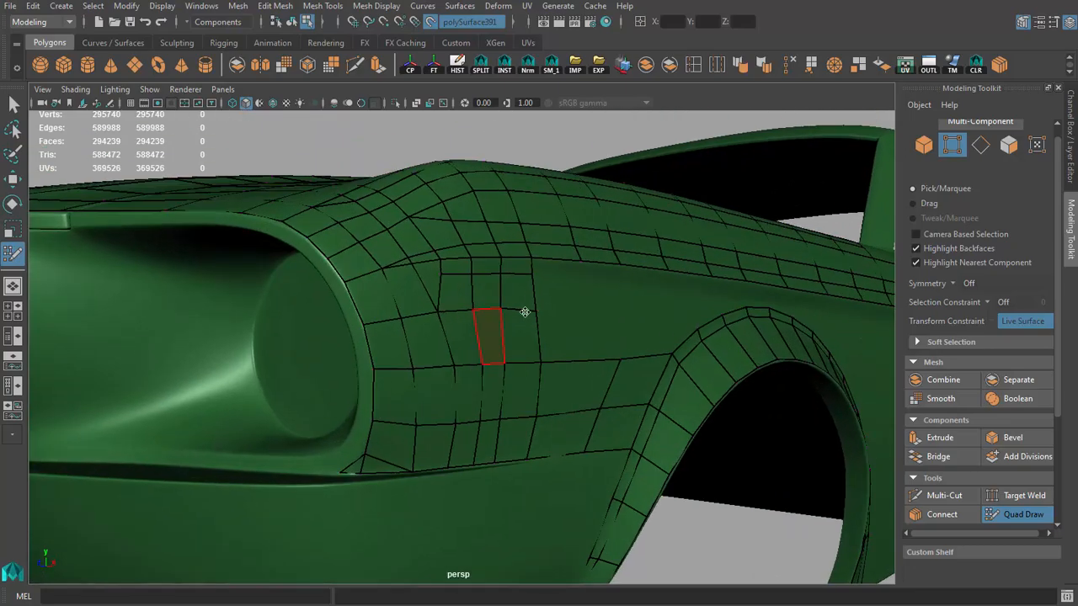
Step: Extend the narrow row beneath the crease with three quads toward the wheel arch
left_click_drag(539, 304, 453, 315, "alt")
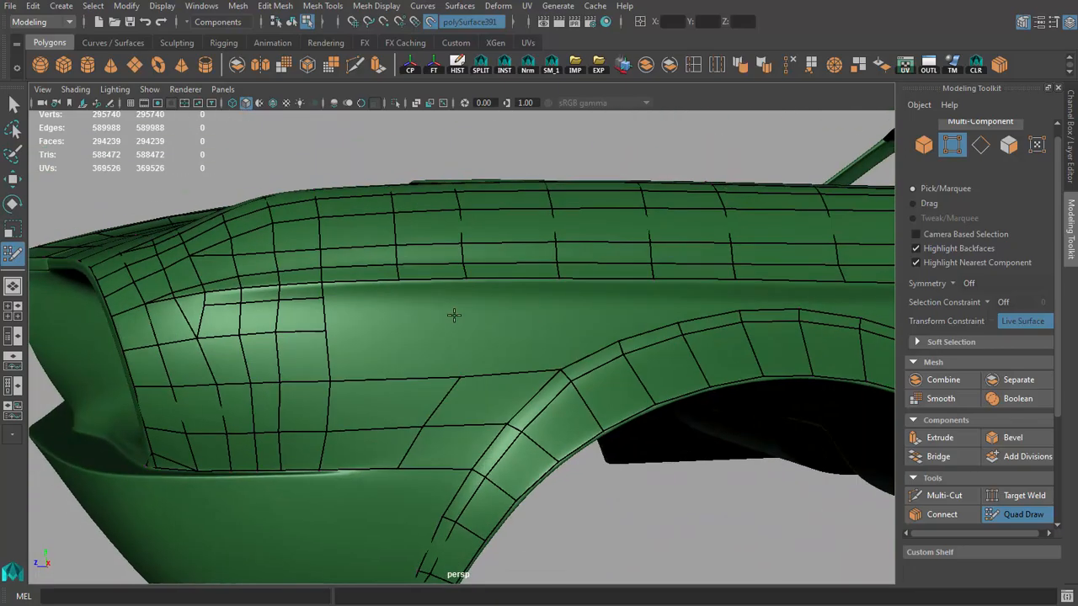
left_click(368, 293, "shift")
left_click(439, 292, "shift")
right_click_drag(438, 293, 519, 292, "alt")
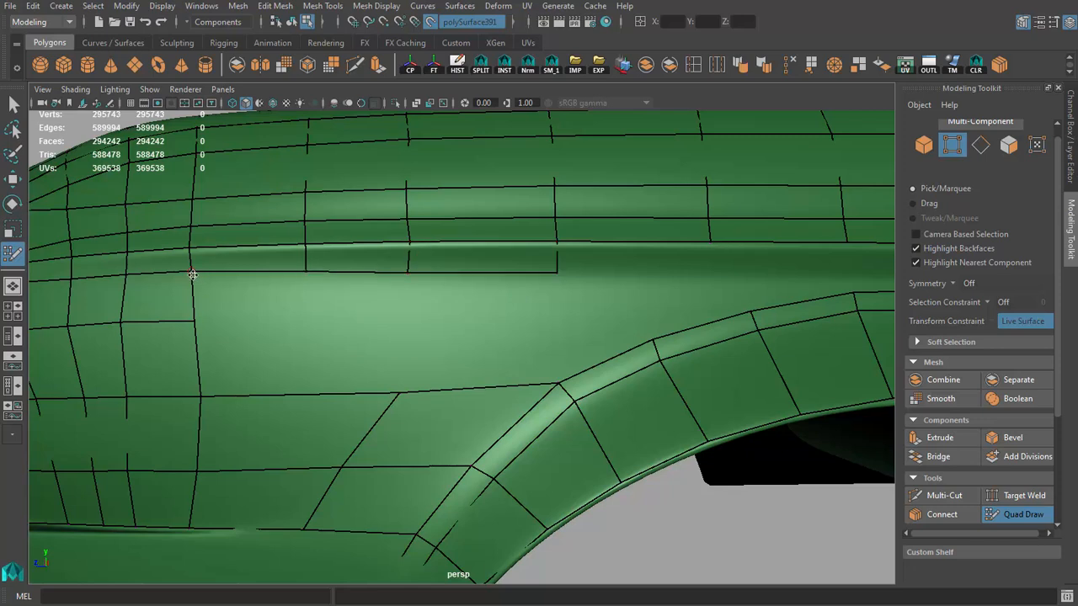
Step: Place a vertex below the crease over the arch's front shoulder and fill one more quad in the row
right_click_drag(360, 298, 227, 302, "alt")
middle_click_drag(606, 346, 506, 355, "alt")
right_click_drag(506, 355, 601, 356, "alt")
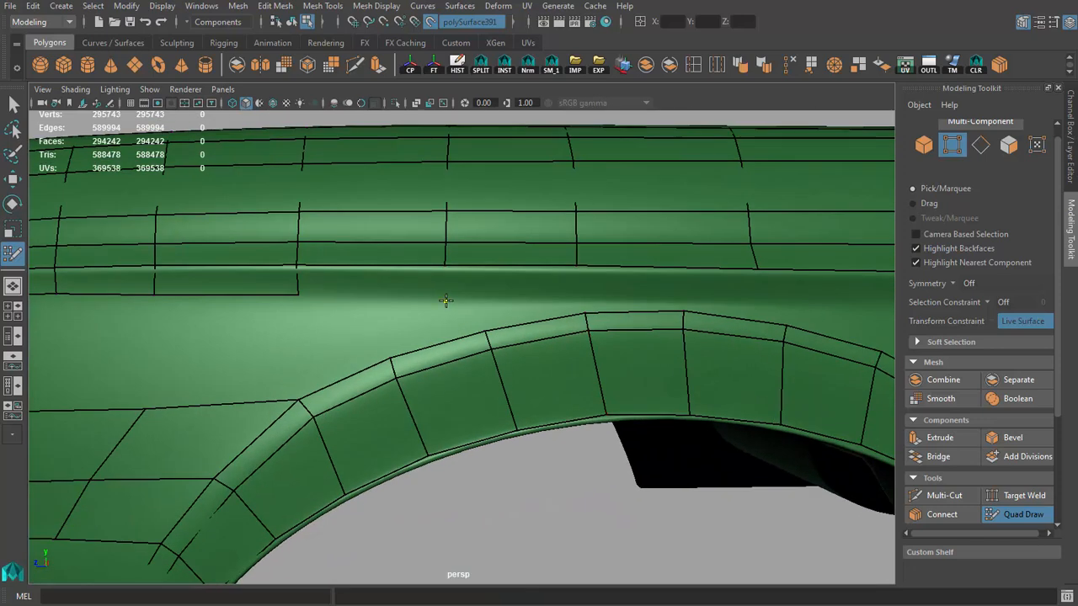
left_click(428, 302, "shift")
right_click_drag(428, 302, 471, 296, "alt")
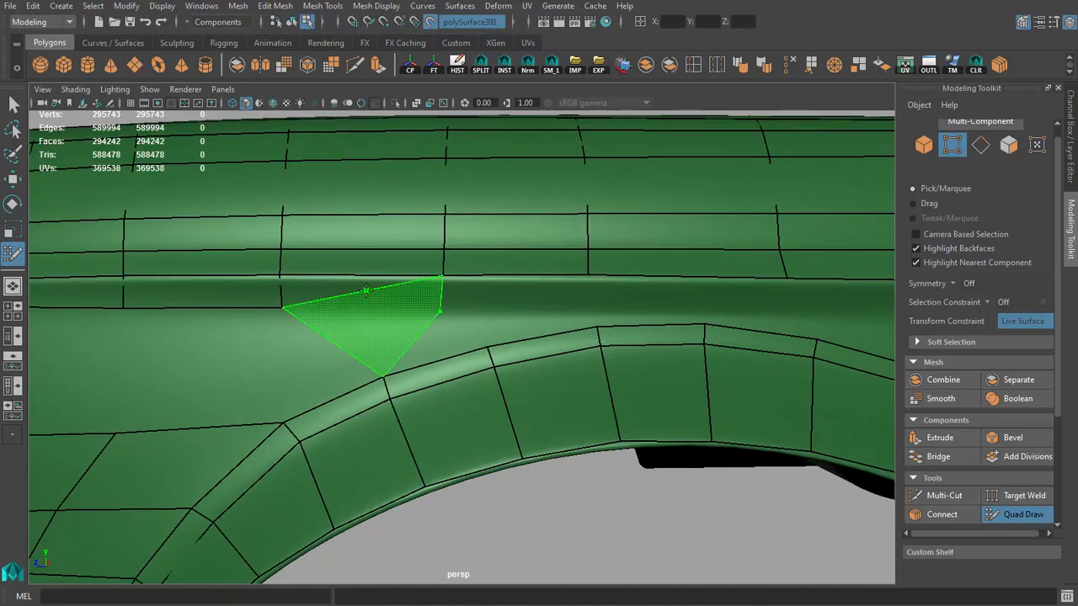
Step: Place vertices in the narrow space between the crease and the arch top and fill the next quad of the row
left_click(587, 310)
left_click_drag(529, 298, 549, 305, "alt")
middle_click_drag(549, 305, 448, 311, "alt")
right_click_drag(448, 311, 488, 315, "alt")
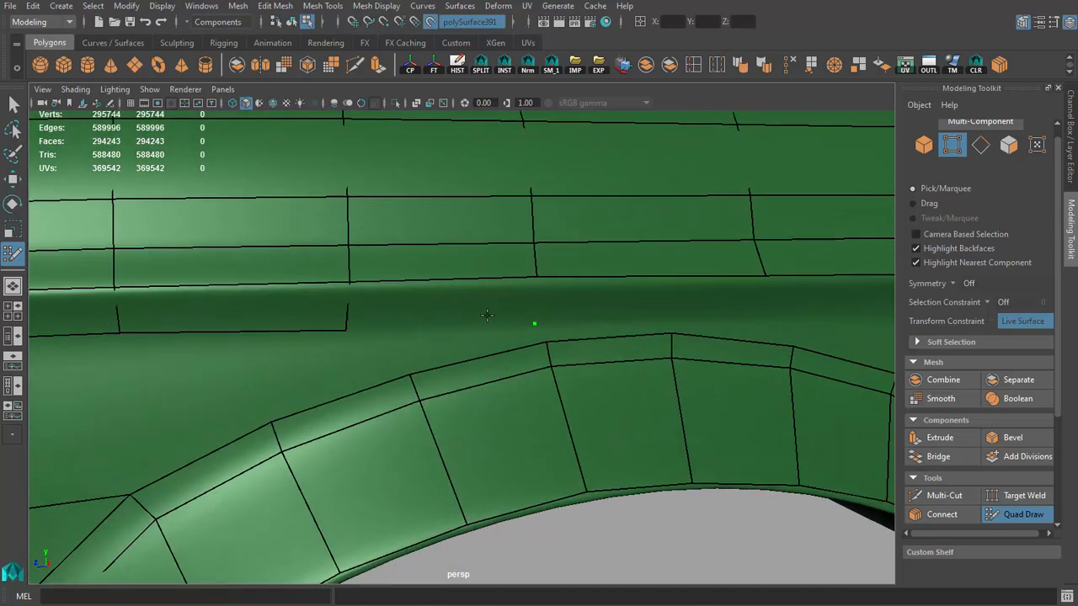
left_click_drag(414, 309, 472, 311, "alt")
middle_click_drag(471, 312, 395, 308, "alt")
left_click_drag(394, 308, 455, 306, "alt")
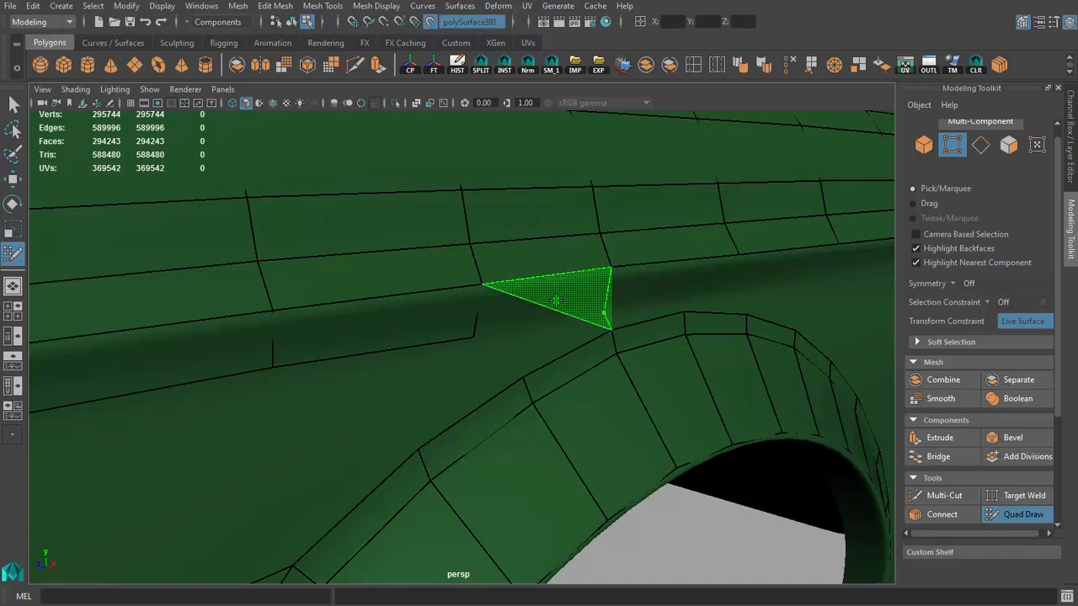
mouse_move(544, 312)
left_mouse_down("alt")
mouse_move(411, 392)
mouse_move(322, 317)
left_mouse_up("alt")
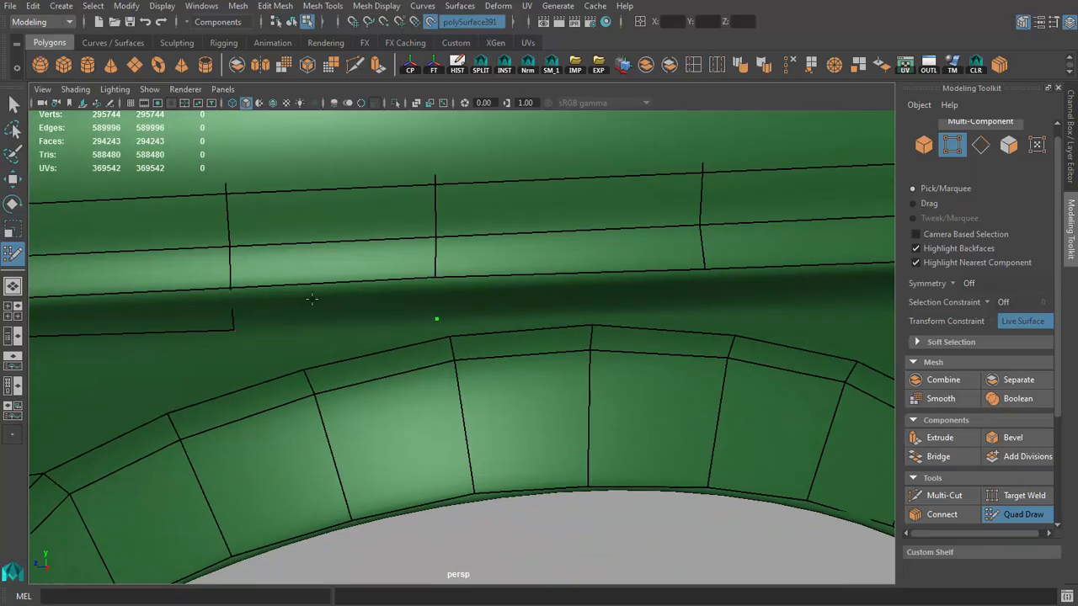
left_click(299, 327)
left_click(360, 293, "shift")
left_click_drag(446, 316, 645, 258, "alt")
left_click(657, 272)
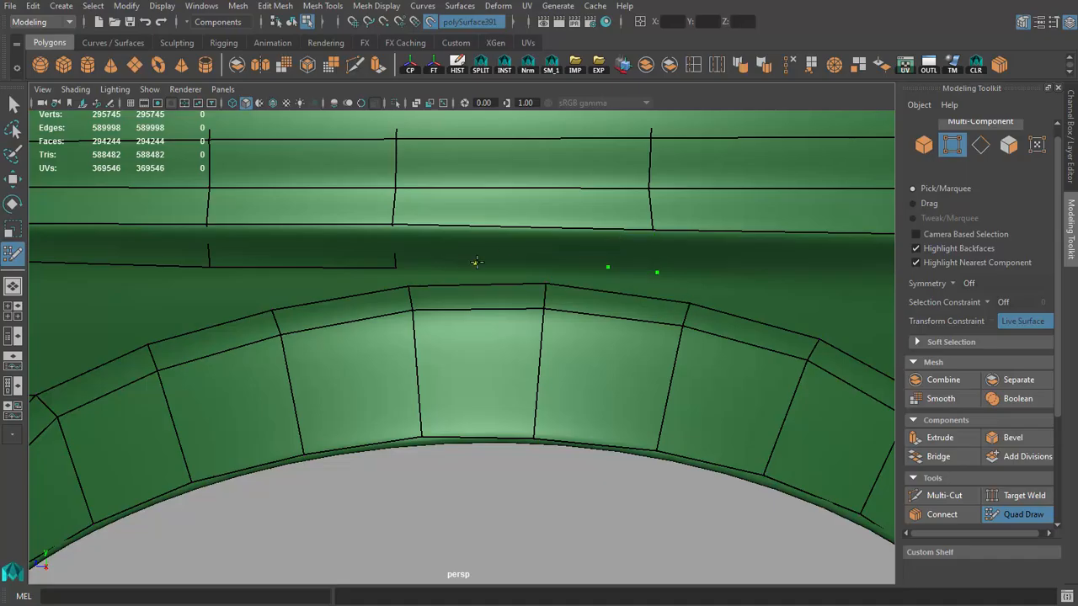
left_click(470, 251, "shift")
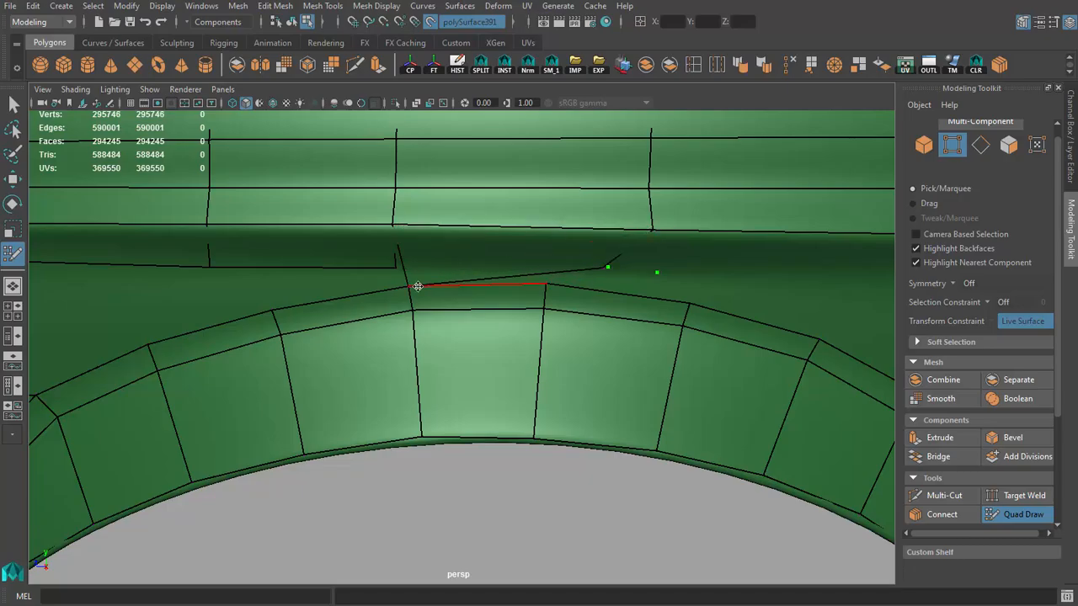
middle_click_drag(410, 279, 437, 259, "alt")
right_click_drag(438, 259, 358, 233, "alt")
left_click_drag(358, 233, 370, 269, "alt")
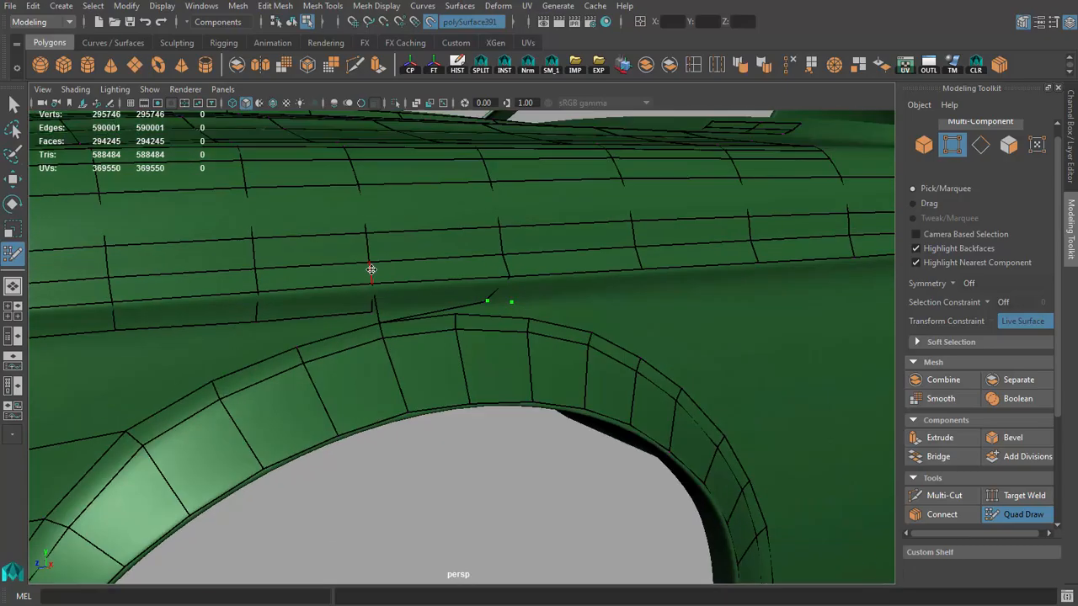
right_click_drag(370, 269, 441, 298, "alt")
key("ctrl+z")
key("ctrl+z")
key("ctrl+z")
key("ctrl+z")
left_click_drag(440, 298, 494, 322, "alt")
key("ctrl+z")
key("ctrl+z")
Step: Place vertices under the crease behind the arch's peak, fill two faces between crease and arch, and clear the leftover dots
left_click_drag(635, 341, 480, 311, "alt")
left_click(657, 302)
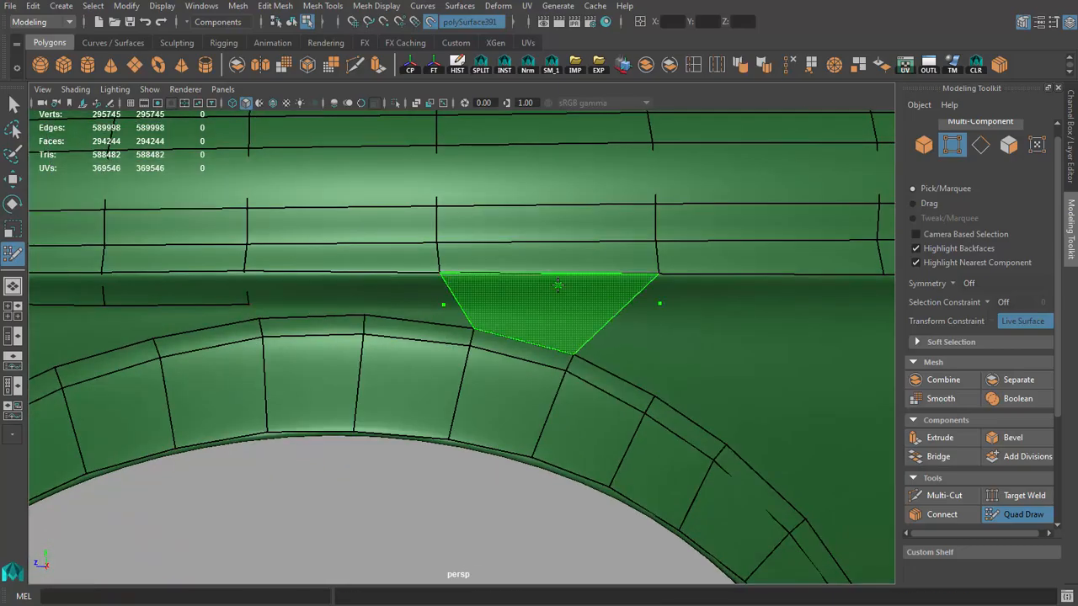
left_click(557, 286, "shift")
left_click(462, 307, "ctrl")
scroll(992, 514, "down", 3)
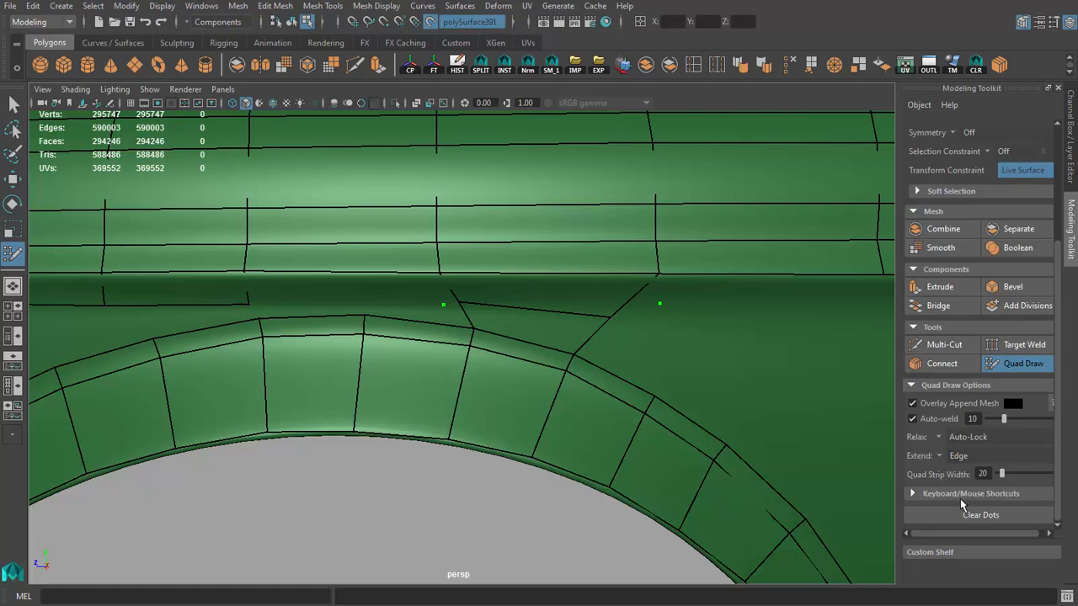
left_click(962, 512)
Step: Move the new faces' lower vertices beneath the matching crease columns above the arch's rear shoulder
left_click_drag(474, 320, 486, 316, "alt")
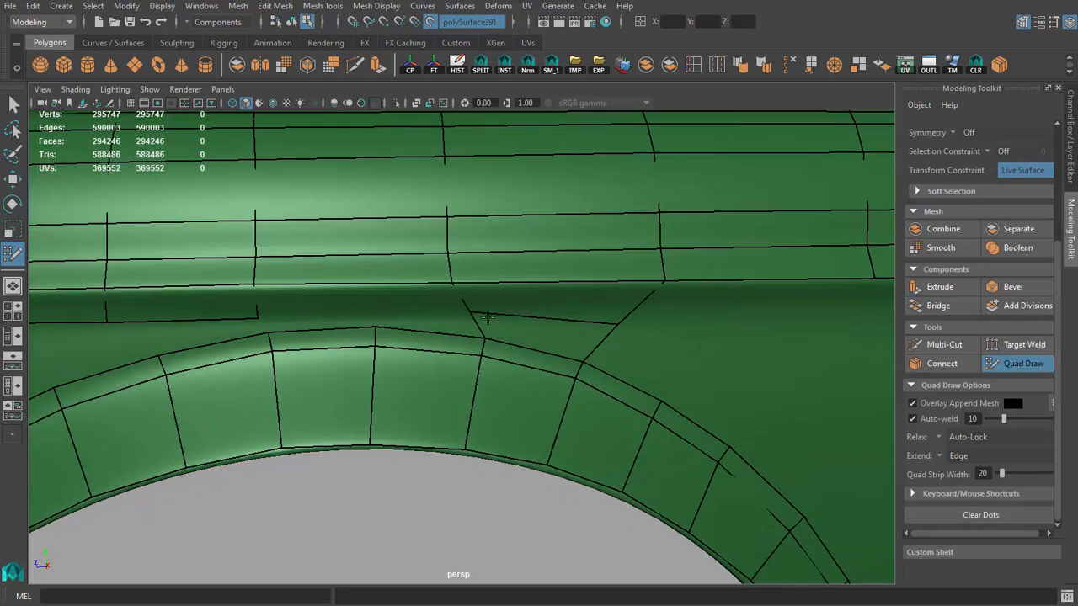
left_click_drag(619, 324, 666, 305)
middle_click_drag(668, 306, 455, 303, "alt")
Step: Continue the row under the crease behind the wheel arch with three quads toward the door
scroll(454, 303, "down", 2)
scroll(455, 303, "up", 1)
left_click(623, 310)
left_click(611, 306, "shift")
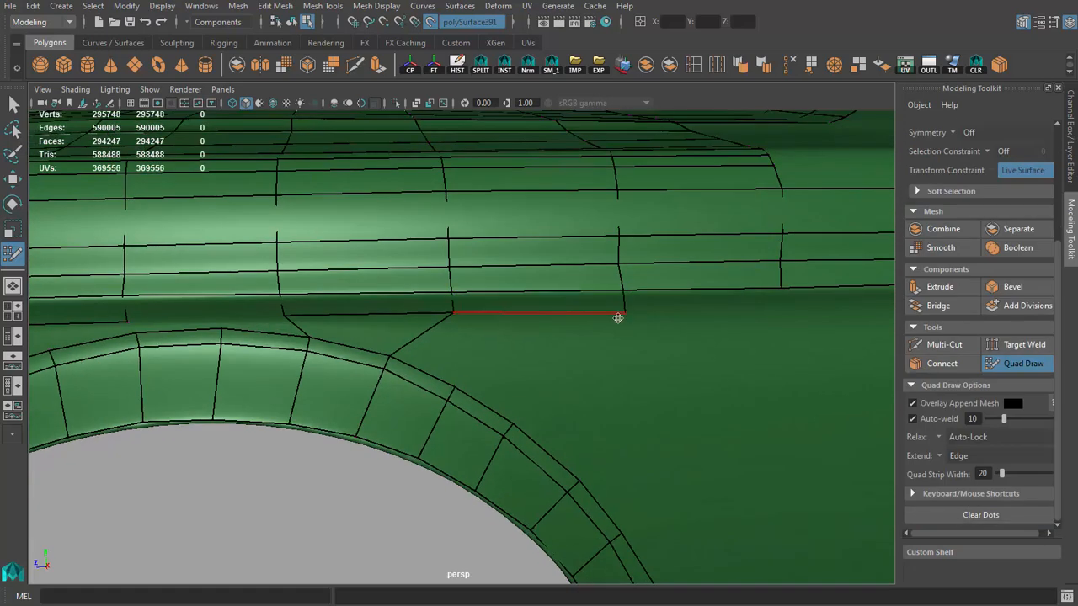
middle_click_drag(618, 318, 569, 291, "alt")
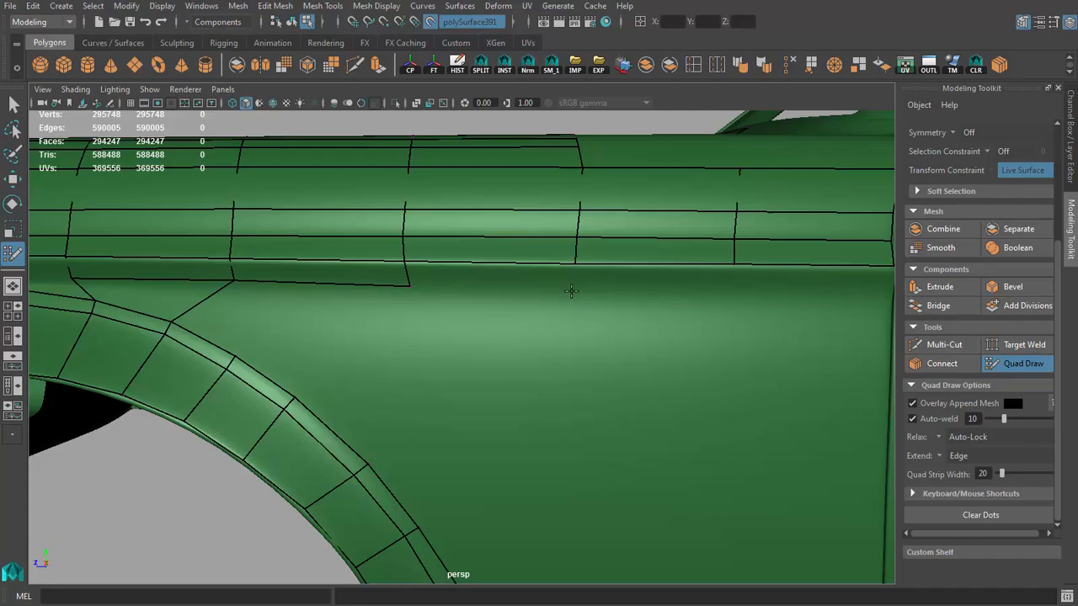
left_click(742, 295)
left_click(662, 289, "shift")
Step: Fill the last quad of the under-crease row up to the door gap
middle_click_drag(660, 289, 380, 278, "alt")
scroll(380, 279, "down", 2)
scroll(380, 278, "up", 1)
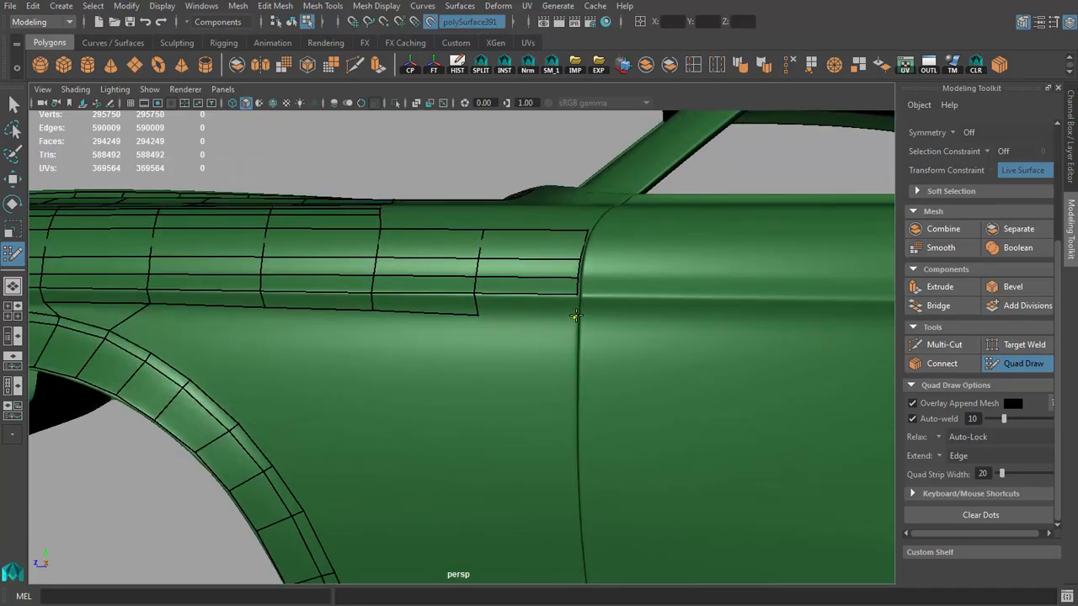
right_click_drag(502, 320, 295, 309, "alt")
scroll(442, 334, "up", 4)
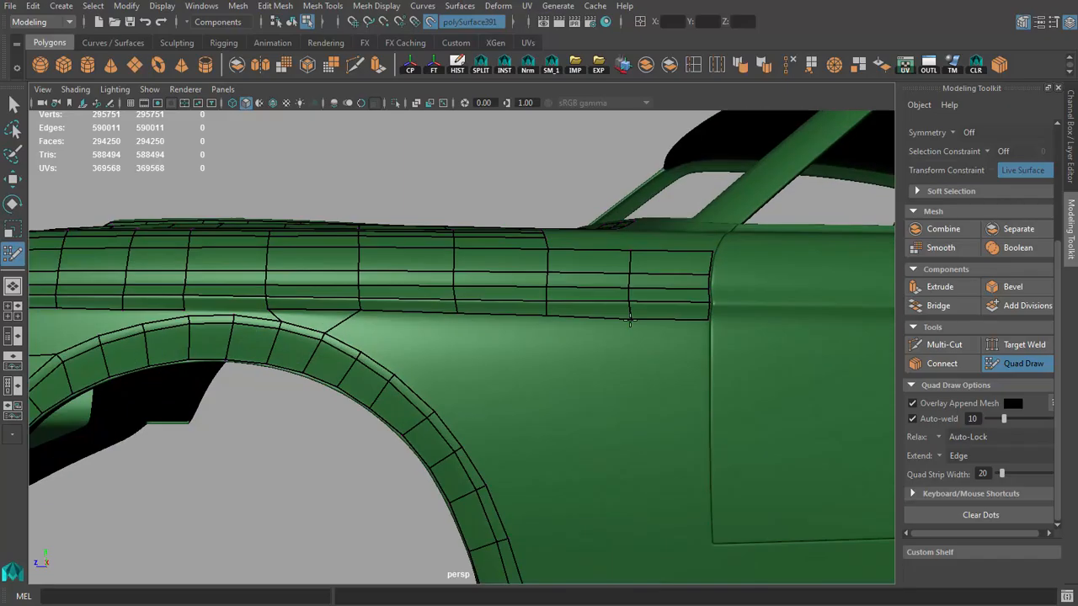
scroll(629, 317, "down", 3)
left_click_drag(353, 302, 404, 303, "alt")
middle_click_drag(404, 303, 659, 365, "alt")
scroll(659, 365, "up", 9)
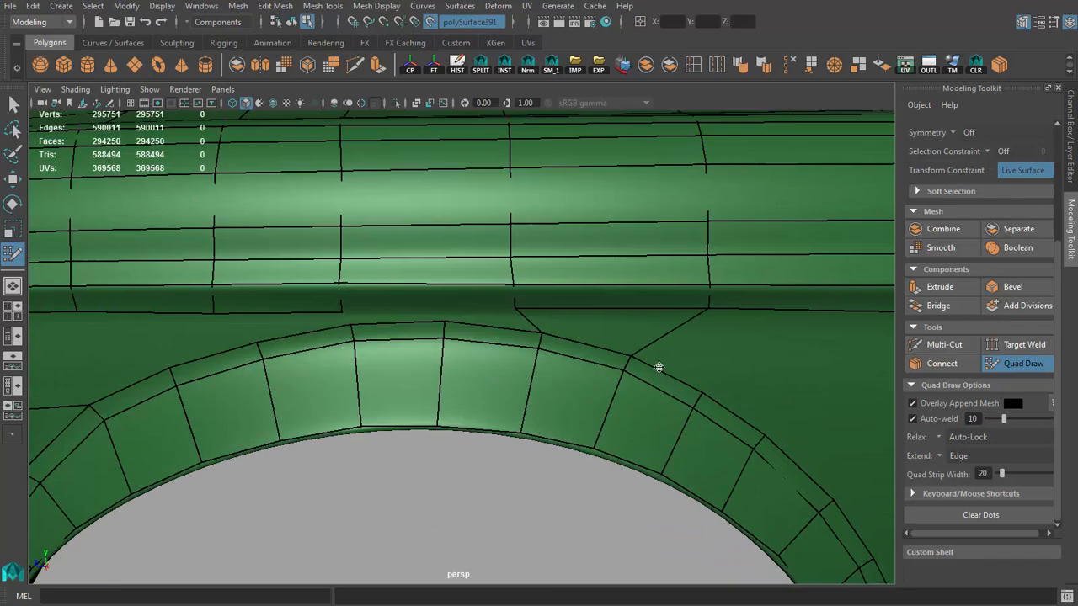
Step: Close the narrow gap above the wheel arch's peak with new faces, welding their upper vertices to the crease row and adding a triangle
left_click(366, 234, "shift")
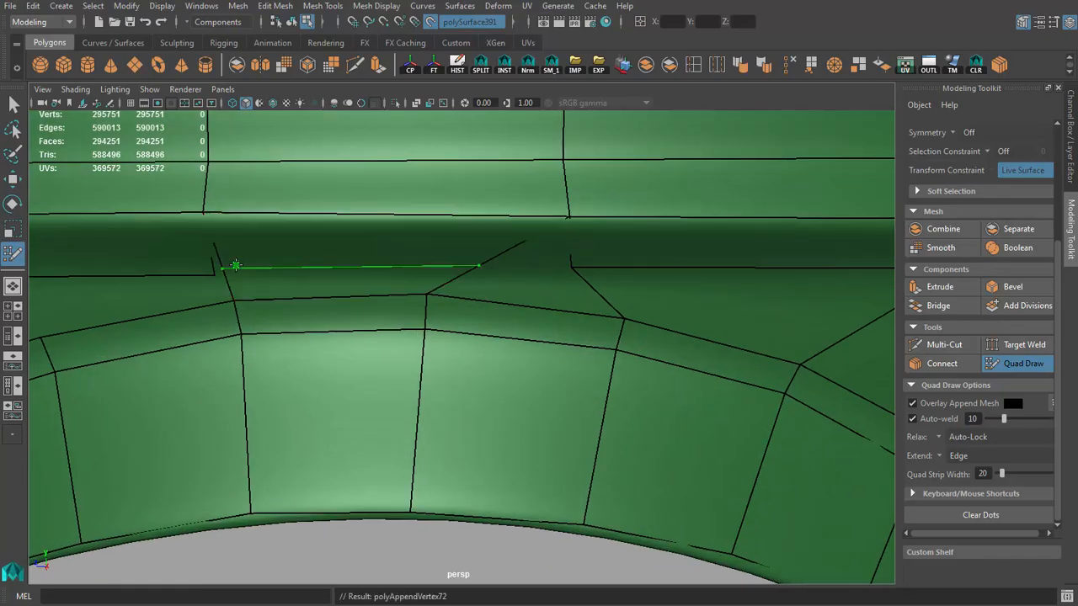
left_click_drag(226, 272, 215, 273)
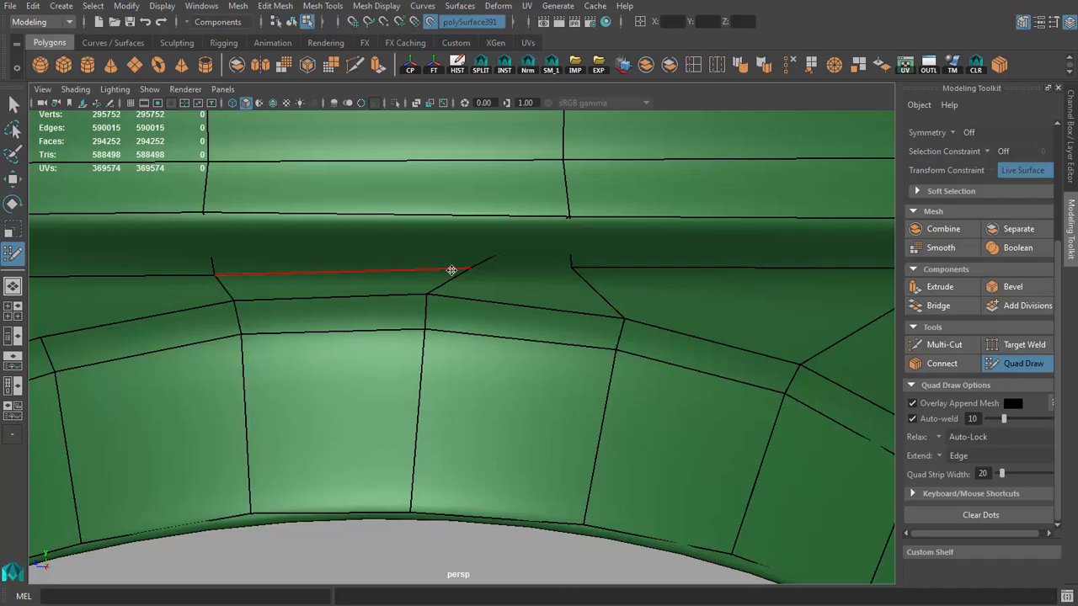
scroll(529, 294, "down", 5)
scroll(529, 292, "up", 2)
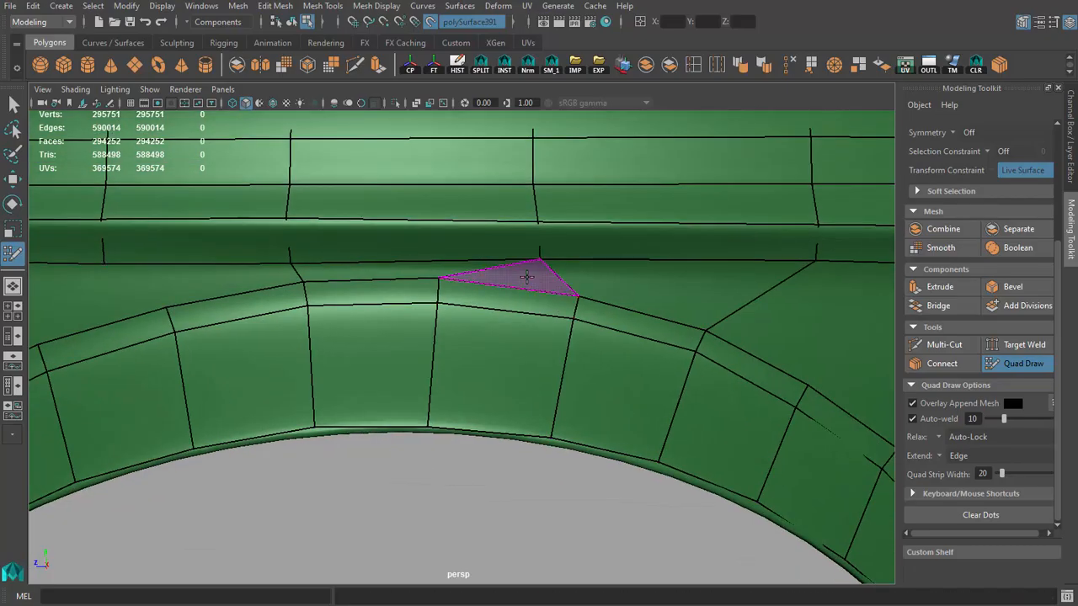
left_click(527, 277, "shift")
scroll(450, 277, "down", 5)
scroll(451, 281, "up", 3)
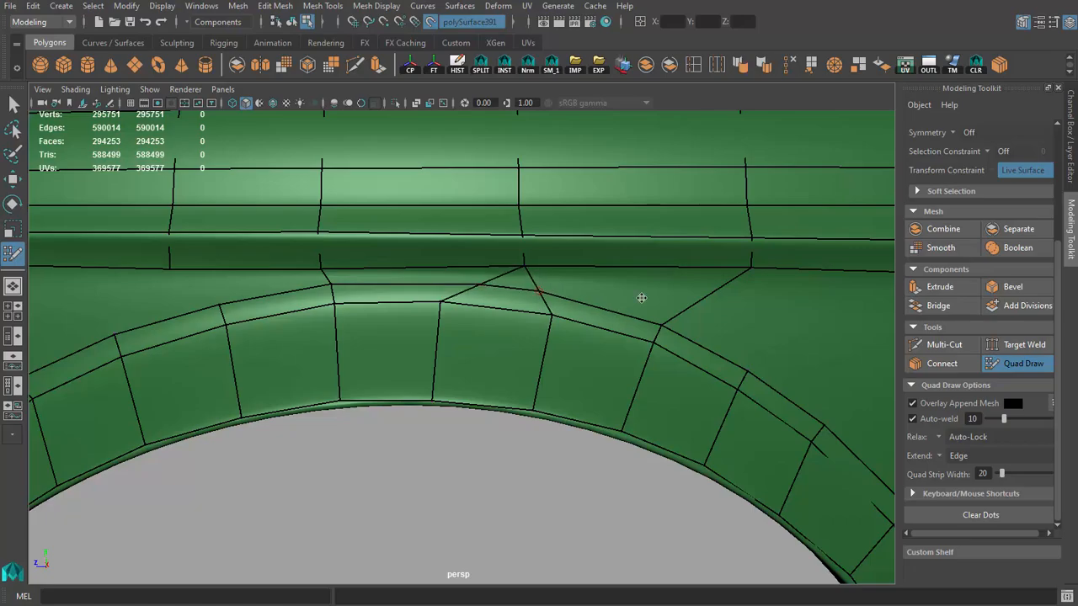
Step: Fill the two quads between the crease row and the arch edge just in front of the arch's peak
right_click_drag(641, 298, 236, 264, "alt")
left_click_drag(236, 265, 272, 272, "alt")
right_click_drag(272, 272, 337, 276, "alt")
left_click_drag(337, 276, 299, 274, "alt")
right_click_drag(299, 274, 214, 286, "alt")
mouse_move(214, 286)
left_mouse_down("alt")
mouse_move(277, 274)
mouse_move(227, 278)
left_mouse_up("alt")
mouse_move(227, 278)
right_mouse_down("alt")
mouse_move(457, 284)
mouse_move(558, 259)
right_mouse_up("alt")
left_click(558, 258, "shift")
left_click(459, 268, "shift")
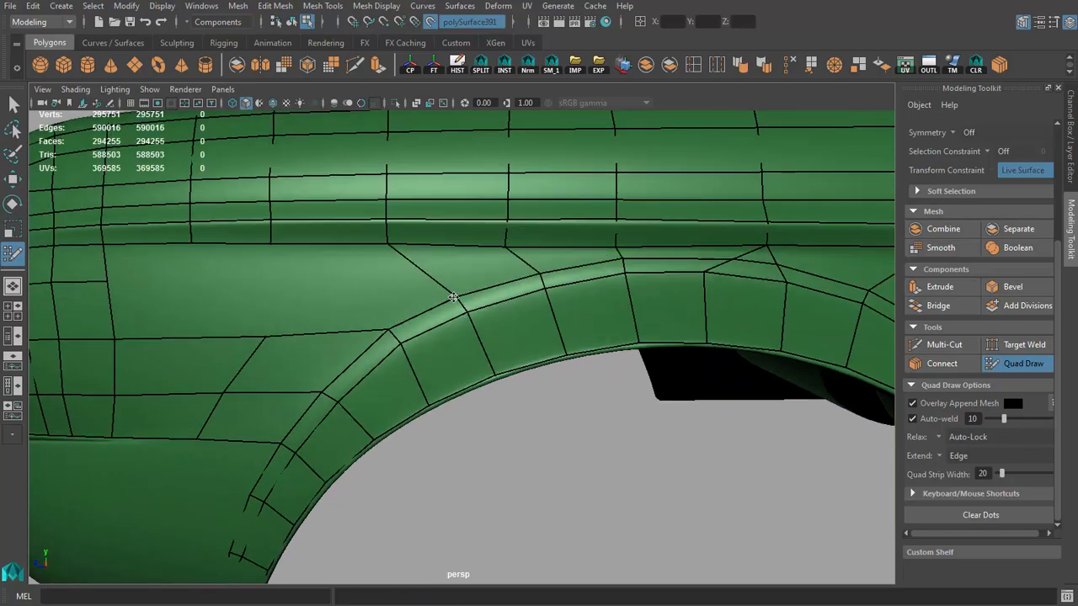
Step: Place vertices under the crease ahead of the arch, fill a quad, and shift its lower vertex to line up the column
right_click_drag(453, 297, 408, 294, "alt")
middle_click_drag(408, 295, 488, 274, "alt")
right_click_drag(228, 295, 329, 291, "alt")
right_click_drag(279, 247, 219, 253, "alt")
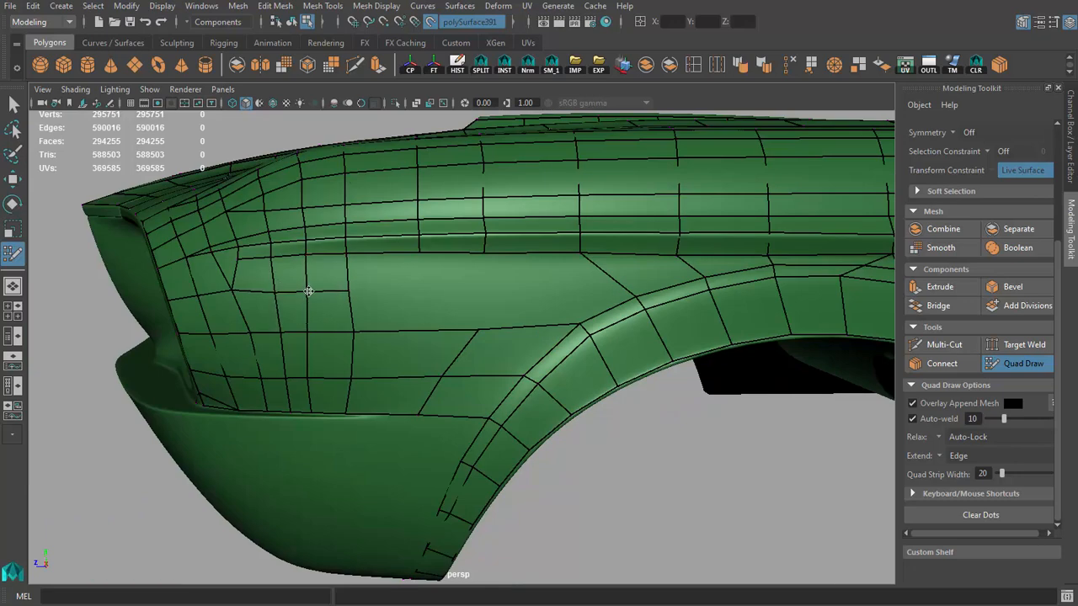
left_click(494, 290)
left_click(405, 320, "shift")
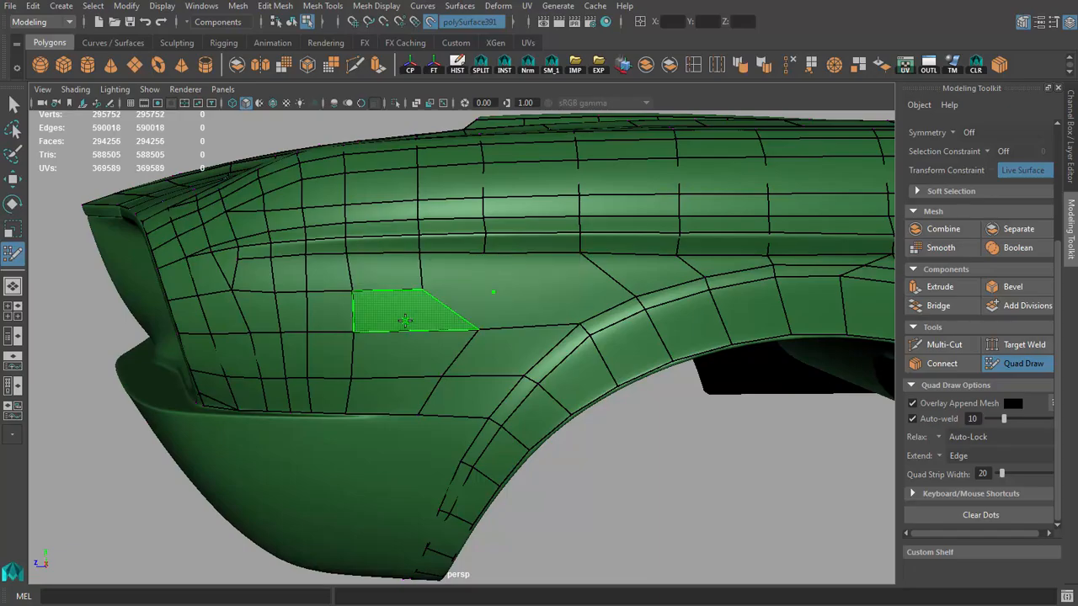
left_click_drag(479, 329, 426, 329)
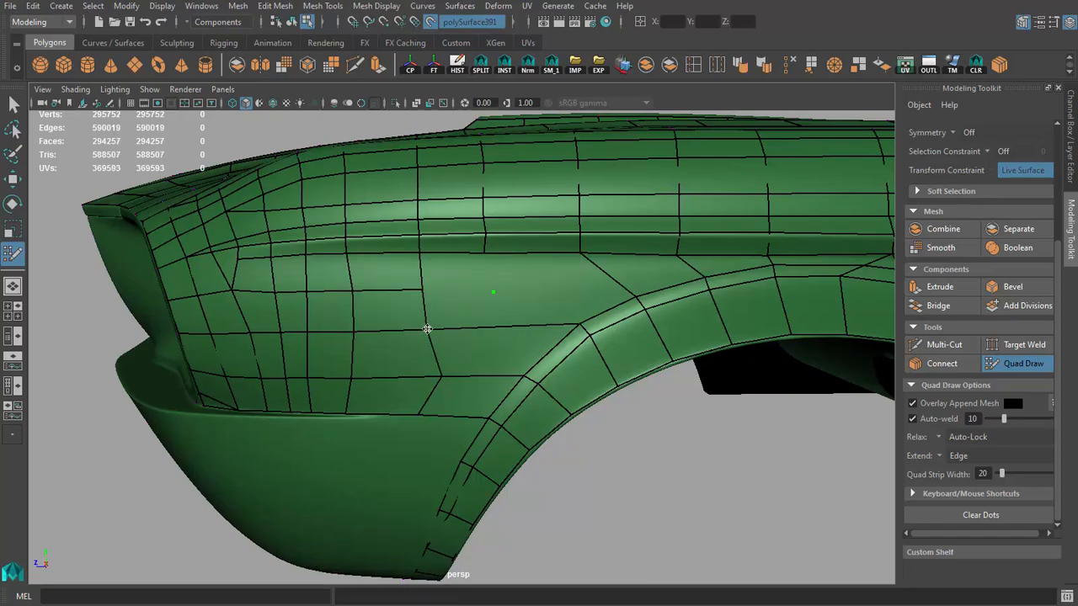
Step: Extend the fender grid with quads to the arch's front shoulder, insert a column below, and close the gap with a triangle
left_click(465, 278, "shift")
left_click(471, 303, "shift")
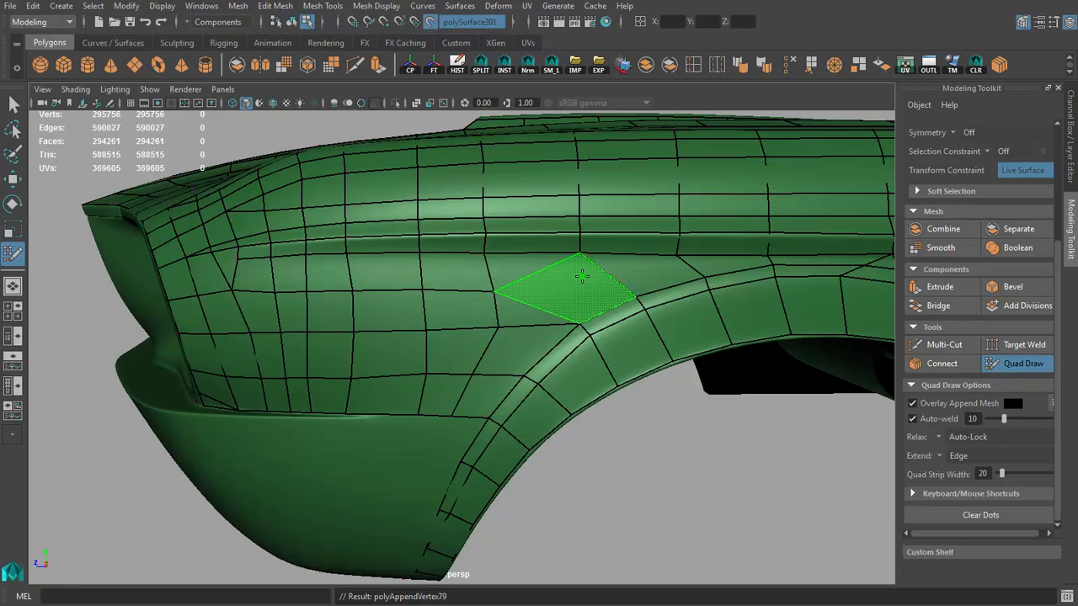
left_click_drag(582, 278, 555, 319, "alt")
left_click(469, 274, "shift")
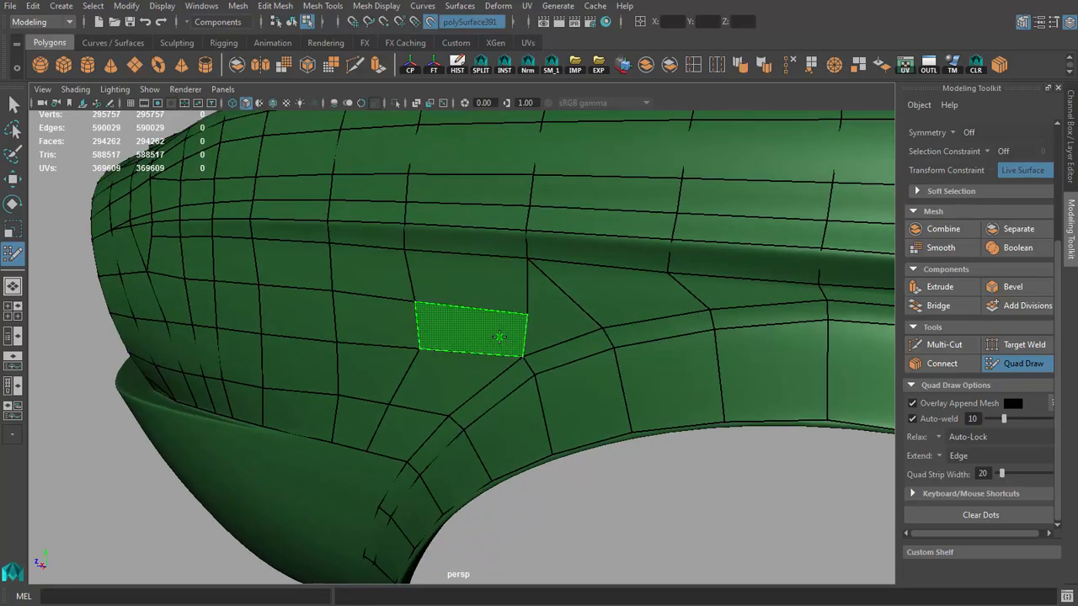
left_click(500, 336, "shift")
left_click(572, 315, "shift")
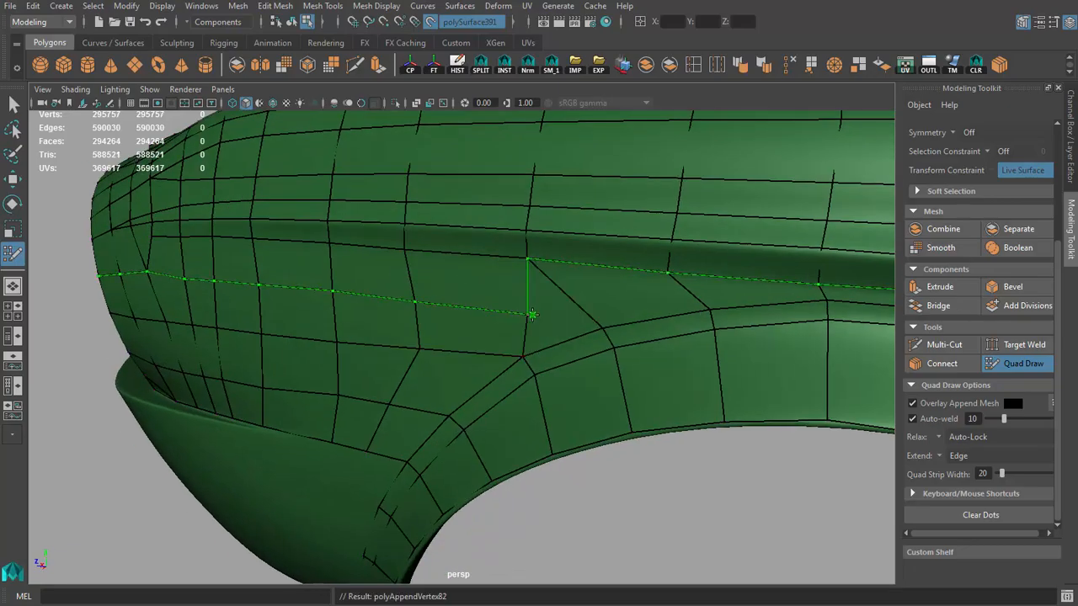
mouse_move(571, 315)
left_mouse_down("alt")
mouse_move(511, 319)
mouse_move(525, 342)
mouse_move(443, 317)
left_mouse_up("alt")
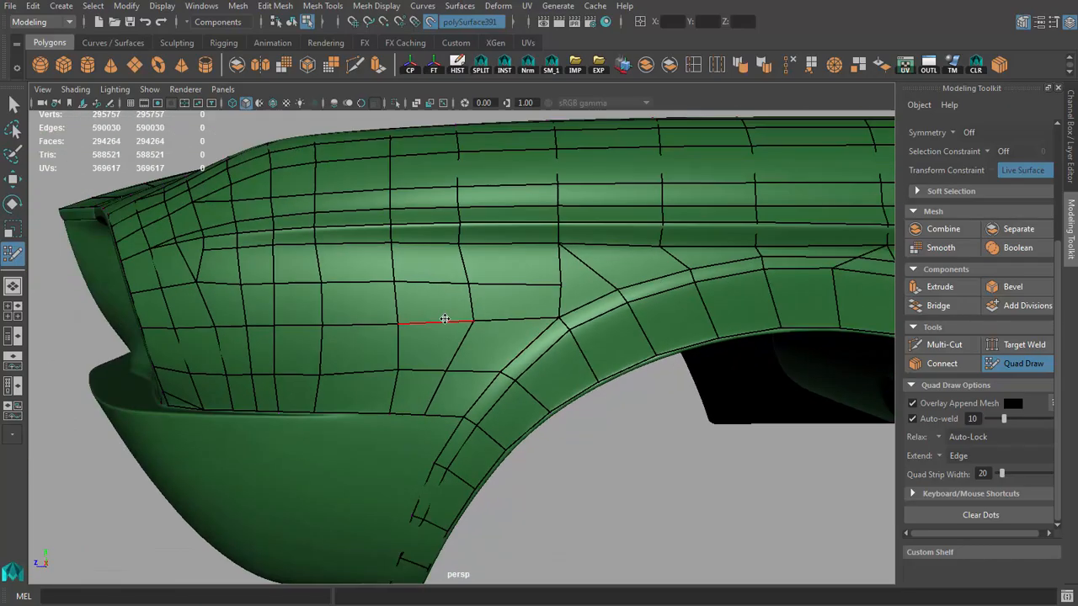
middle_click_drag(443, 318, 529, 280, "alt")
left_click_drag(413, 292, 346, 273, "shift")
mouse_move(343, 215)
left_mouse_down("shift")
mouse_move(290, 209)
mouse_move(292, 283)
left_mouse_up("shift")
key("ctrl+z")
key("ctrl+z")
key("ctrl+z")
Step: Relax and adjust the fender side vertices between the headlight and wheel arch to even out the rows and columns
mouse_move(396, 272)
left_mouse_down("alt")
mouse_move(361, 245)
mouse_move(426, 262)
mouse_move(357, 307)
mouse_move(332, 284)
left_mouse_up("alt")
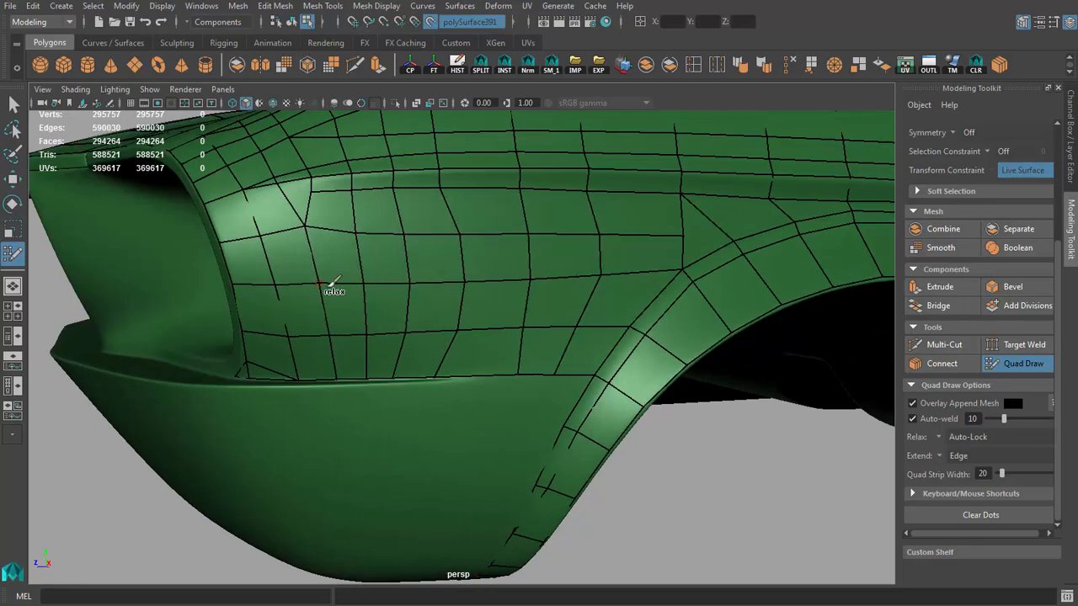
mouse_move(492, 279)
left_mouse_down("alt")
mouse_move(474, 275)
mouse_move(462, 294)
mouse_move(508, 280)
mouse_move(498, 283)
left_mouse_up("alt")
mouse_move(622, 179)
left_mouse_down("shift")
mouse_move(405, 209)
mouse_move(446, 241)
left_mouse_up("shift")
key("ctrl+z")
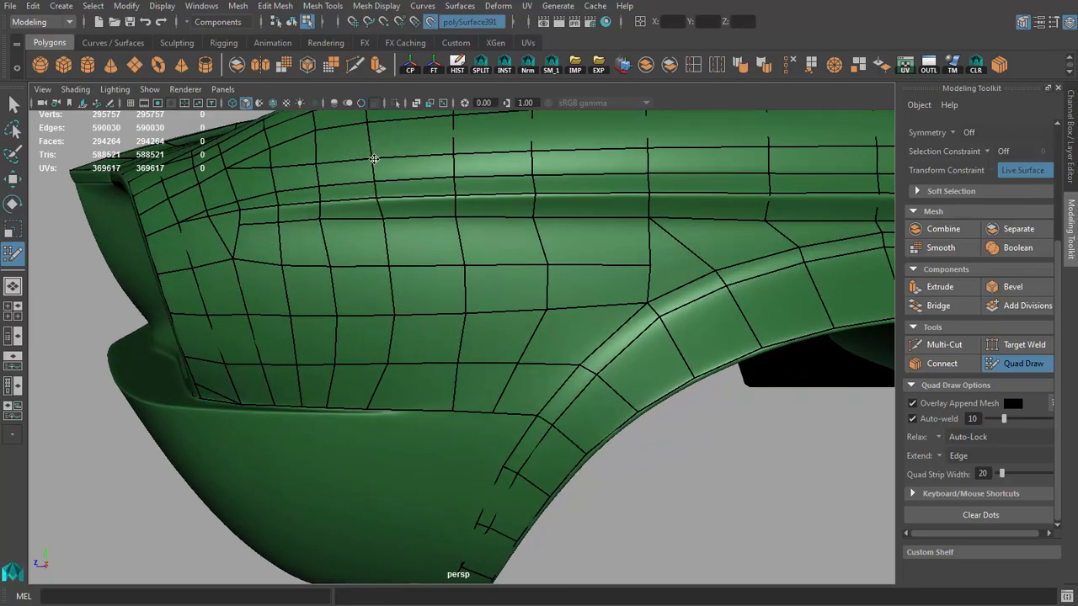
left_click_drag(374, 159, 395, 410, "alt")
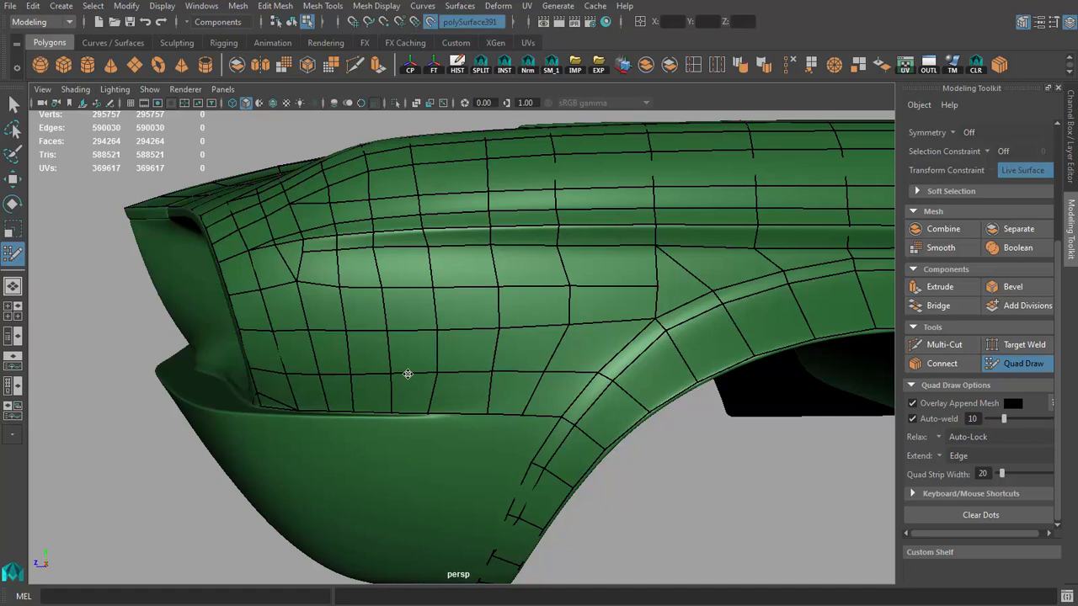
right_click_drag(507, 373, 596, 360, "alt")
middle_click_drag(596, 361, 502, 368, "alt")
left_click_drag(497, 300, 484, 298)
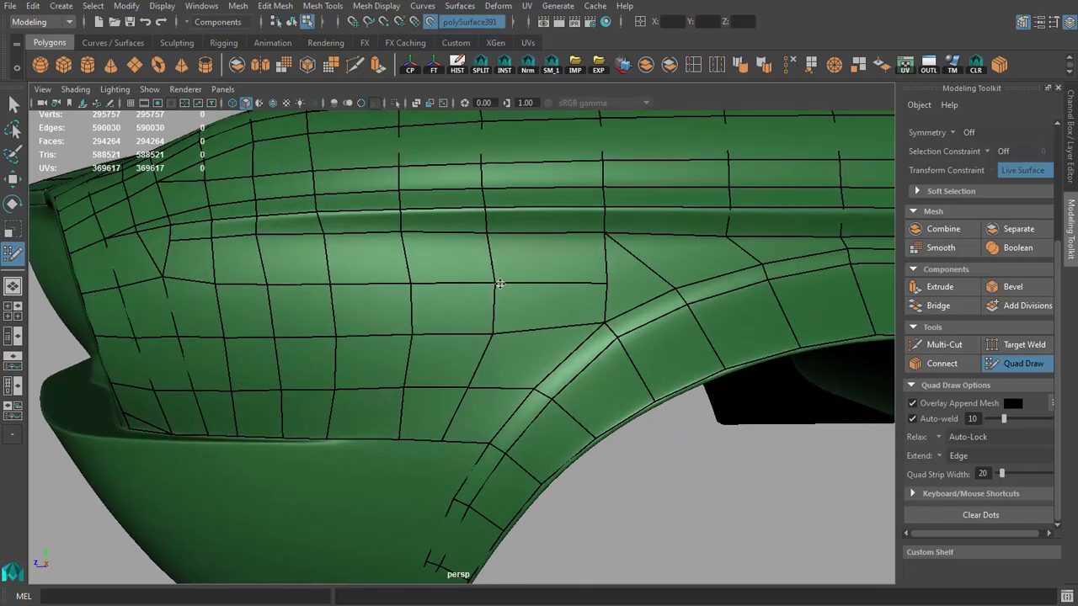
right_click_drag(440, 337, 350, 324, "alt")
left_click_drag(349, 324, 404, 342, "alt")
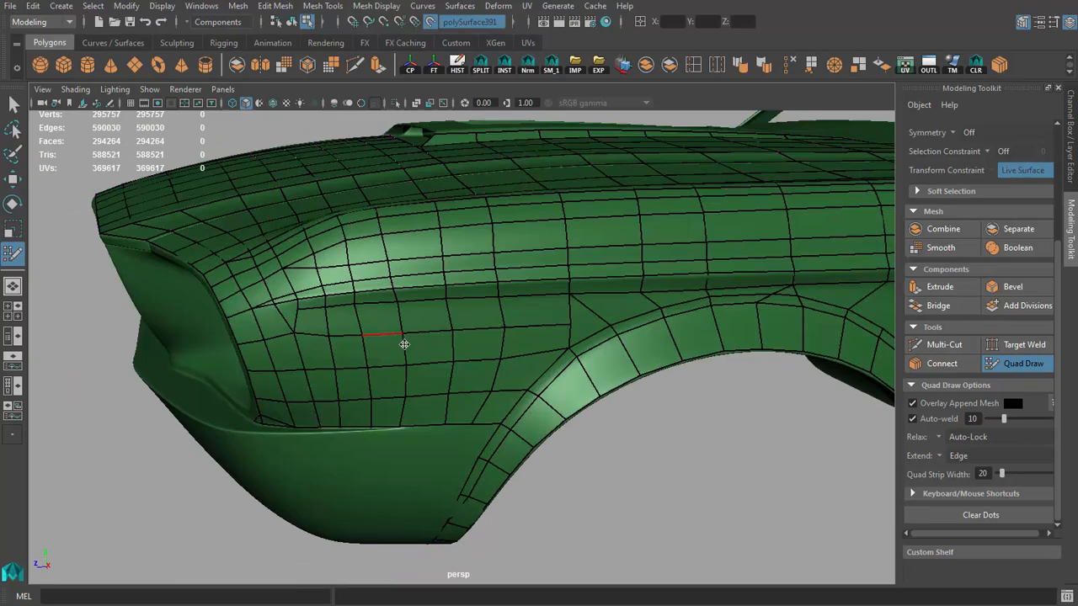
left_click_drag(336, 377, 447, 368, "alt")
right_click_drag(447, 368, 484, 362, "alt")
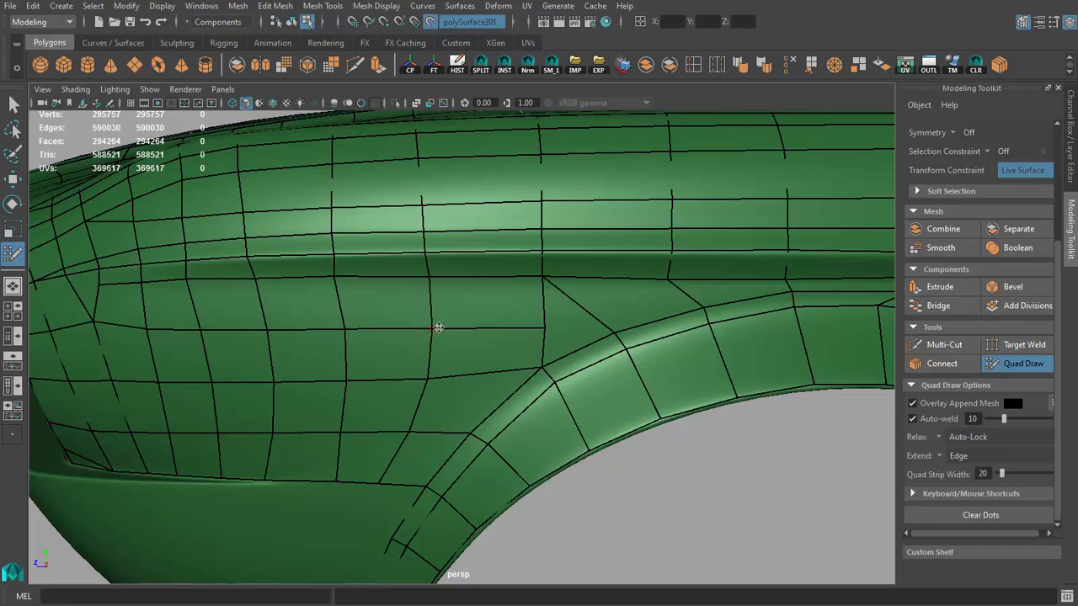
left_click_drag(437, 328, 455, 334, "alt")
right_click_drag(455, 334, 445, 344, "alt")
left_click_drag(445, 344, 481, 370, "alt")
right_click_drag(481, 371, 379, 260, "alt")
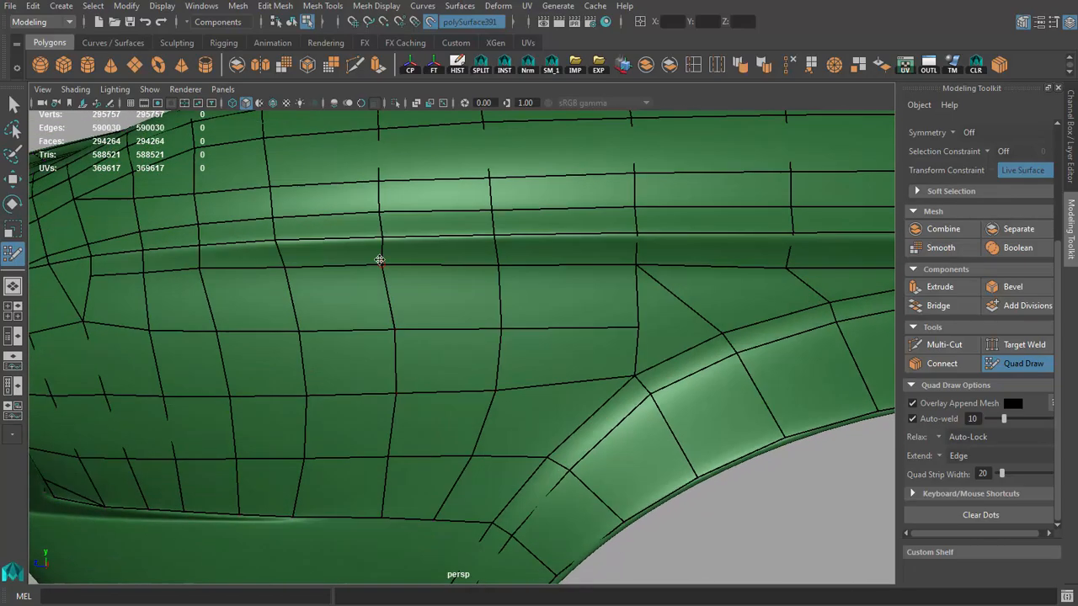
Step: Delete the triangular face at the arch's front shoulder and try to remove the diagonal edge beside it
scroll(550, 311, "down", 4)
middle_click_drag(607, 325, 503, 319, "alt")
scroll(503, 319, "up", 2)
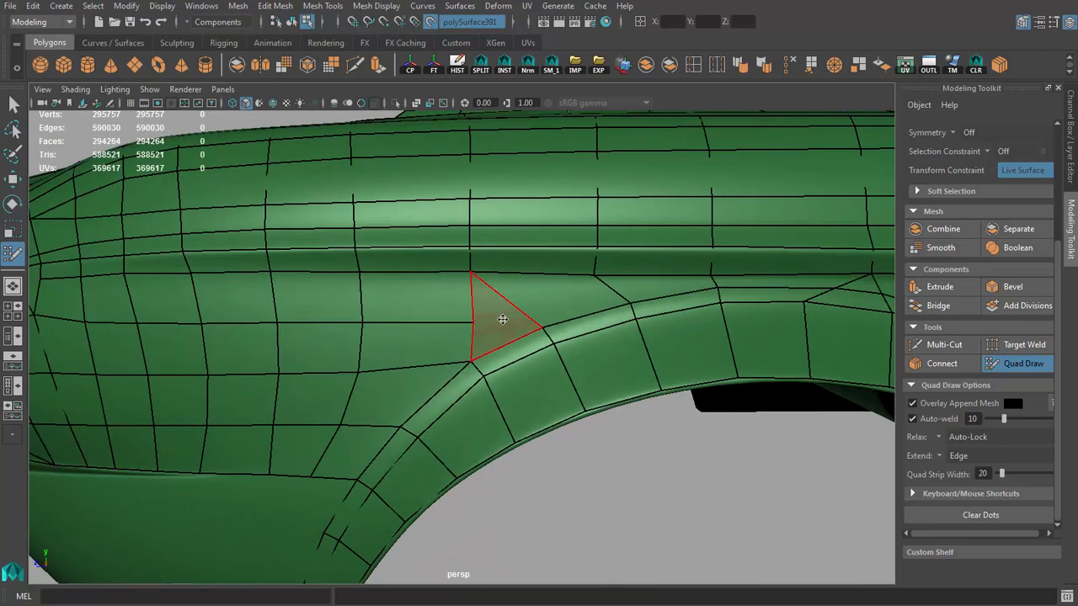
left_click(519, 335, "ctrl+shift")
left_click(530, 321, "ctrl+shift")
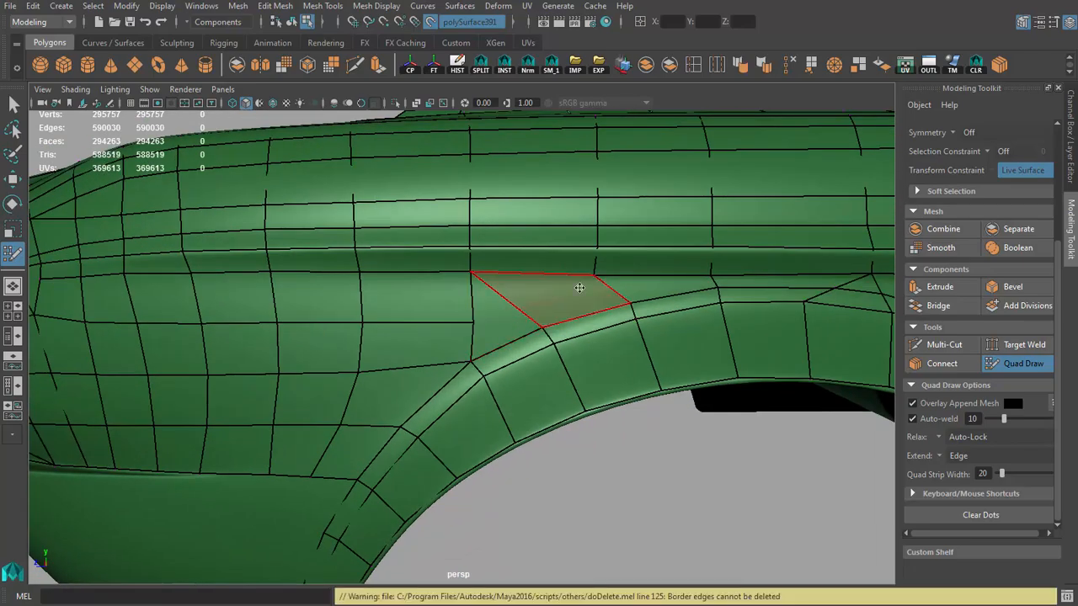
middle_click_drag(608, 267, 532, 277, "alt")
scroll(532, 277, "up", 2)
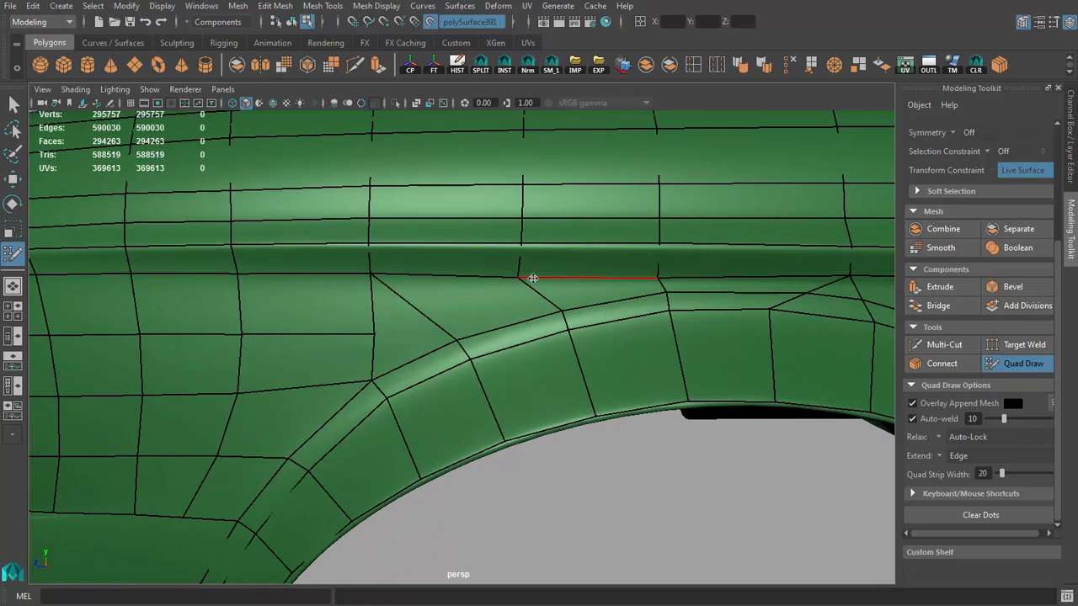
left_click(438, 324, "ctrl+shift")
left_click(438, 326, "ctrl+shift")
Step: Delete the remaining quad with the diagonal edge between the crease and the arch's front shoulder using component selection
left_click_drag(499, 343, 508, 352, "alt")
key("q")
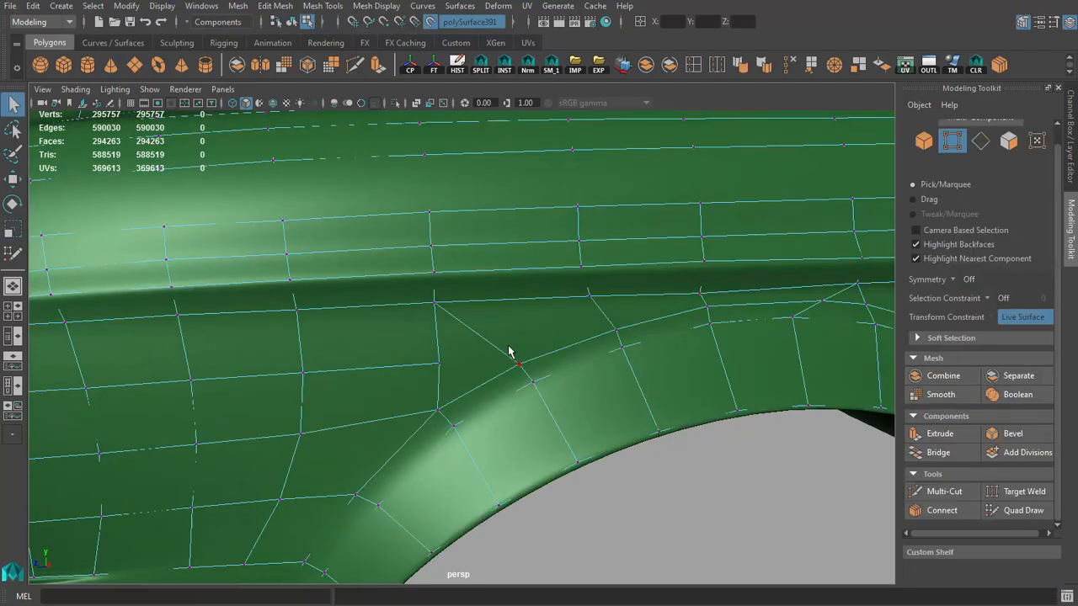
right_click_drag(515, 341, 515, 354)
left_click(511, 350)
key("Delete")
left_click_drag(581, 364, 561, 372, "alt")
right_click_drag(560, 372, 572, 360)
scroll(551, 376, "down", 3)
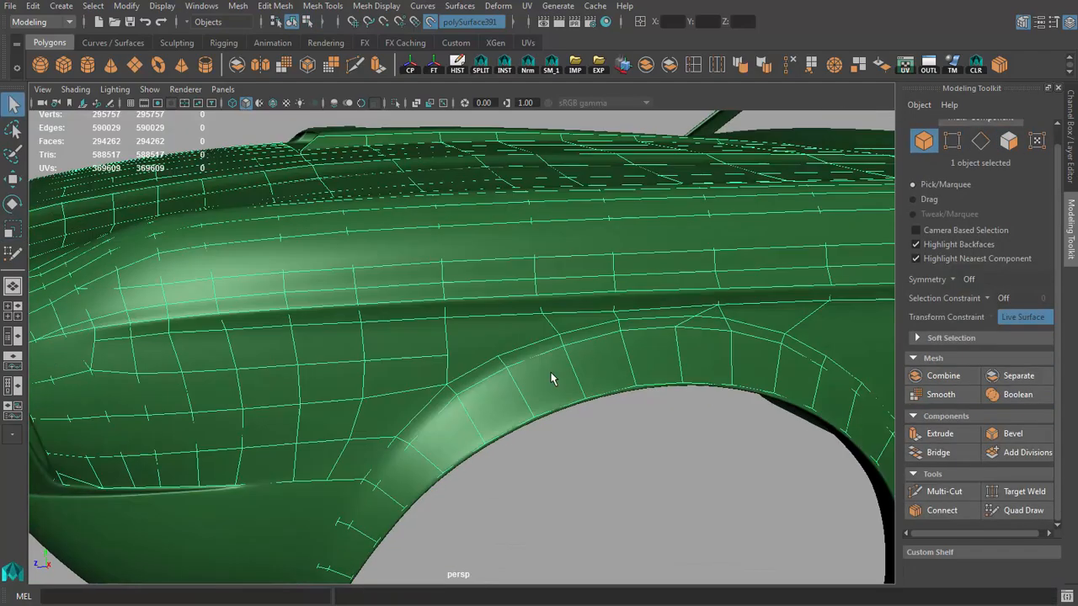
scroll(550, 375, "up", 2)
Step: Refill the front shoulder opening with Quad Draw, continuing the horizontal row to the arch and welding the new vertex to the crease row
left_click(1020, 510)
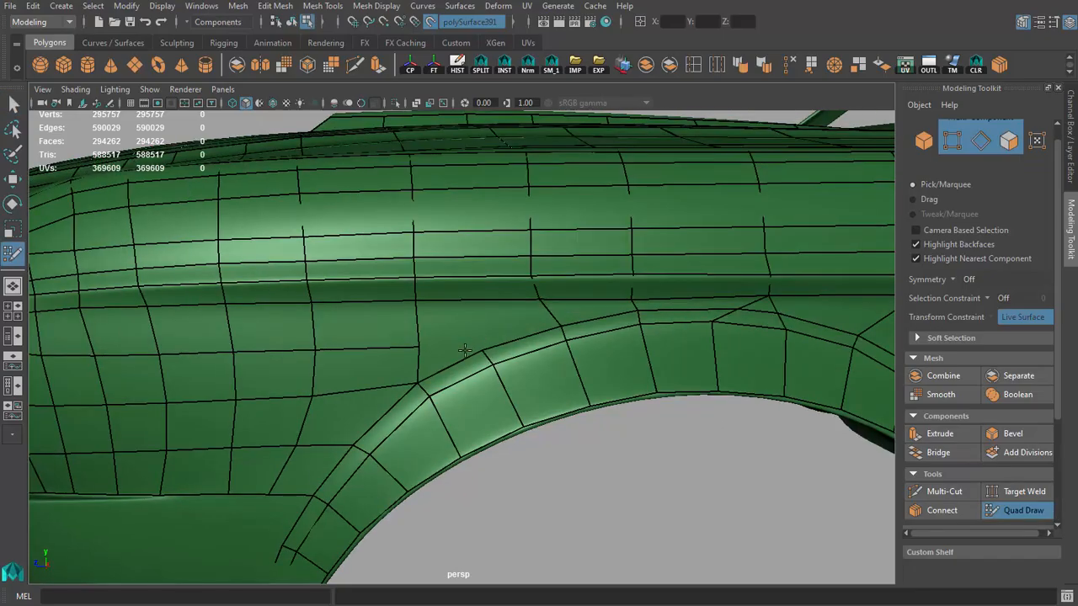
left_click(461, 337, "shift")
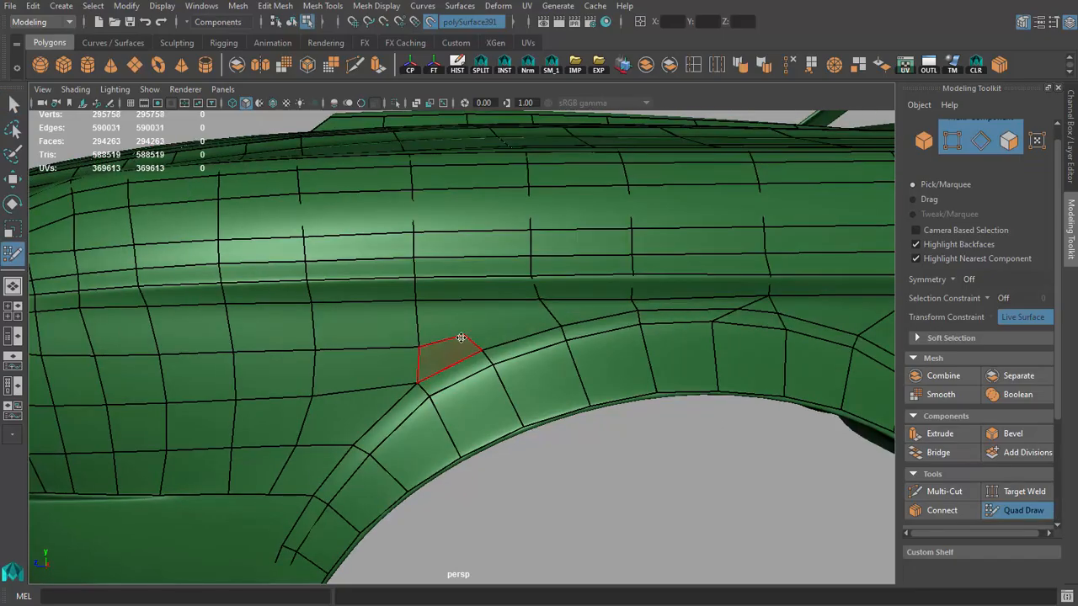
left_click(499, 317, "shift")
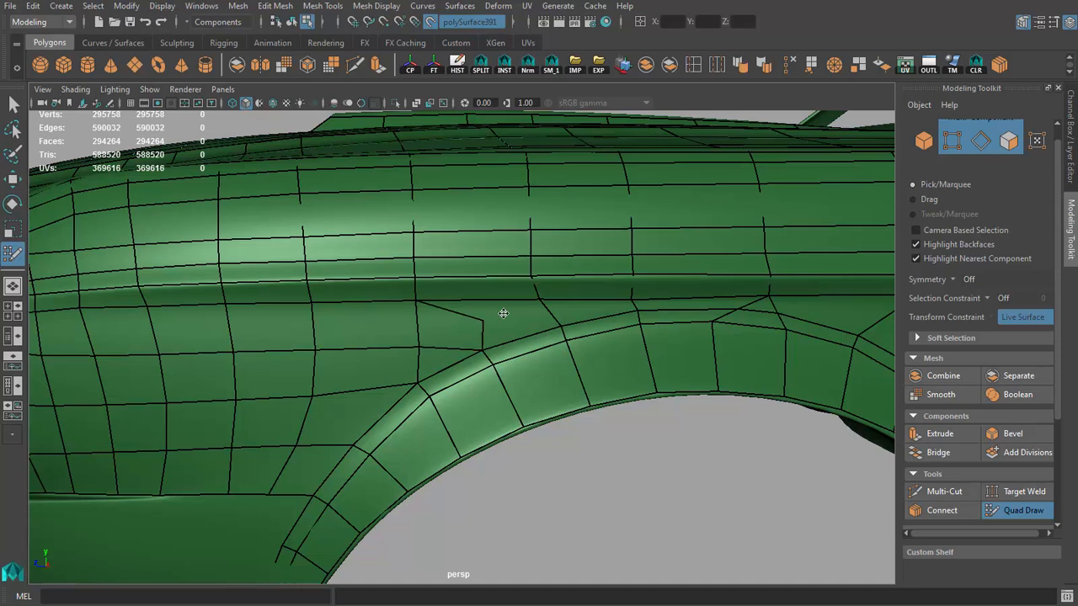
scroll(600, 339, "down", 3)
left_click_drag(599, 338, 525, 336, "alt")
scroll(488, 337, "up", 3)
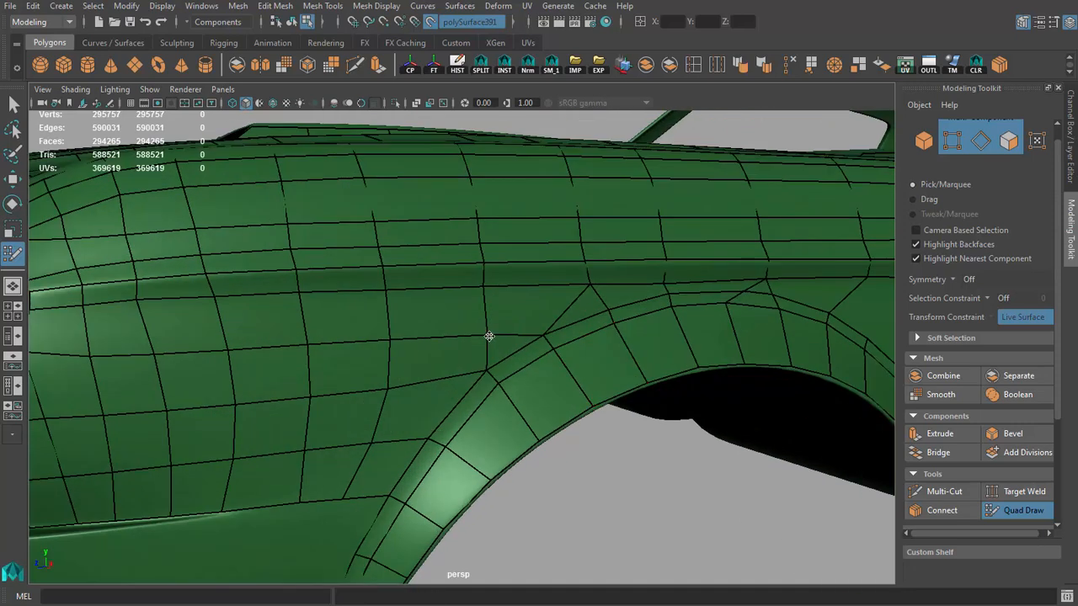
Step: Examine the fender side topology around the wheel arch from the headlight to the door gap
scroll(438, 344, "down", 3)
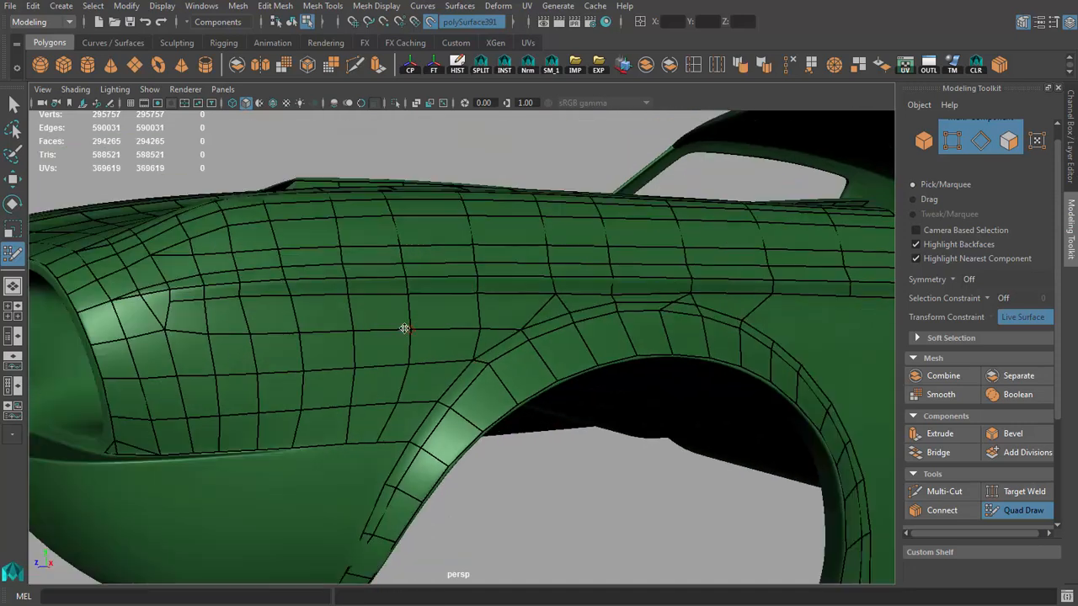
scroll(471, 341, "up", 3)
left_click_drag(531, 352, 404, 320, "alt")
scroll(276, 318, "down", 3)
left_click_drag(277, 318, 347, 316, "alt")
scroll(389, 342, "up", 3)
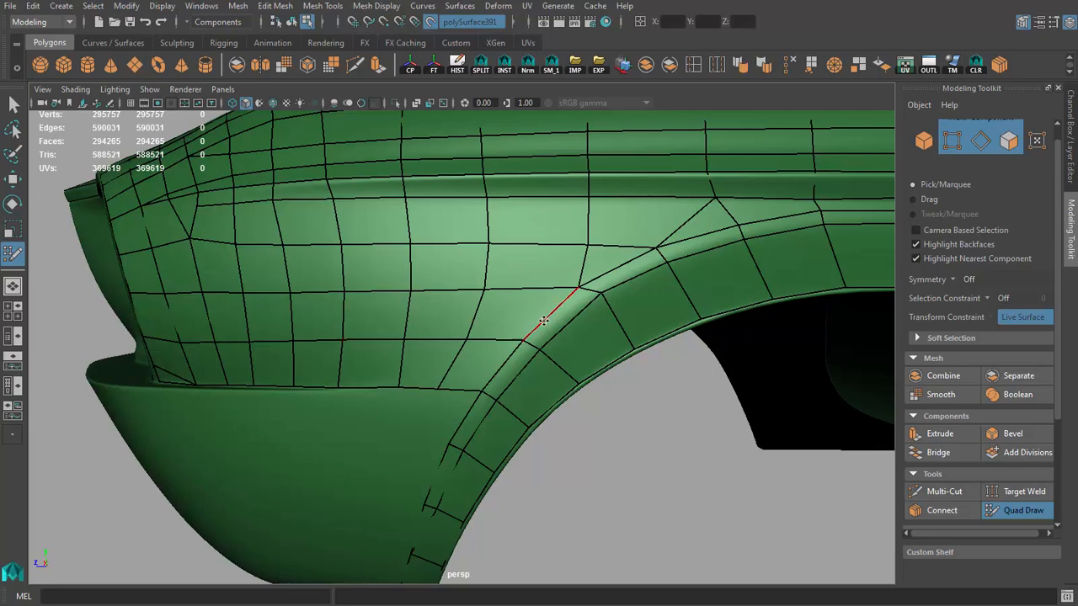
scroll(543, 321, "down", 3)
left_click_drag(543, 321, 463, 303, "alt")
scroll(411, 316, "down", 3)
scroll(546, 305, "up", 3)
scroll(536, 293, "down", 3)
middle_click_drag(566, 308, 500, 310, "alt")
scroll(500, 309, "up", 3)
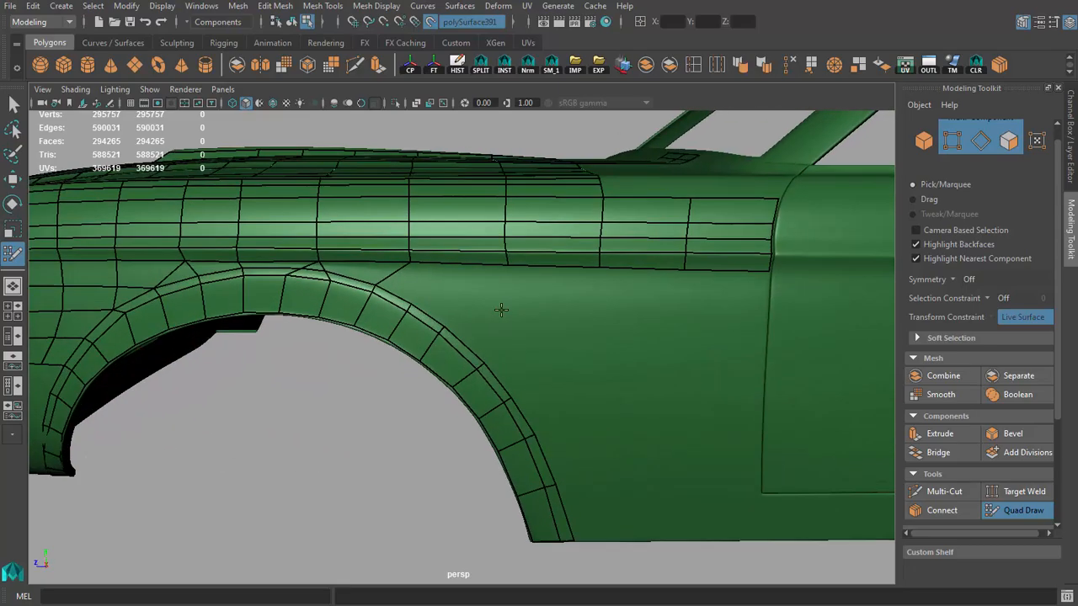
Step: Fill quads along the sill from the door's lower front corner to the arch's rear base and align their upper vertices
left_click_drag(501, 310, 501, 287, "alt")
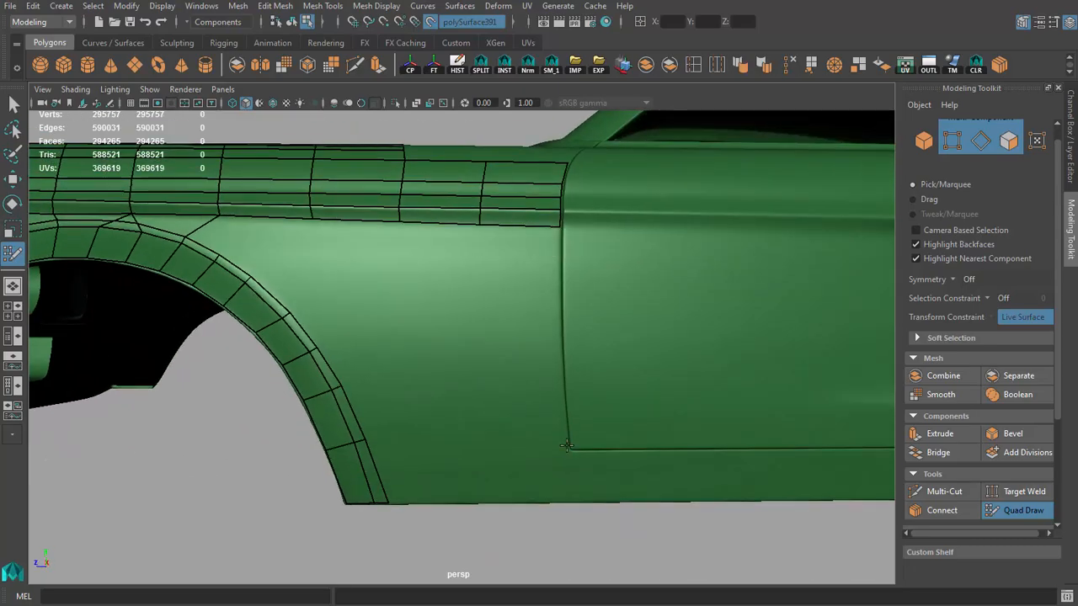
left_click(517, 347, "shift")
mouse_move(524, 348)
left_mouse_down("alt")
mouse_move(548, 452)
mouse_move(579, 500)
left_mouse_up("alt")
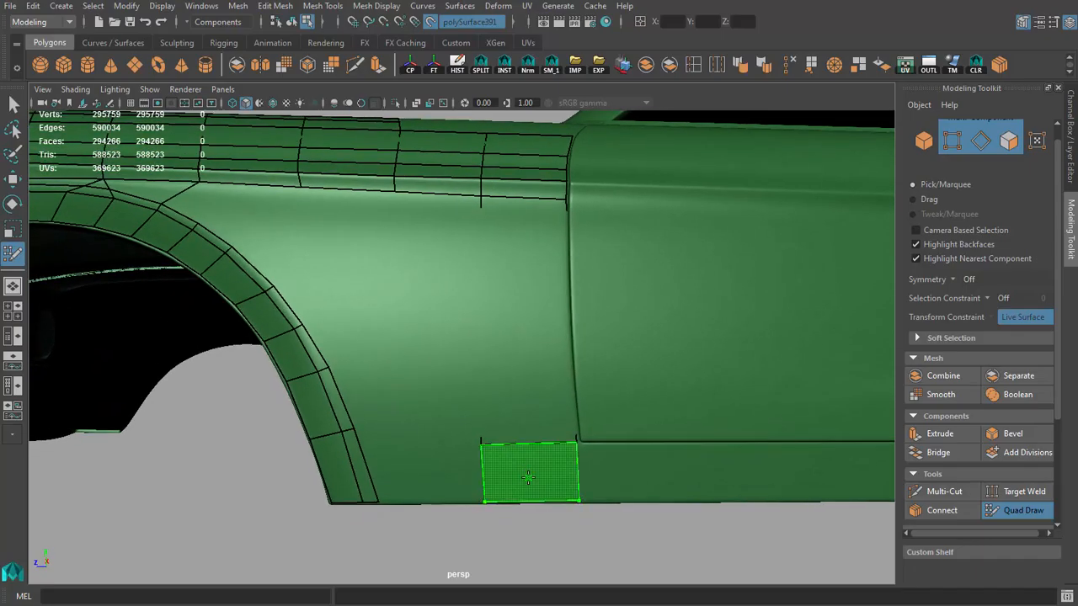
left_click(485, 500, "shift")
left_click(419, 468, "shift")
left_click_drag(354, 430, 359, 433)
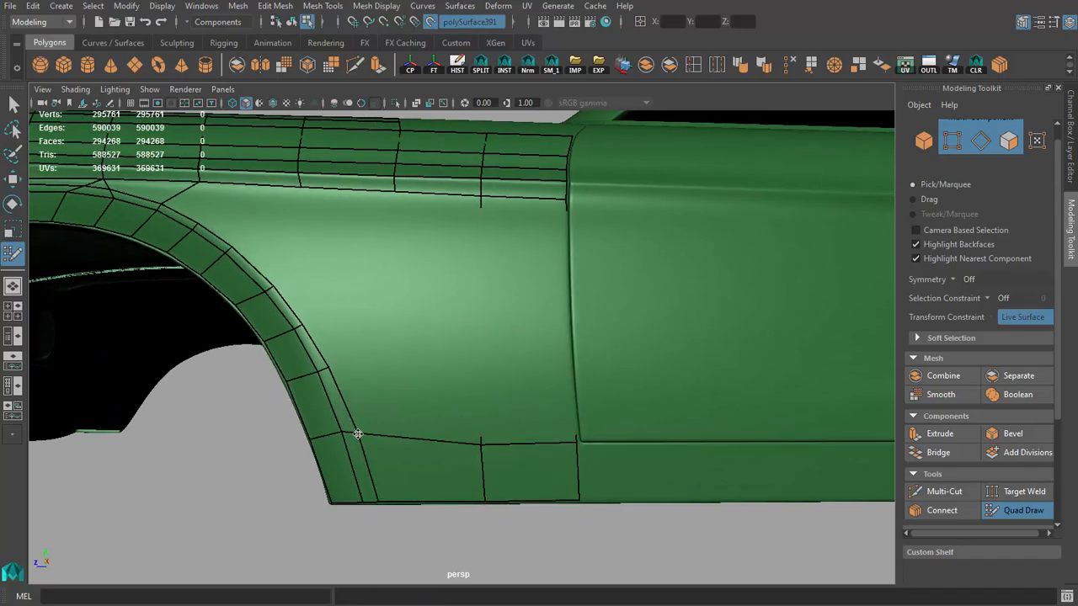
right_click_drag(457, 453, 465, 455, "alt")
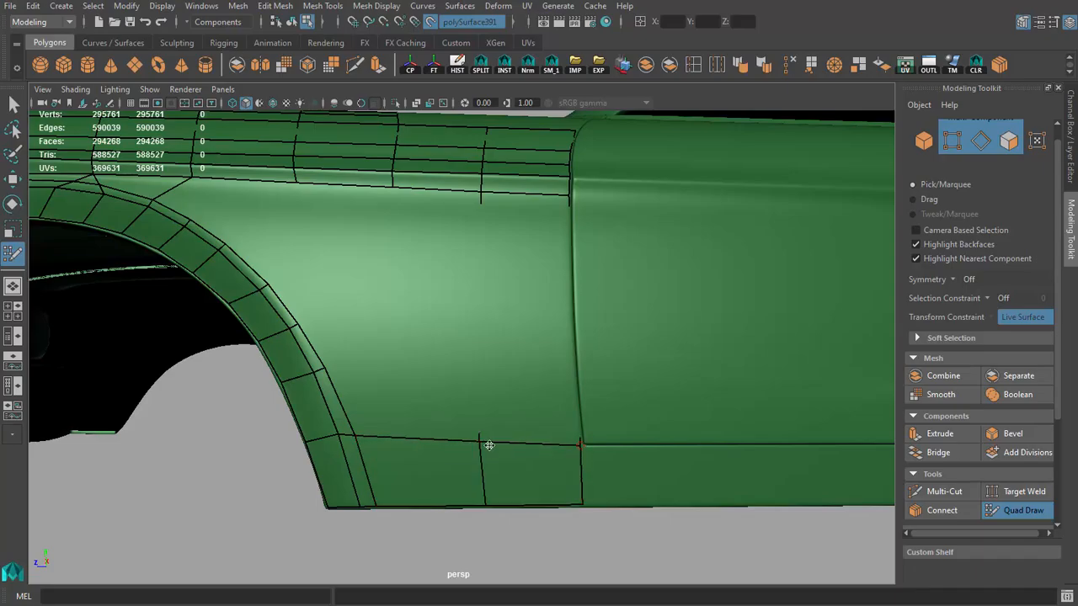
left_click_drag(506, 458, 497, 363, "alt")
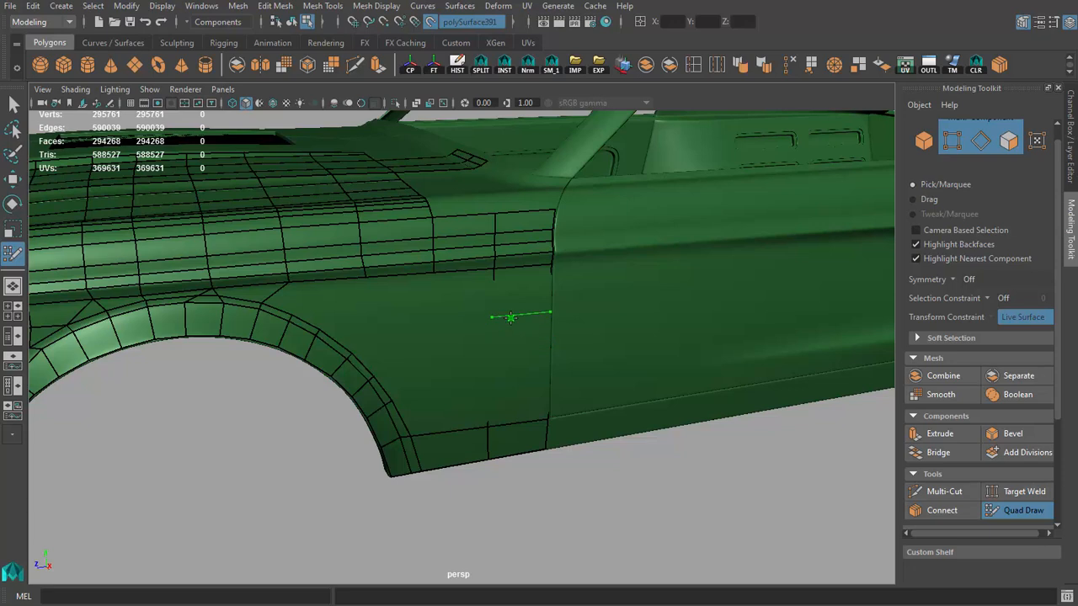
Step: Split the tall fender quad beside the front door gap with three horizontal edge loops between crease and sill, and adjust its vertices
mouse_move(504, 343)
left_mouse_down("alt")
mouse_move(498, 351)
mouse_move(585, 310)
mouse_move(479, 334)
mouse_move(648, 423)
mouse_move(559, 398)
mouse_move(480, 426)
left_mouse_up("alt")
key("4")
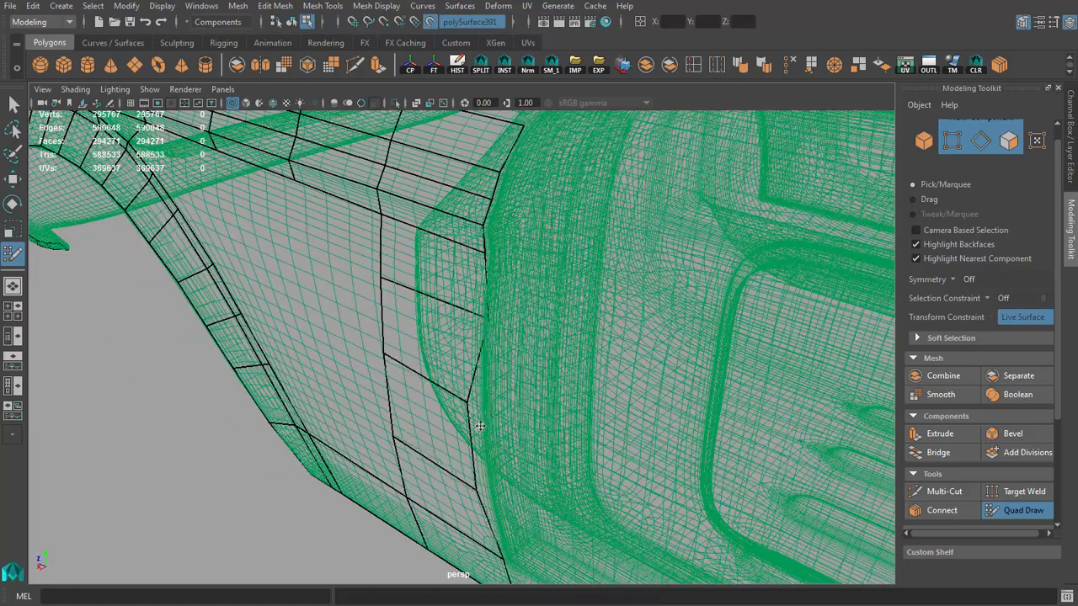
key("ctrl+z")
left_click_drag(487, 318, 471, 319)
left_click_drag(490, 429, 530, 497, "alt")
key("5")
mouse_move(524, 545)
left_mouse_down("alt")
mouse_move(498, 399)
mouse_move(531, 397)
left_mouse_up("alt")
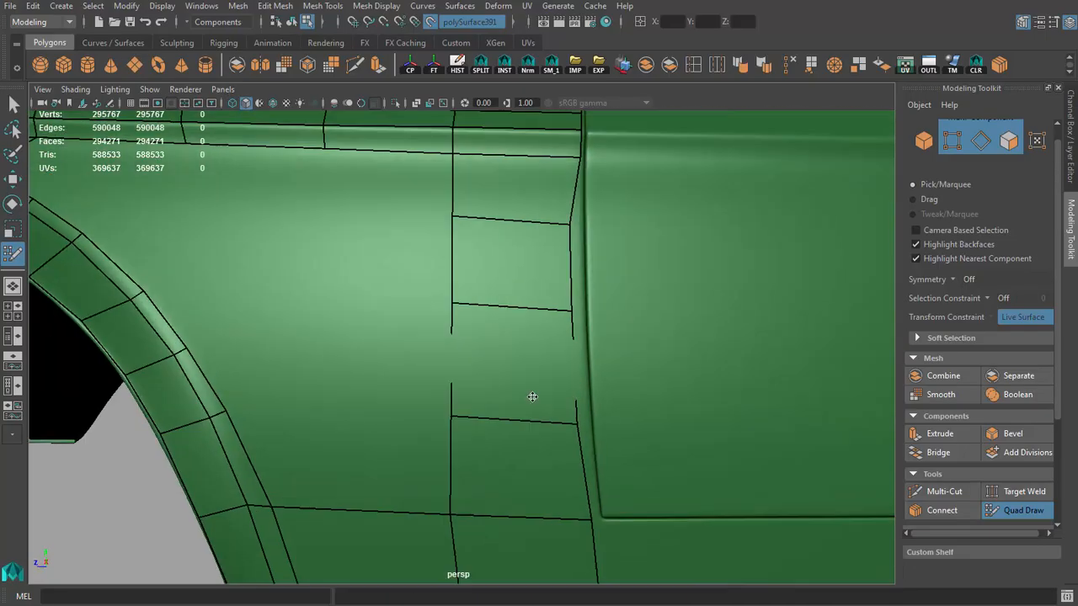
Step: Align the fender column's vertices with the front door gap from the crease down to the sill
middle_click_drag(531, 396, 429, 468, "alt")
scroll(465, 310, "up", 3)
left_click_drag(468, 444, 478, 433)
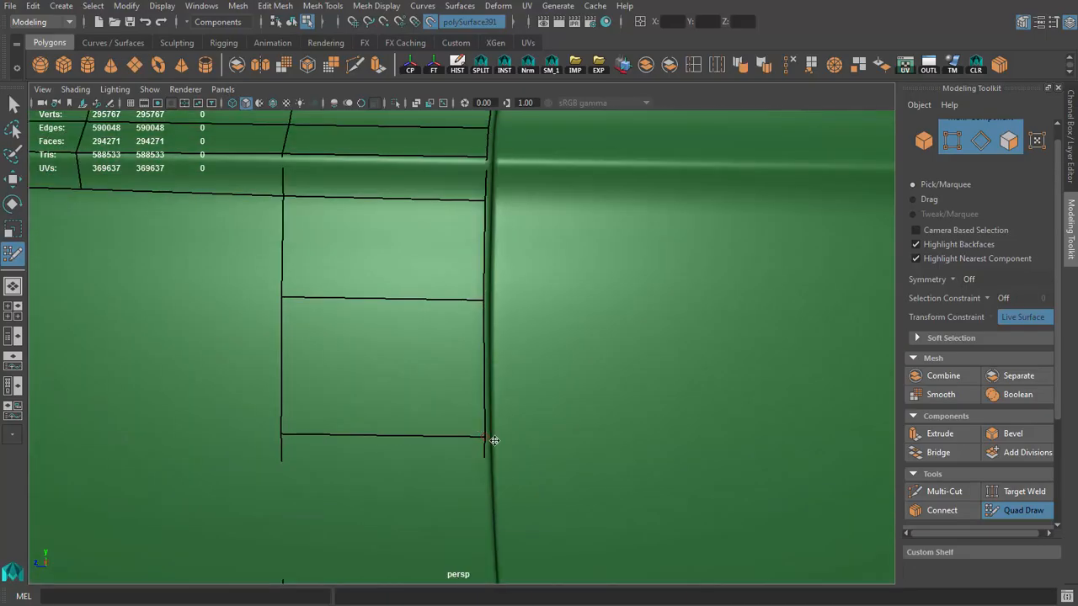
middle_click_drag(490, 564, 451, 411, "alt")
left_click_drag(441, 450, 455, 440)
scroll(480, 445, "down", 2)
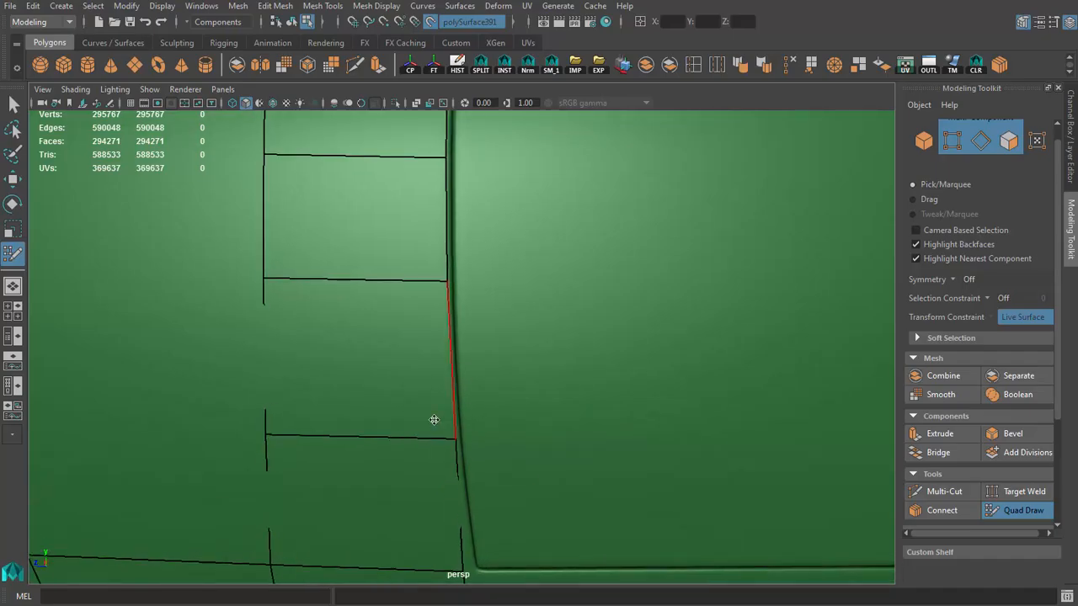
middle_click_drag(460, 560, 480, 453, "alt")
left_click_drag(482, 459, 491, 454)
scroll(463, 416, "down", 8)
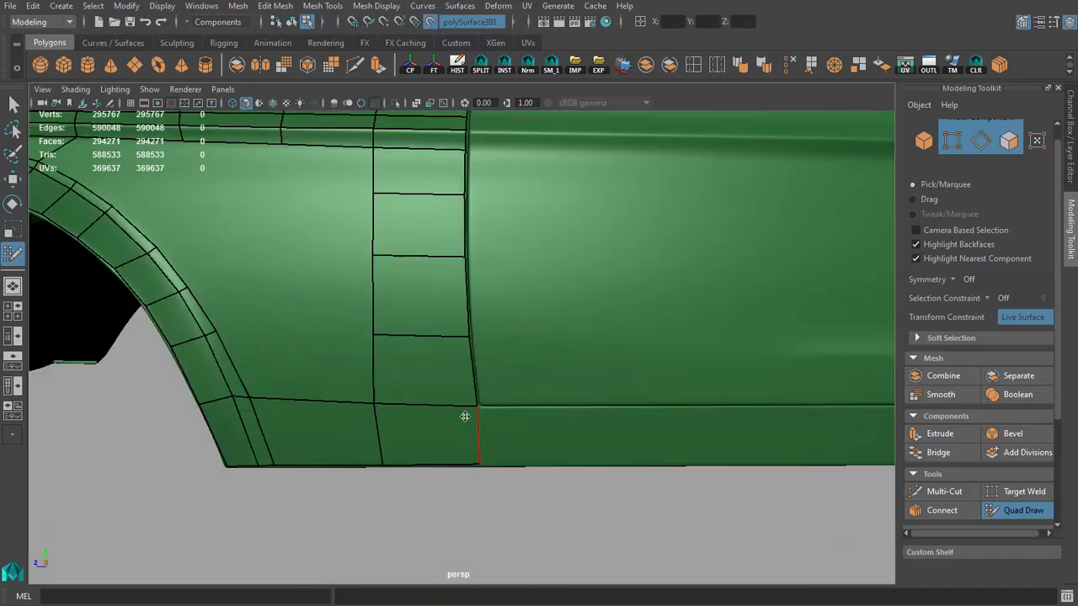
Step: Fill one long quad along the sill beneath the door, from the front door gap to the rear door gap
left_click_drag(324, 335, 447, 358, "alt")
scroll(450, 358, "up", 4)
middle_click_drag(450, 358, 520, 395, "alt")
left_click_drag(521, 396, 365, 399, "alt")
scroll(499, 404, "down", 5)
scroll(505, 438, "up", 4)
middle_click_drag(543, 455, 413, 340, "alt")
scroll(413, 340, "down", 6)
left_click_drag(412, 340, 455, 325, "alt")
right_click_drag(454, 325, 370, 334, "alt")
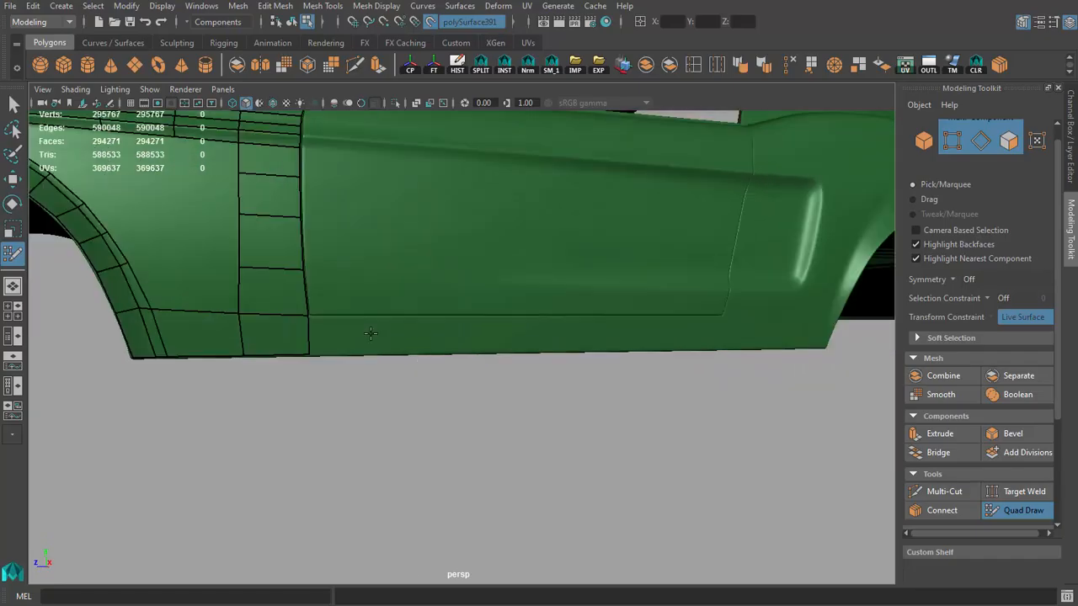
left_click(722, 347)
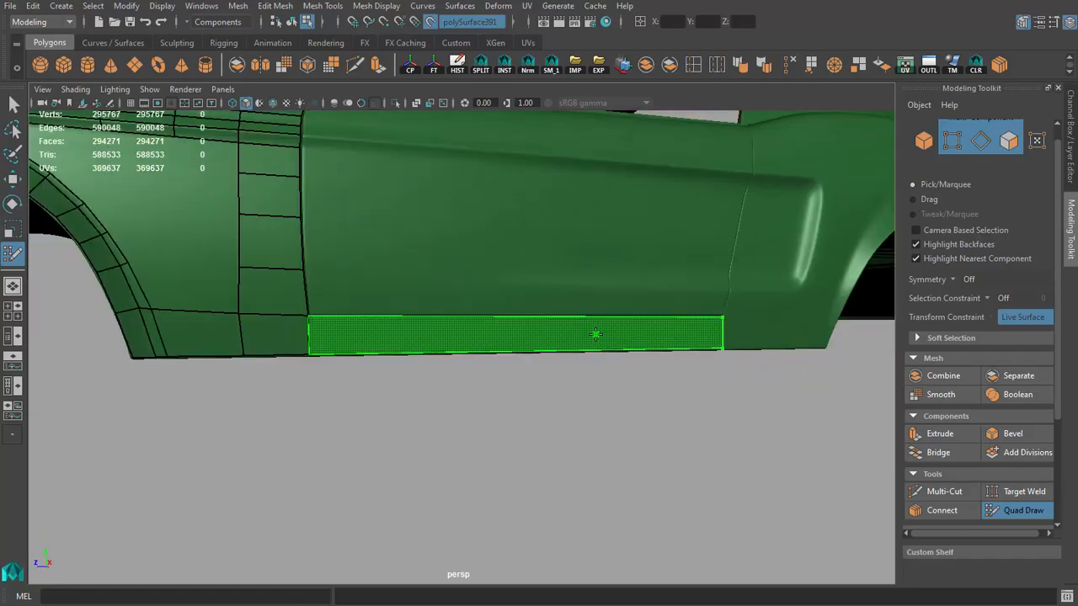
left_click(595, 332, "shift")
Step: Snap the long sill quad's rear vertices to the door's lower rear corner and the sill's bottom edge
left_click_drag(595, 331, 565, 339, "alt")
right_click_drag(566, 338, 682, 383, "alt")
middle_click_drag(682, 383, 539, 358, "alt")
left_click_drag(611, 307, 608, 303)
left_click_drag(626, 413, 626, 418)
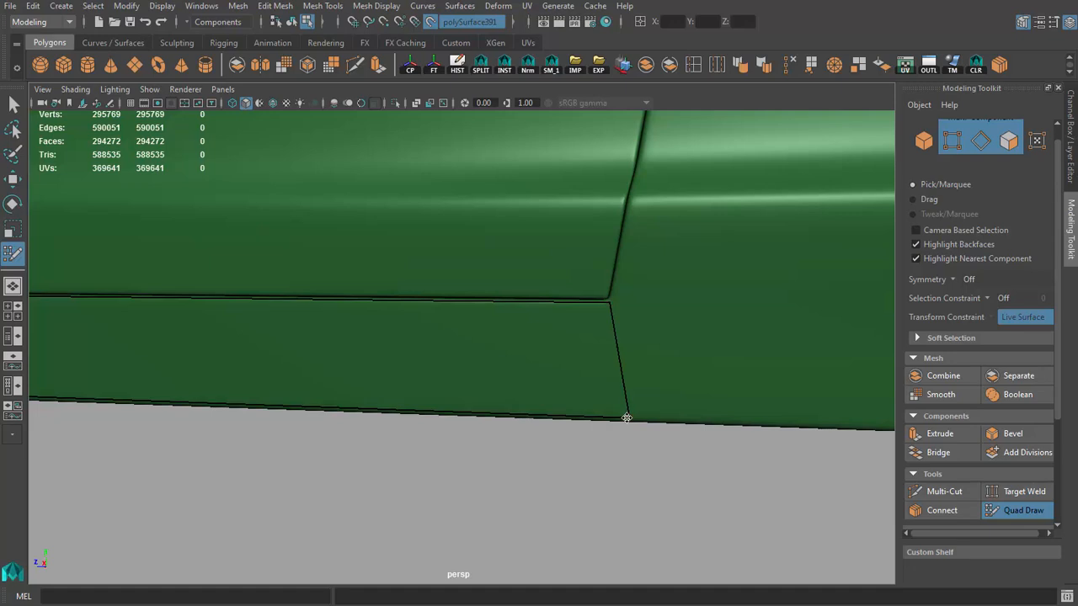
left_click_drag(609, 302, 609, 308)
Step: Fill a sill quad from the door's lower rear corner to the front base of the rear wheel arch
right_click_drag(610, 311, 578, 325, "alt")
middle_click_drag(577, 325, 472, 337, "alt")
right_click_drag(471, 337, 614, 358, "alt")
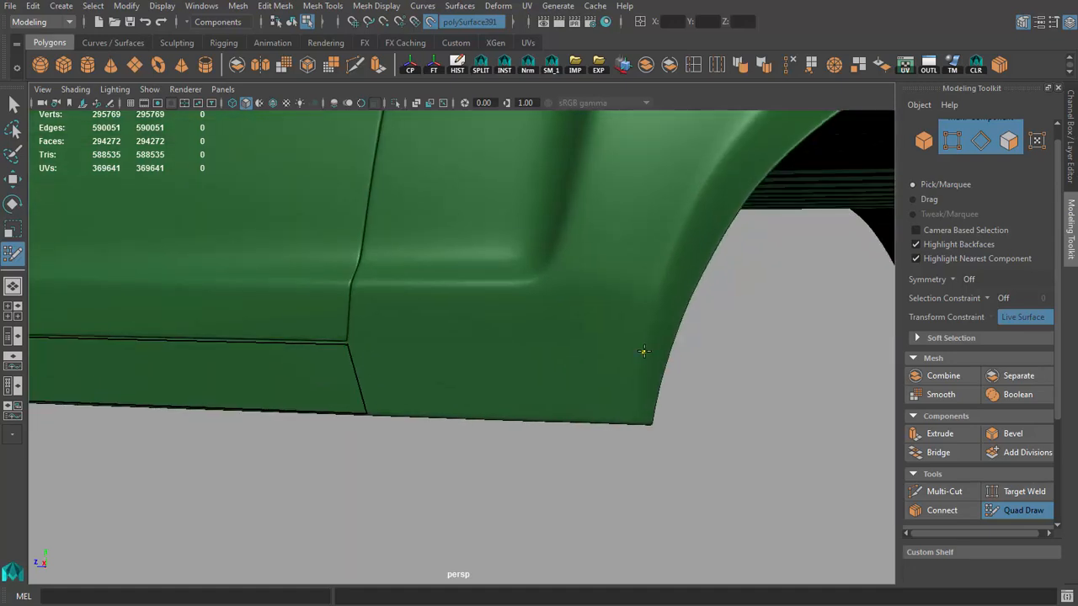
left_click(509, 372, "shift")
mouse_move(509, 372)
right_mouse_down("alt")
mouse_move(457, 365)
mouse_move(421, 390)
mouse_move(317, 327)
right_mouse_up("alt")
left_click_drag(318, 328, 371, 320, "alt")
right_click_drag(370, 320, 516, 377, "alt")
right_click_drag(612, 370, 362, 325, "alt")
left_click_drag(362, 324, 344, 361, "alt")
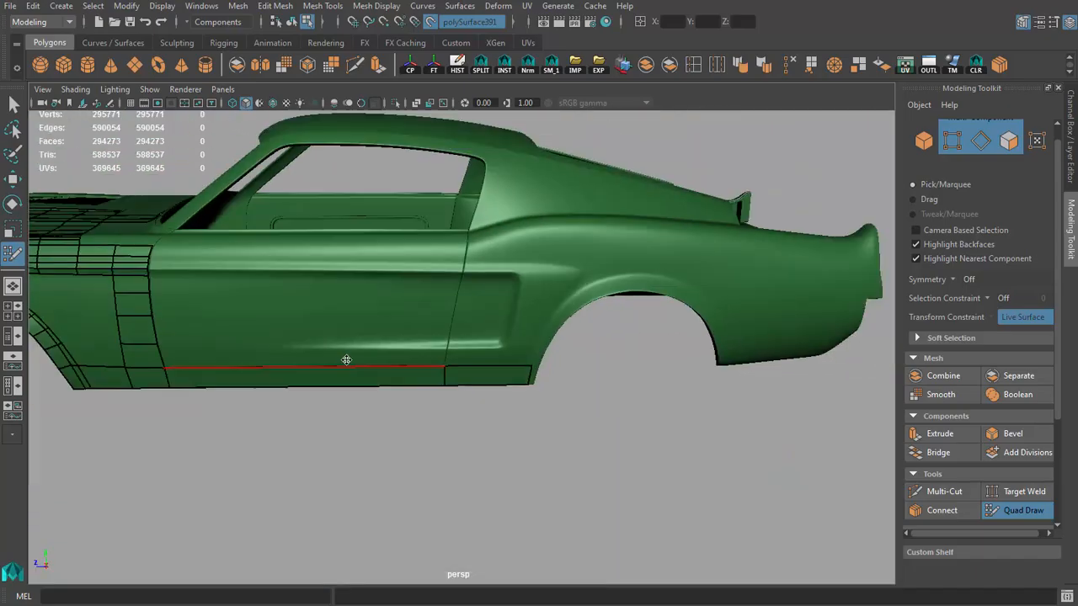
right_click_drag(344, 361, 363, 362, "alt")
middle_click_drag(364, 362, 538, 376, "alt")
left_click_drag(538, 376, 362, 333, "alt")
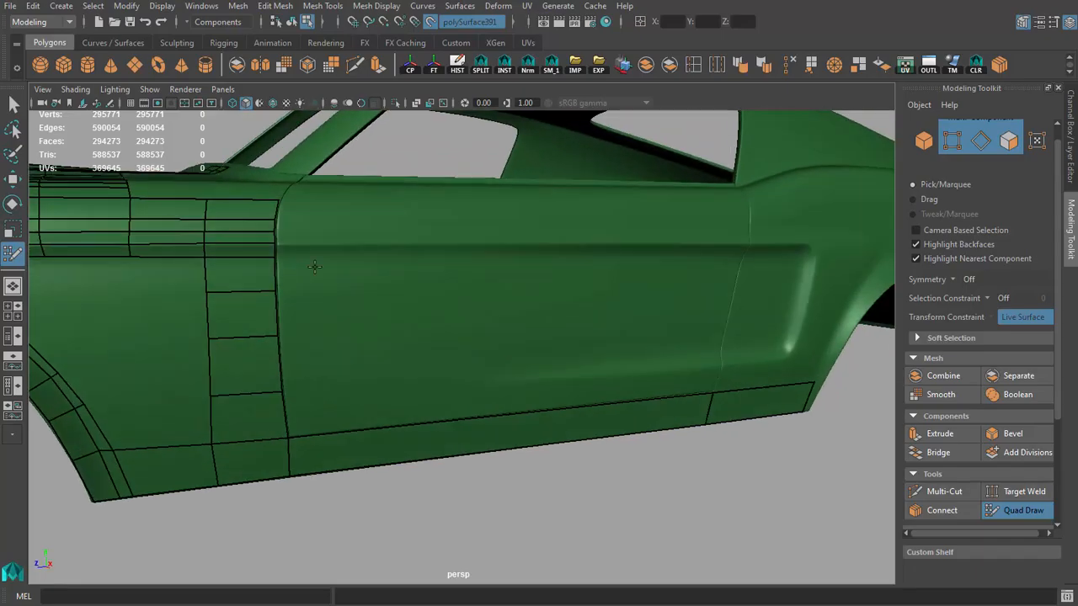
left_click(744, 260)
mouse_move(745, 260)
left_mouse_down("alt")
mouse_move(748, 250)
mouse_move(735, 256)
left_mouse_up("alt")
key("ctrl+z")
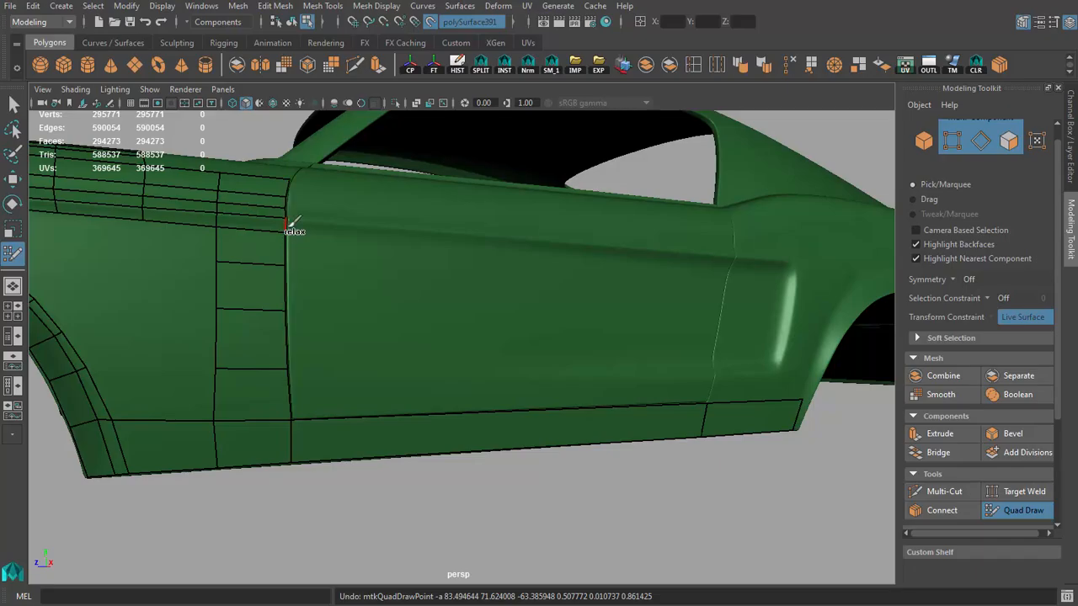
Step: Extend a quad strip from the fender across the door beneath the crease and fit its end vertices to the rear door gap
left_click_drag(289, 226, 620, 284)
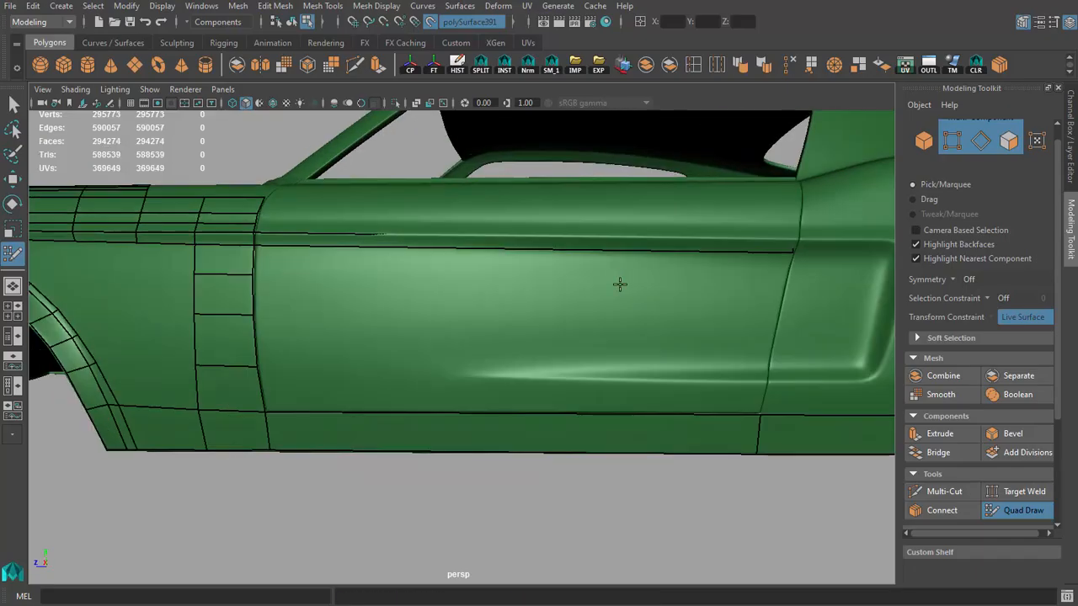
middle_click_drag(620, 285, 395, 330, "alt")
right_click_drag(396, 330, 597, 278, "alt")
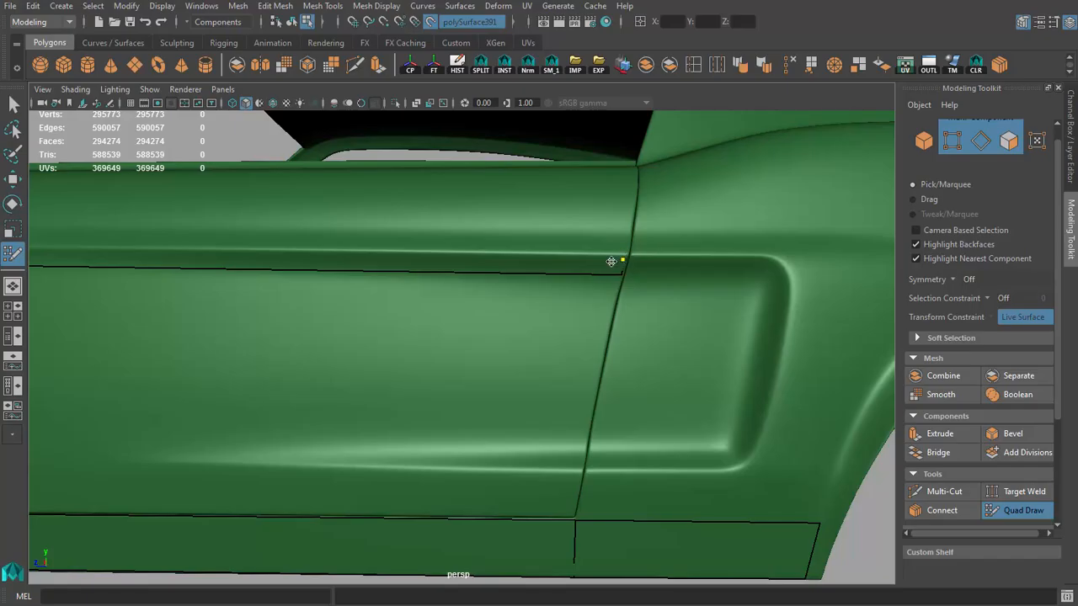
left_click_drag(611, 261, 495, 267, "alt")
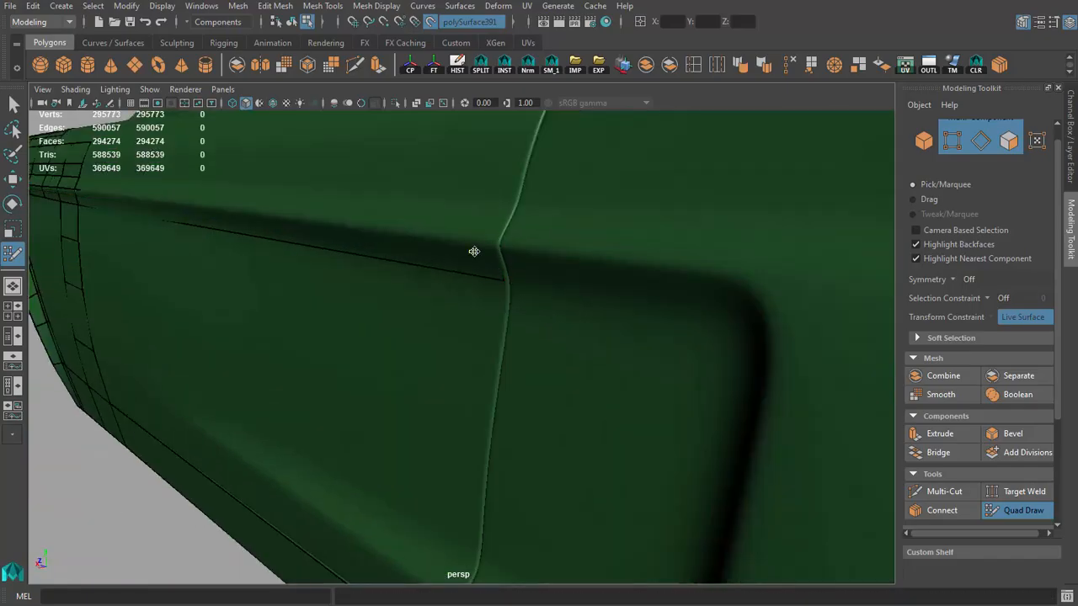
key("4")
mouse_move(578, 389)
left_mouse_down("alt")
mouse_move(579, 326)
mouse_move(541, 312)
left_mouse_up("alt")
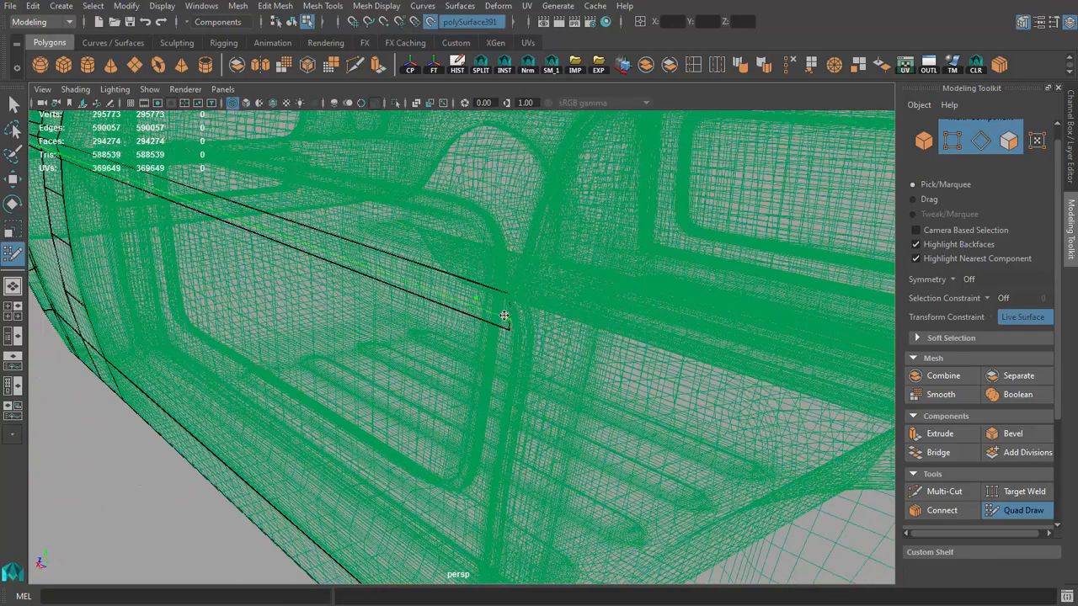
key("5")
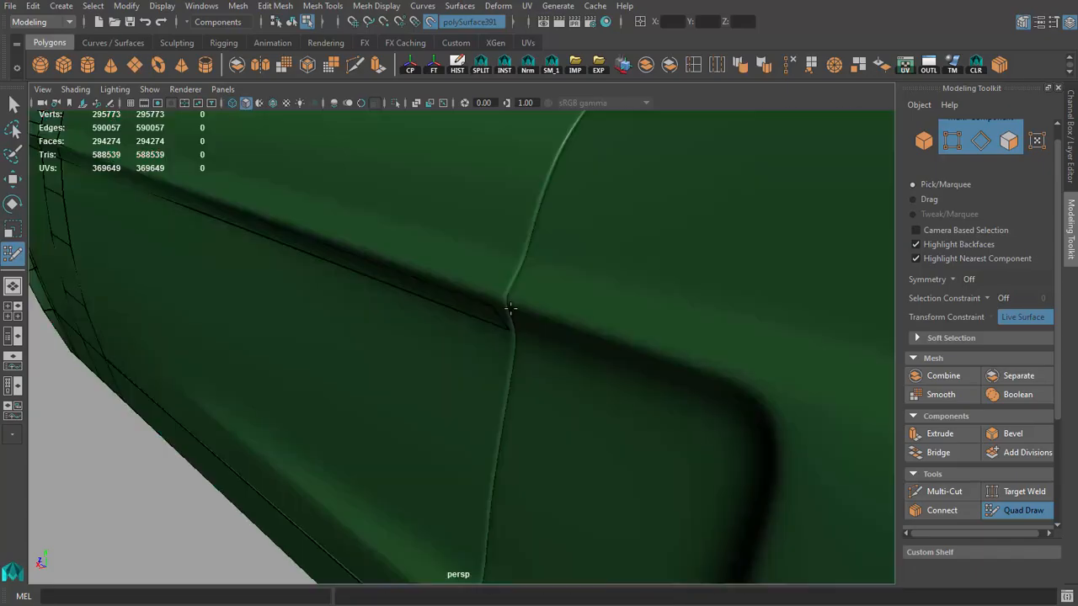
Step: Extend three more long quads from the front door gap edges across the door below the crease strip
mouse_move(539, 300)
left_mouse_down("alt")
mouse_move(574, 332)
mouse_move(628, 289)
mouse_move(637, 296)
left_mouse_up("alt")
right_click_drag(639, 269, 252, 290, "alt")
left_click_drag(337, 324, 520, 332, "alt")
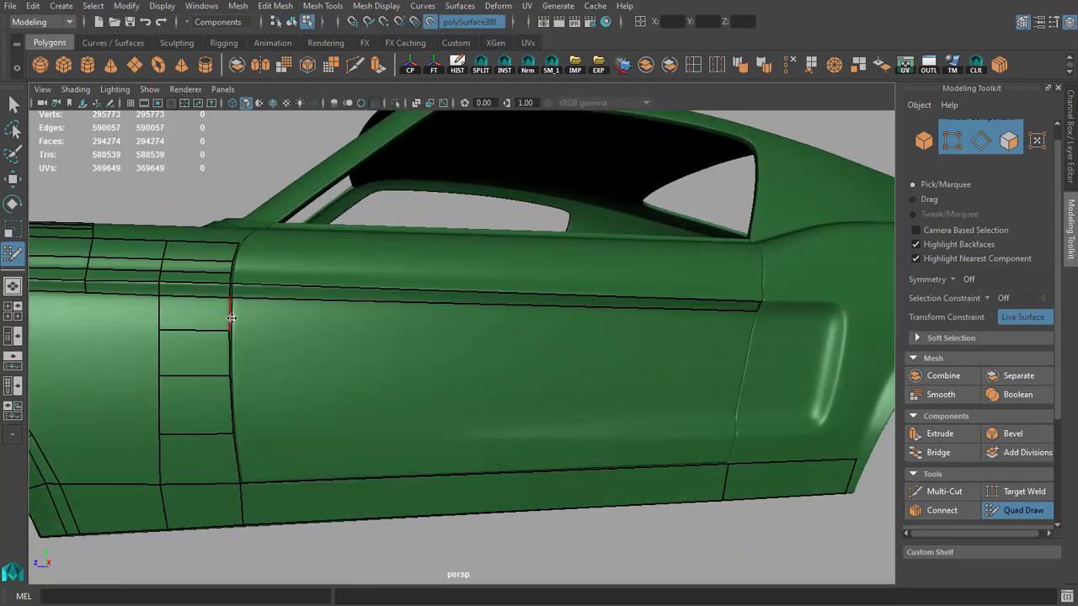
mouse_move(234, 319)
left_mouse_down()
mouse_move(311, 337)
mouse_move(755, 351)
mouse_move(697, 347)
left_mouse_up()
left_click_drag(241, 368, 713, 390)
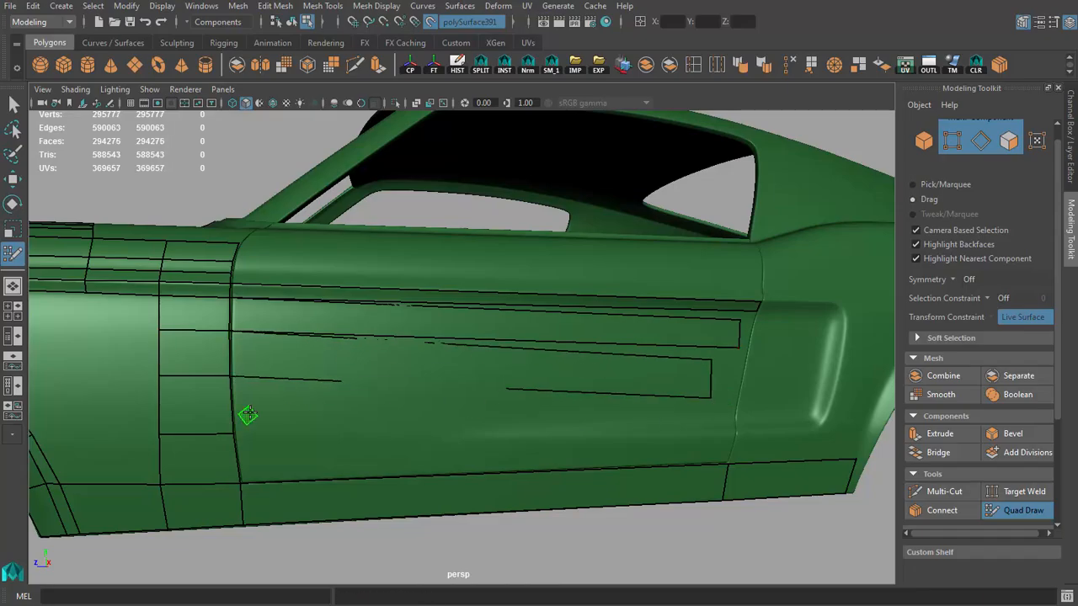
mouse_move(248, 413)
left_mouse_down()
mouse_move(620, 447)
mouse_move(711, 440)
left_mouse_up()
Step: Weld the loose rear corners of the door strips together and place them along the rear door gap
middle_click_drag(713, 442, 547, 407, "alt")
scroll(547, 407, "up", 3)
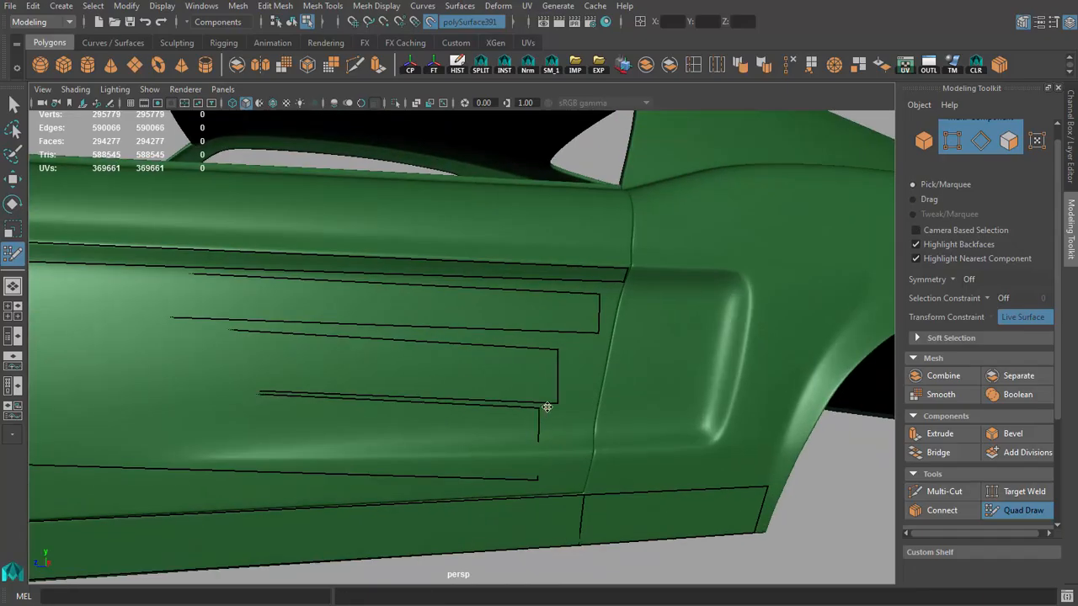
mouse_move(559, 350)
left_mouse_down()
mouse_move(598, 331)
mouse_move(621, 284)
left_mouse_up()
left_click_drag(599, 331, 614, 319)
left_click_drag(556, 412, 606, 361)
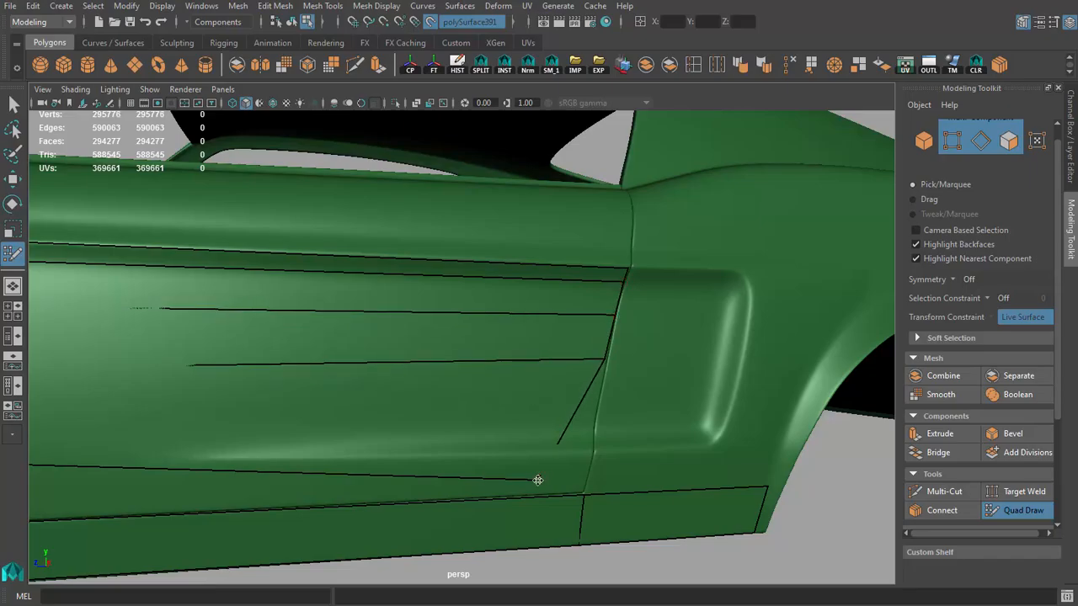
left_click_drag(536, 476, 593, 420)
Step: Align the rear vertices of the door strips closely with the slanted rear door gap
scroll(433, 406, "down", 3)
left_click_drag(433, 406, 357, 405, "alt")
middle_click_drag(641, 469, 584, 432, "alt")
scroll(584, 433, "up", 5)
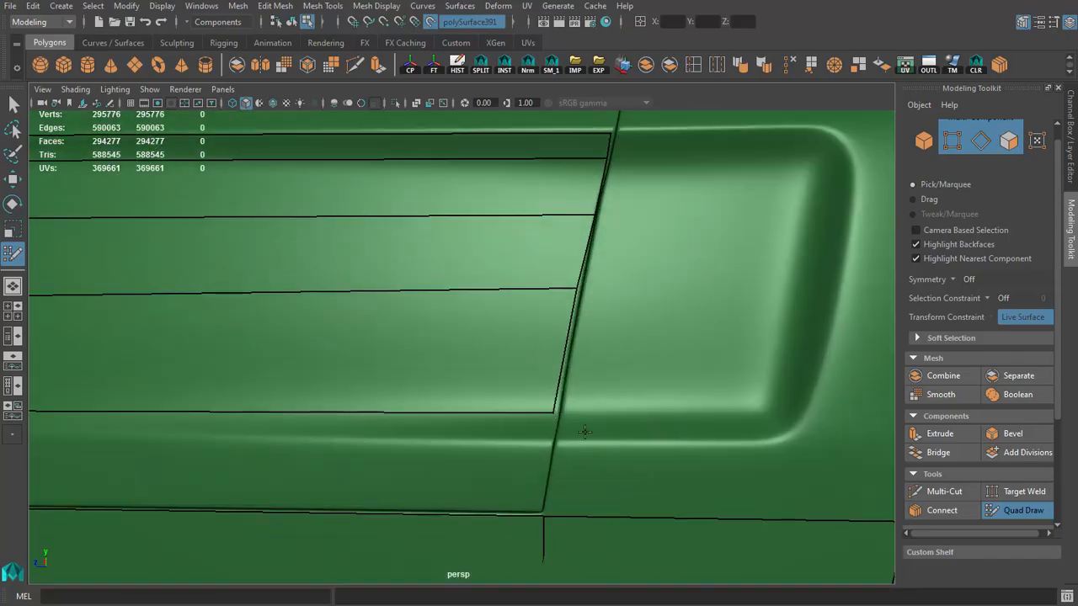
left_click_drag(560, 413, 556, 412)
left_click_drag(577, 288, 574, 310)
scroll(610, 321, "down", 5)
middle_click_drag(659, 311, 430, 366, "alt")
scroll(430, 365, "up", 5)
left_click_drag(426, 364, 421, 366)
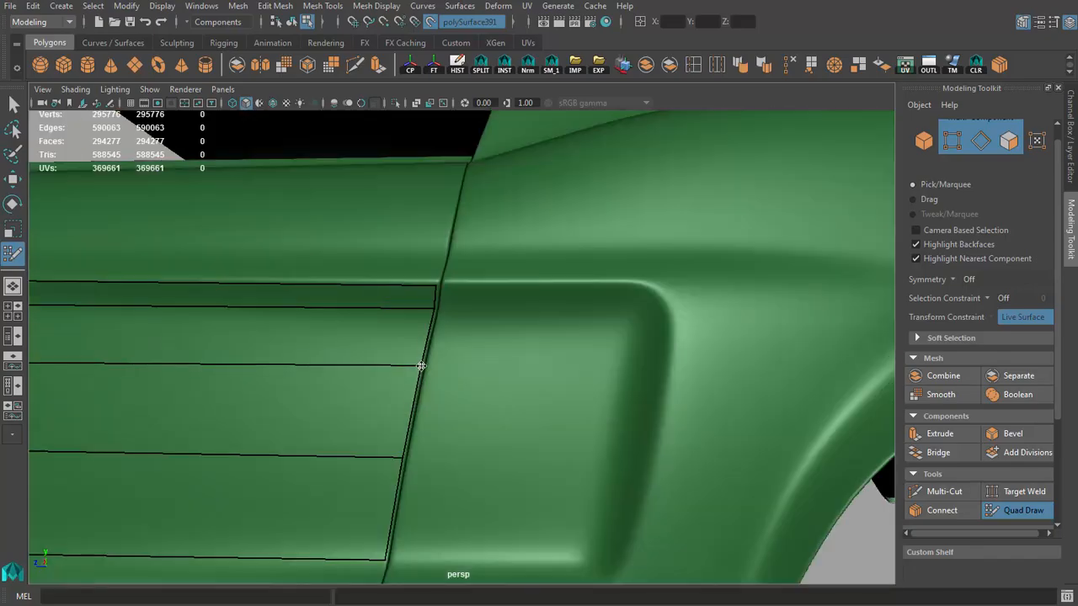
Step: Insert two vertical edge loops through the door strips and two matching ones through the sill quad below
scroll(438, 285, "down", 5)
middle_click_drag(207, 397, 489, 385, "alt")
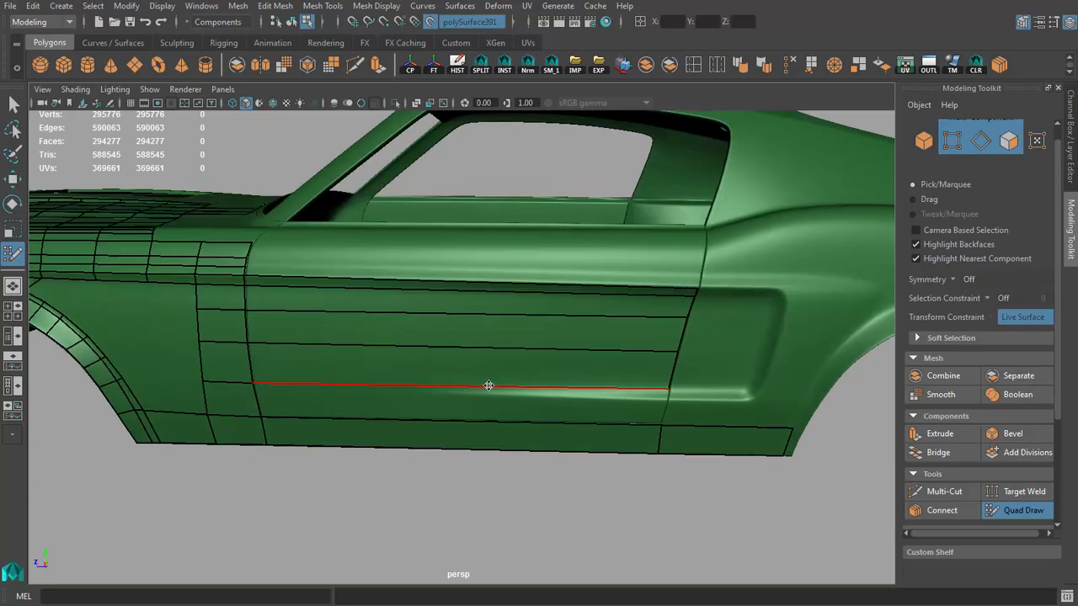
left_click_drag(489, 385, 411, 375, "alt")
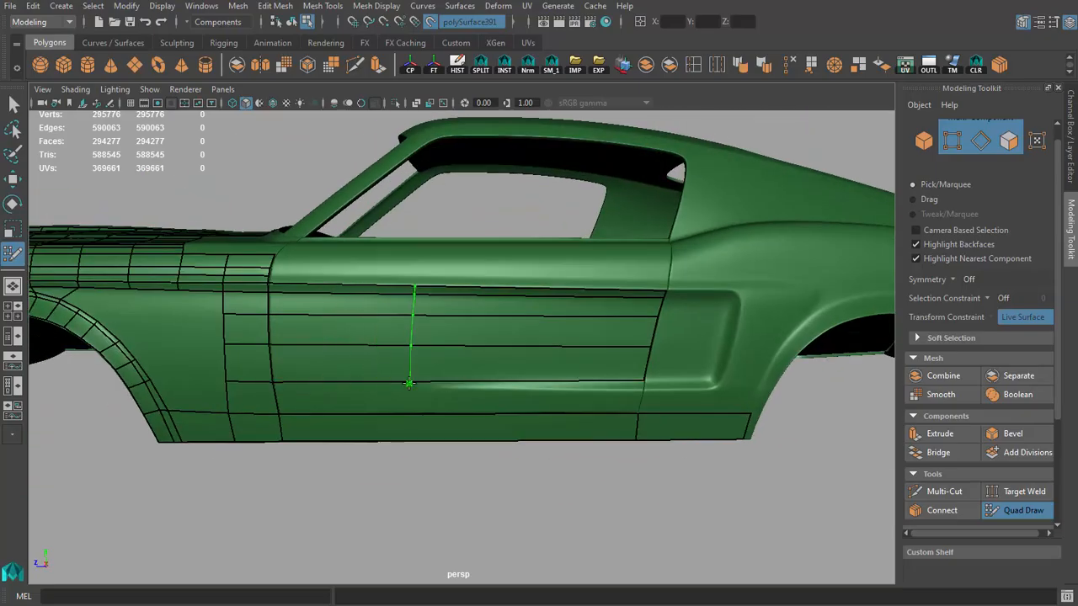
left_click(554, 385, "ctrl")
left_click_drag(462, 420, 411, 426, "alt")
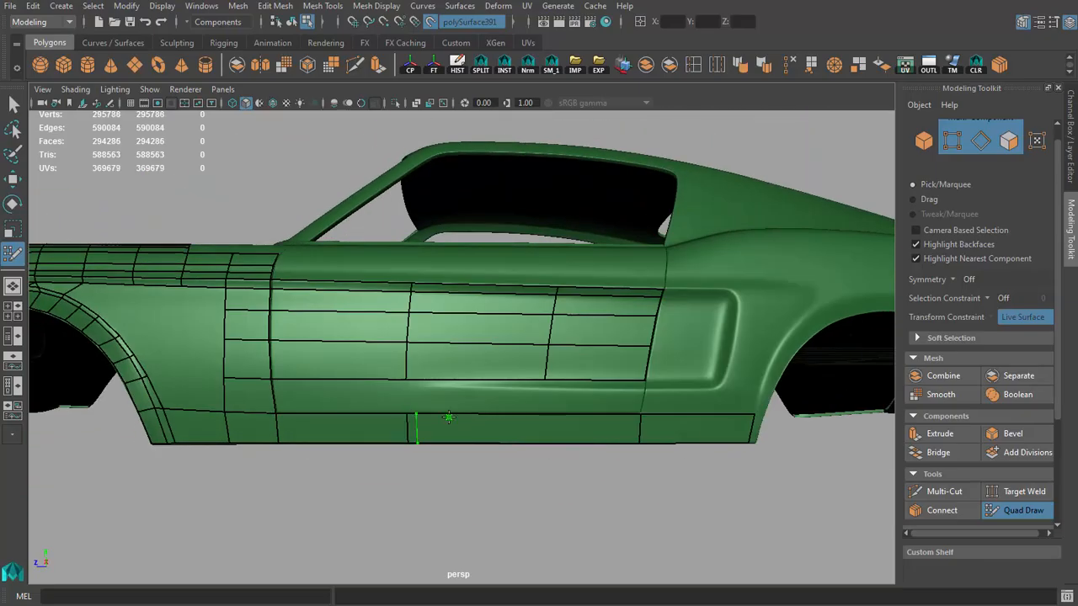
left_click(543, 419, "ctrl")
Step: Fill the three open quads between the lowest door strip and the sill row
left_click(577, 401, "shift")
left_click(472, 395, "shift")
left_click(362, 397, "shift")
left_click_drag(361, 399, 428, 412, "alt")
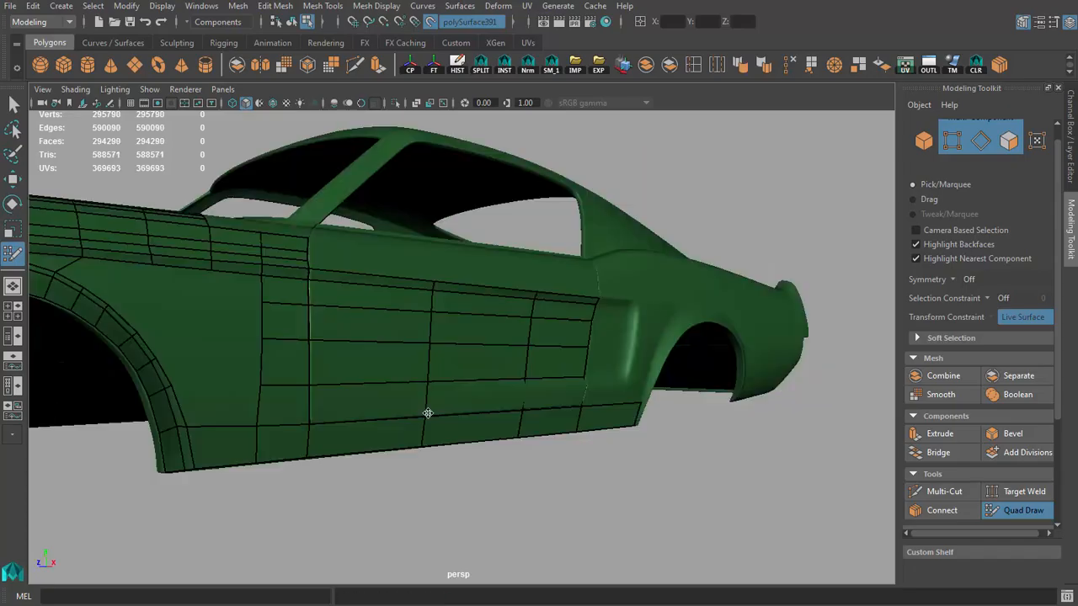
Step: Insert a horizontal edge loop along the door's lower crease and adjust its rear vertices in wireframe display
right_click_drag(428, 411, 617, 467, "alt")
left_click_drag(618, 468, 596, 462, "alt")
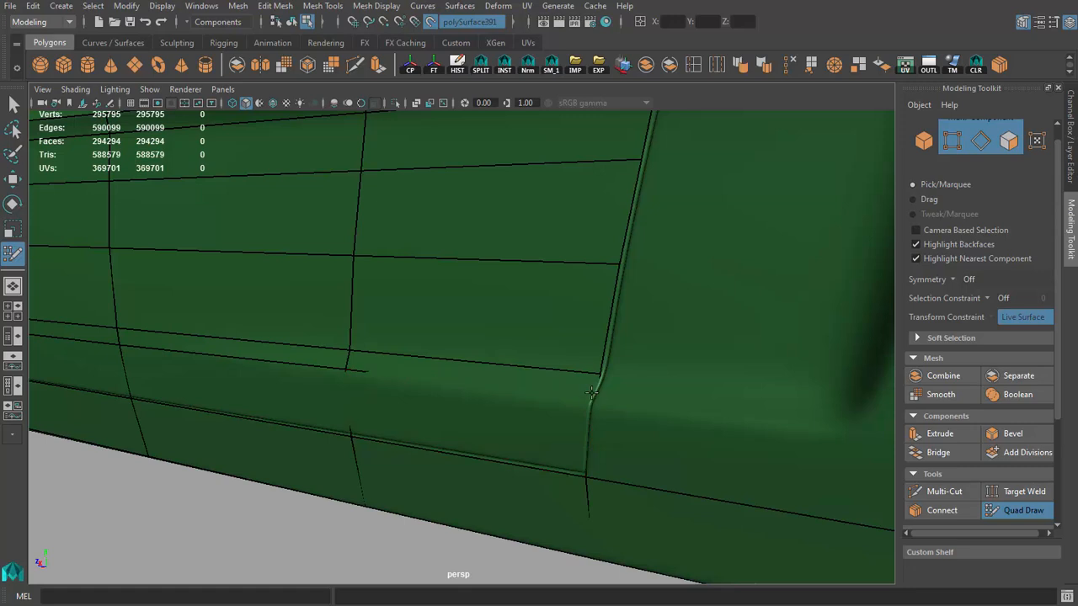
key("4")
left_click_drag(534, 437, 484, 435, "alt")
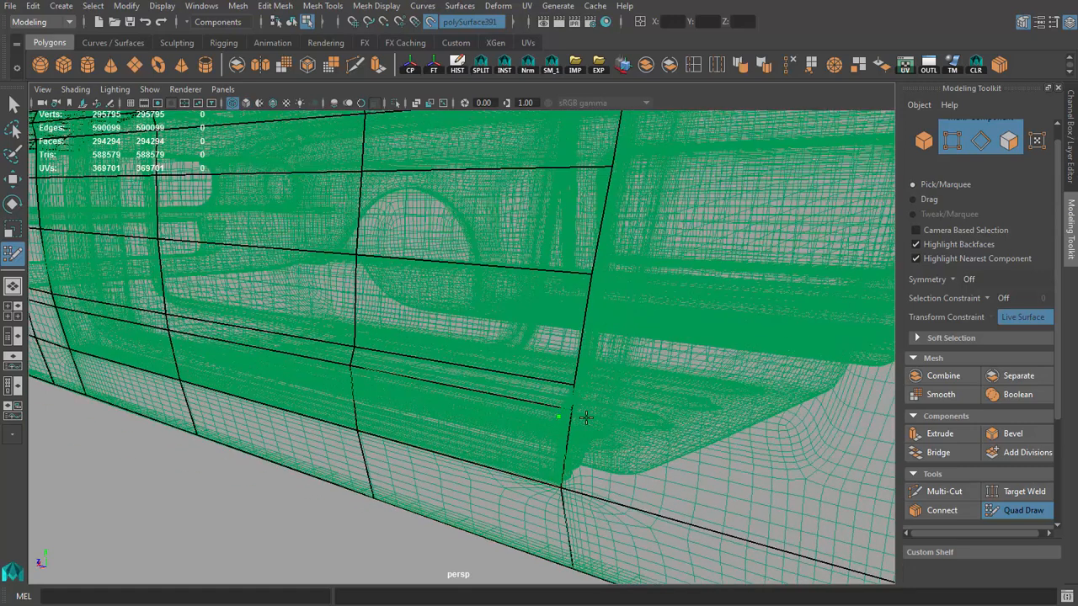
left_click_drag(578, 415, 644, 385, "alt")
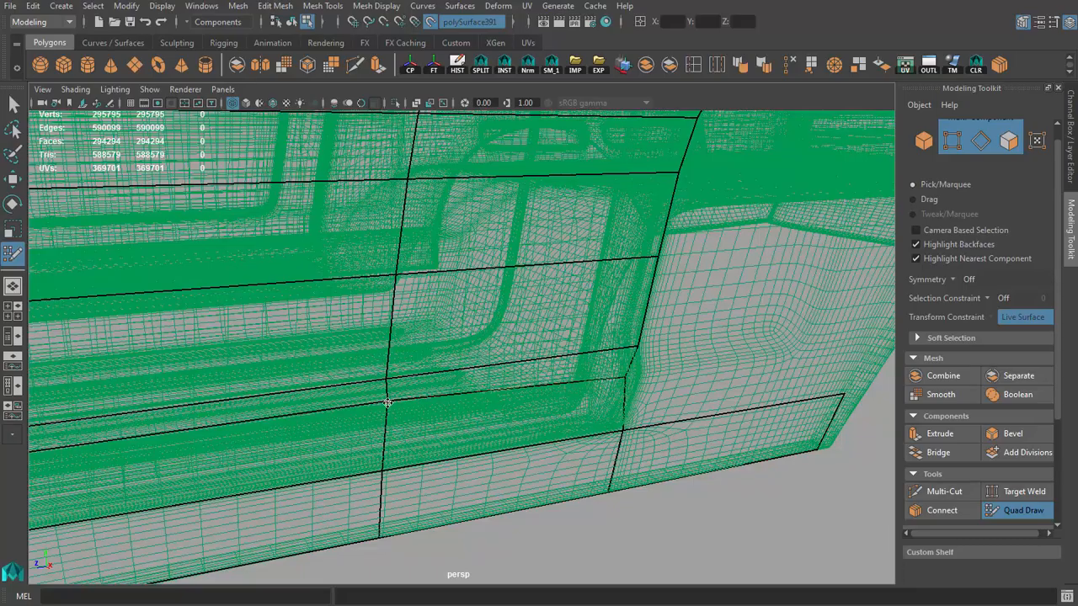
Step: Refine the door mesh's vertices along the rear door gap from the lower crease to the upper crease
key("5")
mouse_move(595, 401)
left_mouse_down("alt")
mouse_move(542, 397)
mouse_move(588, 388)
mouse_move(554, 394)
mouse_move(610, 402)
left_mouse_up("alt")
key("ctrl+z")
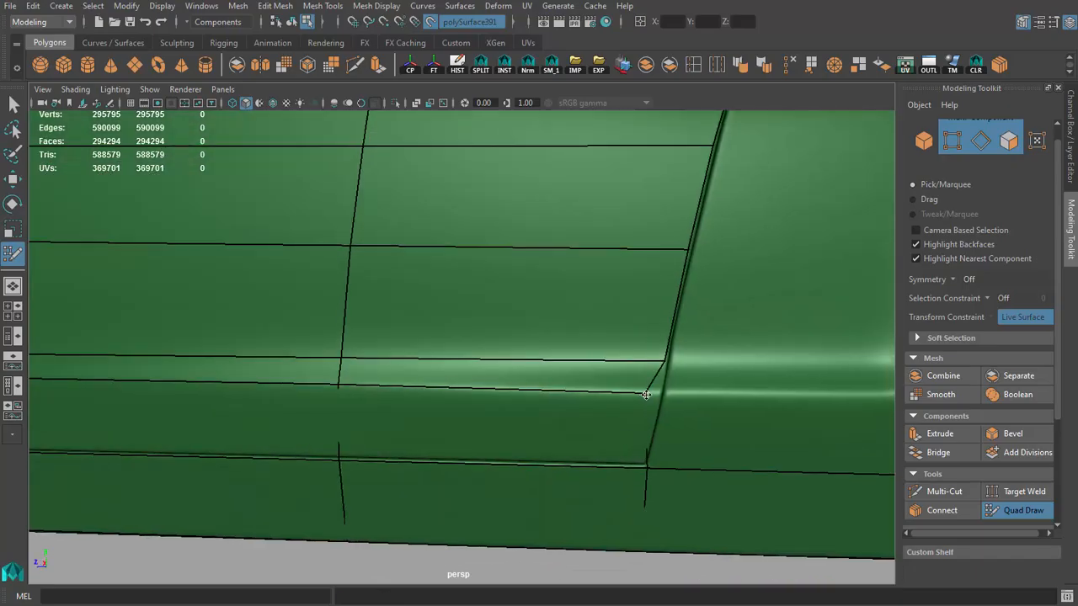
mouse_move(644, 469)
left_mouse_down("alt")
mouse_move(536, 385)
mouse_move(572, 399)
mouse_move(584, 329)
mouse_move(560, 385)
mouse_move(549, 350)
left_mouse_up("alt")
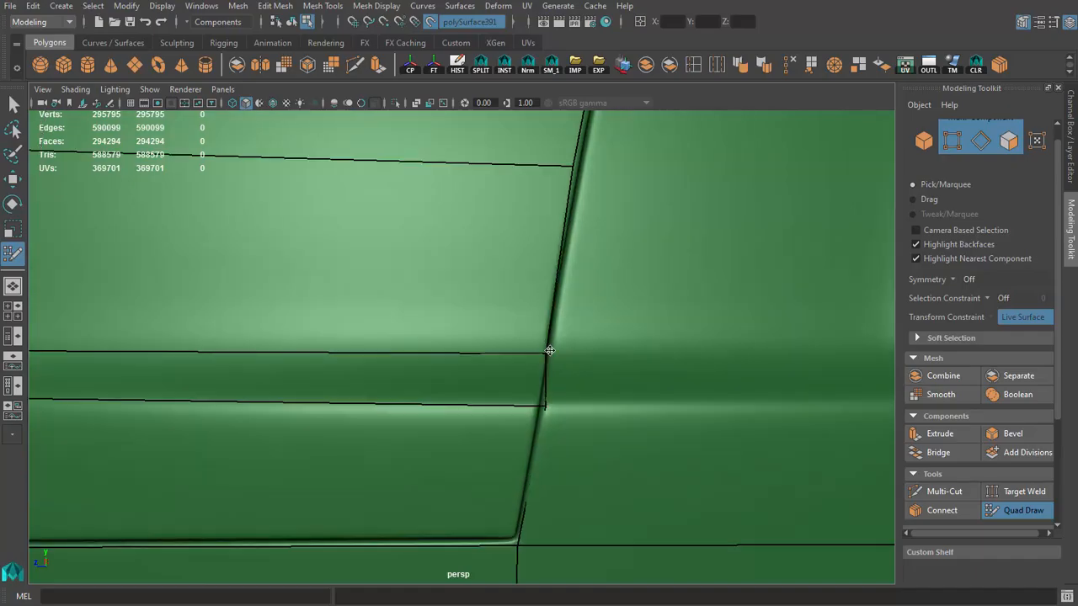
right_click_drag(553, 357, 428, 337, "alt")
mouse_move(428, 337)
left_mouse_down("alt")
mouse_move(520, 390)
mouse_move(502, 351)
mouse_move(378, 407)
mouse_move(456, 351)
left_mouse_up("alt")
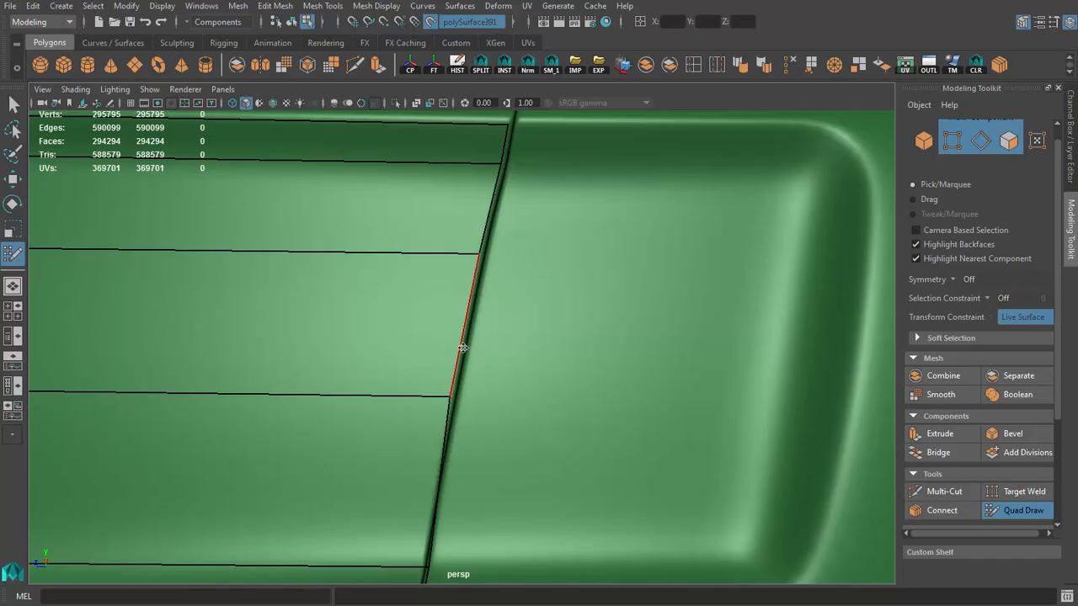
left_click_drag(495, 317, 492, 264, "alt")
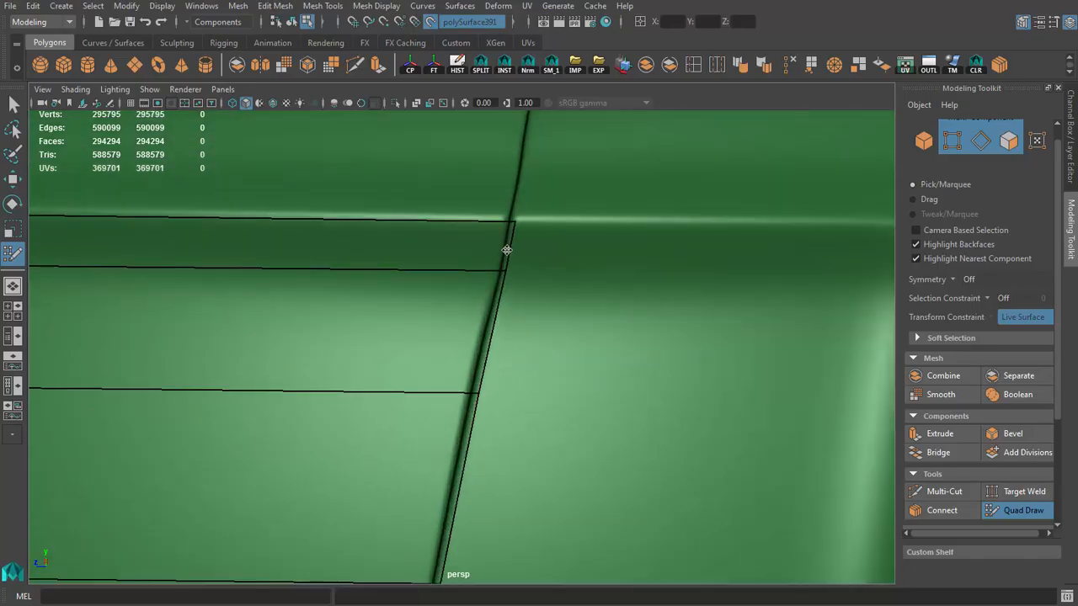
Step: Insert two vertical edge loops through the wide middle and rear columns of the door mesh
right_click_drag(476, 393, 322, 404, "alt")
mouse_move(322, 404)
left_mouse_down("alt")
mouse_move(356, 428)
mouse_move(294, 381)
left_mouse_up("alt")
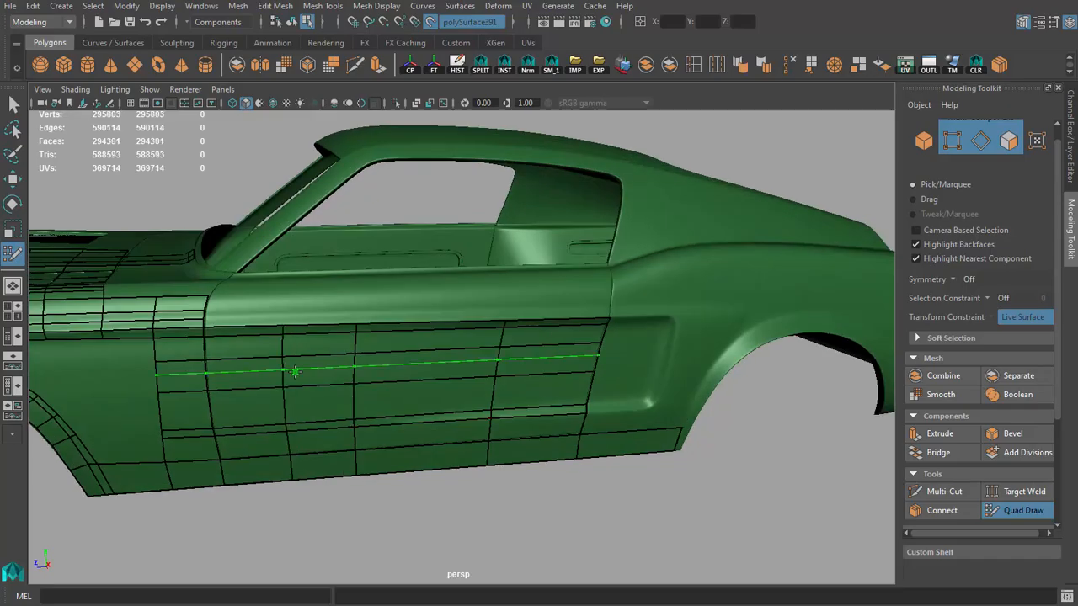
left_click(427, 374, "ctrl")
left_click_drag(426, 375, 529, 404, "alt")
Step: Shift a vertex on the door's lower crease rearward to even out the column spacing
right_click_drag(528, 426, 185, 390, "alt")
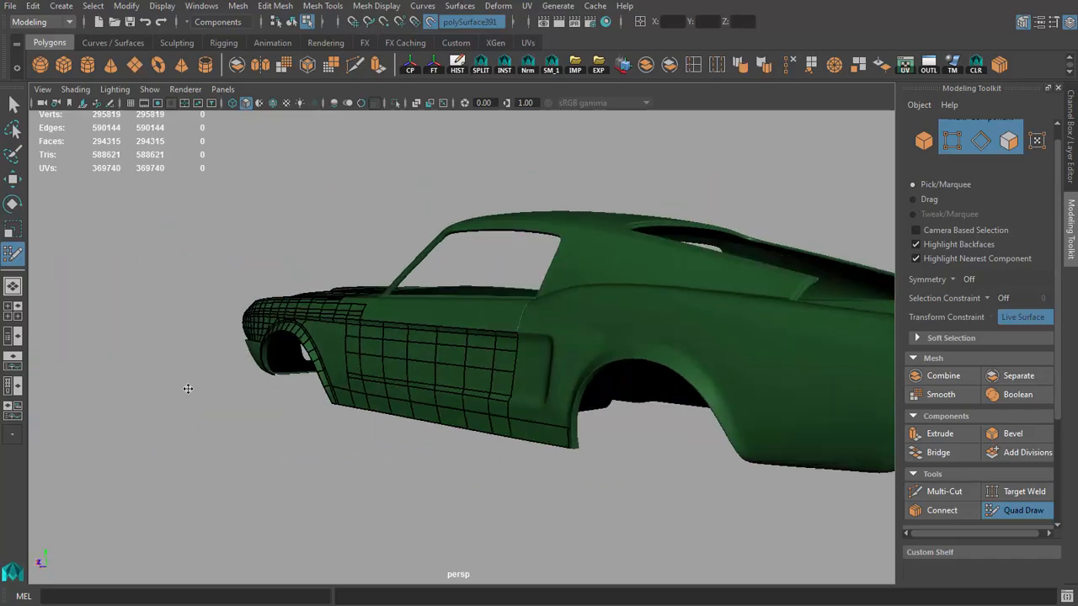
left_click_drag(185, 389, 373, 457, "alt")
right_click_drag(373, 457, 541, 481, "alt")
left_click_drag(542, 481, 296, 404, "alt")
right_click_drag(295, 404, 444, 426, "alt")
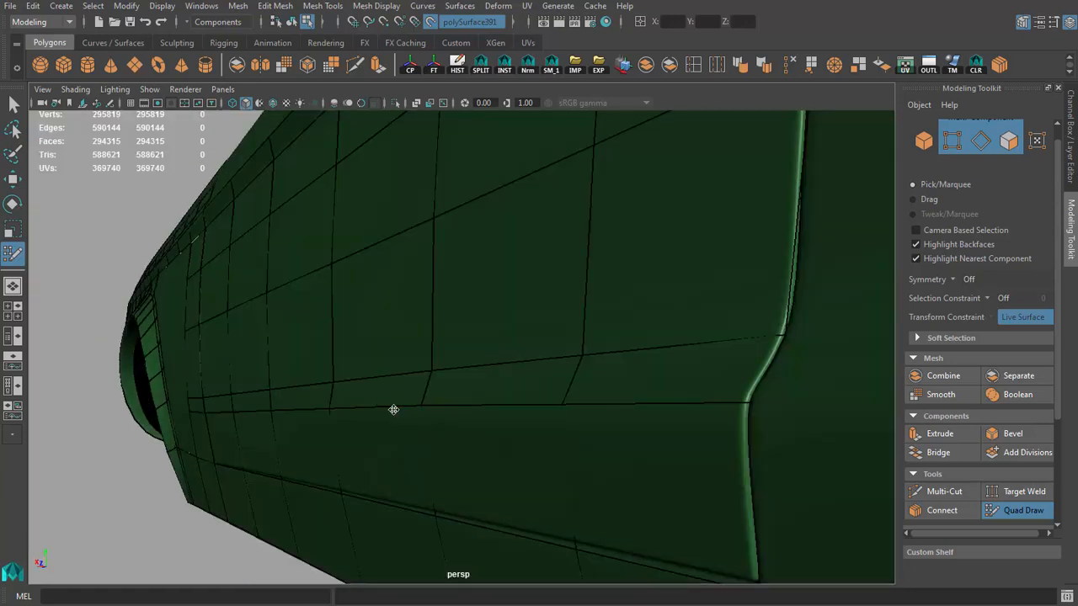
left_click_drag(562, 408, 585, 406, "alt")
right_click_drag(585, 406, 190, 371, "alt")
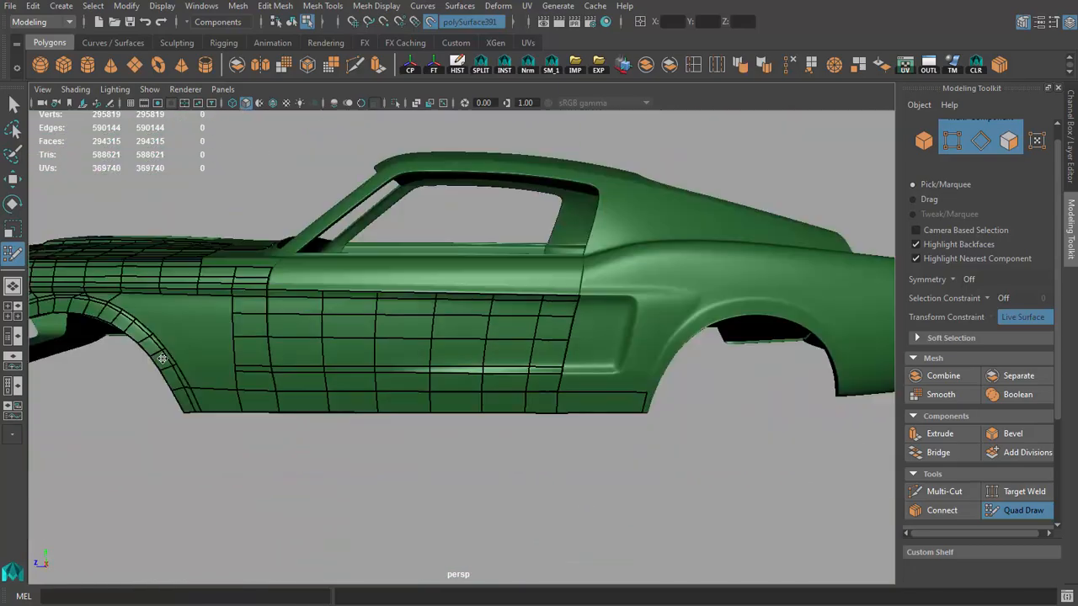
Step: Insert a further edge loop through the door mesh below the upper crease
left_click_drag(190, 370, 358, 412, "alt")
right_click_drag(358, 413, 330, 389, "alt")
left_click_drag(330, 390, 373, 383, "alt")
right_click_drag(373, 383, 416, 404, "alt")
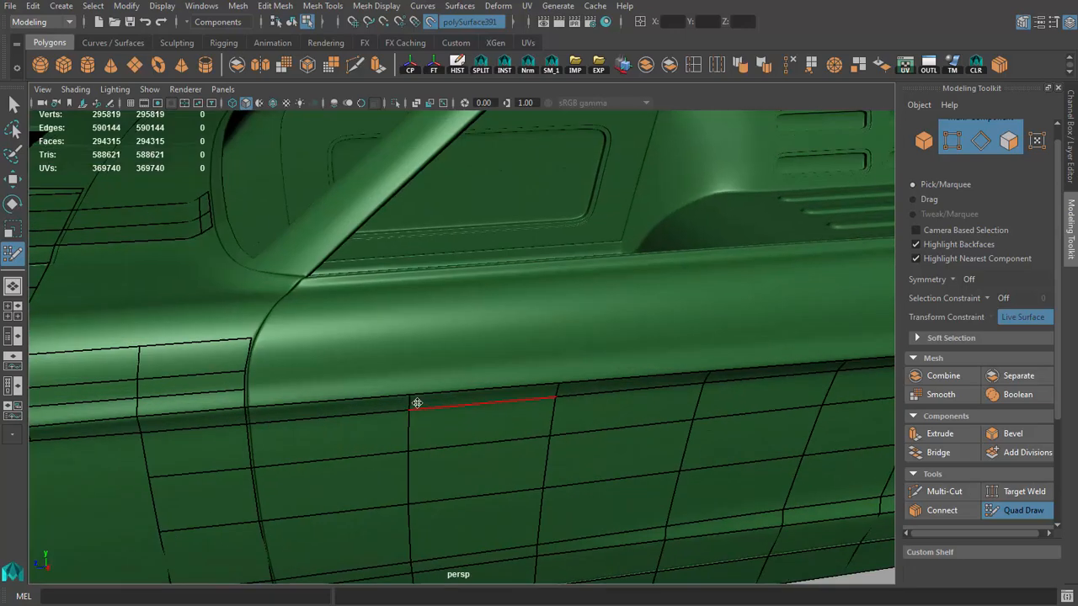
left_click_drag(416, 404, 535, 376, "alt")
scroll(470, 370, "down", 10)
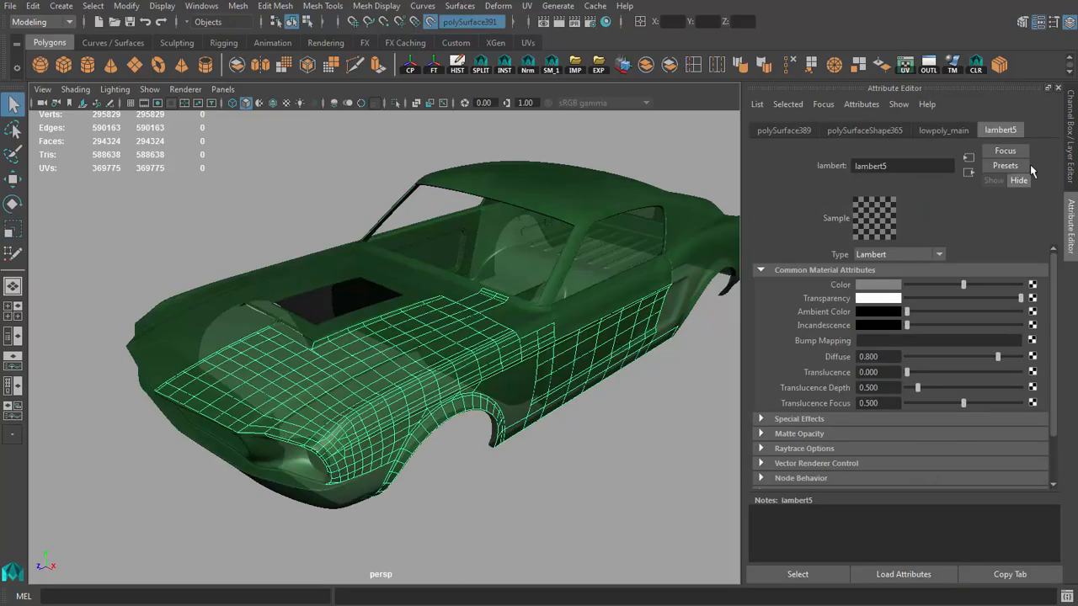
Step: Close the lambert5 material attributes and resume Quad Draw on the low-poly body mesh
left_click(1058, 89)
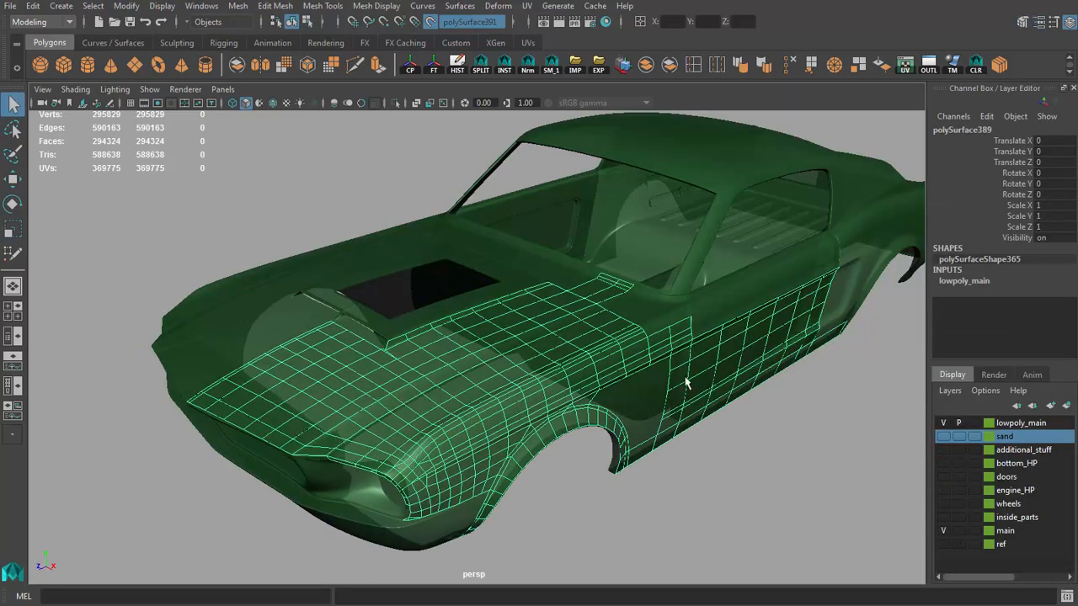
left_click_drag(666, 420, 692, 398, "alt")
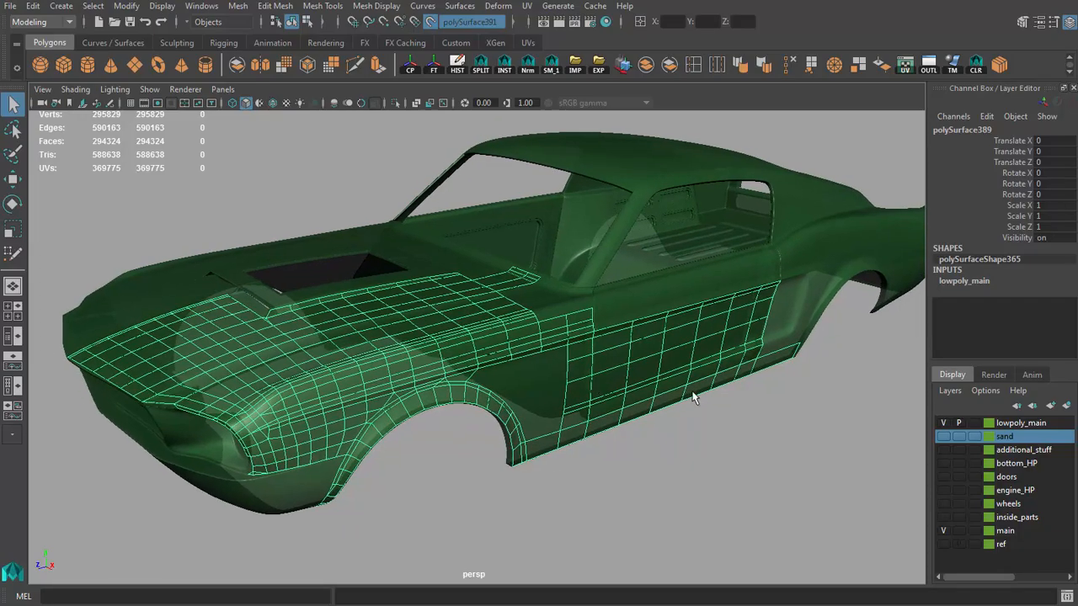
left_click(1025, 21)
left_click(1023, 511)
Step: Try the Simple transparency algorithm in the Hardware Renderer 2.0 settings and switch back to Depth Peeling
mouse_move(606, 375)
left_mouse_down("alt")
mouse_move(544, 368)
mouse_move(633, 389)
left_mouse_up("alt")
middle_click_drag(590, 341, 444, 378, "alt")
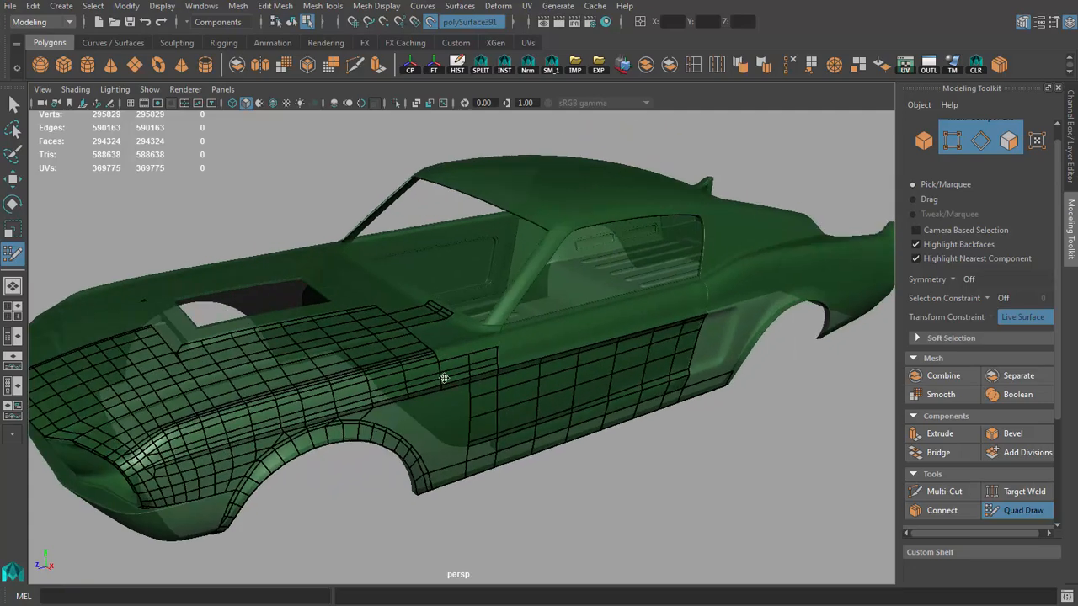
scroll(476, 350, "down", 2)
scroll(502, 255, "up", 3)
middle_click_drag(255, 135, 276, 131, "alt")
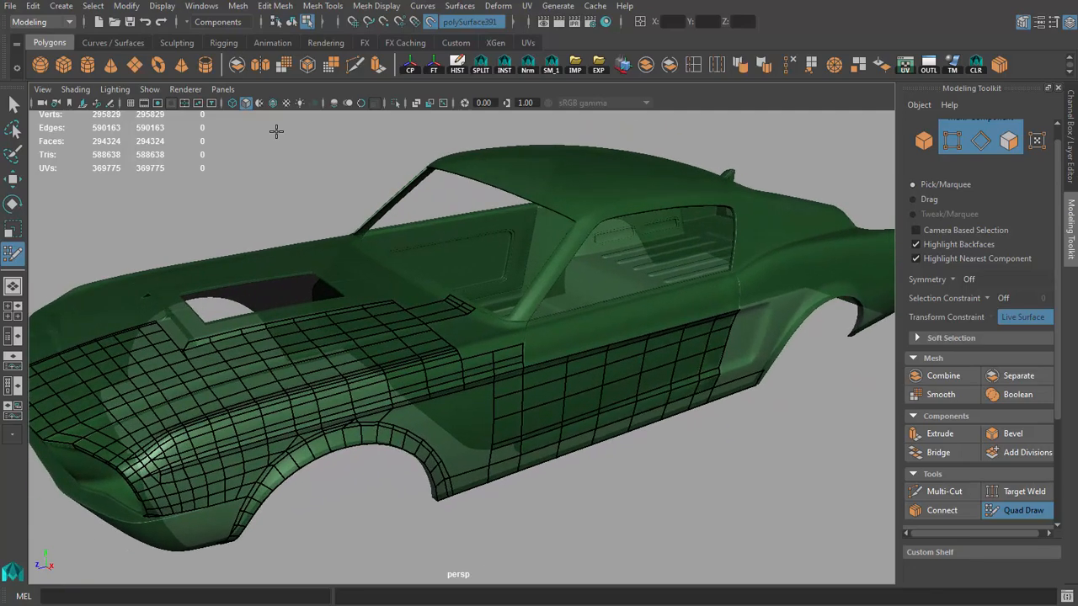
left_click(183, 89)
left_click(324, 115)
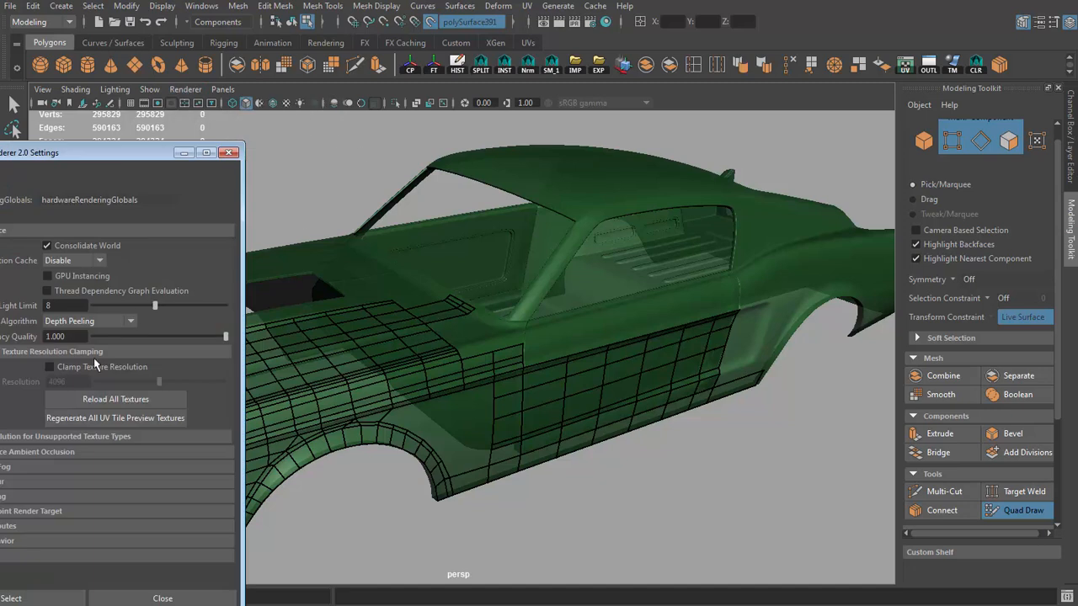
left_click_drag(111, 150, 223, 98)
left_click(239, 271)
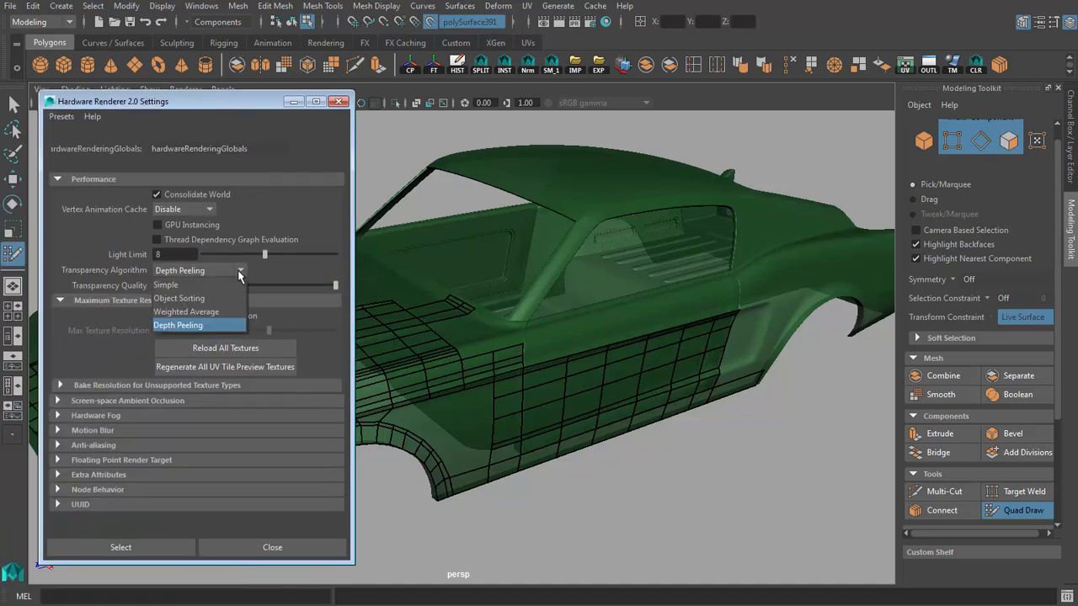
left_click(174, 287)
mouse_move(589, 353)
left_mouse_down("alt")
mouse_move(743, 361)
mouse_move(734, 387)
left_mouse_up("alt")
scroll(734, 387, "up", 4)
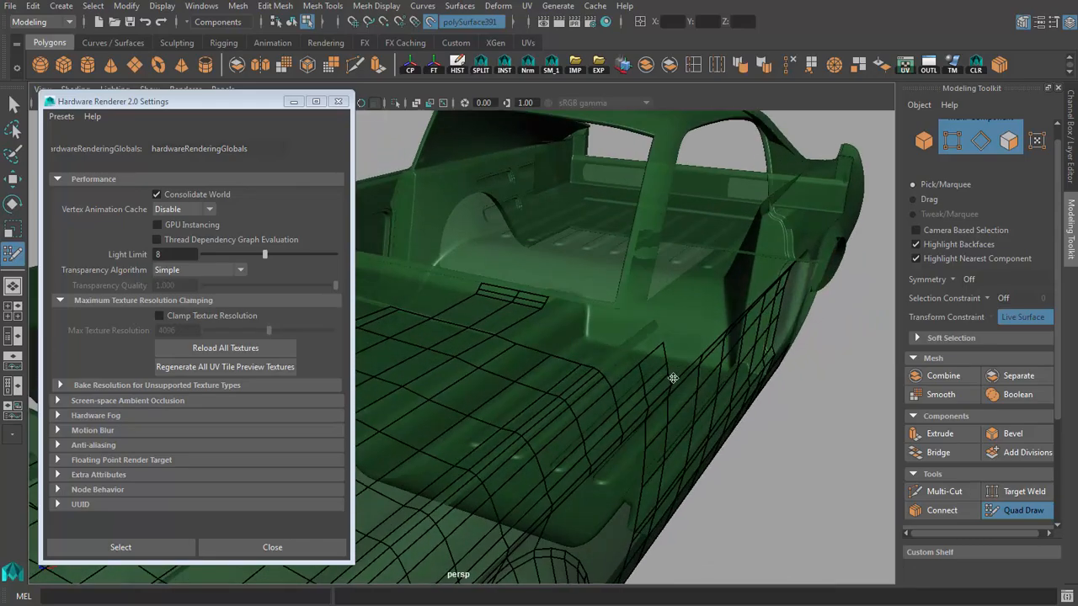
scroll(673, 376, "down", 1)
left_click(186, 271)
left_click(179, 325)
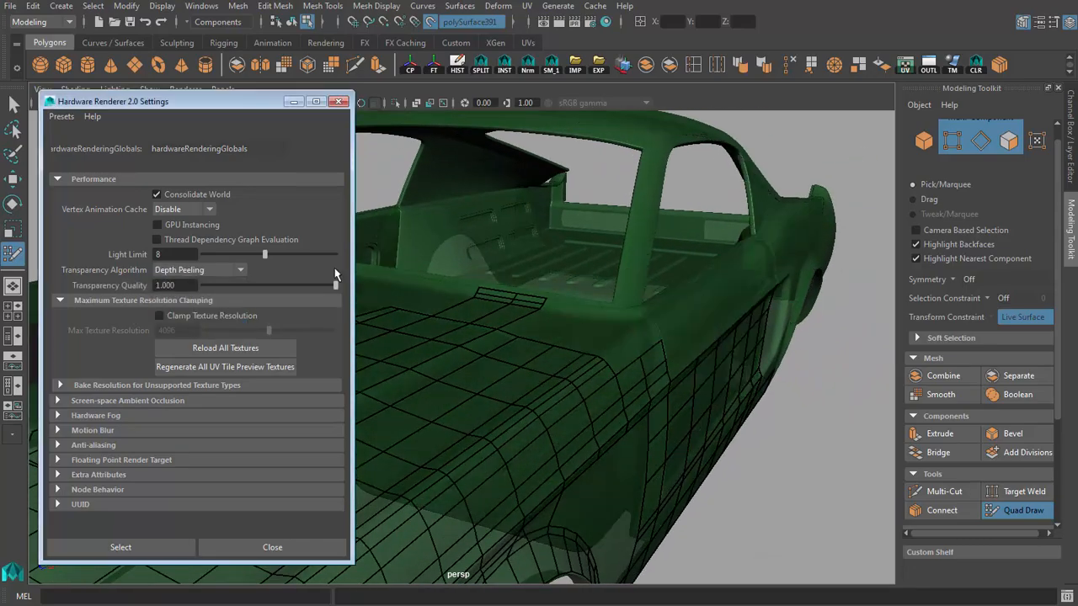
left_click(341, 102)
Step: Add one quad on top of the fender, continuing its upper row toward the front door gap
scroll(527, 226, "up", 3)
mouse_move(673, 354)
left_mouse_down("alt")
mouse_move(502, 435)
mouse_move(676, 440)
mouse_move(714, 363)
left_mouse_up("alt")
scroll(502, 435, "up", 3)
left_click(448, 443, "shift")
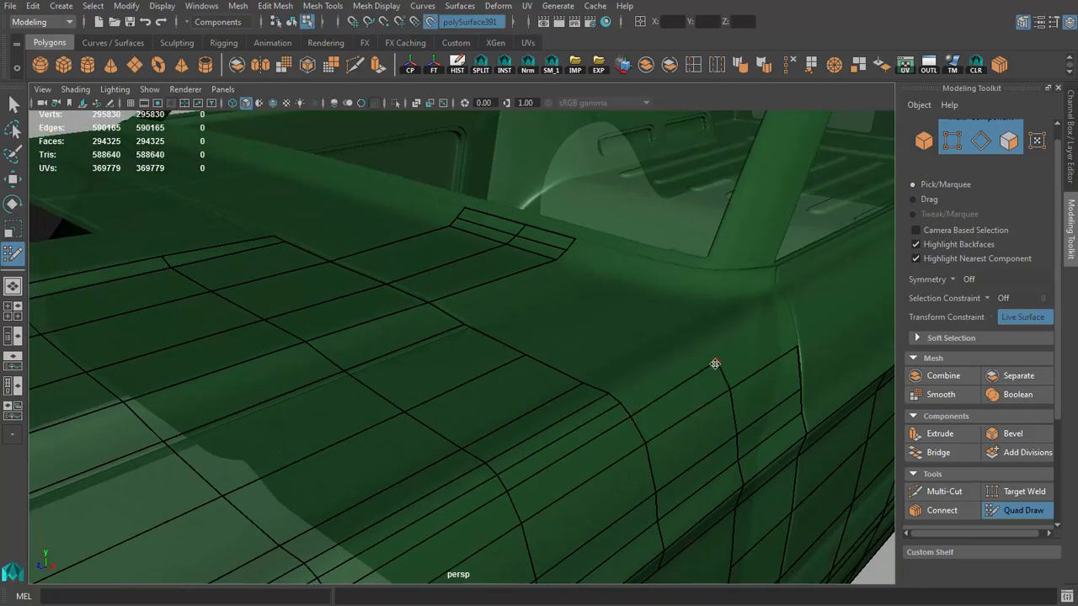
right_click_drag(716, 365, 327, 366, "alt")
left_click_drag(327, 366, 387, 363, "alt")
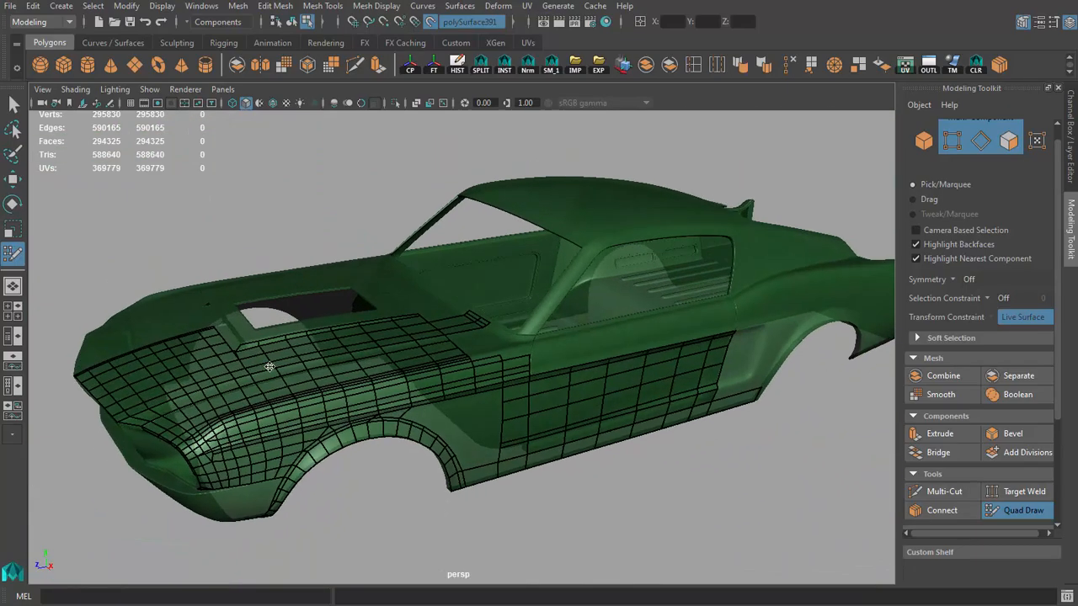
right_click_drag(387, 364, 338, 364, "alt")
scroll(339, 368, "up", 3)
left_click_drag(339, 371, 379, 390, "alt")
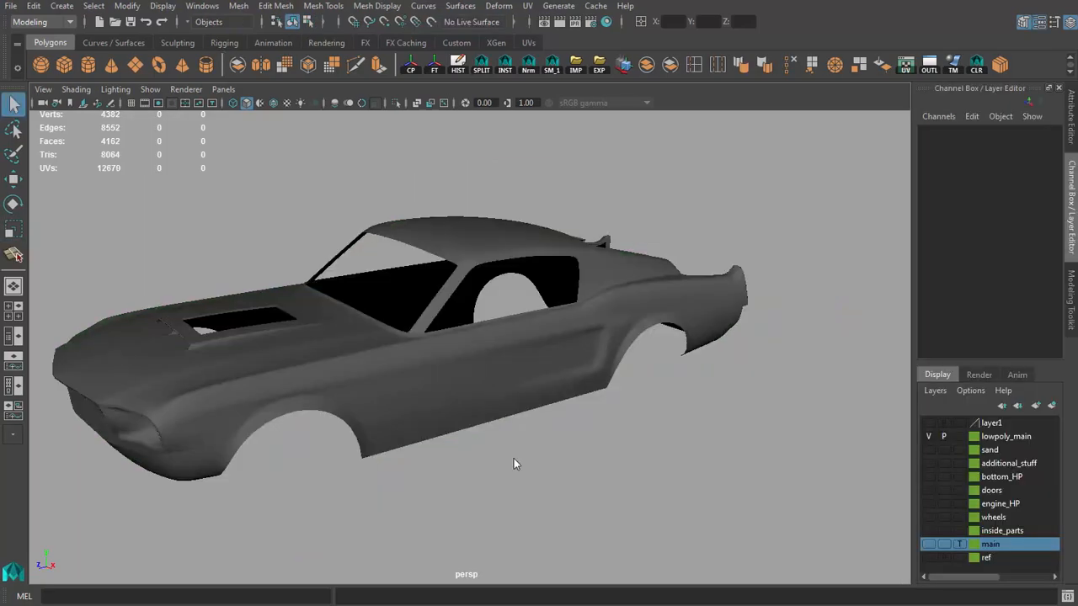
Step: Examine the retopologized hood, fender and door from several angles
left_click_drag(514, 461, 549, 354, "alt")
left_click(488, 409)
right_click_drag(548, 354, 503, 380, "alt")
left_click_drag(503, 381, 474, 373, "alt")
right_click_drag(474, 374, 409, 364, "alt")
left_click_drag(312, 362, 409, 358, "alt")
middle_click_drag(409, 359, 497, 358, "alt")
right_click_drag(421, 360, 482, 370, "alt")
Step: Show the main layer over the low-poly mesh in the side view and frame the door's lower area for vertex editing
left_click(461, 347)
key("space")
key("space")
key("f")
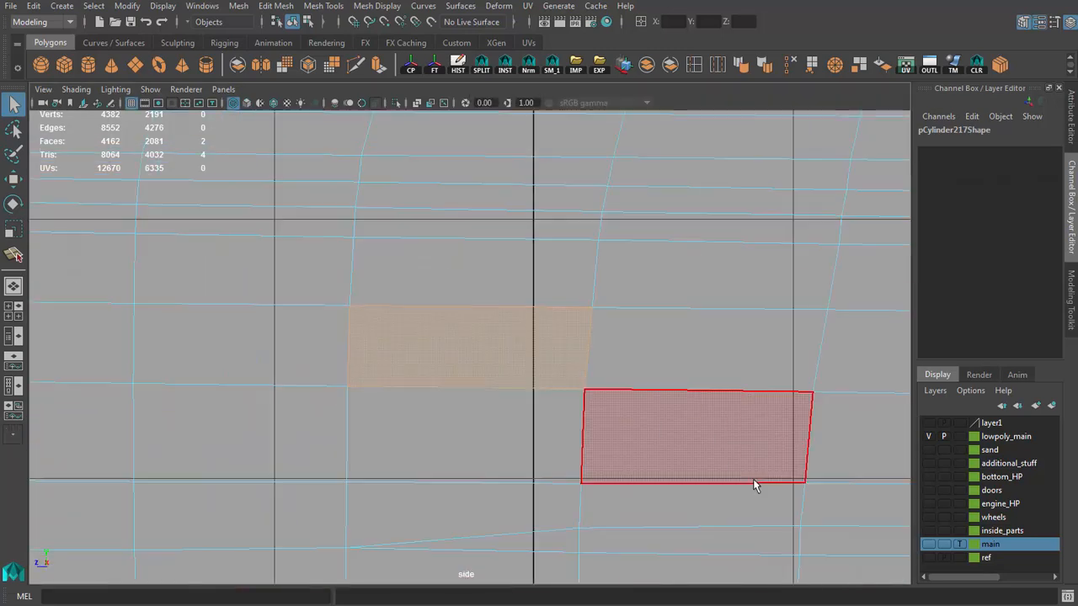
left_click(933, 543)
right_click_drag(669, 398, 562, 394, "alt")
middle_click_drag(651, 390, 465, 401, "alt")
right_click_drag(465, 387, 466, 345, "alt")
right_click_drag(510, 388, 503, 380, "alt")
middle_click_drag(294, 491, 583, 400, "alt")
right_click_drag(468, 418, 497, 420, "alt")
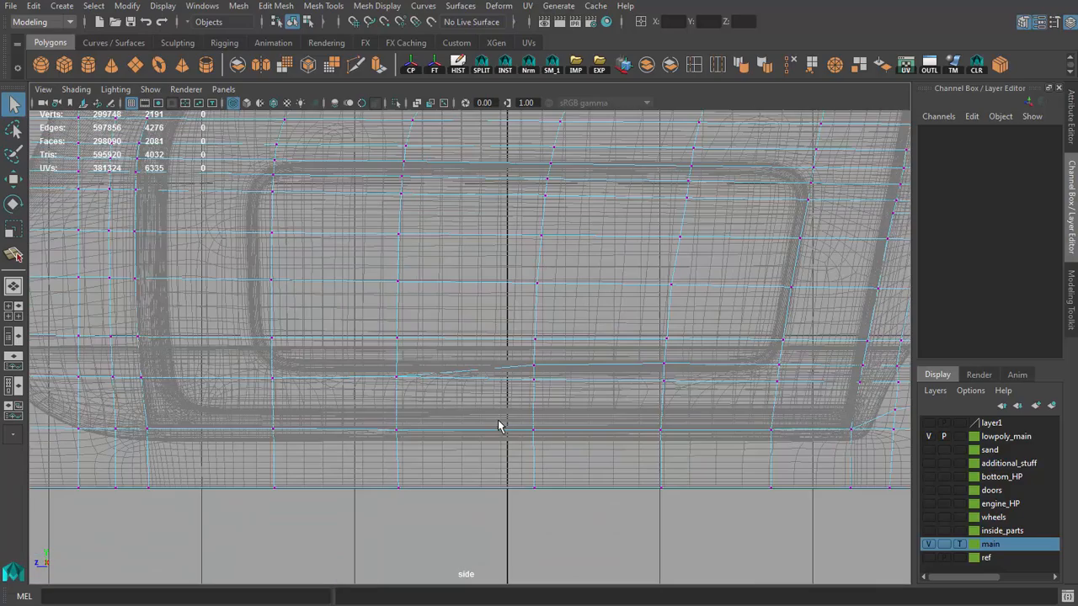
Step: Select the row of vertices along the door's lower gap and align it with the gap by moving and scaling it in side view
left_click_drag(861, 436, 862, 439)
key("w")
right_click_drag(560, 459, 631, 465, "alt")
right_click_drag(388, 471, 470, 477, "alt")
middle_click_drag(506, 539, 734, 360, "alt")
middle_click_drag(748, 435, 525, 433, "alt")
right_click_drag(526, 433, 589, 427, "alt")
key("r")
left_click_drag(572, 387, 572, 387)
right_click_drag(612, 386, 560, 384, "alt")
middle_click_drag(539, 378, 586, 408, "alt")
right_click_drag(576, 375, 633, 376, "alt")
key("w")
key("space")
key("space")
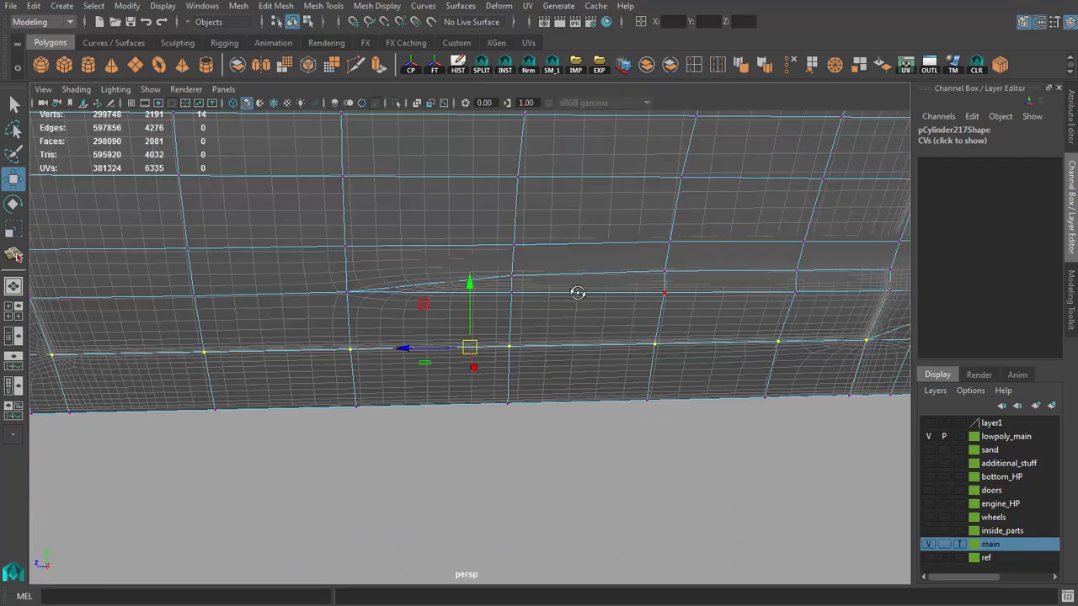
Step: Try to move the lower-gap vertex row vertically in perspective view and undo the move
left_click_drag(577, 294, 539, 345, "alt")
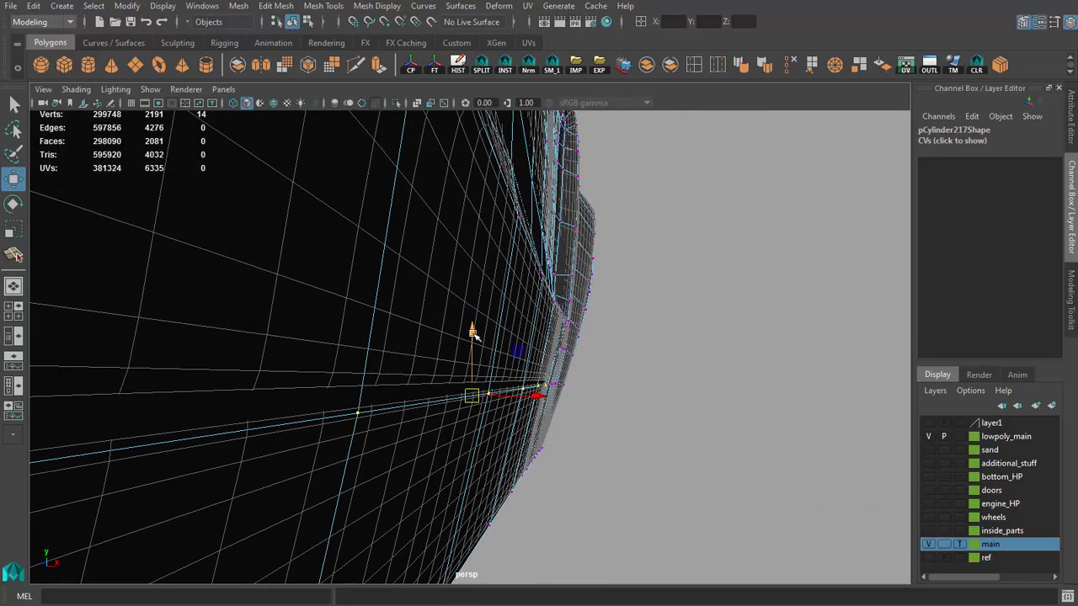
key("ctrl+z")
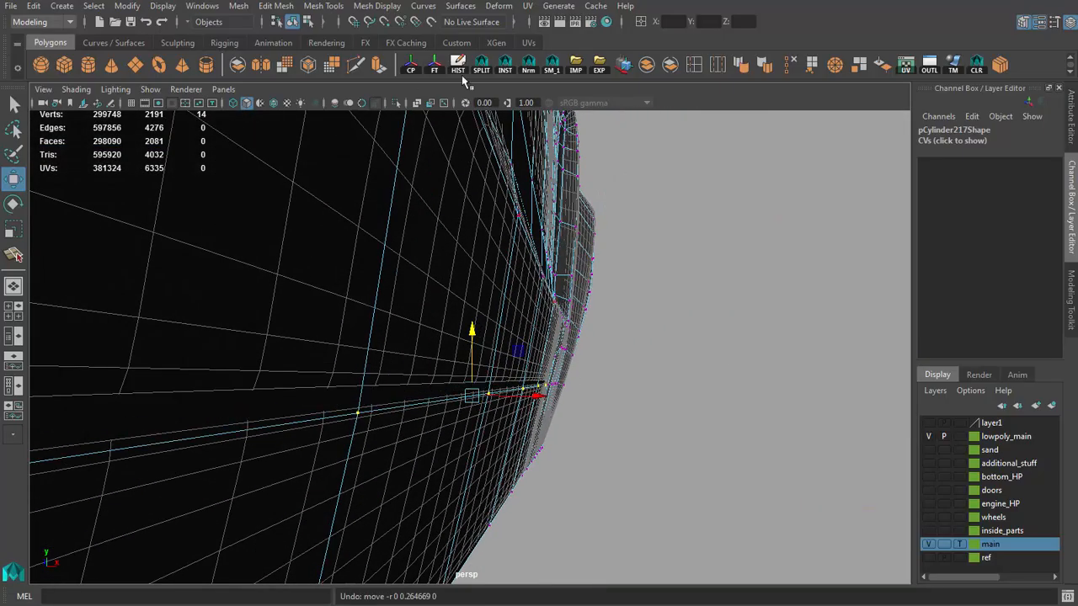
right_click_drag(551, 344, 552, 345)
left_click(959, 544)
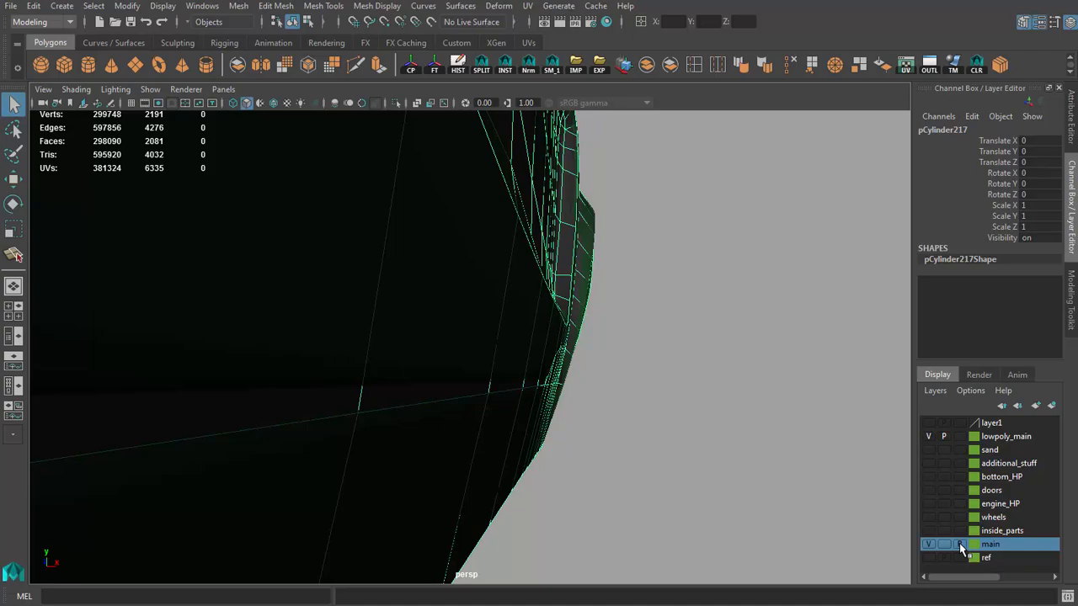
key("F8")
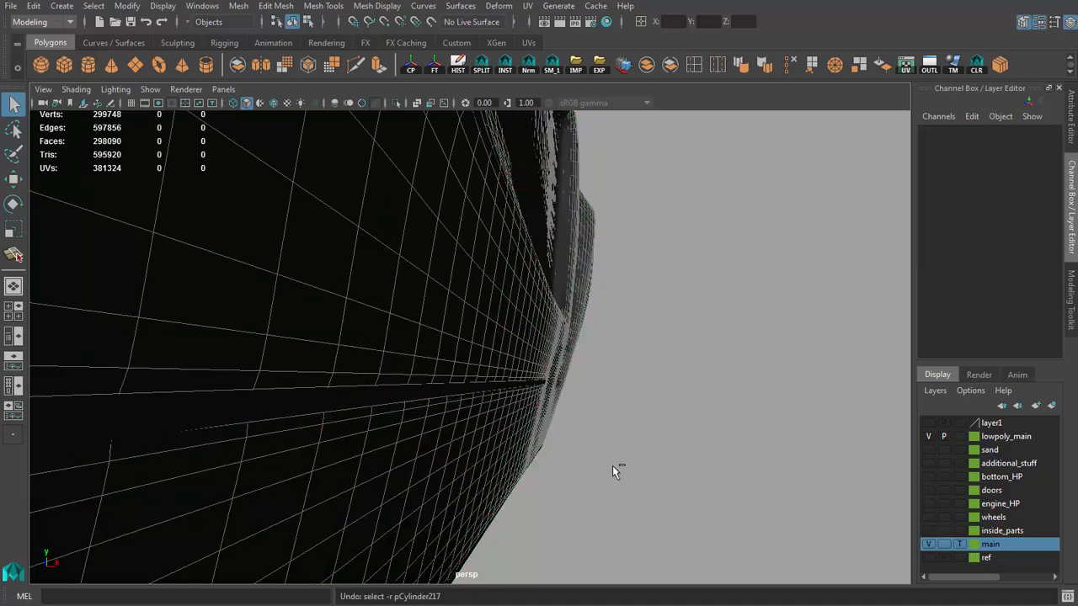
key("w")
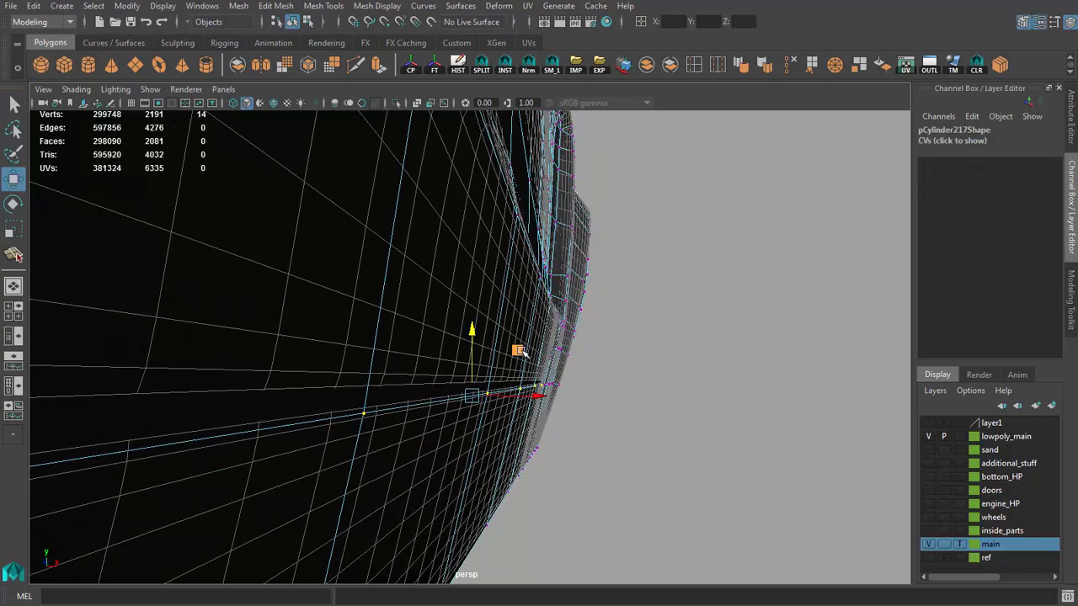
Step: Select the edge loop along the door's lower gap and adjust it with the Slide Edge tool to follow the high-poly surface
key("q")
key("f")
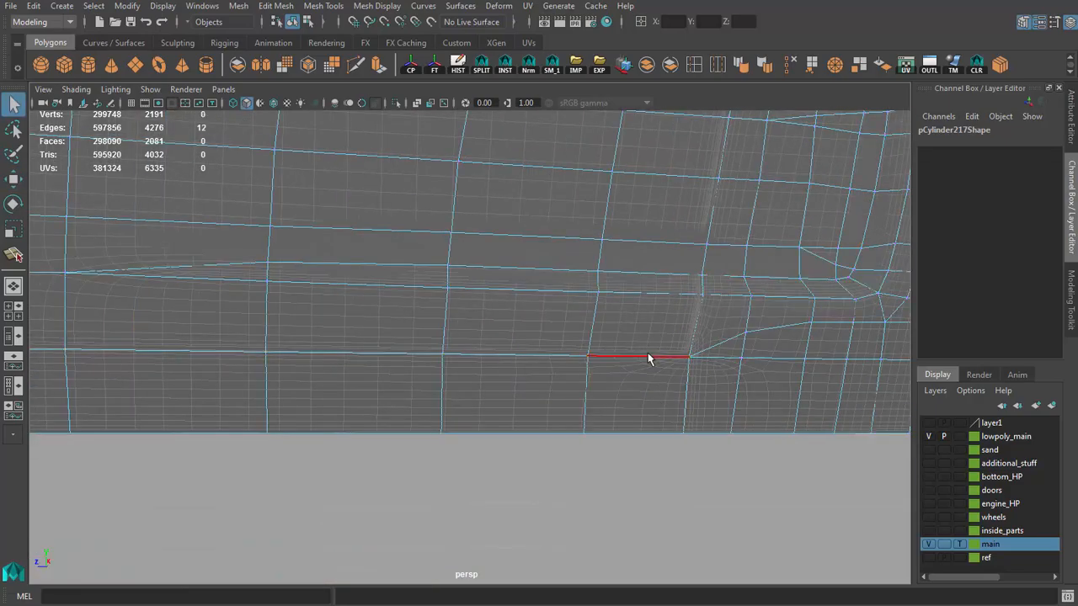
left_click(647, 354)
right_click_drag(648, 354, 324, 375, "alt")
middle_click_drag(324, 375, 503, 391, "alt")
double_click(168, 364, "shift")
left_click_drag(167, 365, 529, 414, "alt")
right_click_drag(519, 399, 513, 508, "shift")
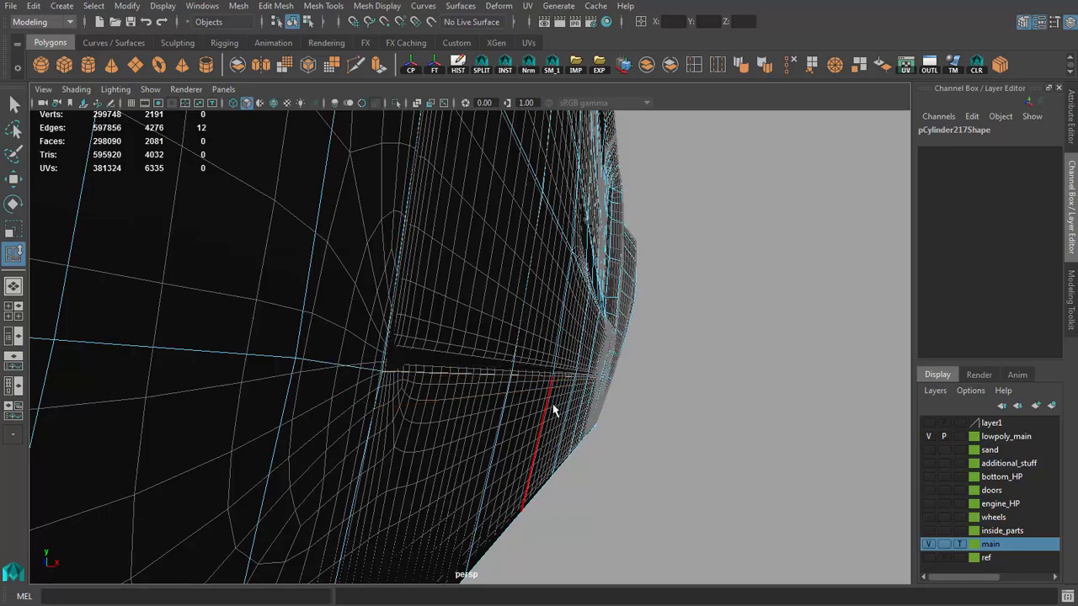
left_click_drag(558, 405, 727, 474, "alt")
right_click_drag(726, 474, 481, 419, "alt")
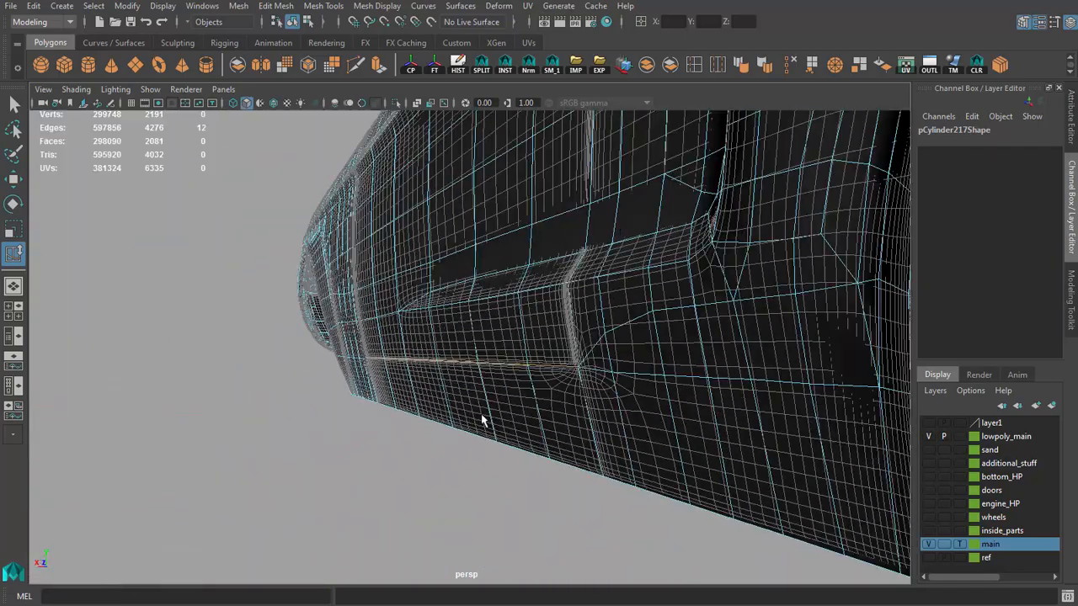
left_click_drag(481, 418, 418, 406, "alt")
Step: Select the vertical edge loop running along the front door gap up to the base of the windshield pillar
middle_click_drag(160, 320, 468, 411, "alt")
left_click(448, 425)
left_click_drag(448, 425, 474, 305, "alt")
right_click_drag(474, 306, 494, 372, "alt")
left_click(515, 337, "shift")
left_click_drag(515, 337, 590, 377, "alt")
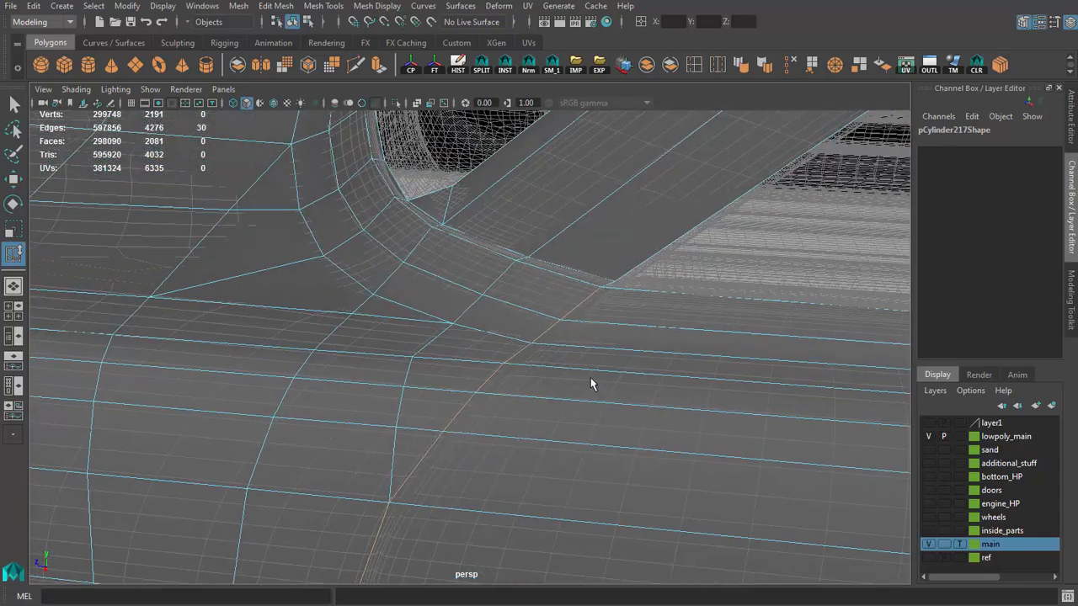
Step: Slide the front door gap's edge loop onto the gap's front line in side view with the Slide Edge tool
key("space")
key("space")
key("w")
scroll(497, 421, "up", 10)
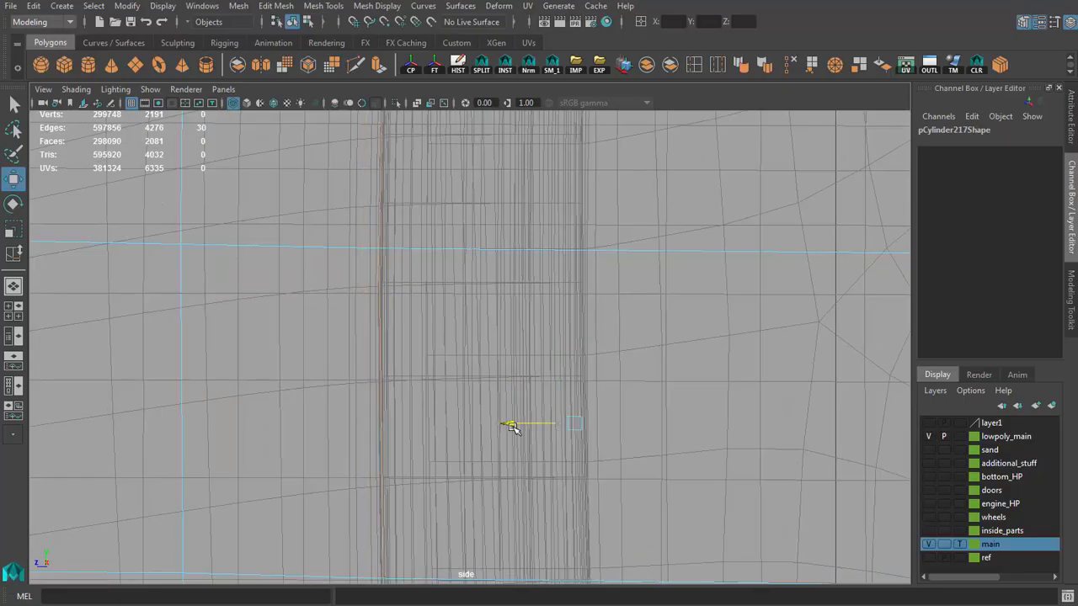
right_click_drag(416, 361, 418, 428, "shift")
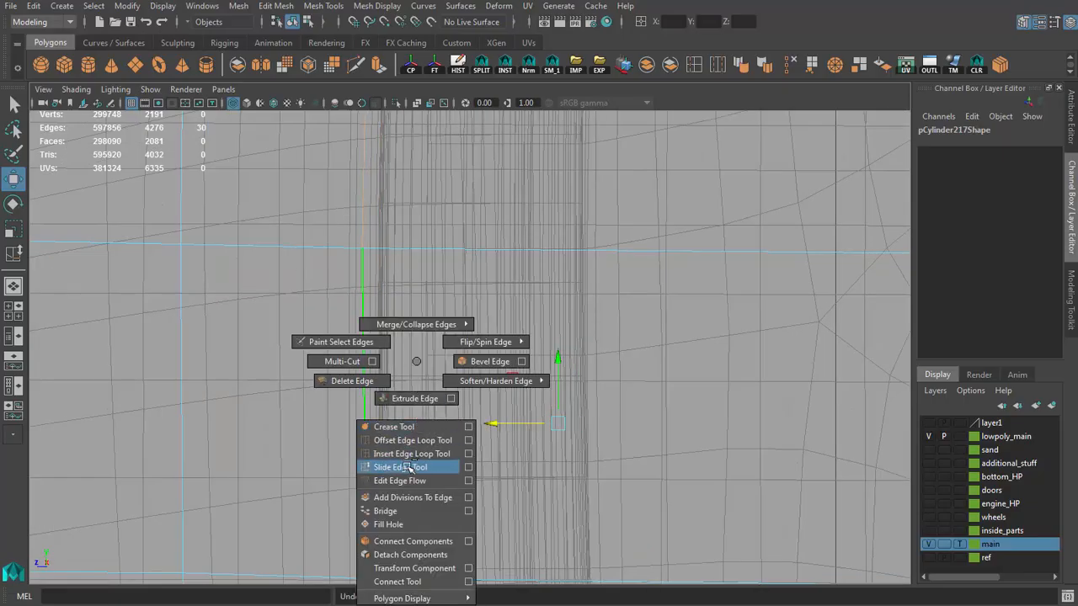
right_click_drag(408, 467, 409, 467, "shift")
scroll(481, 414, "down", 2)
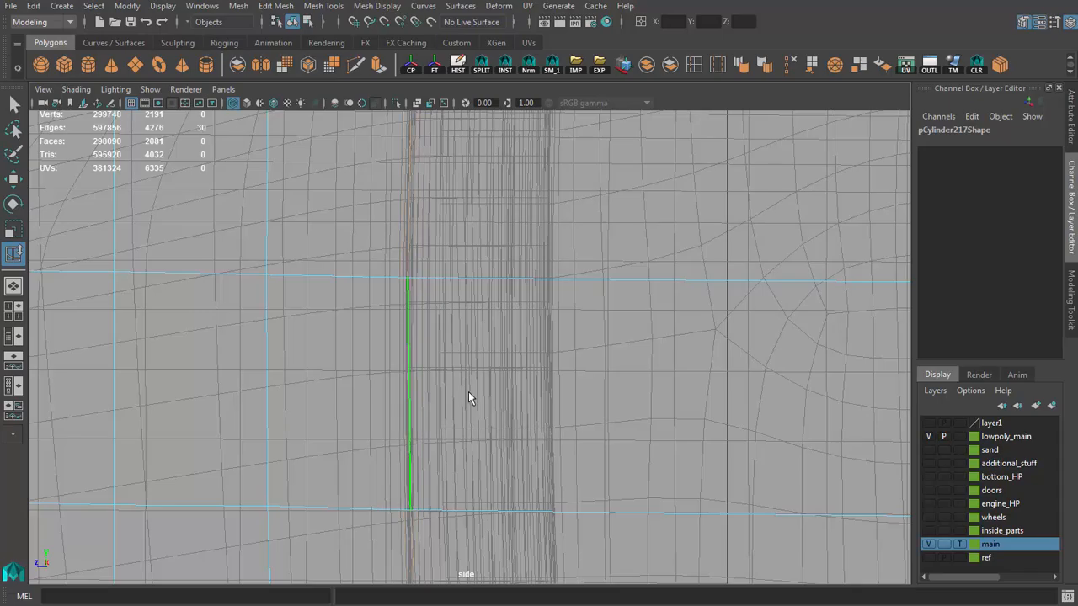
scroll(493, 313, "down", 3)
middle_click_drag(519, 175, 476, 414, "alt")
scroll(480, 426, "up", 4)
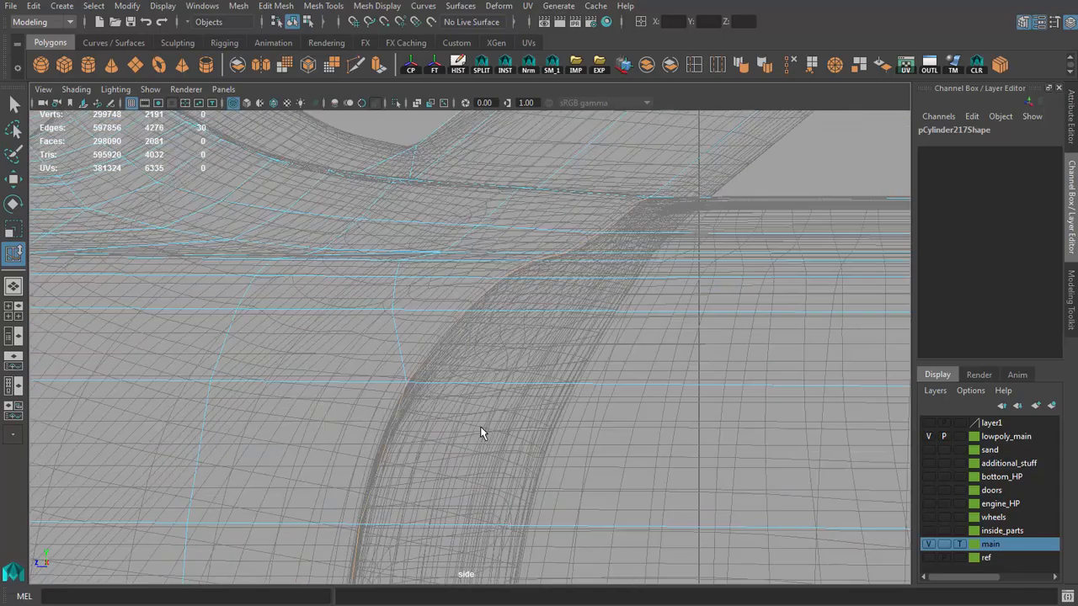
Step: Move the vertex at the front door gap's upper curve horizontally onto the gap's front line in side view
scroll(483, 431, "down", 2)
scroll(469, 421, "up", 1)
scroll(467, 418, "up", 2)
key("q")
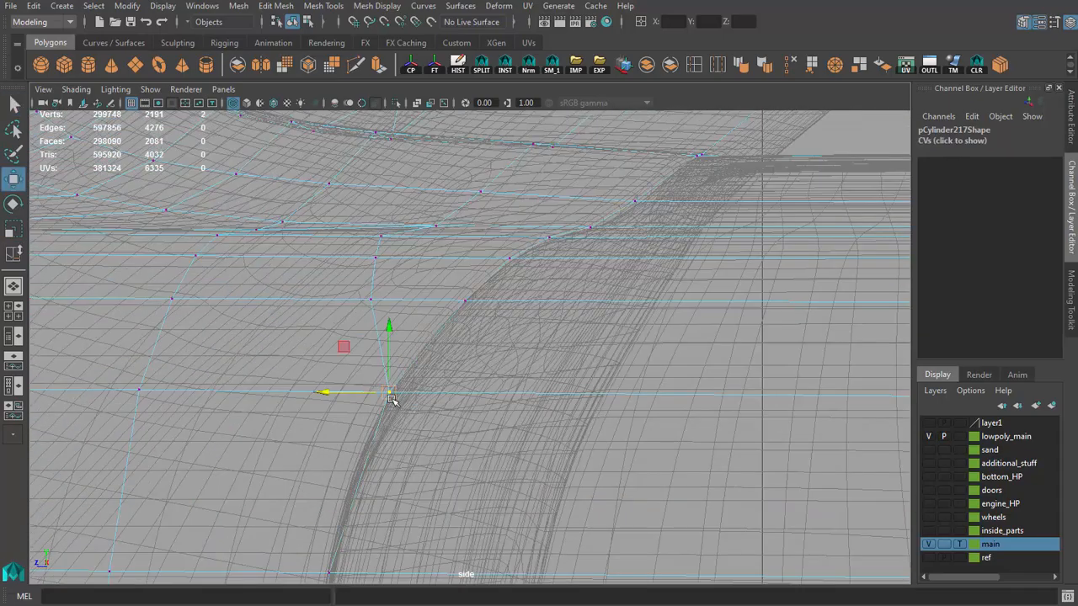
left_click_drag(342, 394, 343, 393)
middle_click_drag(410, 393, 467, 230, "alt")
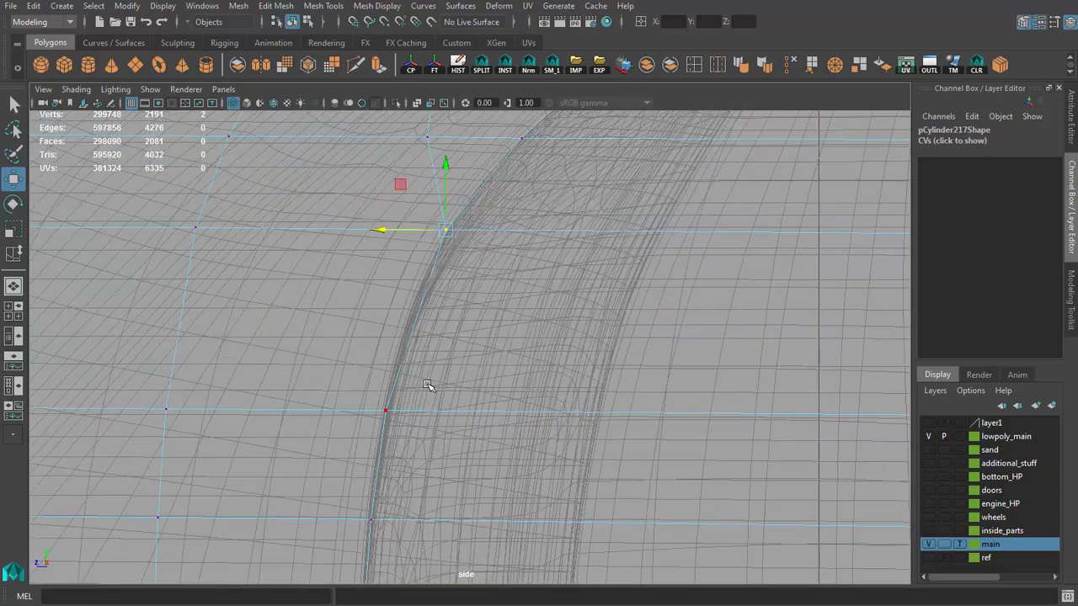
Step: Refine the front door gap's lower vertices in side view so they follow the gap's front line
scroll(422, 414, "down", 4)
scroll(488, 404, "down", 3)
middle_click_drag(472, 522, 476, 226, "alt")
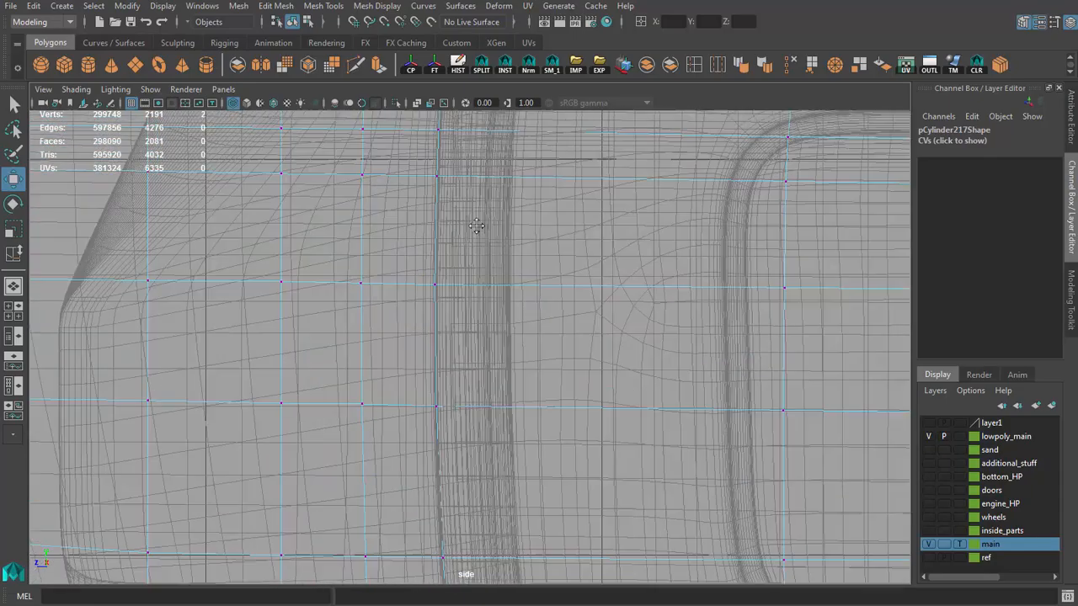
middle_click_drag(459, 562, 457, 272, "alt")
scroll(457, 278, "up", 3)
middle_click_drag(459, 518, 476, 349, "alt")
middle_click_drag(488, 257, 500, 379, "alt")
scroll(500, 379, "up", 3)
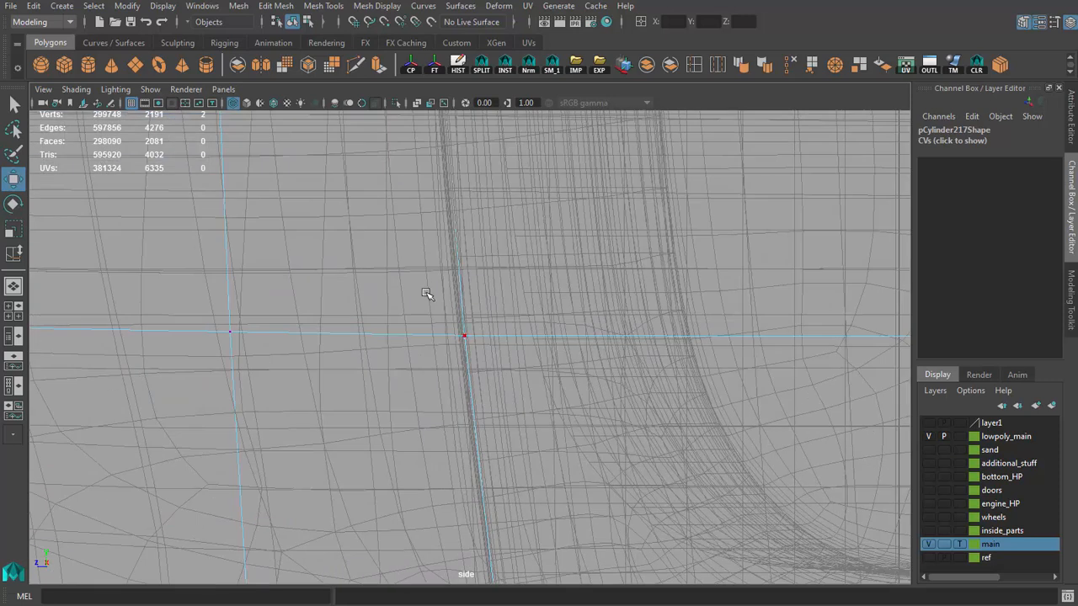
left_click(426, 293)
scroll(438, 335, "down", 2)
Step: Nudge the front door gap's middle vertices horizontally, one by one, onto the high-poly gap line in side view
middle_click_drag(466, 240, 515, 489, "alt")
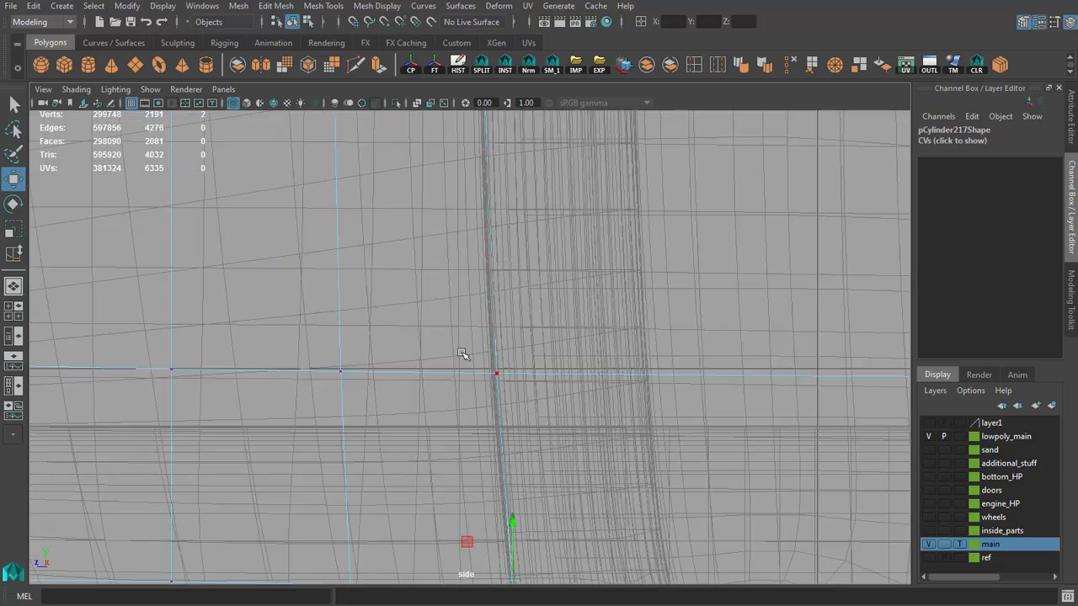
middle_click_drag(486, 211, 467, 413, "alt")
scroll(462, 354, "down", 1)
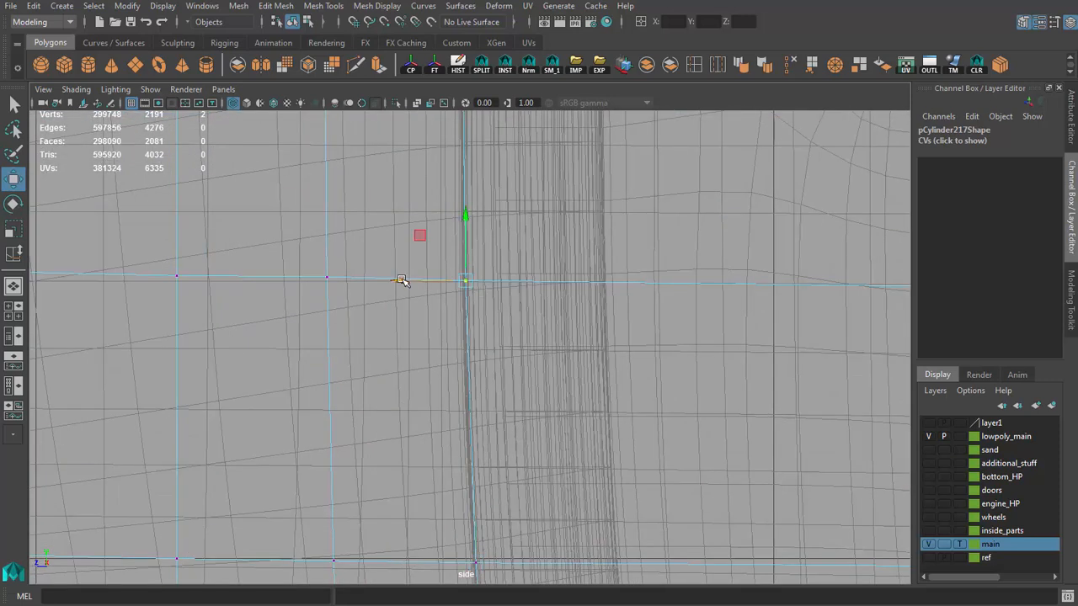
left_click_drag(399, 279, 402, 280)
scroll(459, 362, "down", 1)
middle_click_drag(459, 365, 462, 392, "alt")
middle_click_drag(492, 181, 453, 514, "alt")
scroll(457, 441, "down", 5)
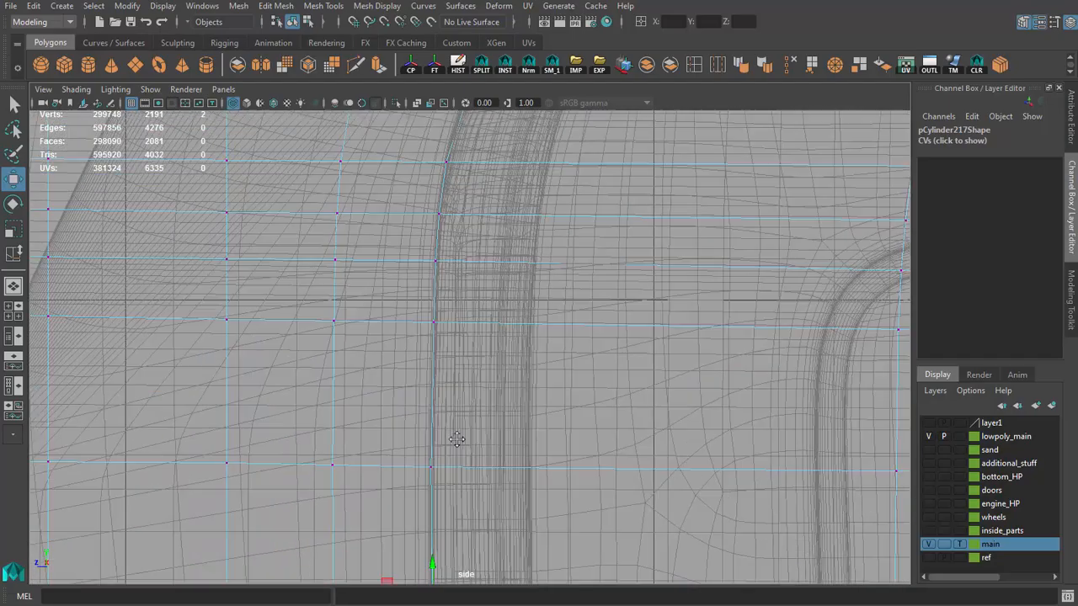
Step: Select the full vertex column running along the rear door gap in side view
middle_click_drag(480, 412, 404, 88, "alt")
middle_click_drag(505, 270, 123, 250, "alt")
middle_click_drag(538, 378, 59, 408, "alt")
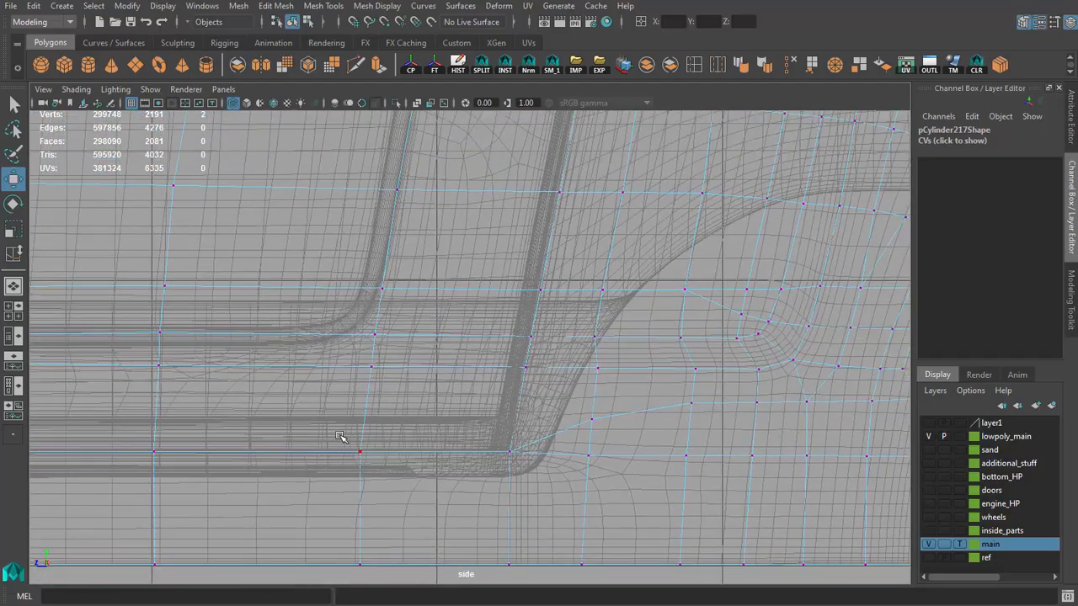
scroll(492, 427, "down", 3)
left_click_drag(421, 372, 490, 501)
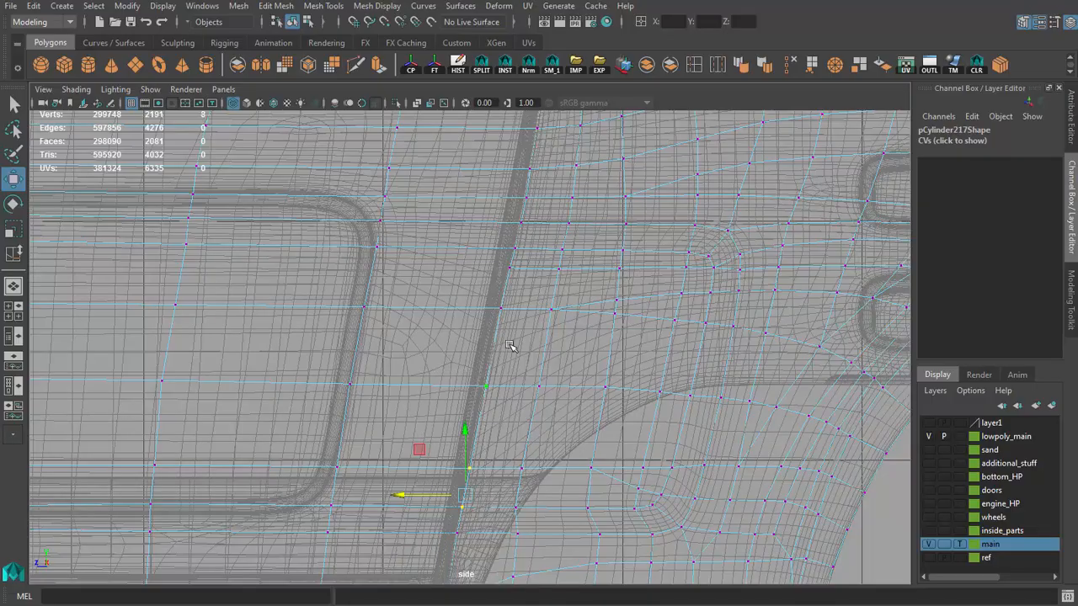
left_click_drag(520, 323, 522, 325, "shift")
middle_click_drag(508, 326, 532, 220, "alt")
scroll(505, 324, "up", 2)
scroll(498, 458, "down", 2)
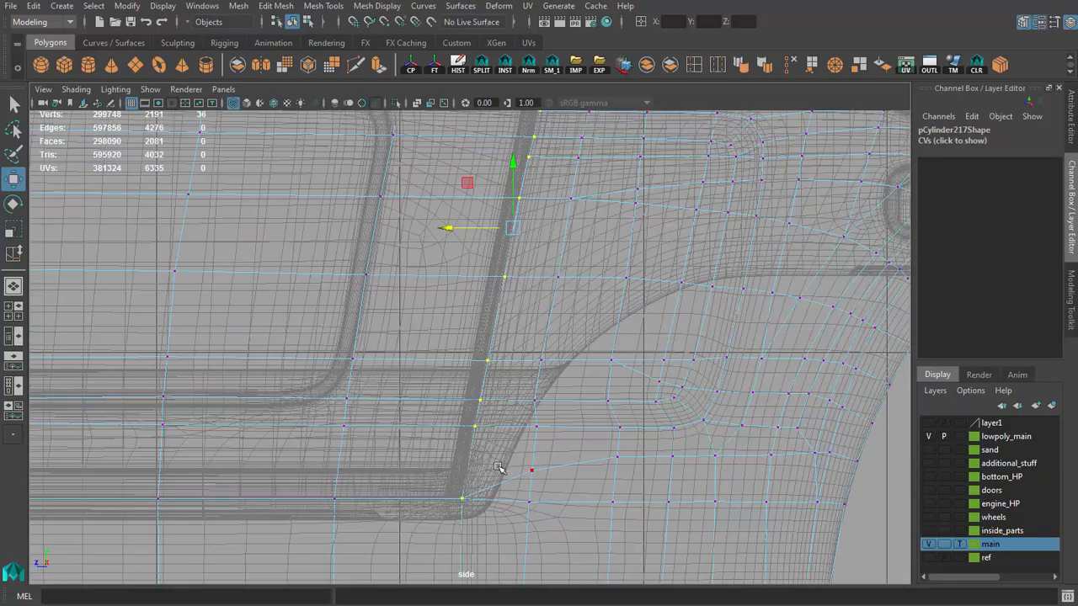
scroll(498, 468, "up", 6)
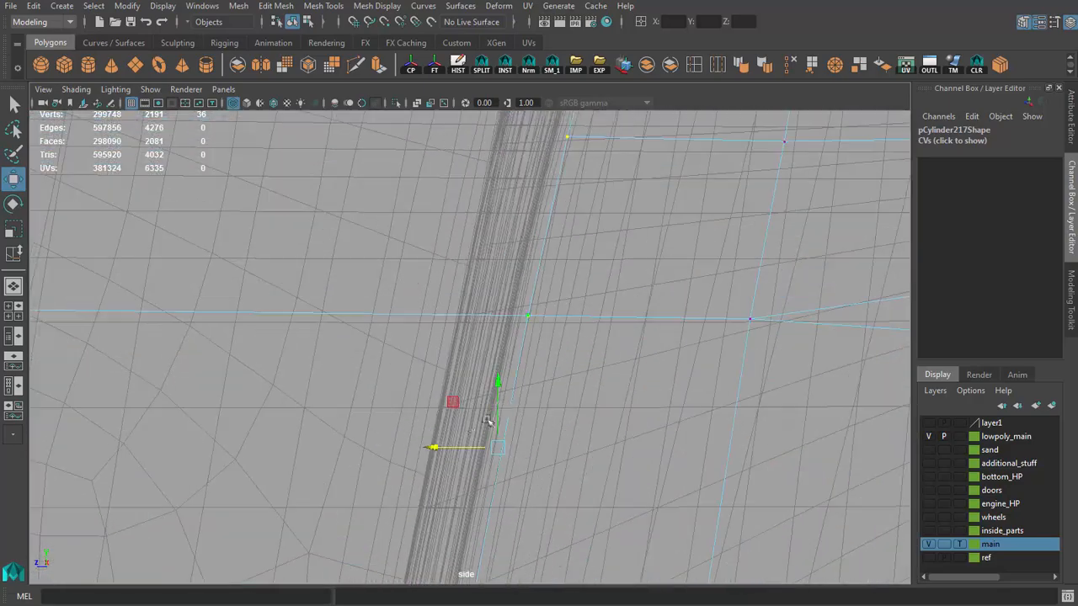
Step: Shift the selected rear door gap column horizontally onto the high-poly gap's rear line in perspective view
key("space")
key("space")
scroll(538, 311, "up", 8)
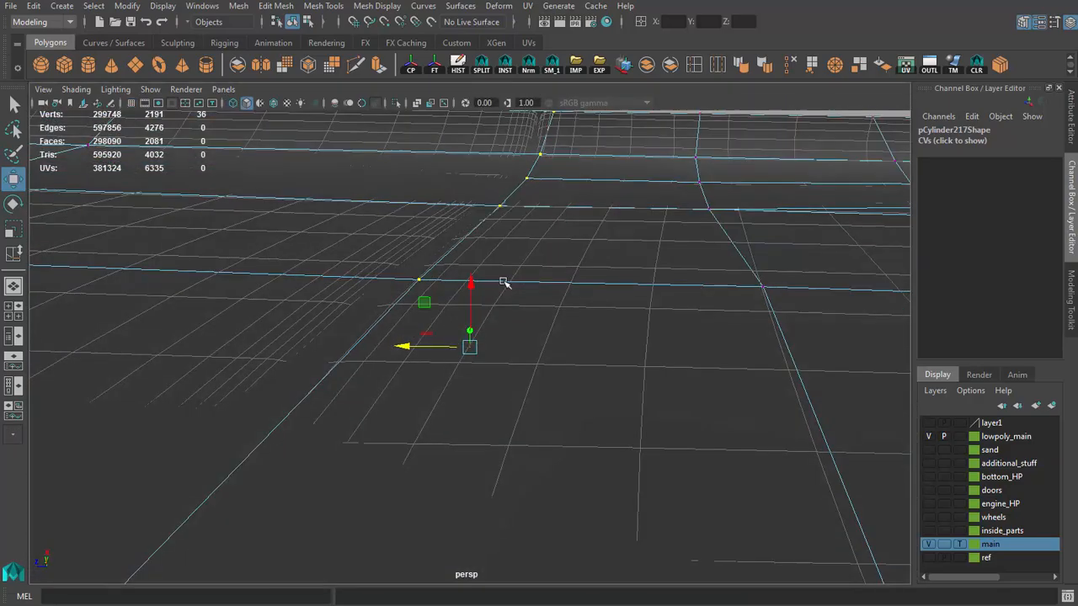
middle_click_drag(502, 282, 585, 324, "alt")
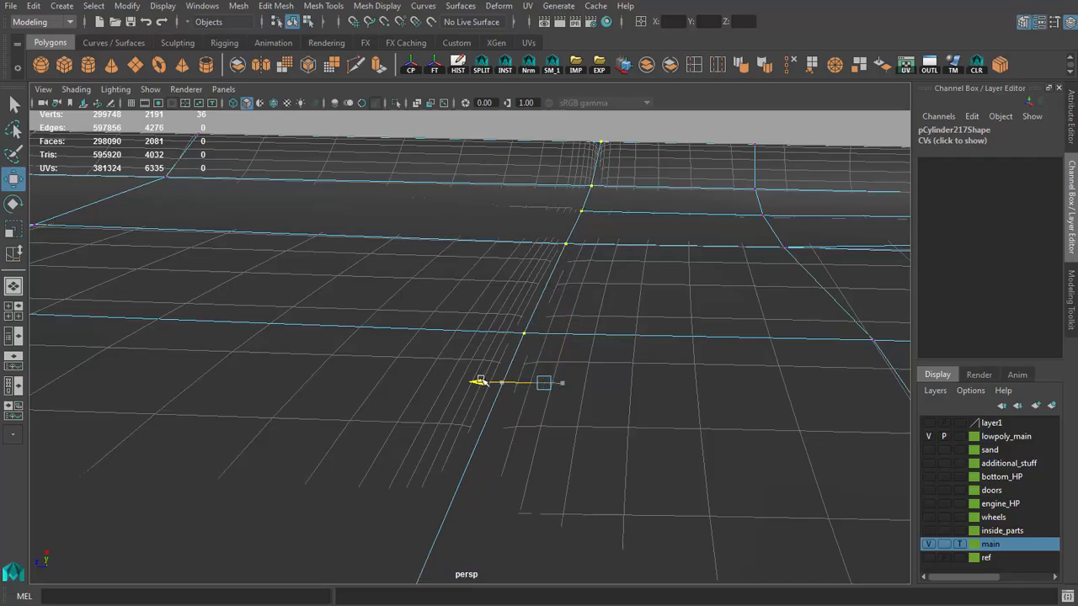
left_click_drag(493, 369, 527, 322, "alt")
middle_click_drag(527, 322, 519, 385, "alt")
right_click_drag(520, 385, 671, 344, "alt")
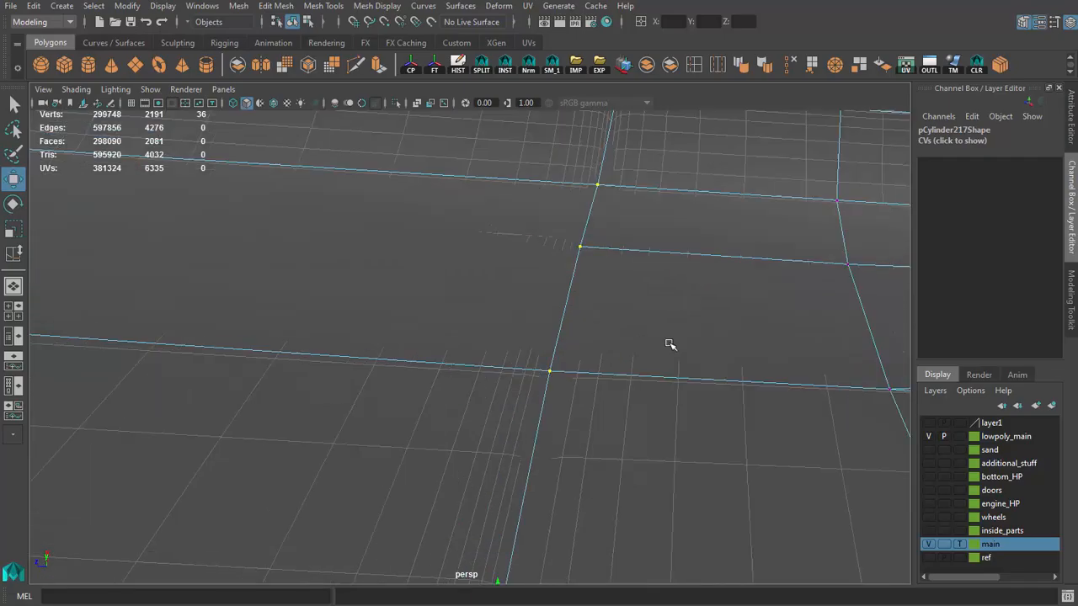
left_click_drag(670, 344, 613, 392, "alt")
Step: Select the single rear-gap vertex where the short cross edge ends and adjust it horizontally in perspective view
left_click(592, 429)
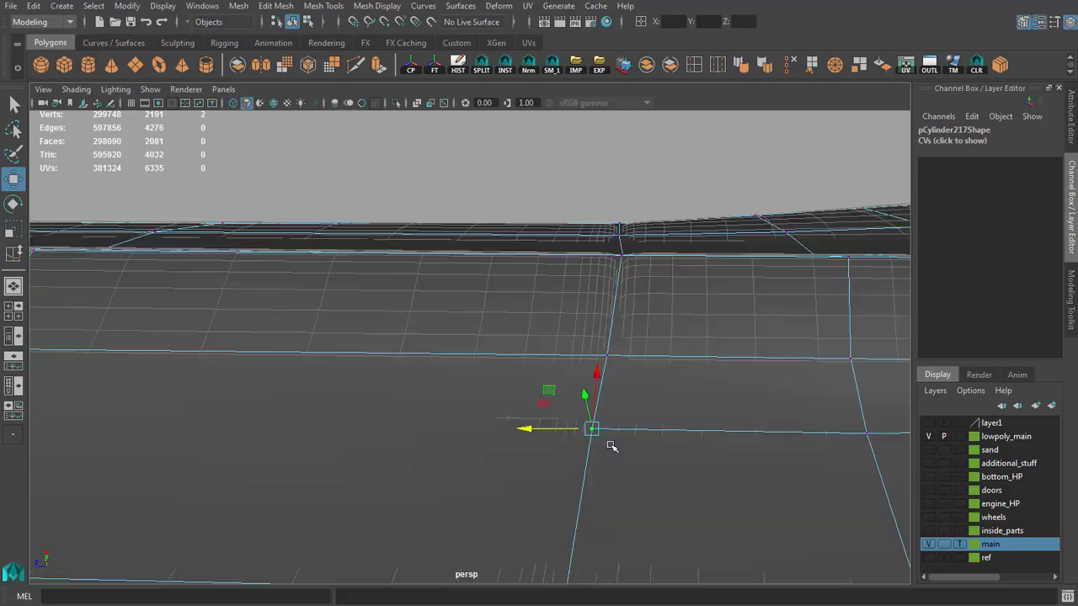
left_click_drag(539, 430, 608, 342, "alt")
middle_click_drag(609, 341, 608, 430, "alt")
right_click_drag(608, 429, 595, 393, "alt")
middle_click_drag(550, 335, 504, 488, "alt")
right_click_drag(503, 488, 535, 427, "alt")
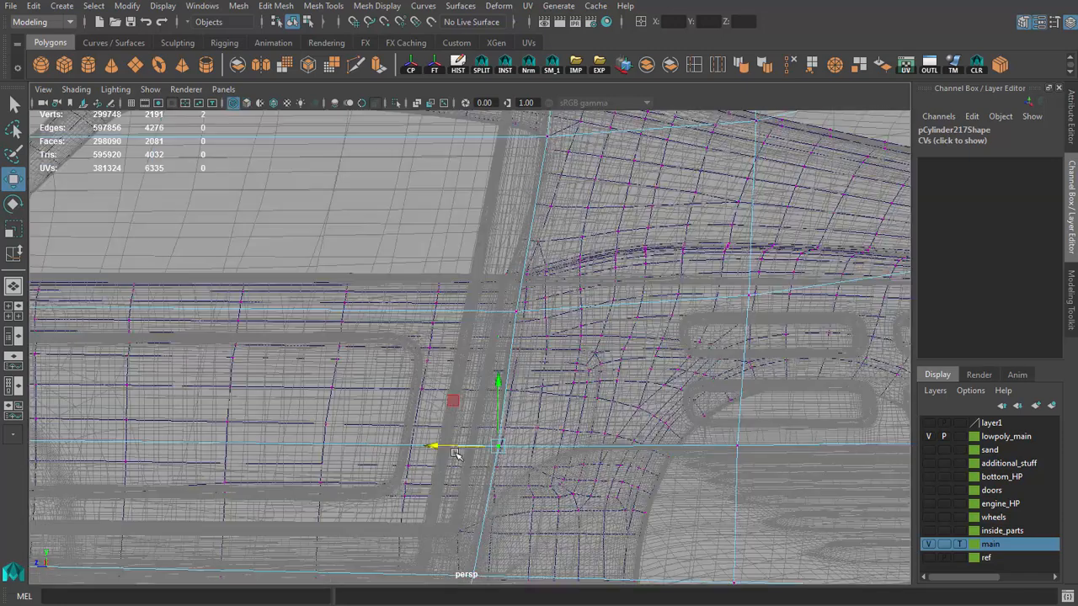
Step: Examine the rear door gap's edge loop against the high-poly gap in shaded perspective and side views
key("5")
left_click_drag(469, 438, 513, 328, "alt")
middle_click_drag(513, 327, 493, 474, "alt")
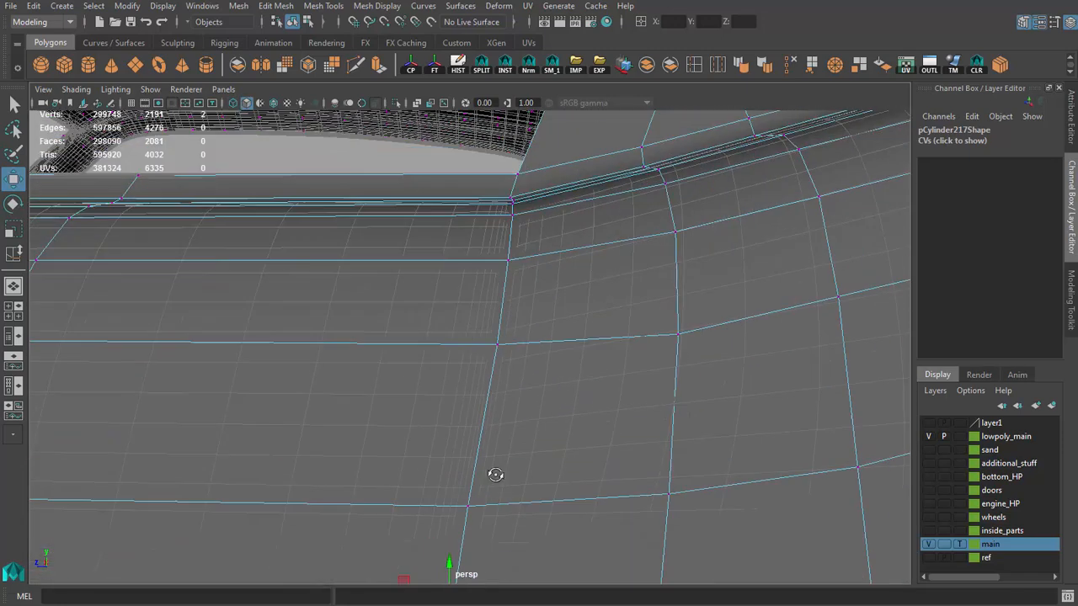
left_click_drag(493, 474, 497, 454, "alt")
middle_click_drag(496, 454, 476, 510, "alt")
key("space")
key("space")
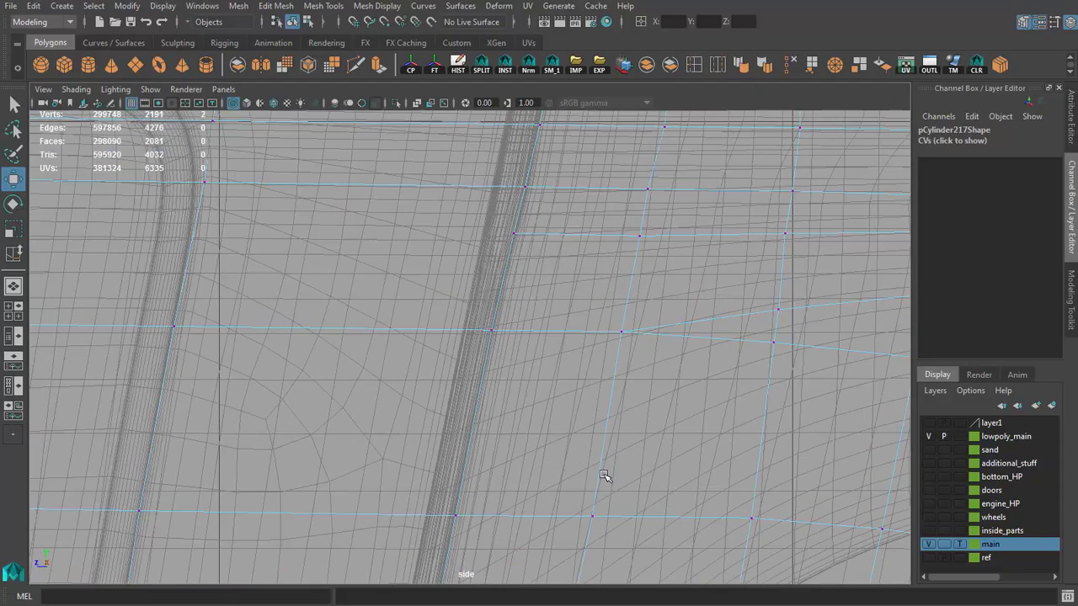
middle_click_drag(511, 480, 517, 275, "alt")
right_click_drag(517, 275, 523, 358, "alt")
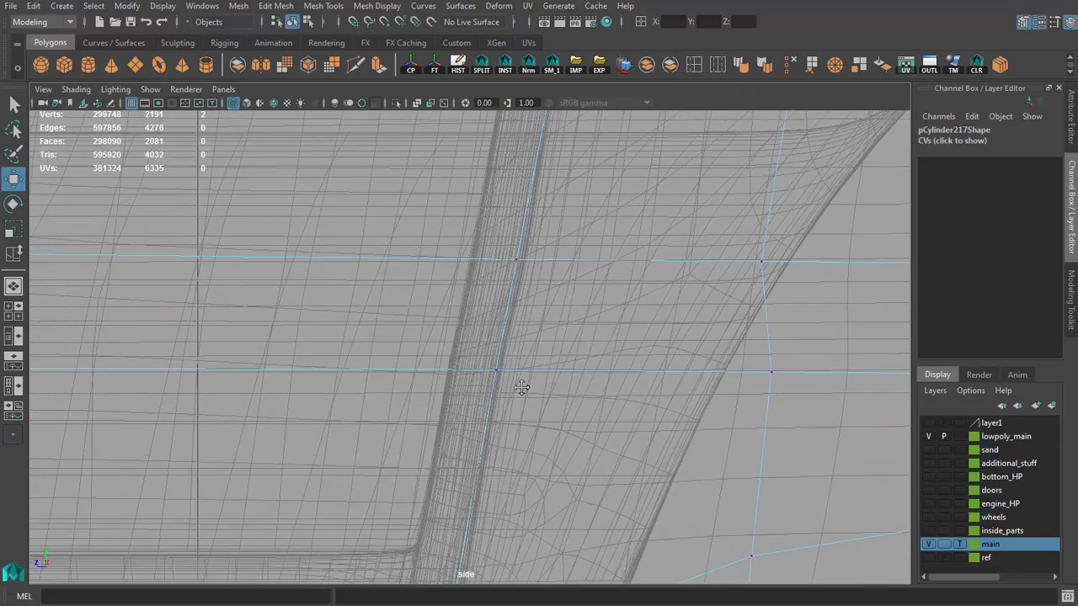
Step: Move the rear-gap vertex at the body crease above the sill horizontally to fit the high-poly gap in perspective view
middle_click_drag(522, 387, 492, 467, "alt")
right_click_drag(493, 468, 521, 391, "alt")
key("space")
key("space")
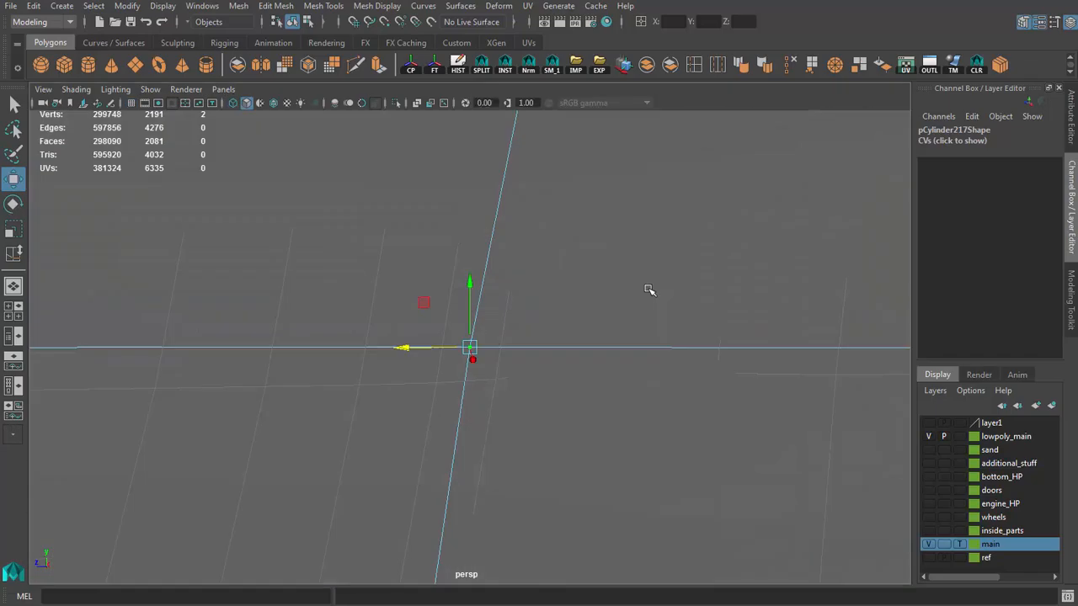
left_click_drag(545, 399, 530, 314, "alt")
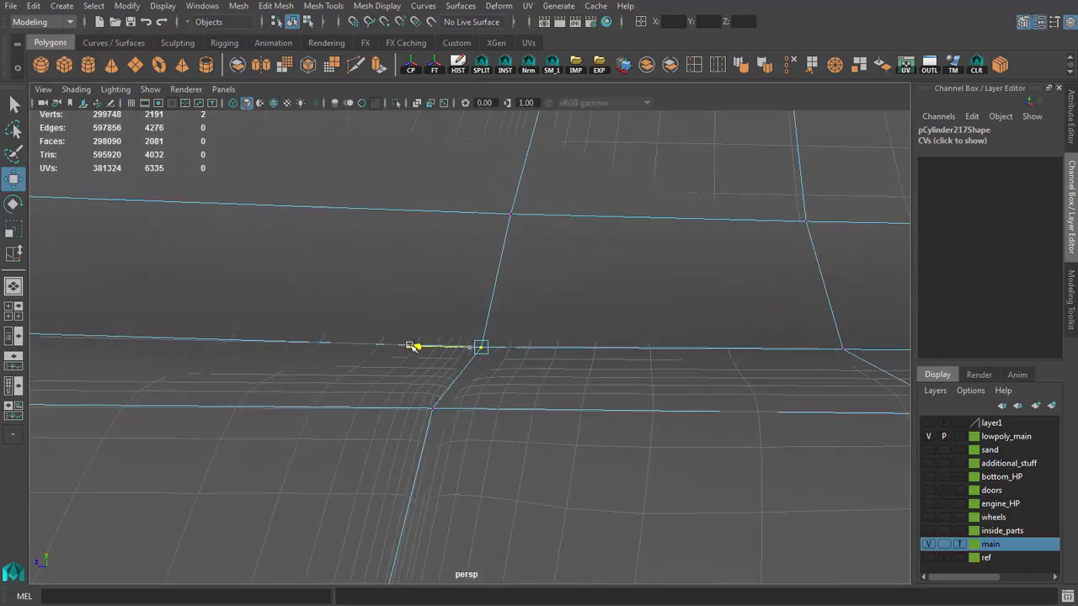
left_click_drag(411, 346, 464, 397, "alt")
Step: Align the rear door gap's lower vertices, down to the door's bottom corner, with the gap's rear line in side view
key("space")
key("space")
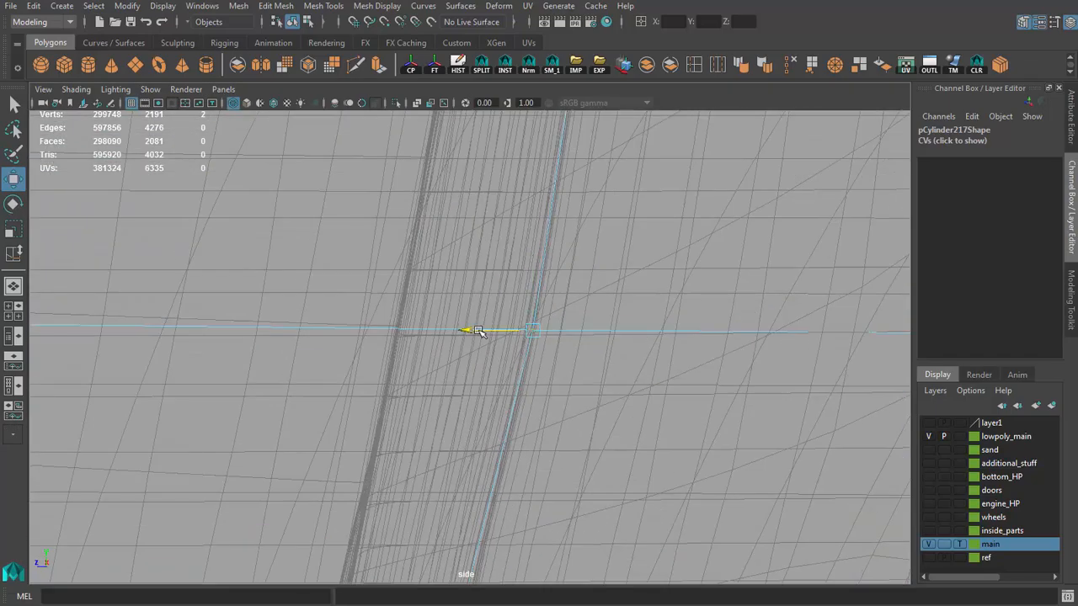
middle_click_drag(463, 553, 467, 295, "alt")
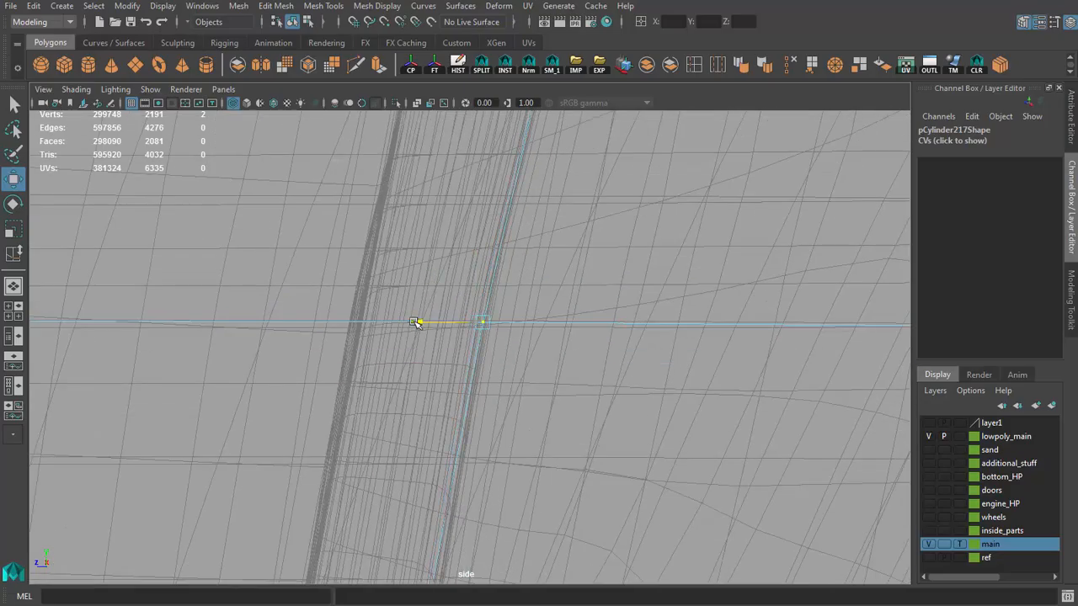
scroll(496, 345, "down", 6)
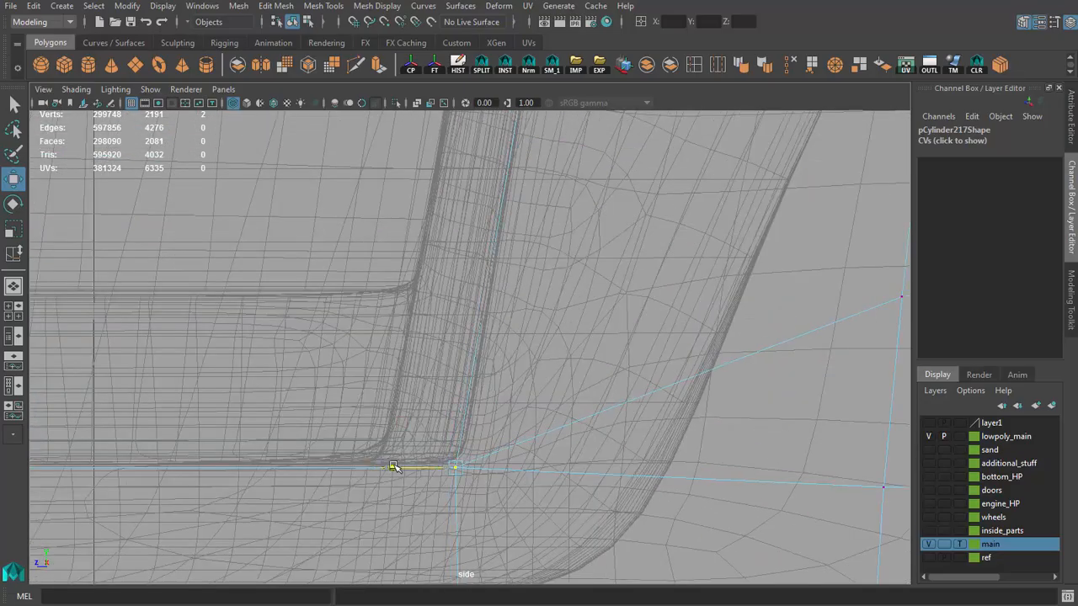
right_click_drag(478, 423, 527, 230, "alt")
Step: Nudge the rear door gap's mid-height vertices horizontally onto the gap's rear line in side view
middle_click_drag(527, 230, 497, 489, "alt")
right_click_drag(498, 490, 494, 398, "alt")
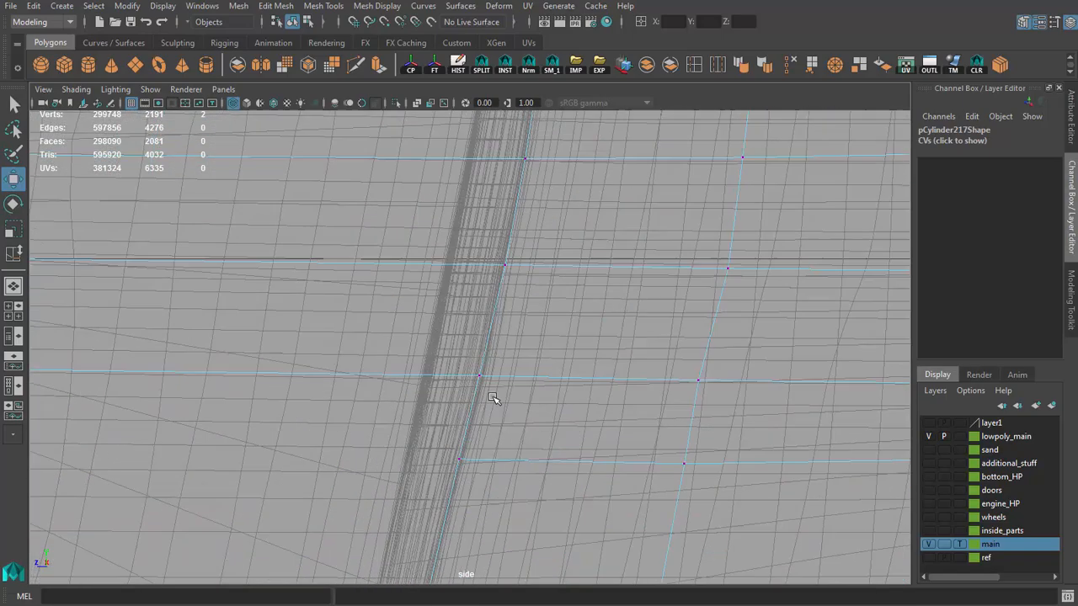
right_click_drag(398, 458, 501, 389, "alt")
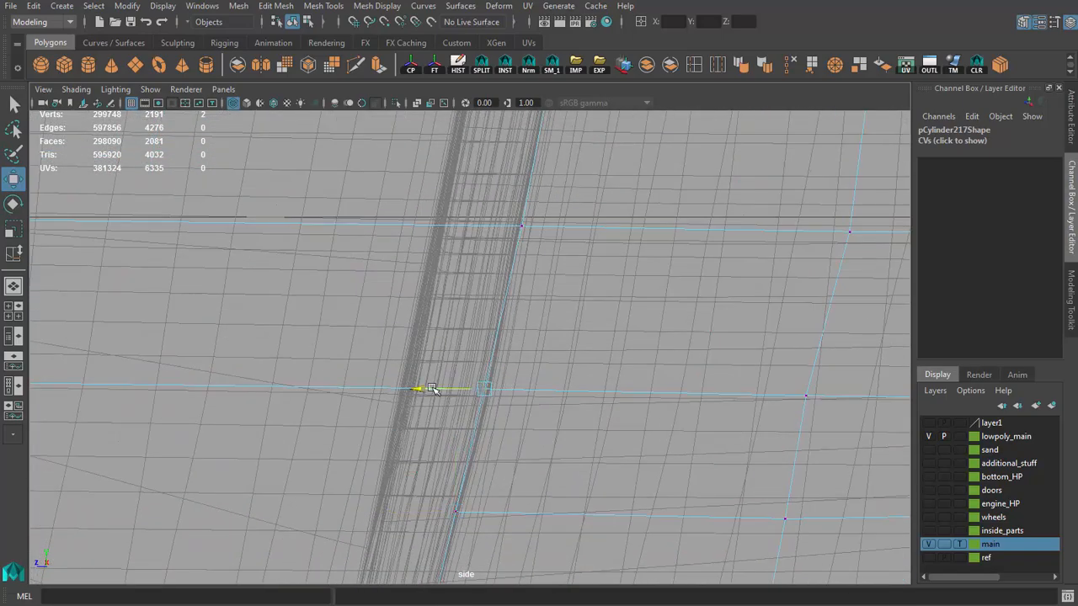
right_click_drag(466, 357, 492, 374, "alt")
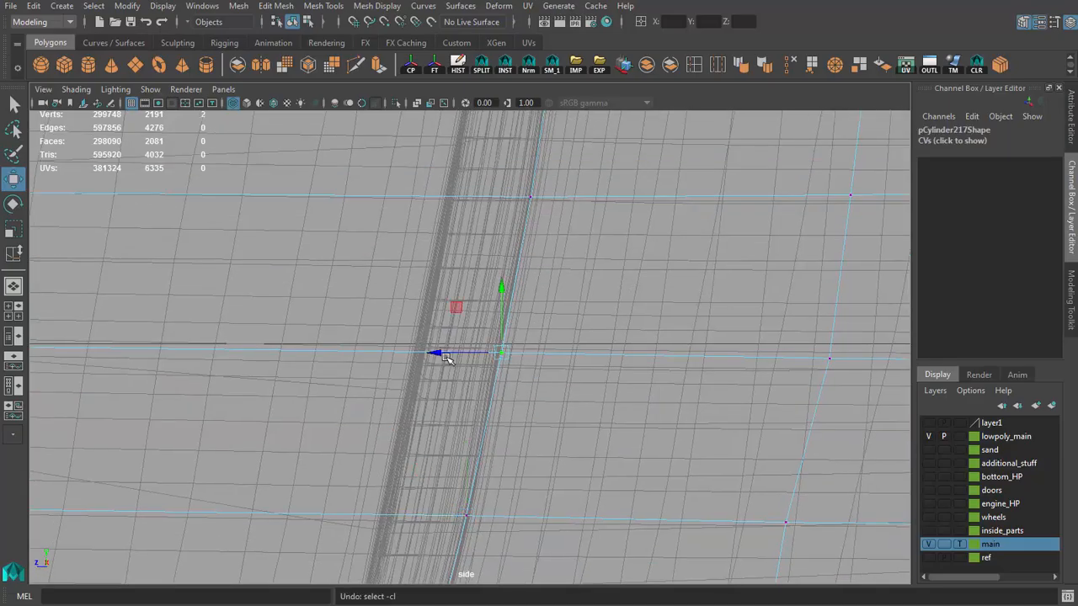
left_click_drag(434, 354, 436, 355)
middle_click_drag(515, 225, 459, 435, "alt")
Step: Move the rear-gap vertex below the door's upper corner horizontally onto the gap's rear line
middle_click_drag(503, 358, 507, 581, "alt")
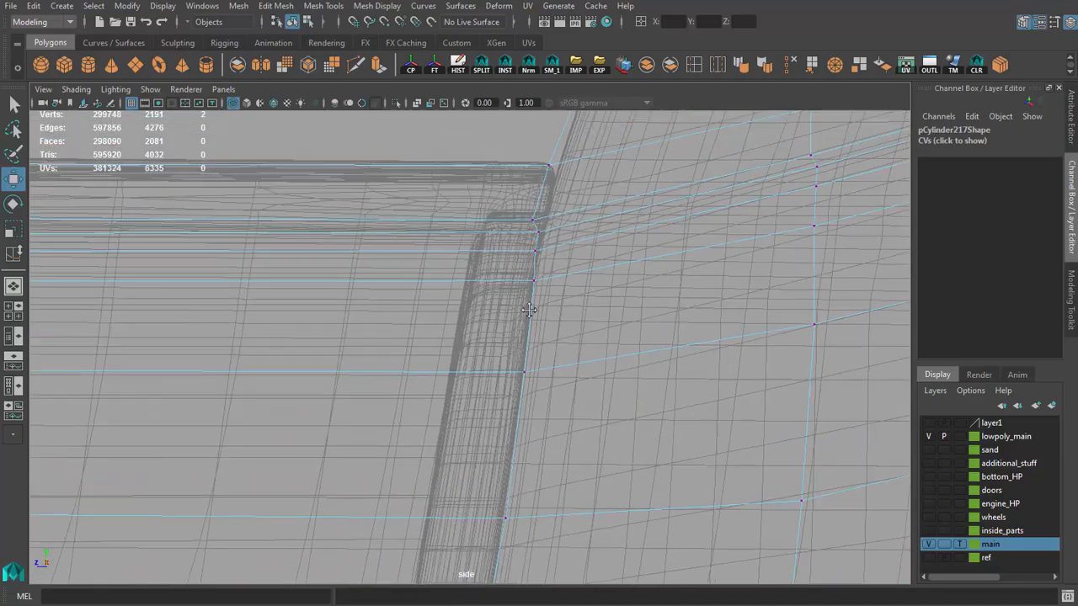
key("F10")
middle_click_drag(534, 537, 504, 387, "alt")
key("ctrl+z")
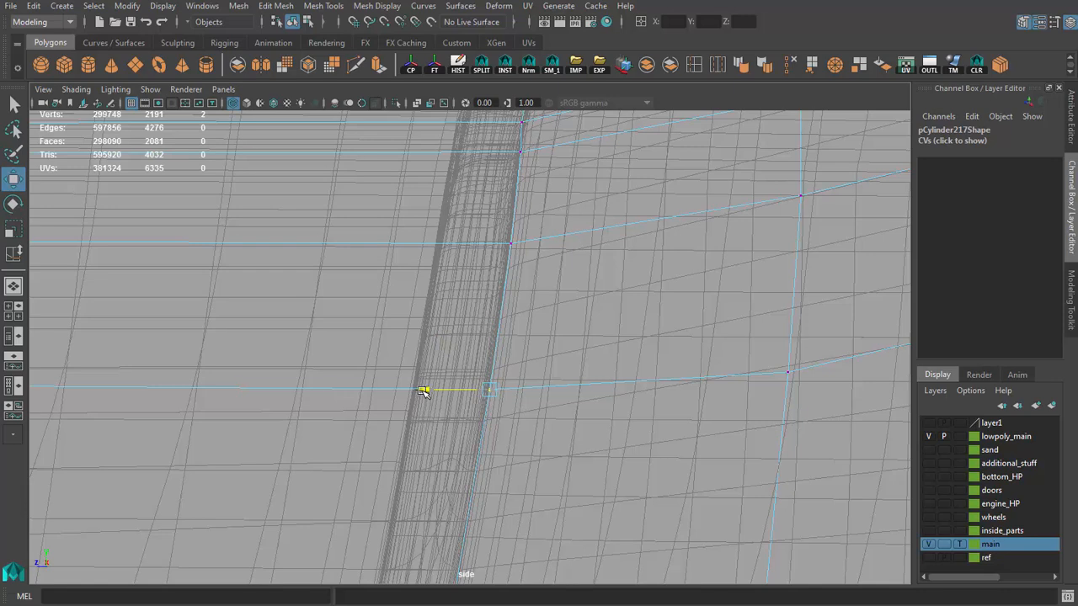
left_click_drag(423, 391, 421, 391)
Step: Reposition the vertices at the rear door gap's upper end to follow the rounded gap corner below the window
middle_click_drag(539, 118, 529, 358, "alt")
right_click_drag(529, 357, 572, 421, "alt")
middle_click_drag(573, 421, 532, 360, "alt")
left_click_drag(497, 348, 527, 381)
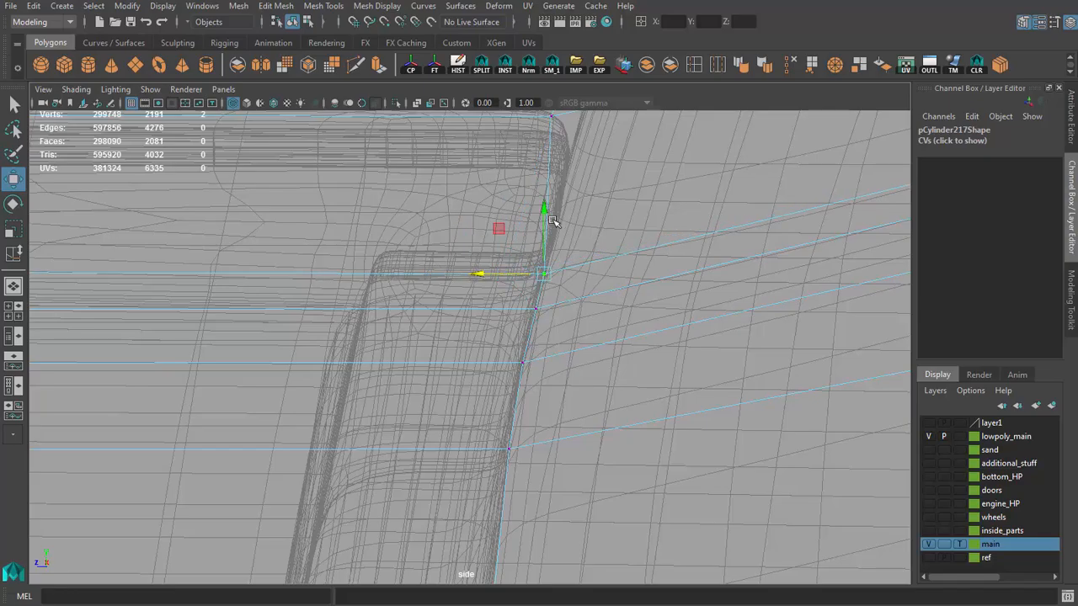
left_click_drag(540, 209, 541, 209)
middle_click_drag(541, 210, 556, 412, "alt")
right_click_drag(556, 413, 546, 310, "alt")
left_click_drag(457, 298, 451, 329)
right_click_drag(549, 324, 531, 258, "alt")
Step: Align the vertices on the side window opening's rear edge horizontally with the high-poly pillar outline in side view
middle_click_drag(599, 122, 518, 338, "alt")
left_click_drag(495, 276, 533, 314)
middle_click_drag(453, 293, 527, 354, "alt")
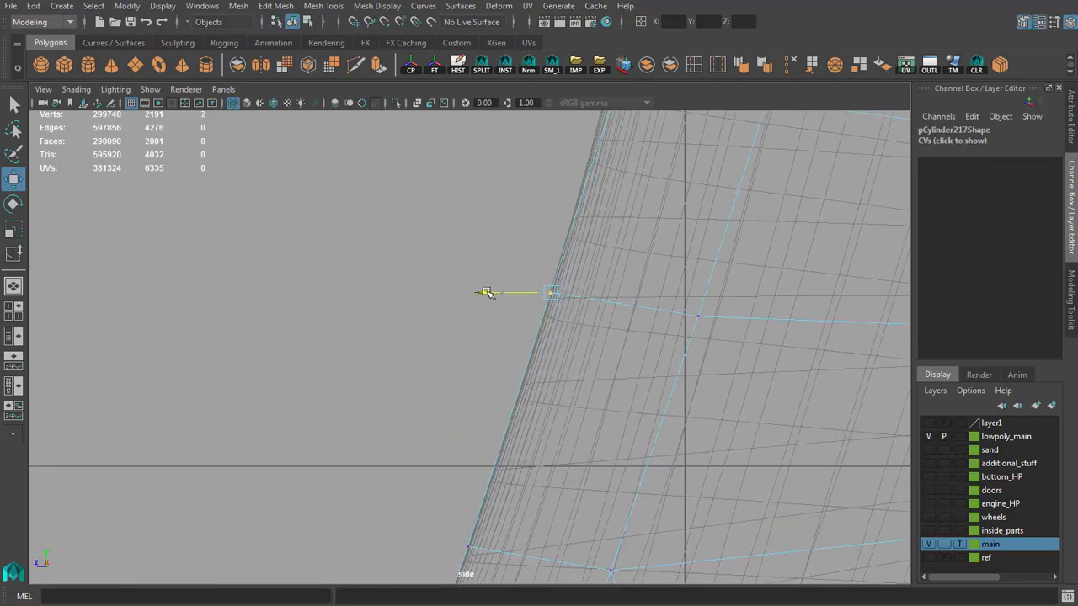
left_click_drag(486, 292, 486, 292)
right_click_drag(556, 193, 578, 118, "alt")
middle_click_drag(578, 118, 533, 402, "alt")
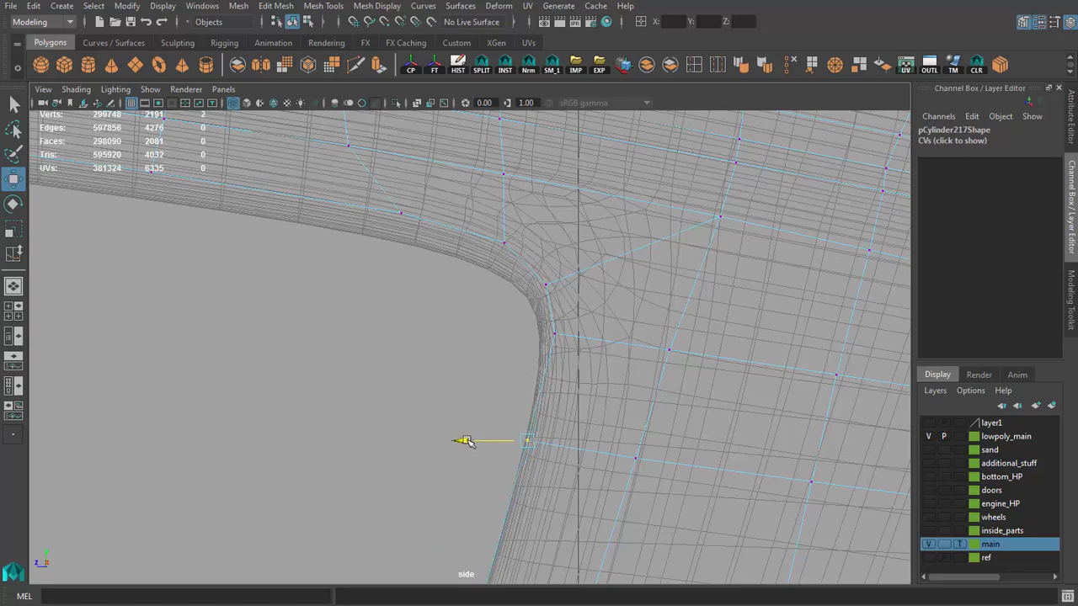
left_click_drag(468, 442, 468, 442)
Step: Examine the window opening's vertices along the roof and windshield pillar in side view
right_click_drag(467, 442, 399, 390, "alt")
middle_click_drag(399, 390, 405, 354, "alt")
right_click_drag(443, 404, 383, 396, "alt")
middle_click_drag(127, 390, 602, 354, "alt")
middle_click_drag(173, 387, 398, 368, "alt")
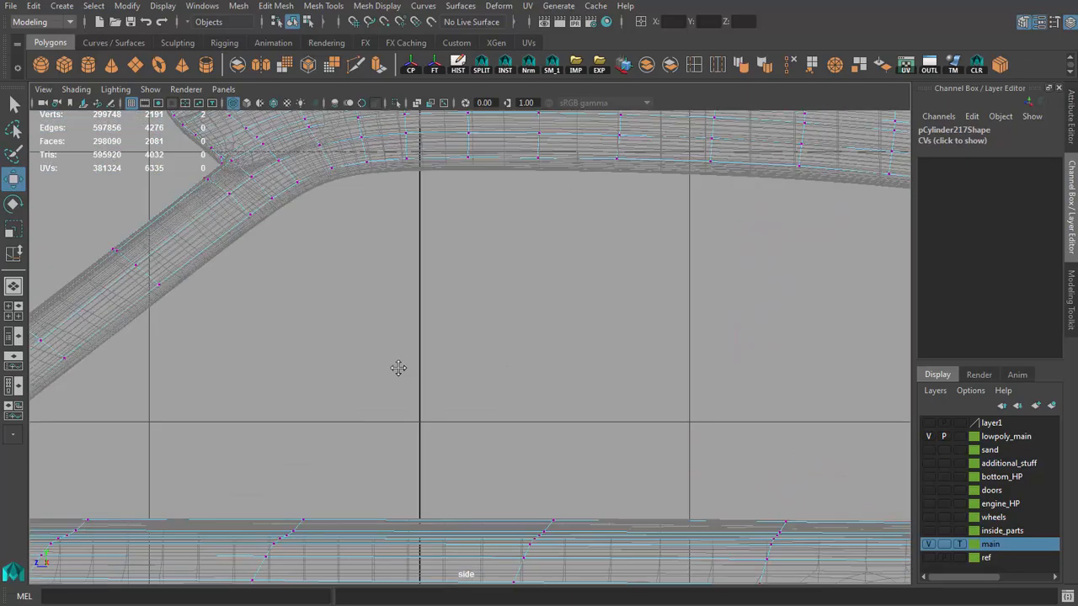
right_click_drag(398, 368, 505, 385, "alt")
key("space")
key("space")
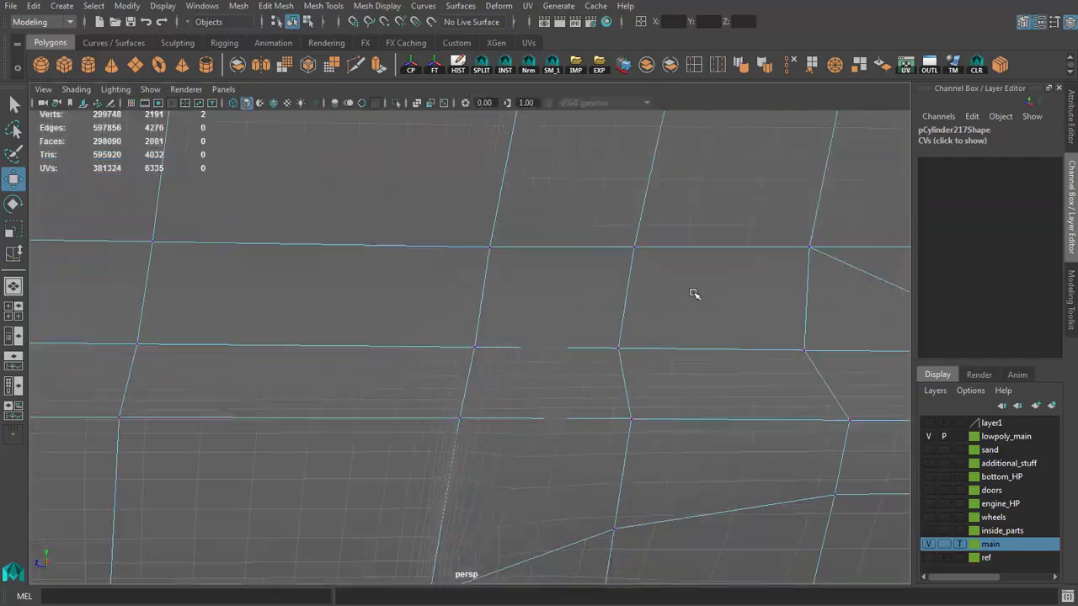
Step: Examine the edge flow around the side window opening, rear pillar and door from several angles
right_click_drag(694, 293, 550, 269, "alt")
left_click_drag(550, 270, 529, 380, "alt")
middle_click_drag(520, 202, 510, 416, "alt")
right_click_drag(511, 416, 606, 278, "alt")
middle_click_drag(606, 278, 527, 383, "alt")
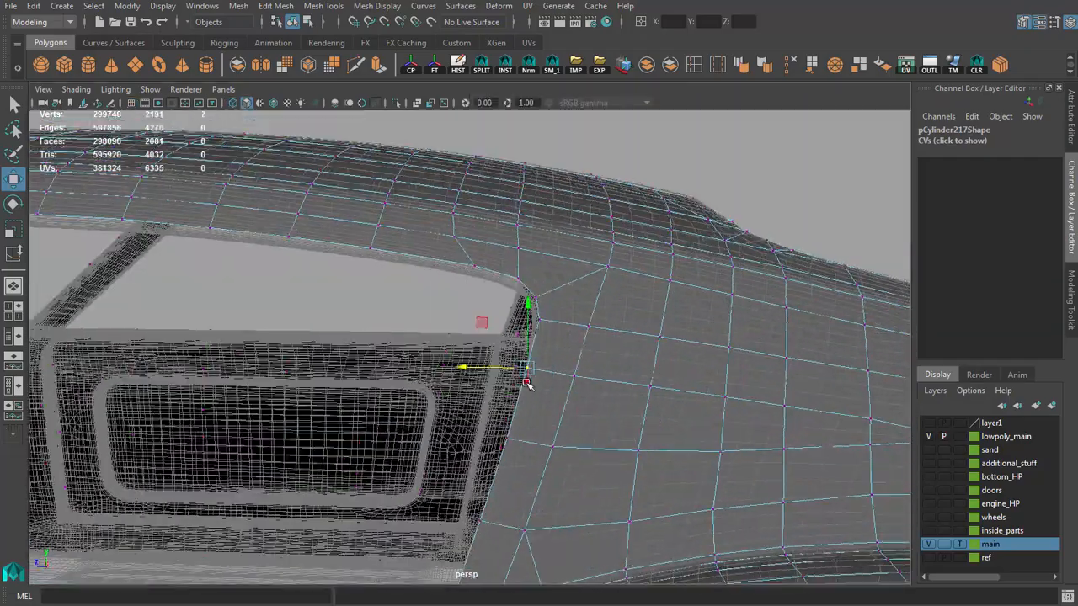
left_click_drag(527, 383, 645, 488, "alt")
mouse_move(645, 488)
right_mouse_down("alt")
mouse_move(611, 487)
mouse_move(633, 484)
right_mouse_up("alt")
key("q")
left_click(557, 398)
left_click_drag(557, 399, 695, 213, "alt")
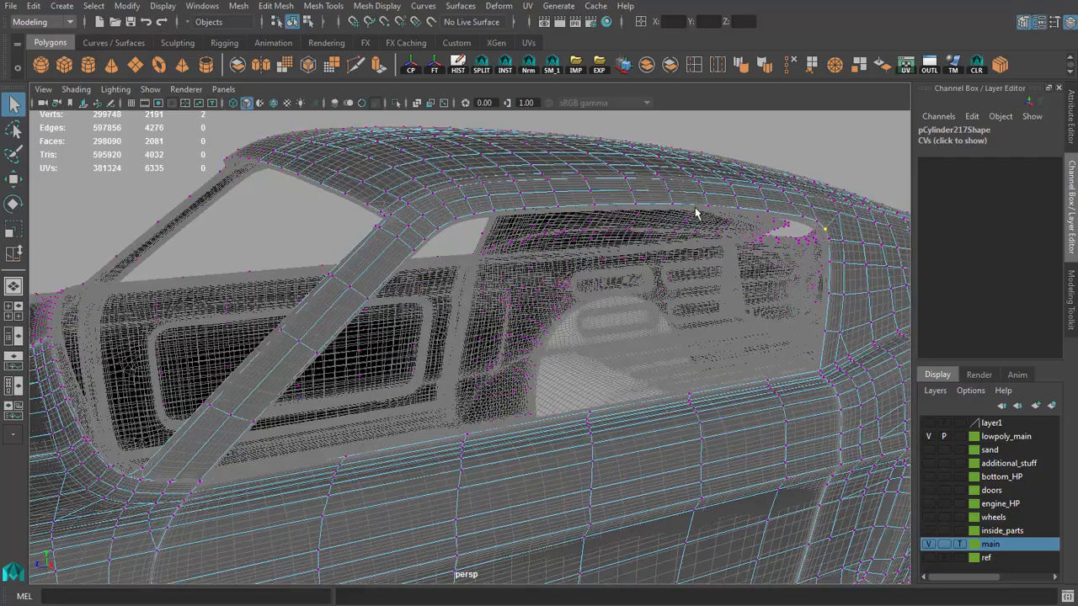
Step: Select the low-poly faces over the main area of the door, including its upper front corner, in side view
left_click_drag(389, 319, 343, 486, "alt")
right_click_drag(522, 529, 530, 368)
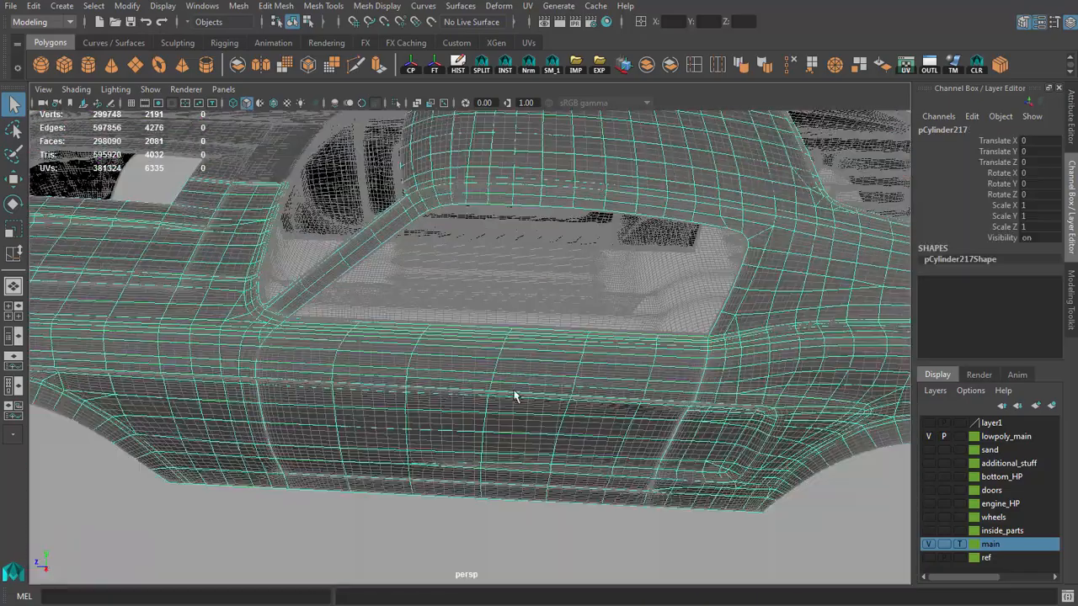
left_click_drag(602, 452, 606, 411, "alt")
key("space")
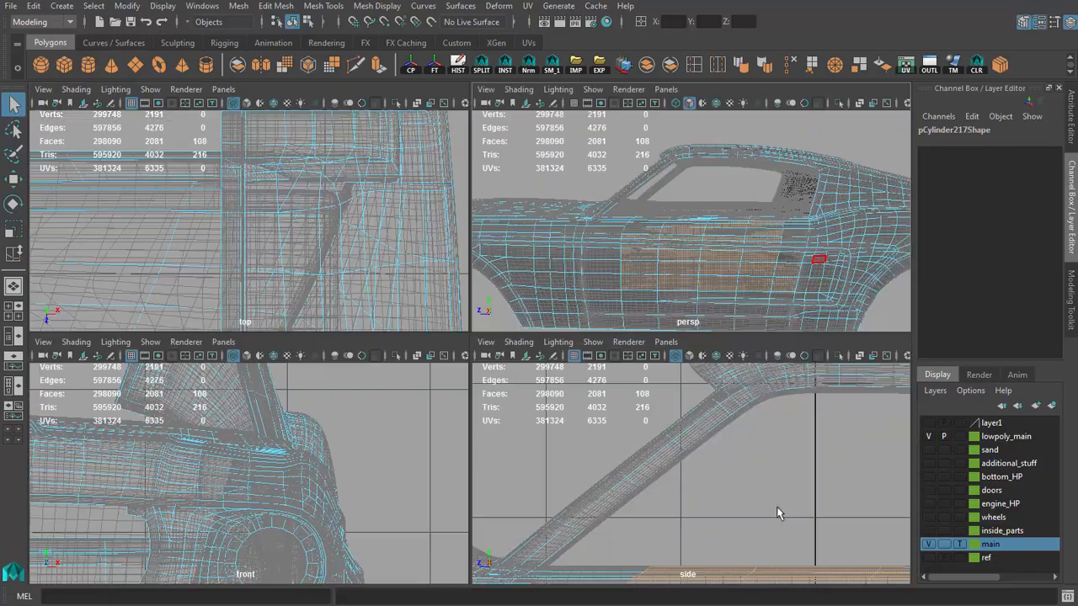
key("space")
middle_click_drag(608, 495, 509, 298, "alt")
left_click_drag(362, 323, 361, 468, "shift")
middle_click_drag(361, 468, 474, 465, "alt")
scroll(474, 465, "up", 5)
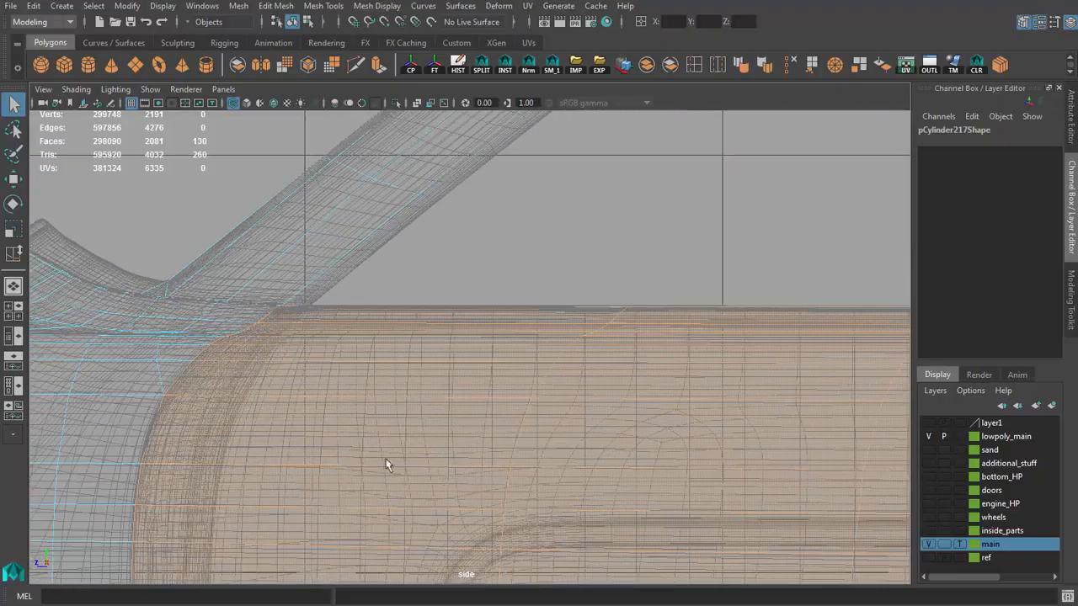
Step: Add the door's lower row of faces above the sill to the face selection
middle_click_drag(387, 459, 481, 261, "alt")
scroll(481, 261, "down", 3)
middle_click_drag(571, 527, 479, 335, "alt")
left_click_drag(442, 368, 515, 455, "shift")
scroll(516, 461, "down", 2)
middle_click_drag(515, 476, 462, 433, "alt")
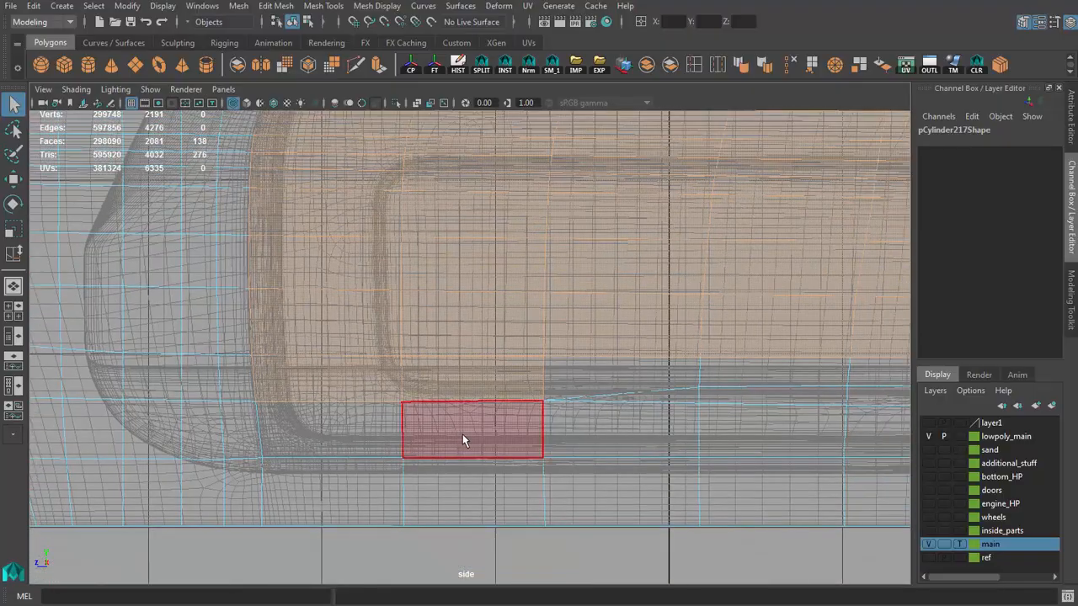
scroll(462, 434, "down", 2)
left_click_drag(362, 336, 388, 347, "shift")
left_click_drag(810, 406, 811, 406, "shift")
middle_click_drag(811, 406, 473, 436, "alt")
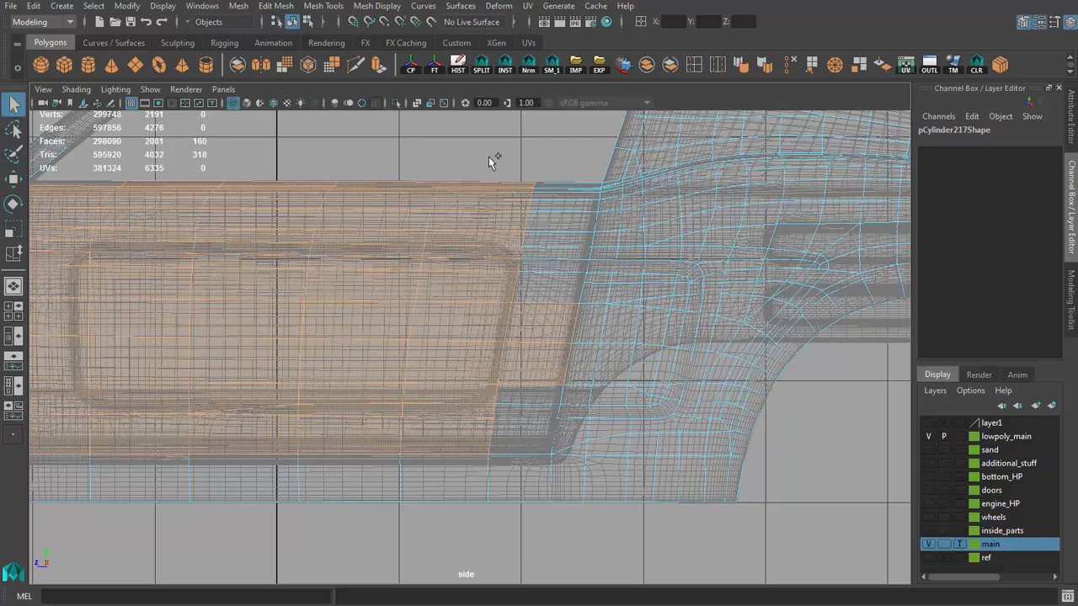
Step: Add the remaining faces along the rear door gap to complete the selection of the whole door panel
left_click_drag(539, 430, 538, 430, "shift")
scroll(538, 430, "down", 3)
middle_click_drag(327, 380, 548, 400, "alt")
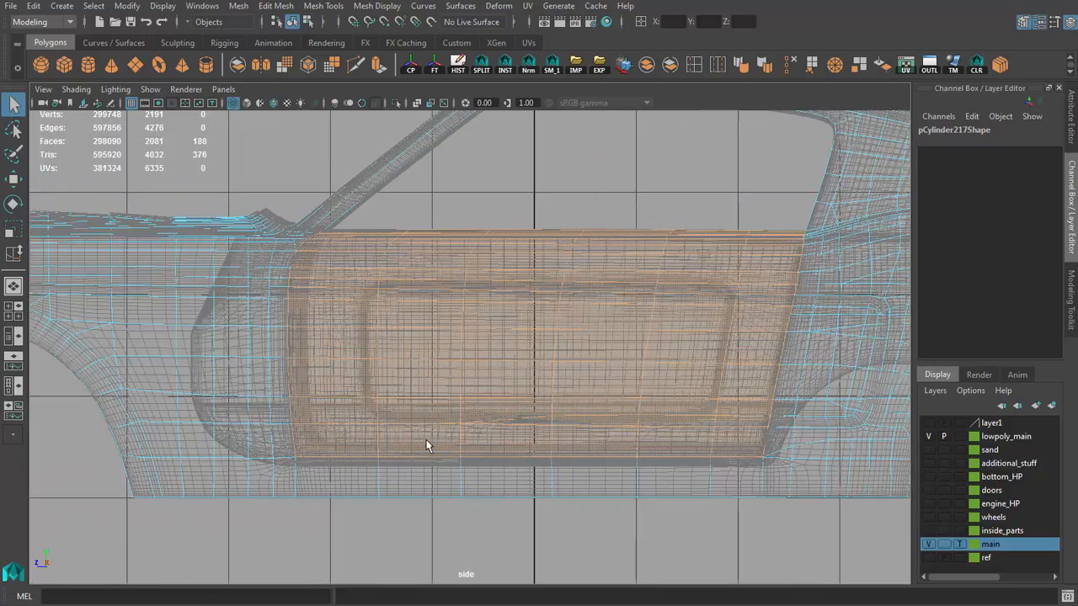
scroll(428, 445, "up", 1)
middle_click_drag(454, 449, 493, 448, "alt")
key("space")
key("space")
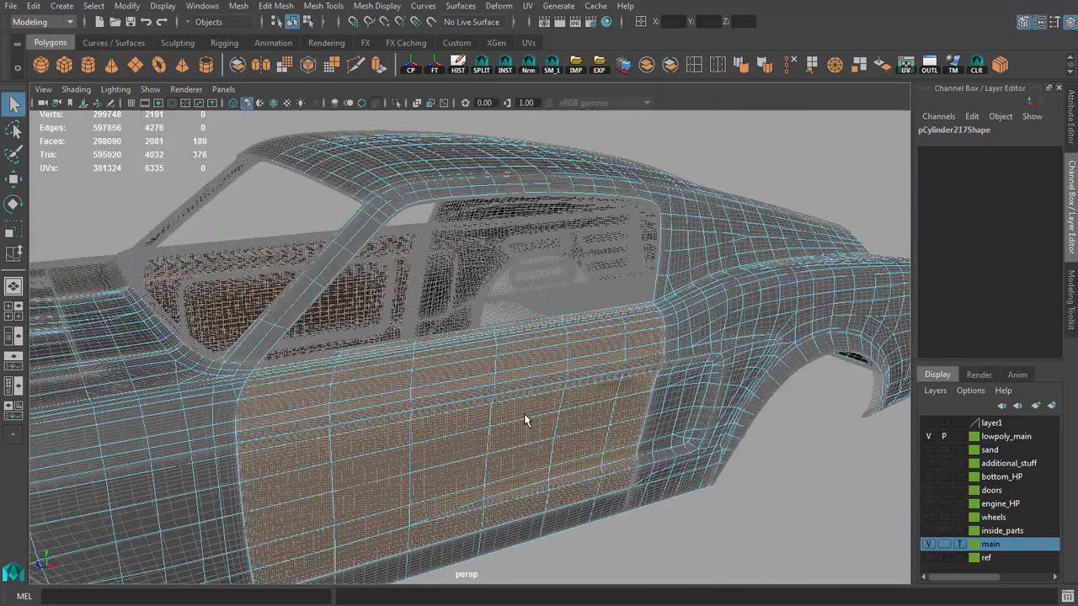
Step: Check the selected faces along the door gaps and extract the door from the low-poly body as a separate mesh
scroll(523, 413, "up", 3)
left_click_drag(524, 413, 553, 305, "alt")
middle_click_drag(553, 306, 498, 381, "alt")
left_click_drag(498, 380, 705, 534, "alt")
scroll(741, 493, "up", 3)
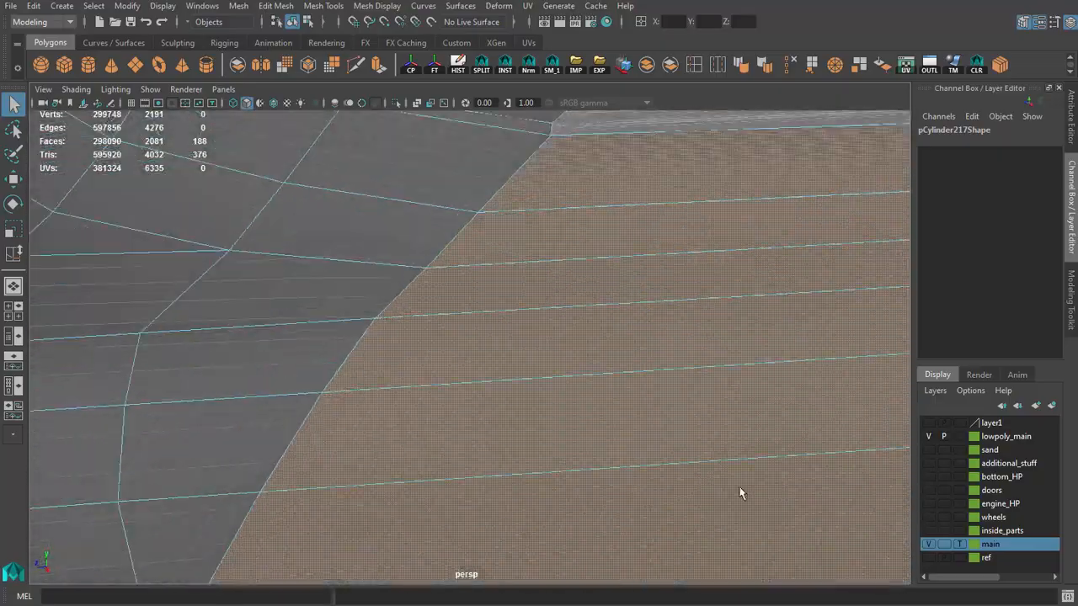
left_click_drag(741, 494, 608, 419, "alt")
scroll(348, 390, "down", 4)
middle_click_drag(758, 472, 573, 365, "alt")
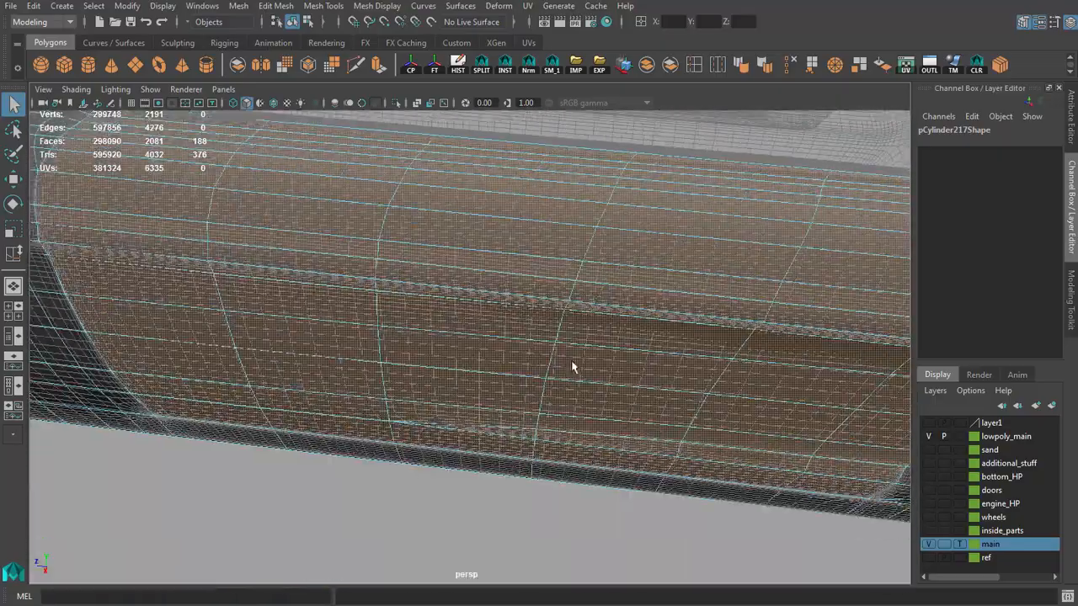
scroll(572, 366, "down", 3)
left_click_drag(572, 366, 553, 348, "alt")
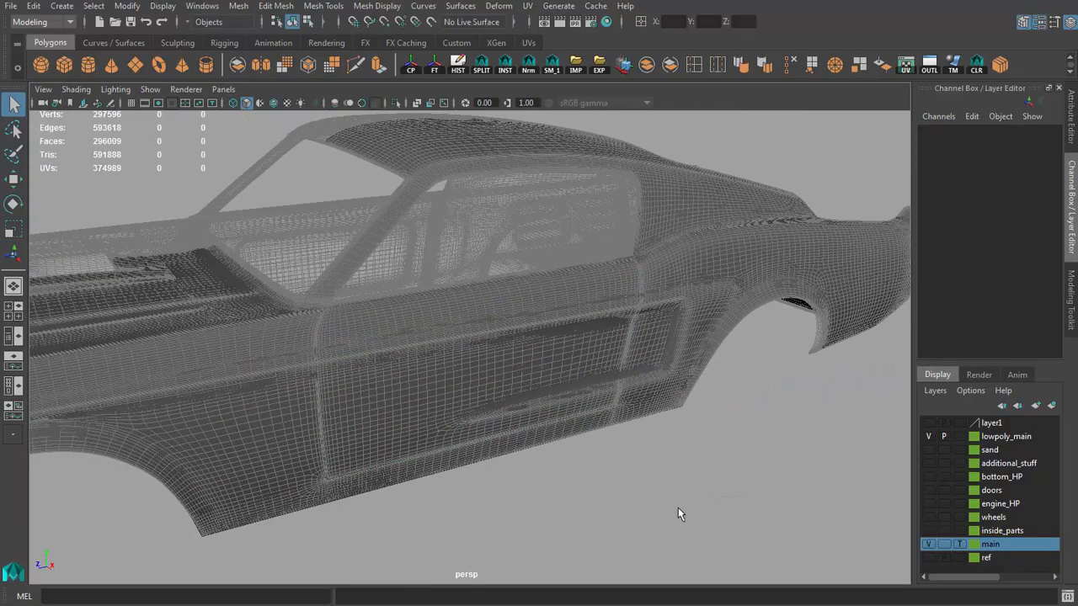
Step: Hide the high-poly main layer and inspect the shaded low-poly body half
left_click(929, 544)
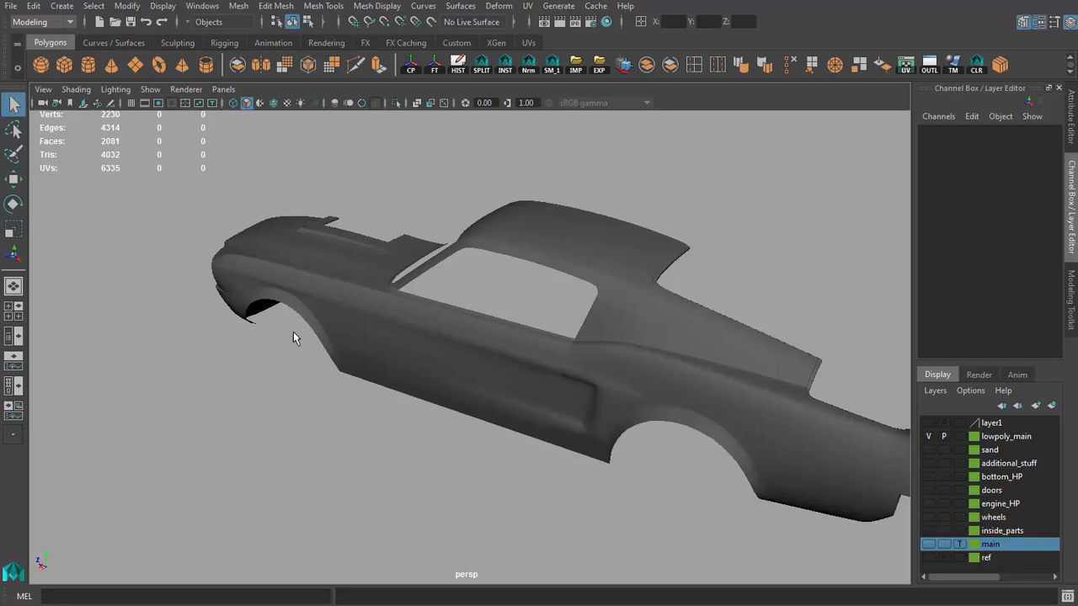
left_click_drag(293, 332, 255, 334, "alt")
right_click_drag(255, 334, 308, 359, "alt")
left_click_drag(308, 358, 446, 345, "alt")
right_click_drag(446, 345, 282, 325, "alt")
mouse_move(282, 325)
left_mouse_down("alt")
mouse_move(376, 320)
mouse_move(296, 340)
left_mouse_up("alt")
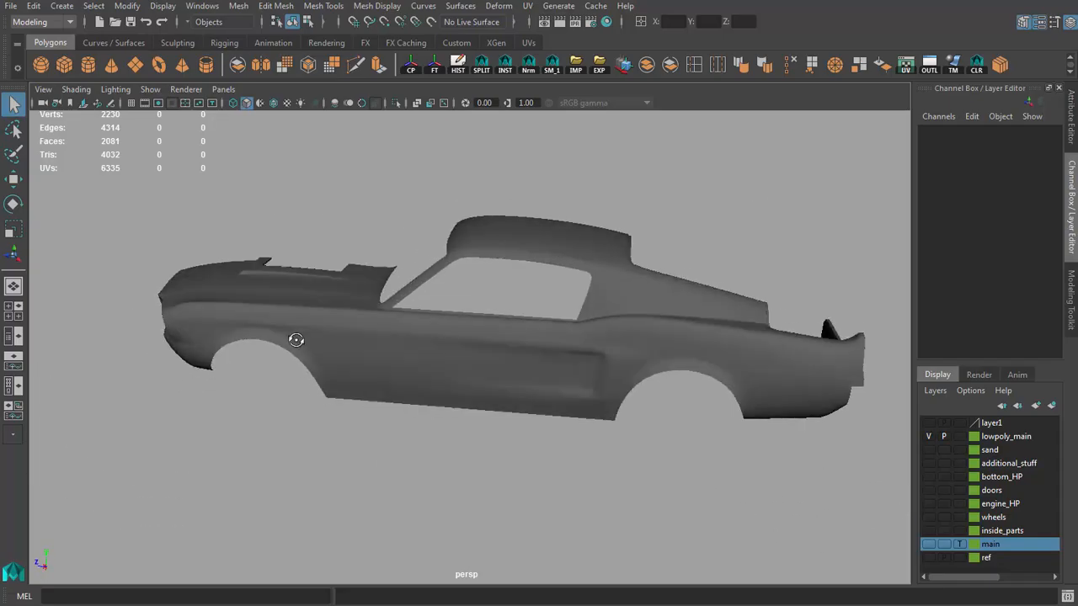
Step: Select the low-poly door on its own and examine its separation from the body
right_click_drag(296, 339, 520, 362, "alt")
left_click(525, 364)
left_click_drag(525, 363, 504, 264, "alt")
left_click(543, 255)
right_click_drag(503, 265, 521, 323, "alt")
left_click(521, 323)
left_click_drag(521, 323, 488, 250, "alt")
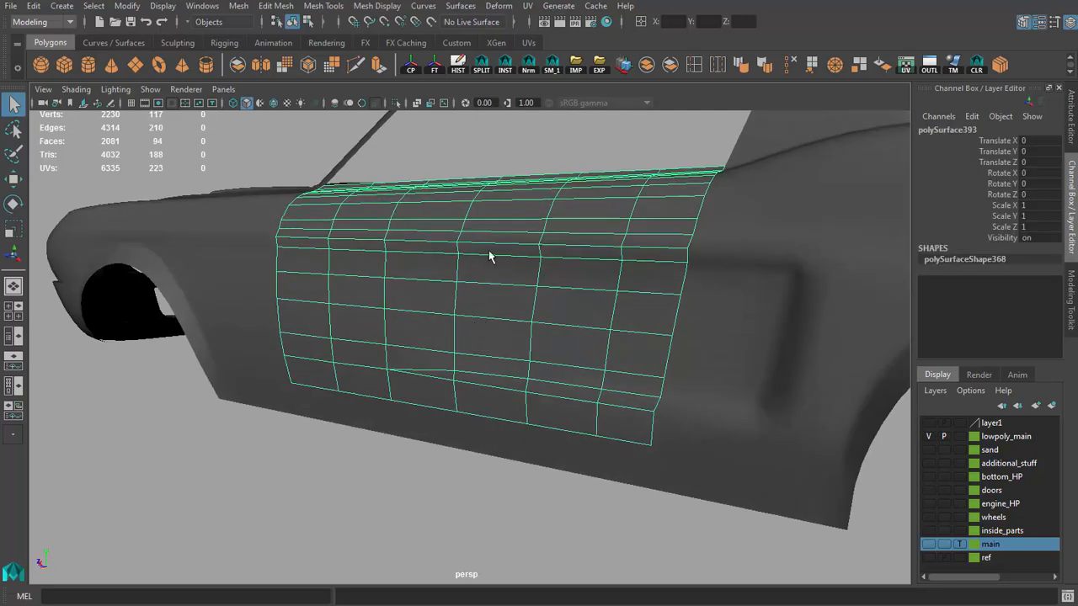
left_click_drag(505, 196, 500, 222, "alt")
right_click_drag(500, 221, 491, 258, "alt")
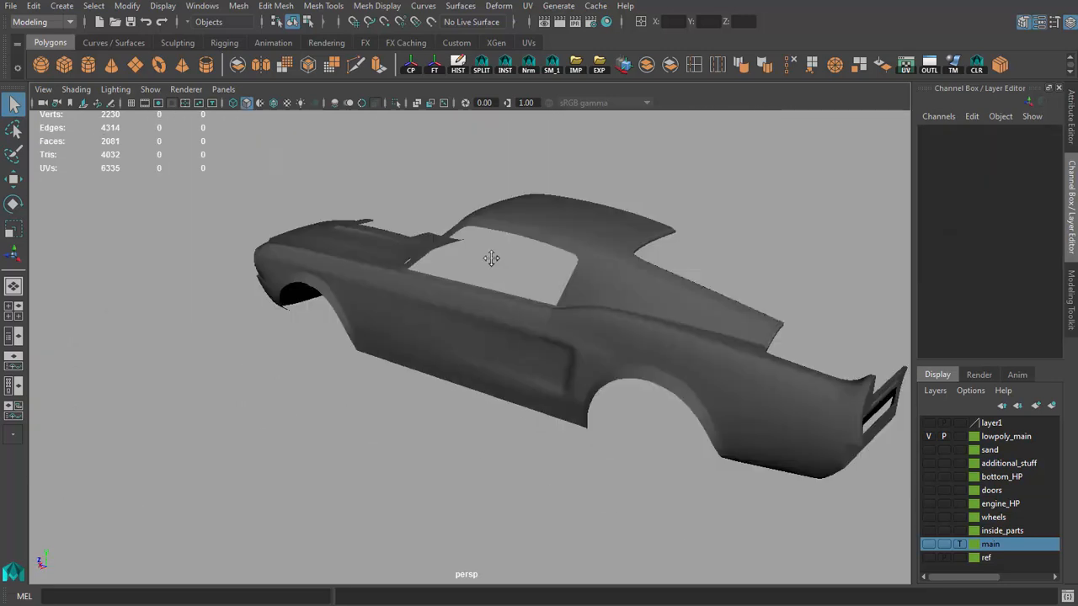
left_click_drag(490, 257, 613, 260, "alt")
Step: Mirror the low-poly body half without its door across the car's centreline to form the other side
left_click(613, 294)
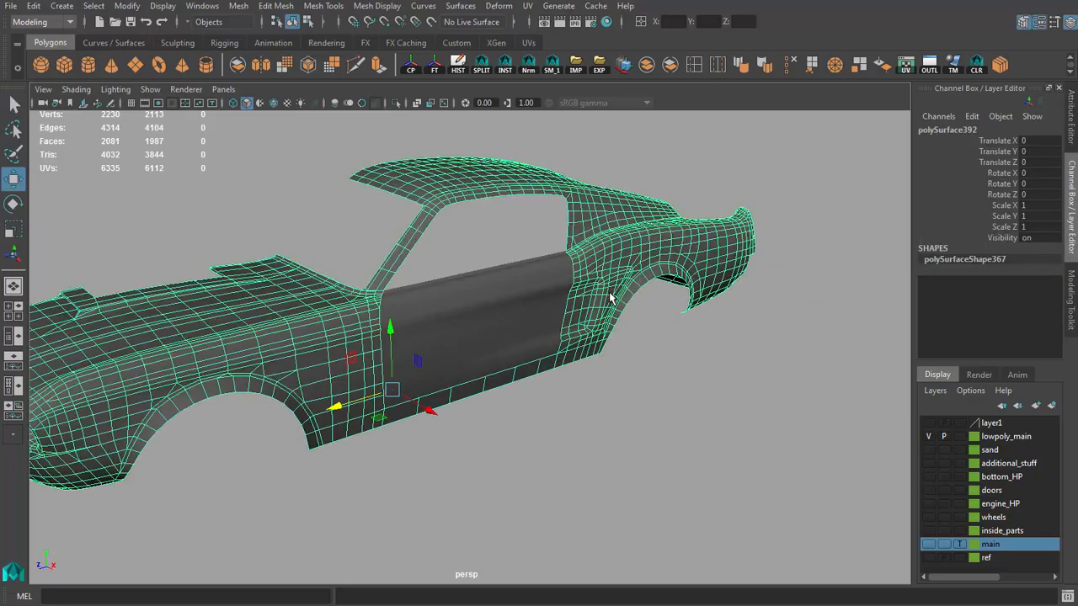
scroll(607, 299, "down", 4)
scroll(596, 300, "up", 4)
left_click_drag(500, 249, 548, 251, "alt")
scroll(376, 229, "down", 4)
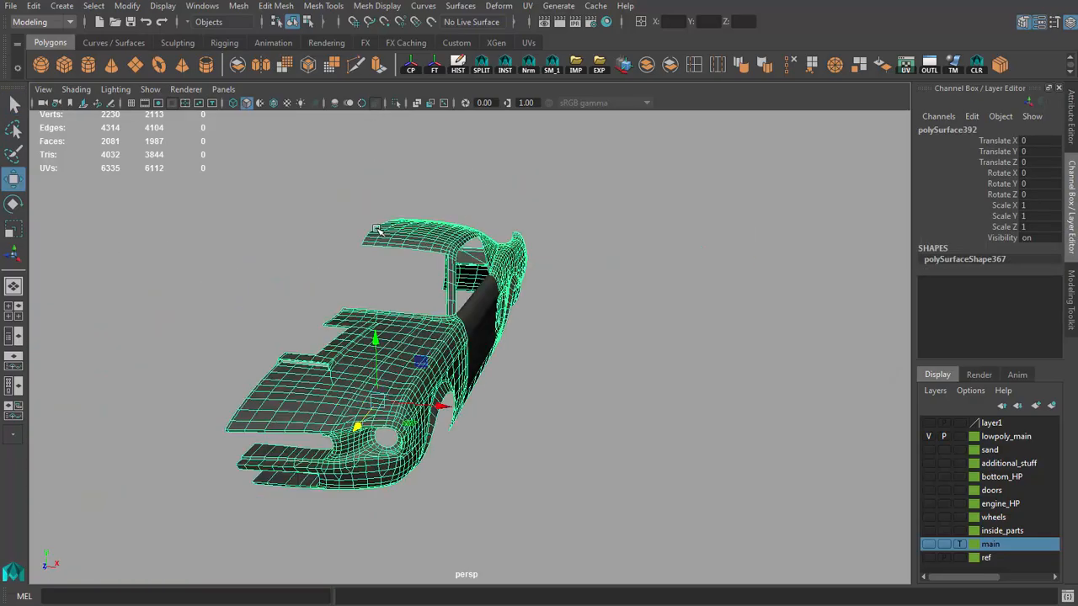
left_click_drag(376, 229, 525, 122, "alt")
left_click(529, 74)
left_click(554, 277)
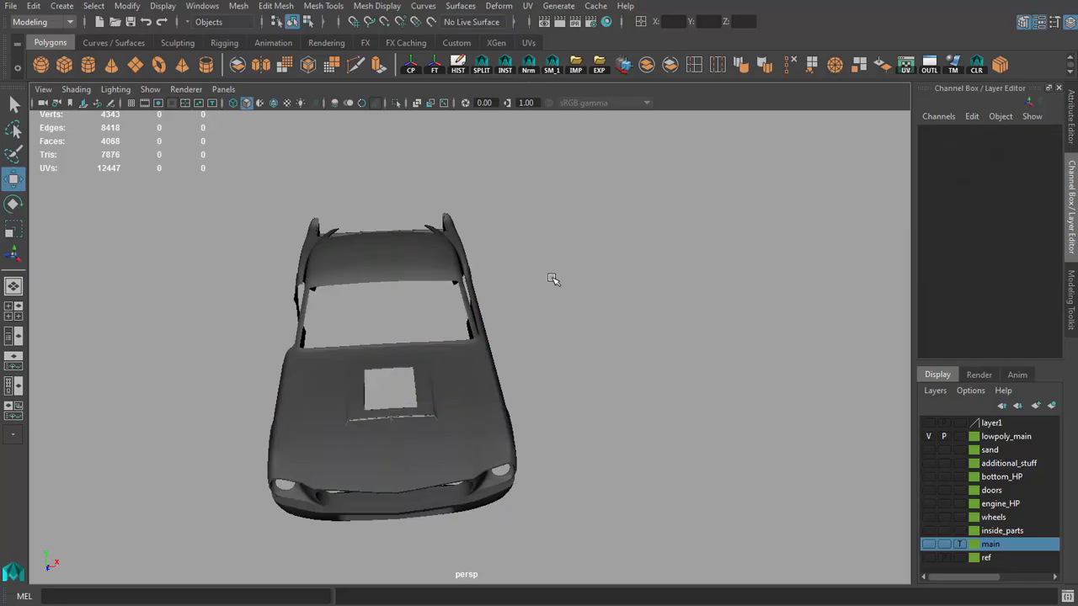
Step: Assign the separated low-poly door to the hidden layer1
left_click_drag(554, 278, 649, 320, "alt")
left_click(503, 308)
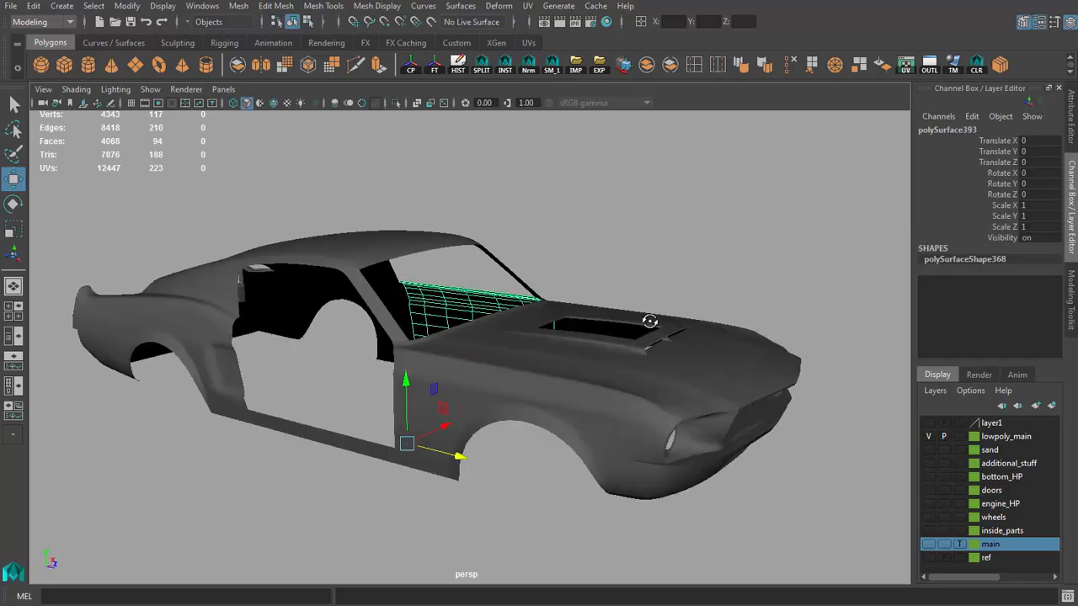
left_click(658, 261)
left_click_drag(658, 261, 607, 296, "alt")
scroll(431, 294, "up", 5)
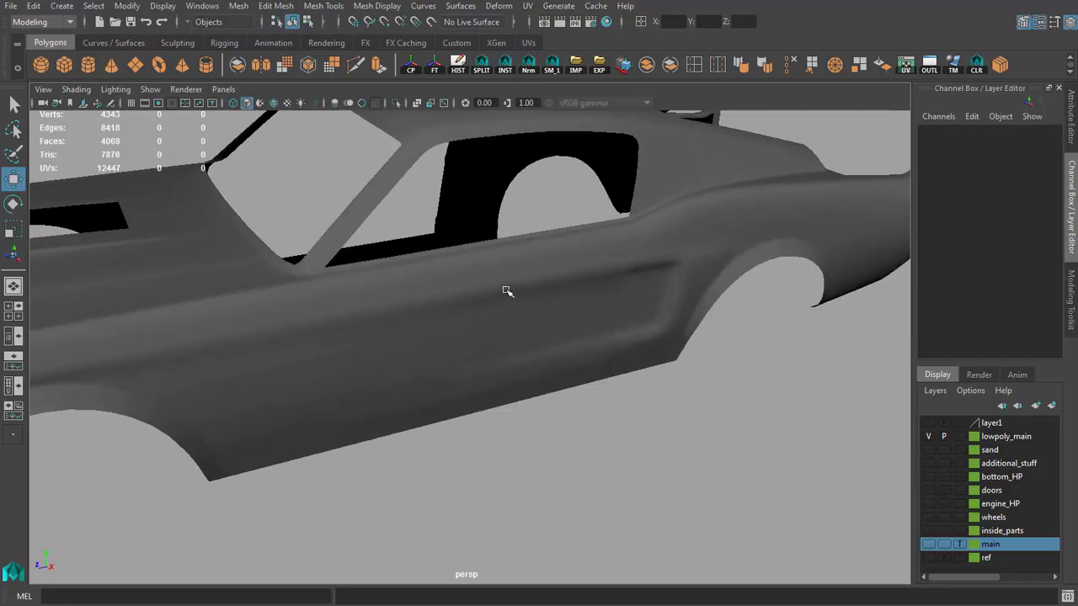
left_click(507, 291)
middle_click_drag(507, 291, 556, 304, "alt")
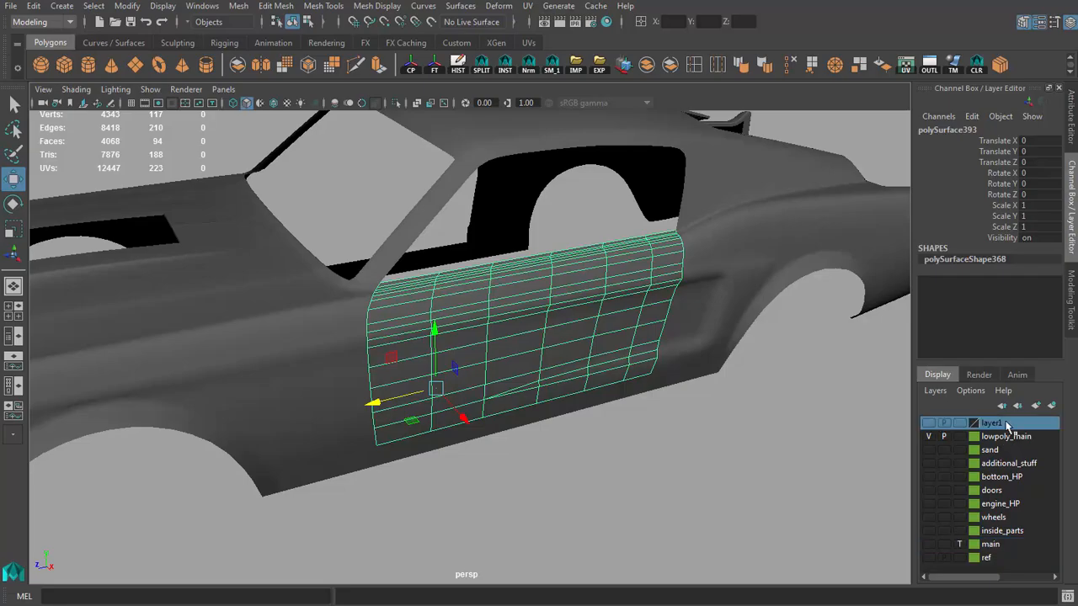
left_click(1027, 452)
left_click_drag(722, 409, 855, 488, "alt")
Step: Show the high-poly main layer, make it selectable, and select faces of its door
left_click(929, 543)
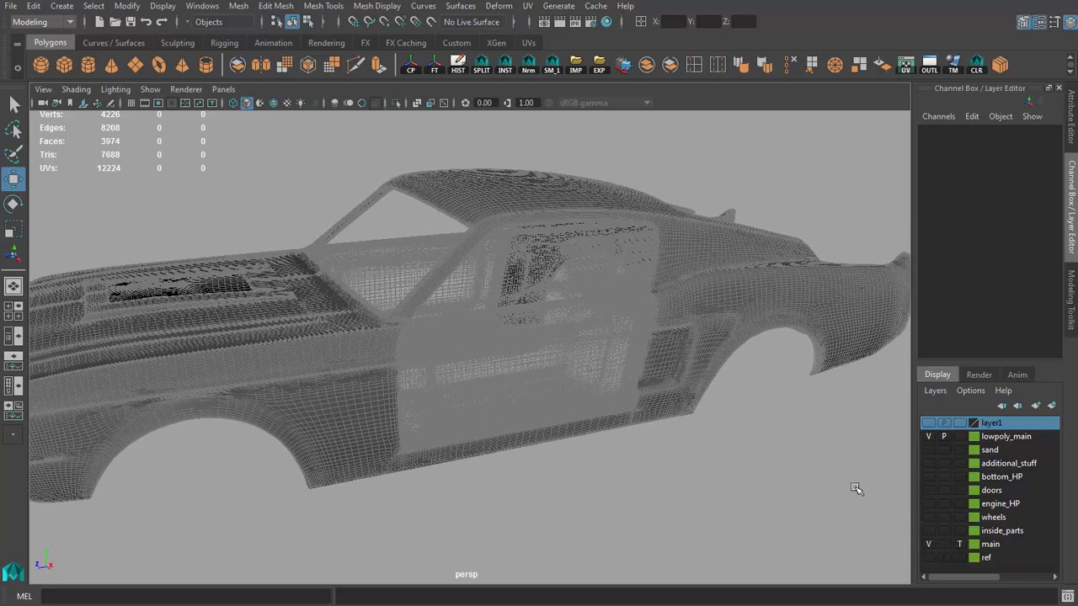
left_click(959, 544)
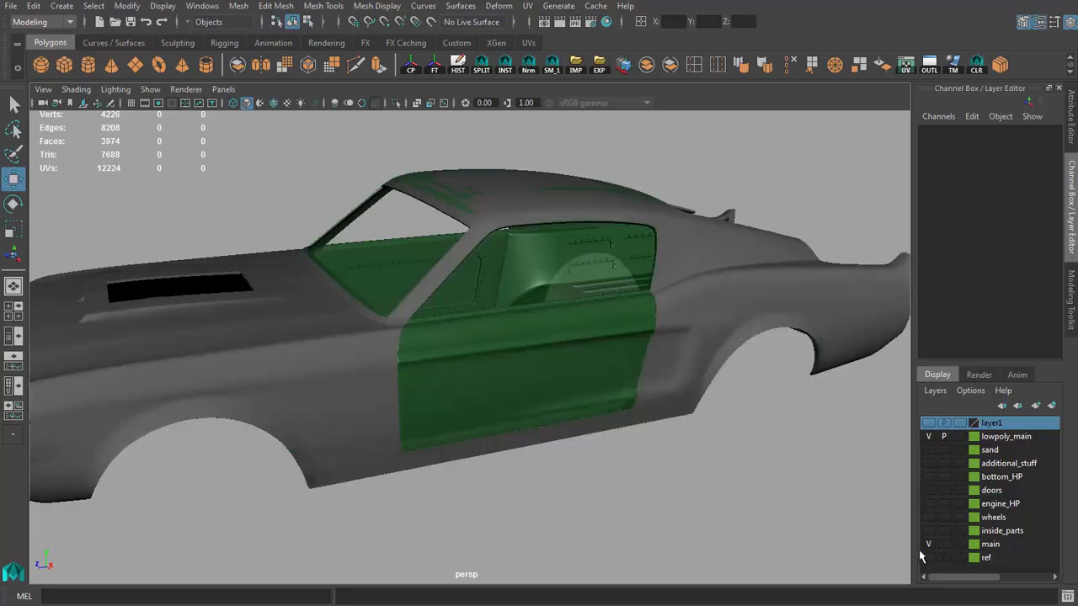
left_click(563, 350)
scroll(563, 349, "up", 3)
left_click_drag(563, 349, 510, 386, "alt")
key("q")
left_click(495, 360)
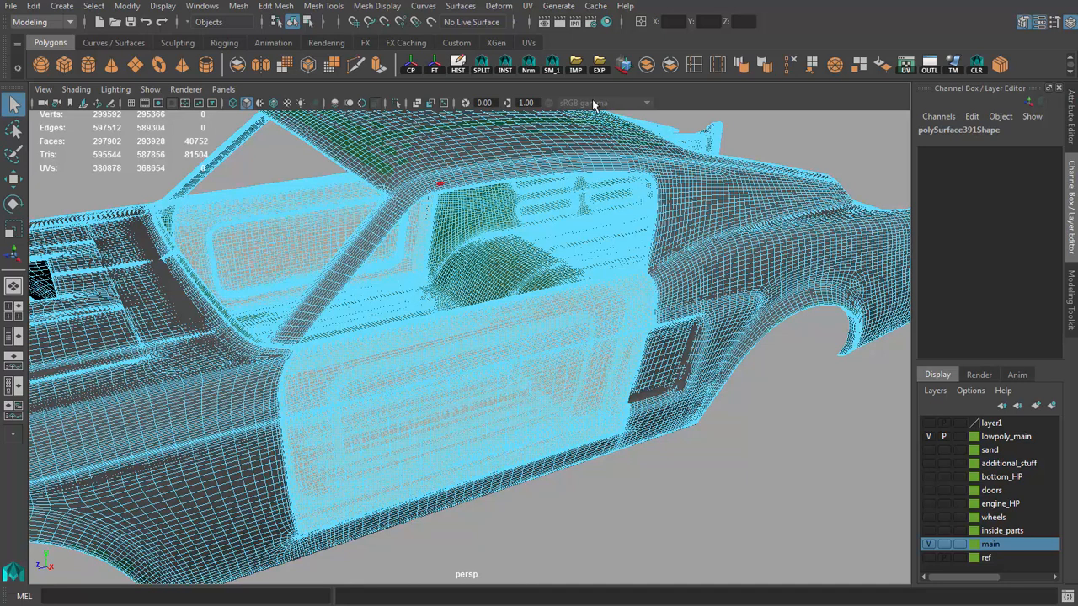
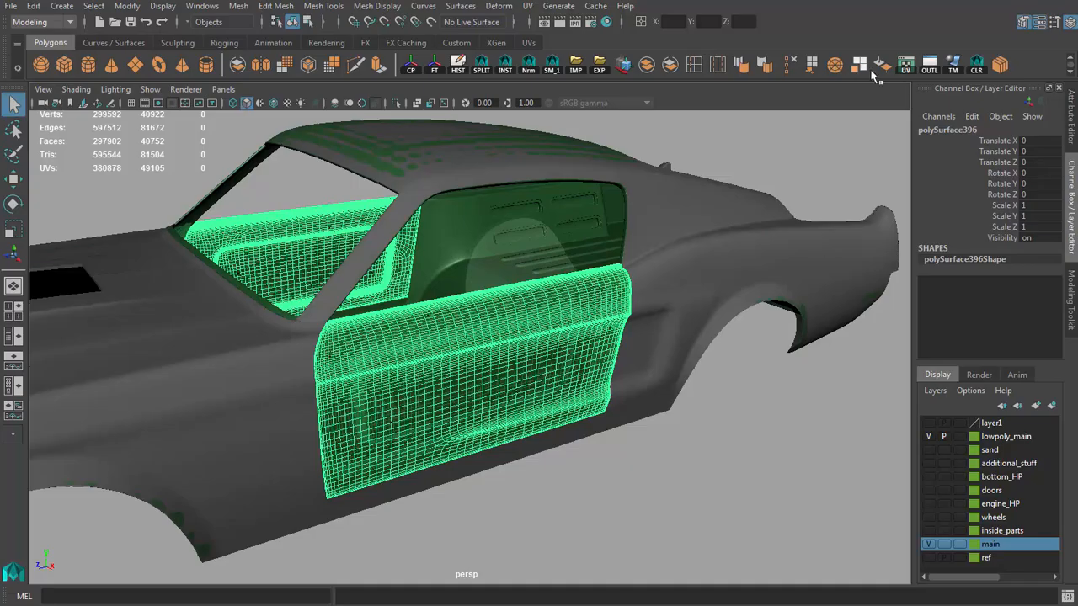
Step: Hide the separated high-poly door by turning its visibility off, and examine the opening it leaves in the body
left_click(930, 73)
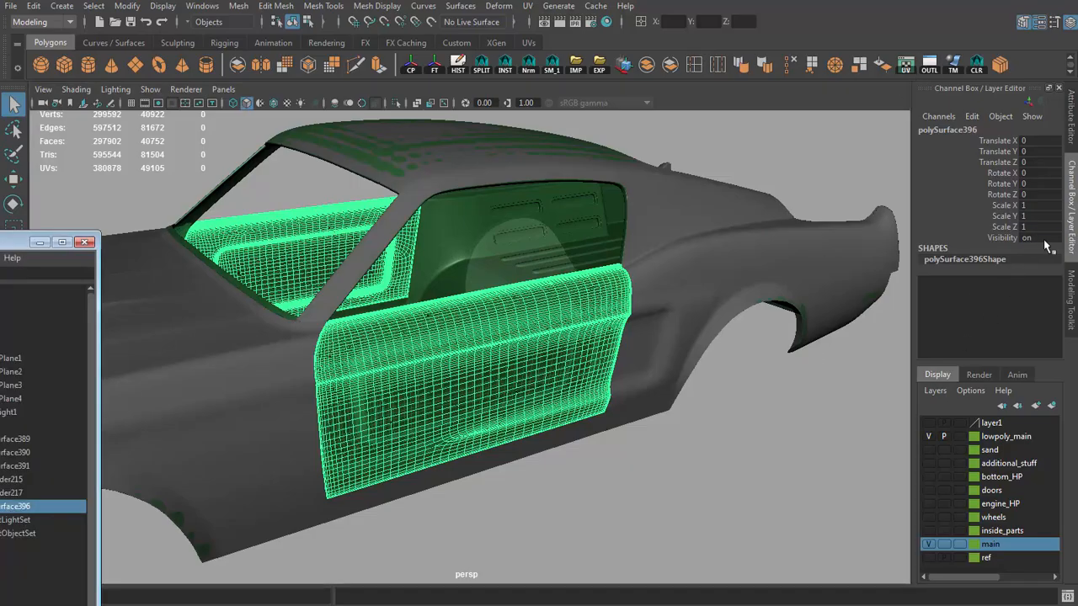
type("0")
key("Return")
left_click_drag(53, 240, 146, 192)
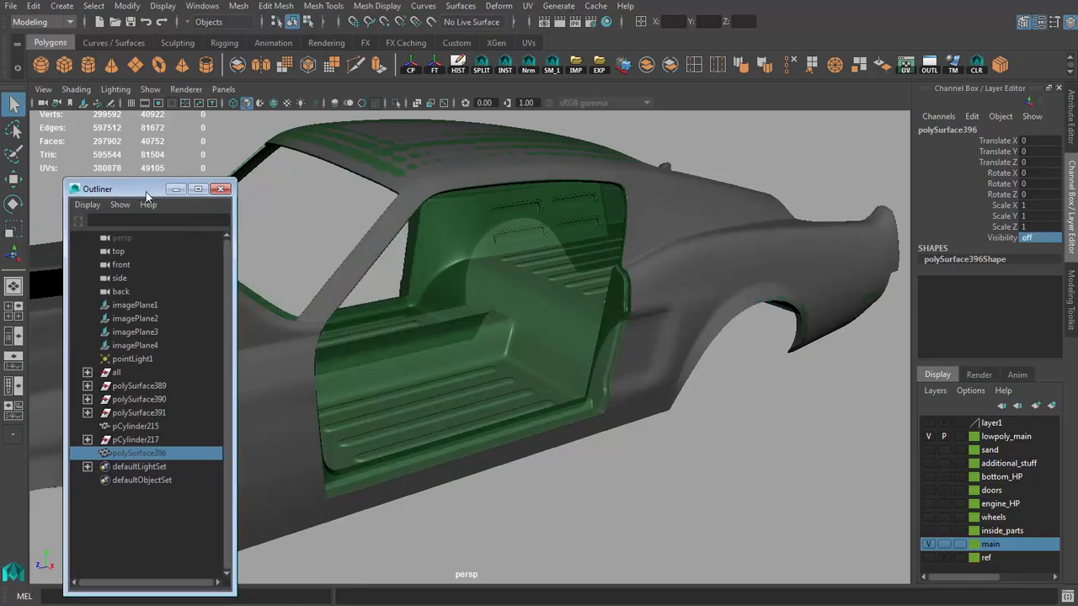
left_click(220, 188)
left_click_drag(691, 446, 652, 421, "alt")
scroll(482, 404, "down", 5)
left_click_drag(482, 404, 532, 430, "alt")
scroll(532, 429, "up", 3)
scroll(589, 379, "up", 1)
Step: Set the high-poly main layer to reference display and select the low-poly body half
left_click(686, 354)
middle_click_drag(687, 354, 627, 362, "alt")
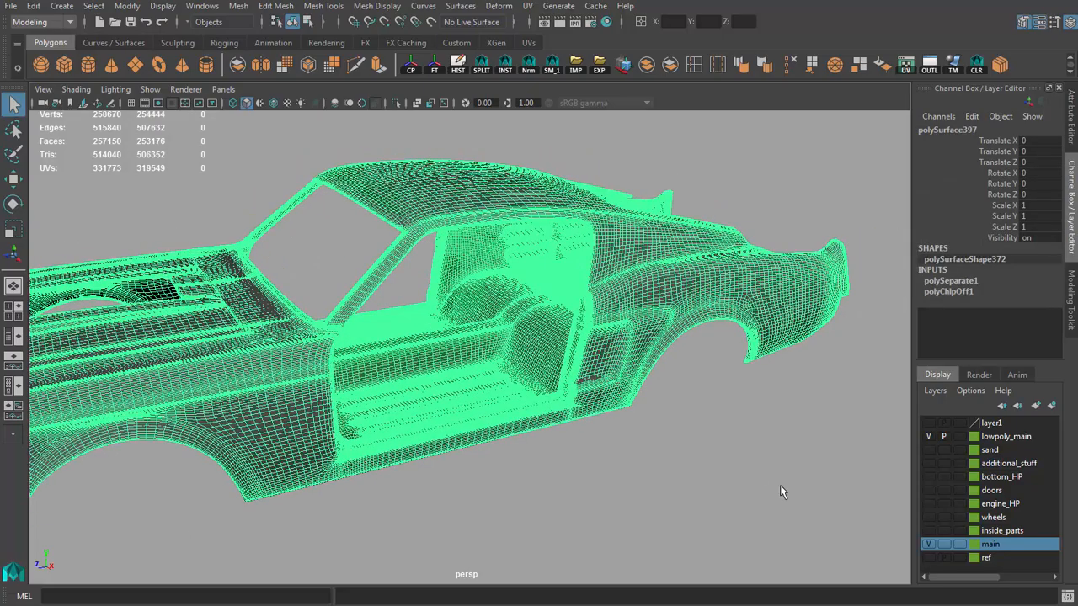
left_click(779, 484)
left_click(960, 545)
left_click(604, 338)
left_click_drag(603, 338, 764, 414, "alt")
scroll(764, 414, "up", 3)
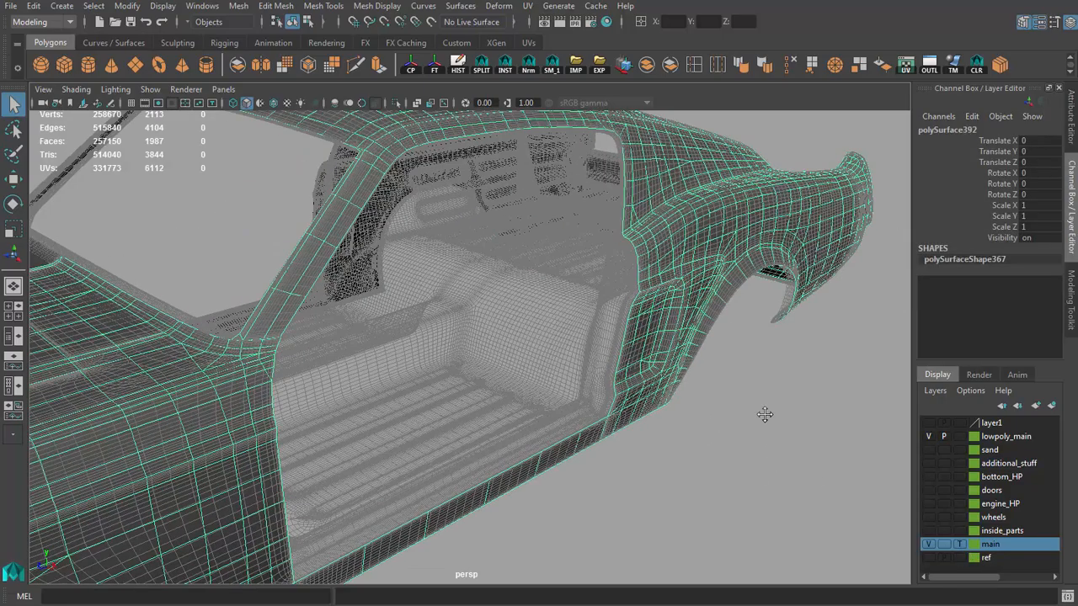
left_click(965, 545)
mouse_move(628, 403)
left_mouse_down("alt")
mouse_move(587, 372)
mouse_move(445, 352)
mouse_move(462, 366)
left_mouse_up("alt")
Step: Activate Quad Draw on the low-poly body half and examine the door opening's edges for retopology over the high-poly frame
key("ctrl+a")
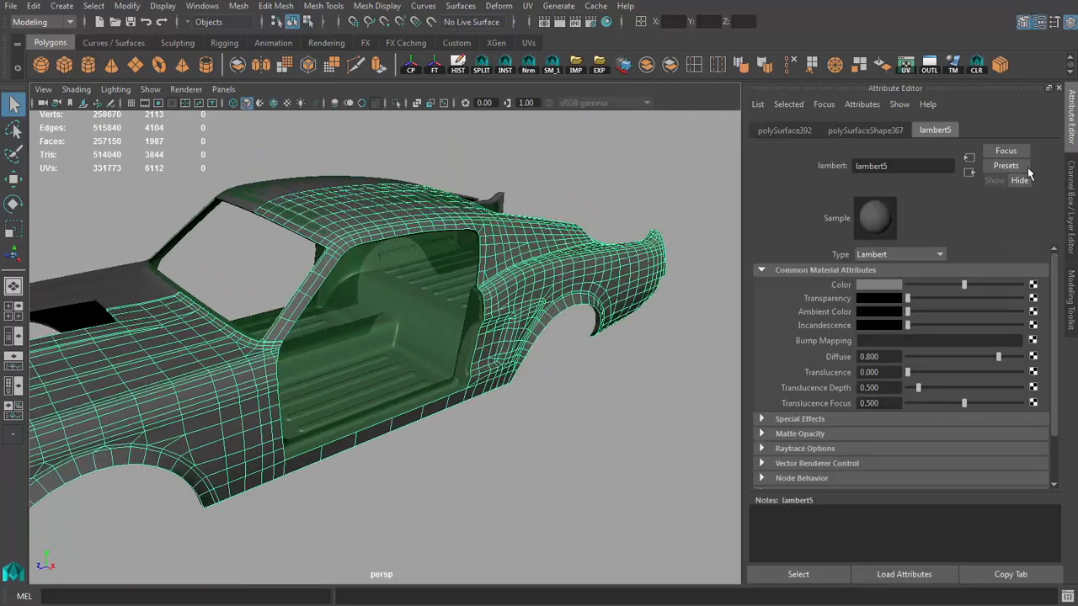
left_click(1023, 23)
left_click(1011, 518)
mouse_move(640, 383)
left_mouse_down("alt")
mouse_move(407, 353)
mouse_move(361, 367)
mouse_move(413, 396)
mouse_move(493, 399)
mouse_move(324, 393)
mouse_move(298, 406)
mouse_move(282, 308)
left_mouse_up("alt")
scroll(442, 422, "up", 5)
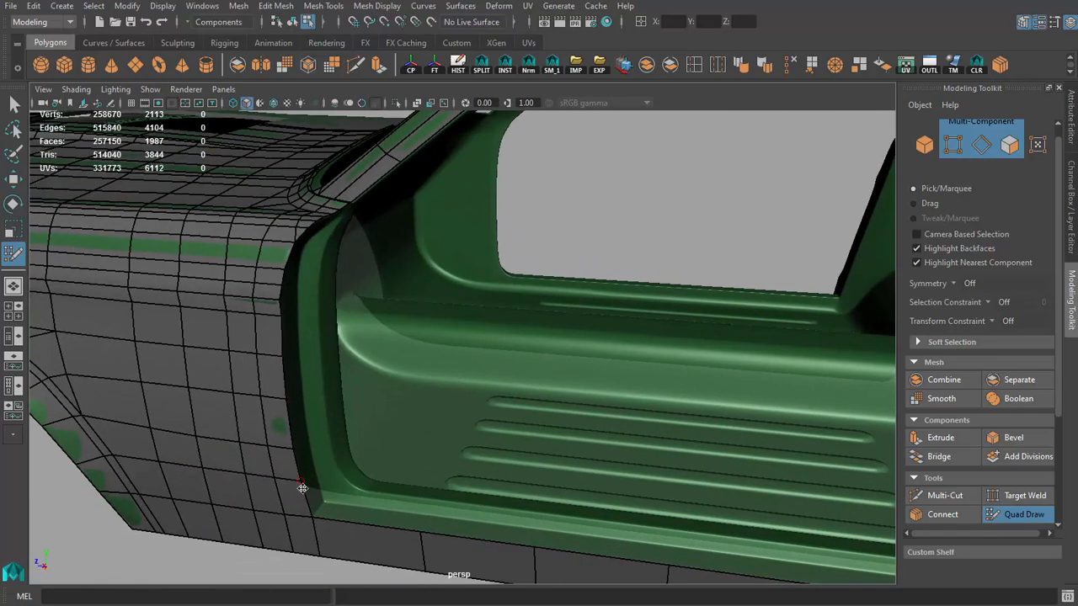
left_click_drag(472, 381, 406, 322, "alt")
scroll(414, 346, "down", 5)
scroll(509, 345, "down", 5)
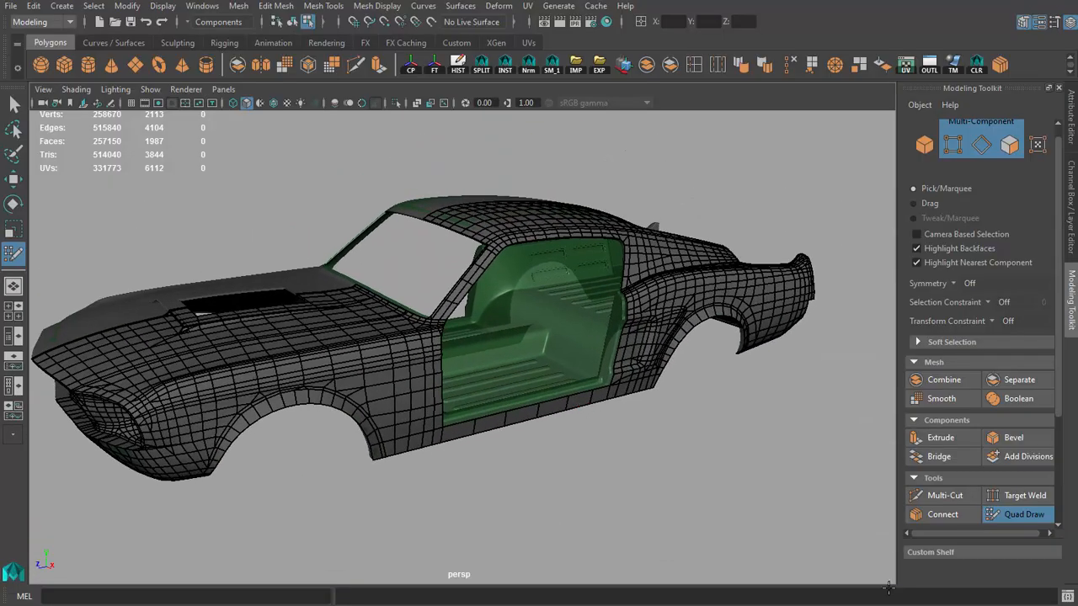
left_click_drag(624, 421, 608, 397, "alt")
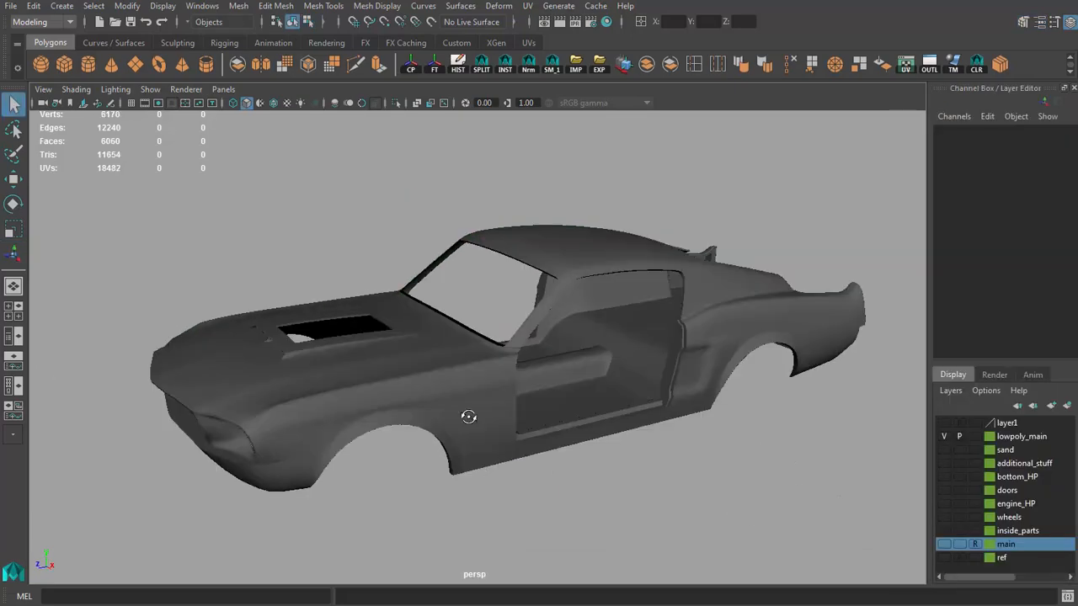
left_click_drag(468, 417, 431, 406, "alt")
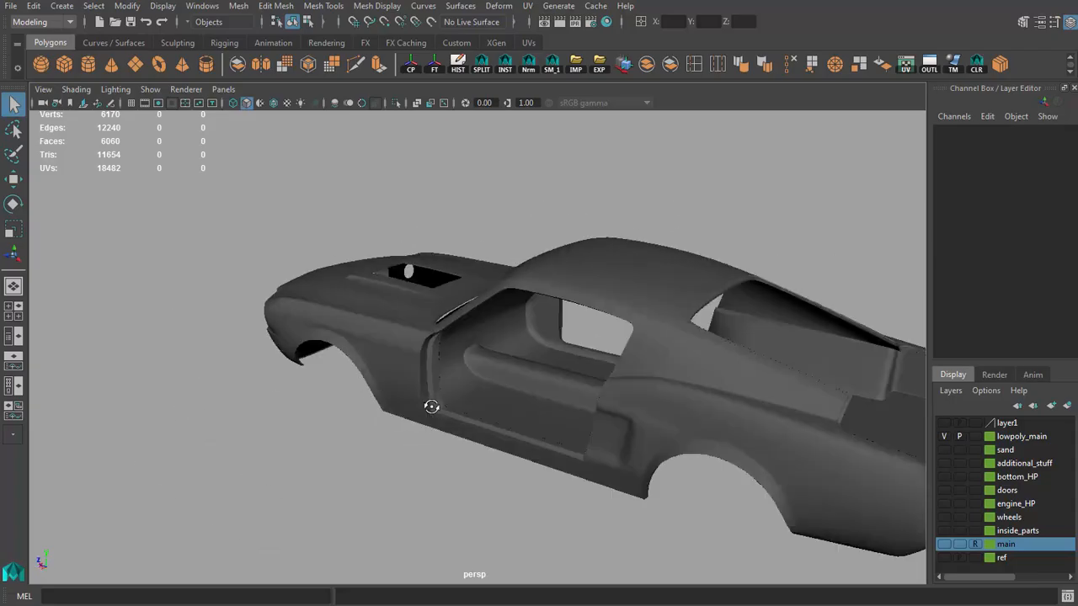
Step: Examine the shaded low-poly body with its interior surfaces, door opening and rear area from several angles
left_click_drag(501, 402, 539, 405, "alt")
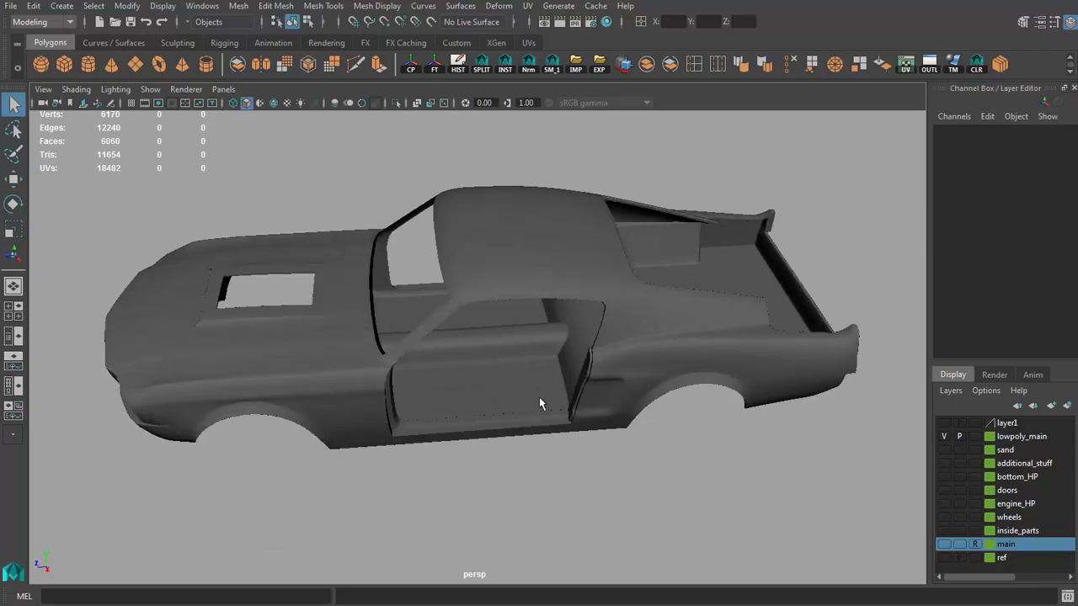
right_click_drag(538, 404, 633, 421, "alt")
left_click_drag(633, 421, 814, 409, "alt")
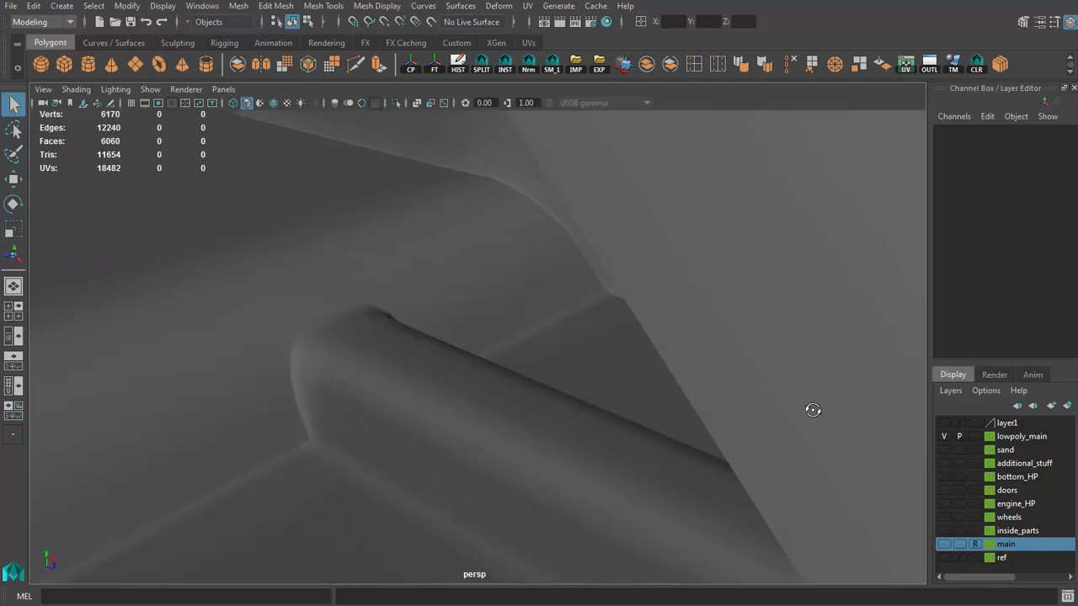
right_click_drag(813, 410, 386, 311, "alt")
middle_click_drag(387, 311, 454, 395, "alt")
left_click_drag(455, 396, 513, 380, "alt")
right_click_drag(528, 376, 330, 340, "alt")
left_click_drag(329, 339, 474, 357, "alt")
Step: Display wireframe on the shaded low-poly body and examine the topology and polygon statistics of both halves
left_click(273, 104)
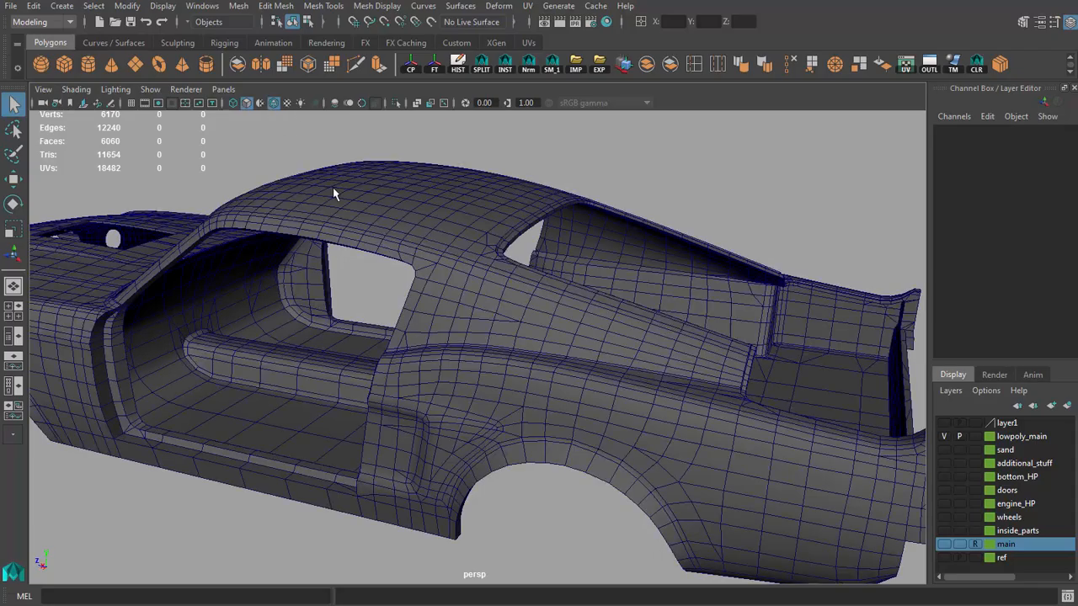
scroll(404, 287, "down", 4)
mouse_move(403, 287)
left_mouse_down("alt")
mouse_move(587, 263)
mouse_move(744, 281)
mouse_move(562, 284)
left_mouse_up("alt")
scroll(588, 264, "up", 3)
scroll(563, 284, "down", 5)
middle_click_drag(561, 284, 522, 305, "alt")
scroll(522, 305, "up", 2)
left_click_drag(547, 313, 548, 313)
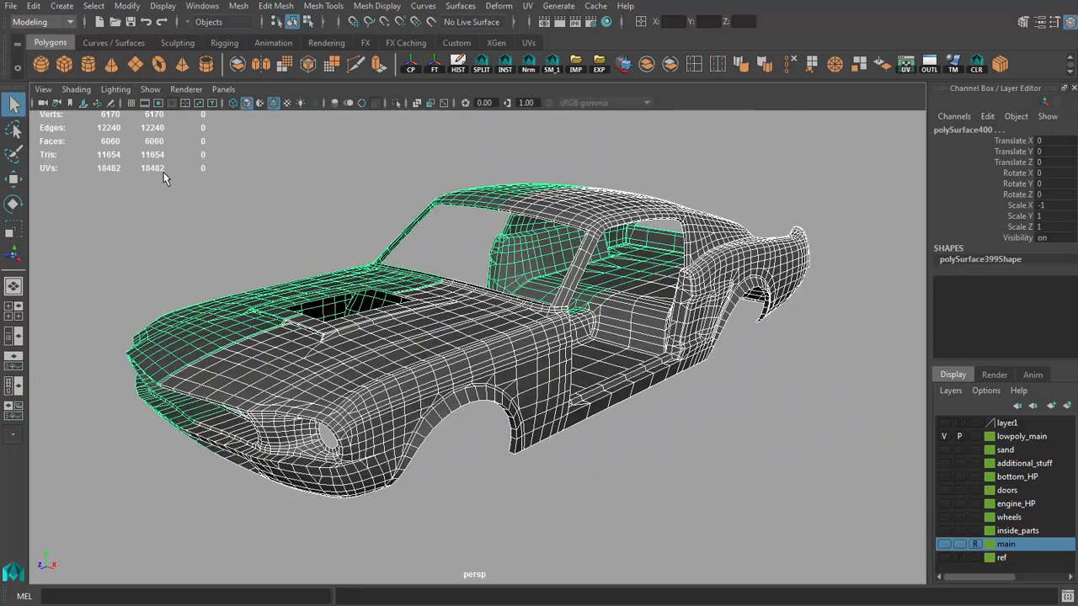
left_click_drag(495, 245, 446, 240, "alt")
left_click(247, 175)
left_click_drag(404, 200, 335, 202, "alt")
scroll(530, 264, "up", 2)
middle_click_drag(531, 265, 454, 288, "alt")
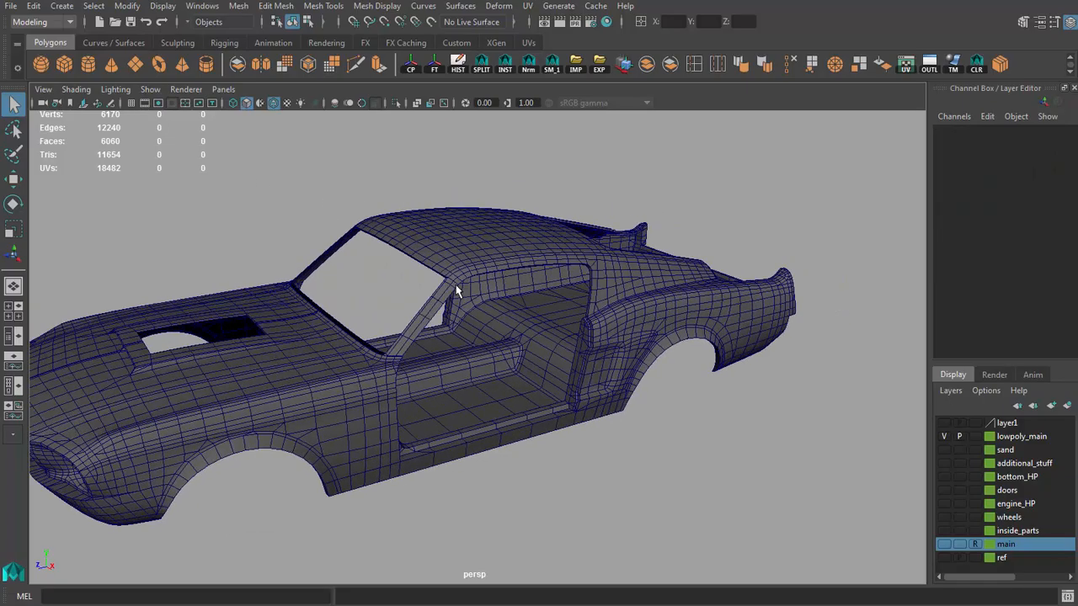
scroll(455, 288, "up", 2)
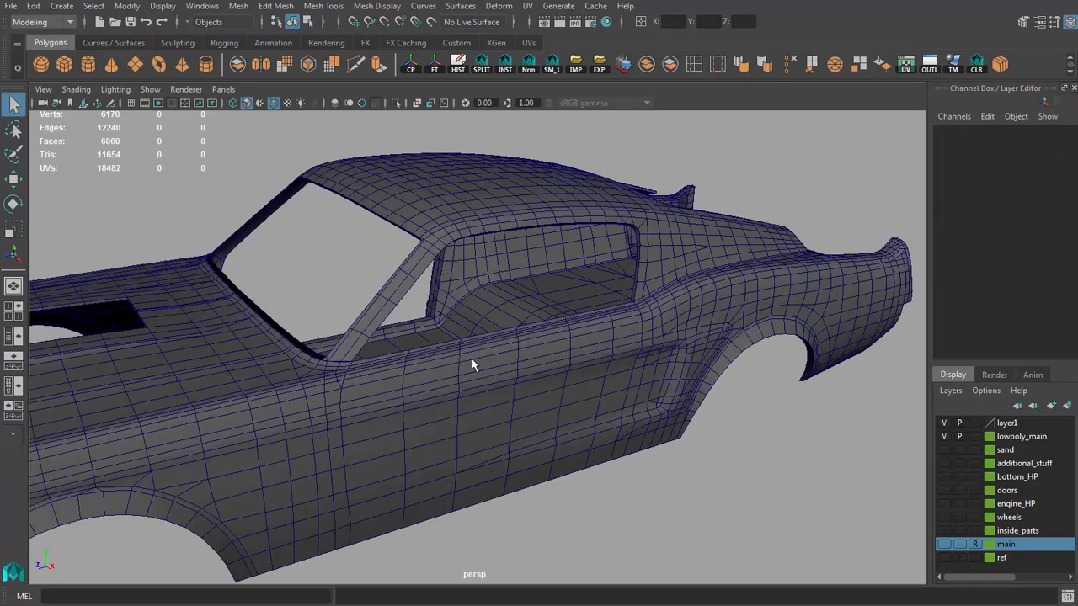
Step: Select the low-poly door, centre its pivot and examine how it fits the body
left_click(471, 359)
key("f")
scroll(488, 382, "down", 4)
left_click_drag(489, 382, 261, 314, "alt")
key("w")
scroll(337, 324, "up", 1)
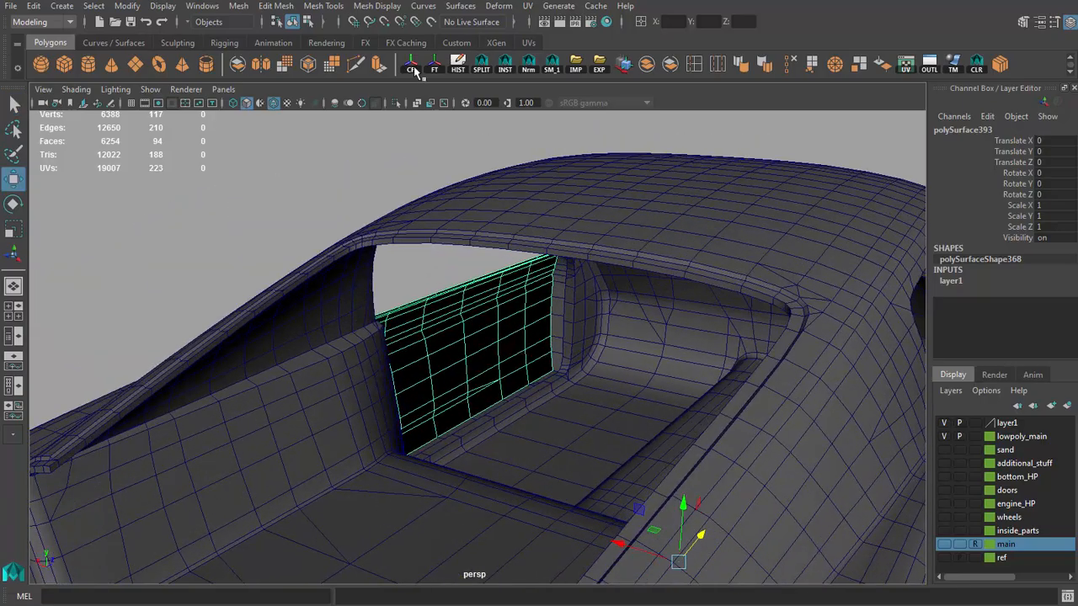
left_click_drag(362, 179, 566, 202, "alt")
scroll(553, 228, "up", 2)
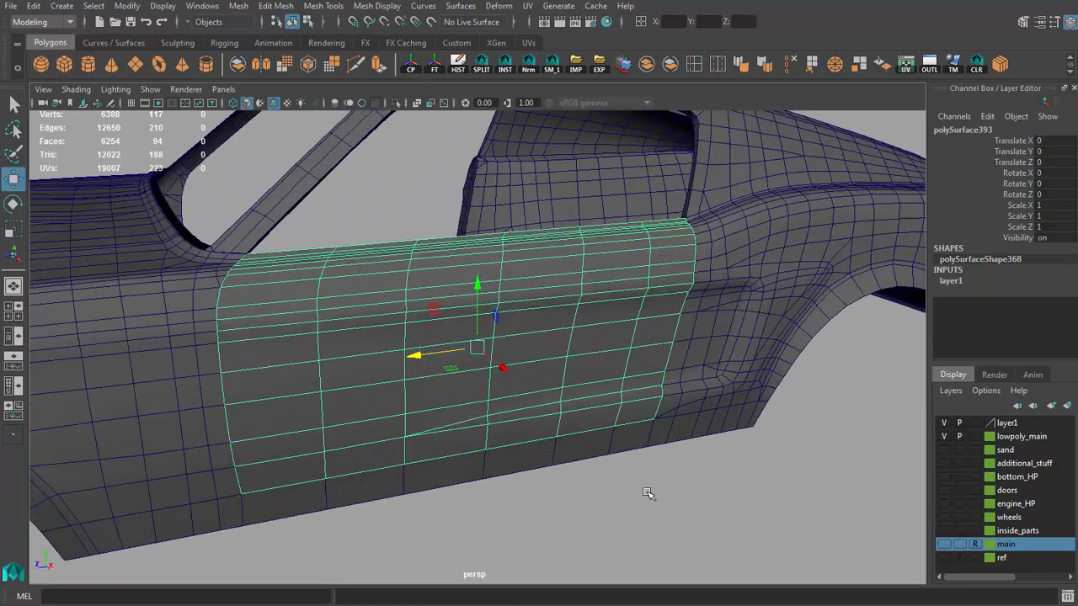
left_click(648, 493)
left_click_drag(507, 406, 510, 358, "alt")
Step: Turn off wireframe on shaded and examine the low-poly door's inner side against the high-poly main layer
left_click(272, 103)
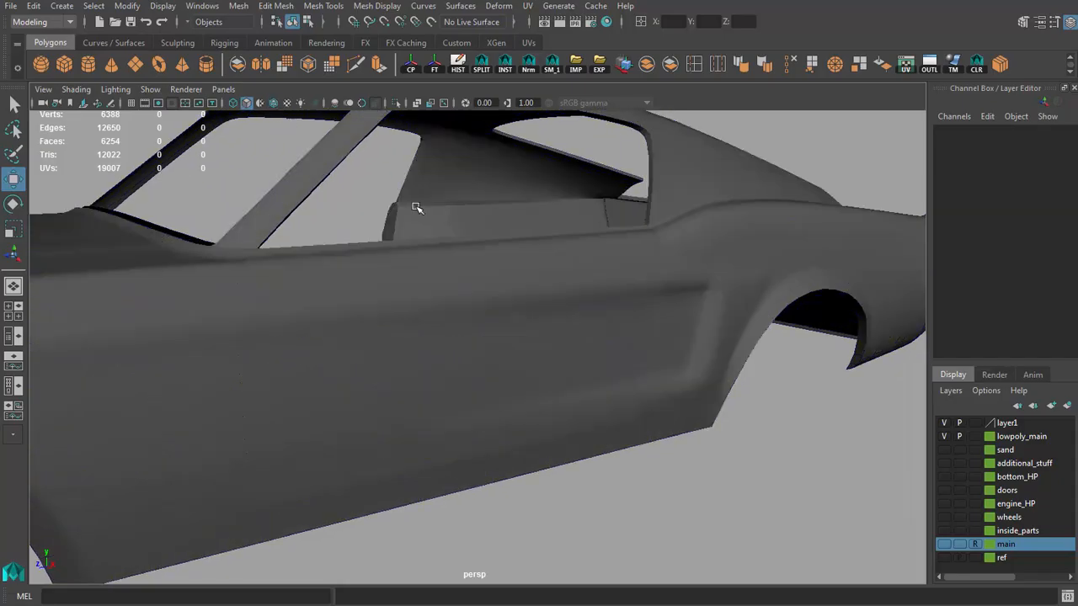
right_click_drag(600, 290, 385, 245, "alt")
mouse_move(384, 245)
left_mouse_down("alt")
mouse_move(264, 257)
mouse_move(437, 300)
mouse_move(255, 258)
mouse_move(413, 275)
mouse_move(342, 289)
mouse_move(230, 289)
left_mouse_up("alt")
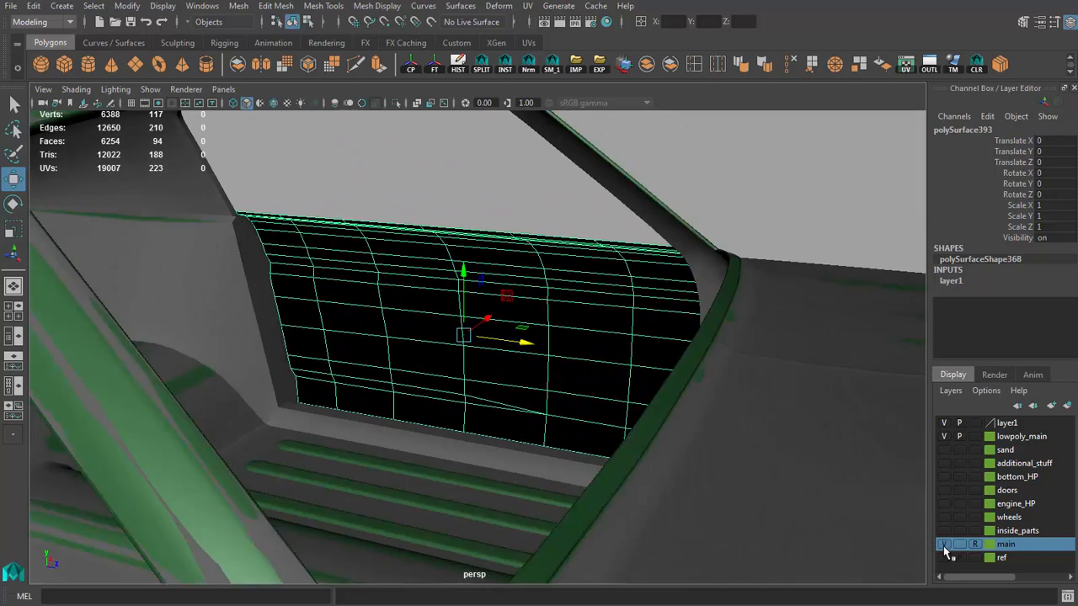
left_click(444, 200)
left_click_drag(444, 201, 690, 278, "alt")
right_click_drag(691, 277, 412, 258, "alt")
left_click_drag(412, 258, 379, 267, "alt")
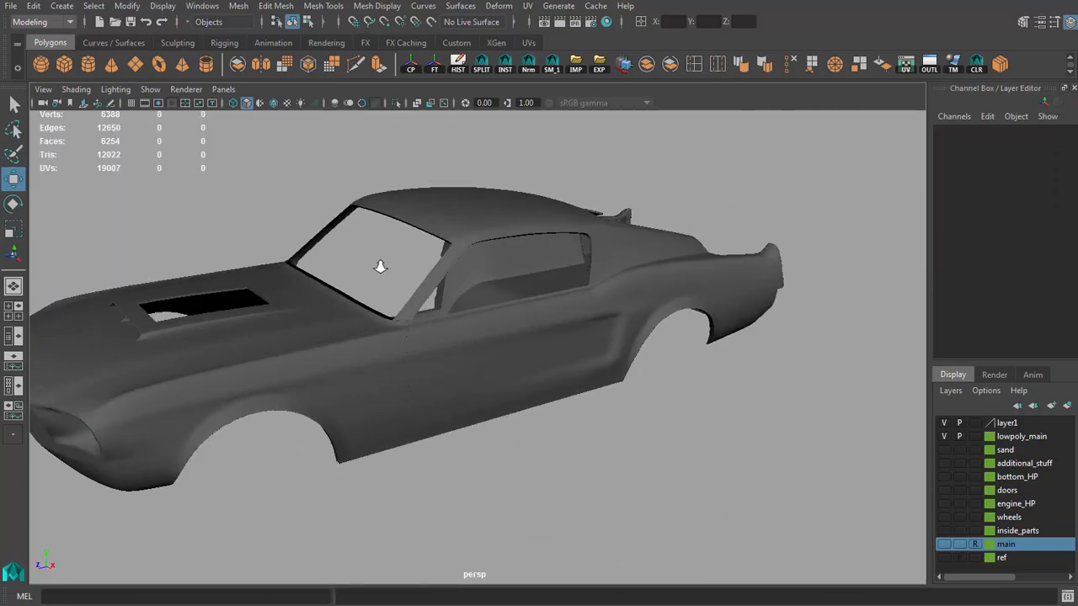
Step: Examine the complete low-poly body with the door in place from the front and side
middle_click_drag(395, 266, 466, 264, "alt")
left_click_drag(462, 281, 498, 320, "alt")
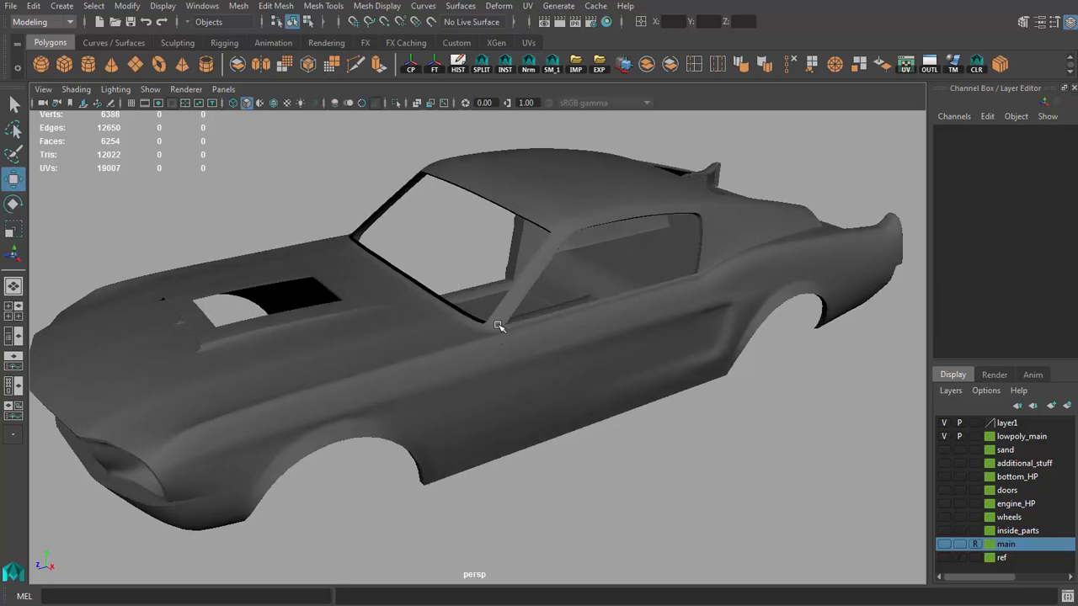
left_click(546, 362)
left_click_drag(563, 365, 558, 359, "alt")
left_click(663, 461)
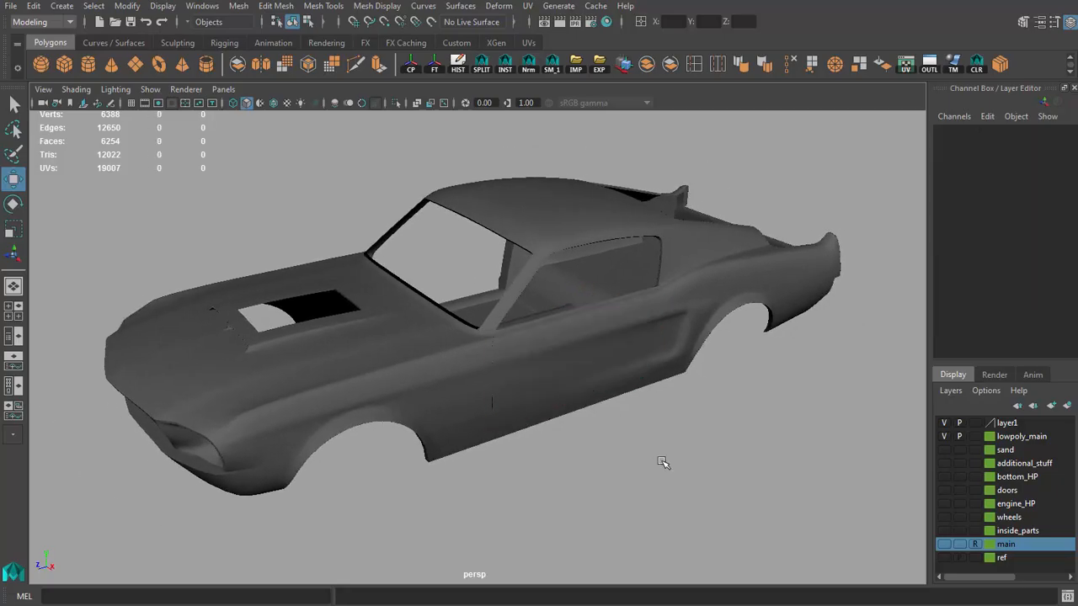
left_click_drag(663, 462, 630, 443, "alt")
right_click_drag(630, 443, 449, 385, "alt")
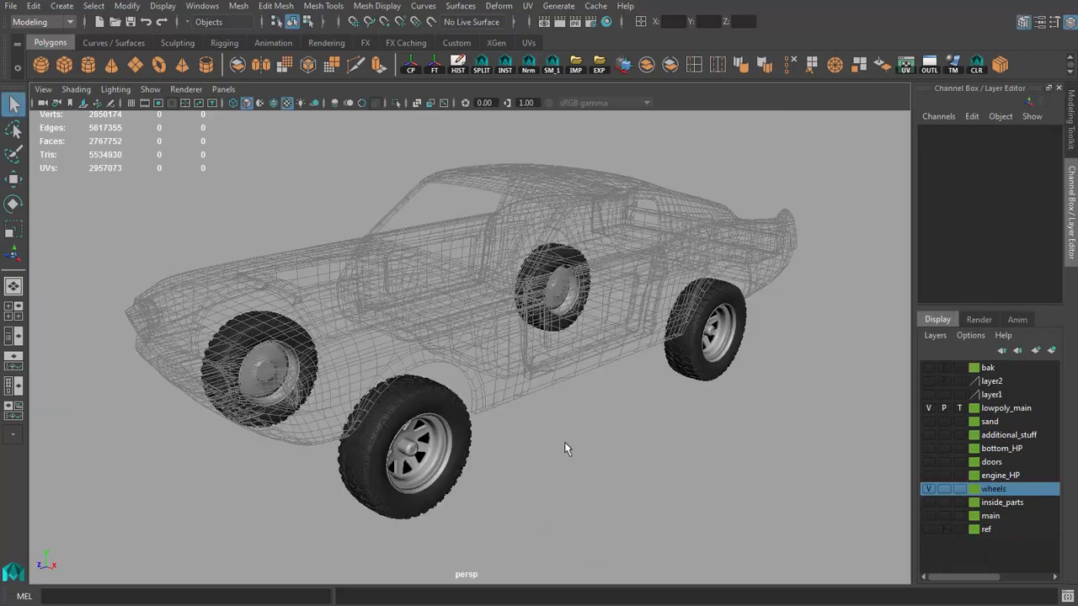
middle_click_drag(564, 442, 500, 407, "alt")
left_click_drag(500, 407, 513, 438, "alt")
Step: Duplicate the high-poly front wheel and move the copy 77.058 units outward along X
left_click(446, 434)
left_click_drag(447, 434, 501, 435, "alt")
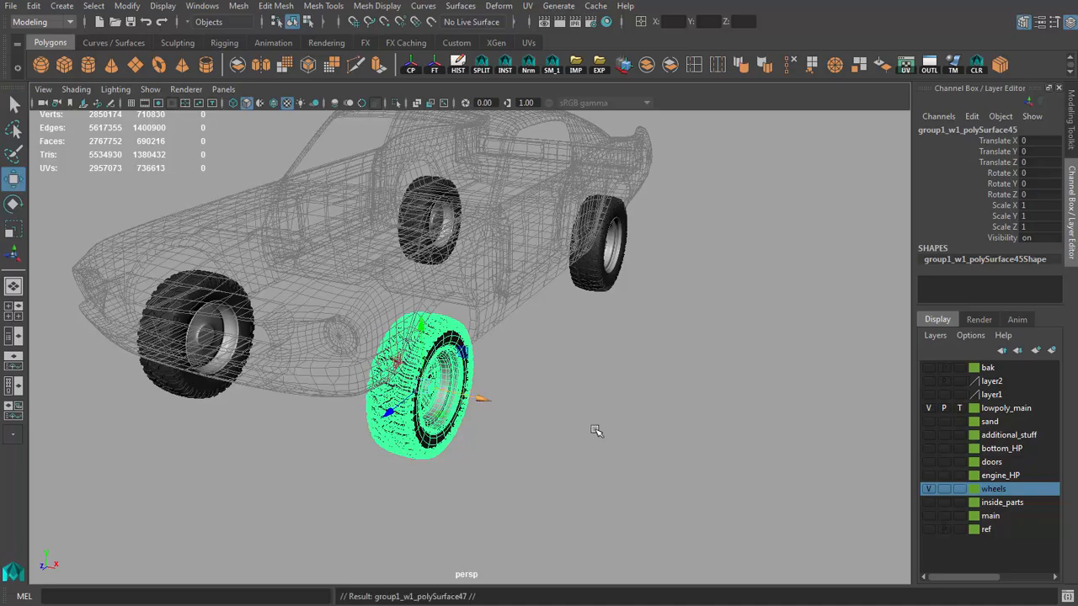
left_click_drag(484, 399, 631, 433)
key("f")
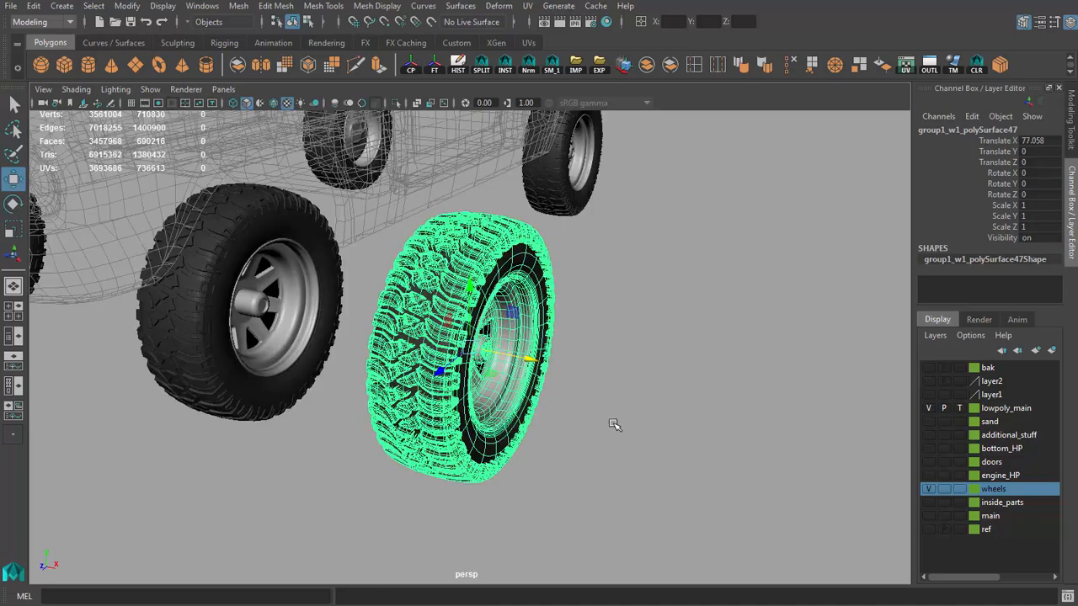
Step: Separate the duplicated wheel into its pieces and delete the tyre parts, keeping the rim
left_click_drag(510, 357, 442, 349, "alt")
right_click_drag(442, 349, 625, 298, "alt")
left_click_drag(625, 298, 770, 123, "alt")
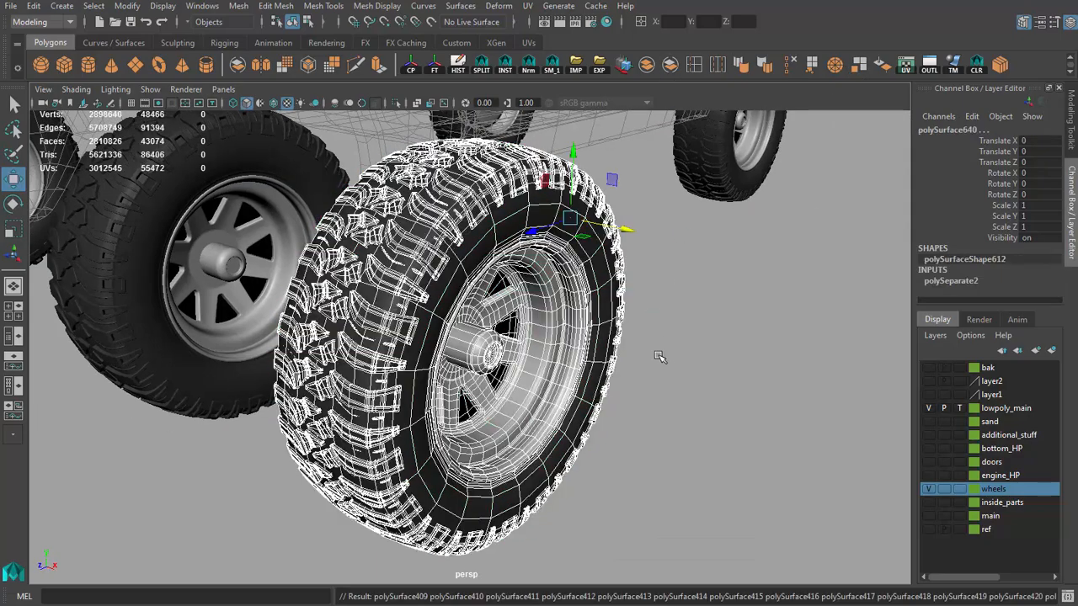
left_click_drag(647, 365, 499, 344, "alt")
left_click(431, 337, "shift")
left_click(445, 340, "shift")
key("Delete")
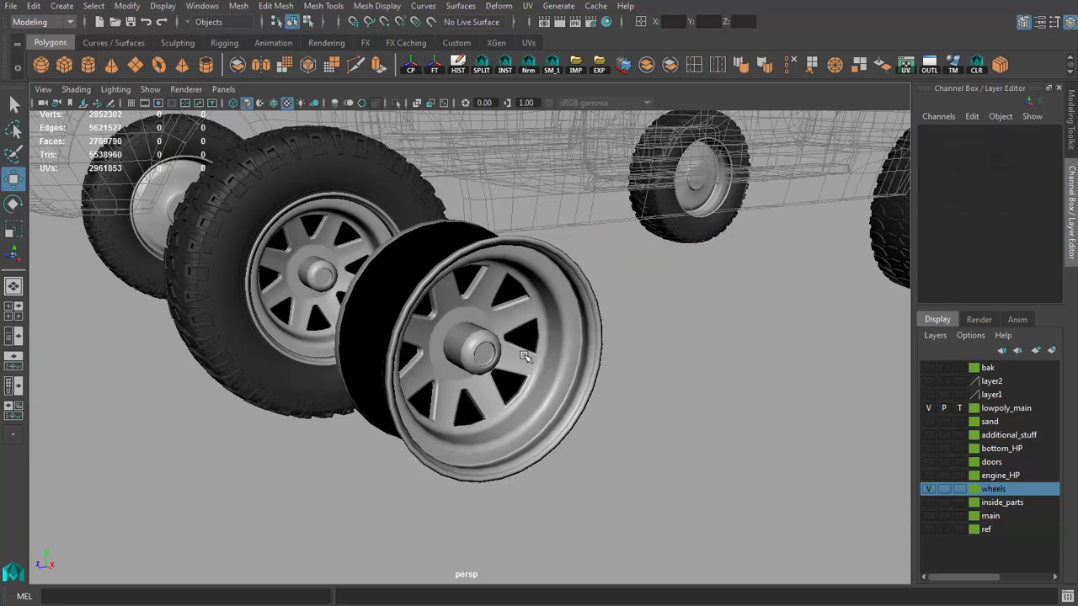
Step: Examine the rim copy's profile and select all its remaining pieces
left_click_drag(452, 229, 558, 267, "alt")
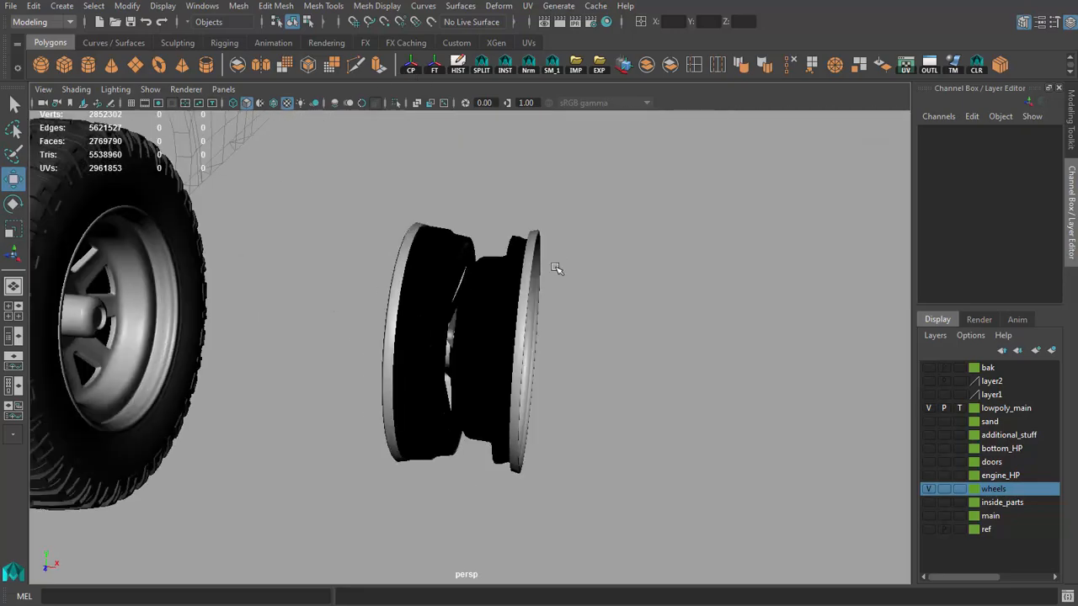
left_click_drag(404, 323, 534, 368)
left_click_drag(560, 231, 451, 192, "alt")
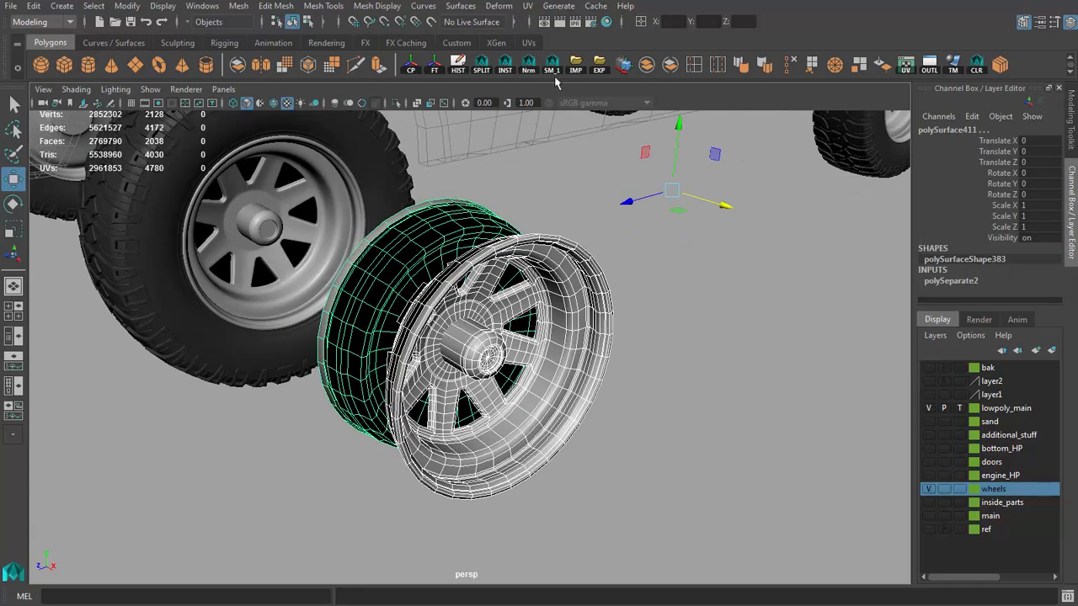
Step: Delete the surplus edge loops around the bevel of the rim's central hub piece
left_click(486, 357)
key("f")
left_click_drag(485, 357, 501, 343, "alt")
key("q")
key("F10")
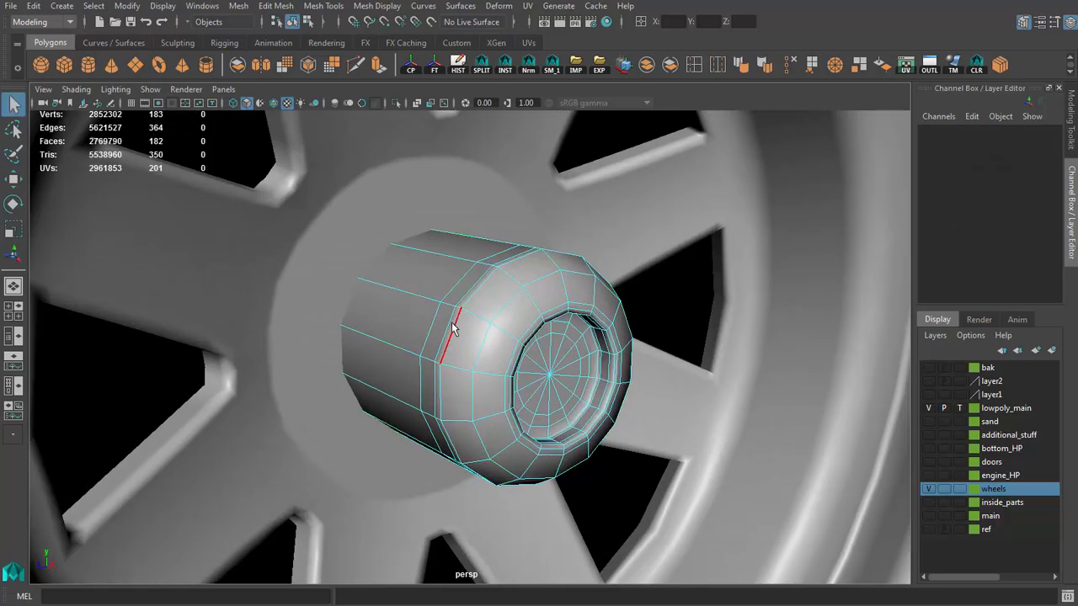
double_click(452, 326)
left_click(544, 297)
left_click_drag(543, 296, 501, 360, "alt")
key("Delete")
double_click(452, 337)
key("Delete")
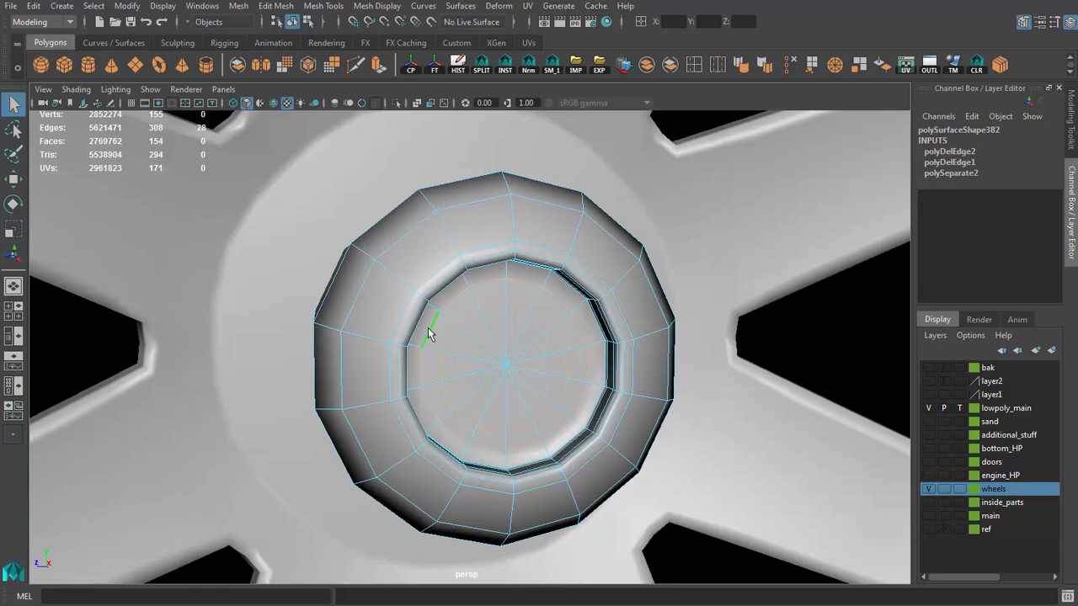
Step: Delete the edge loops that form the circular recess in the hub's front face, including their vertices
left_click_drag(428, 333, 354, 325, "alt")
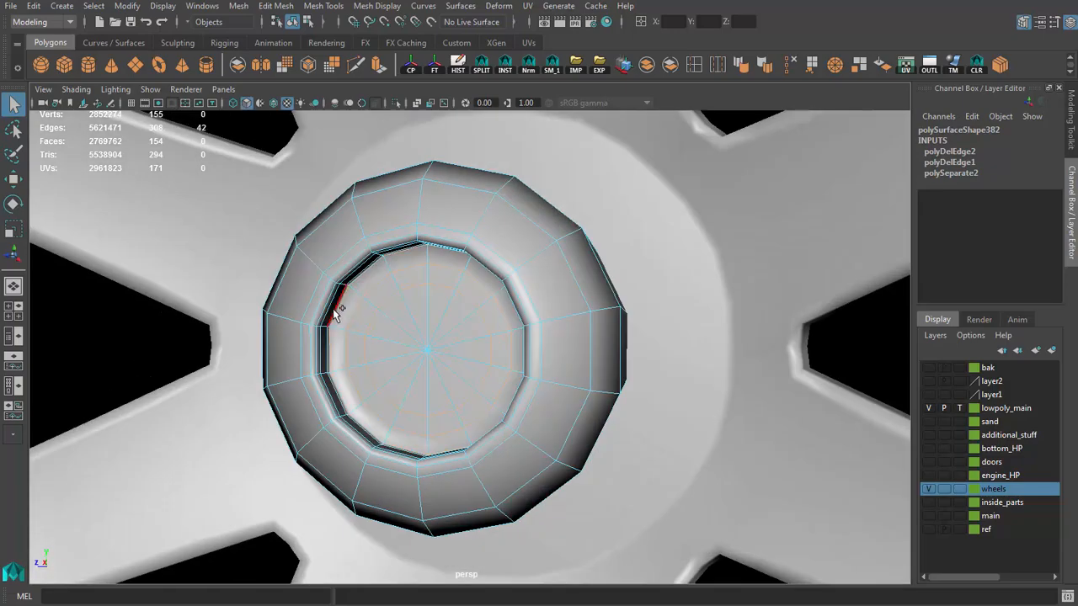
double_click(328, 313, "shift")
key("ctrl+Delete")
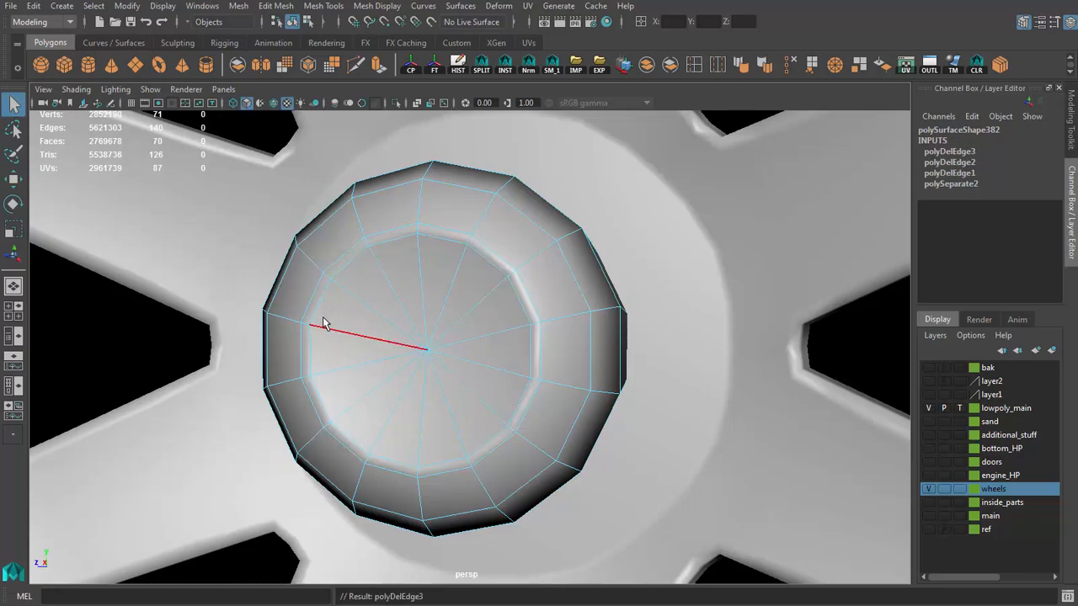
key("ctrl+z")
left_click_drag(337, 327, 329, 336, "alt")
scroll(329, 336, "up", 1)
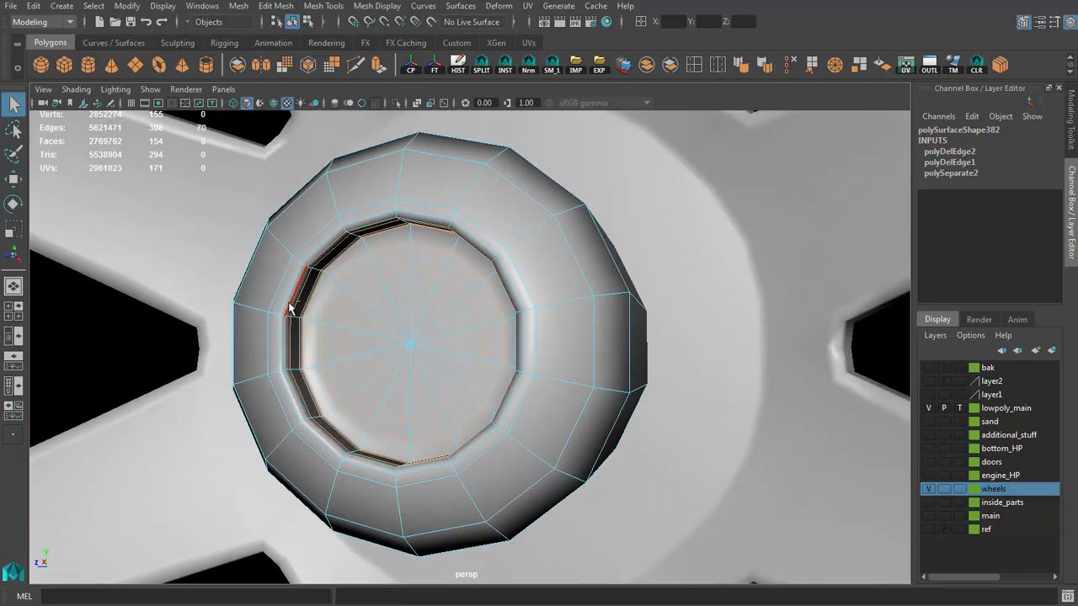
key("ctrl+Delete")
Step: Delete the inner edge loop on the hub's front face and shift the face's centre vertex along the hub's axis
key("ctrl+Delete")
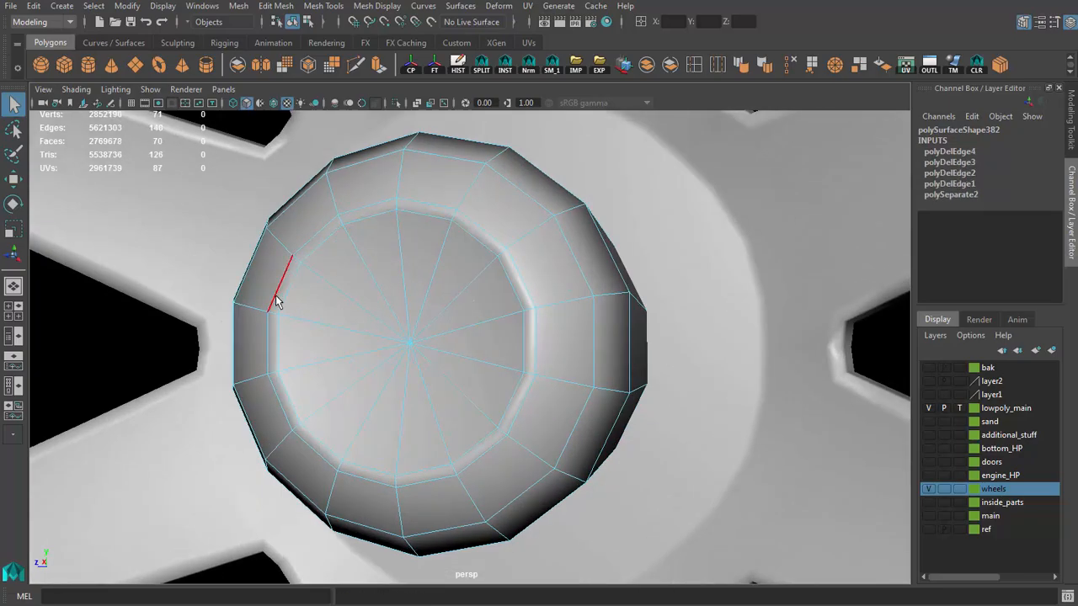
double_click(276, 295)
key("ctrl+Delete")
scroll(370, 353, "down", 3)
left_click_drag(330, 340, 654, 353, "alt")
scroll(510, 339, "up", 2)
key("w")
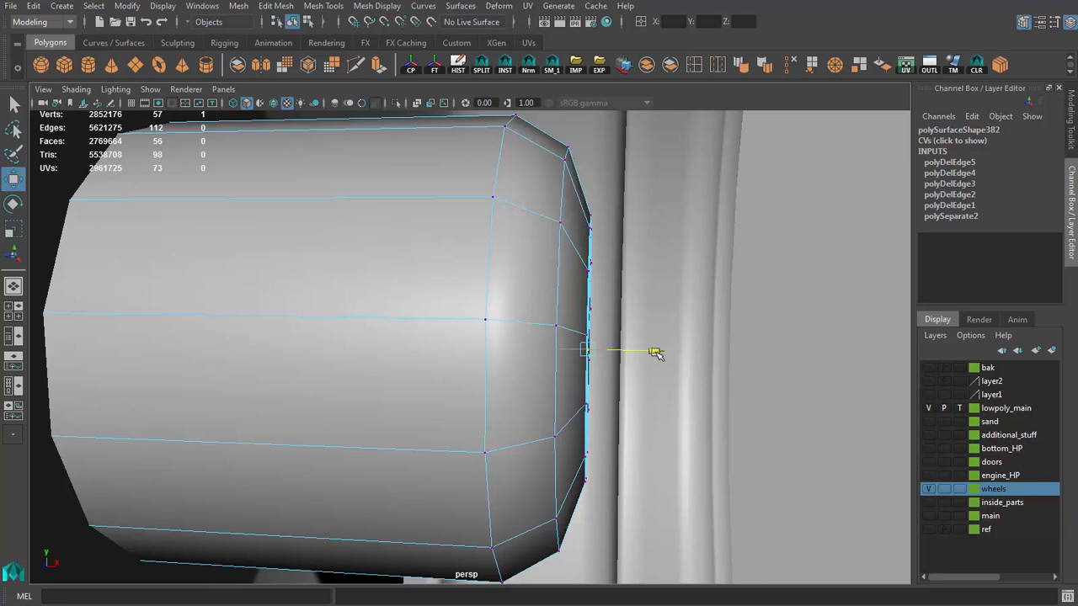
left_click_drag(635, 304, 498, 347, "alt")
key("q")
right_click_drag(499, 347, 495, 318)
scroll(493, 319, "down", 4)
left_click(460, 306)
scroll(448, 324, "down", 4)
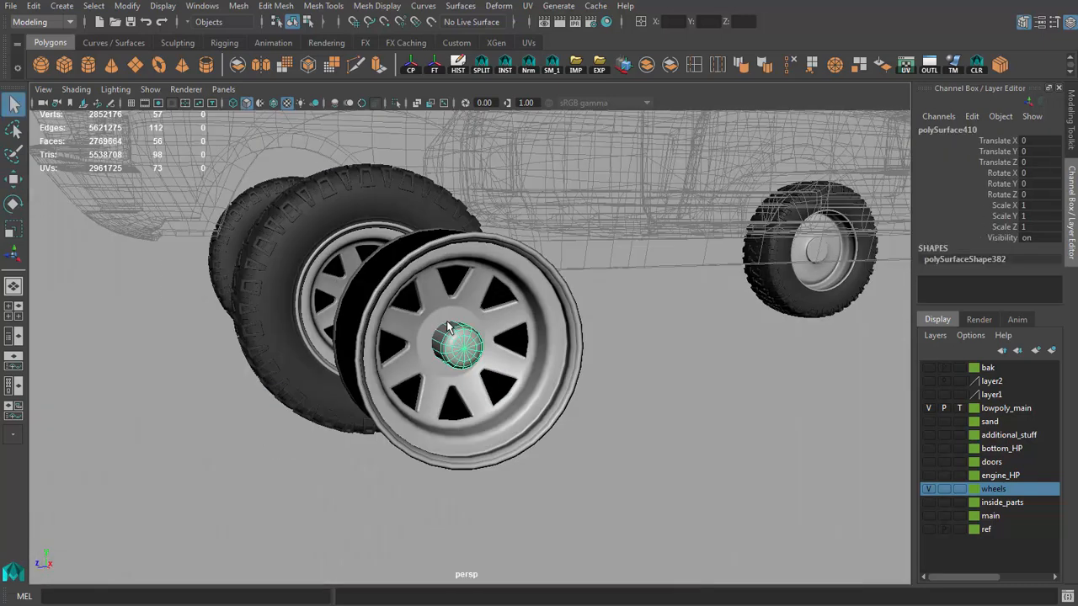
Step: Delete the surplus edge loops circling the outer ends of the spoke openings on the spoked rim piece
left_click_drag(448, 324, 554, 337, "alt")
key("4")
scroll(460, 379, "up", 3)
key("5")
left_click_drag(460, 379, 495, 376, "alt")
left_click(414, 385)
scroll(414, 383, "up", 3)
mouse_move(414, 383)
left_mouse_down("alt")
mouse_move(419, 369)
mouse_move(530, 375)
mouse_move(434, 363)
left_mouse_up("alt")
scroll(620, 329, "up", 2)
left_click_drag(621, 329, 552, 328, "alt")
key("F11")
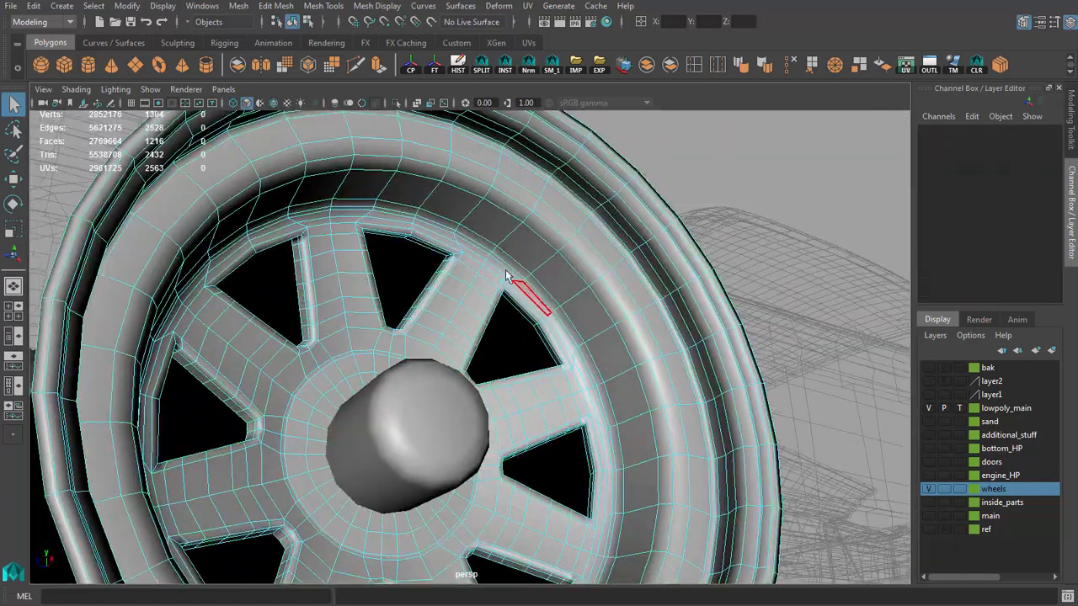
left_click_drag(511, 276, 444, 329, "alt")
scroll(512, 354, "up", 4)
left_click(792, 66)
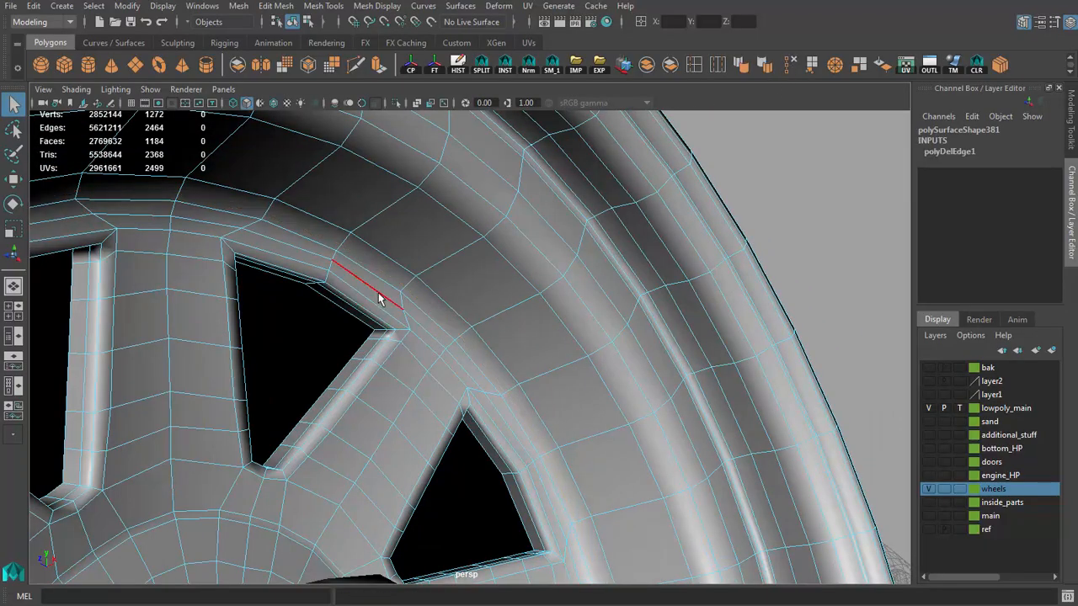
key("Delete")
Step: Delete the surplus edge loops between the rim's dish and its outer lip, including their vertices
left_click_drag(488, 284, 478, 239, "alt")
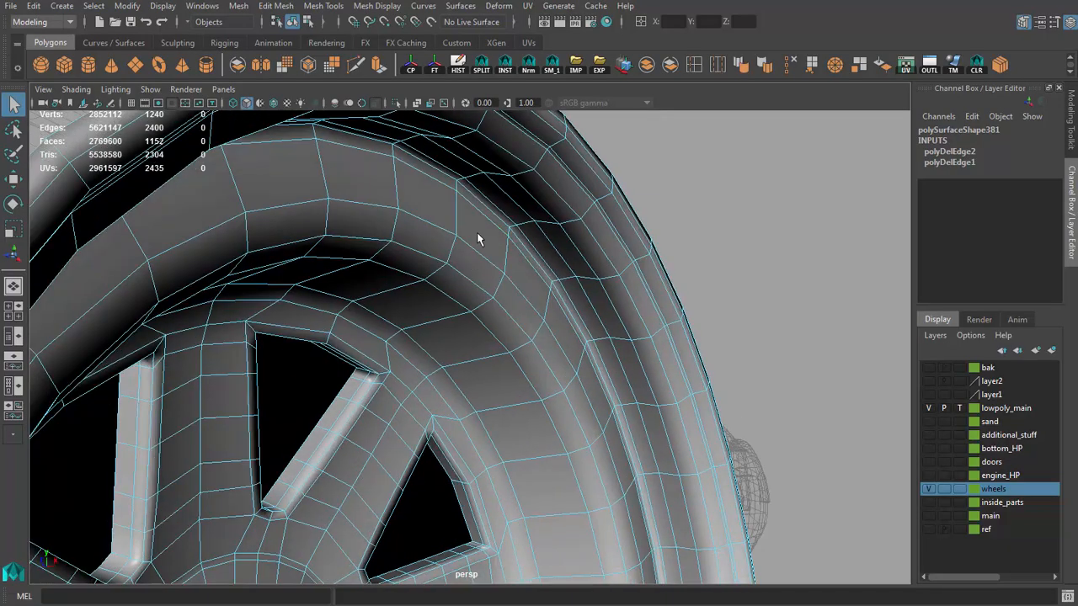
key("ctrl+Delete")
double_click(488, 203)
key("ctrl+Delete")
double_click(510, 206)
key("ctrl+Delete")
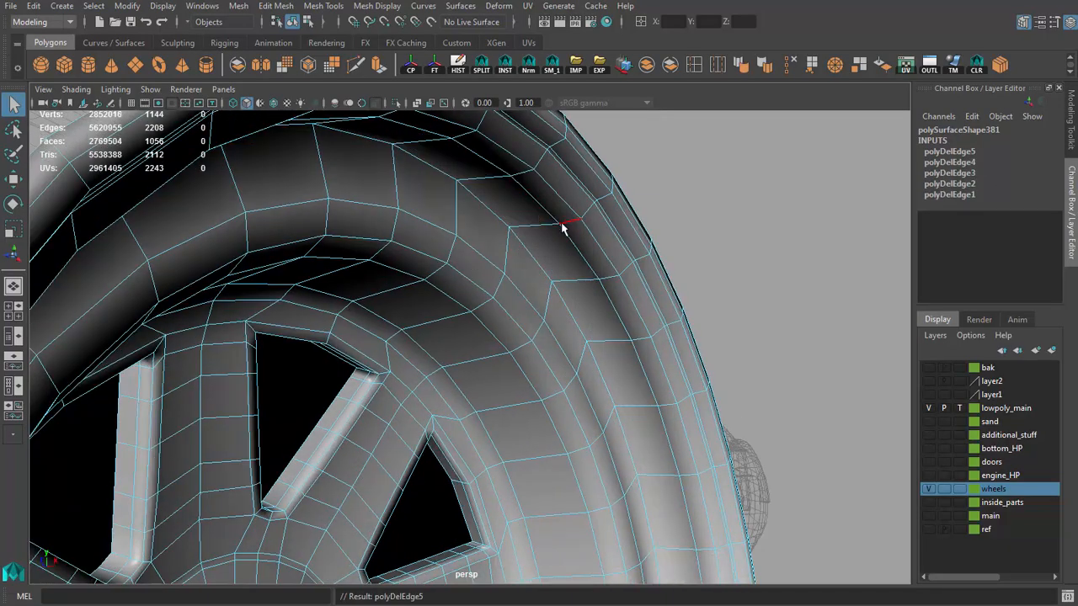
double_click(558, 212)
key("ctrl+Delete")
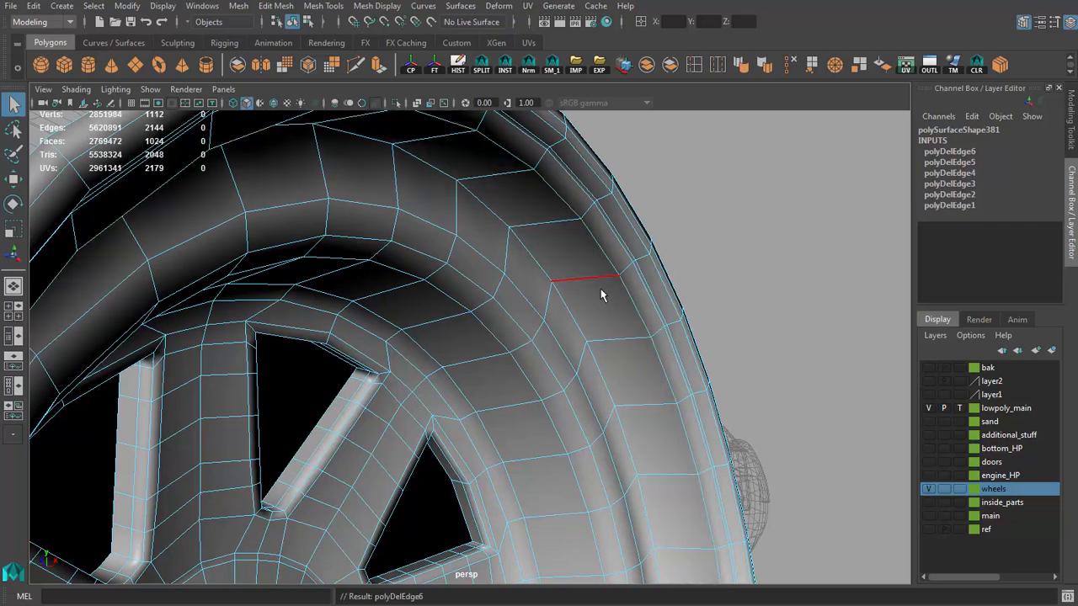
Step: Delete the redundant edge loops on the front of the rim's outer lip
left_click_drag(598, 294, 456, 349, "alt")
key("ctrl+z")
right_click_drag(463, 344, 518, 358, "alt")
mouse_move(518, 358)
left_mouse_down("alt")
mouse_move(476, 361)
mouse_move(515, 359)
left_mouse_up("alt")
key("ctrl+Delete")
double_click(478, 360)
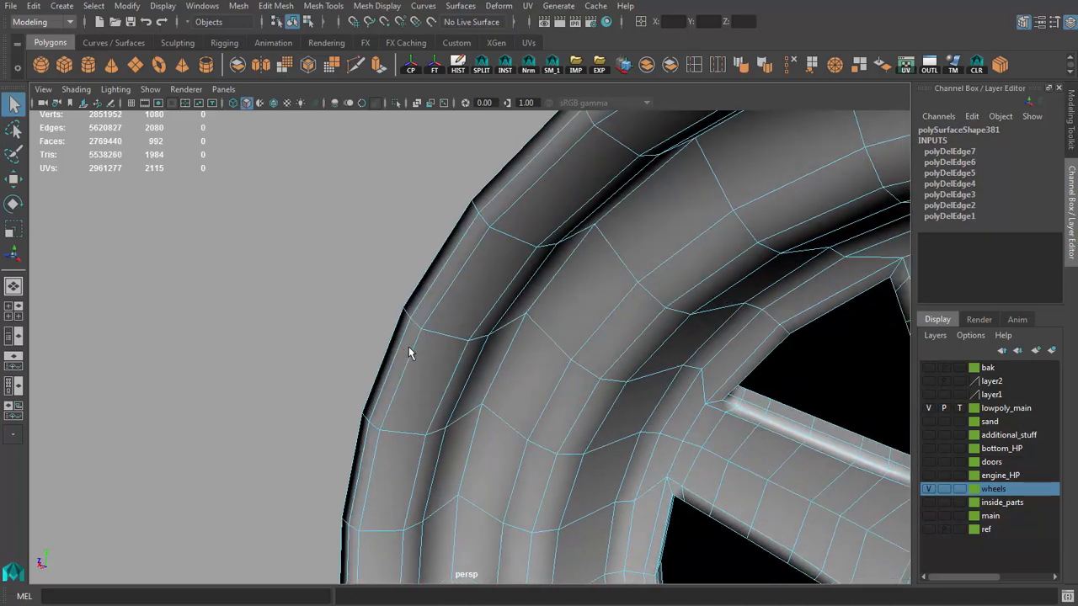
double_click(408, 350)
key("ctrl+Delete")
Step: Scale the edge loop on the back of the rim's outer lip and delete the surplus loop beside the lip
right_click_drag(412, 357, 358, 357, "alt")
left_click_drag(358, 357, 503, 344, "alt")
left_click(397, 345)
double_click(398, 346)
left_click_drag(398, 345, 526, 376, "alt")
key("r")
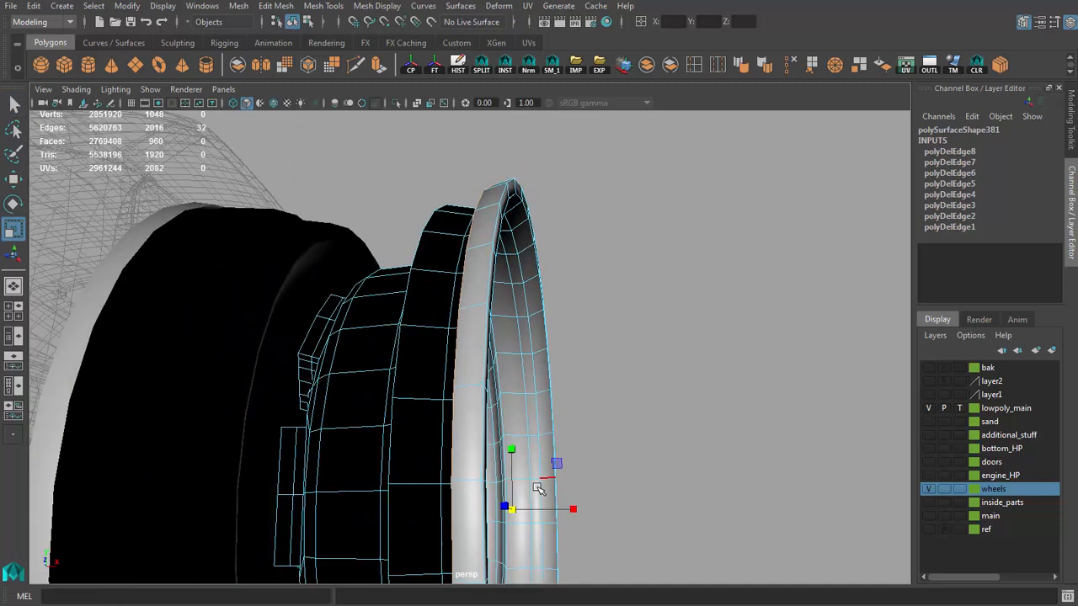
left_click_drag(483, 414, 421, 425, "alt")
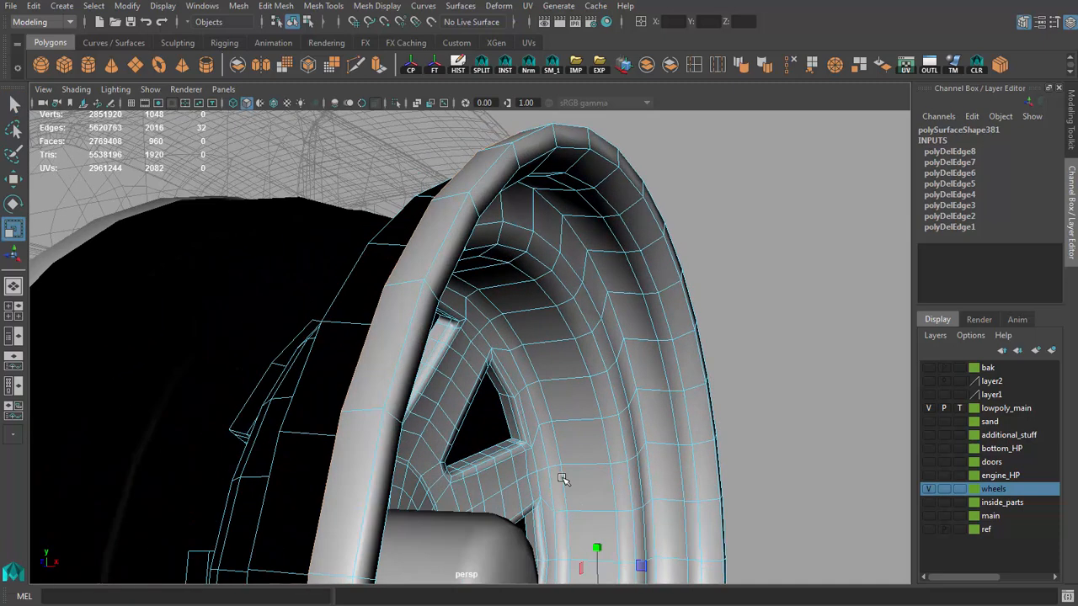
left_click_drag(565, 479, 353, 416, "alt")
key("ctrl+Delete")
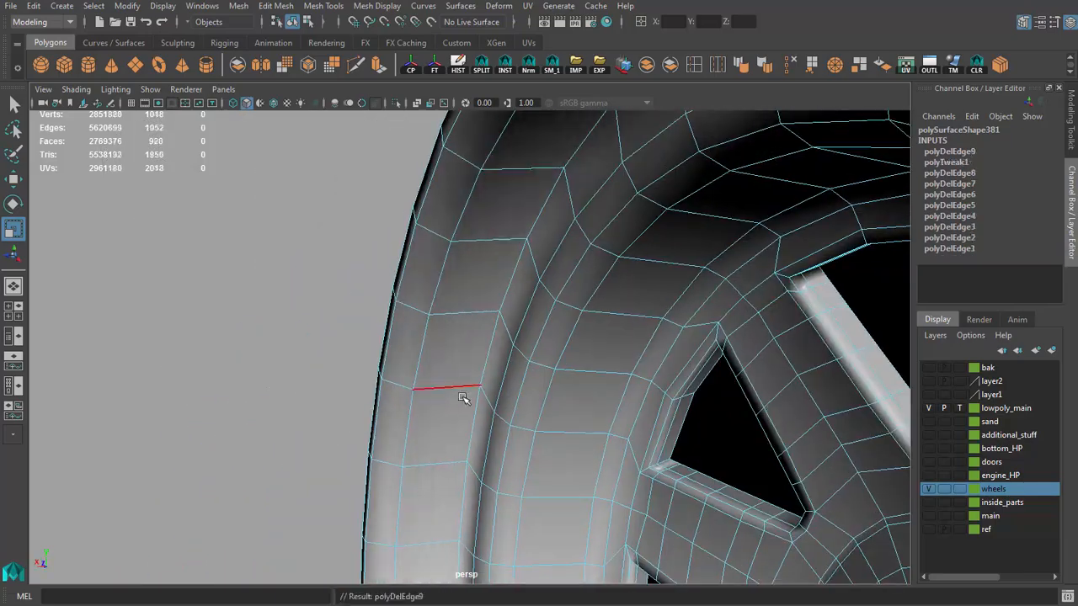
Step: Delete another surplus edge loop around the stepped section of the rim's dish
left_click_drag(466, 399, 390, 354, "alt")
scroll(440, 340, "down", 4)
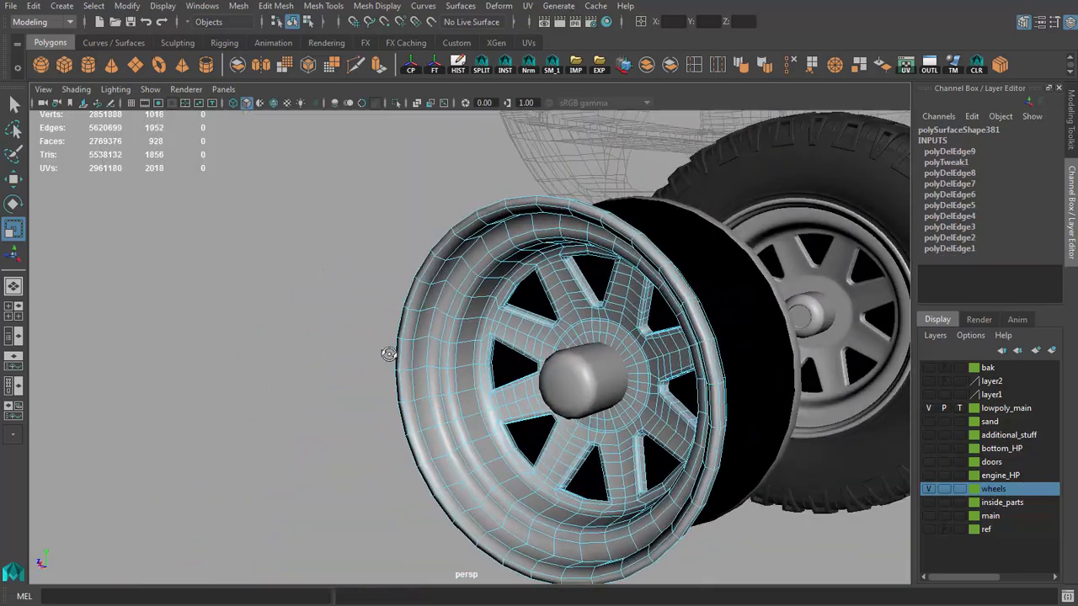
scroll(474, 385, "up", 6)
left_click_drag(474, 385, 467, 443, "alt")
double_click(471, 441)
key("ctrl+Delete")
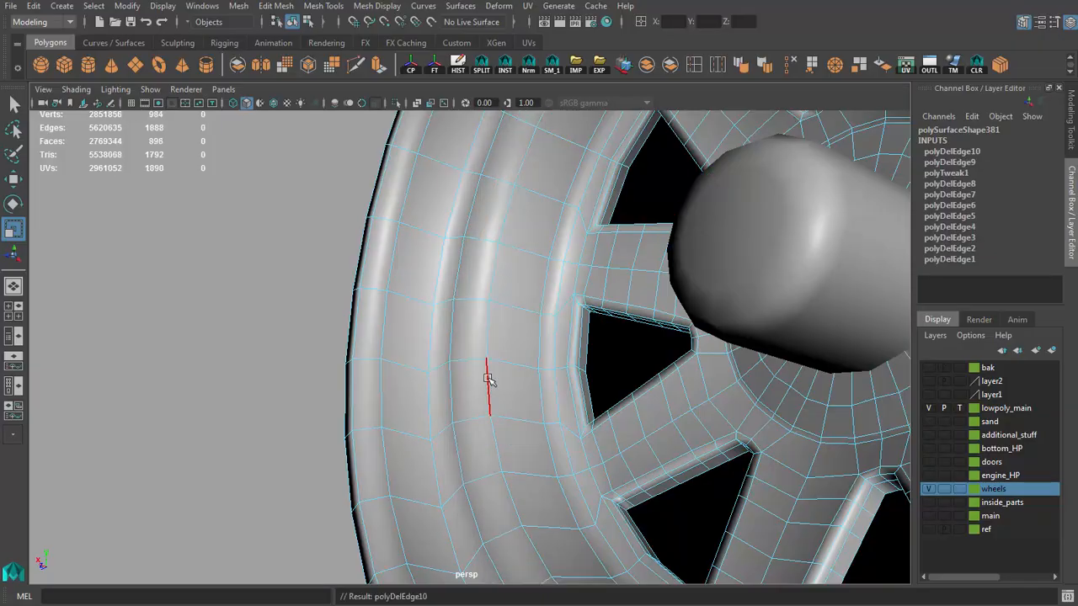
Step: Shift the edge loop at the dish's step along the wheel axis and adjust its scale
double_click(488, 379)
scroll(513, 426, "down", 3)
left_click_drag(488, 379, 577, 350, "alt")
scroll(577, 350, "up", 2)
key("w")
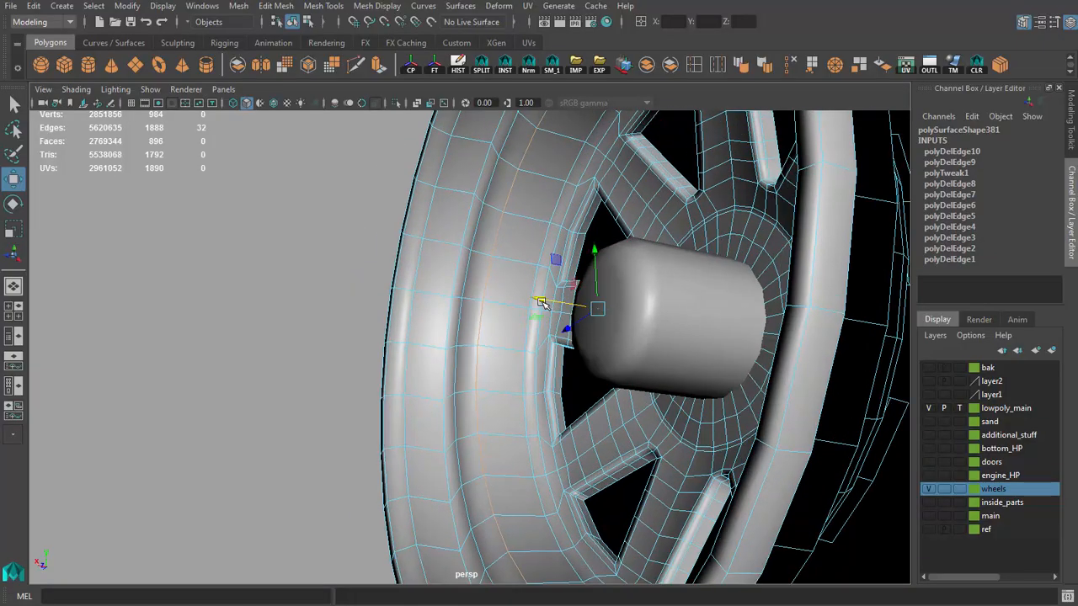
left_click_drag(457, 371, 522, 407, "alt")
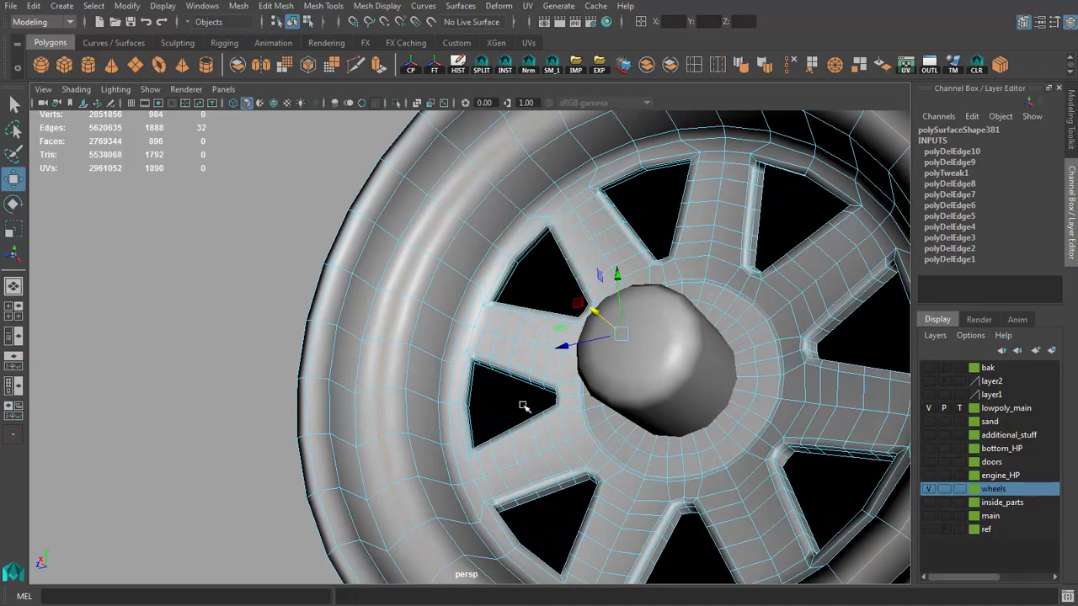
scroll(615, 337, "down", 2)
left_click_drag(616, 336, 404, 396, "alt")
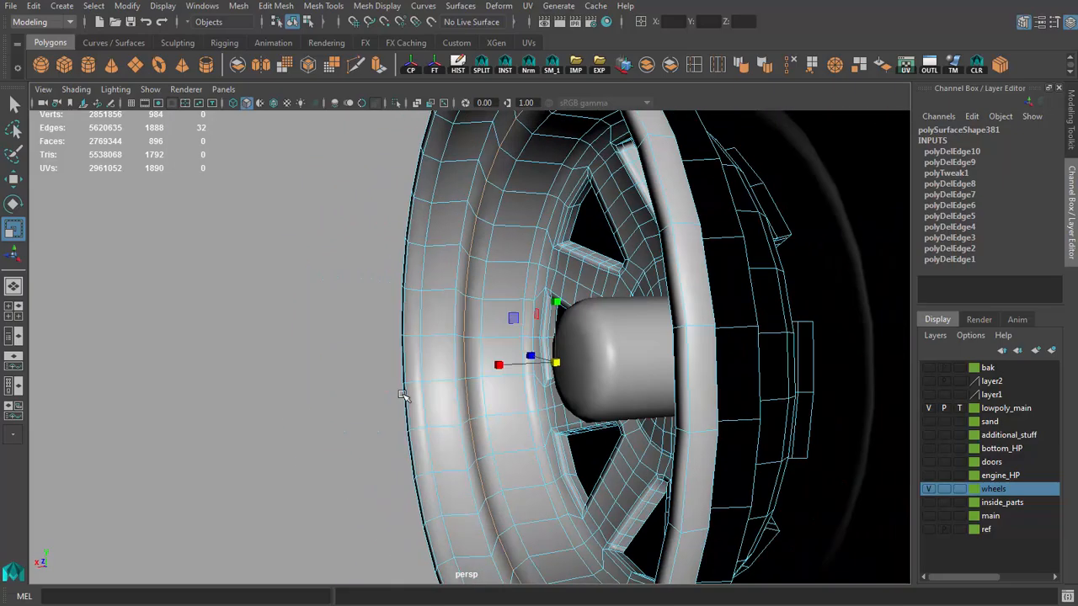
middle_click_drag(404, 396, 379, 279, "alt")
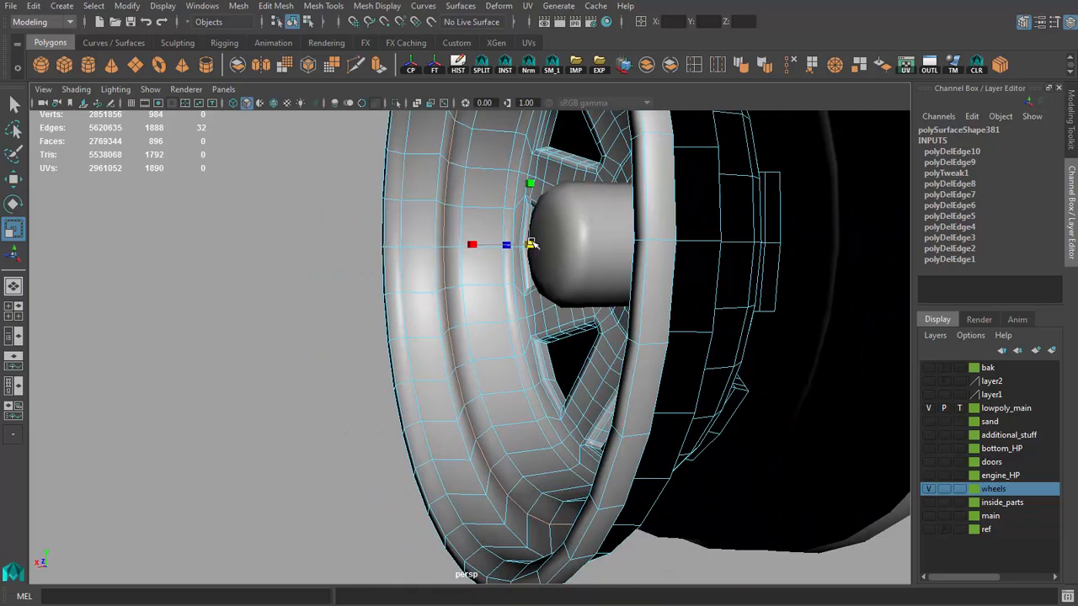
scroll(542, 362, "up", 4)
mouse_move(543, 362)
left_mouse_down("alt")
mouse_move(647, 457)
mouse_move(537, 362)
left_mouse_up("alt")
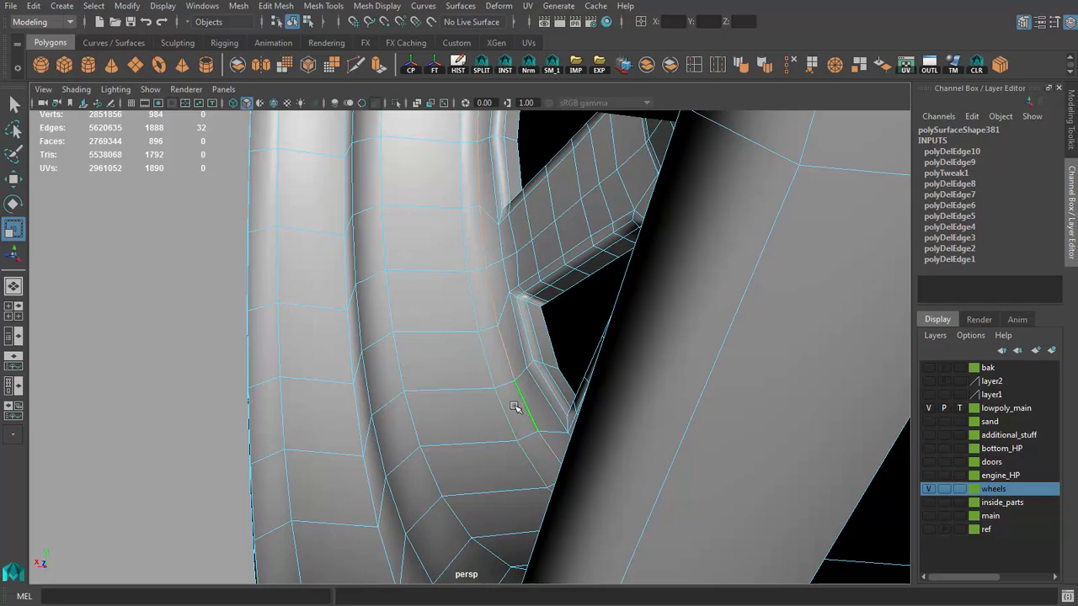
Step: Try to scale the edge loop where the dish meets the spoked face
left_click_drag(515, 407, 593, 426, "alt")
scroll(551, 402, "down", 4)
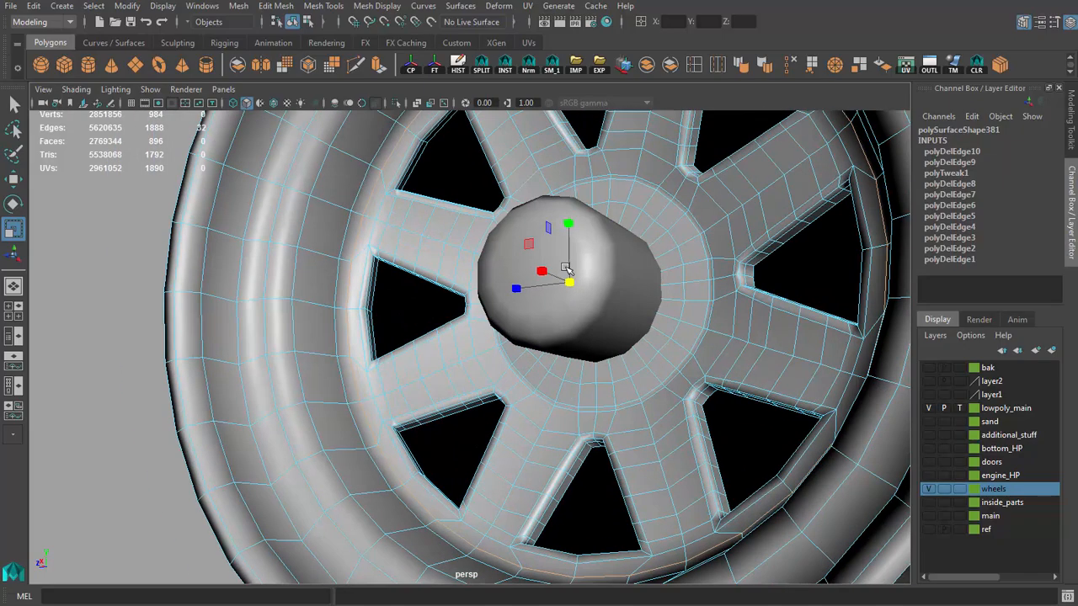
left_click_drag(569, 284, 573, 287)
key("ctrl+z")
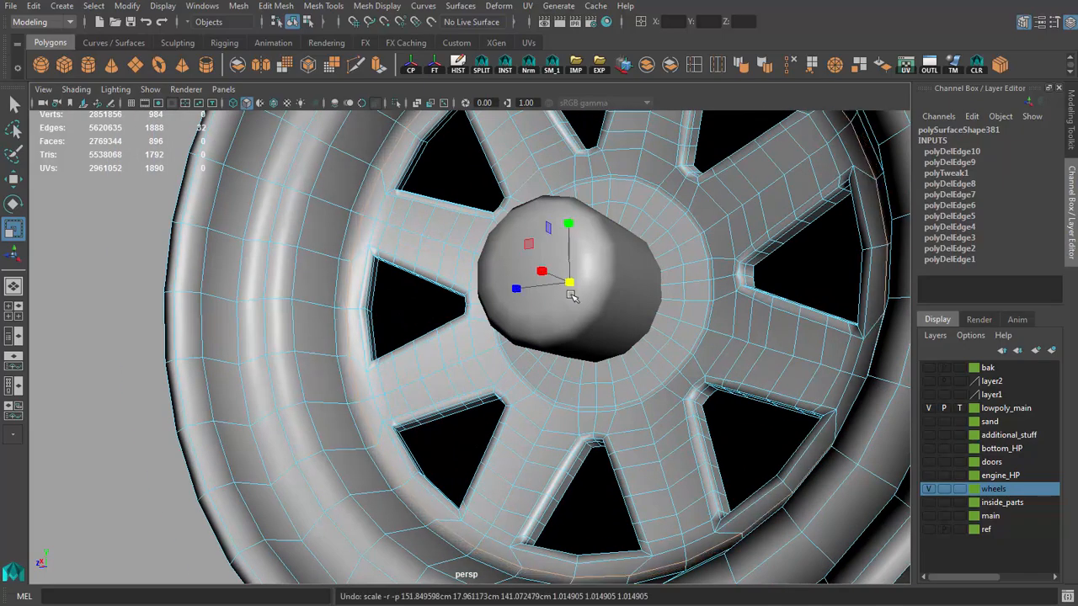
key("g")
left_click_drag(505, 389, 498, 344, "alt")
key("ctrl+z")
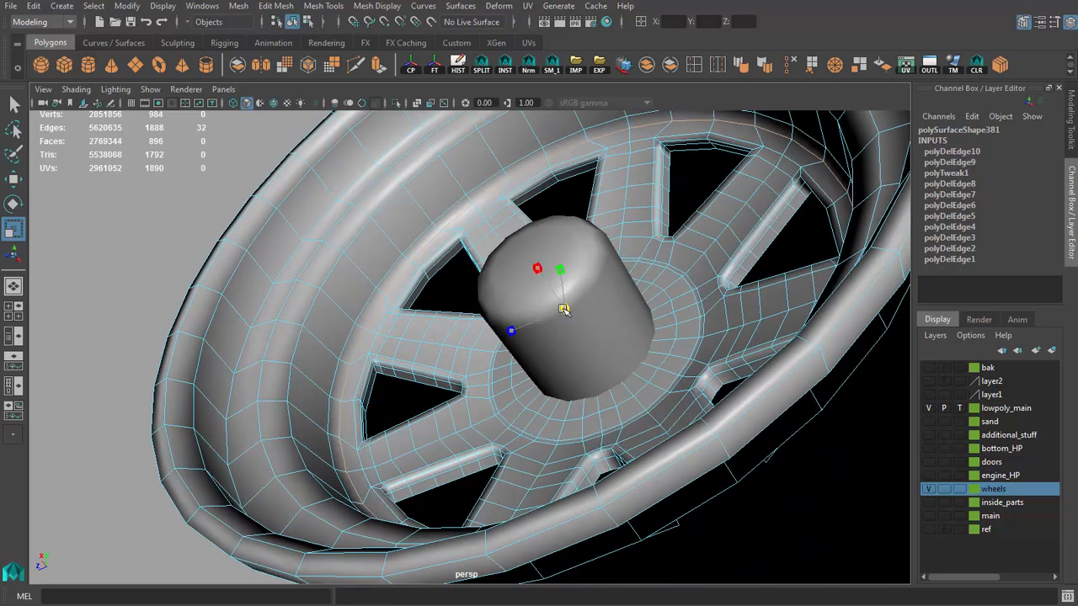
left_click_drag(433, 348, 453, 384, "alt")
right_click_drag(453, 384, 378, 339, "alt")
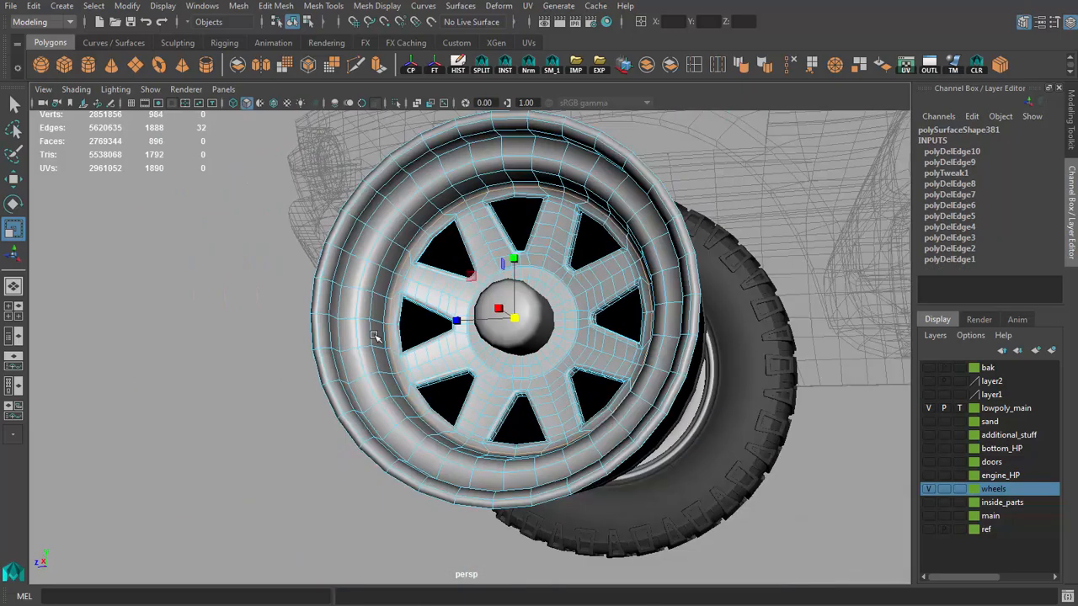
left_click_drag(378, 339, 436, 361, "alt")
Step: Extract the face loops of the rim's dish, lip and outer barrel from the spokes as a separate object and centre the pivot
key("q")
right_click_drag(572, 388, 603, 364)
left_click_drag(510, 367, 544, 404, "alt")
right_click_drag(544, 404, 604, 337, "alt")
right_click_drag(614, 237, 612, 274)
left_click(628, 282)
double_click(653, 291, "shift")
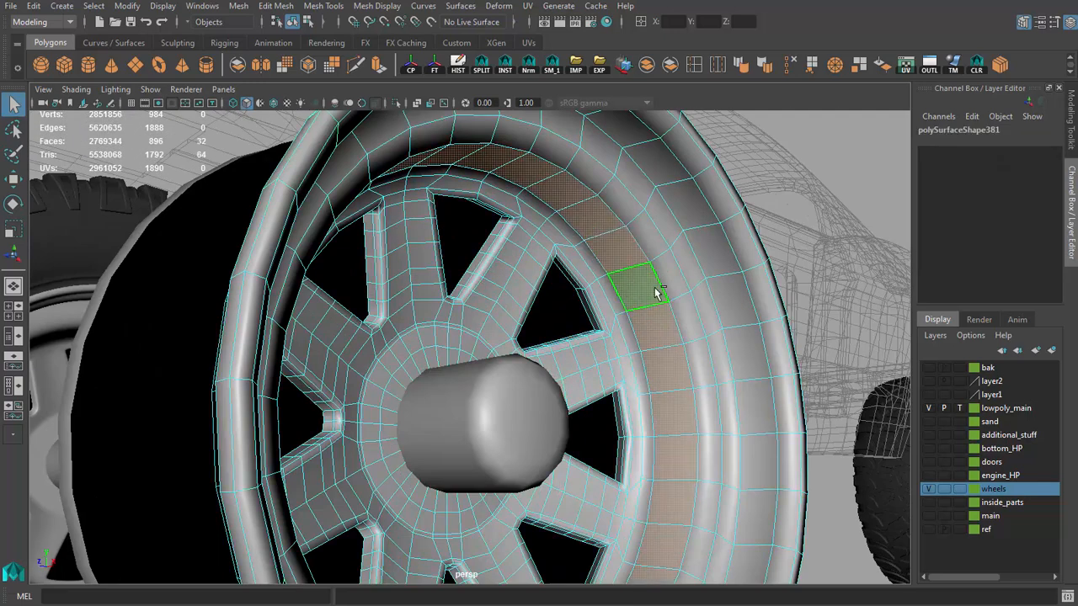
double_click(682, 289, "shift")
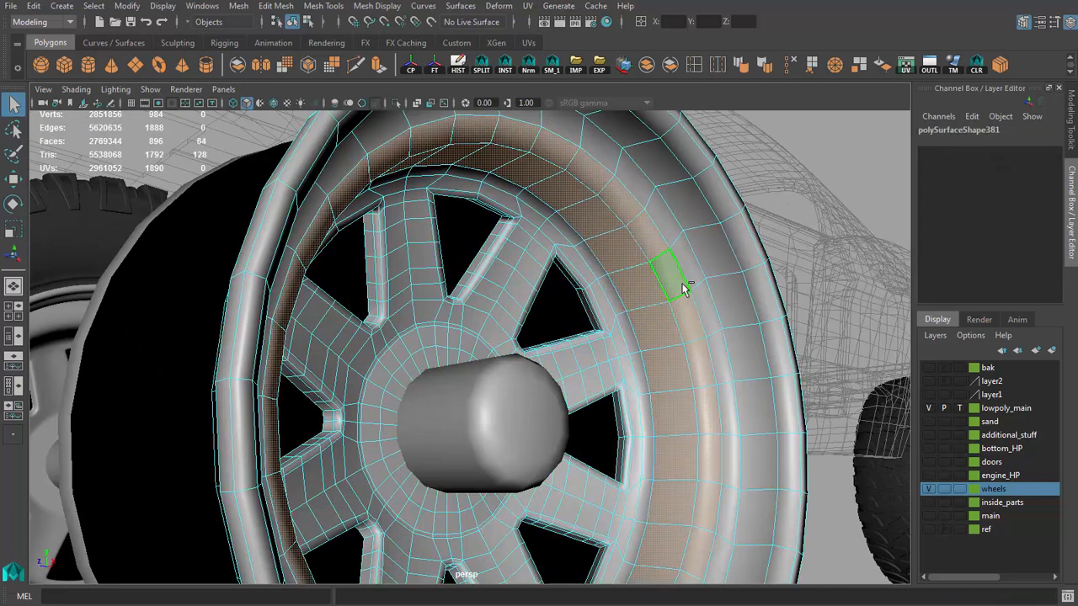
double_click(709, 303, "shift")
double_click(731, 292, "shift")
double_click(762, 290, "shift")
left_click_drag(794, 309, 621, 330, "alt")
middle_click_drag(621, 330, 560, 384, "alt")
double_click(686, 339, "shift")
left_click_drag(686, 339, 637, 379, "alt")
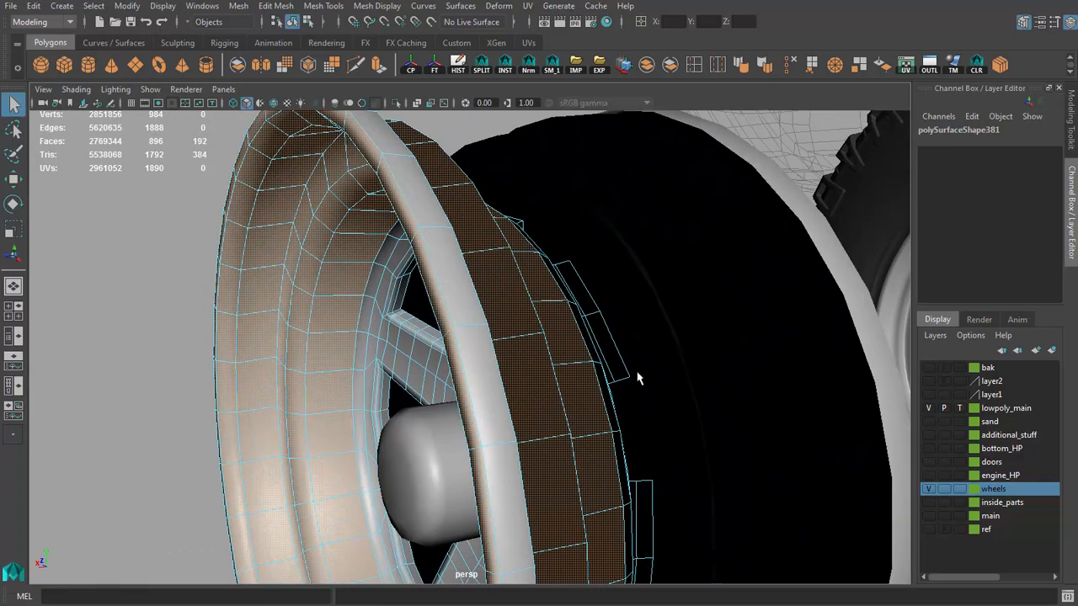
double_click(465, 343, "shift")
left_click(858, 65)
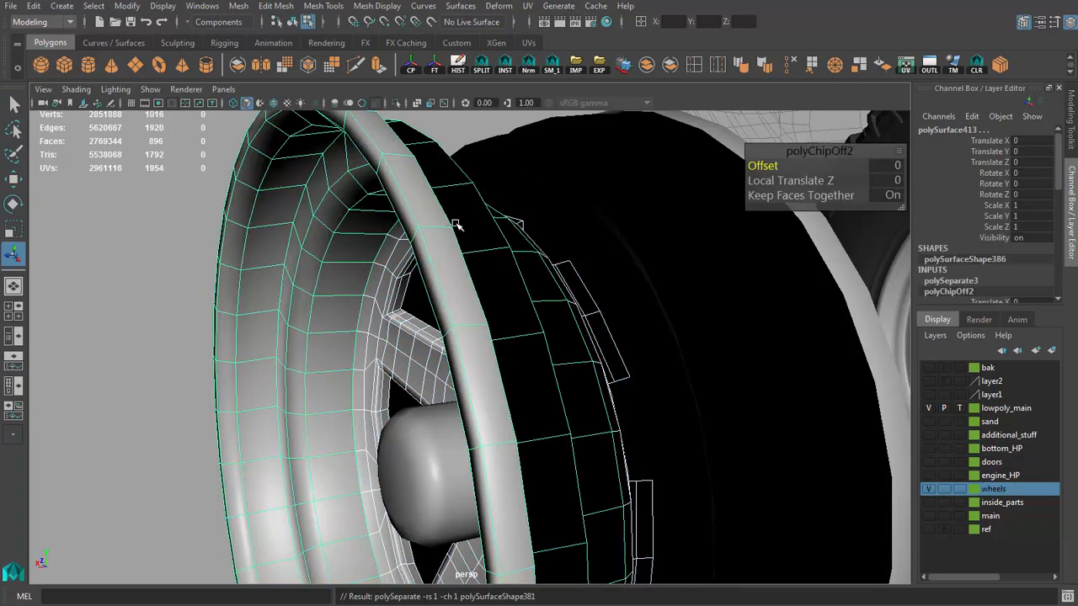
left_click(410, 66)
Step: Delete the surplus edge loops in and around the central circle on the rim piece with the closed disc
left_click_drag(516, 314, 715, 295, "alt")
left_click(365, 276)
mouse_move(503, 291)
left_mouse_down("alt")
mouse_move(370, 279)
mouse_move(513, 308)
left_mouse_up("alt")
scroll(513, 308, "up", 5)
key("F10")
double_click(507, 351)
left_click(517, 342, "shift")
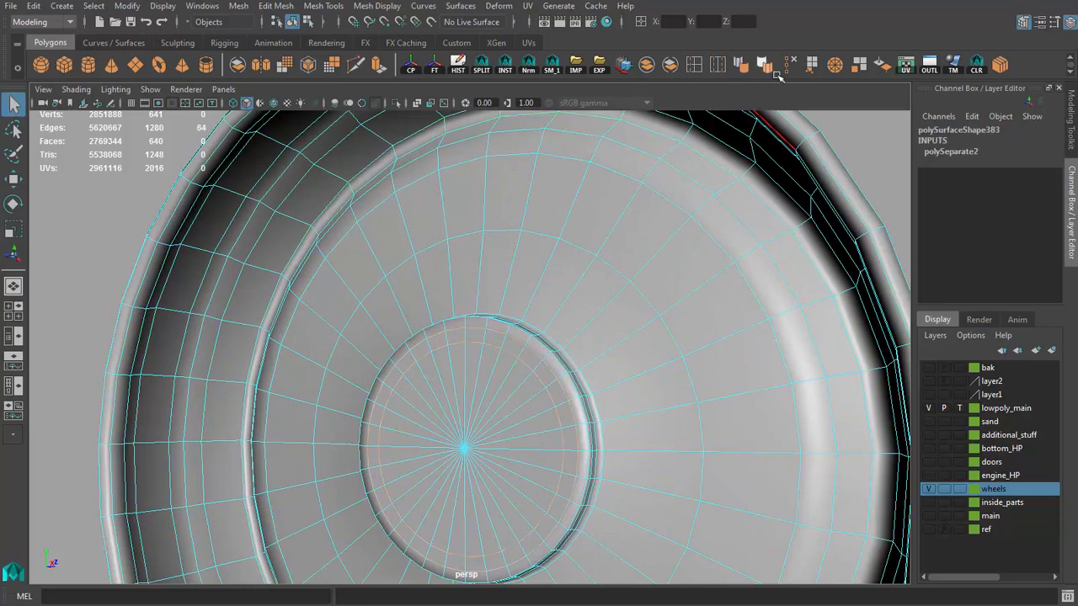
key("Delete")
left_click_drag(539, 362, 566, 397, "alt")
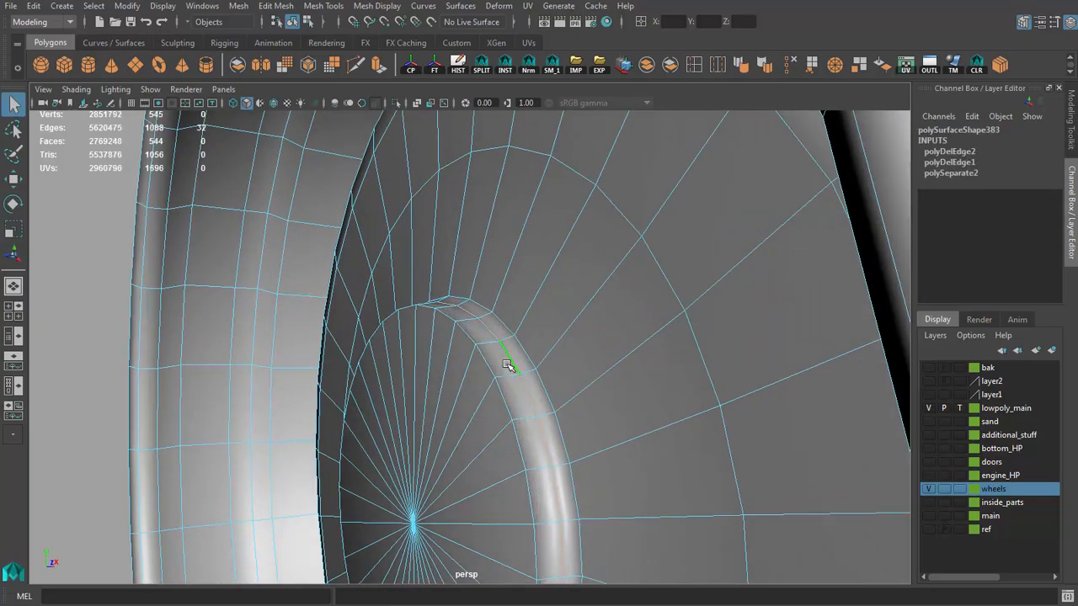
key("Delete")
Step: Delete the surplus edge loops on the closed disc and along the surrounding barrel wall and lip
scroll(528, 357, "down", 5)
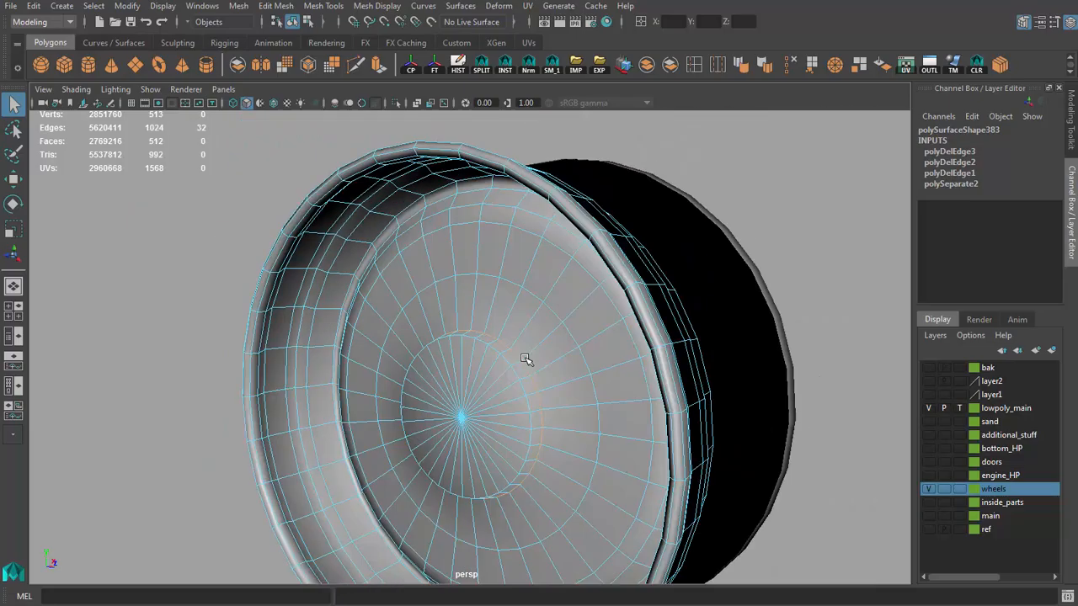
left_click_drag(527, 361, 416, 262, "alt")
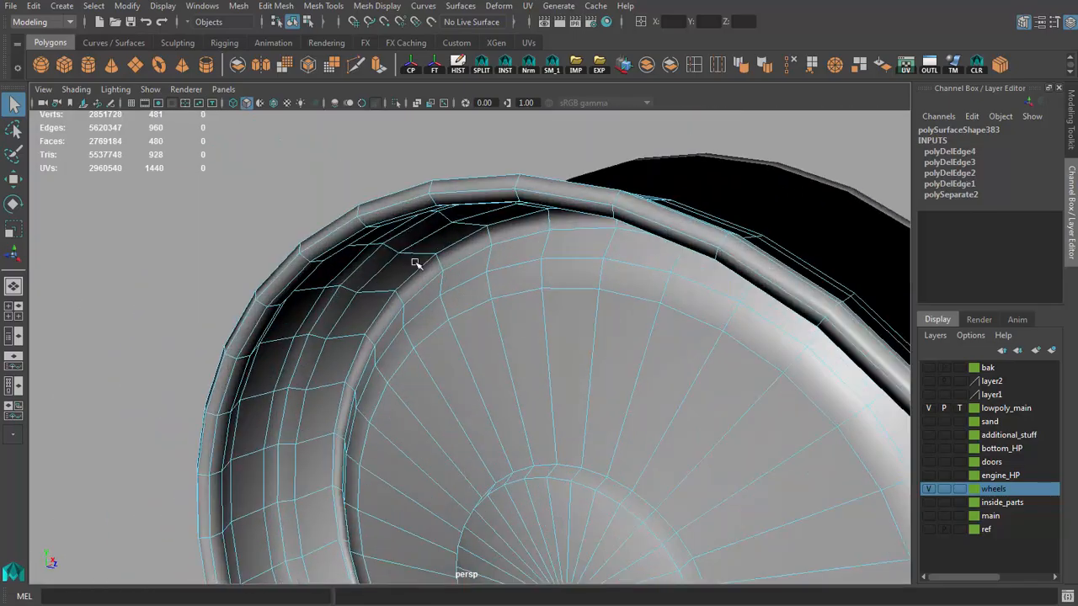
scroll(408, 268, "up", 3)
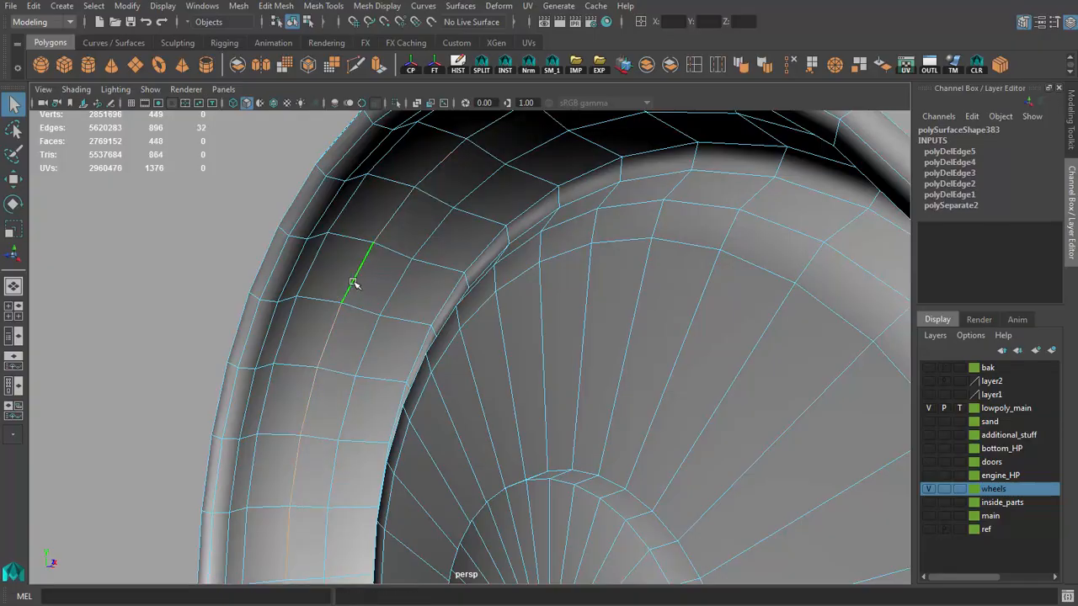
key("Delete")
left_click_drag(316, 278, 418, 288, "alt")
double_click(245, 293)
key("ctrl+Delete")
left_click_drag(274, 295, 381, 341, "alt")
double_click(412, 278)
key("ctrl+Delete")
scroll(364, 288, "down", 3)
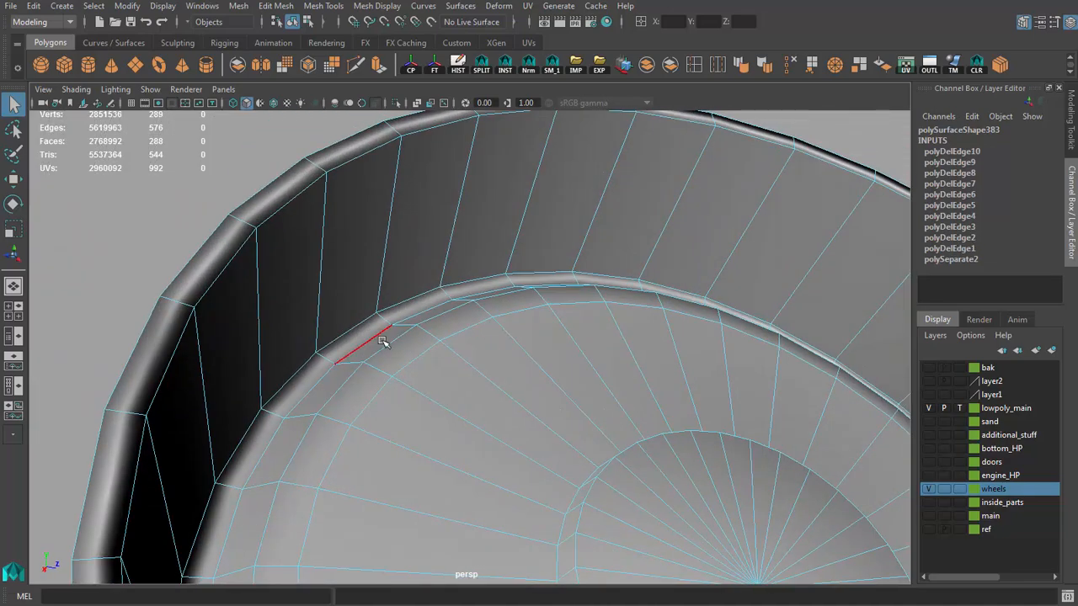
Step: Delete the extra edge loops along the bevelled border between the closed disc and the barrel wall
key("ctrl+Delete")
left_click_drag(337, 380, 399, 327, "alt")
key("ctrl+z")
left_click_drag(517, 286, 508, 294, "alt")
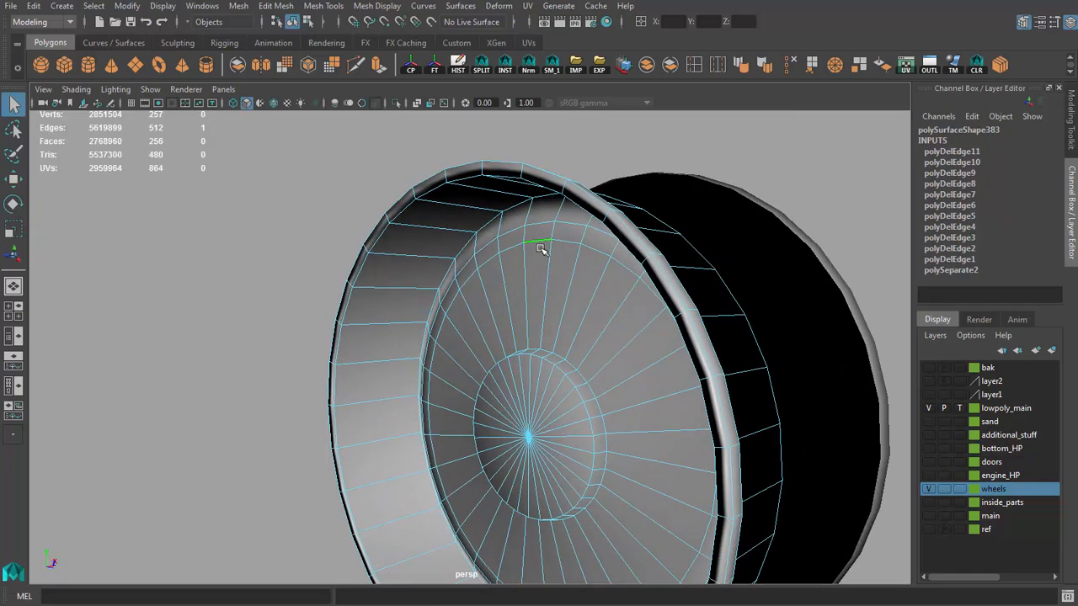
key("ctrl+z")
key("g")
right_click_drag(522, 296, 566, 336, "alt")
left_click_drag(566, 337, 553, 347, "alt")
Step: Delete the surplus edge loop on the closed disc and merge the first pair of vertices on the central circle's border
left_click_drag(559, 281, 591, 290, "alt")
right_click_drag(580, 295, 597, 322, "alt")
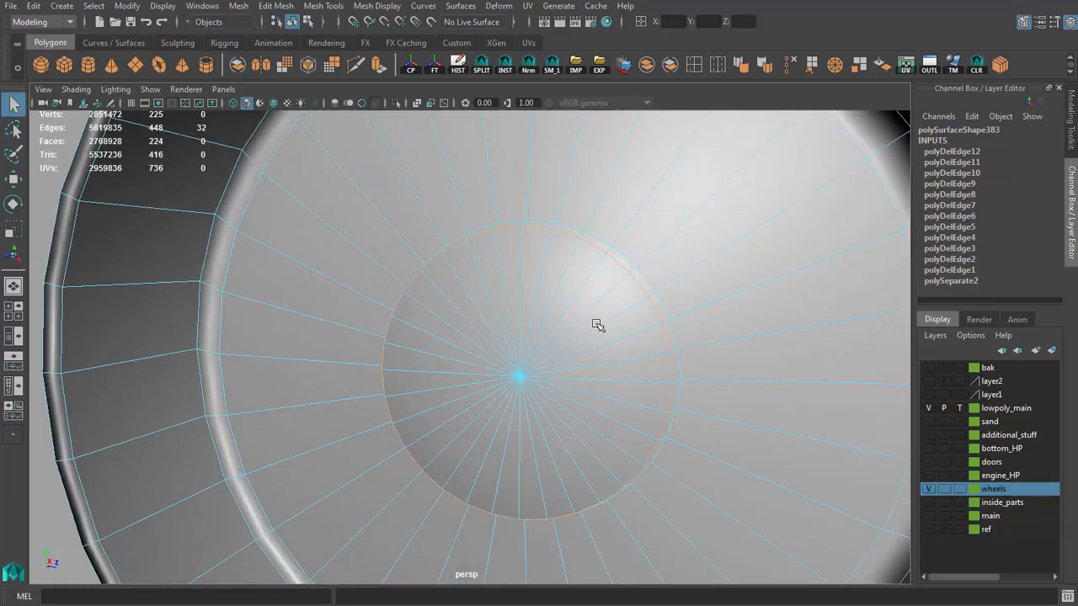
left_click_drag(597, 323, 566, 362, "alt")
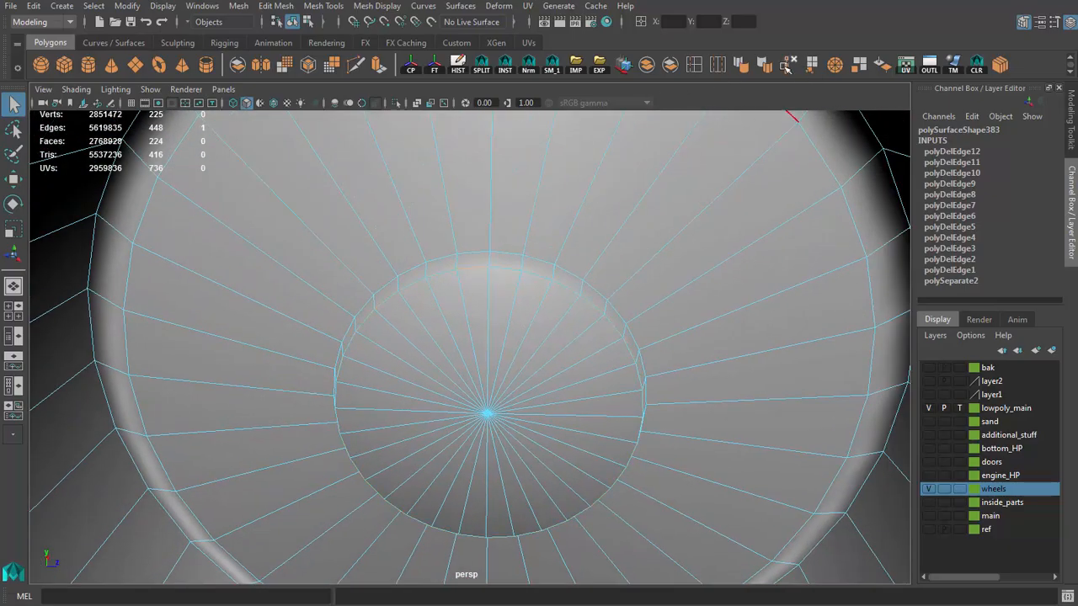
left_click_drag(586, 247, 571, 224, "alt")
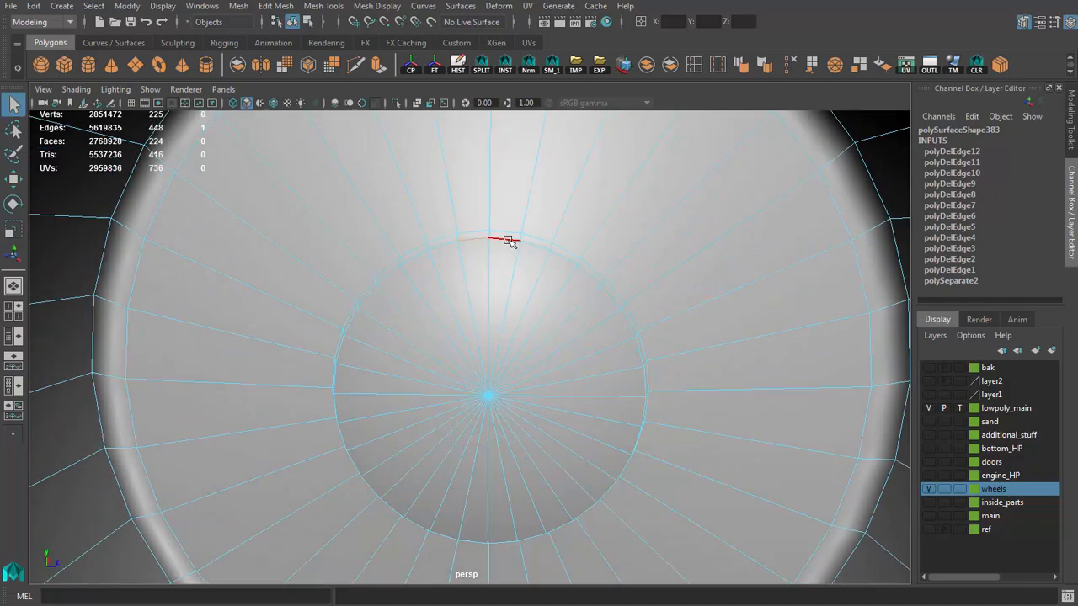
left_click_drag(508, 240, 544, 277, "alt")
left_click(834, 66)
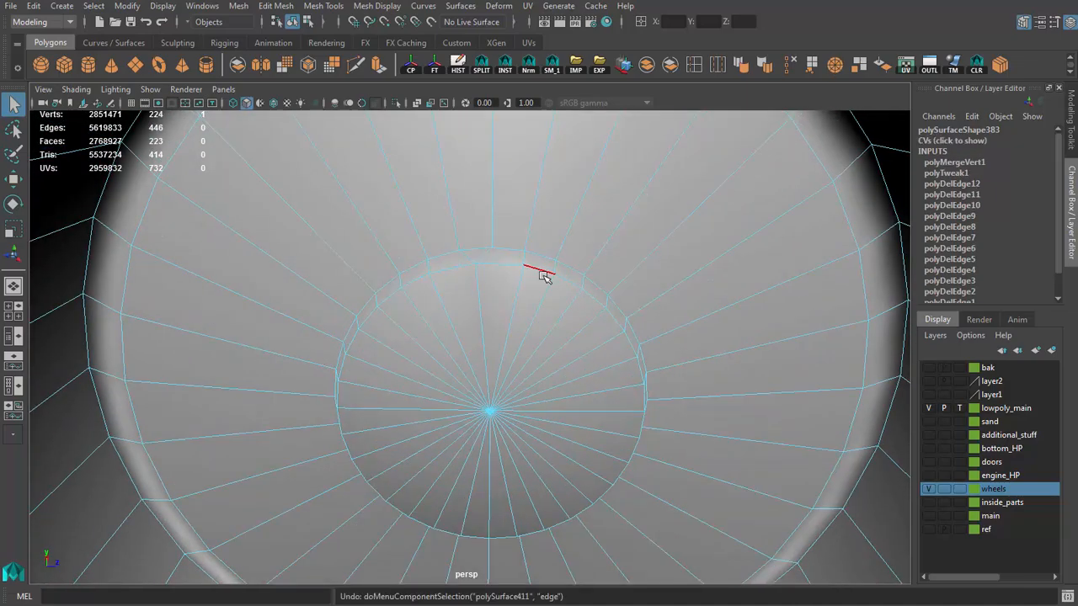
key("ctrl+z")
key("g")
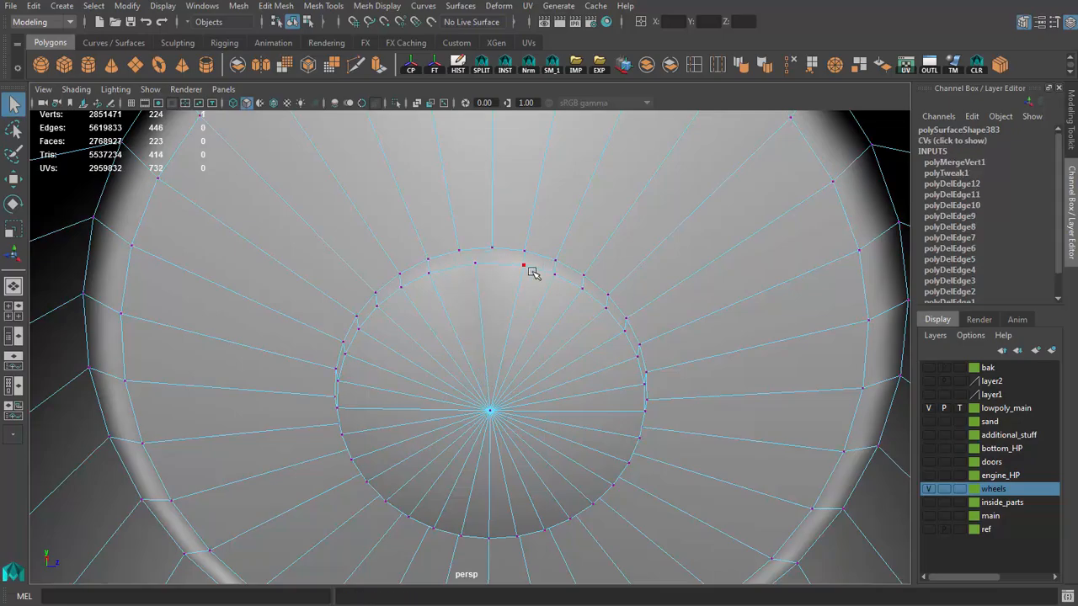
Step: Merge further neighbouring vertex pairs along the upper right arc of the central circle's border
left_click(541, 274)
key("g")
left_click_drag(568, 294, 564, 312, "alt")
left_click(573, 298)
key("g")
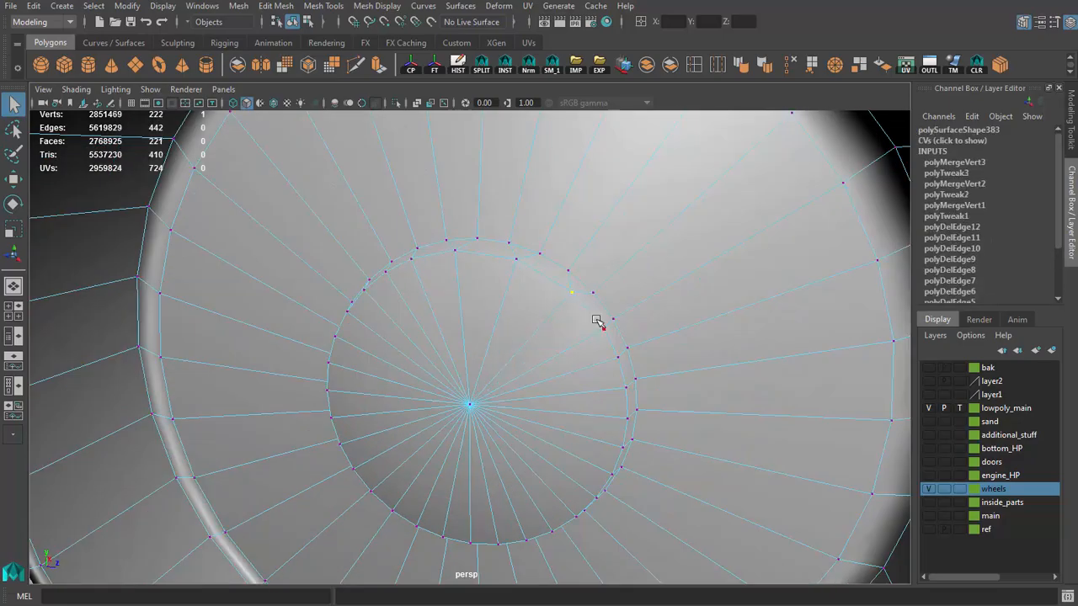
left_click(615, 352)
right_click(602, 356)
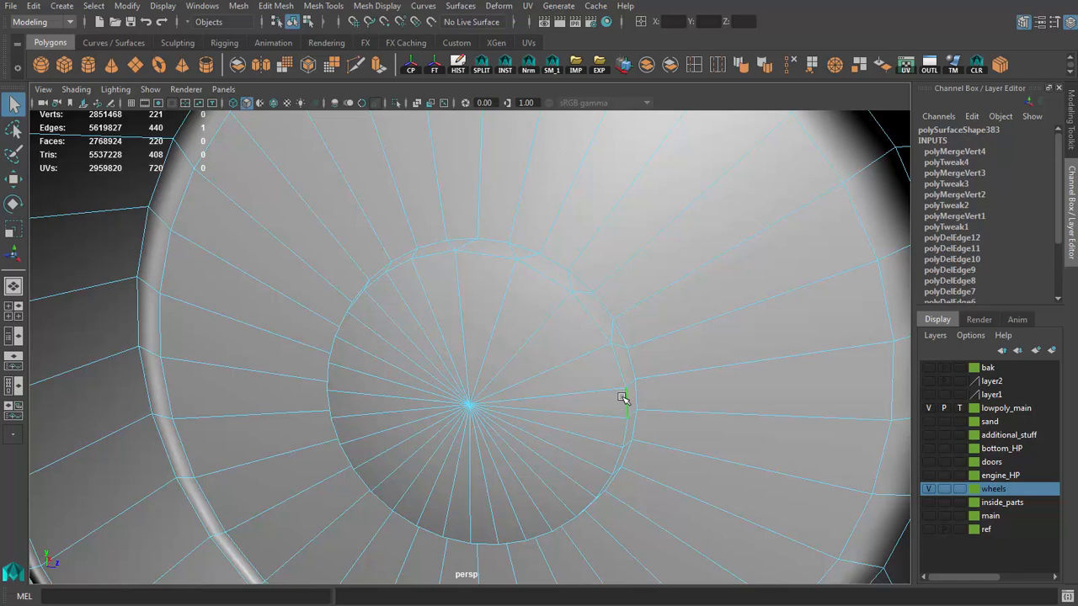
Step: Collapse every second edge around the rest of the central circle's inner border to halve its segments
right_click_drag(621, 397, 663, 348, "shift")
left_click_drag(653, 394, 617, 410, "alt")
left_click(603, 407)
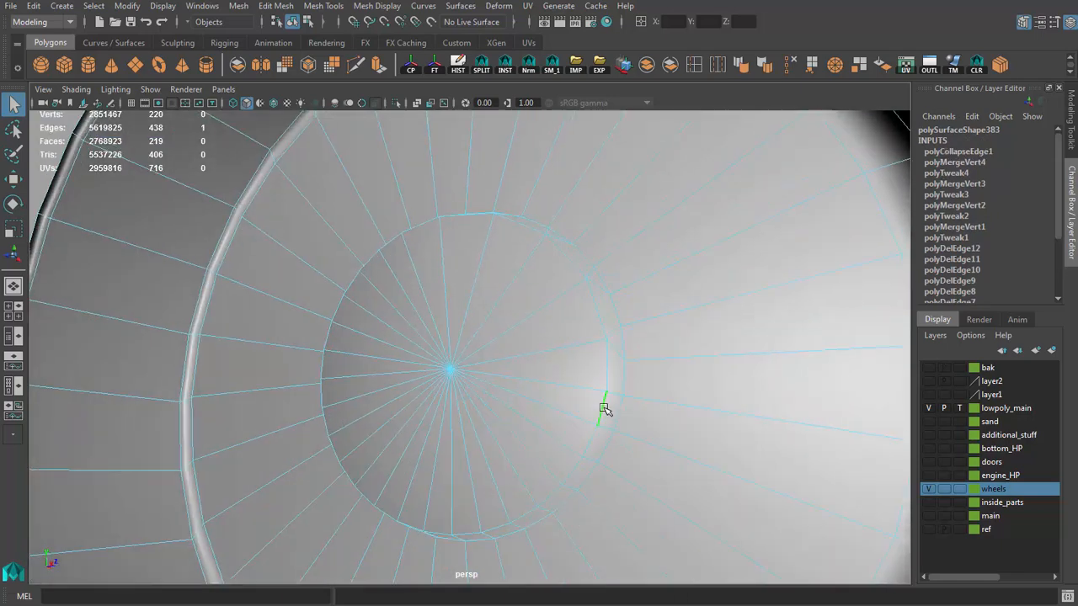
key("g")
left_click(575, 469)
key("g")
left_click_drag(557, 453, 552, 479, "alt")
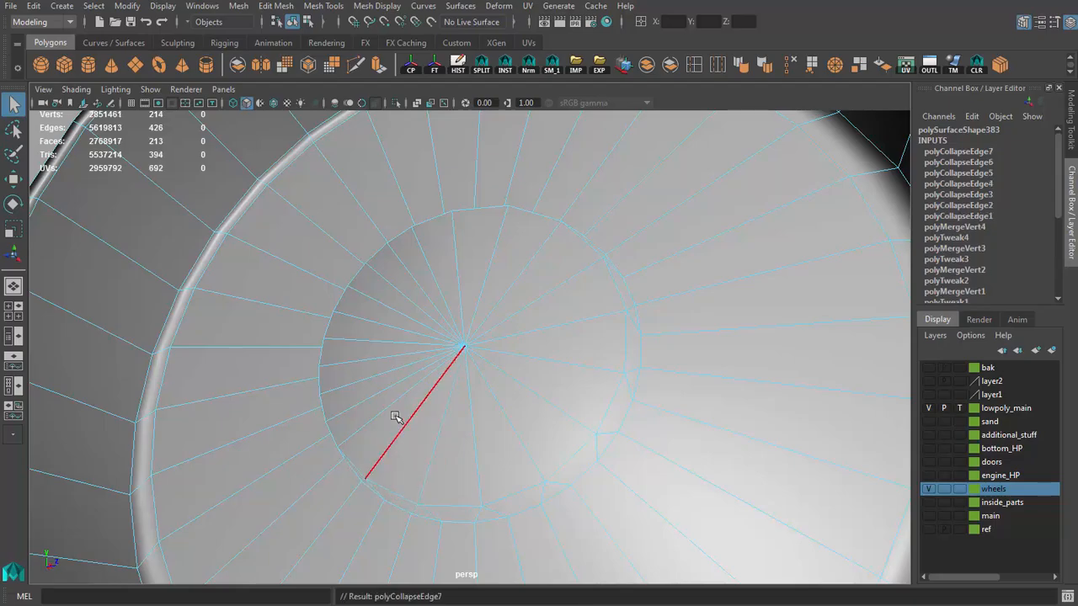
left_click_drag(396, 418, 433, 444, "alt")
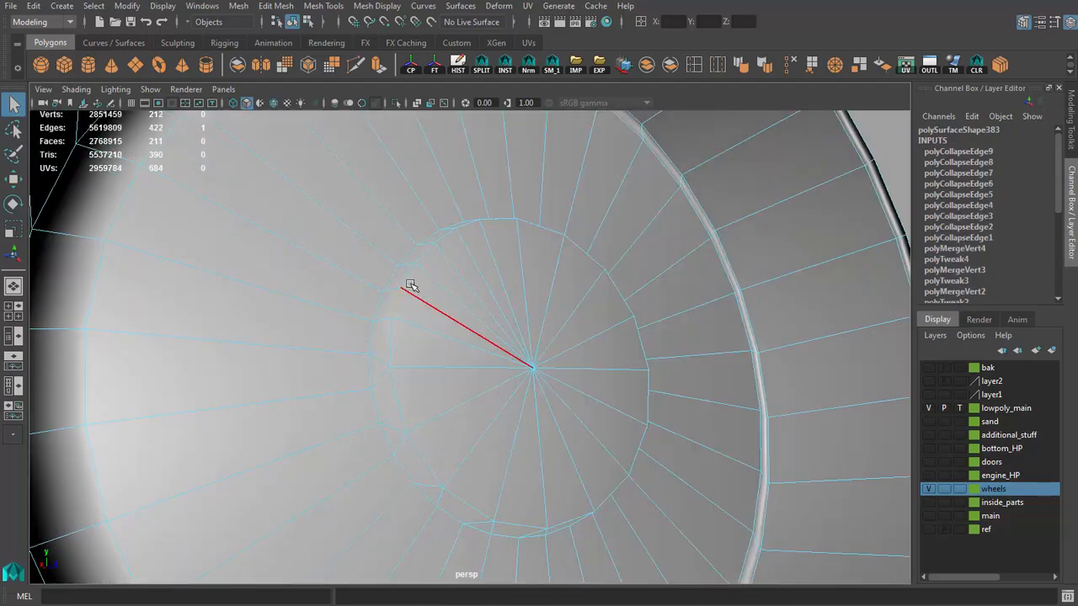
key("g")
left_click_drag(428, 256, 417, 276, "alt")
left_click(444, 278)
key("g")
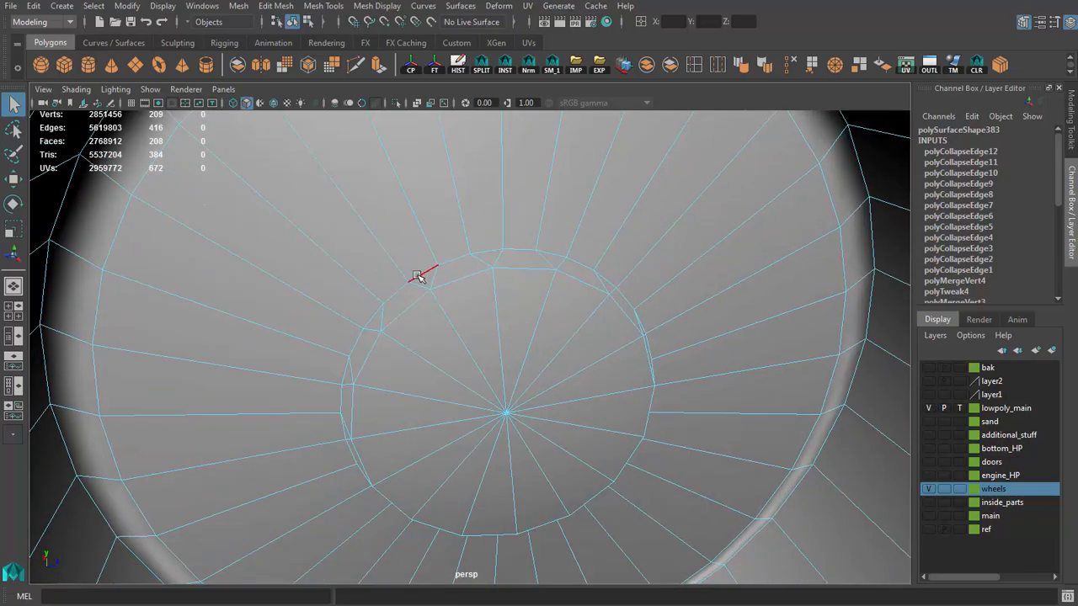
Step: Collapse every second edge around the outer ring of the central recess to match the reduced inner circle
left_click(553, 254)
key("g")
left_click_drag(648, 318, 572, 299, "alt")
left_click(599, 313)
key("g")
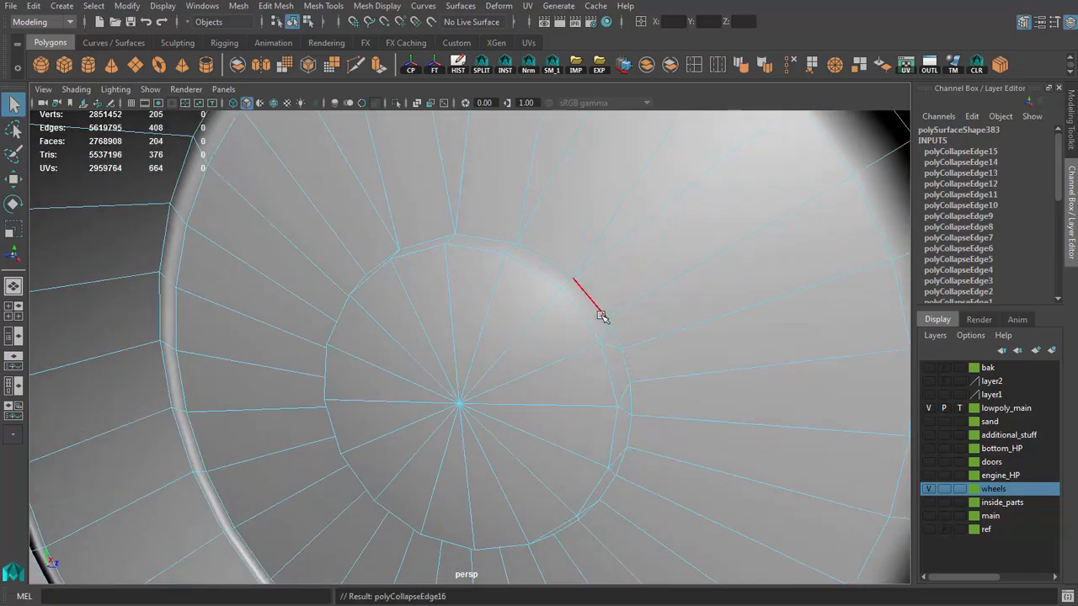
left_click(637, 383)
left_click_drag(637, 383, 623, 362, "alt")
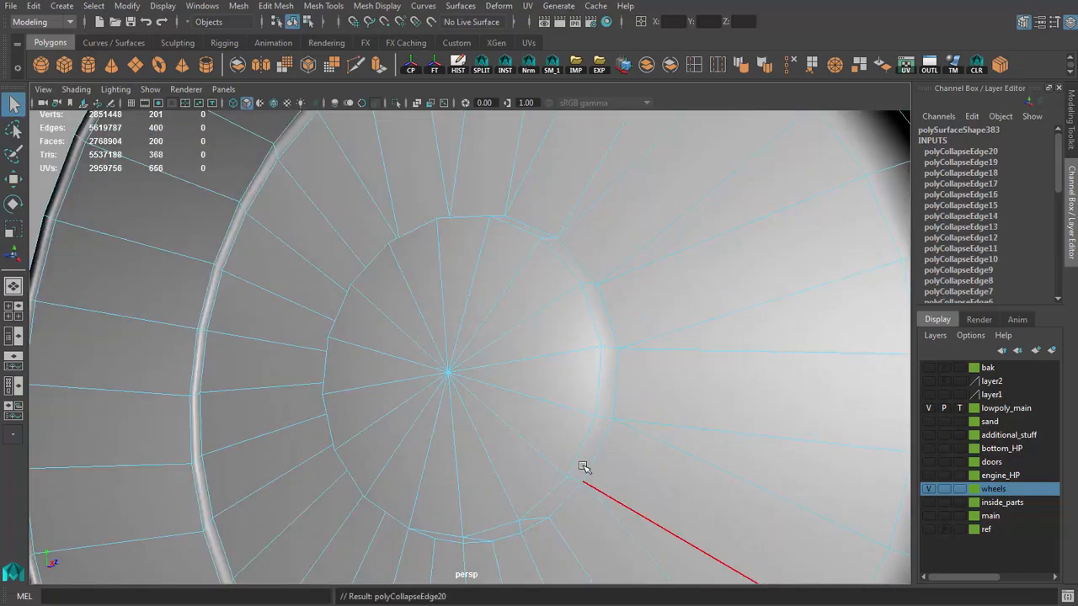
left_click_drag(584, 468, 599, 398, "alt")
left_click(515, 431)
key("g")
left_click(492, 434)
key("g")
left_click_drag(460, 432, 531, 429, "alt")
left_click(473, 426)
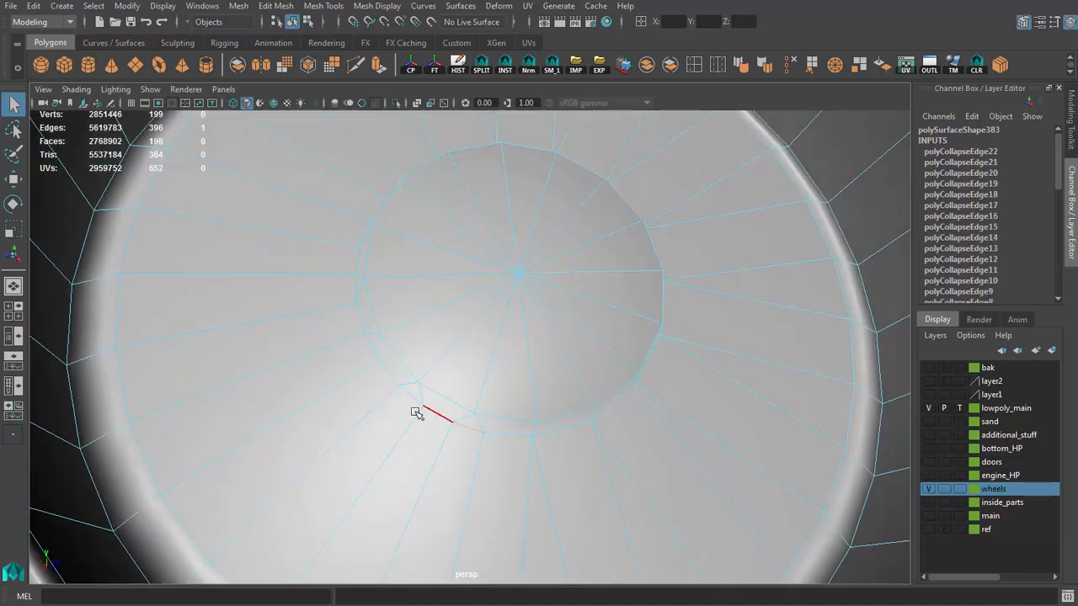
left_click_drag(423, 376, 402, 387, "alt")
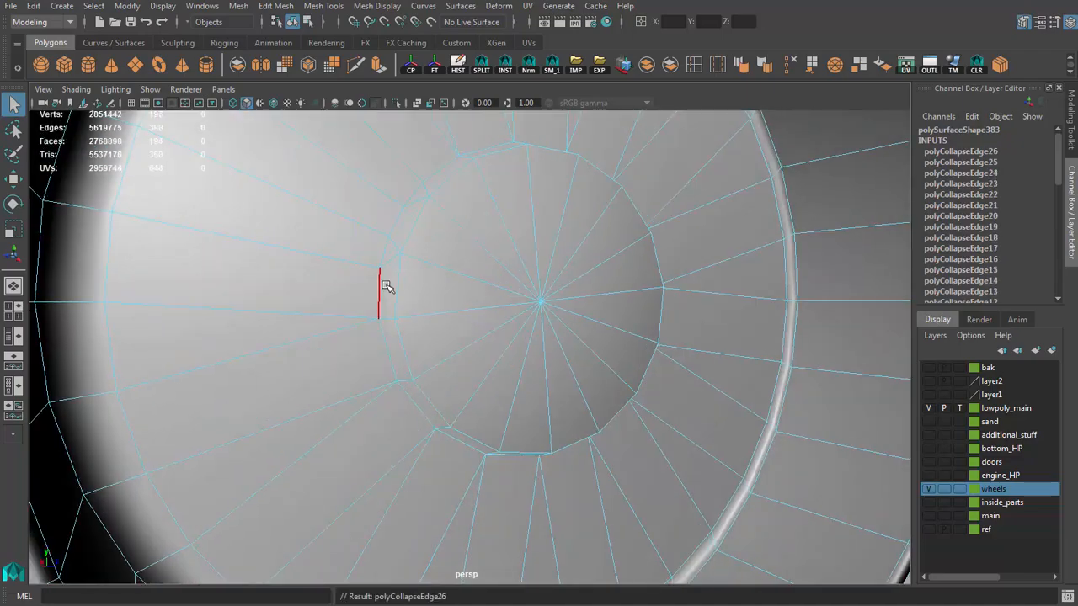
scroll(539, 325, "down", 3)
left_click_drag(507, 210, 455, 276, "alt")
Step: Return the closed-disc rim piece to object mode and delete its construction history
key("F8")
key("ctrl+1")
key("ctrl+1")
left_click(436, 330)
key("alt+shift+d")
scroll(423, 343, "down", 1)
mouse_move(423, 343)
left_mouse_down("alt")
mouse_move(567, 339)
mouse_move(505, 380)
mouse_move(421, 333)
left_mouse_up("alt")
scroll(569, 406, "up", 2)
scroll(568, 405, "up", 2)
left_click_drag(505, 328, 645, 397, "alt")
scroll(645, 397, "up", 4)
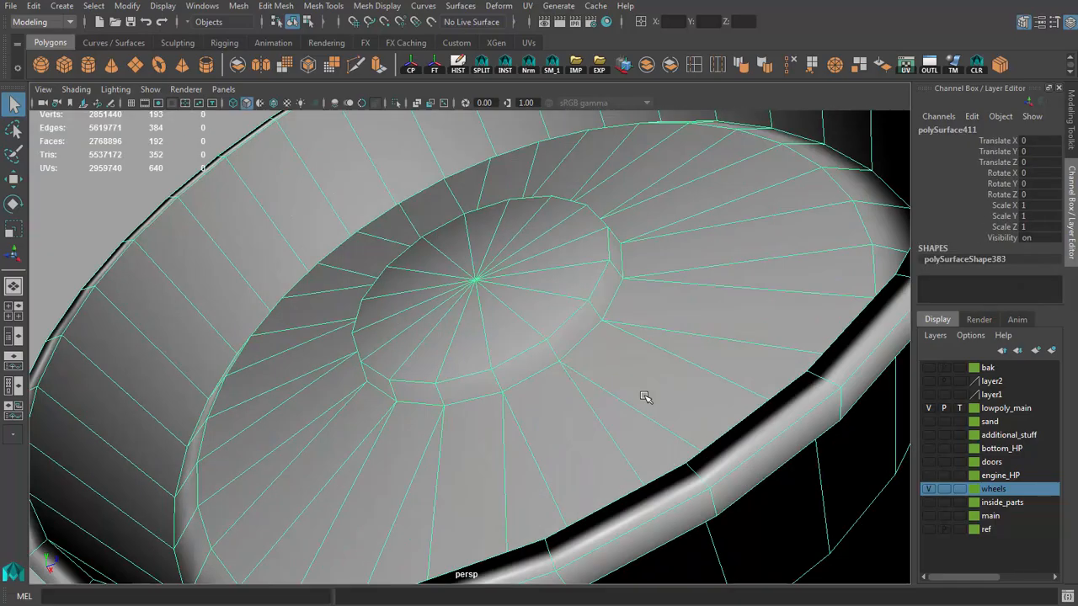
Step: Harden the edge loop around the central circle of the closed disc
key("F10")
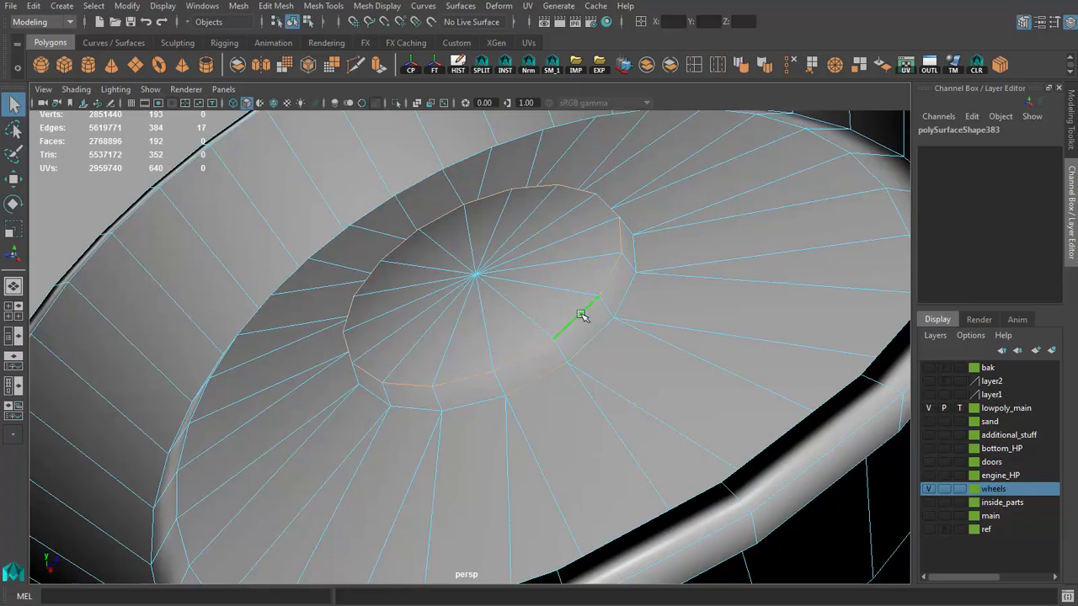
left_click(765, 66)
mouse_move(584, 279)
left_mouse_down("alt")
mouse_move(553, 334)
mouse_move(655, 313)
left_mouse_up("alt")
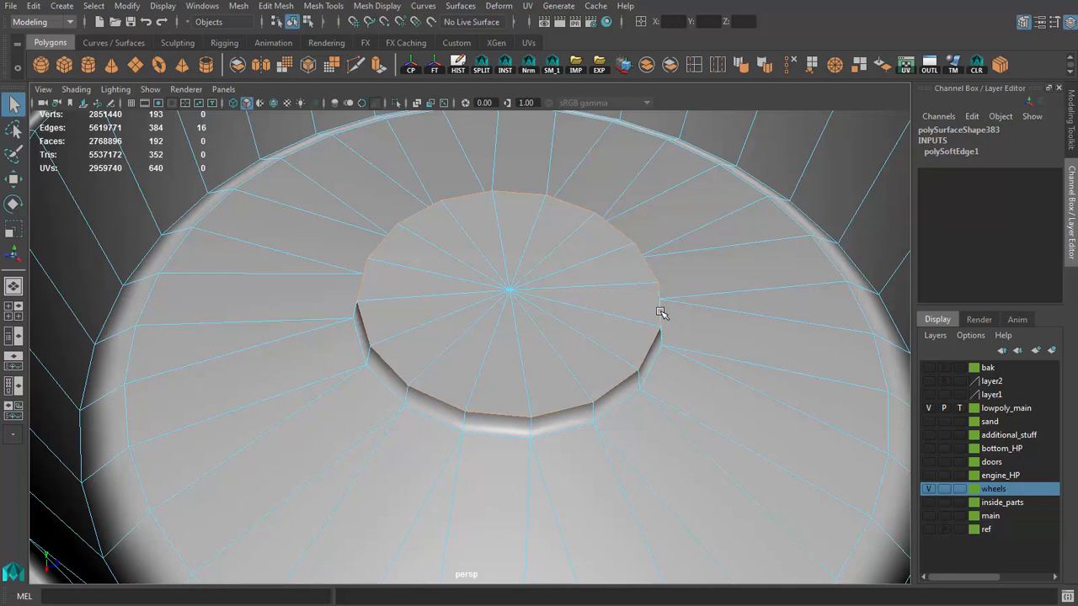
Step: Select all edges of the outer ring around the central recess and harden them
right_click_drag(650, 304, 599, 320, "alt")
left_click_drag(599, 320, 442, 371, "alt")
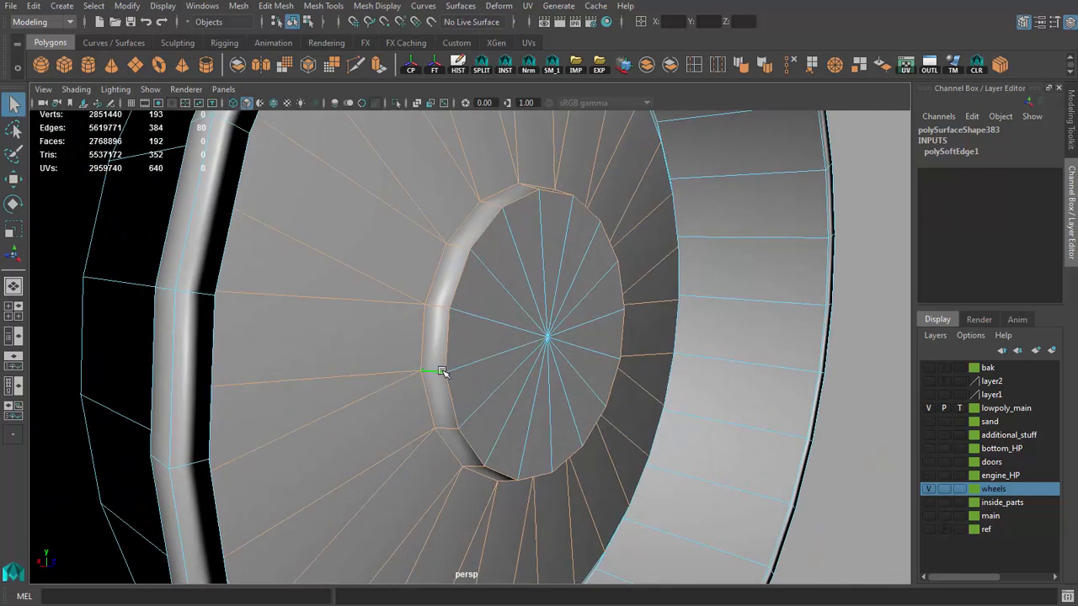
left_click(436, 282, "shift")
left_click_drag(436, 282, 418, 270, "alt")
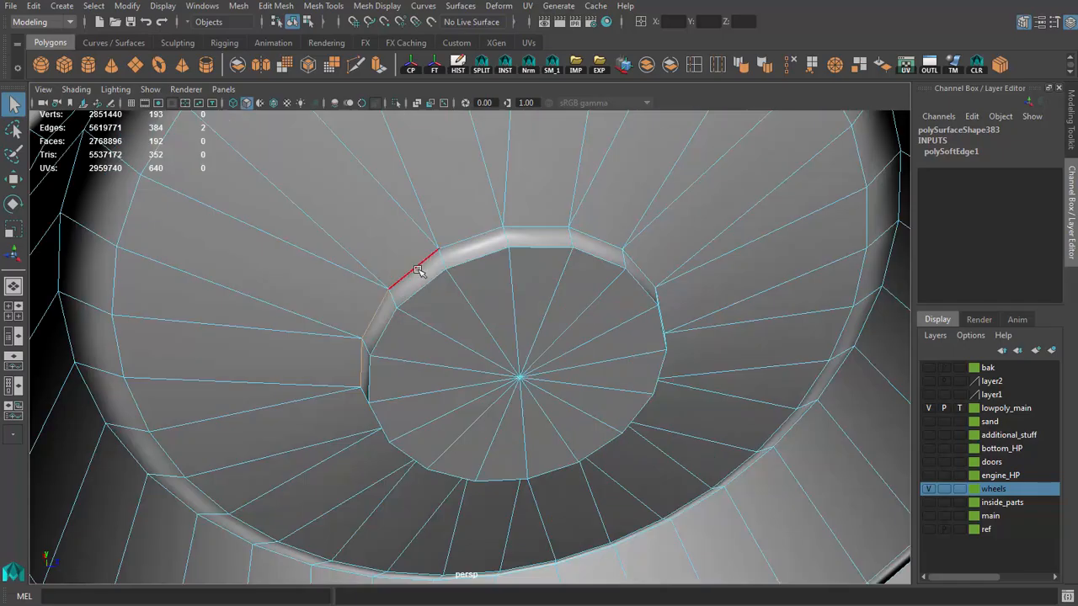
left_click(550, 228, "shift")
left_click_drag(550, 229, 558, 266, "alt")
left_click(558, 266, "shift")
left_click(583, 304, "shift")
left_click_drag(584, 305, 601, 301, "alt")
left_click(606, 280, "shift")
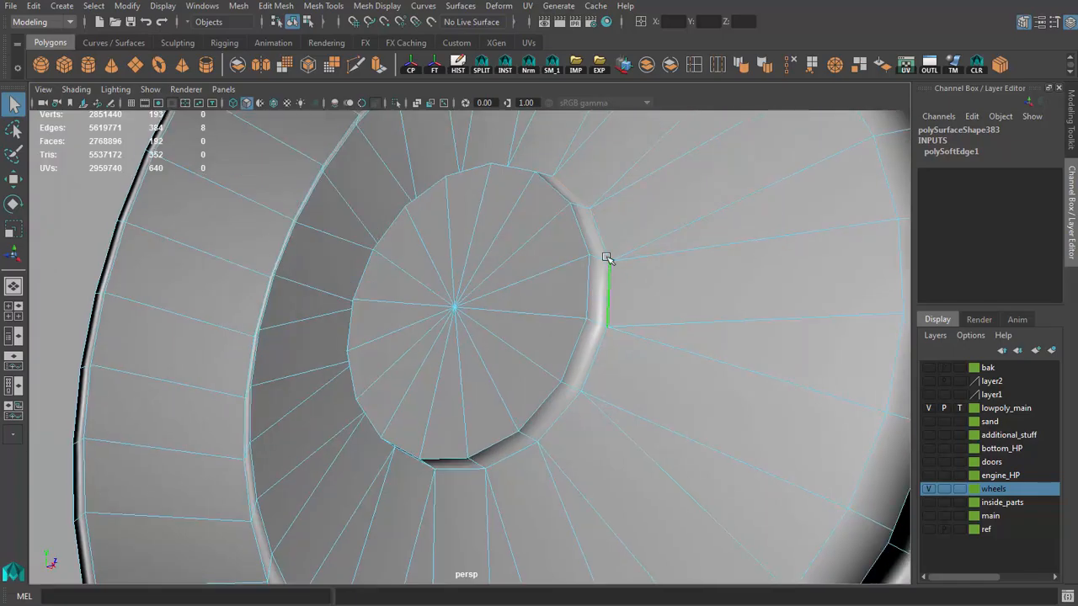
left_click(586, 389, "shift")
left_click_drag(587, 389, 578, 406, "alt")
left_click(429, 401, "shift")
left_click_drag(389, 379, 414, 390, "alt")
left_click(404, 388, "shift")
left_click(372, 333, "shift")
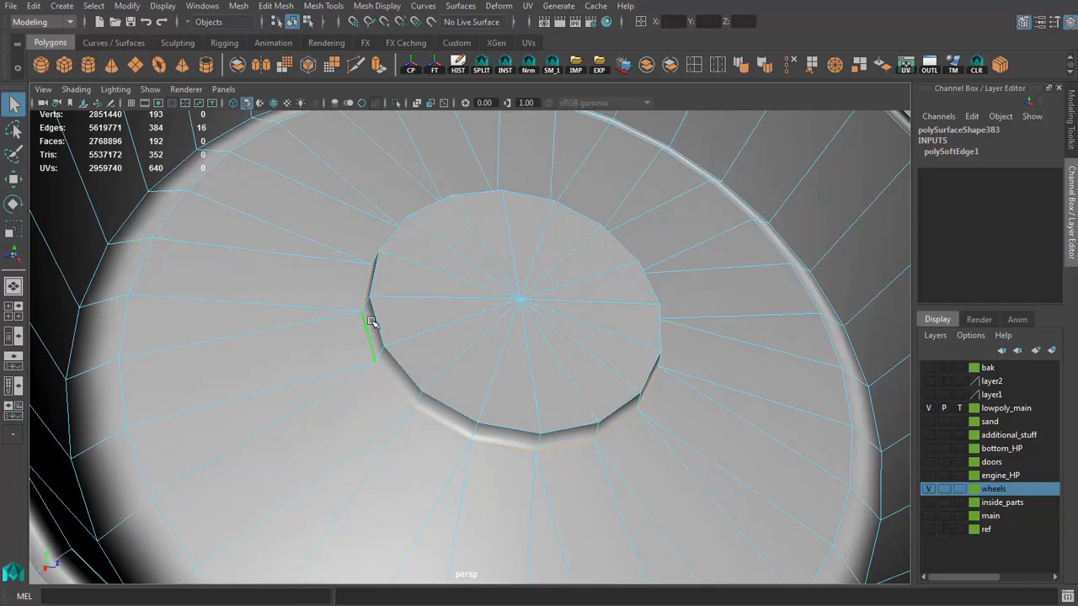
left_click_drag(373, 318, 435, 340, "alt")
left_click(764, 66)
left_click_drag(597, 294, 763, 329, "alt")
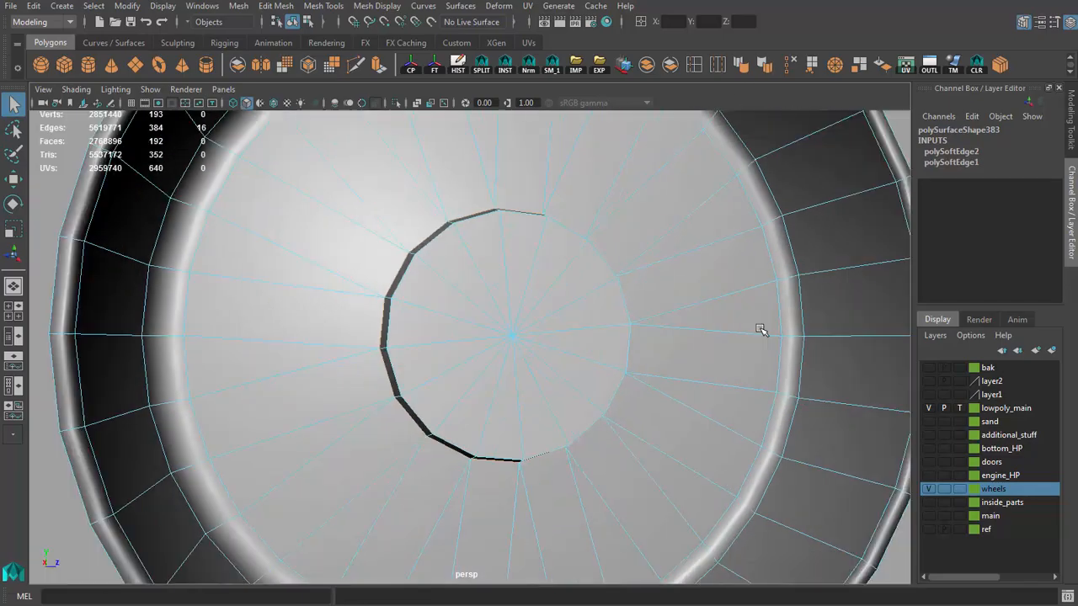
Step: Harden the edge loop where the closed disc meets the barrel wall, and delete the piece's history
middle_click_drag(762, 330, 695, 311, "alt")
double_click(691, 309)
key("g")
left_click_drag(692, 310, 772, 320, "alt")
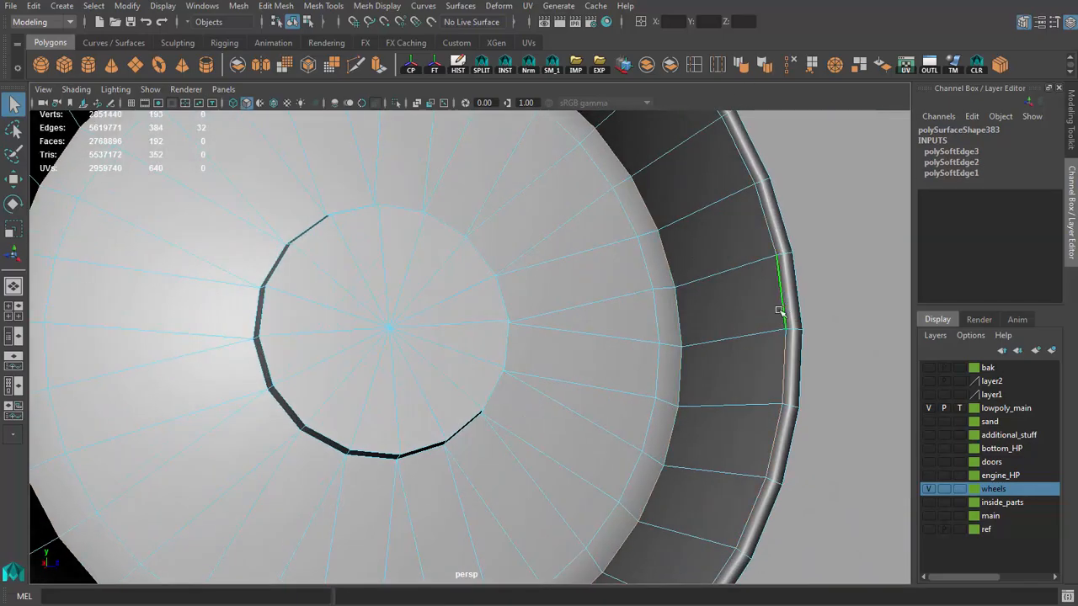
right_click_drag(714, 316, 733, 294)
left_click(733, 294)
key("alt+shift+d")
Step: Harden the edge loop along the inner side of the closed-disc piece's lip
left_click_drag(733, 294, 752, 397, "alt")
right_click_drag(752, 396, 753, 370)
left_click(784, 393)
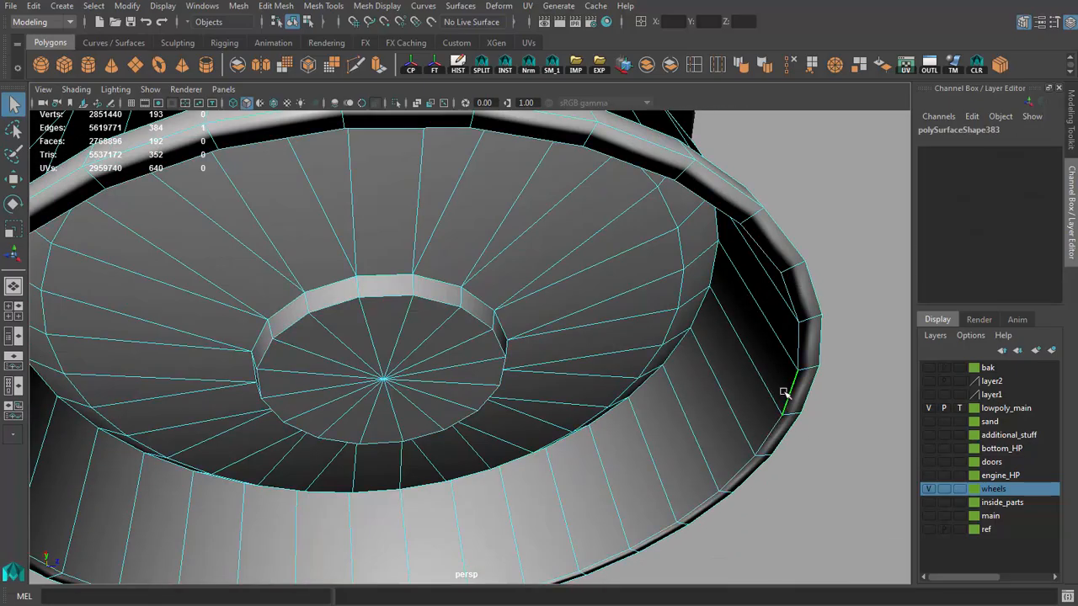
double_click(783, 393)
key("g")
left_click_drag(769, 373, 685, 354, "alt")
left_click_drag(616, 324, 580, 363, "alt")
right_click_drag(583, 357, 608, 315)
scroll(609, 315, "down", 5)
Step: Examine the shading and edge loops of the closed-disc piece and of the dish and lip on the spoked side
left_click(704, 308)
left_click_drag(703, 308, 447, 295, "alt")
scroll(464, 322, "up", 5)
left_click(377, 279)
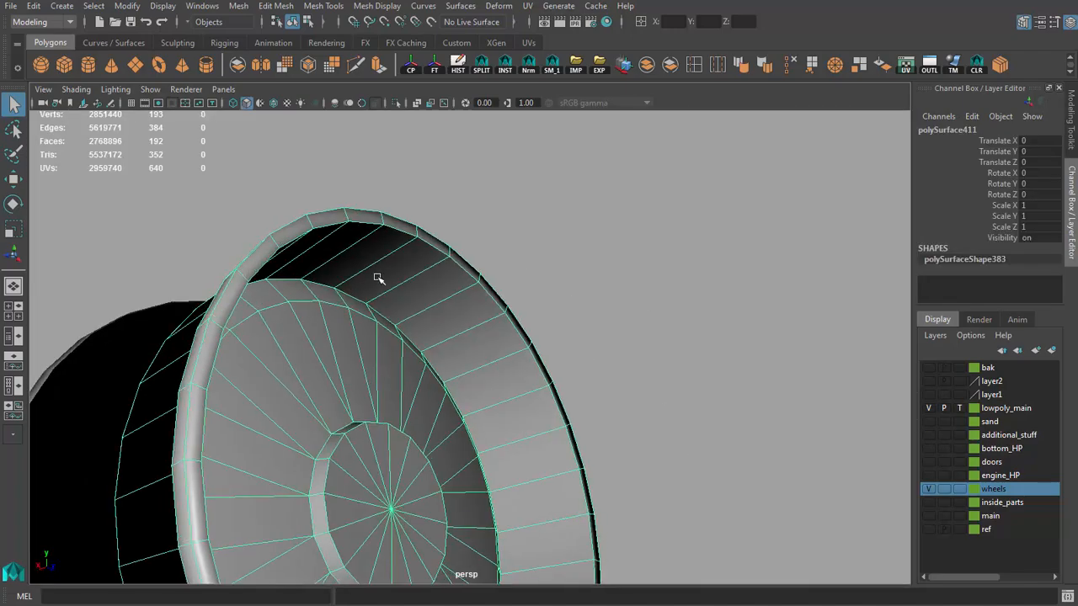
left_click_drag(377, 279, 618, 310, "alt")
left_click(476, 245)
scroll(476, 245, "up", 4)
right_click_drag(546, 312, 553, 295)
left_click_drag(553, 296, 509, 292, "alt")
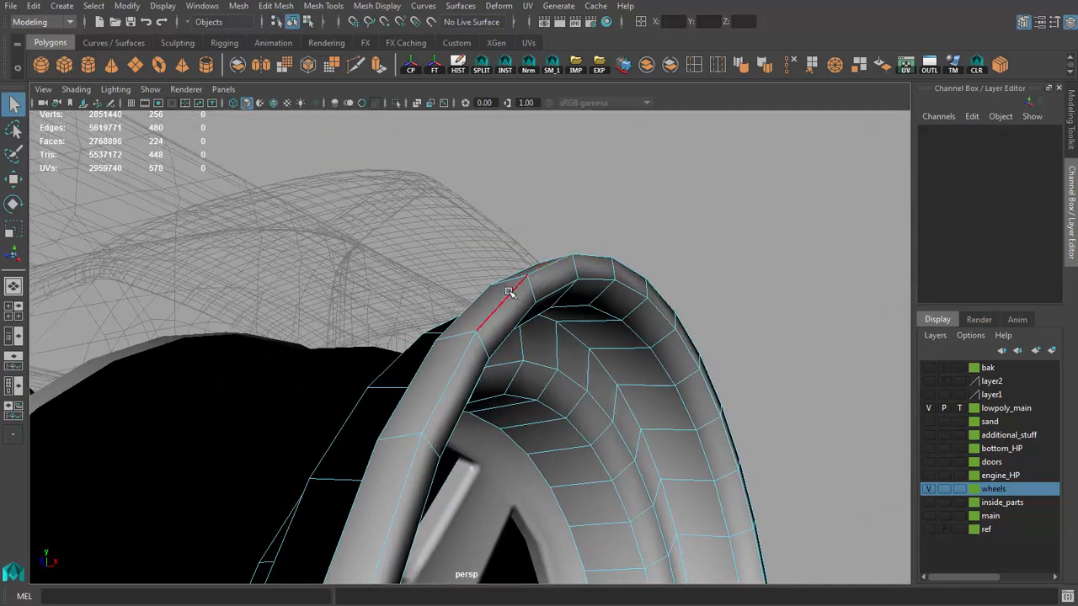
left_click(510, 292)
right_click_drag(509, 292, 538, 286, "shift")
scroll(642, 286, "down", 5)
left_click(642, 286)
left_click_drag(643, 286, 548, 283, "alt")
scroll(595, 296, "up", 3)
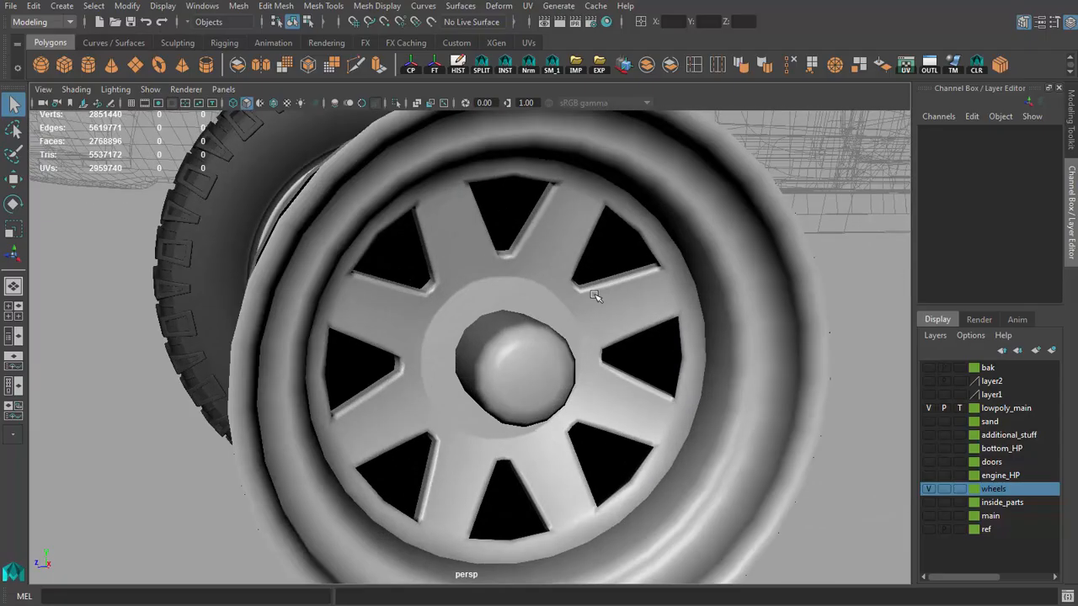
Step: Select the hub cap together with the spoked side's dish piece and the closed-disc barrel, leaving out the spokes
left_click_drag(626, 307, 596, 306, "alt")
left_click(596, 307)
left_click(532, 356)
left_click_drag(531, 355, 644, 381, "alt")
scroll(673, 387, "down", 5)
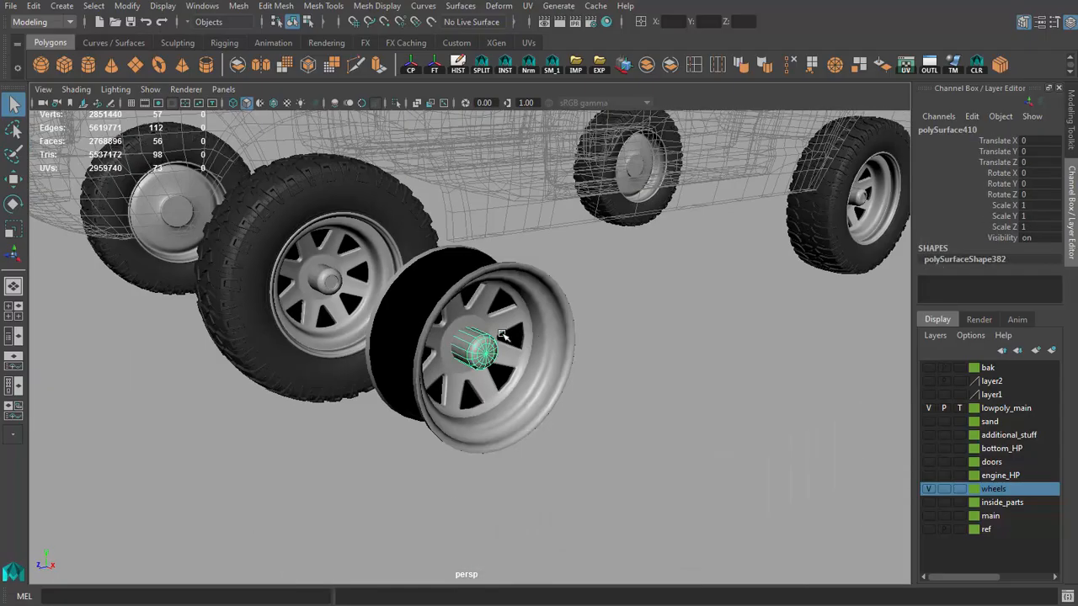
left_click_drag(808, 399, 586, 365, "alt")
scroll(714, 371, "up", 4)
left_click(748, 334, "shift")
key("ctrl+z")
scroll(731, 344, "down", 4)
left_click(556, 344, "shift")
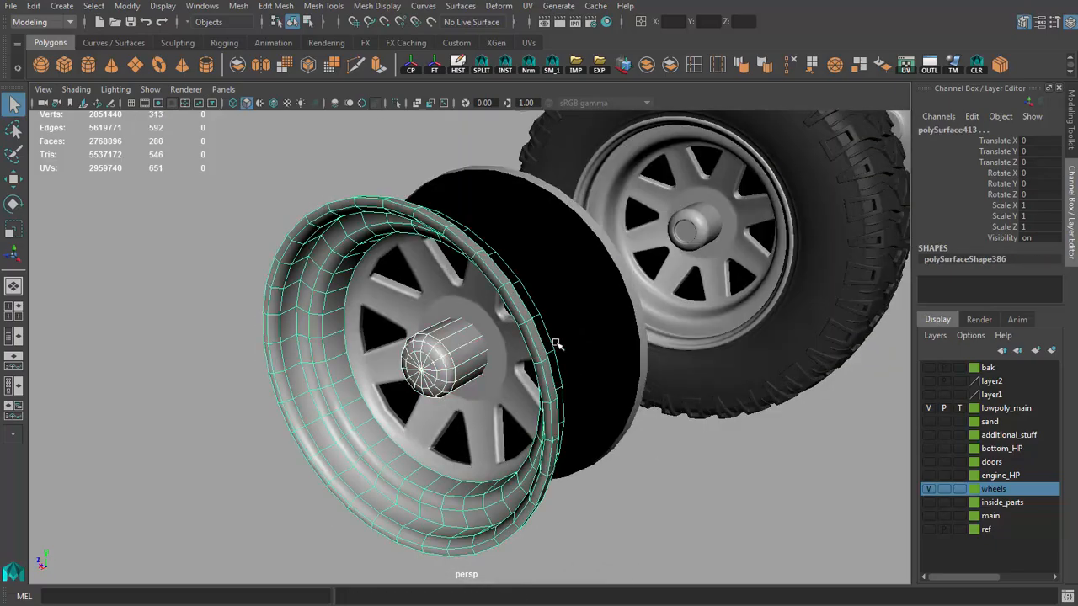
Step: Try softening all edges of the three selected rim pieces and deleting their history, and undo it
left_click(741, 68)
key("alt+shift+d")
left_click_drag(438, 288, 536, 333, "alt")
key("ctrl+z")
key("ctrl+z")
key("ctrl+z")
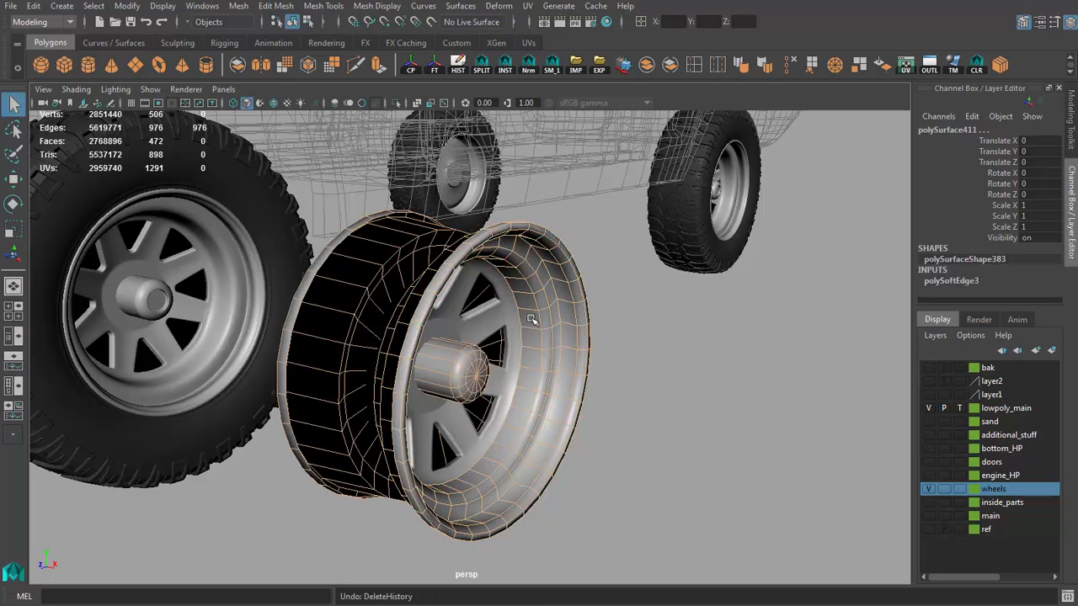
Step: Combine the hub cap, the spoked side's dish piece and the closed-disc barrel into one object
left_click(371, 286, "shift")
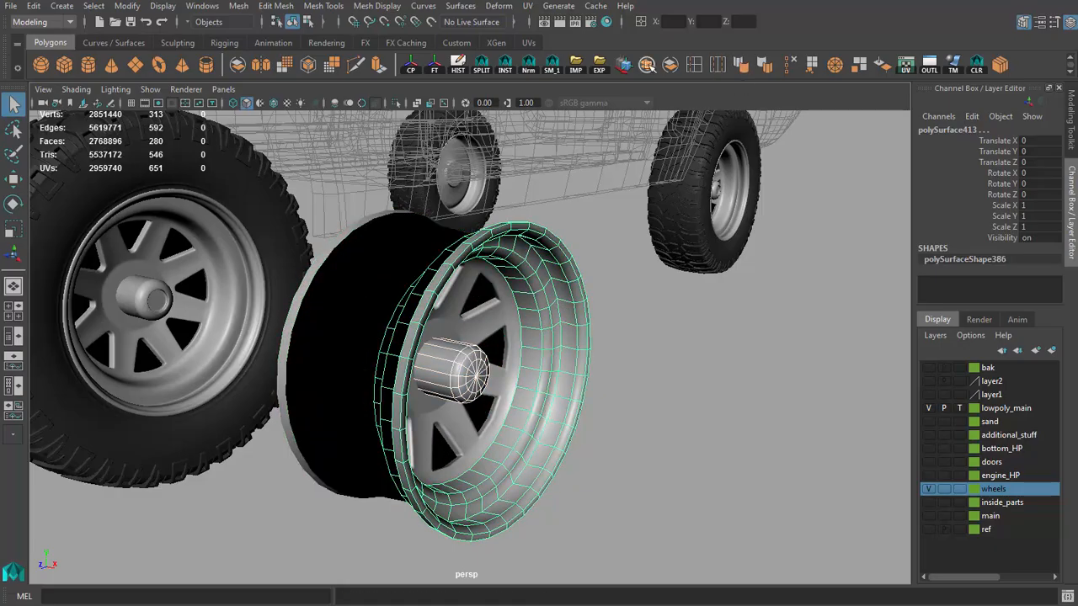
left_click(312, 323, "shift")
left_click(643, 67)
left_click_drag(399, 133, 501, 139, "alt")
left_click_drag(586, 346, 379, 353, "alt")
left_click(345, 377)
left_click(445, 379)
Step: Delete the faces of the spoke disc on one side of the uppermost window, cutting along the middle of its spoke
right_click_drag(379, 354, 553, 282, "alt")
left_click(559, 295)
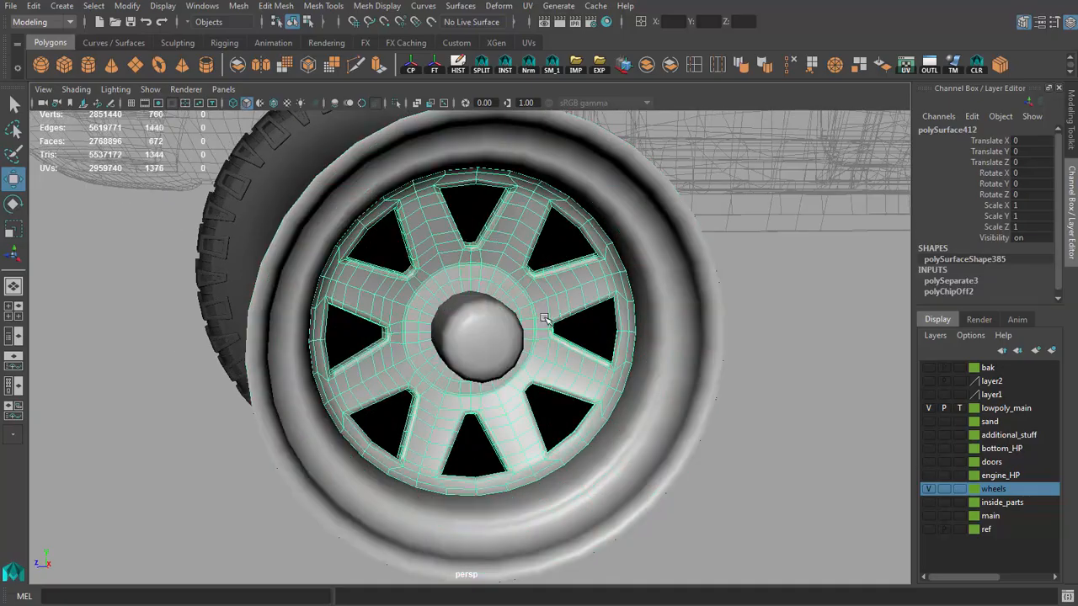
left_click_drag(535, 290, 584, 325, "alt")
right_click_drag(584, 325, 562, 232, "alt")
middle_click_drag(562, 232, 523, 364, "alt")
left_click_drag(524, 365, 564, 340, "alt")
key("q")
right_click_drag(559, 337, 557, 369)
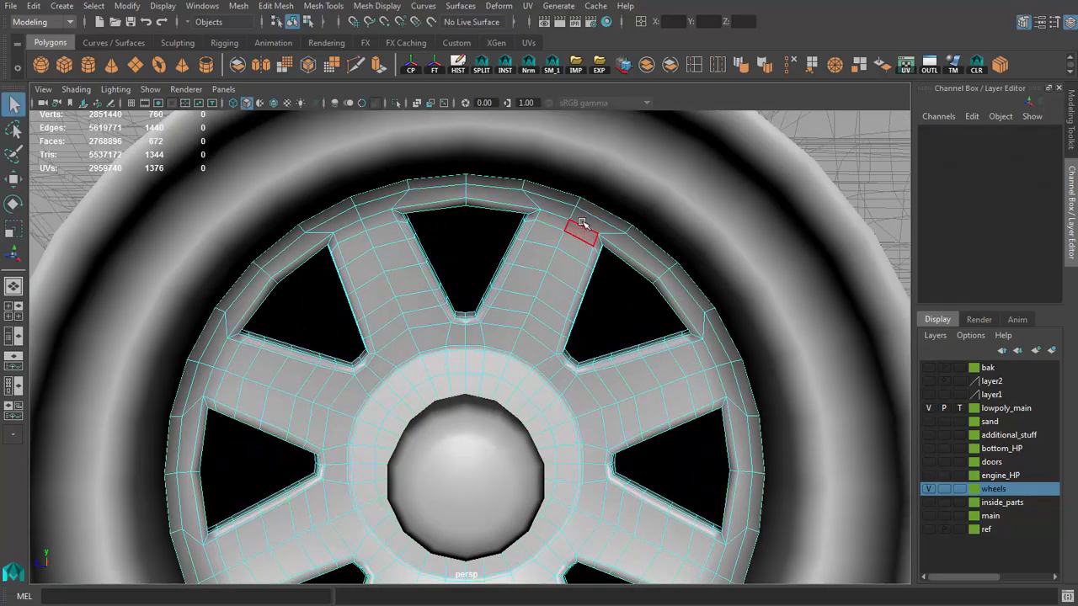
left_click_drag(668, 440, 755, 483)
right_click_drag(755, 483, 560, 388, "alt")
middle_click_drag(560, 388, 564, 368, "alt")
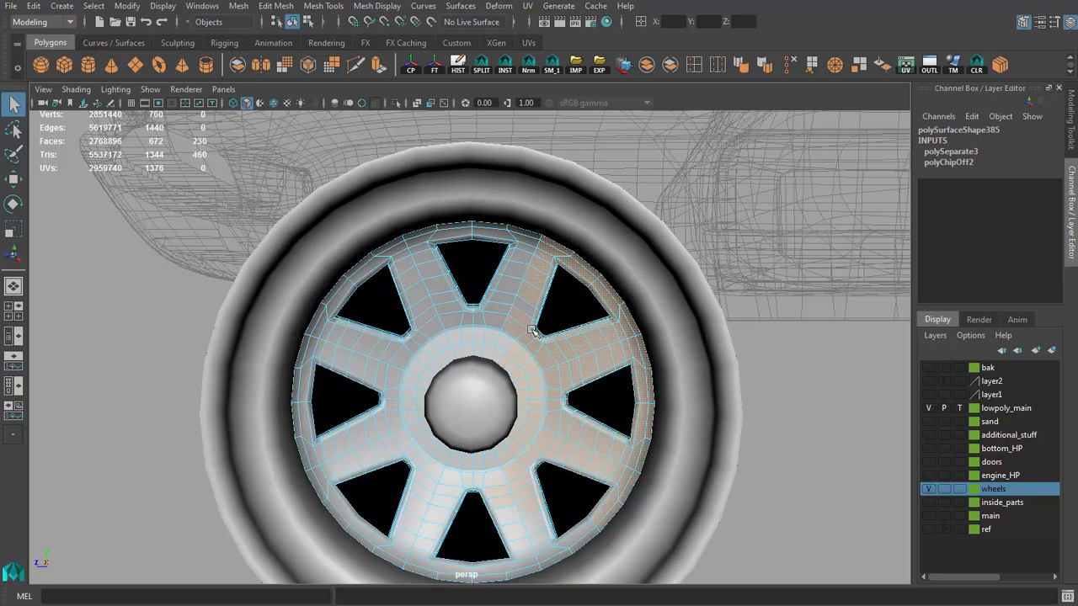
key("Delete")
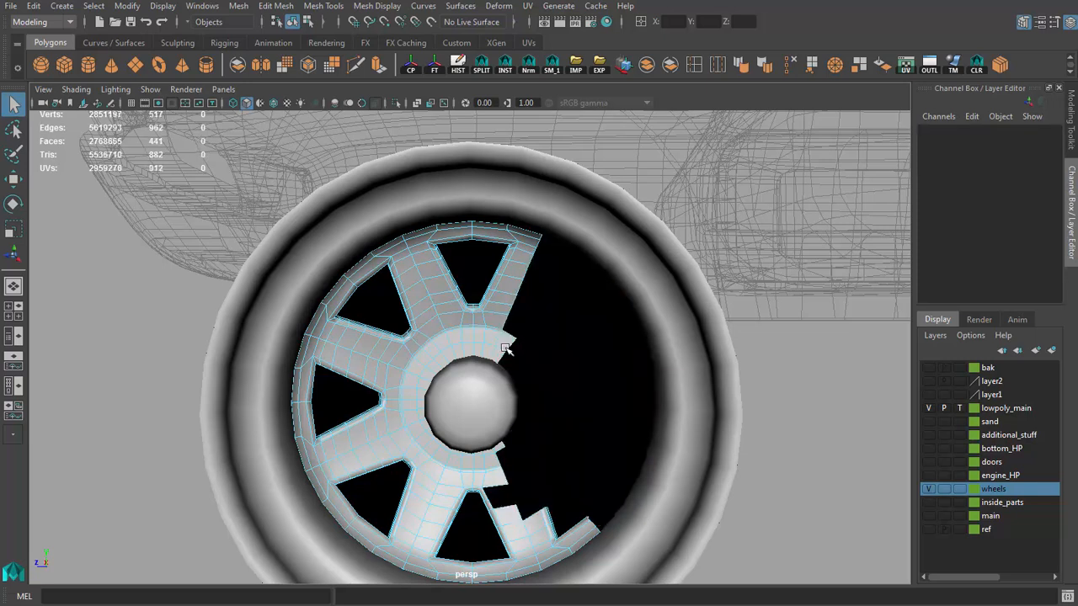
Step: Delete the opposite side and the lower faces of the spoke disc, keeping the segment around the uppermost window
left_click_drag(387, 414, 387, 414)
key("Delete")
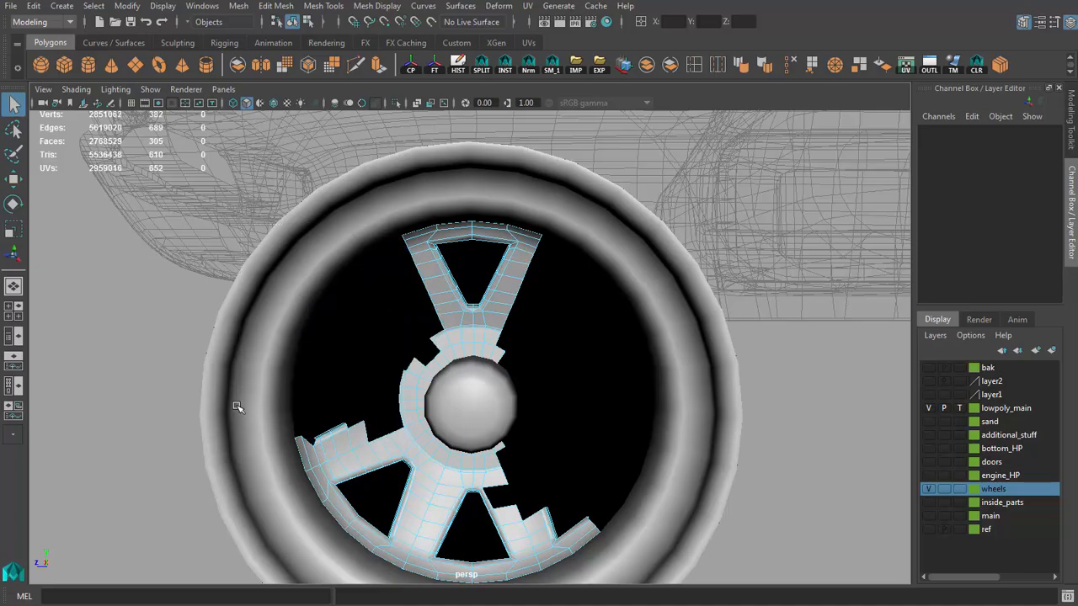
key("Delete")
left_click_drag(298, 445, 605, 576)
key("Delete")
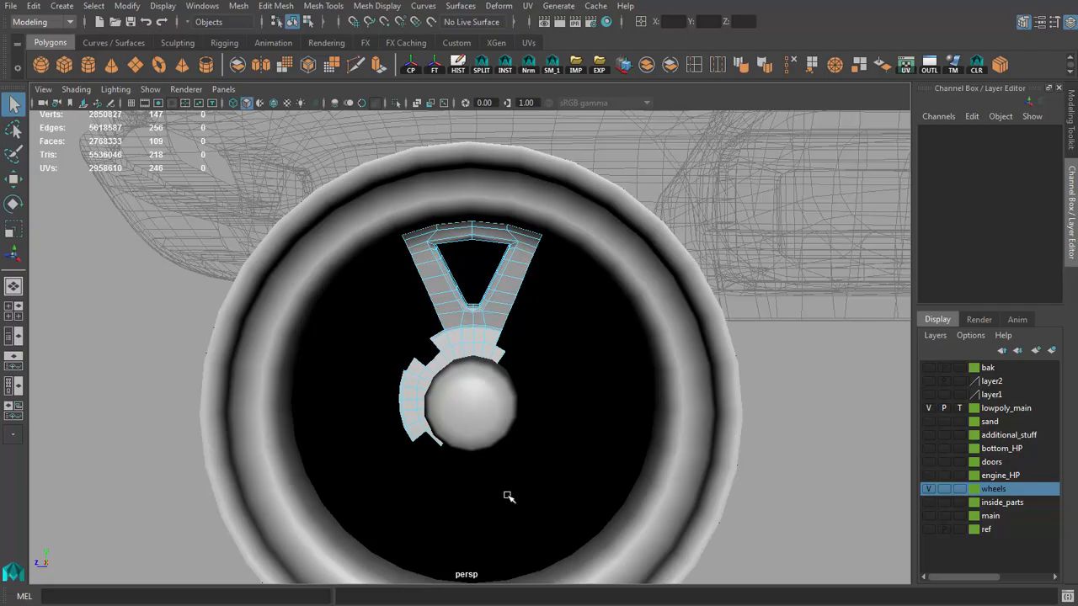
Step: Delete the leftover hub ring faces beside the V-shaped spoke segment
scroll(508, 496, "up", 3)
left_click_drag(429, 506, 439, 519)
key("Delete")
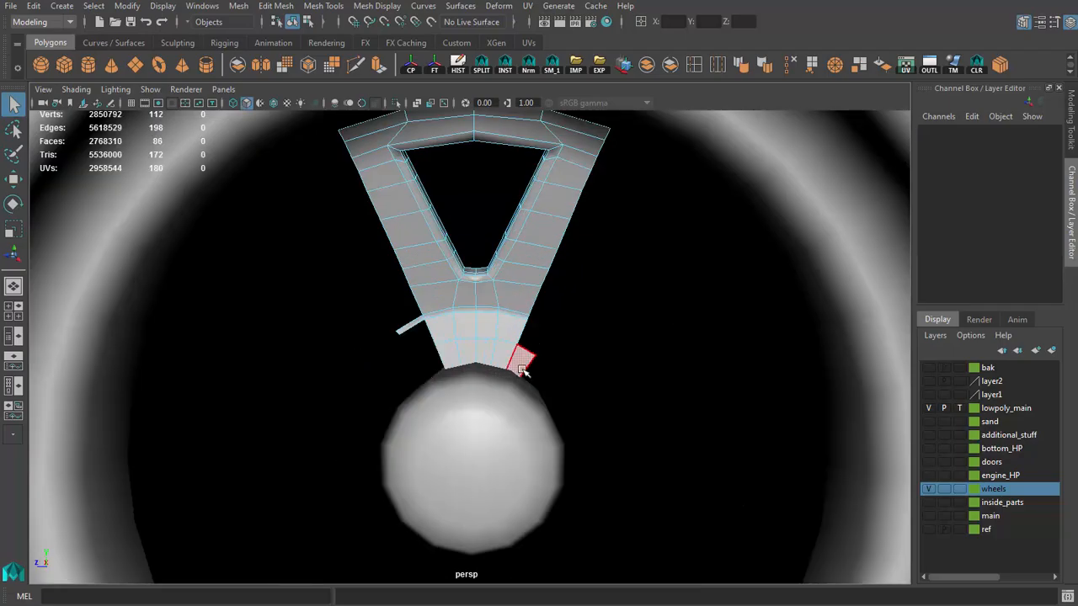
left_click_drag(418, 358, 601, 317, "alt")
right_click_drag(601, 317, 627, 288)
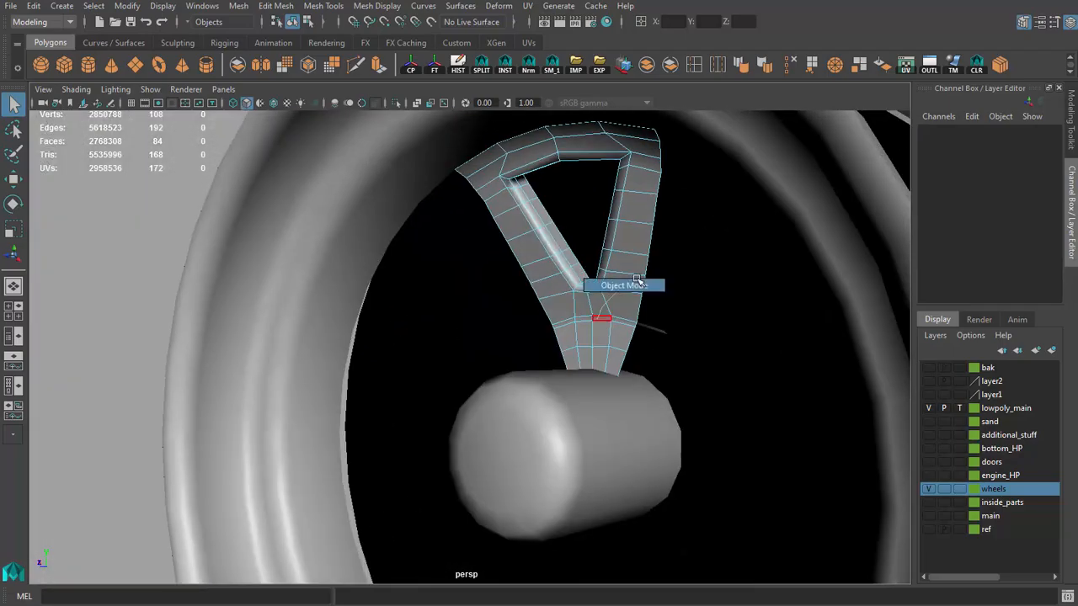
Step: Center the pivot of the remaining spoke segment and delete its history
scroll(581, 320, "down", 3)
key("w")
key("f")
left_click(426, 68)
key("f")
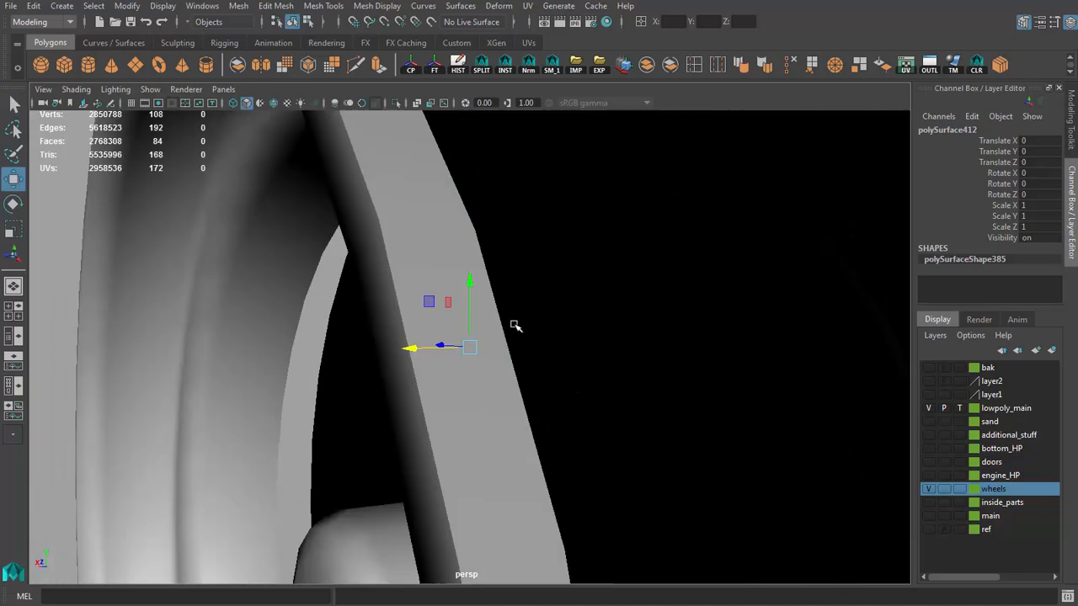
Step: Delete the extra cross edges over the hub end of the spoke segment, keeping one crease line
left_click_drag(514, 325, 580, 387, "alt")
scroll(580, 389, "up", 3)
middle_click_drag(550, 449, 553, 404, "alt")
left_click_drag(552, 403, 551, 412, "alt")
key("q")
right_click_drag(511, 434, 499, 404)
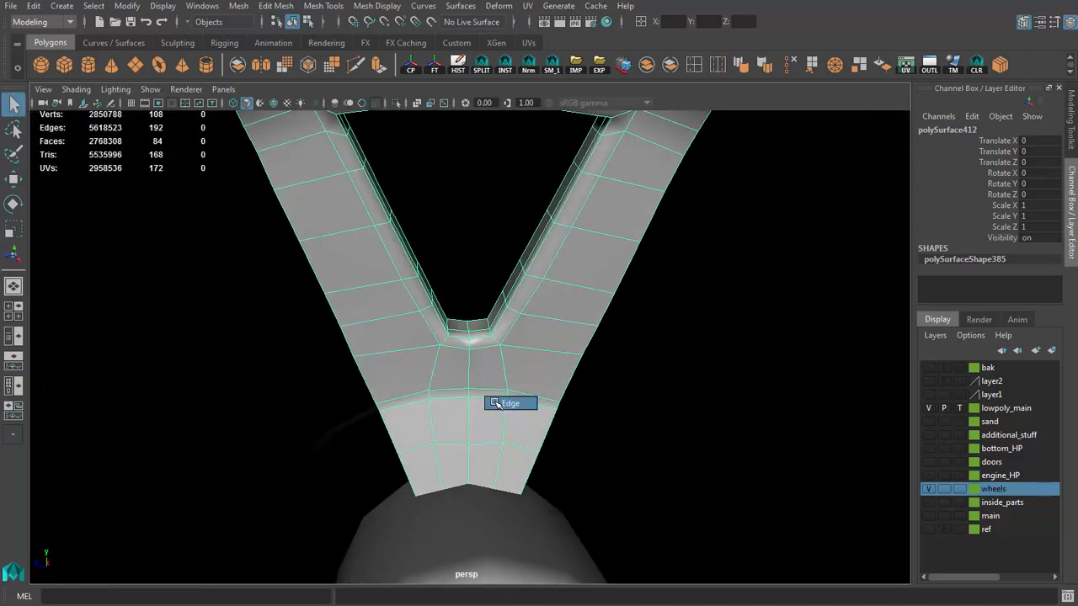
left_click(766, 69)
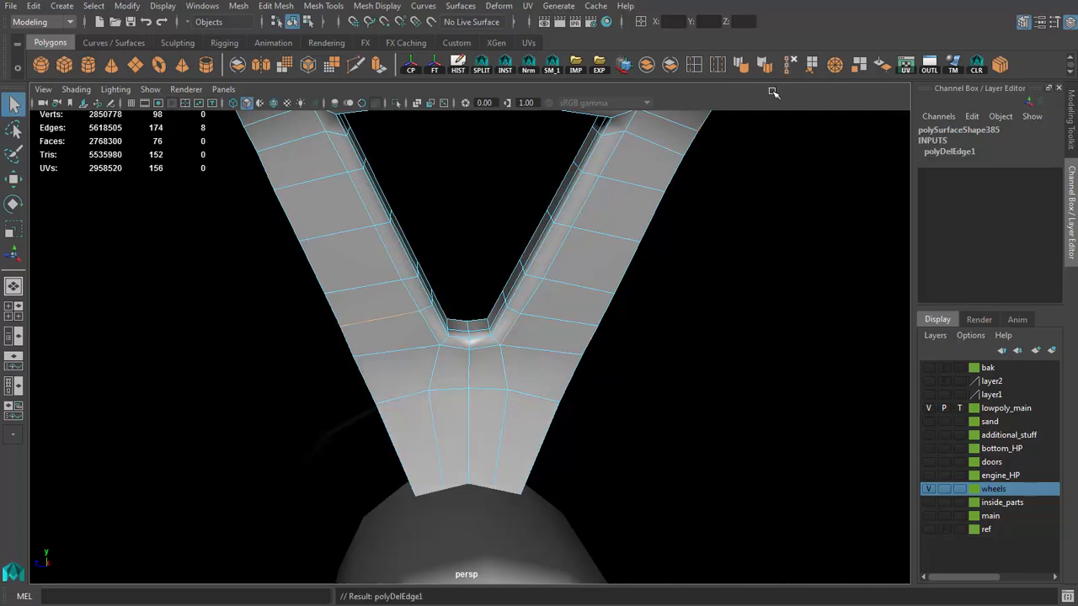
Step: Delete the intermediate edge loops crossing both arms of the spoke segment between the hub and the rim
left_click_drag(599, 336, 534, 389, "alt")
key("ctrl+Delete")
double_click(618, 326)
key("ctrl+Delete")
double_click(585, 345)
key("ctrl+Delete")
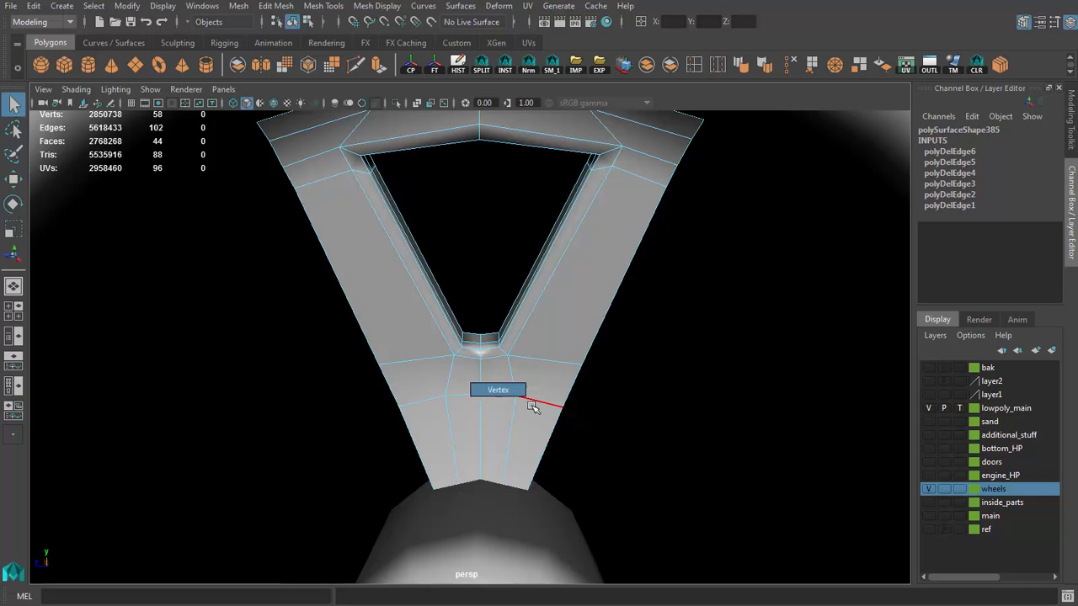
Step: Delete the edge loop crossing the arms just beneath the rim arc and the extra loop around the window's inner wall
right_click_drag(534, 407, 534, 407)
left_click_drag(534, 408, 673, 264, "alt")
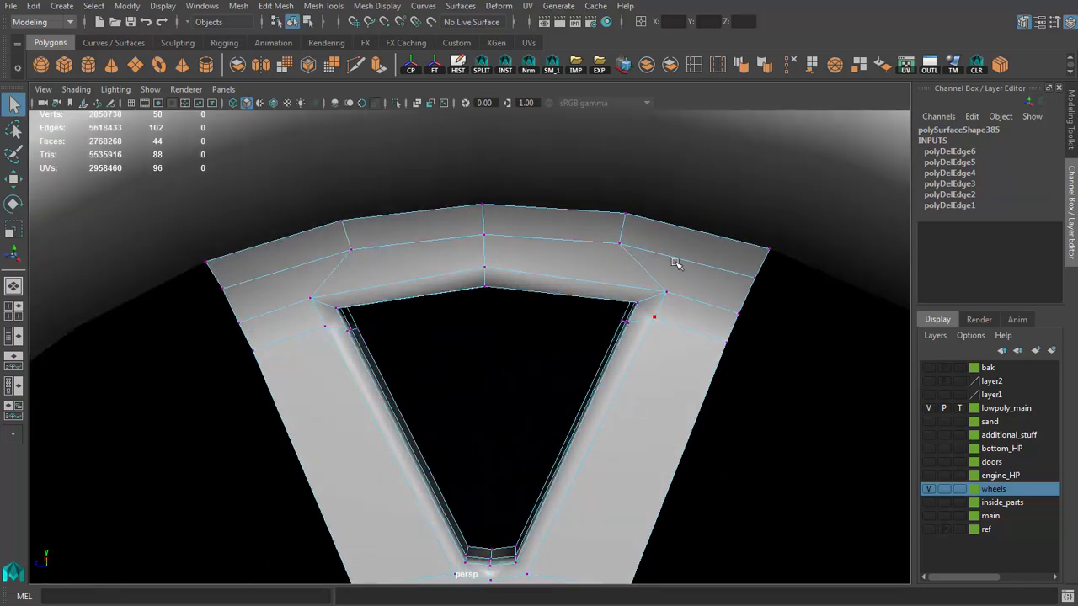
mouse_move(686, 311)
left_mouse_down("alt")
mouse_move(640, 317)
mouse_move(695, 313)
left_mouse_up("alt")
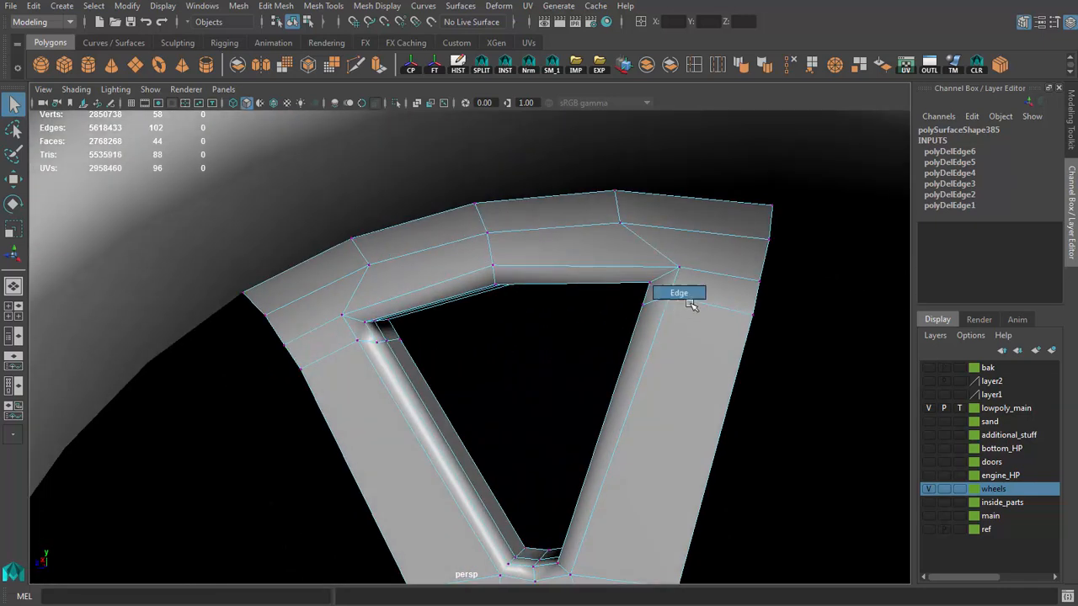
left_click(789, 66)
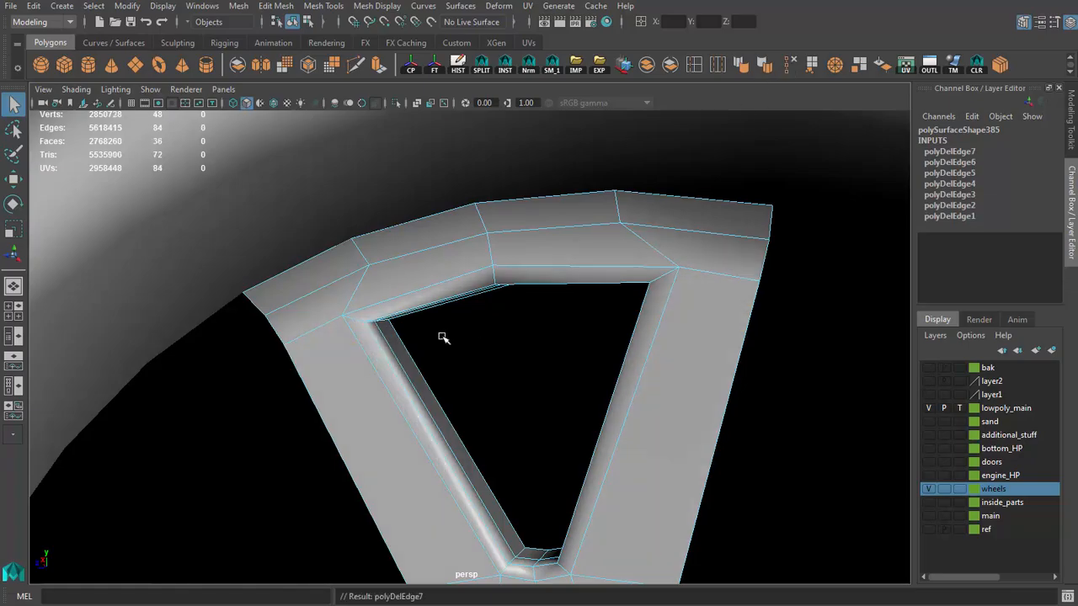
left_click_drag(442, 338, 421, 344, "alt")
double_click(423, 346)
left_click(789, 65)
Step: Snap together the bevel vertices at the lower end of the window
left_click_drag(438, 407, 622, 371, "alt")
key("v")
key("v")
key("v")
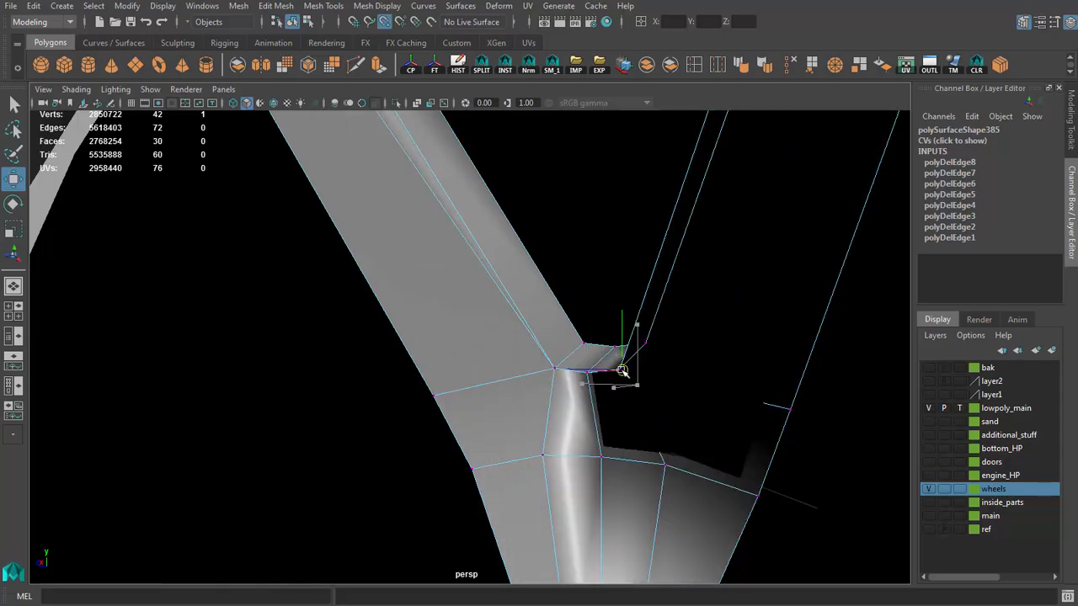
Step: Snap together the bevel vertices along the window's upper edge and corners to collapse the bevel there
scroll(624, 325, "down", 5)
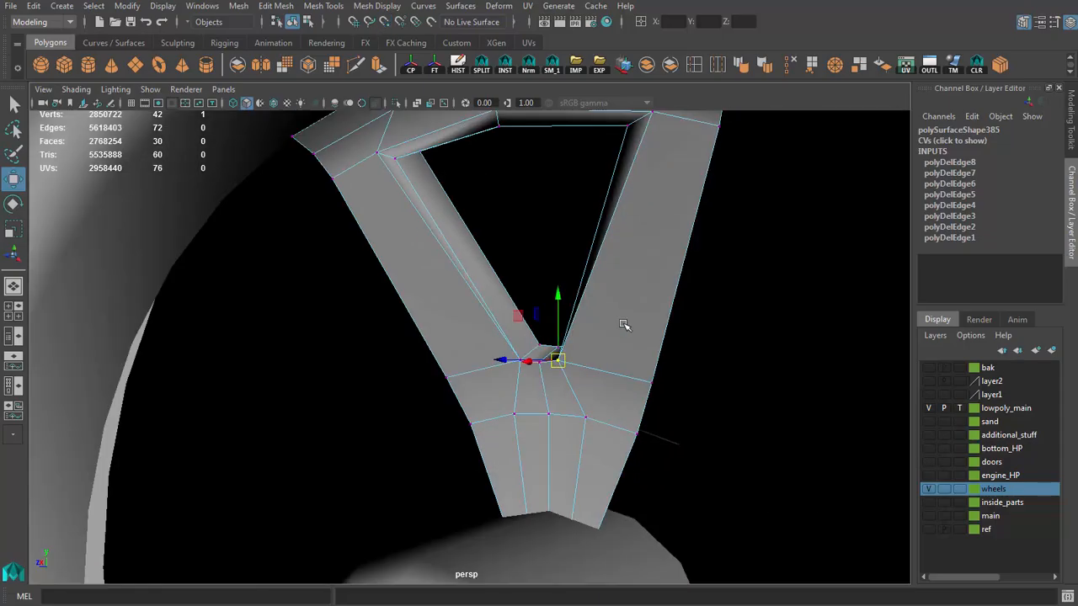
left_click_drag(623, 325, 601, 318, "alt")
scroll(661, 294, "up", 5)
key("4")
left_click(651, 291)
key("v")
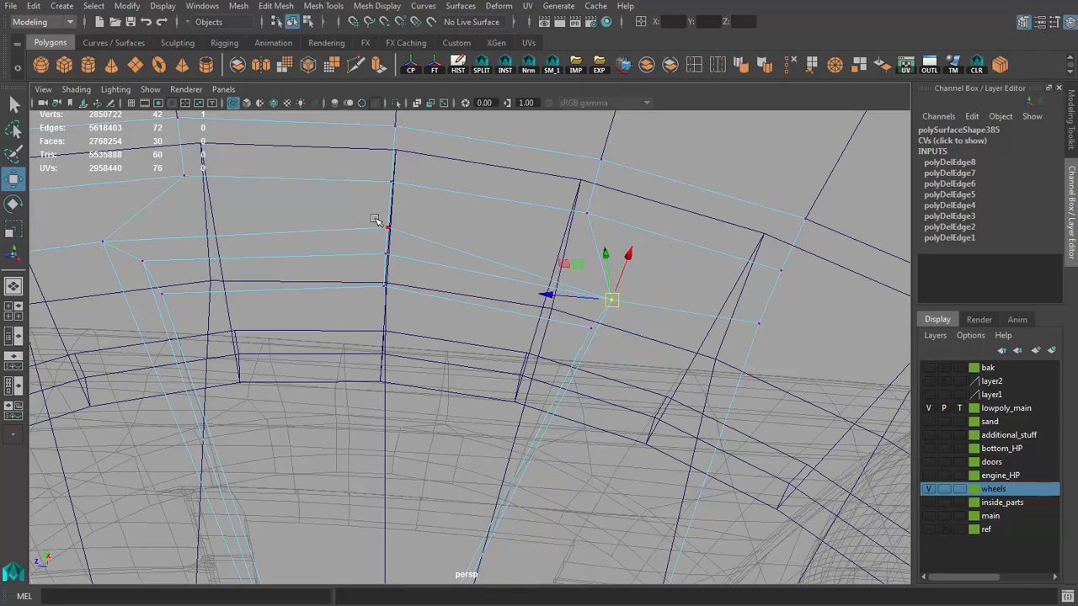
key("5")
scroll(474, 301, "down", 5)
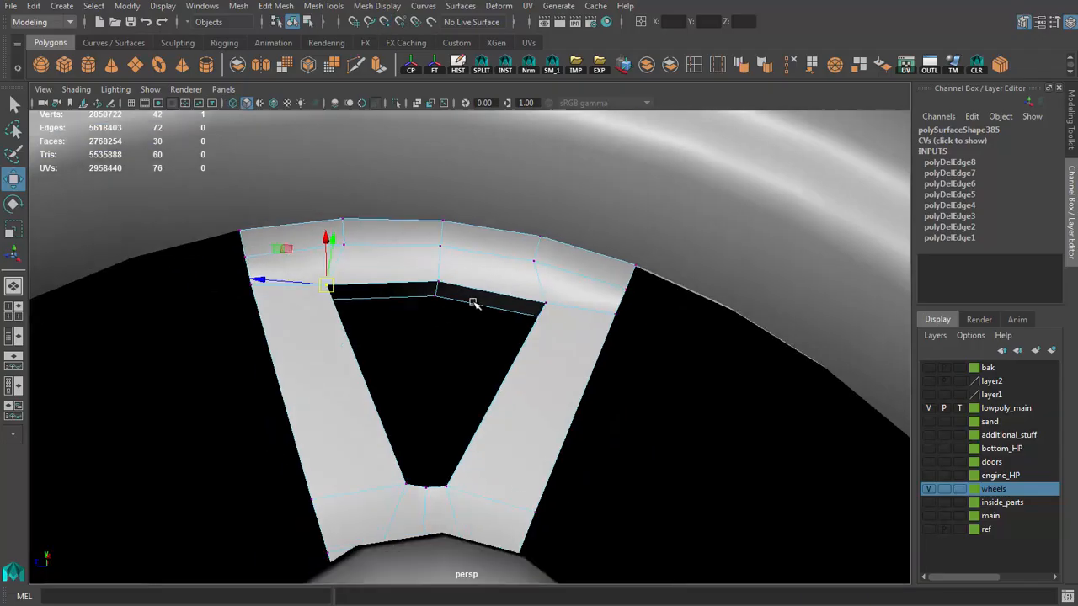
scroll(506, 291, "down", 4)
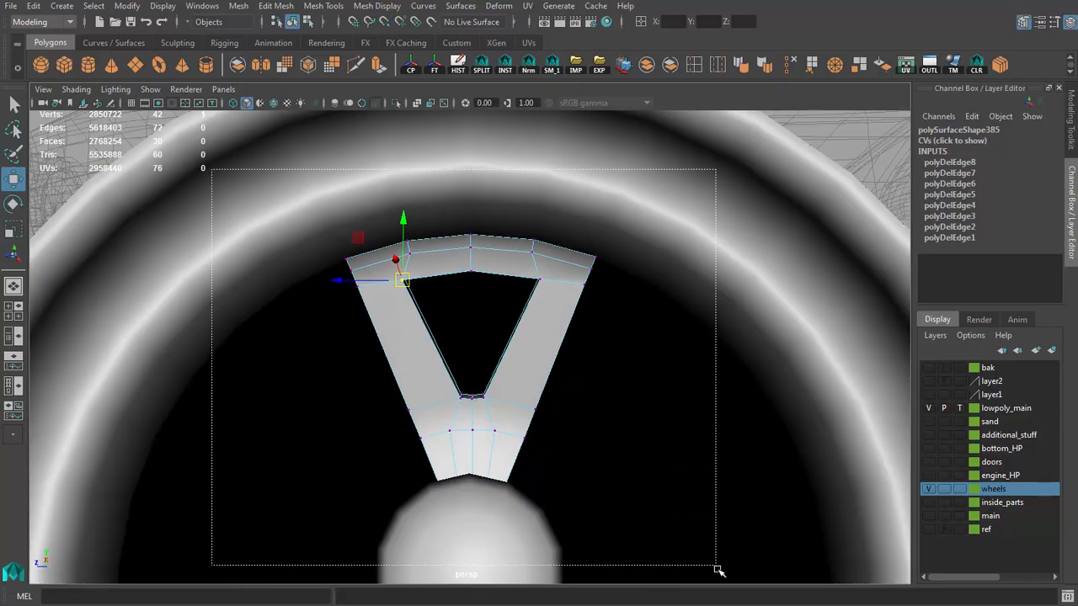
Step: Snap the outer side vertices beside the window's lower end down onto the hub crease corners on both arms
left_click_drag(717, 570, 718, 571)
scroll(500, 421, "up", 4)
left_click_drag(500, 421, 535, 432, "alt")
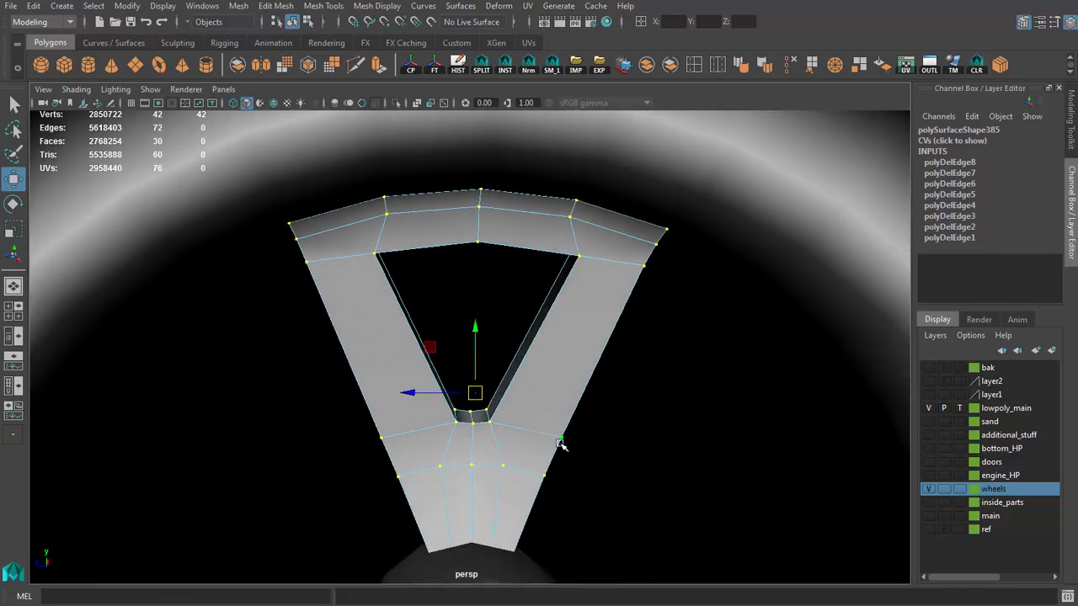
left_click(559, 441)
scroll(541, 464, "up", 2)
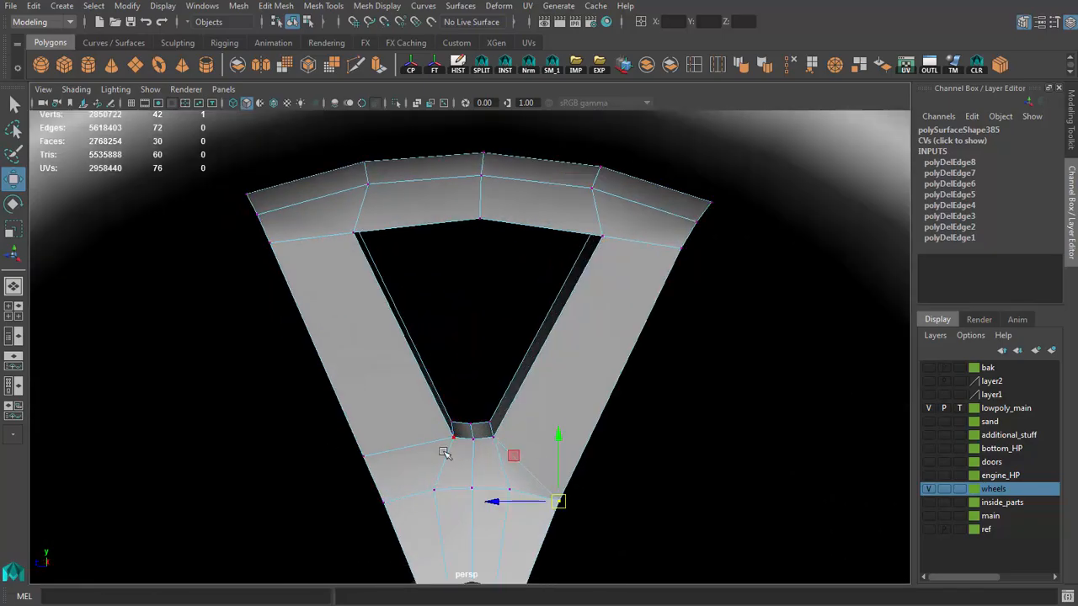
left_click_drag(364, 458, 455, 449, "alt")
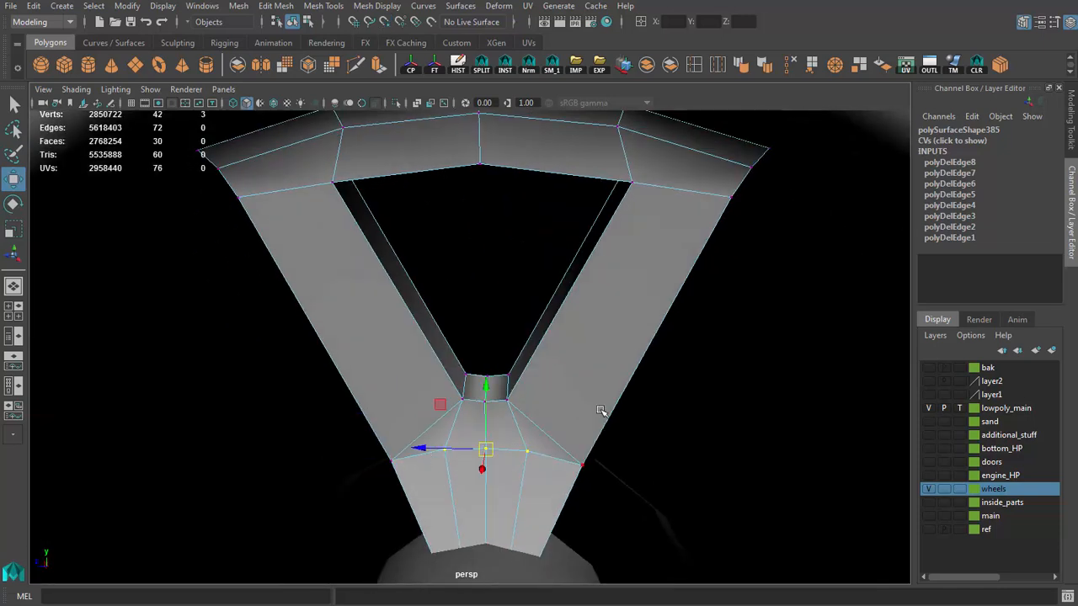
Step: Merge the three middle vertices on the hub crease into one, and likewise those on the segment's edge at the hub cap
left_click(834, 64)
left_click_drag(479, 379, 456, 428, "alt")
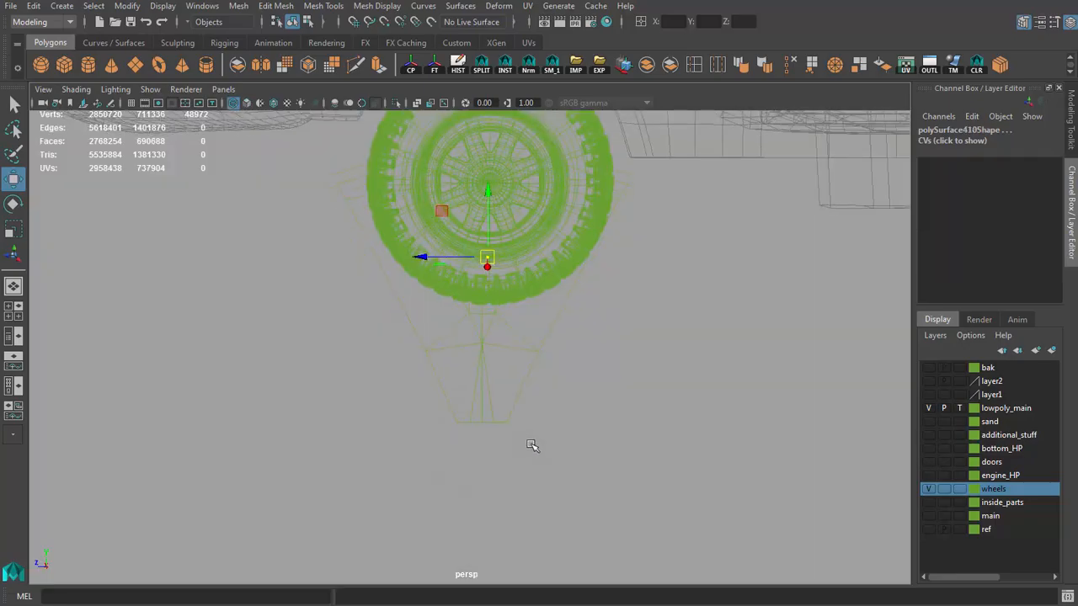
scroll(529, 443, "up", 3)
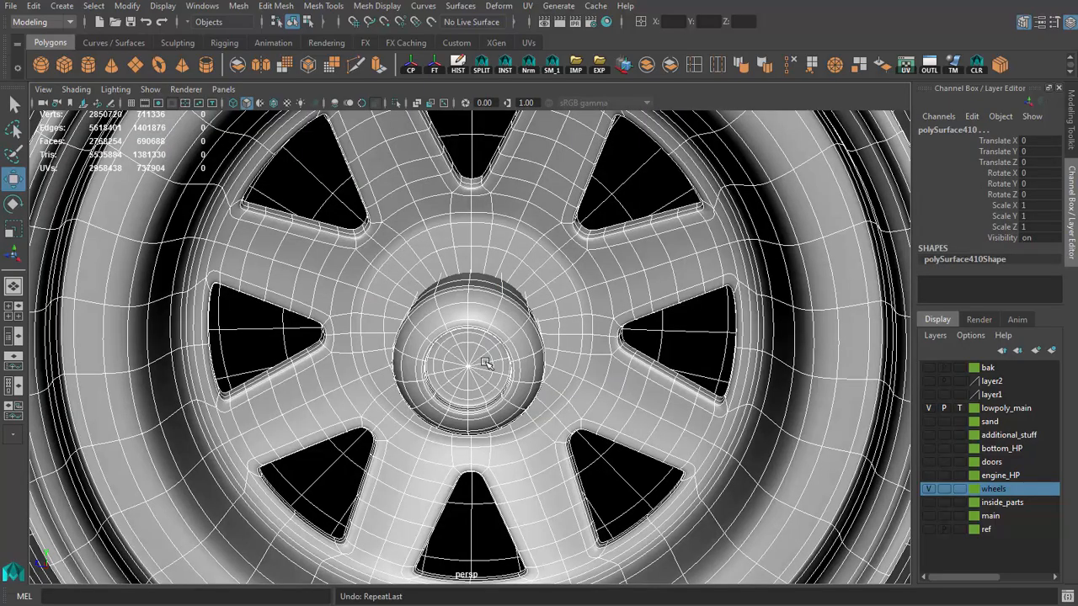
scroll(448, 347, "down", 8)
left_click_drag(404, 353, 448, 347, "alt")
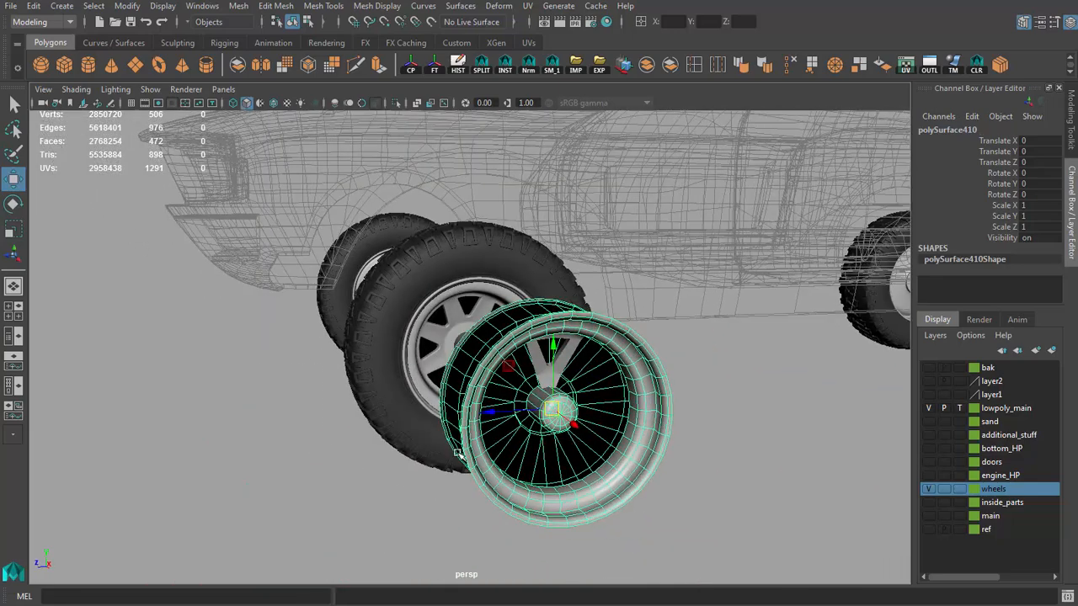
scroll(513, 329, "up", 6)
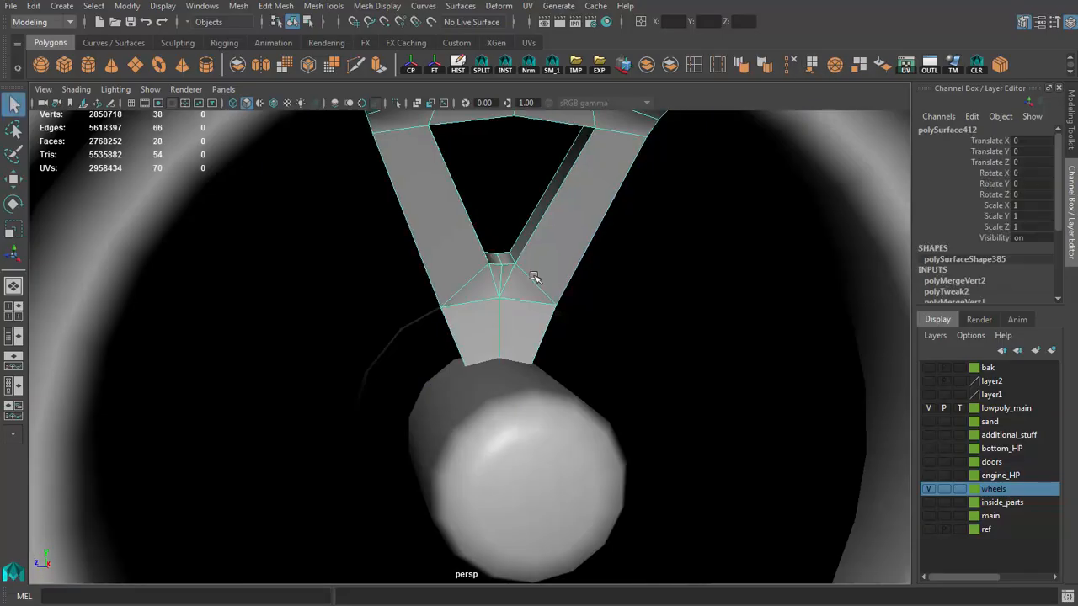
Step: Delete the middle edges running through the window's lower wall and down to the hub crease
scroll(525, 329, "up", 5)
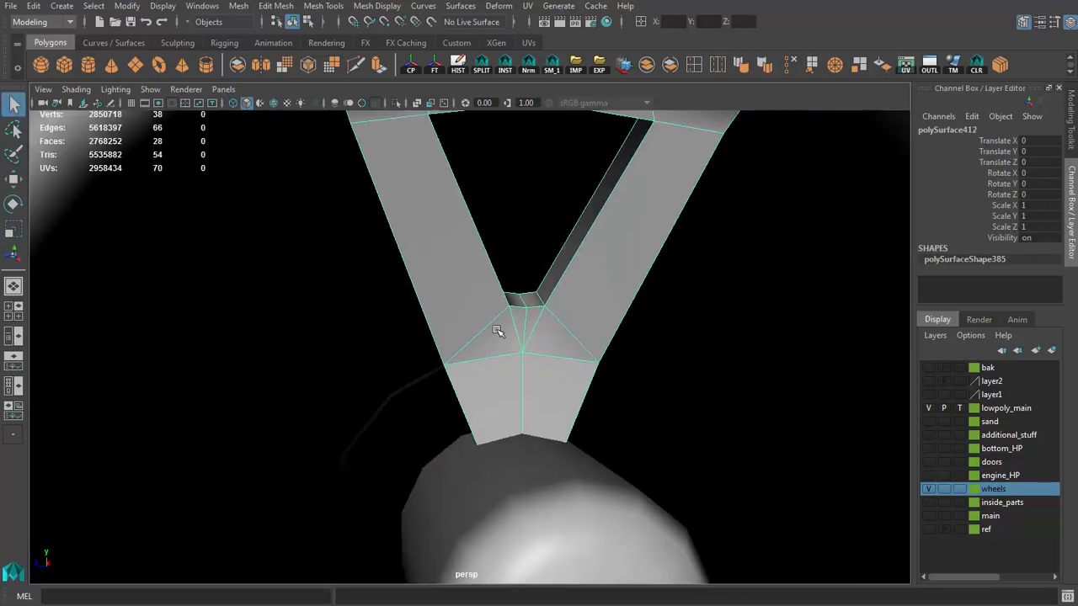
left_click(482, 289)
key("f")
right_click_drag(508, 339, 476, 330, "alt")
left_click_drag(475, 330, 553, 349, "alt")
right_click_drag(553, 348, 181, 266, "alt")
left_click_drag(181, 265, 320, 298, "alt")
right_click_drag(320, 298, 541, 378, "alt")
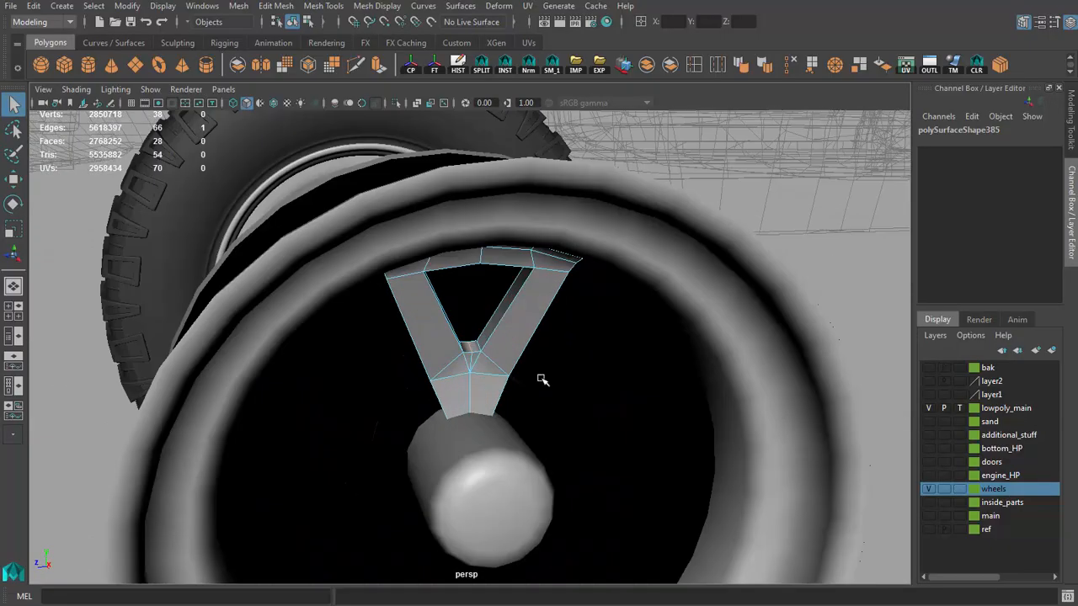
left_click_drag(542, 378, 498, 358, "alt")
scroll(497, 359, "up", 5)
left_click(790, 68)
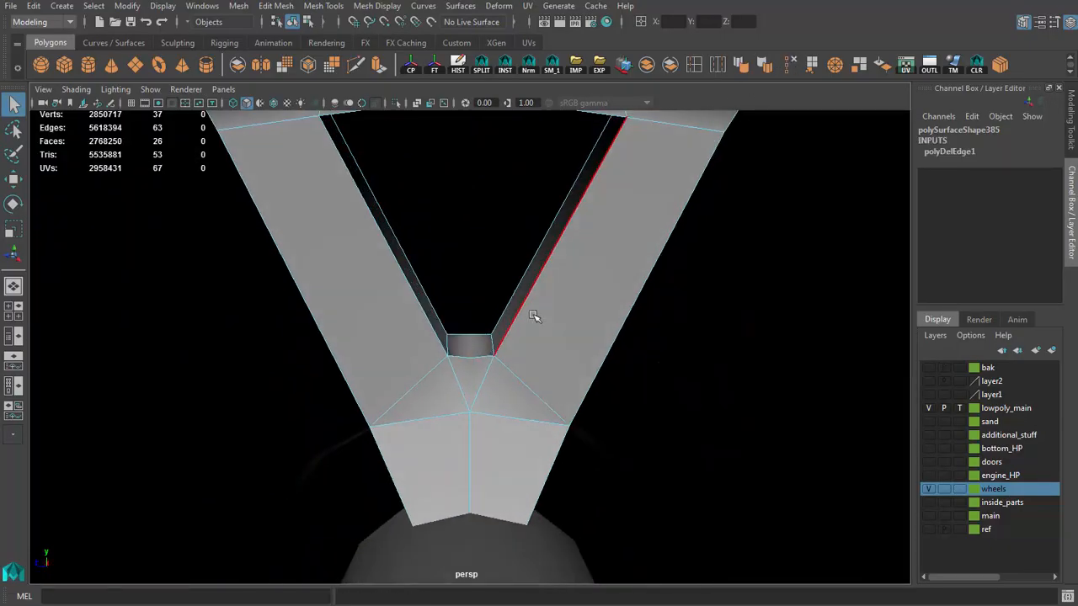
left_click_drag(534, 314, 477, 356, "alt")
key("ctrl+z")
left_click(789, 65)
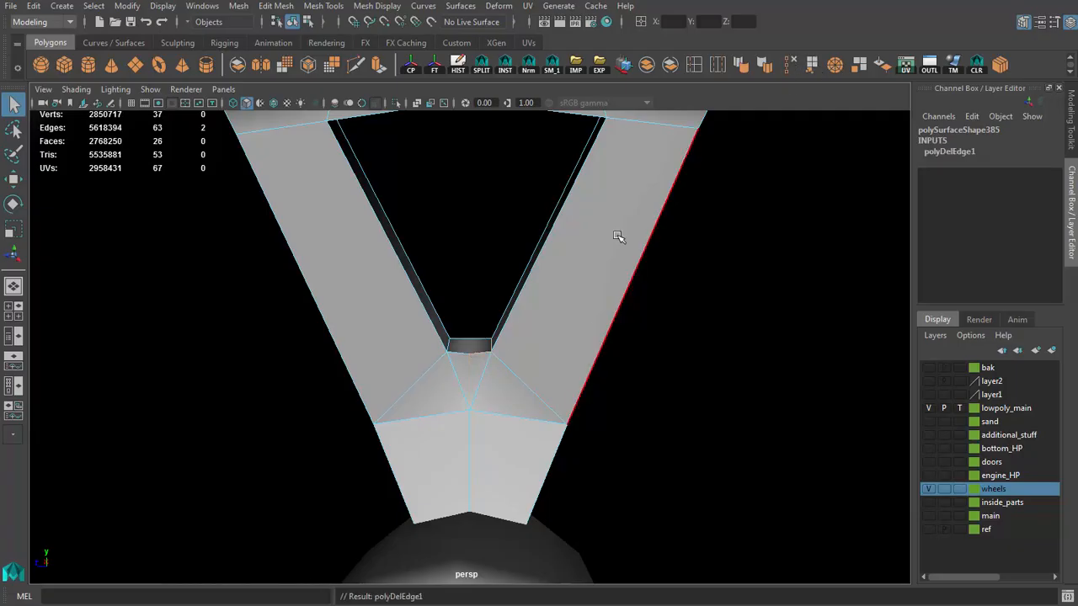
Step: Try deleting the leftover middle vertex on the window's lower front edge, and undo it
left_click_drag(620, 235, 461, 345, "alt")
key("Delete")
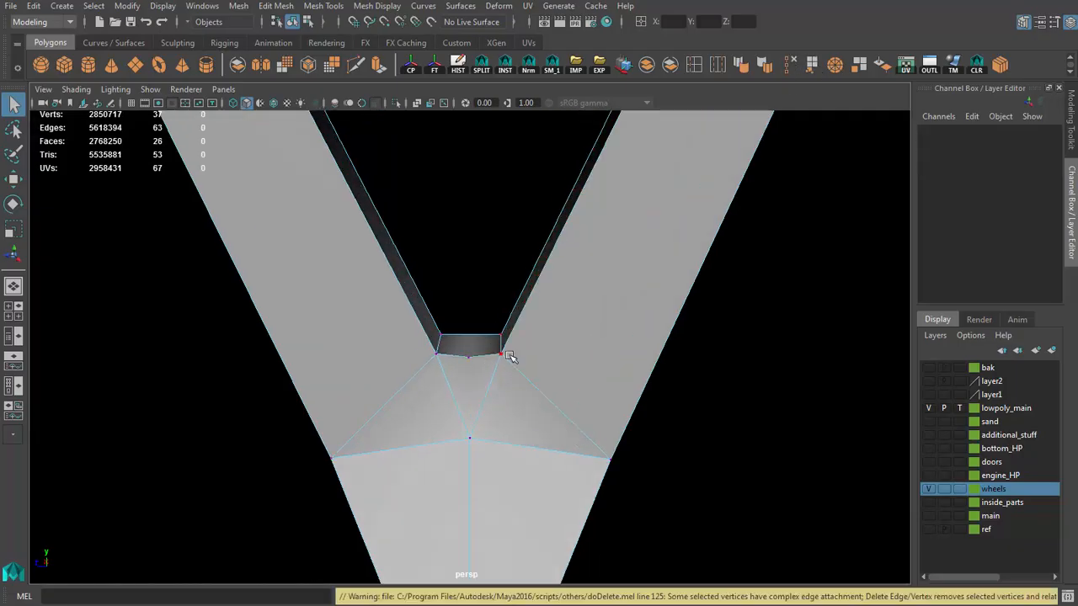
key("ctrl+z")
Step: Snap the leftover middle vertex onto the window's lower corner, merge the coincident vertices and return to object mode
right_click_drag(480, 376, 745, 98, "alt")
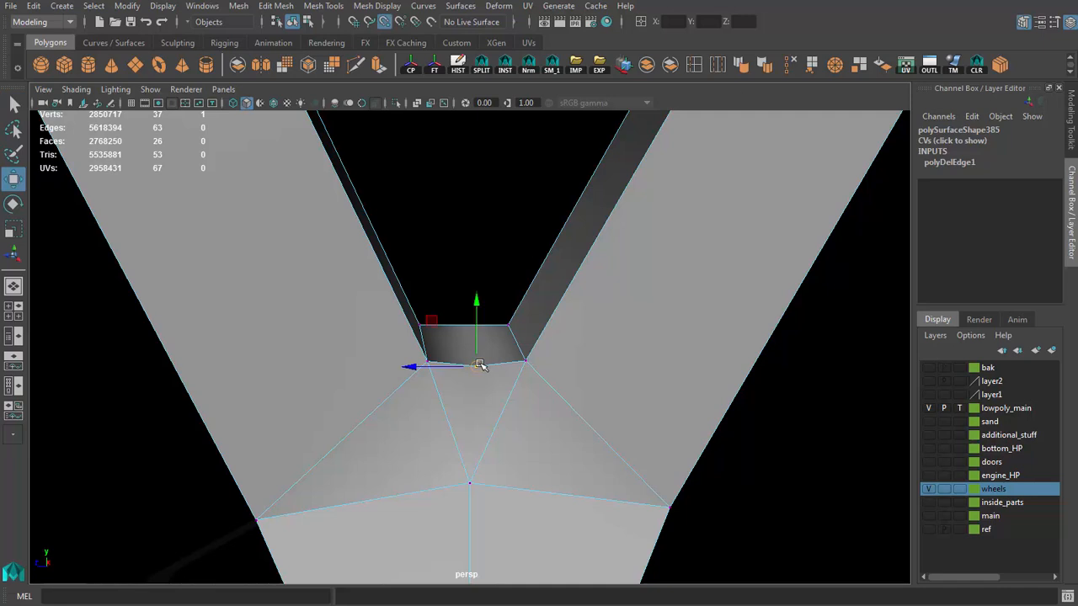
left_click_drag(479, 366, 609, 410)
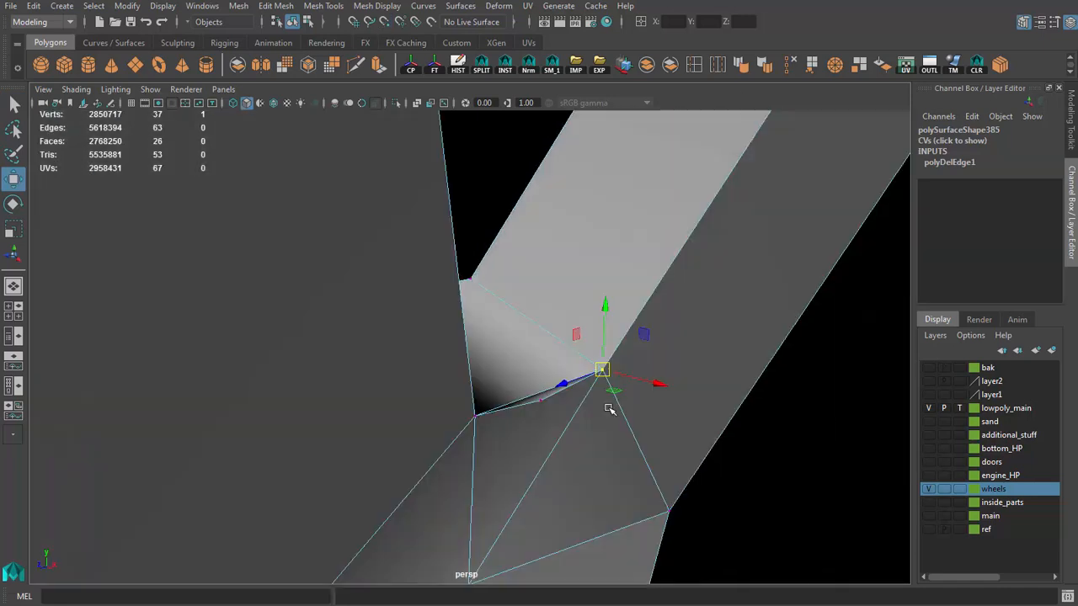
left_click_drag(541, 404, 601, 373)
key("q")
key("4")
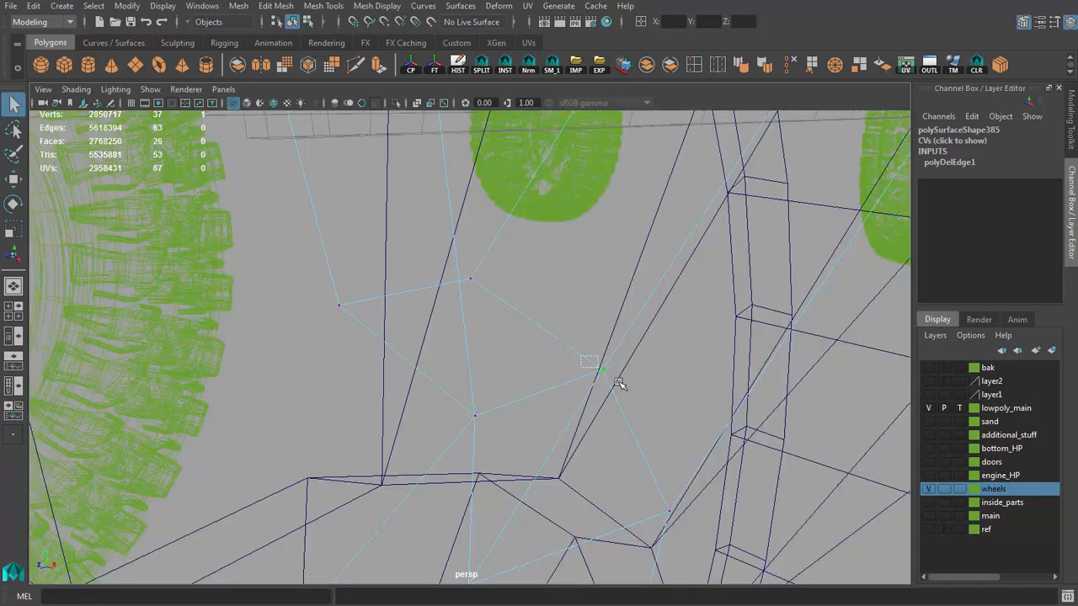
key("5")
key("F8")
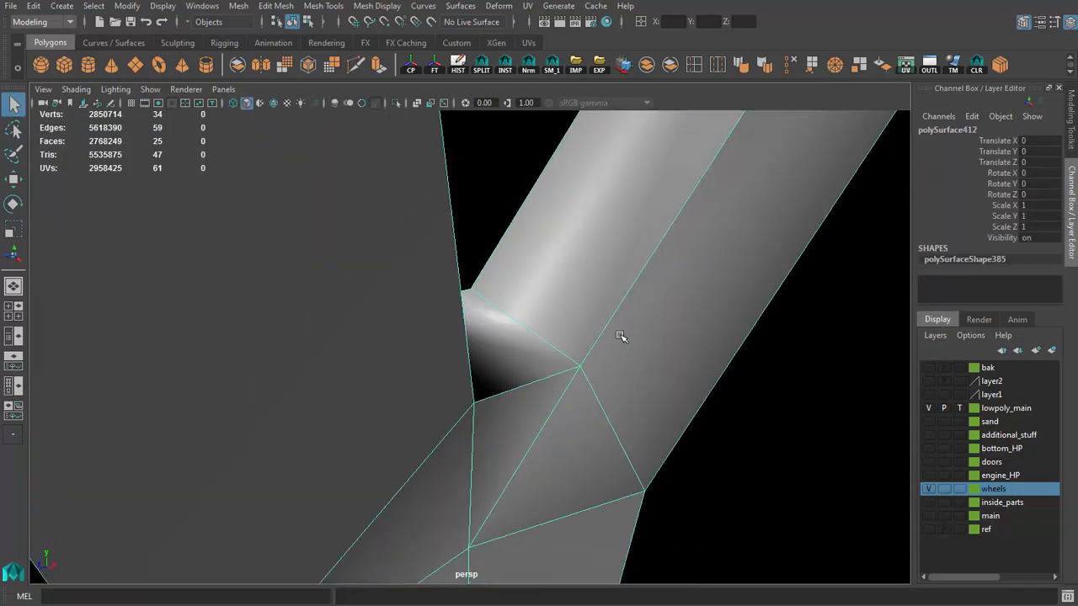
Step: Merge the spoke segment's overlapping vertices and check its shape in smooth preview
left_click_drag(620, 339, 485, 299, "alt")
scroll(486, 299, "down", 5)
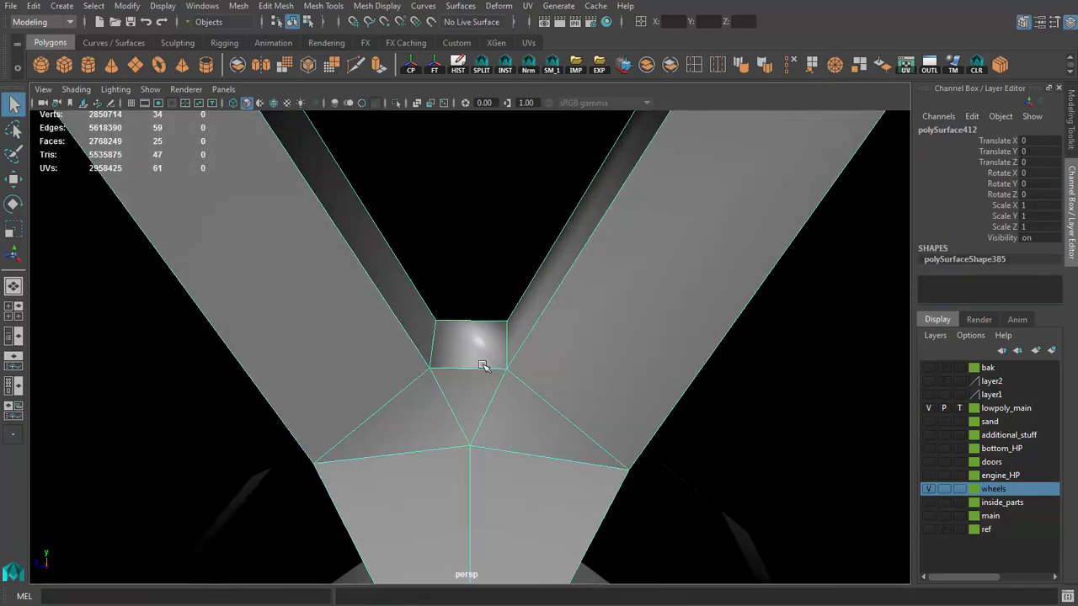
key("F8")
scroll(403, 261, "down", 4)
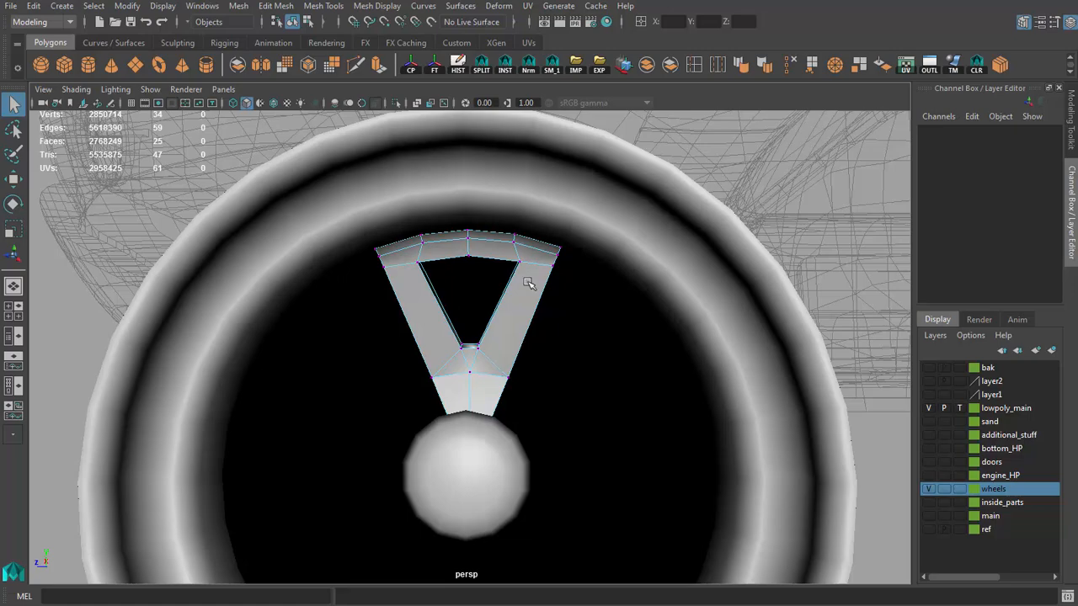
scroll(528, 284, "up", 4)
right_click_drag(522, 257, 550, 233, "shift")
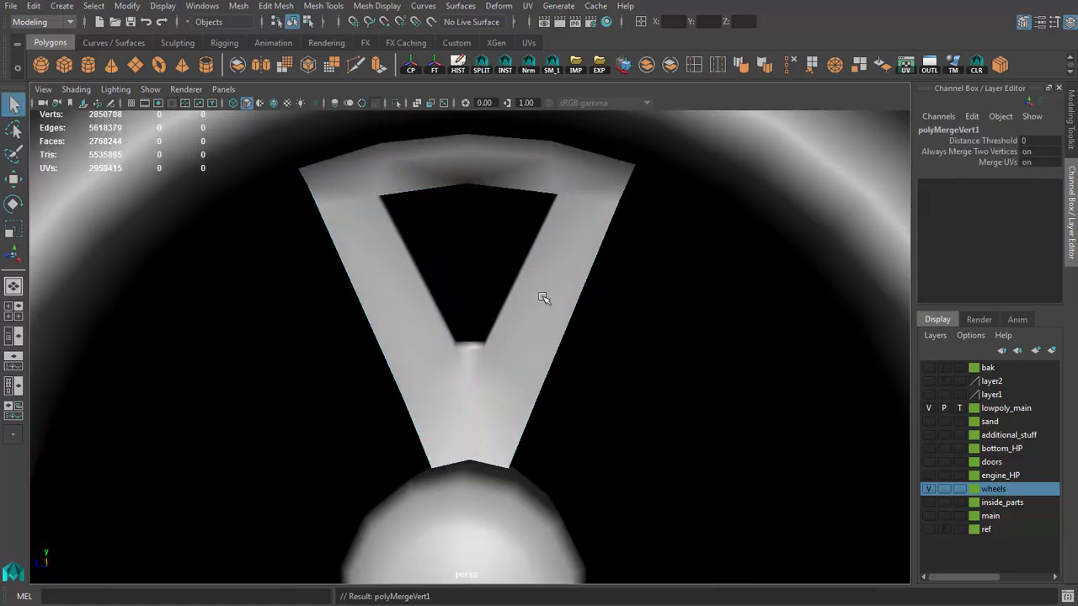
scroll(543, 299, "up", 2)
key("F8")
key("3")
key("1")
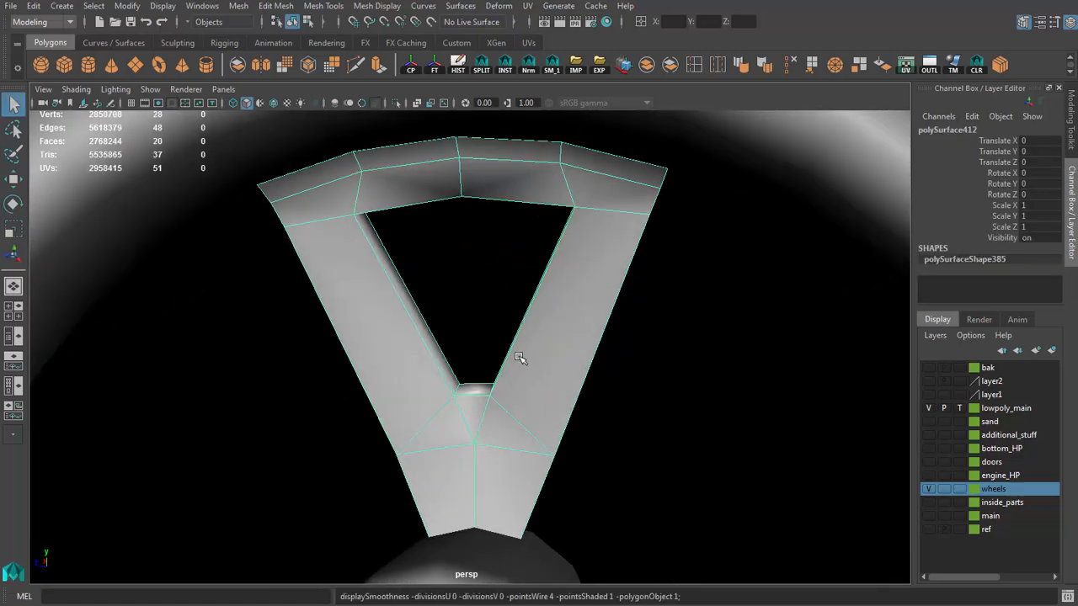
Step: Snap the segment's two outer end vertices below the rim edge onto the corner vertices above, merge them and return to object mode
left_click_drag(520, 358, 645, 392, "alt")
key("F9")
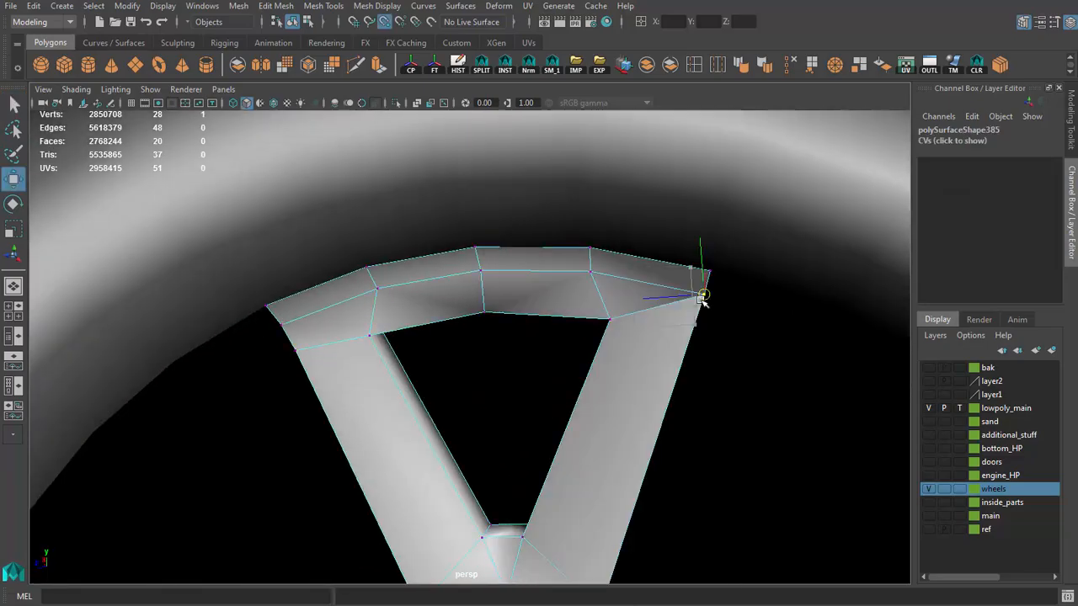
left_click_drag(295, 331, 226, 219, "alt")
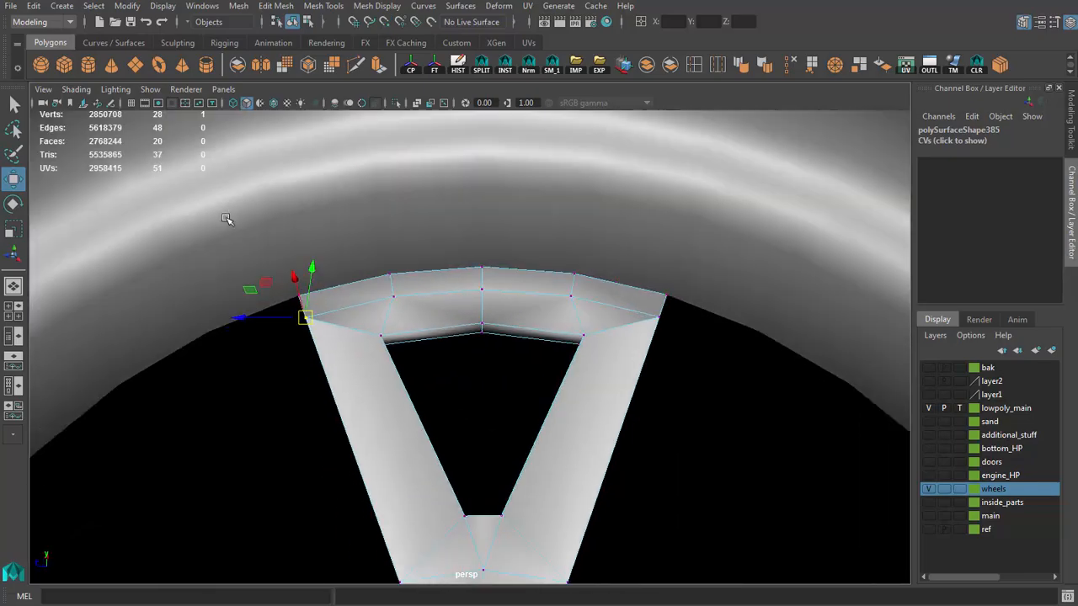
key("g")
scroll(573, 315, "up", 1)
key("q")
right_click_drag(572, 314, 593, 294)
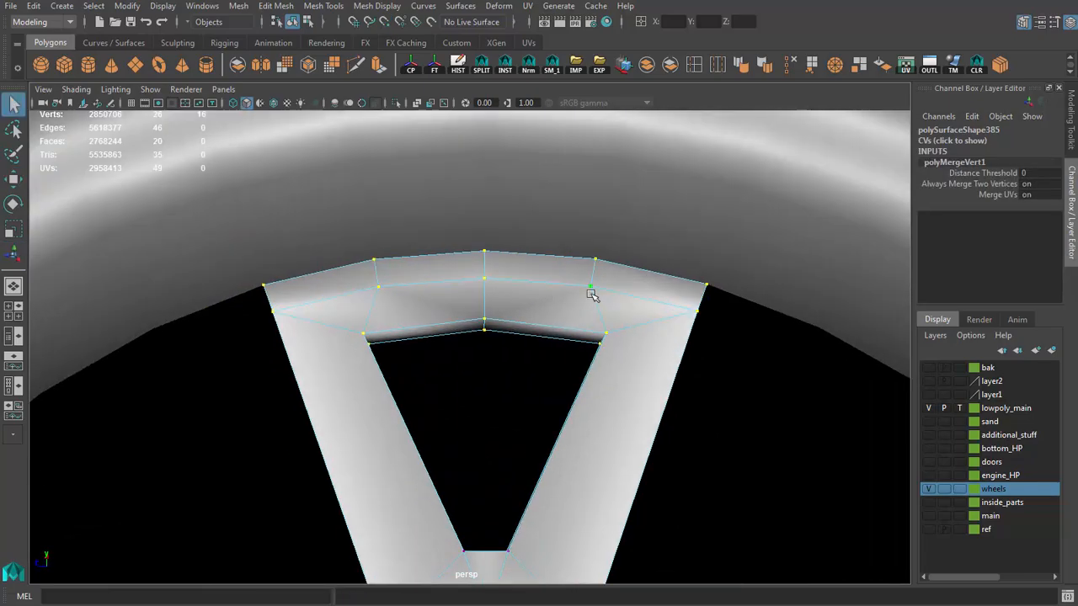
left_click_drag(593, 294, 589, 345, "alt")
key("3")
key("1")
scroll(604, 305, "down", 1)
scroll(485, 358, "down", 6)
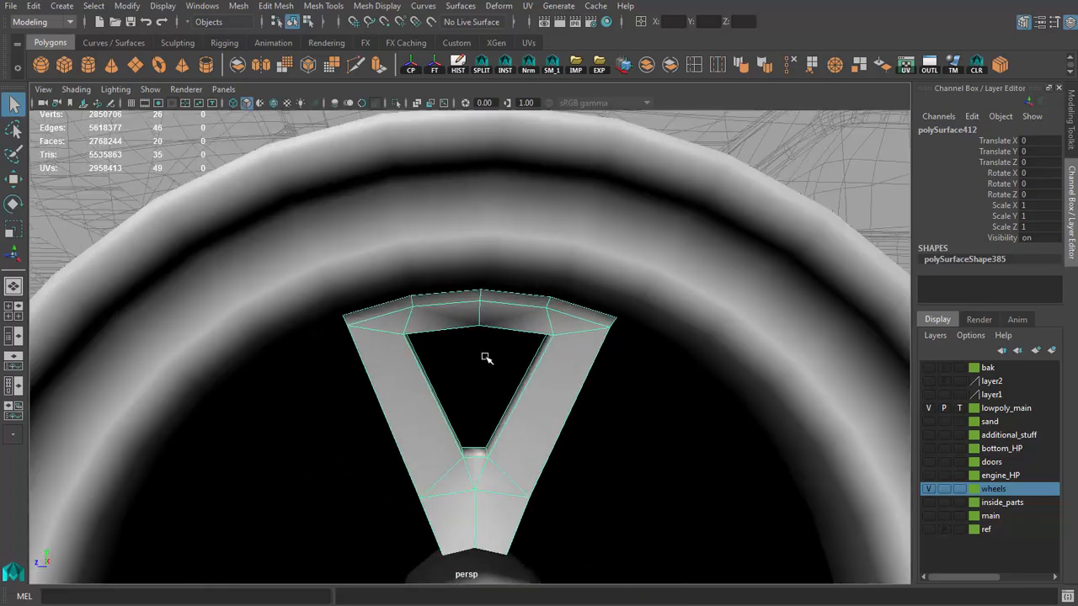
Step: Snap the spoke segment's pivot to the wheel's centre in the side view
left_click_drag(485, 356, 496, 320, "alt")
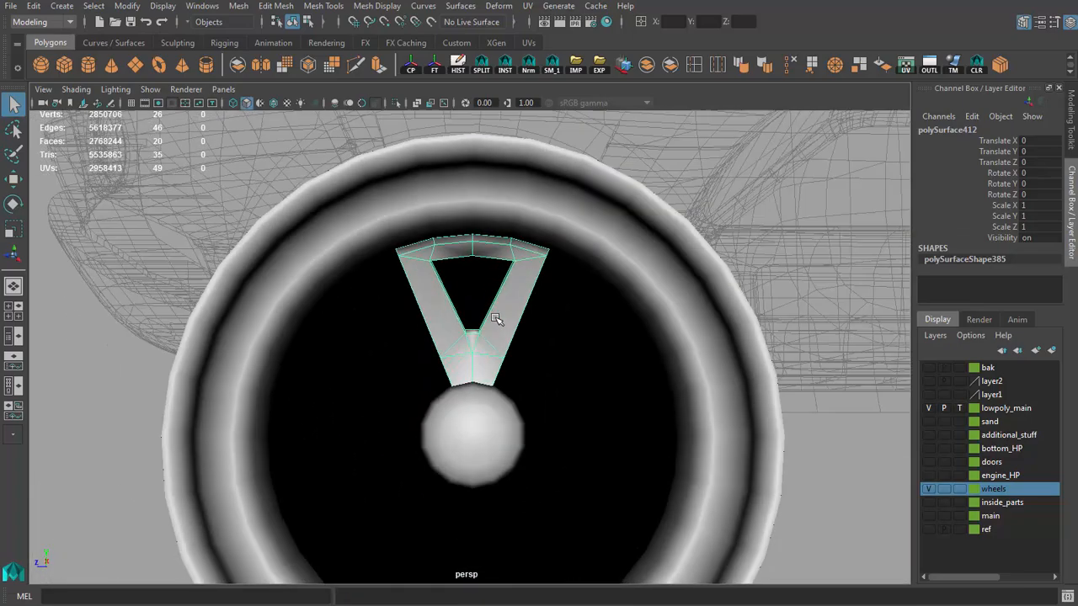
key("space")
scroll(620, 492, "up", 5)
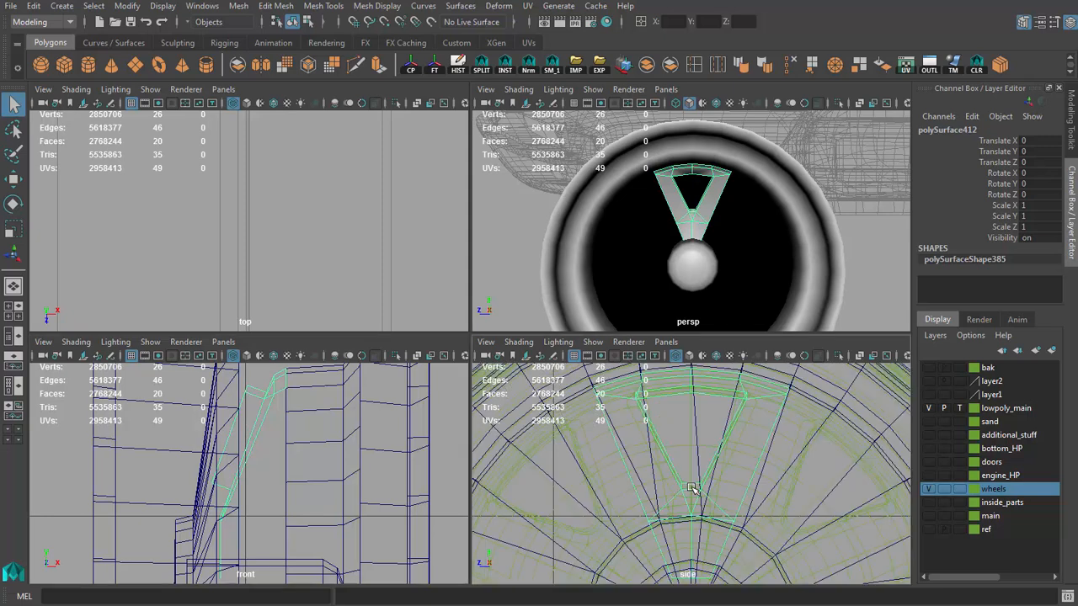
key("space")
scroll(681, 489, "down", 6)
middle_click_drag(495, 439, 496, 389, "alt")
key("w")
scroll(500, 433, "up", 5)
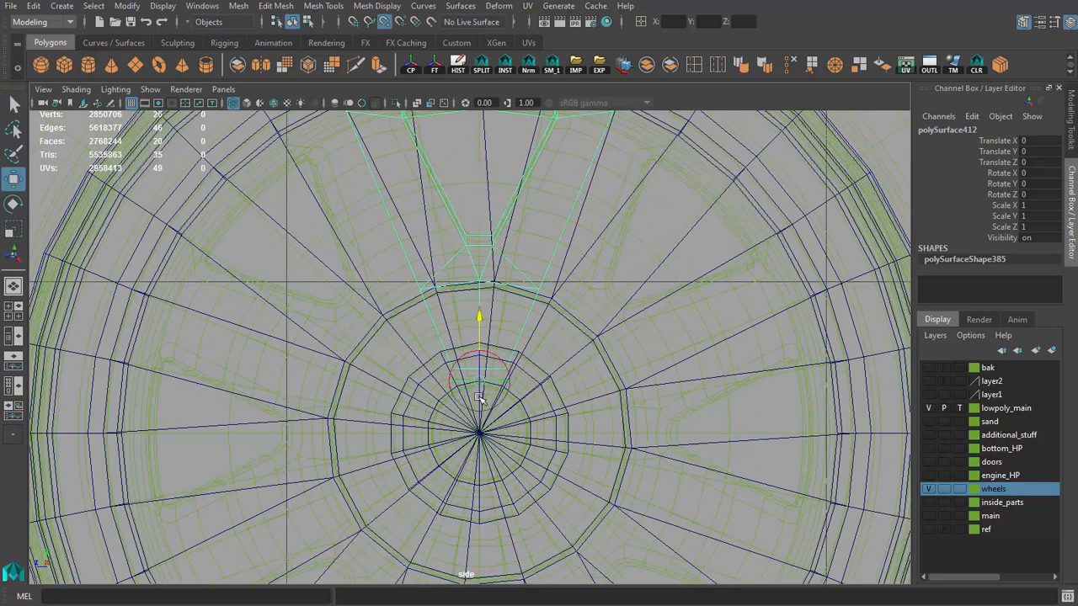
scroll(479, 438, "down", 5)
scroll(468, 410, "up", 2)
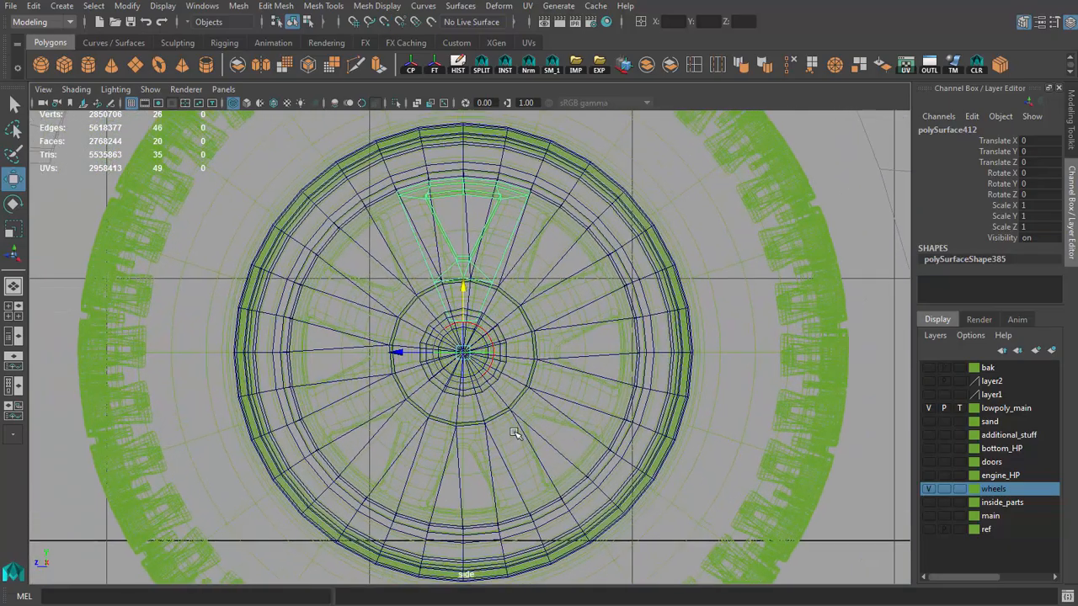
key("space")
key("space")
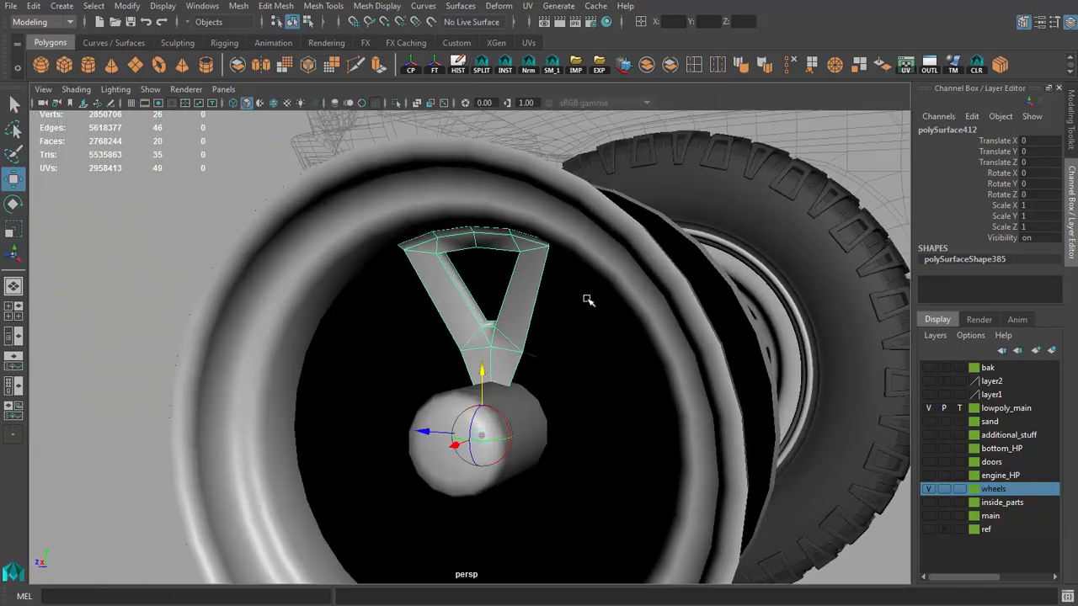
Step: Open the Duplicate Special options for the spoke segment and set the number of copies to 7
scroll(528, 272, "up", 2)
scroll(541, 270, "down", 2)
left_click_drag(528, 271, 489, 314, "alt")
scroll(543, 279, "up", 3)
scroll(498, 283, "down", 5)
left_click(34, 7)
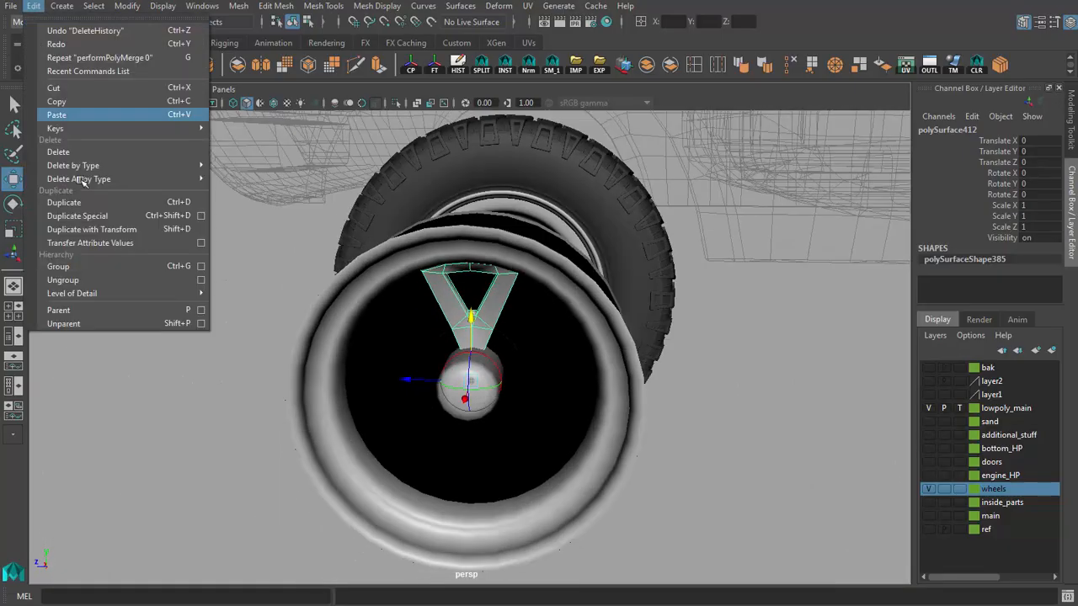
left_click(201, 216)
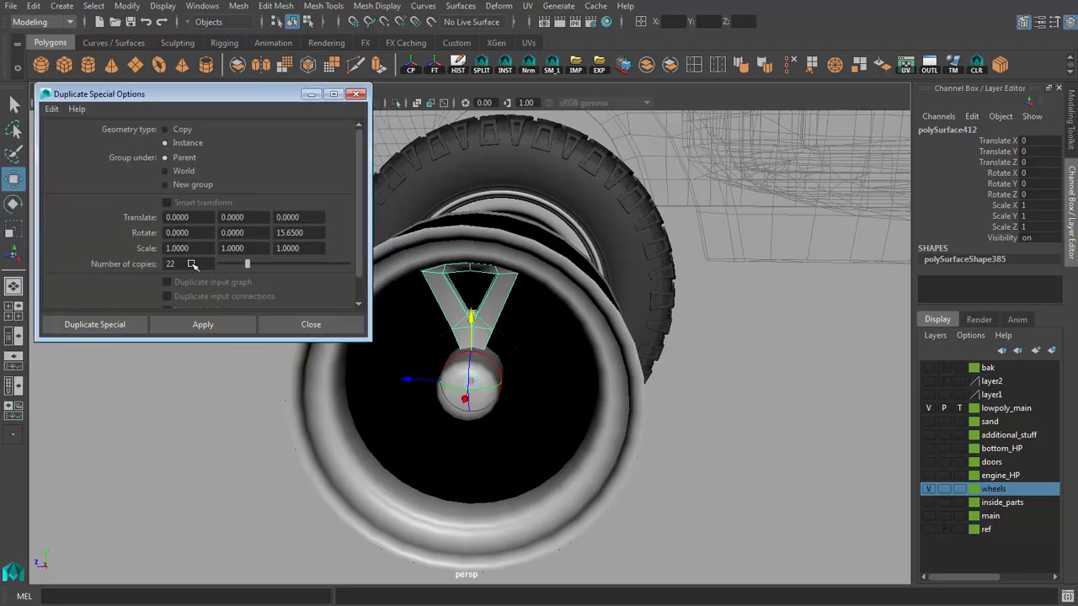
left_click_drag(467, 293, 576, 268, "alt")
scroll(583, 290, "up", 2)
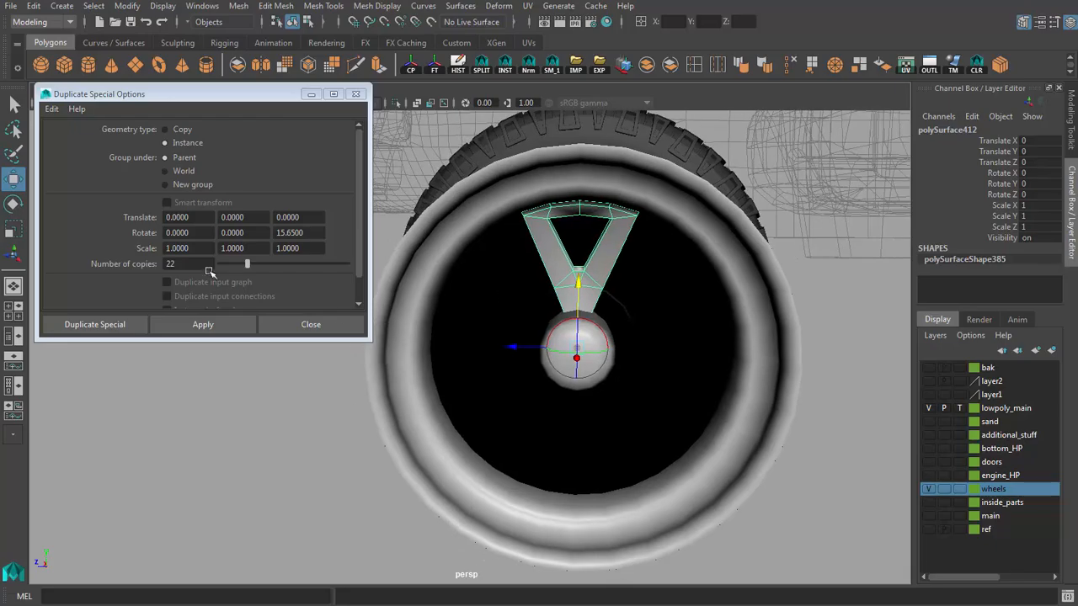
double_click(170, 263)
mouse_move(495, 335)
middle_mouse_down("alt")
mouse_move(490, 321)
mouse_move(499, 320)
middle_mouse_up("alt")
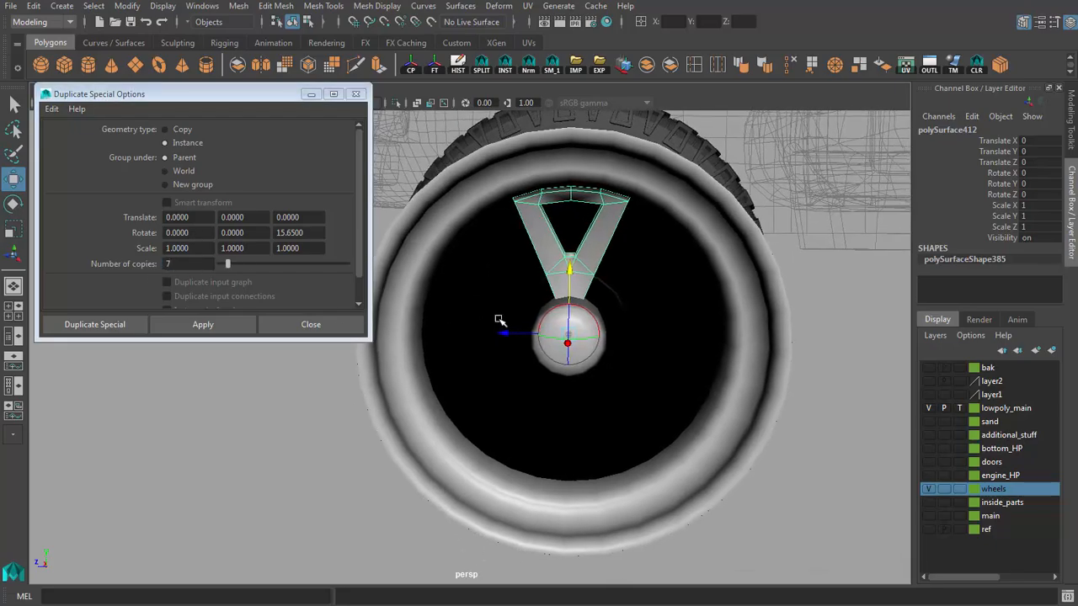
left_click_drag(850, 497, 800, 524, "alt")
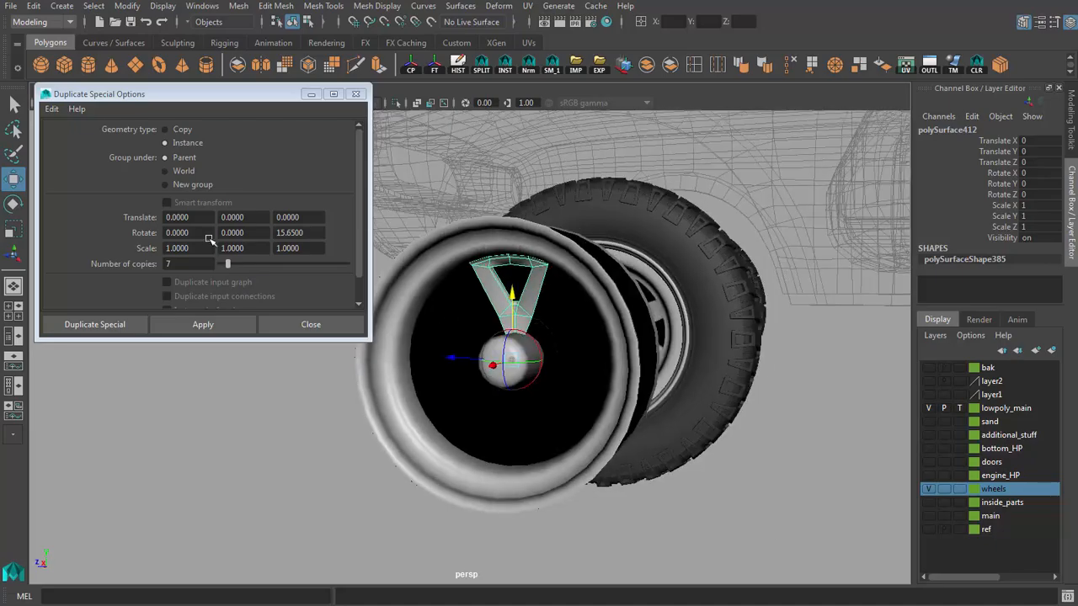
Step: Try duplicating the spoke segment with a 45° rotation about Z, and undo it
left_click(299, 234)
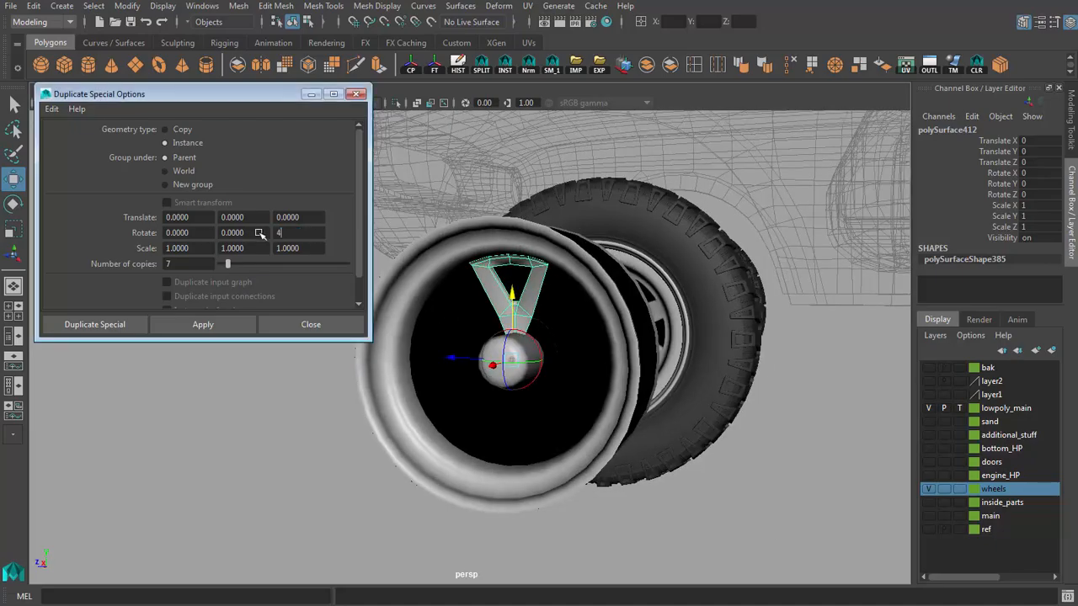
left_click(212, 324)
right_click_drag(445, 339, 511, 349, "alt")
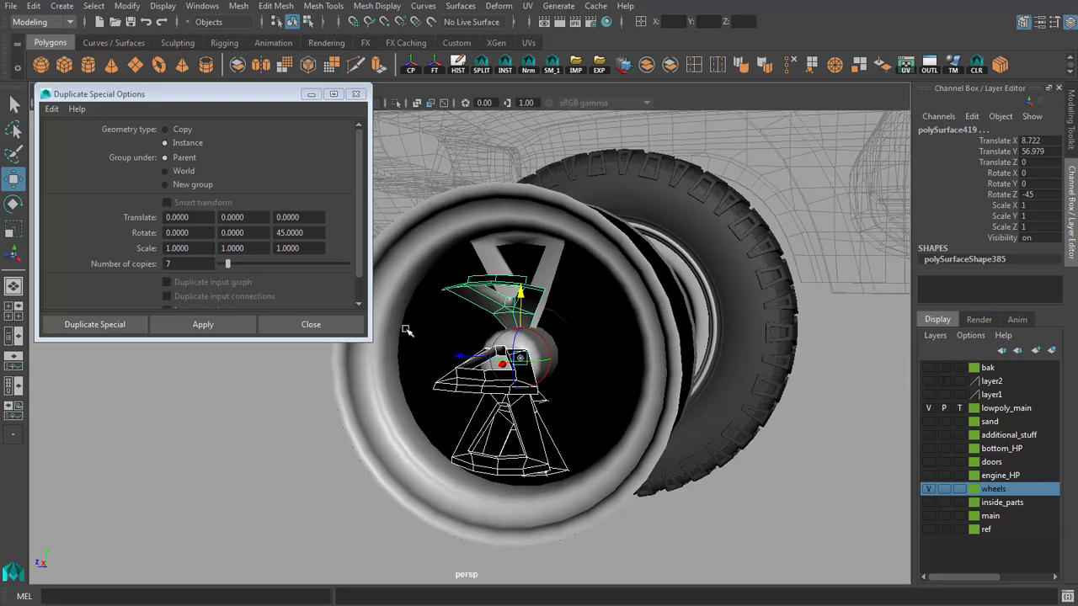
key("ctrl+z")
Step: Move the 45° rotation to the X axis, create the seven spoke instances around the hub and close the options
left_click(308, 234)
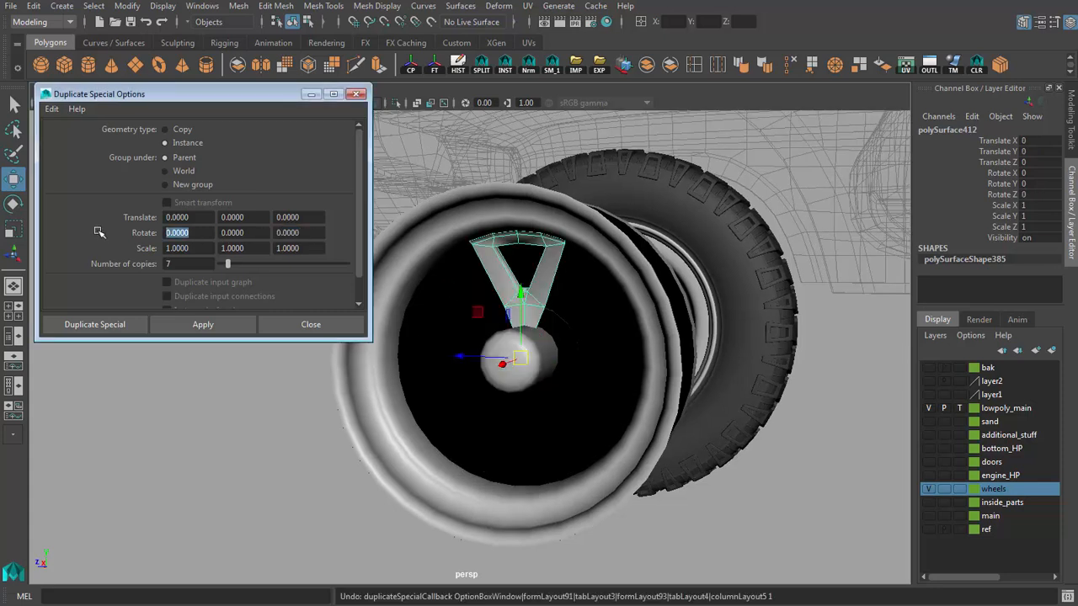
left_click(208, 330)
left_click_drag(472, 395, 558, 406, "alt")
right_click_drag(518, 421, 567, 409, "alt")
left_click_drag(567, 409, 522, 377, "alt")
left_click(310, 325)
Step: Harden the edges outlining the window of the upper spoke segment
right_click_drag(520, 376, 533, 275, "alt")
left_click(514, 304, "shift")
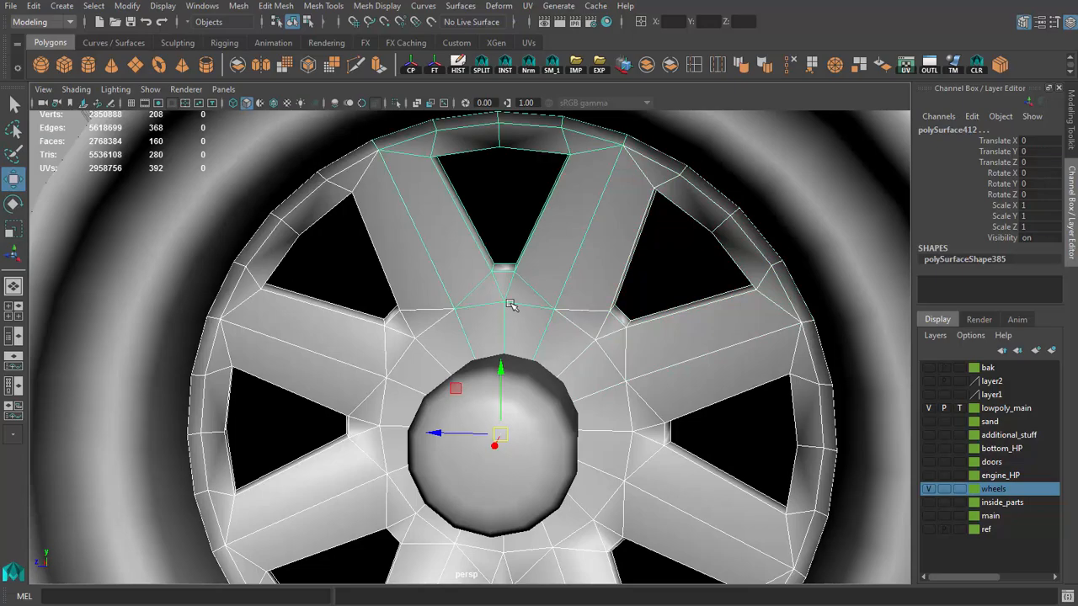
middle_click_drag(510, 304, 495, 394, "alt")
right_click_drag(495, 394, 526, 387, "alt")
left_click(427, 340)
key("F10")
double_click(458, 313)
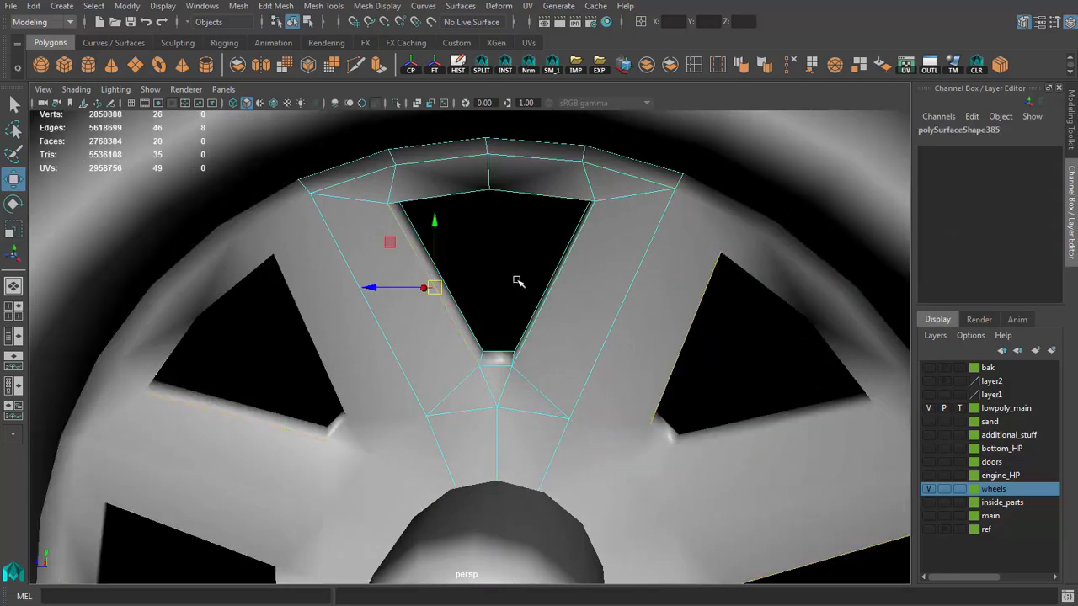
left_click_drag(500, 365, 558, 325, "alt")
left_click(583, 183, "shift")
left_click_drag(583, 182, 515, 225, "alt")
left_click(476, 197, "shift")
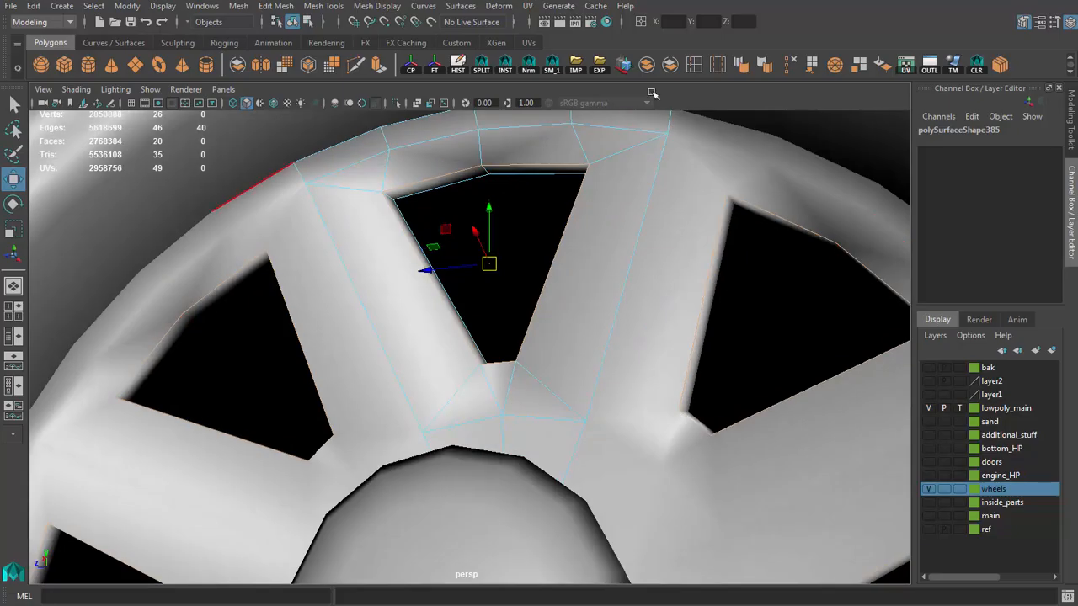
left_click(764, 66)
Step: Harden the short edges across the window's wall corners and return to object mode
left_click_drag(597, 216, 461, 217, "alt")
key("g")
left_click_drag(384, 203, 661, 198, "alt")
left_click(597, 229)
key("g")
left_click_drag(594, 232, 528, 300, "alt")
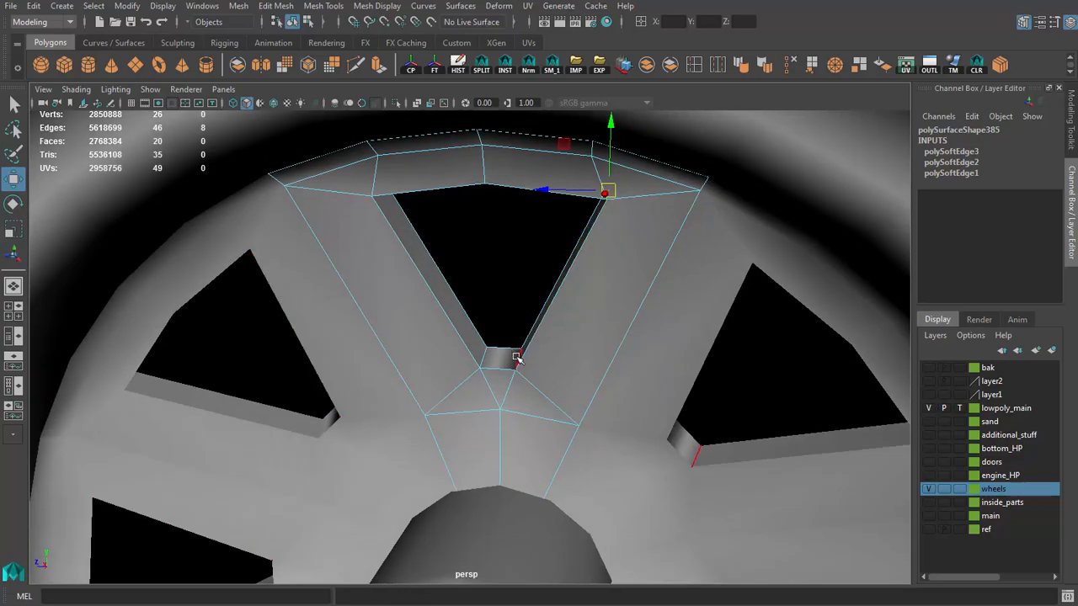
right_click_drag(572, 340, 500, 361, "alt")
left_click_drag(500, 361, 581, 368, "alt")
right_click_drag(581, 368, 444, 347, "alt")
left_click_drag(444, 346, 394, 328, "alt")
right_click_drag(394, 329, 508, 375, "alt")
left_click(496, 379)
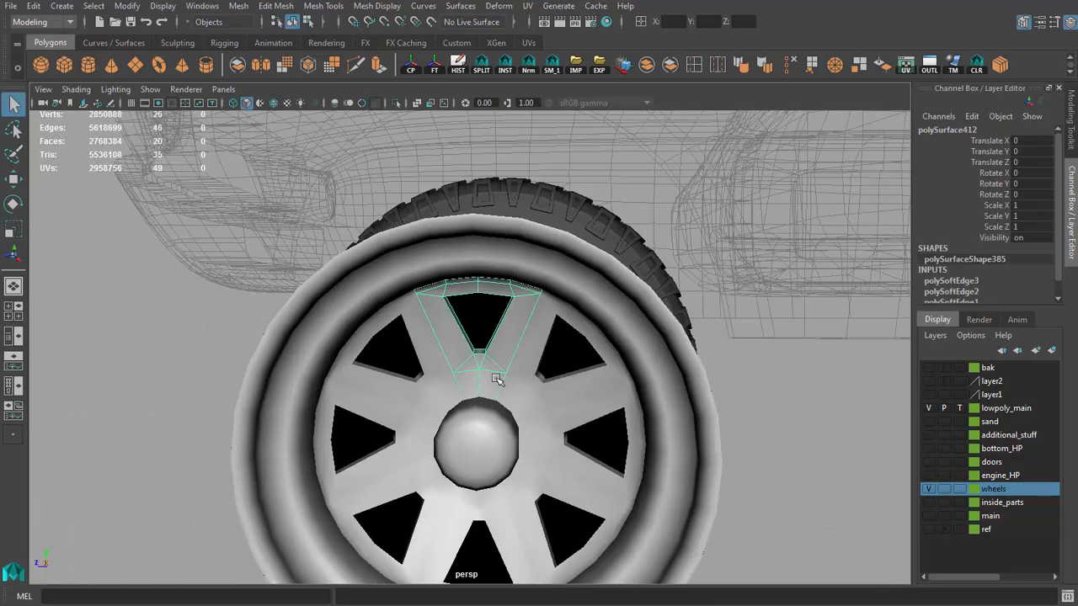
Step: Combine the spokes, hub and rim into one mesh and delete its history
left_click_drag(531, 381, 409, 399, "alt")
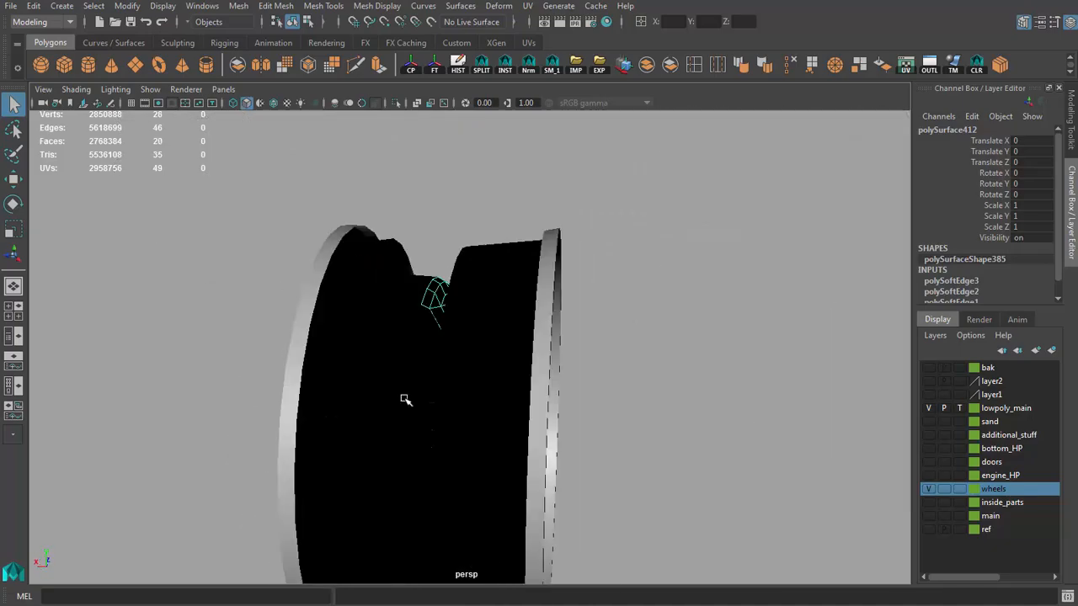
right_click_drag(409, 399, 505, 438, "alt")
left_click(505, 437)
right_click_drag(370, 379, 447, 418, "alt")
left_click_drag(447, 418, 633, 271, "alt")
left_click(522, 454, "ctrl")
left_click(633, 271)
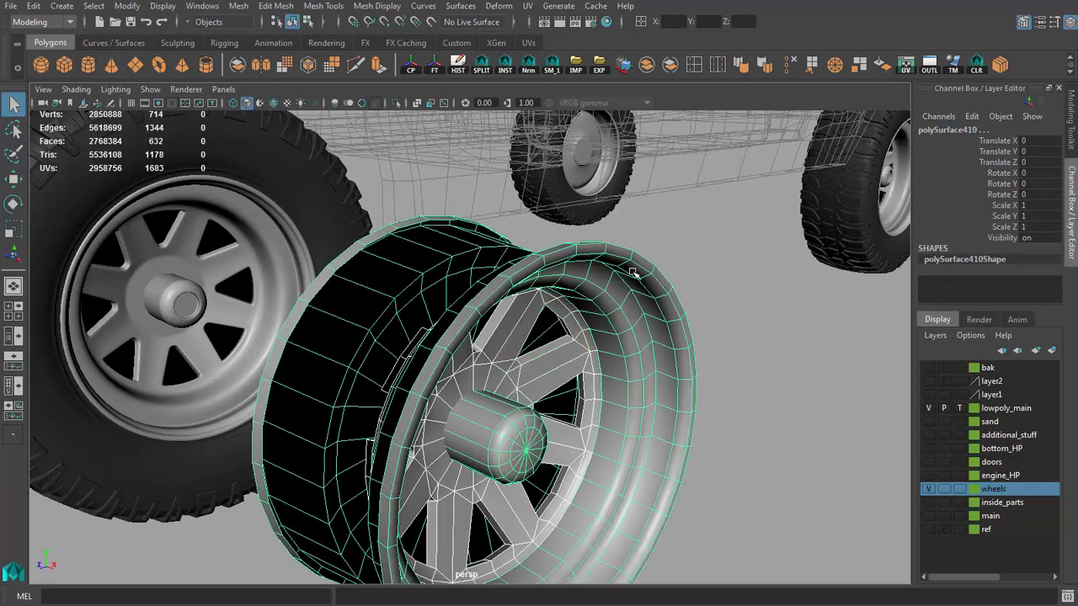
left_click(646, 67)
left_click(457, 65)
Step: Merge the coincident vertices of the spokes and adjoining rim with a 0.0001 distance threshold, and delete the mesh's history
right_click_drag(538, 337, 590, 362, "alt")
left_click_drag(589, 362, 639, 320, "alt")
right_click_drag(640, 320, 591, 331, "alt")
left_click_drag(591, 331, 614, 368, "alt")
key("4")
key("F9")
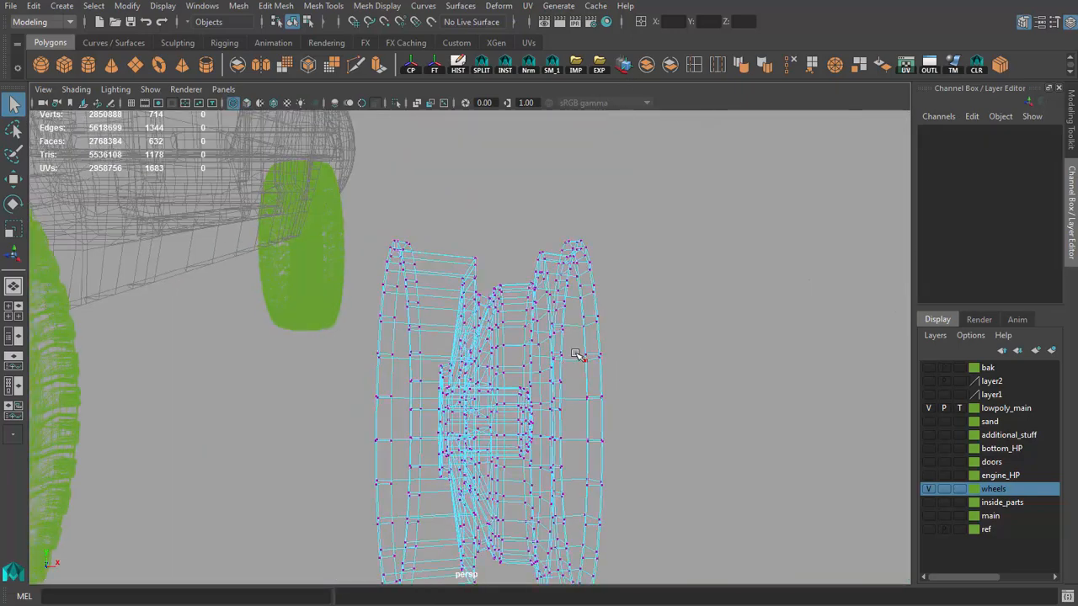
left_click_drag(628, 227, 463, 529)
right_click_drag(554, 360, 556, 360, "shift")
key("5")
right_click_drag(532, 371, 563, 387, "alt")
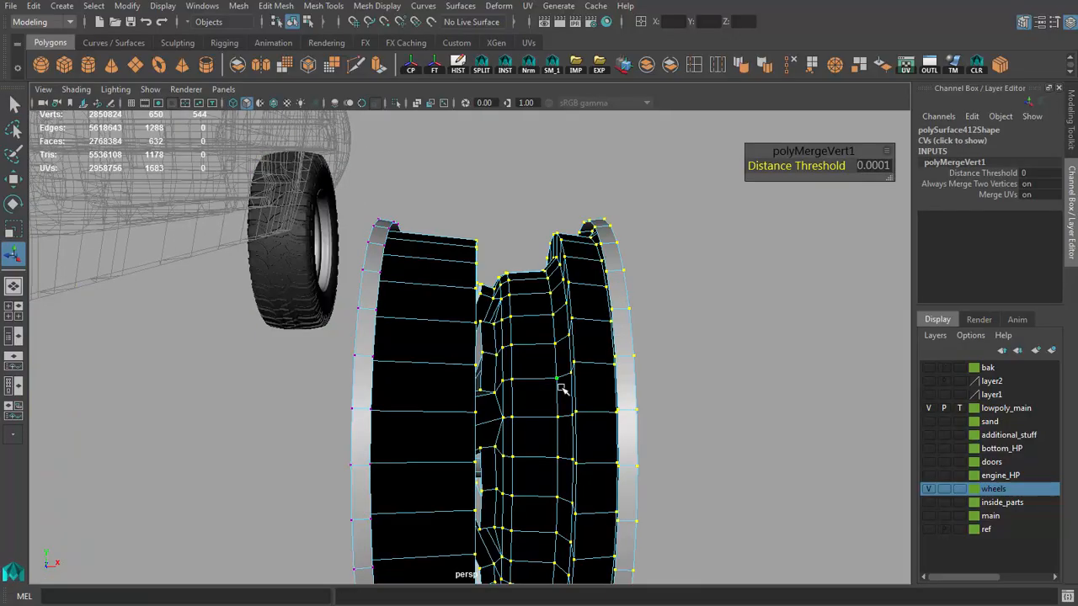
left_click_drag(563, 387, 493, 449, "alt")
key("q")
key("F8")
left_click(481, 405)
key("alt+shift+d")
Step: Examine the merged wheel's shading from the back and front, including in smooth preview
left_click_drag(480, 405, 343, 371, "alt")
left_click(248, 387)
left_click(449, 388)
key("3")
key("1")
left_click(264, 395)
right_click_drag(343, 370, 584, 372, "alt")
left_click_drag(584, 372, 522, 356, "alt")
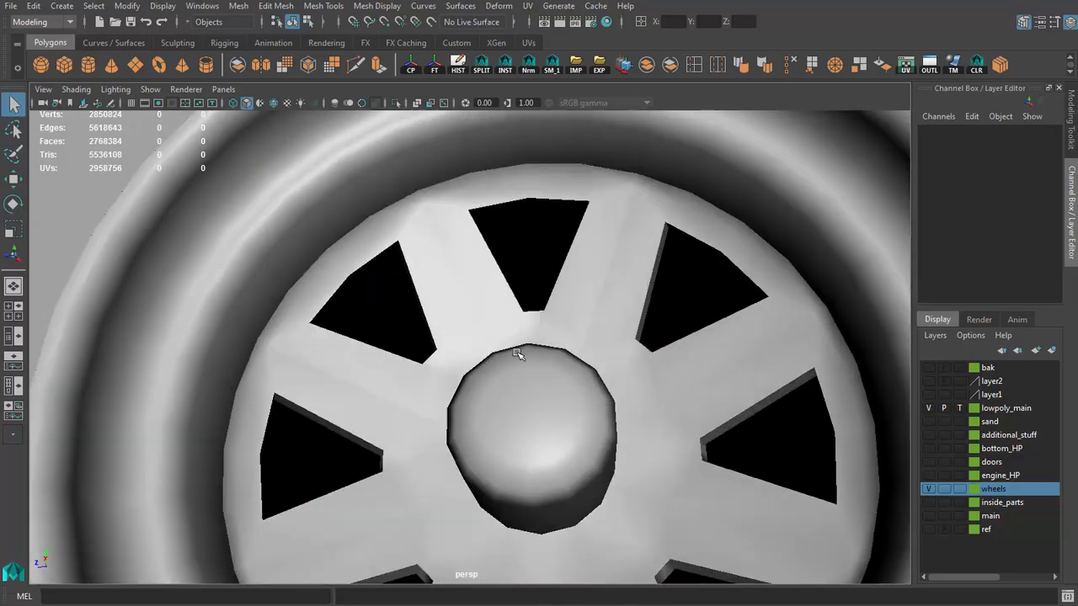
Step: Select the connected faces of the spokes and rim to check which parts of the wheel are joined
right_click_drag(450, 264, 446, 252)
left_click_drag(445, 252, 400, 374, "alt")
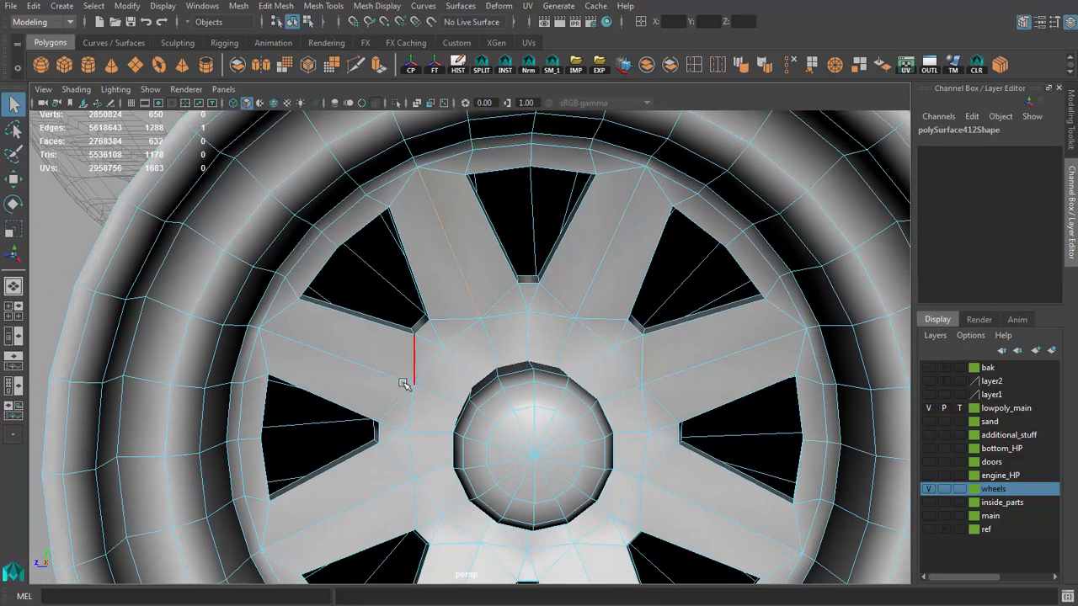
right_click_drag(404, 362, 401, 373)
double_click(402, 373)
scroll(440, 286, "down", 5)
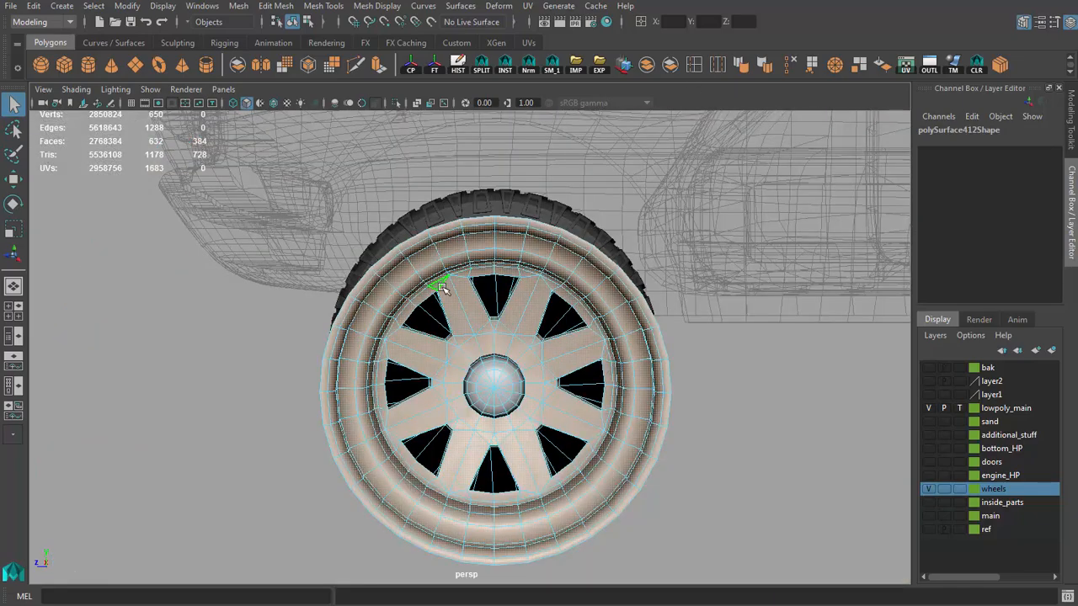
Step: Enable camera-based drag selection and select the front faces of one spoke and the adjoining rim strip
scroll(433, 324, "up", 2)
left_click_drag(432, 332, 427, 344, "alt")
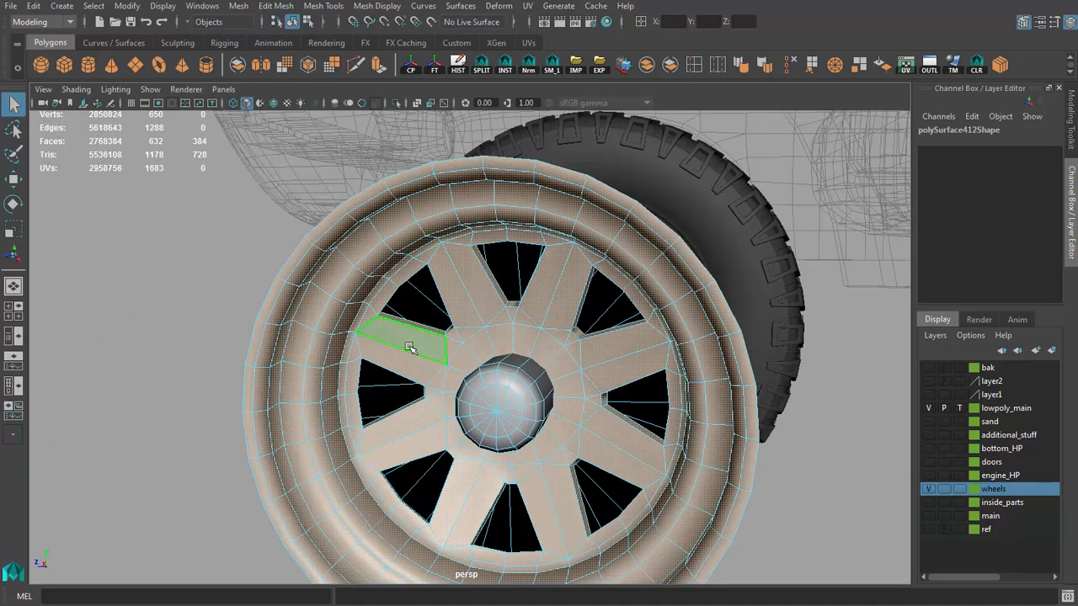
left_click(409, 348)
left_click(1024, 22)
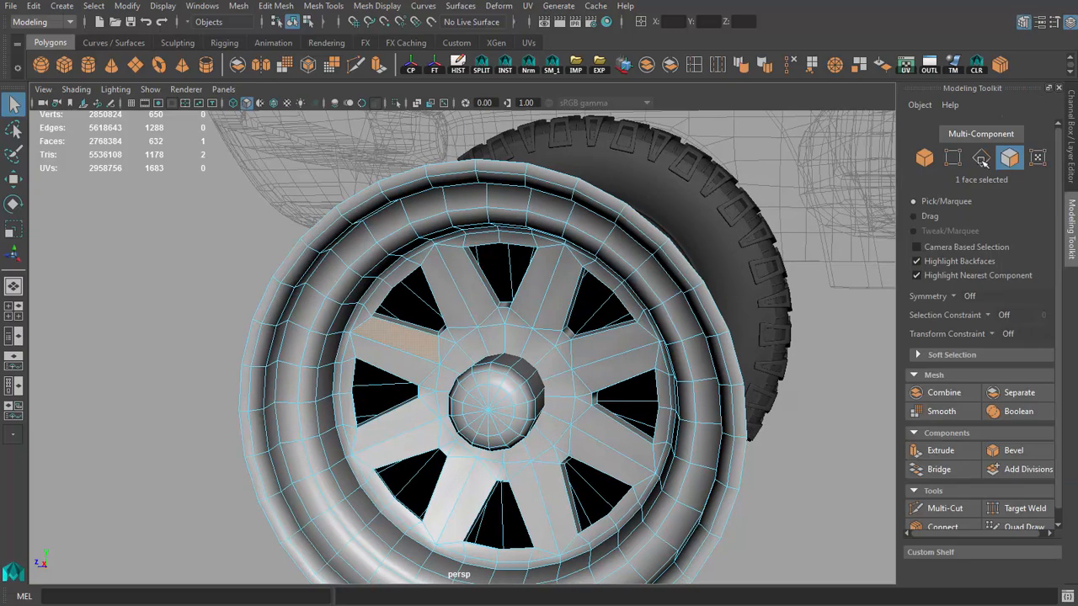
left_click_drag(613, 335, 414, 369, "alt")
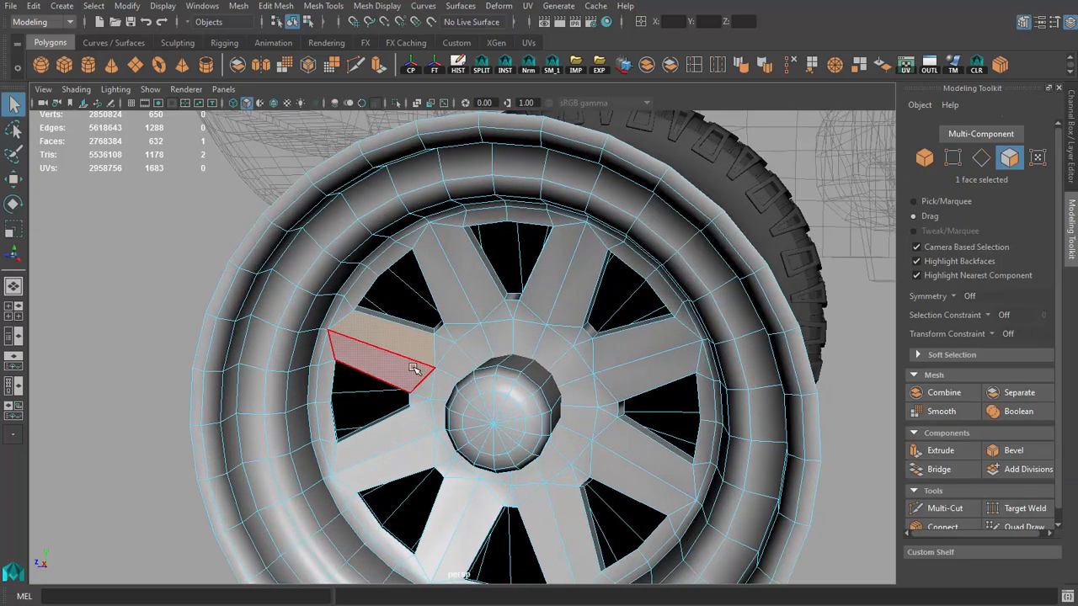
left_click(326, 341)
scroll(357, 305, "up", 3)
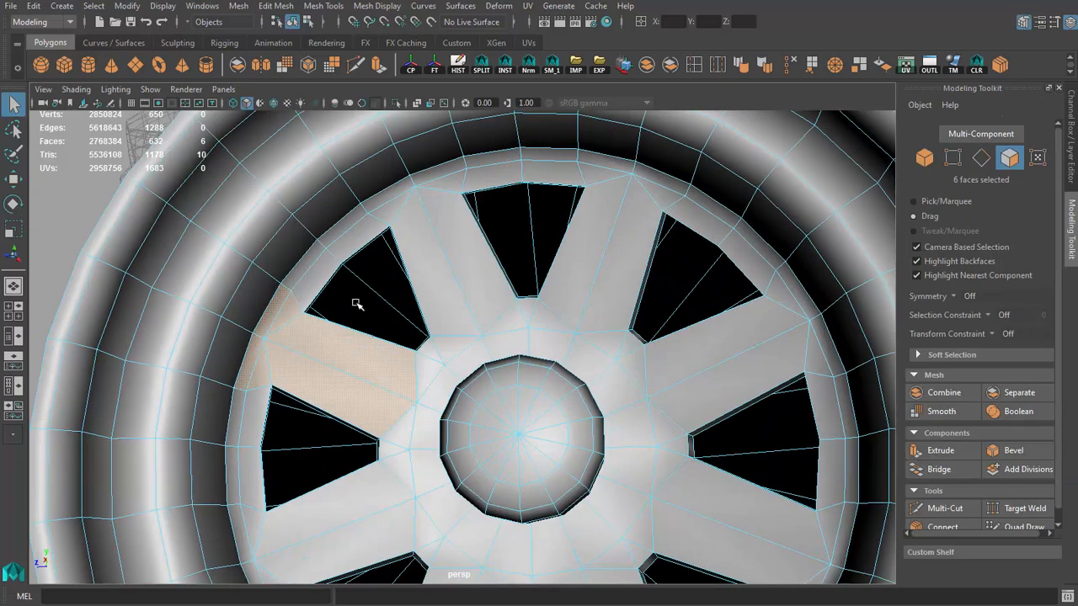
Step: Select the edges along two neighbouring spokes and where they meet the rim, and soften them
left_click_drag(680, 152, 503, 297, "alt")
right_click_drag(413, 323, 412, 288)
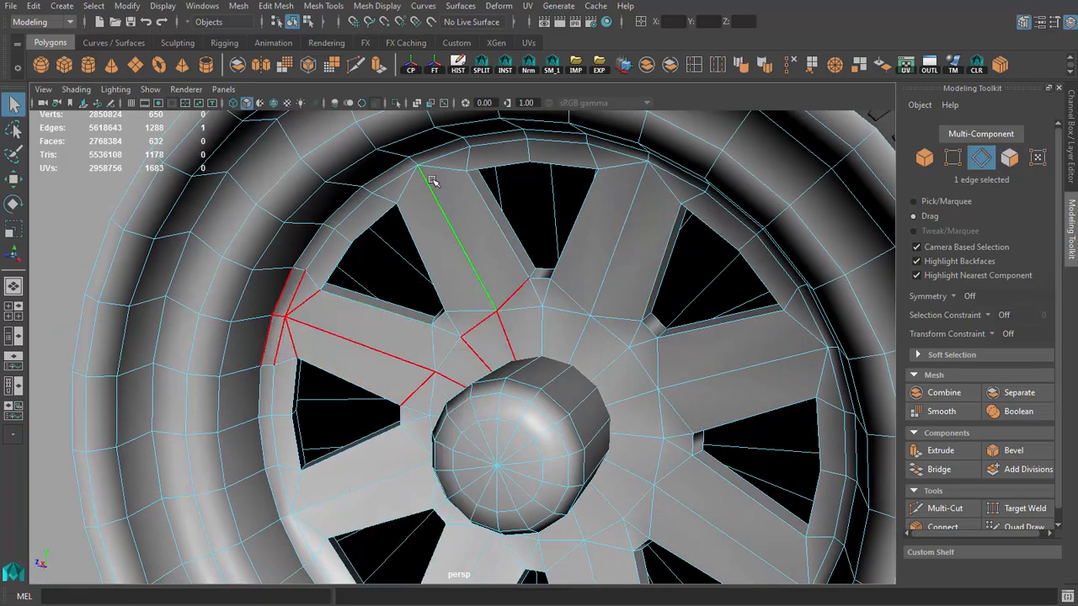
left_click(722, 69)
key("F8")
left_click_drag(474, 270, 194, 276, "alt")
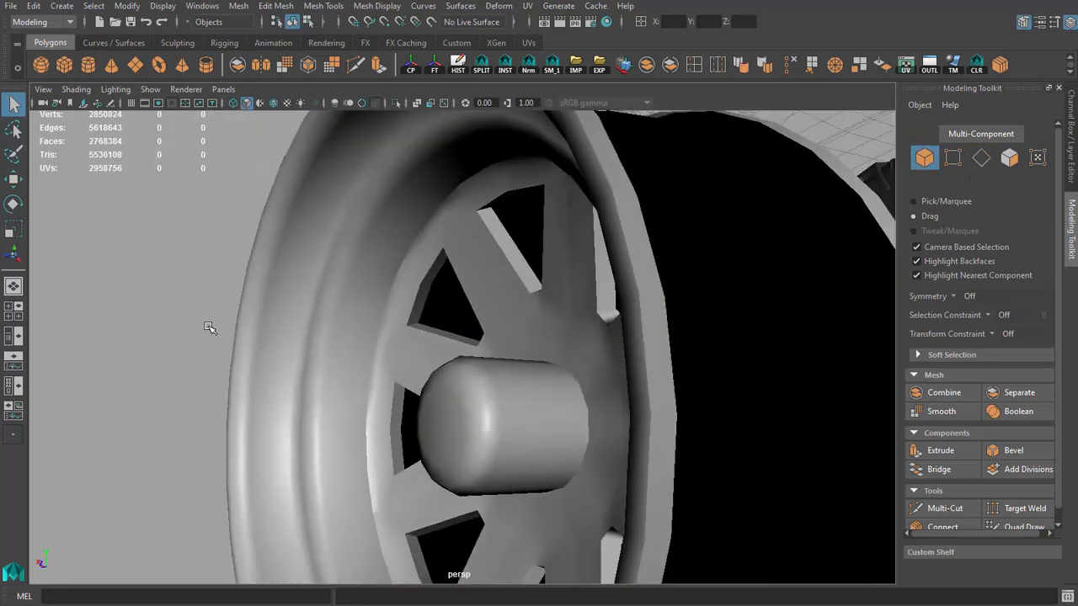
Step: Restore pick/marquee selection with camera-based selection off, and soften the remaining edges running along the spokes
left_click(328, 353)
left_click_drag(330, 356, 387, 379, "alt")
right_click_drag(345, 408, 339, 373)
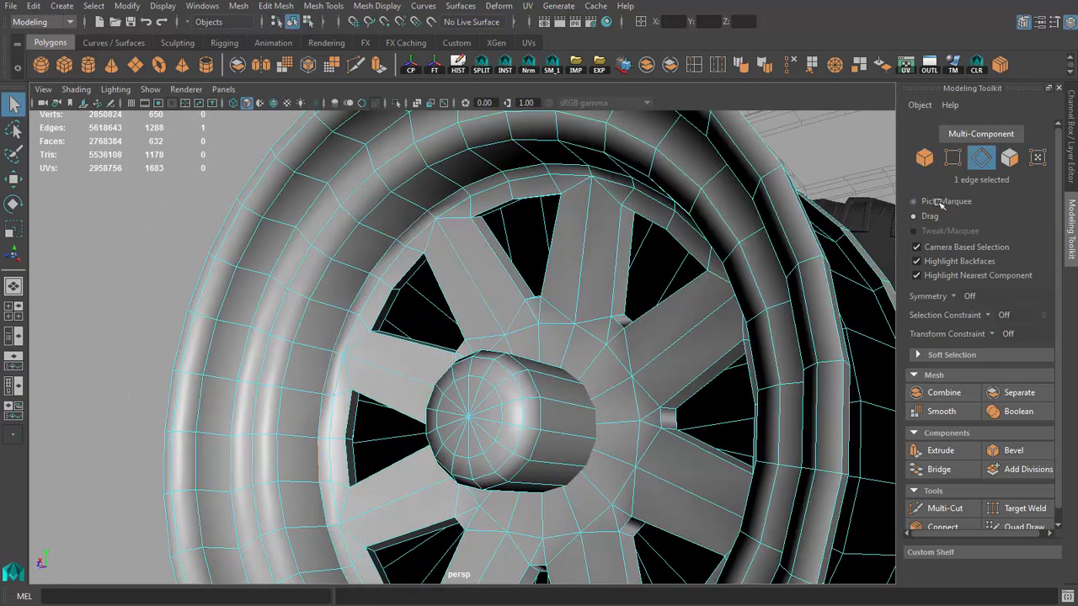
left_click_drag(639, 252, 593, 247, "alt")
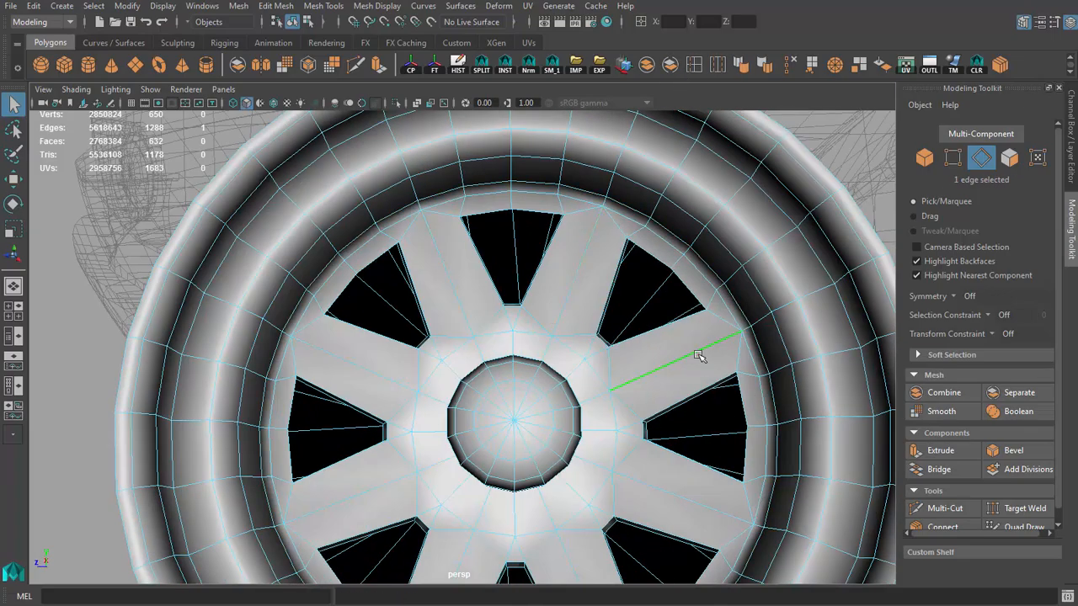
left_click_drag(698, 355, 649, 337, "alt")
left_click_drag(638, 410, 592, 491, "alt")
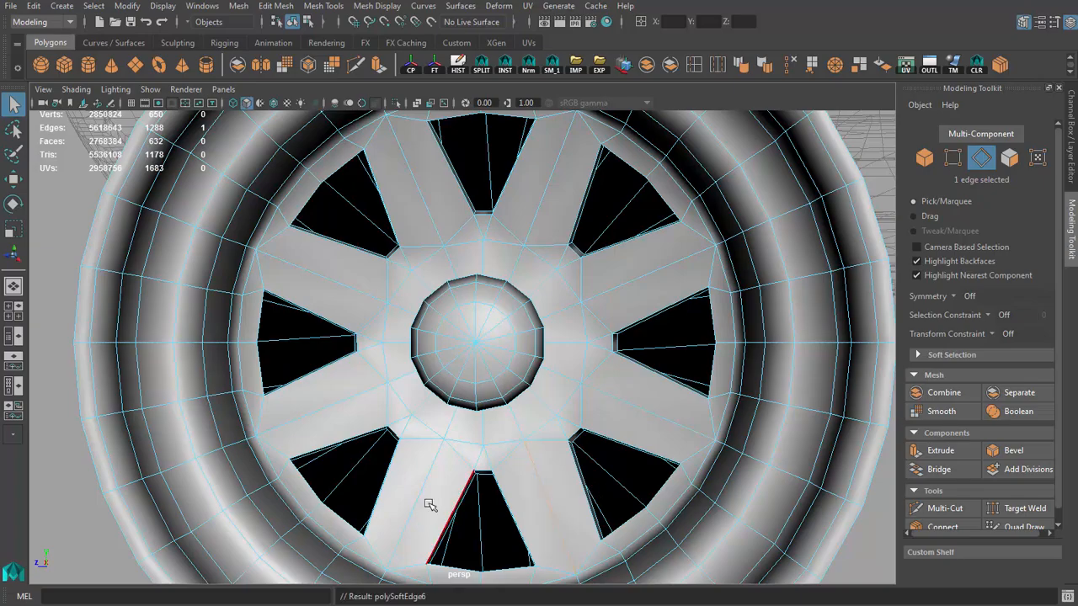
key("F8")
Step: Examine the shading of the low-poly wheel from several angles and compare it with the high-poly wheel
left_click_drag(385, 402, 372, 413, "alt")
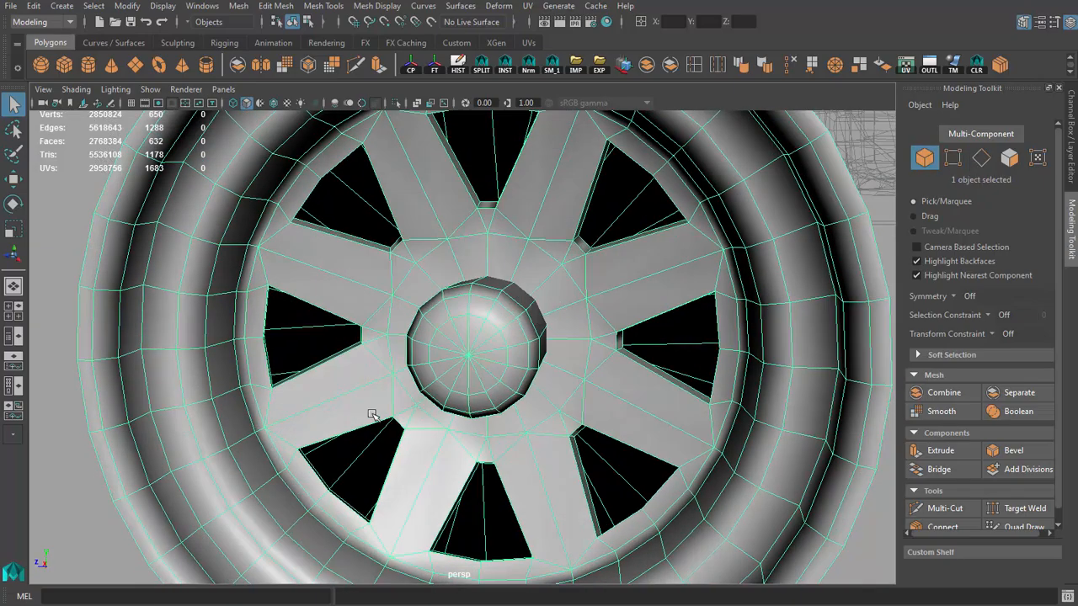
right_click_drag(373, 413, 344, 428, "alt")
left_click(344, 428)
left_click_drag(421, 417, 457, 413, "alt")
right_click_drag(362, 404, 253, 376, "alt")
left_click_drag(402, 373, 278, 399, "alt")
right_click_drag(370, 401, 539, 417, "alt")
left_click_drag(505, 421, 615, 408, "alt")
right_click_drag(615, 408, 469, 356, "alt")
left_click_drag(469, 356, 390, 362, "alt")
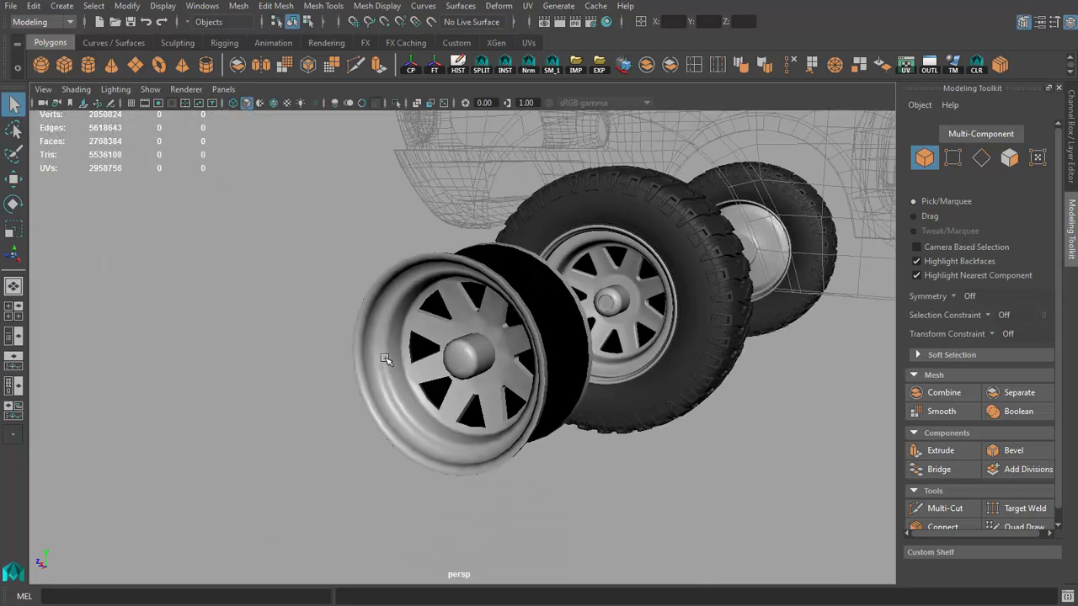
right_click_drag(389, 362, 565, 348, "alt")
left_click(565, 348)
left_click_drag(565, 349, 606, 393, "alt")
right_click_drag(404, 267, 467, 257, "alt")
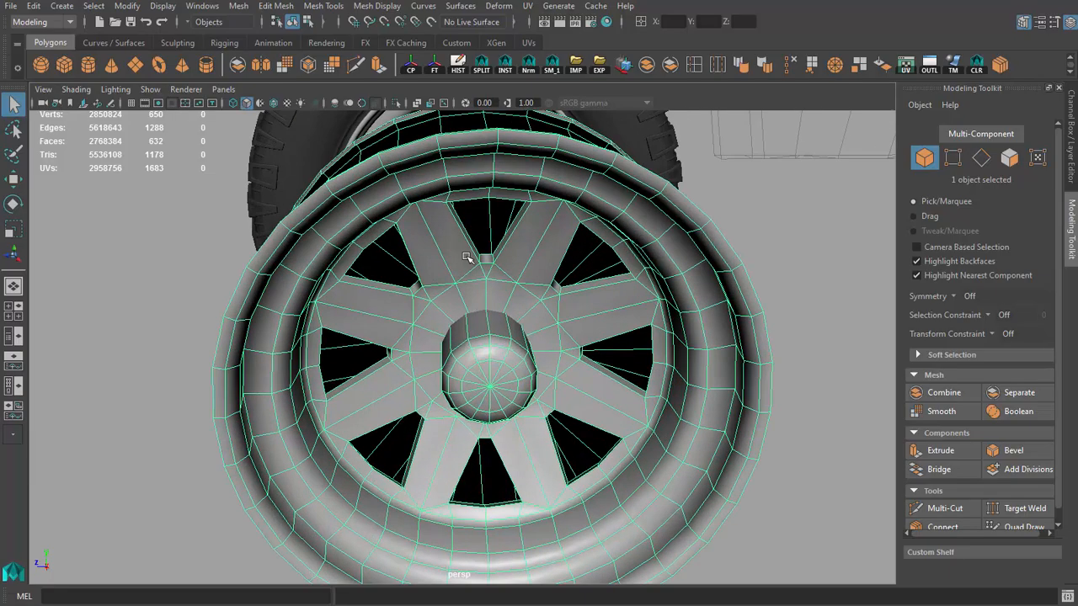
Step: Isolate the wheel and merge the 16 vertices around the spoke plate's central hole into one centre vertex
double_click(463, 277)
mouse_move(434, 291)
left_mouse_down("alt")
mouse_move(480, 277)
mouse_move(453, 295)
left_mouse_up("alt")
right_click_drag(452, 295, 464, 320, "alt")
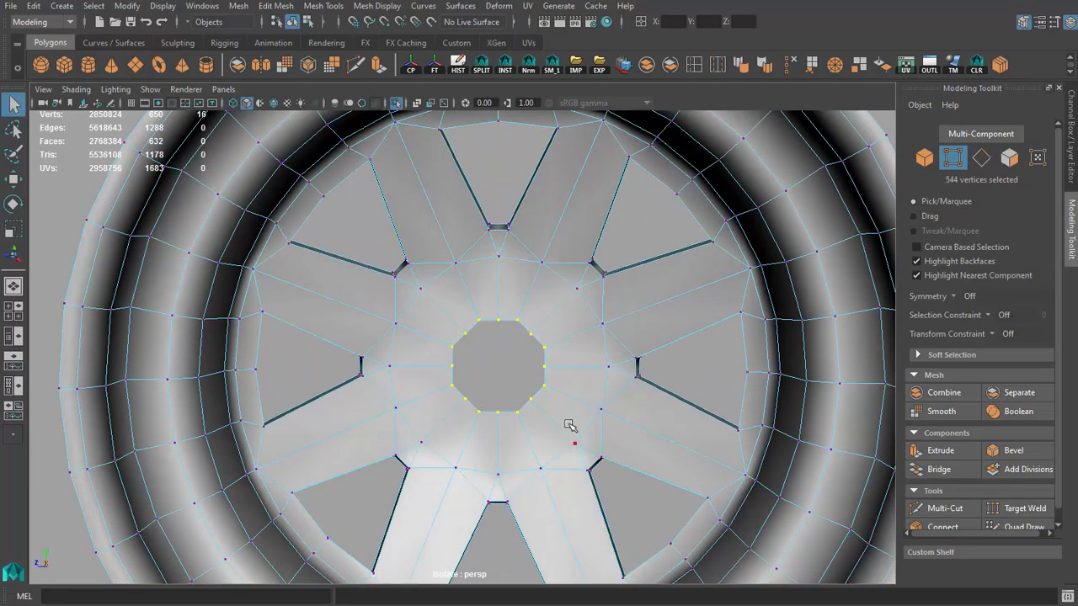
left_click_drag(674, 250, 480, 333, "alt")
right_click_drag(481, 333, 510, 367)
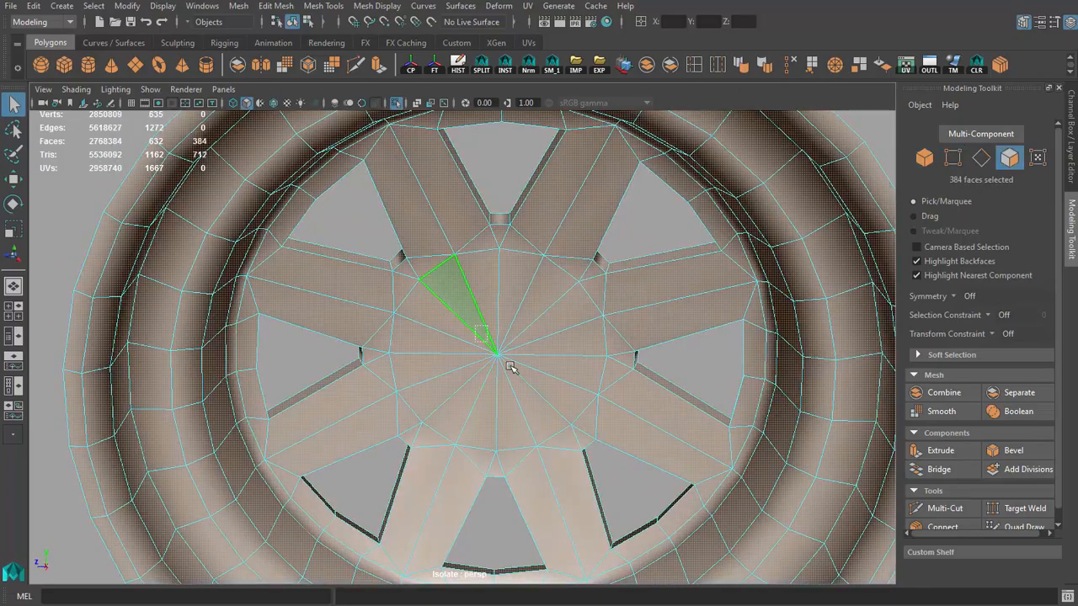
Step: Check the closed centre of the spoke plate and restore the full scene view with the wheel mesh selected
left_click_drag(510, 367, 514, 371)
key("r")
left_click_drag(471, 358, 519, 369, "alt")
right_click_drag(495, 358, 528, 324)
key("q")
left_click_drag(495, 337, 411, 324, "alt")
scroll(474, 315, "down", 5)
left_click(412, 325)
scroll(505, 330, "up", 5)
left_click_drag(513, 331, 568, 313, "alt")
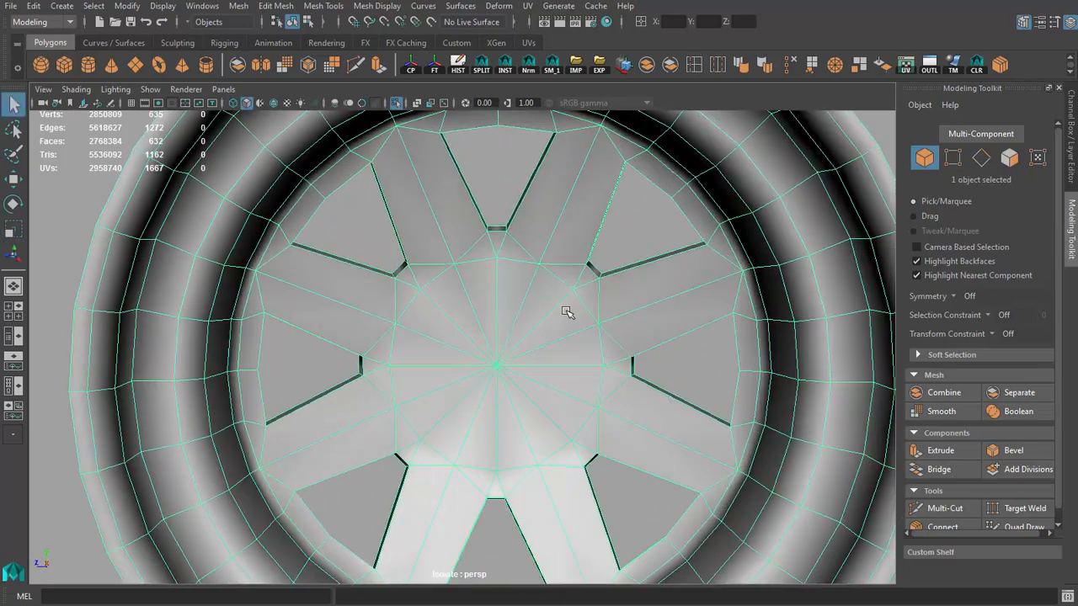
left_click(397, 104)
Step: Inspect the front and back of the low-poly wheel beside the high-poly wheels
left_click_drag(474, 241, 637, 311, "alt")
scroll(637, 312, "down", 6)
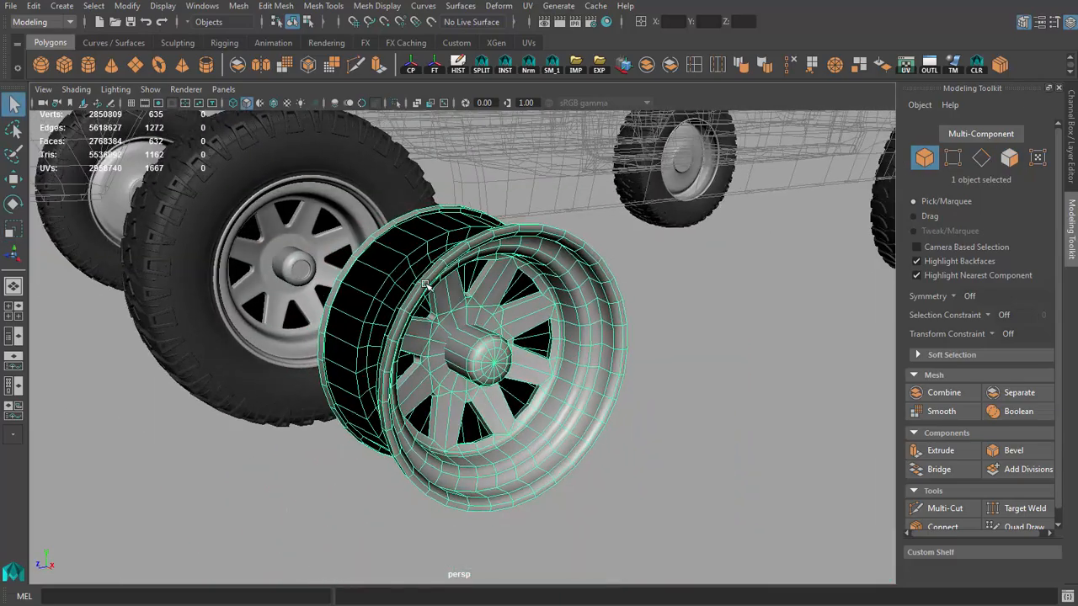
left_click_drag(440, 324, 440, 287, "alt")
right_click_drag(440, 287, 566, 345, "alt")
left_click_drag(539, 341, 497, 324, "alt")
scroll(514, 299, "down", 7)
scroll(514, 300, "down", 3)
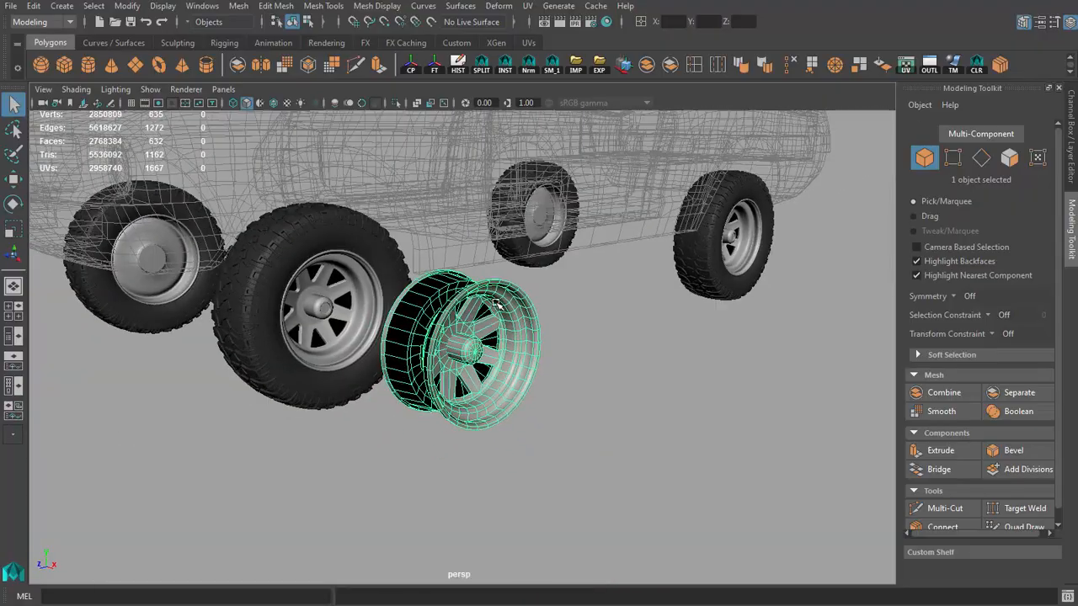
right_click_drag(497, 325, 736, 385, "alt")
left_click_drag(736, 385, 657, 361, "alt")
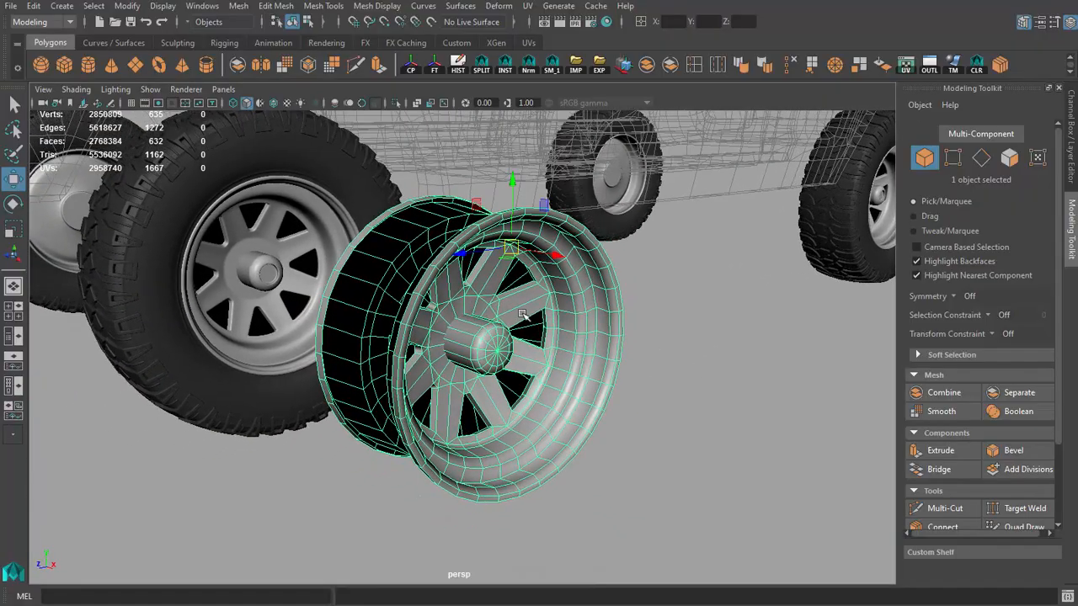
Step: Center the low-poly wheel's pivot and freeze its transformations
left_click_drag(522, 314, 400, 319, "alt")
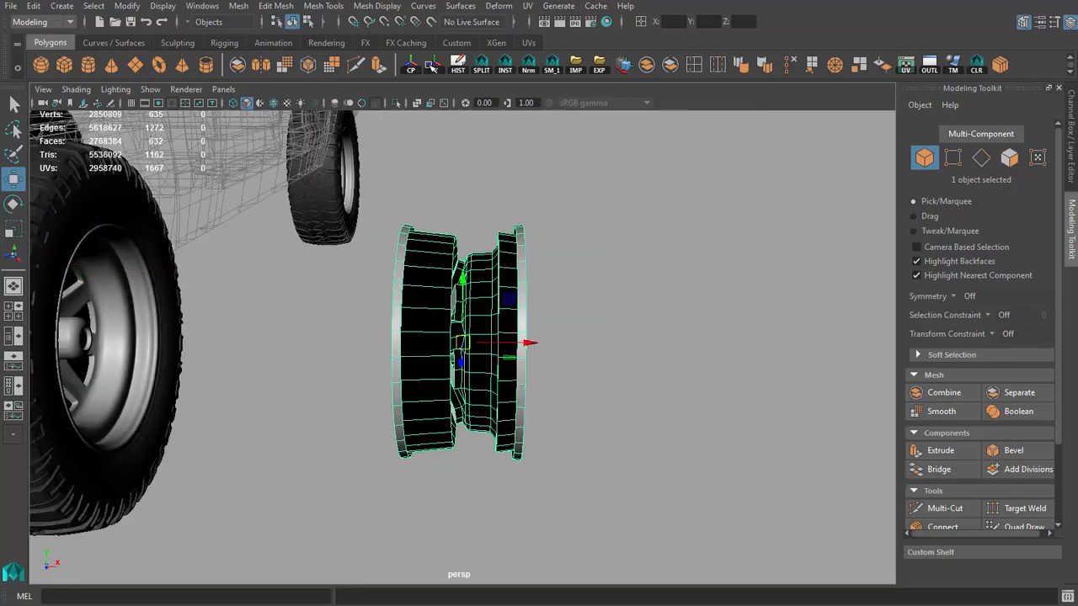
left_click(431, 67)
middle_click_drag(581, 312, 757, 324, "alt")
left_click_drag(757, 324, 788, 321, "alt")
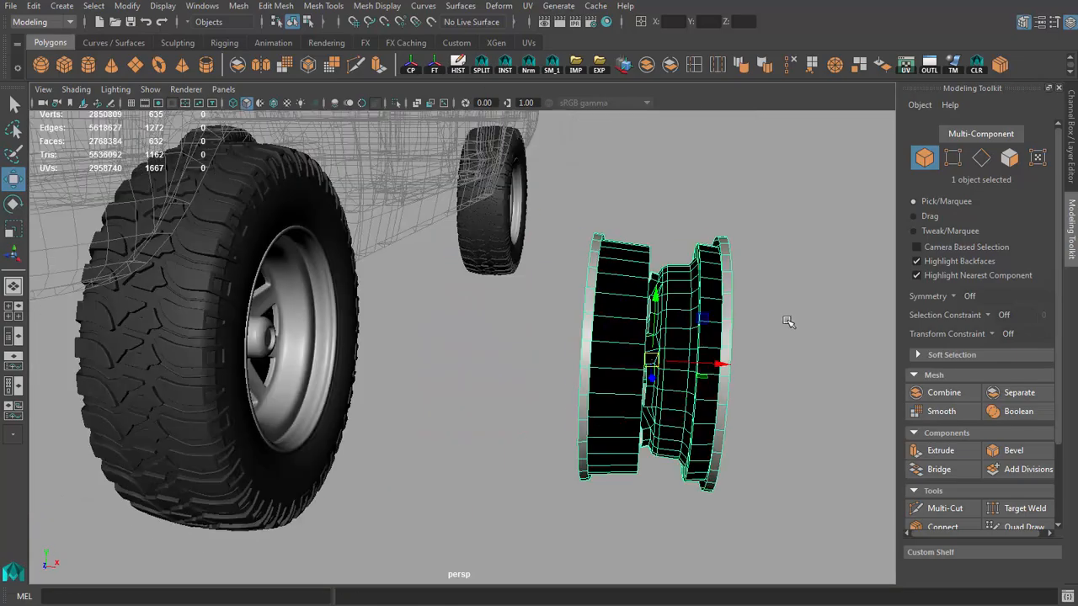
Step: Template the wheels layer, move the low-poly wheel along X to about -75.3 into the tire, and set the layer to reference
left_click(1062, 90)
left_click(973, 491)
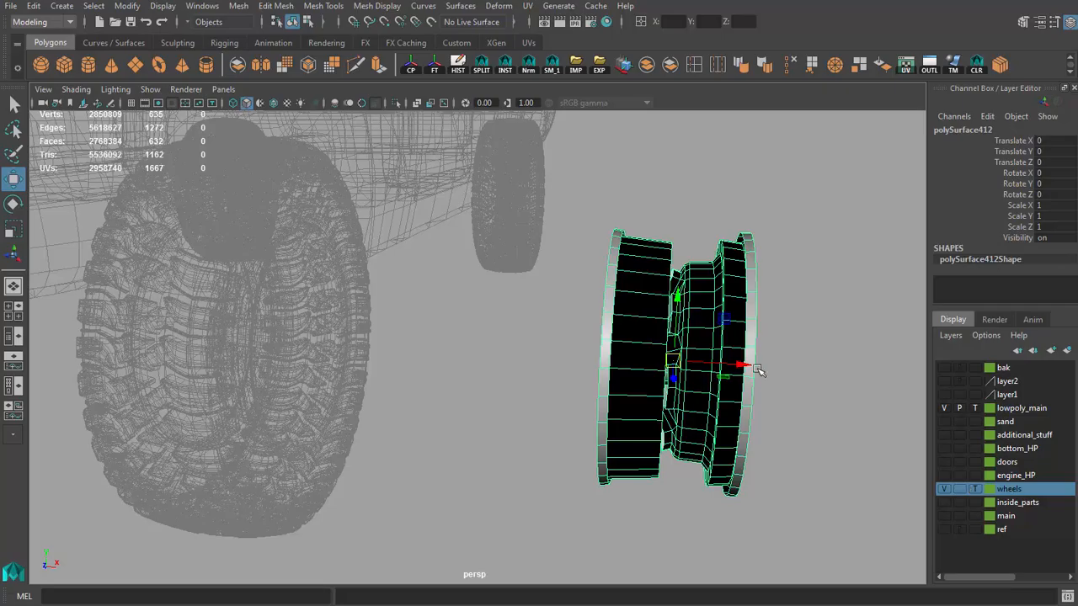
left_click_drag(758, 370, 316, 315)
left_click(974, 489)
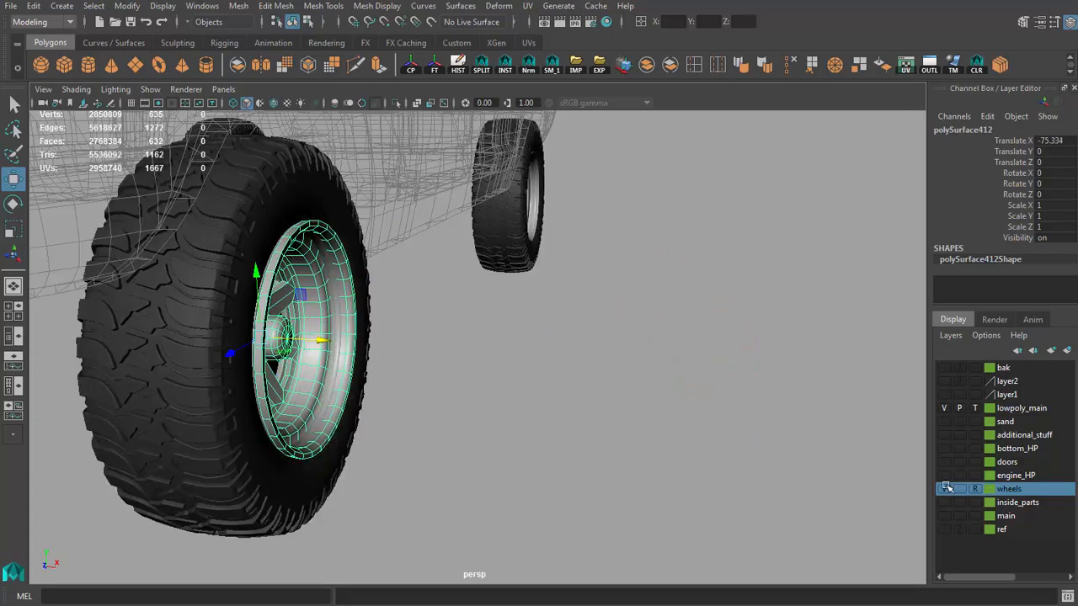
Step: Fine-tune the low-poly wheel's X position to -77.108 so it lines up with the high-poly rim
scroll(427, 349, "up", 6)
mouse_move(358, 400)
left_mouse_down()
mouse_move(316, 396)
mouse_move(356, 402)
left_mouse_up()
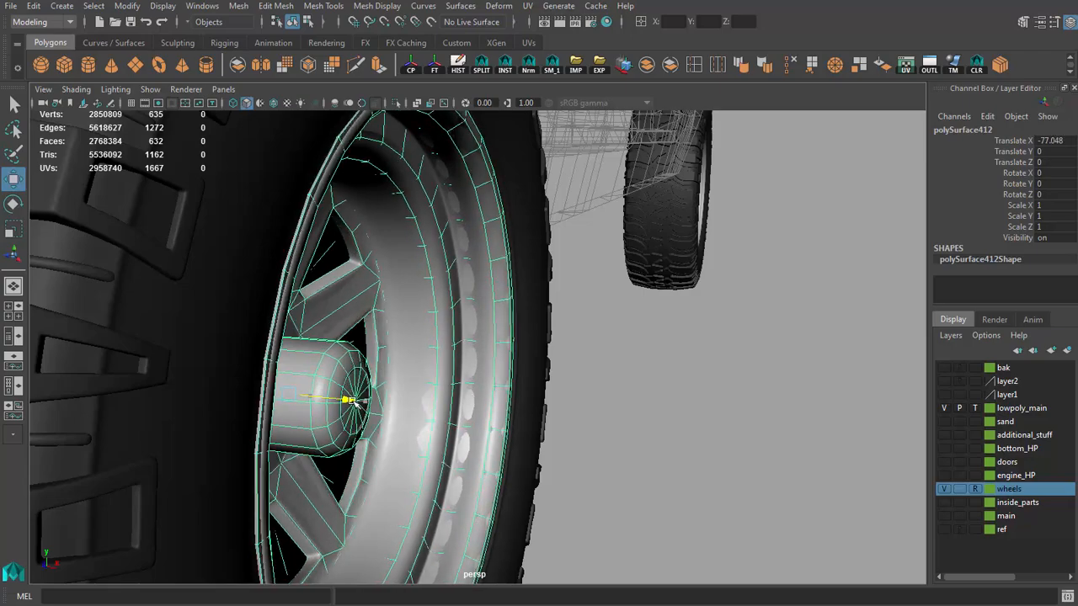
scroll(409, 381, "down", 3)
middle_click_drag(409, 381, 454, 344, "alt")
left_click_drag(455, 337, 489, 335, "alt")
scroll(623, 346, "down", 4)
left_click(735, 412)
left_click_drag(735, 412, 598, 390, "alt")
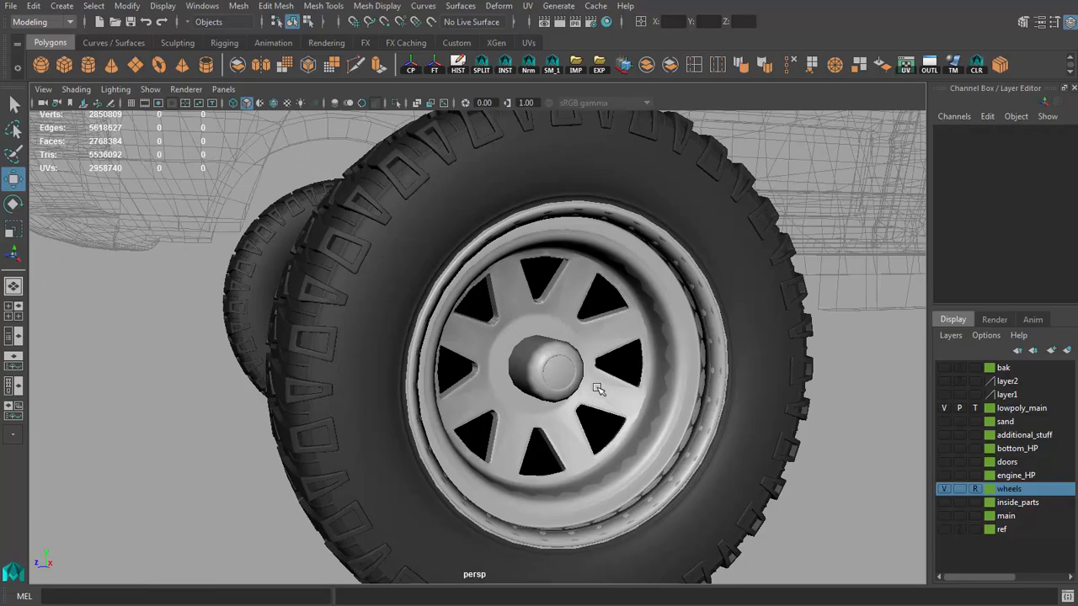
Step: Assign an existing scene material to the low-poly wheel
left_click(601, 380)
scroll(593, 384, "down", 4)
left_click_drag(488, 337, 553, 318, "alt")
right_click_drag(619, 321, 638, 536)
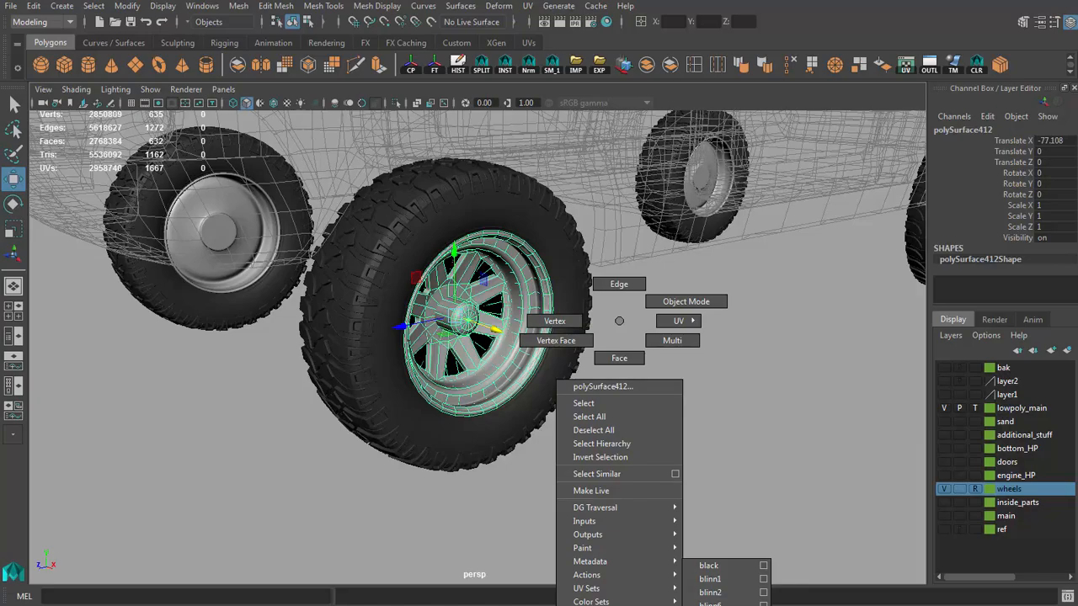
right_click_drag(638, 602, 710, 602)
left_click(592, 409)
Step: Toggle the wheels layer's visibility to compare the low-poly wheel with the high-poly one in place
scroll(589, 409, "up", 5)
left_click(947, 489)
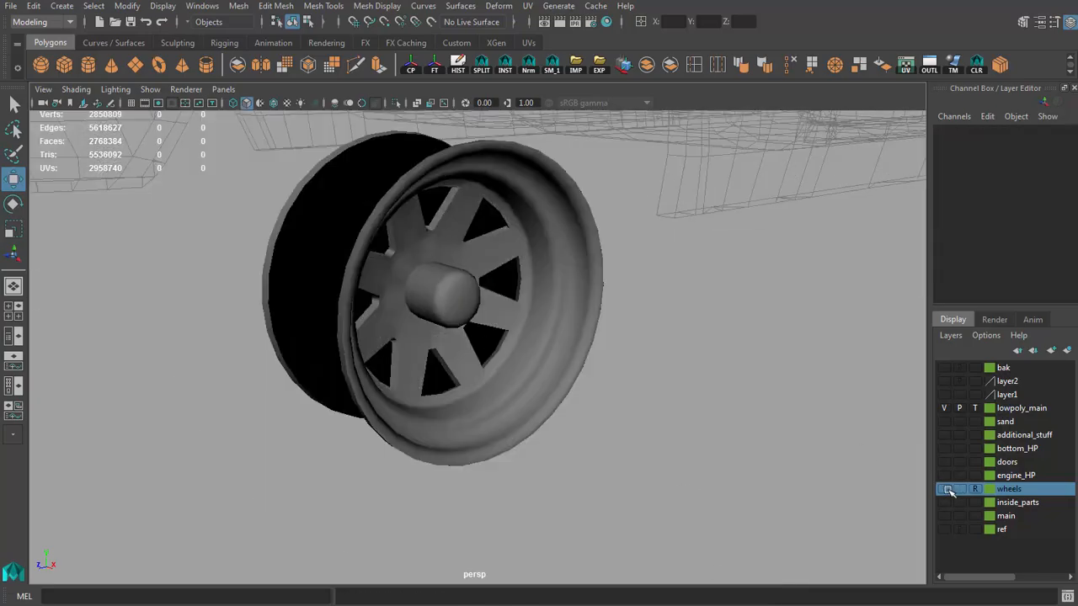
left_click(947, 489)
left_click(947, 489)
left_click(565, 373)
key("f")
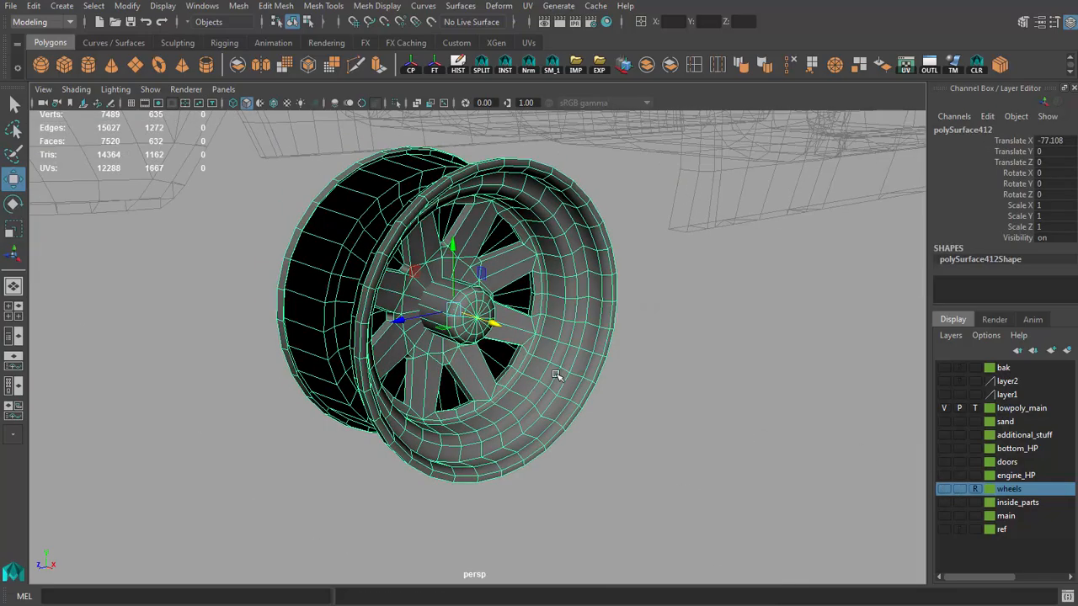
left_click(945, 489)
scroll(666, 372, "down", 5)
scroll(584, 404, "up", 4)
left_click_drag(666, 373, 614, 375, "alt")
scroll(580, 368, "down", 3)
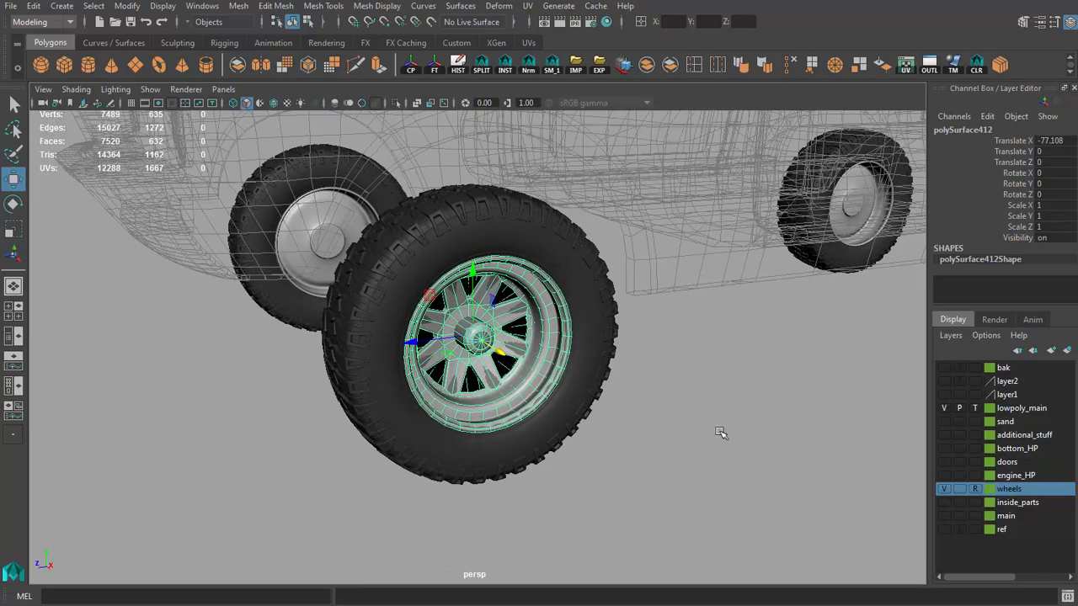
Step: Create a polygon cylinder around the tire in the side view, with radius 37.776 and height 14.727
left_click(721, 433)
left_click(63, 7)
mouse_move(160, 69)
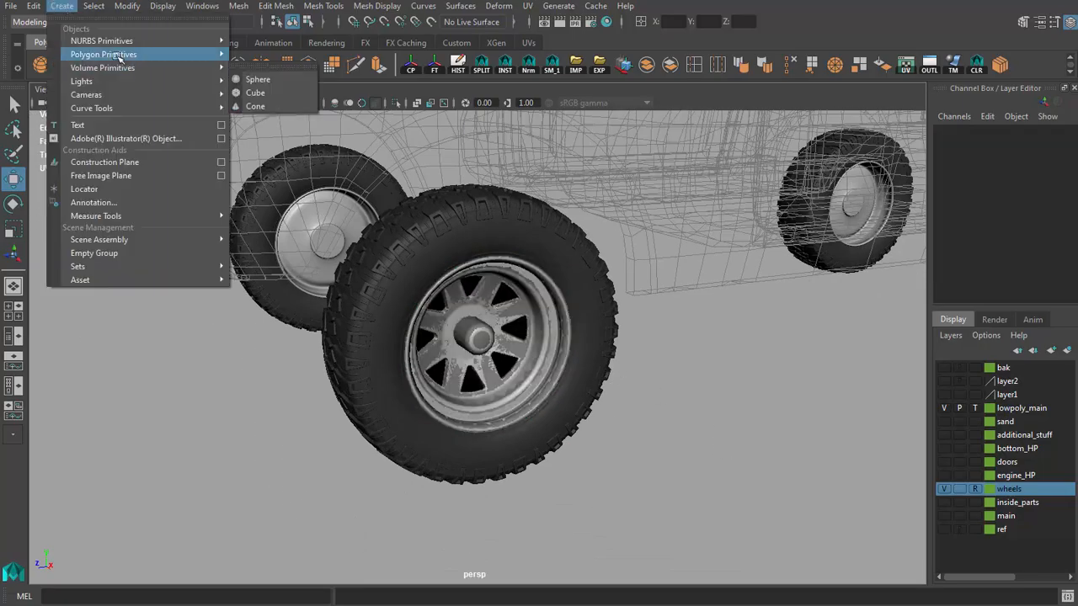
left_click(280, 90)
key("space")
key("space")
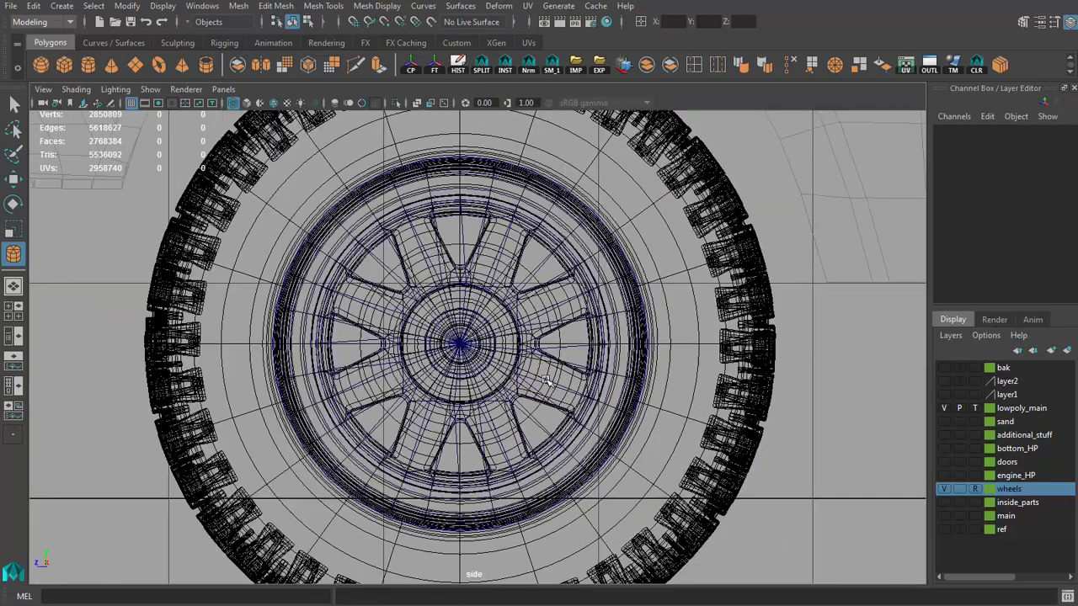
scroll(436, 345, "down", 3)
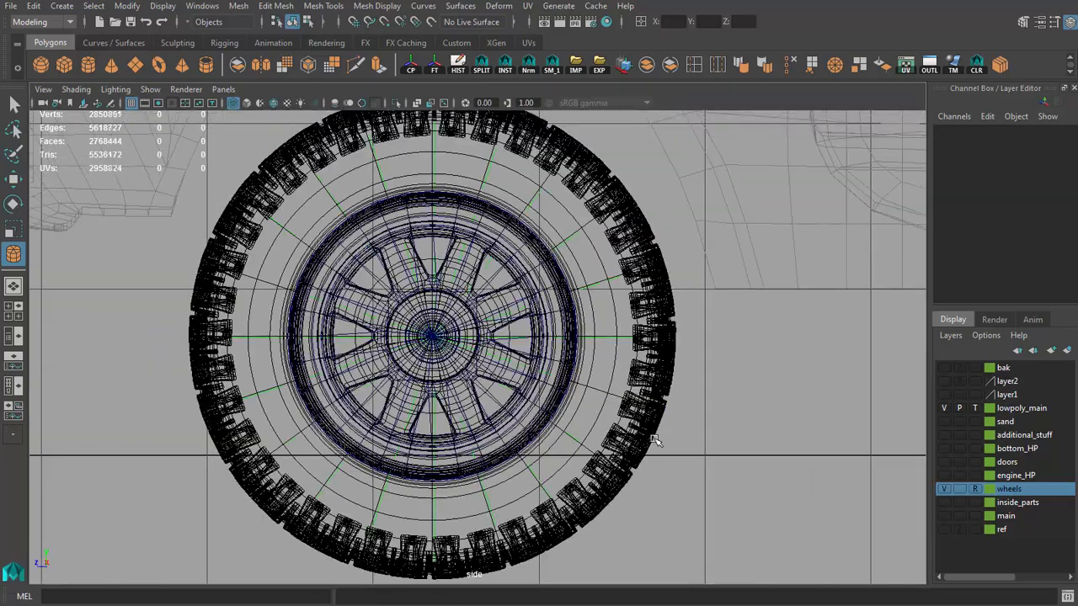
Step: Snap the cylinder's center to the wheel's hub center, at Translate Y 17.961 and Translate Z 141.072
key("w")
scroll(556, 330, "up", 4)
middle_click_drag(406, 360, 472, 385, "alt")
scroll(471, 386, "up", 8)
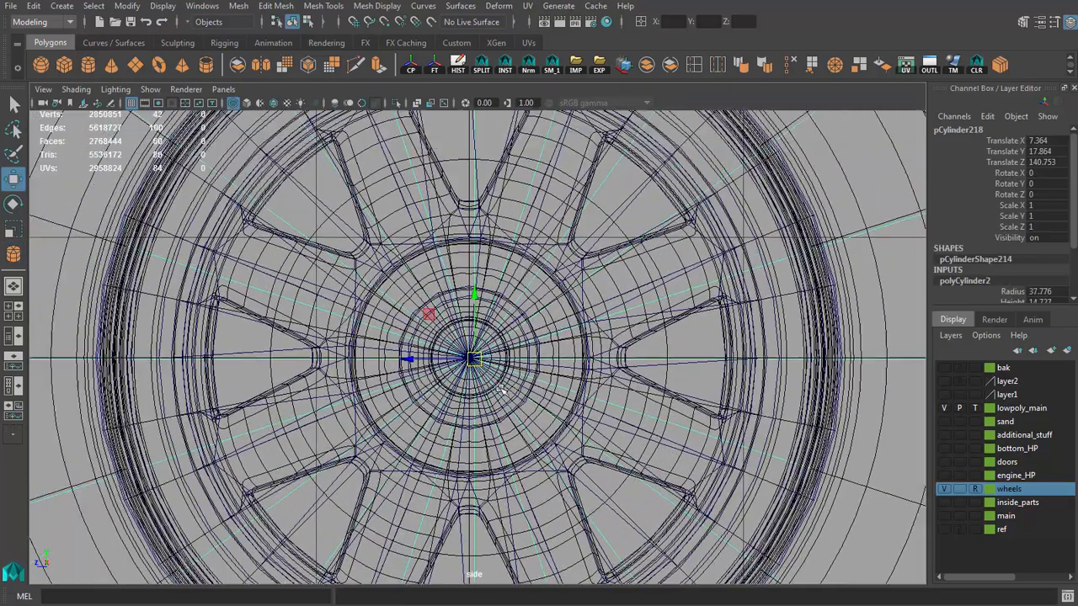
key("v")
left_click_drag(409, 373, 459, 371)
left_click_drag(459, 310, 446, 359)
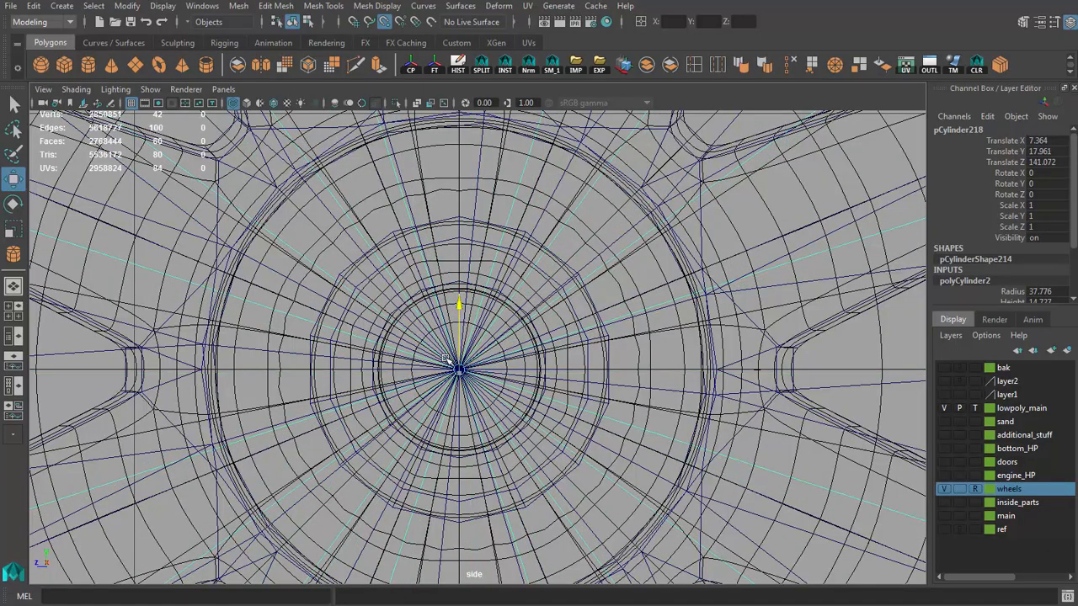
scroll(448, 360, "down", 8)
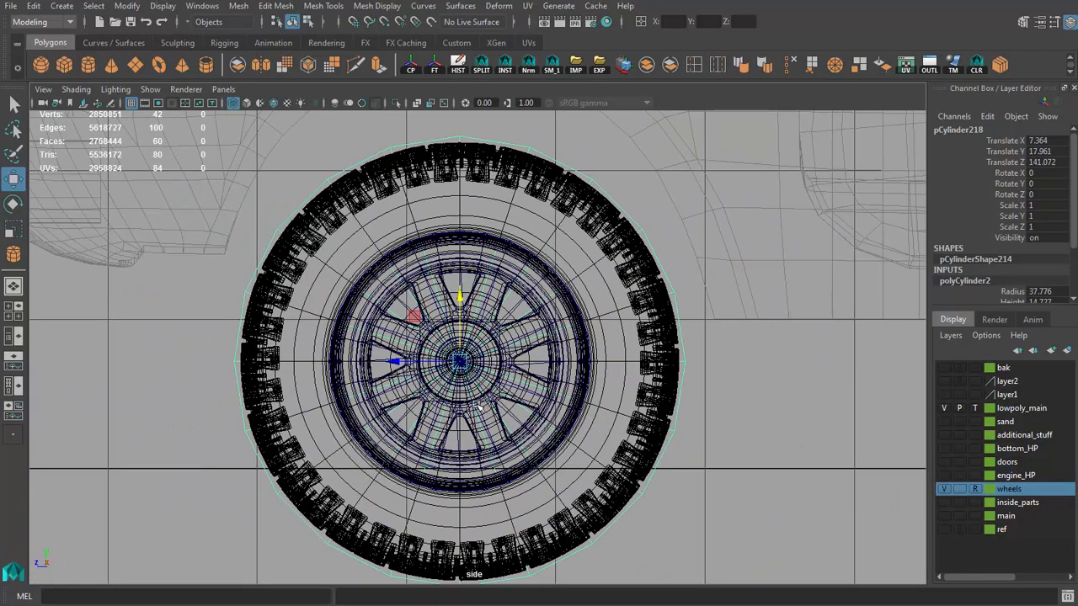
scroll(1000, 276, "down", 3)
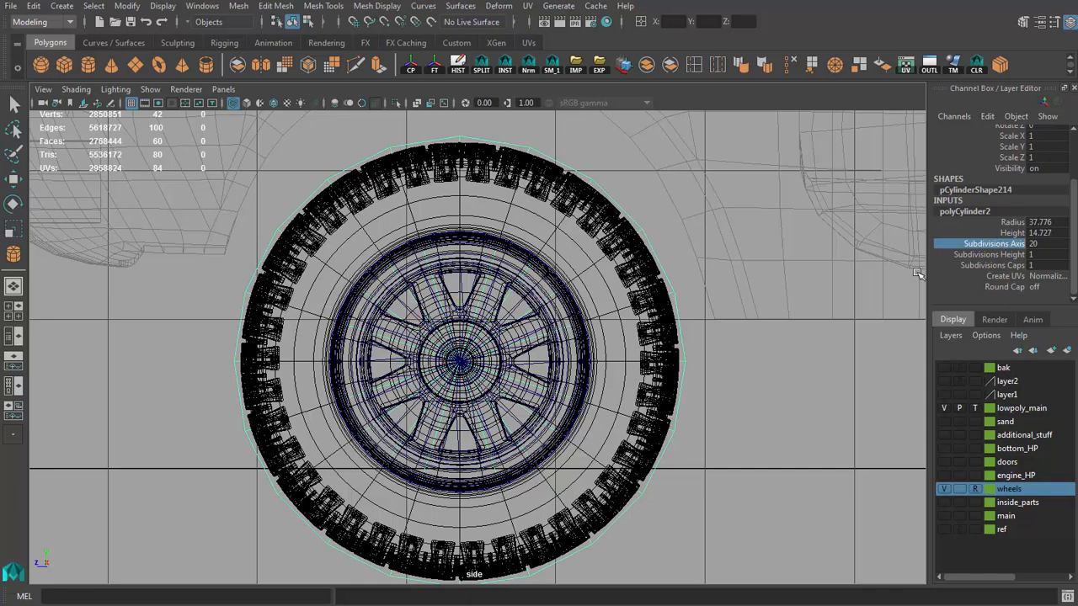
Step: Try 30 axis subdivisions on the tire cylinder and compare its outline with the high-poly tire
key("space")
key("space")
left_click_drag(618, 306, 665, 330, "alt")
key("w")
left_click_drag(365, 315, 502, 353)
scroll(536, 338, "up", 3)
scroll(583, 370, "down", 4)
right_click_drag(583, 371, 690, 417, "alt")
mouse_move(690, 417)
left_mouse_down("alt")
mouse_move(619, 410)
mouse_move(707, 430)
left_mouse_up("alt")
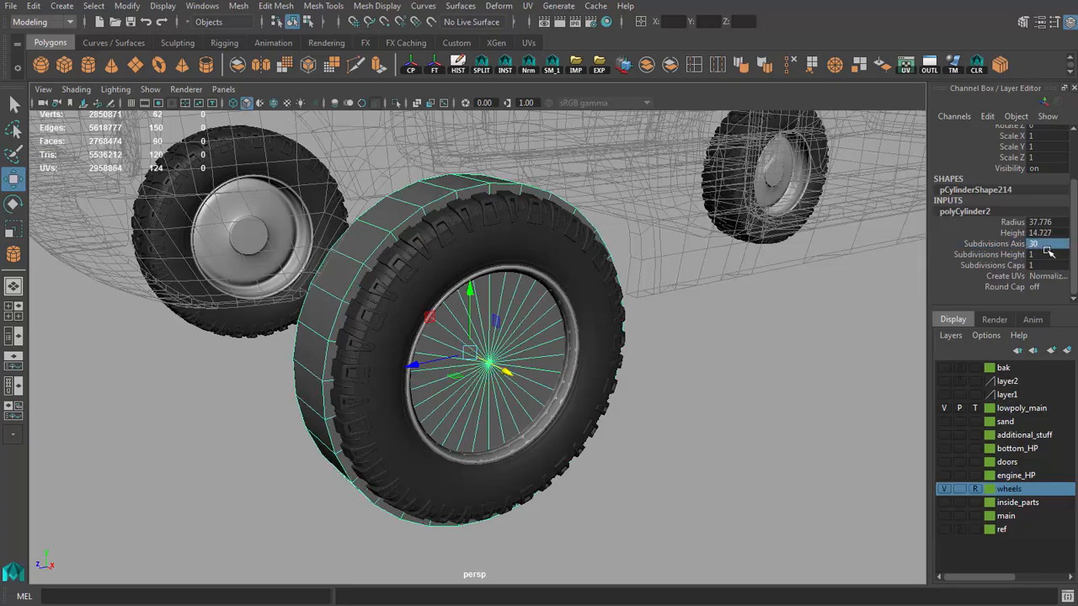
Step: Set the tire cylinder's axis subdivisions to 26
right_click_drag(626, 345, 550, 365, "alt")
left_click_drag(551, 366, 638, 402, "alt")
right_click_drag(638, 401, 531, 378, "alt")
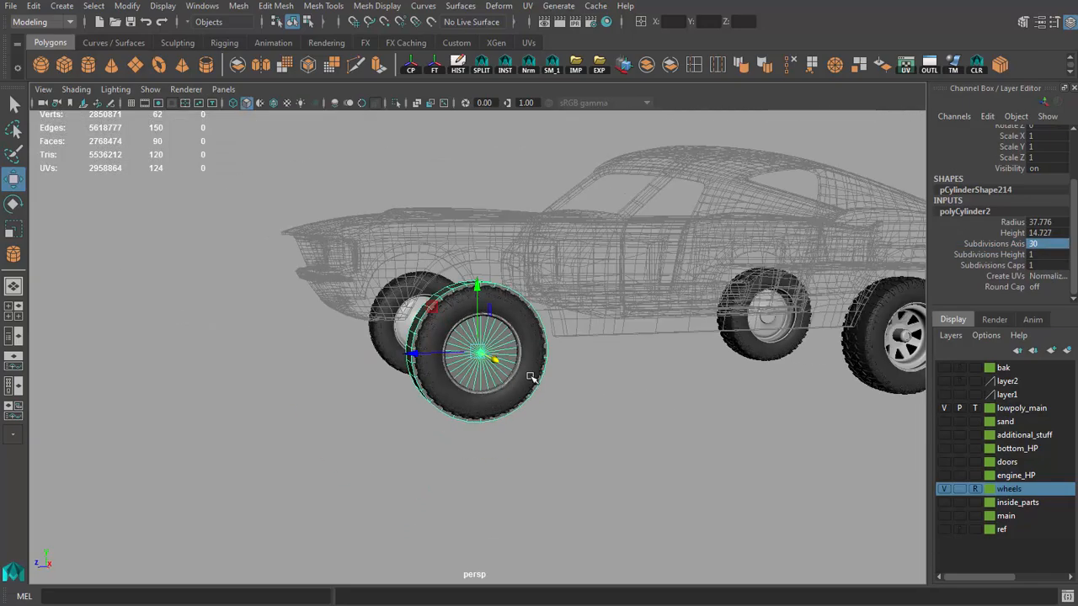
left_click_drag(531, 378, 627, 398, "alt")
right_click_drag(627, 397, 758, 459, "alt")
middle_click_drag(618, 404, 618, 432, "alt")
left_click_drag(500, 442, 547, 437, "alt")
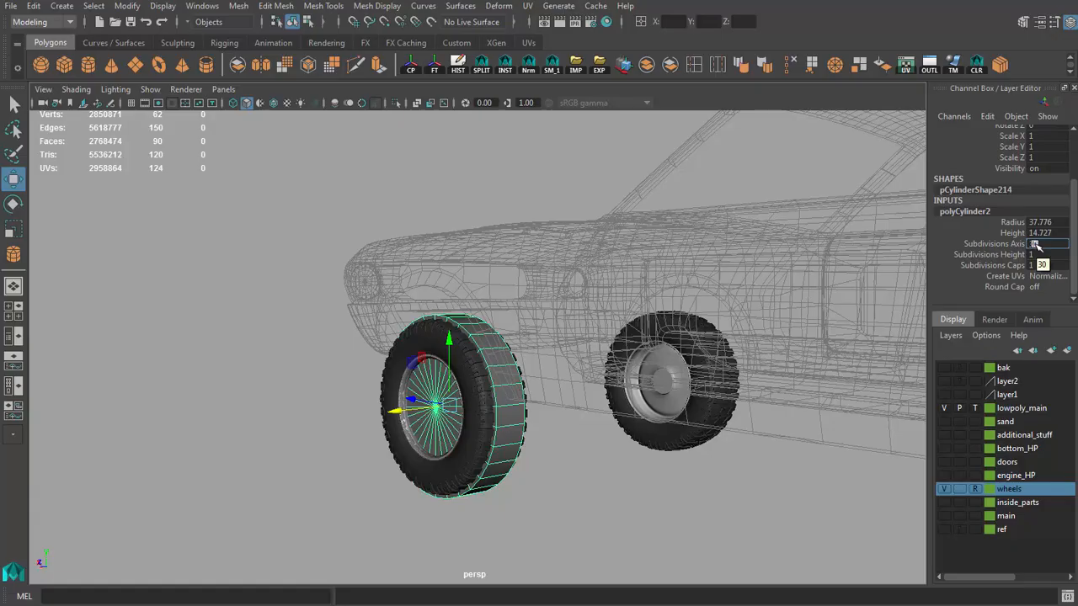
left_click_drag(724, 341, 476, 369, "alt")
right_click_drag(475, 369, 510, 358, "alt")
left_click_drag(510, 357, 542, 398, "alt")
Step: Scale the cylinder uniformly to 0.973 so its outline matches the high-poly tire in the side view
key("r")
key("space")
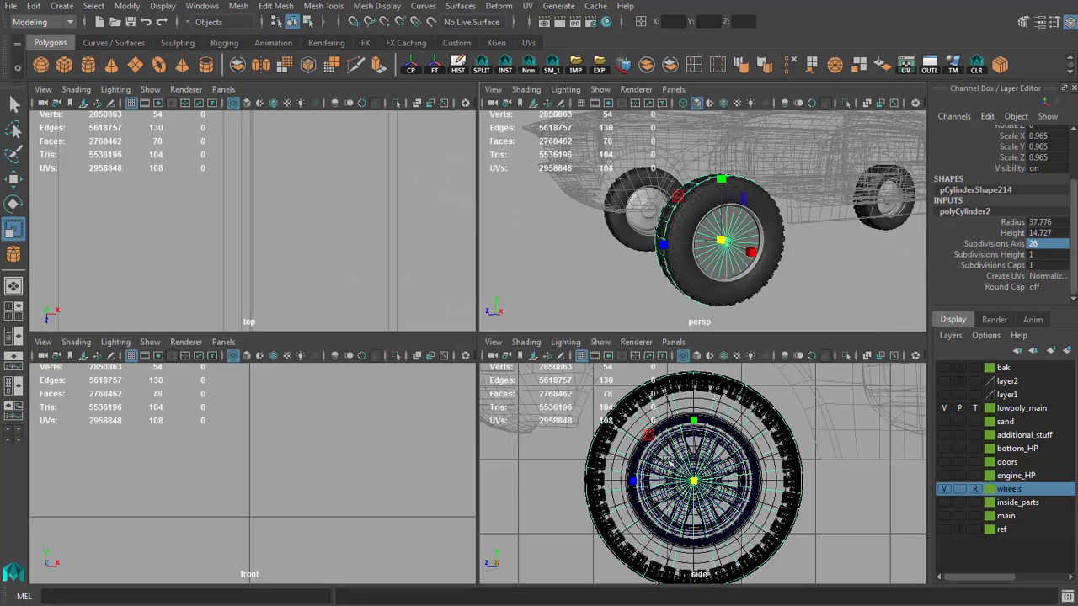
key("space")
left_click_drag(461, 363, 462, 365)
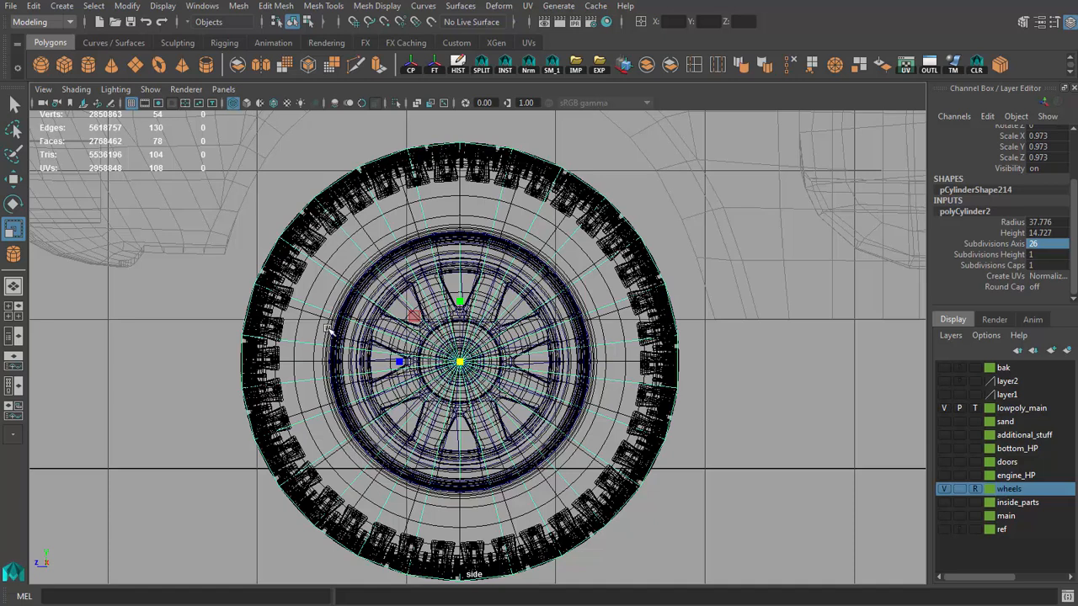
Step: Delete the cap faces on both ends of the tire cylinder, keeping only the tread strip
key("space")
key("space")
left_click_drag(493, 337, 455, 362, "alt")
key("q")
right_click_drag(356, 383, 358, 421)
left_click_drag(358, 421, 388, 396, "alt")
key("4")
left_click_drag(489, 375, 461, 396)
key("Delete")
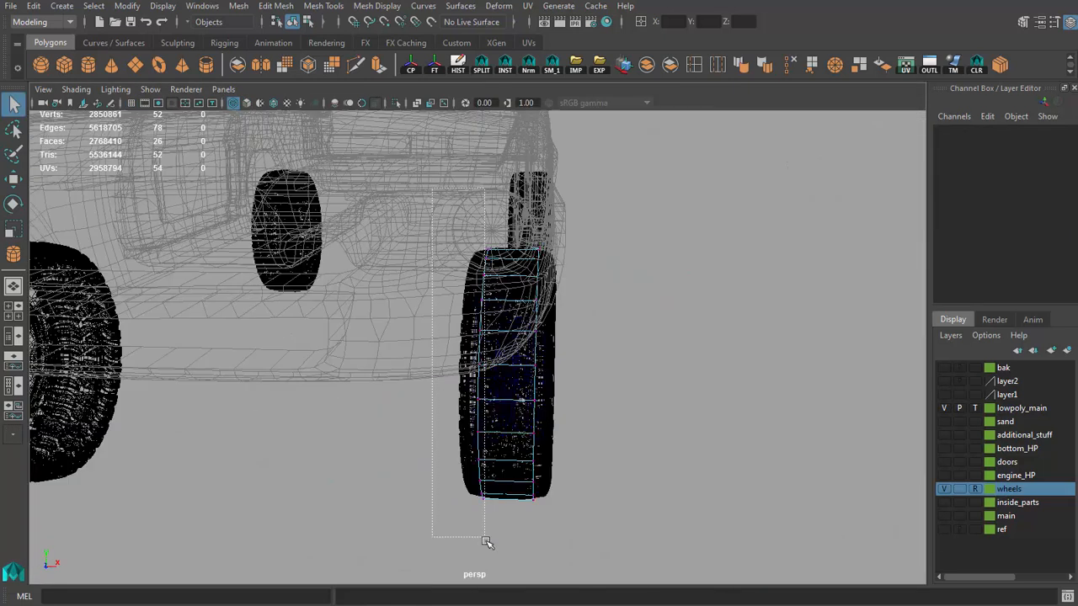
Step: Move the tread strip's inner row of vertices sideways to the middle of the tire's width
left_click_drag(486, 541, 503, 542)
key("w")
left_click_drag(505, 539, 538, 493, "alt")
left_click_drag(563, 377, 570, 377)
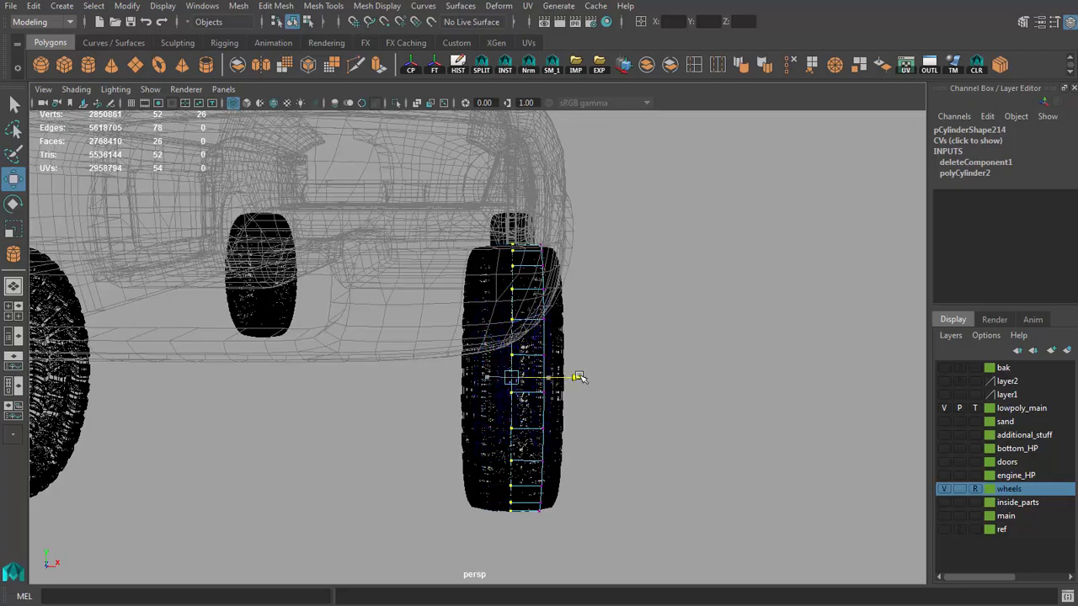
key("5")
middle_click_drag(589, 395, 533, 363, "alt")
scroll(533, 363, "up", 5)
left_click_drag(533, 363, 524, 373, "alt")
key("q")
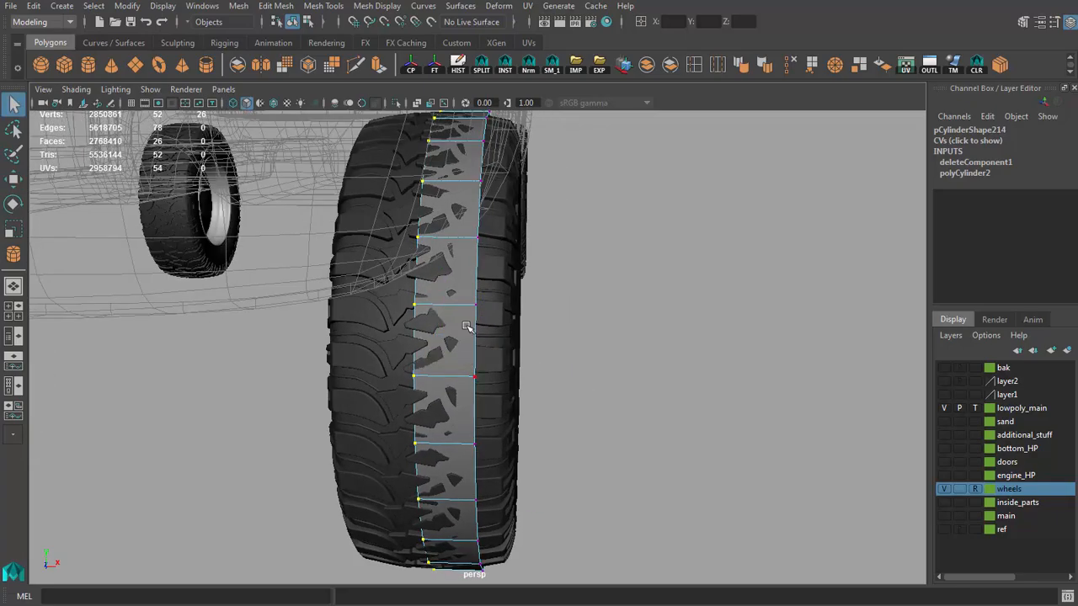
Step: Select the tread strip's outer border edge loop and align it with the outer edge of the high-poly tread
right_click_drag(469, 327, 469, 295)
double_click(474, 344)
key("w")
left_click_drag(473, 345, 458, 348, "alt")
left_click_drag(494, 347, 517, 394, "alt")
key("r")
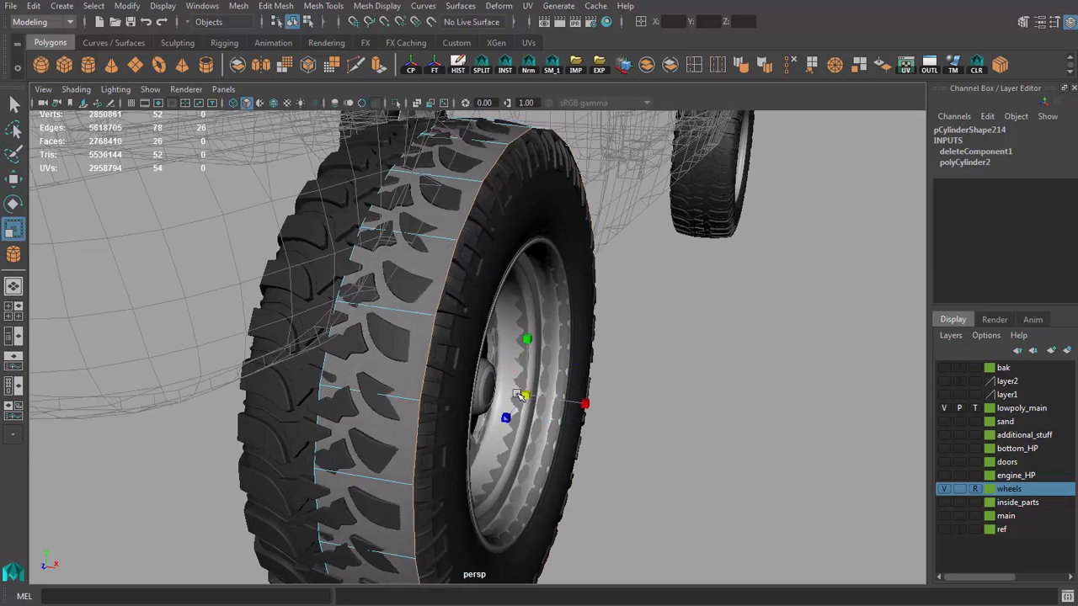
mouse_move(584, 404)
left_mouse_down("alt")
mouse_move(548, 435)
mouse_move(722, 440)
mouse_move(655, 456)
mouse_move(591, 399)
left_mouse_up("alt")
key("r")
Step: Extrude the tread's outer border loop outward to form the tire's shoulder
right_click_drag(481, 303, 480, 340, "shift")
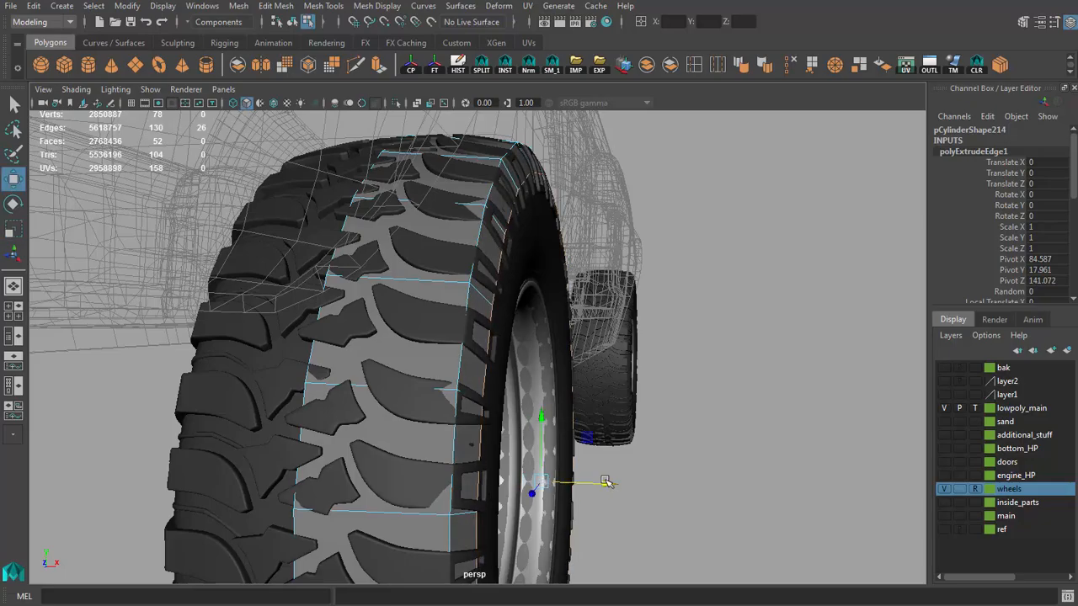
left_click_drag(606, 482, 606, 431, "alt")
right_click_drag(549, 427, 547, 463, "shift")
Step: Extrude the shoulder border again, scale it inward onto the sidewall, and adjust the shoulder edge loop
key("r")
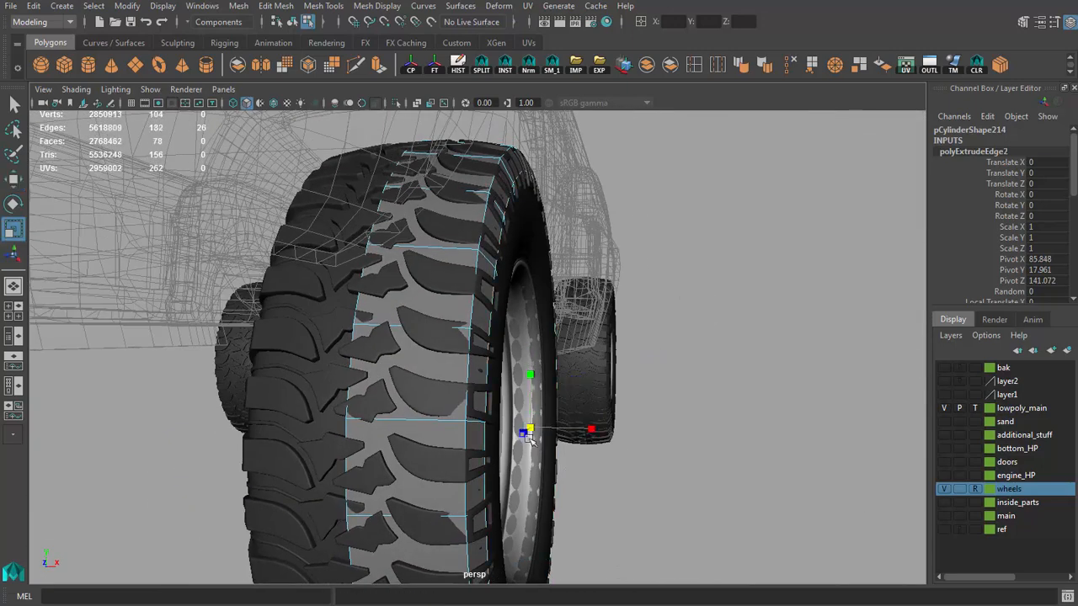
left_click_drag(598, 434, 488, 398, "alt")
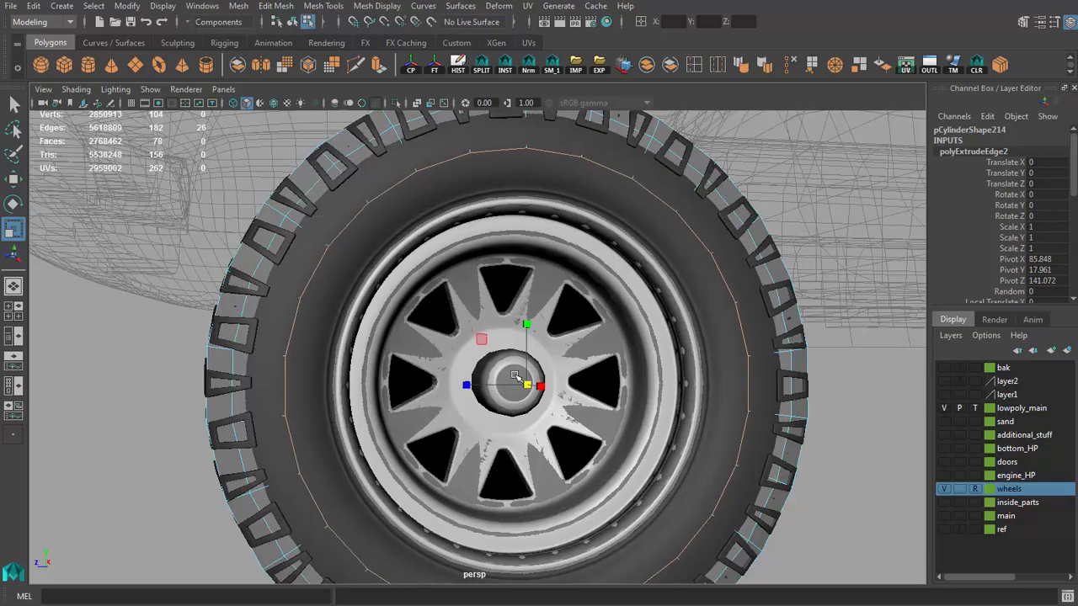
left_click_drag(515, 377, 420, 413, "alt")
key("w")
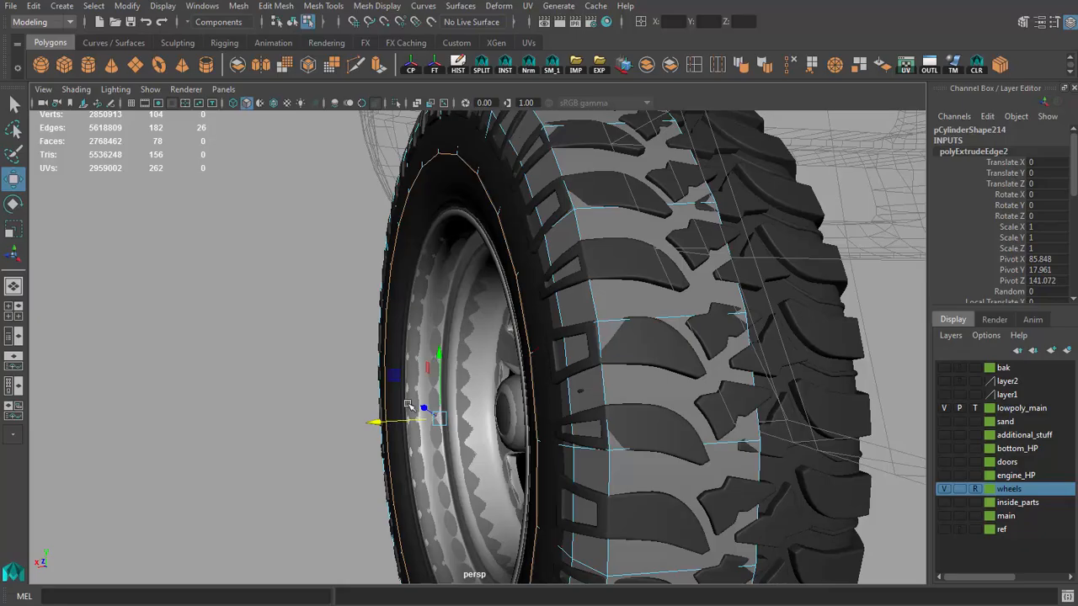
double_click(556, 315)
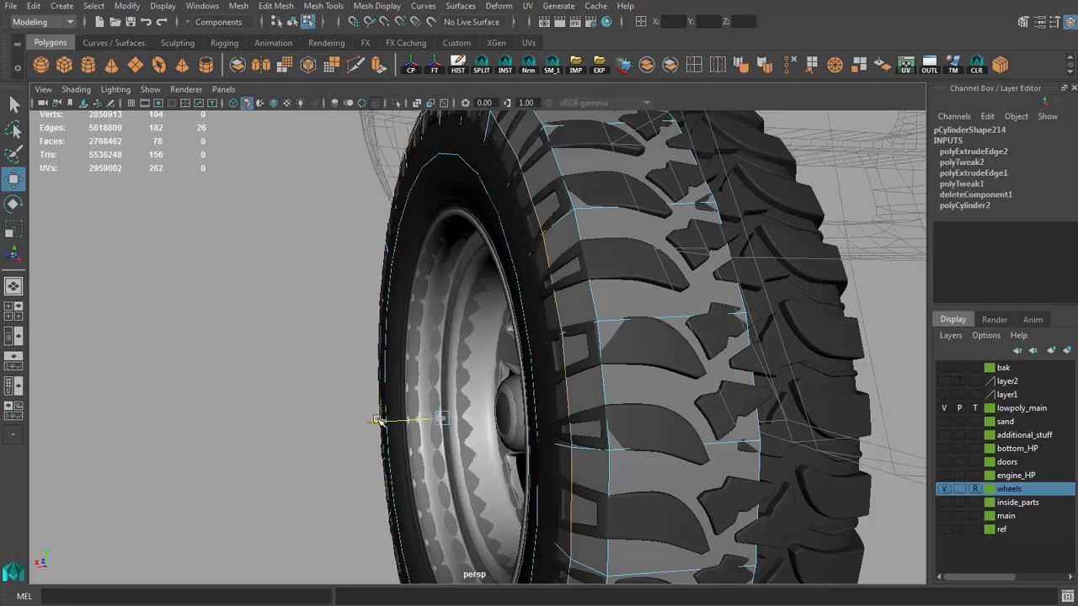
left_click_drag(408, 396, 424, 246, "alt")
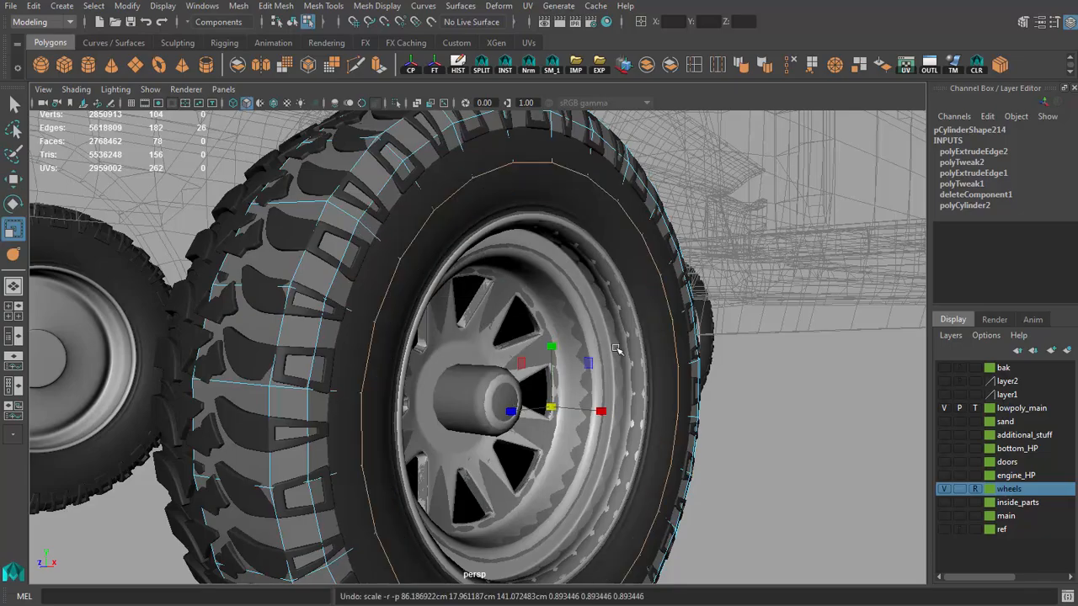
Step: Extrude the sidewall's border loop and scale it inward to meet the edge of the rim
right_click_drag(618, 350, 645, 330, "shift")
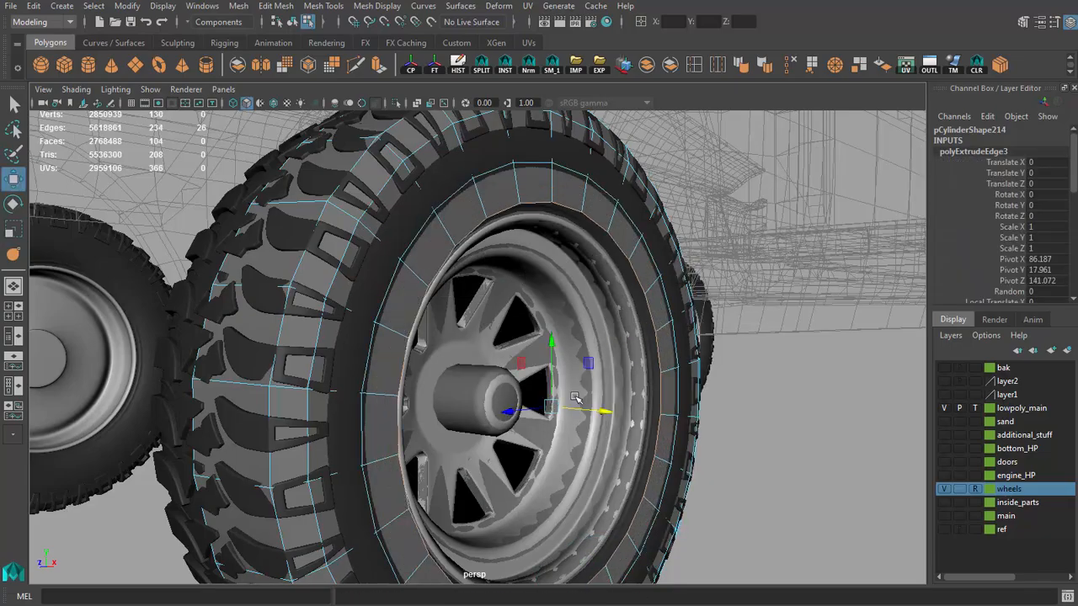
left_click_drag(575, 399, 485, 415)
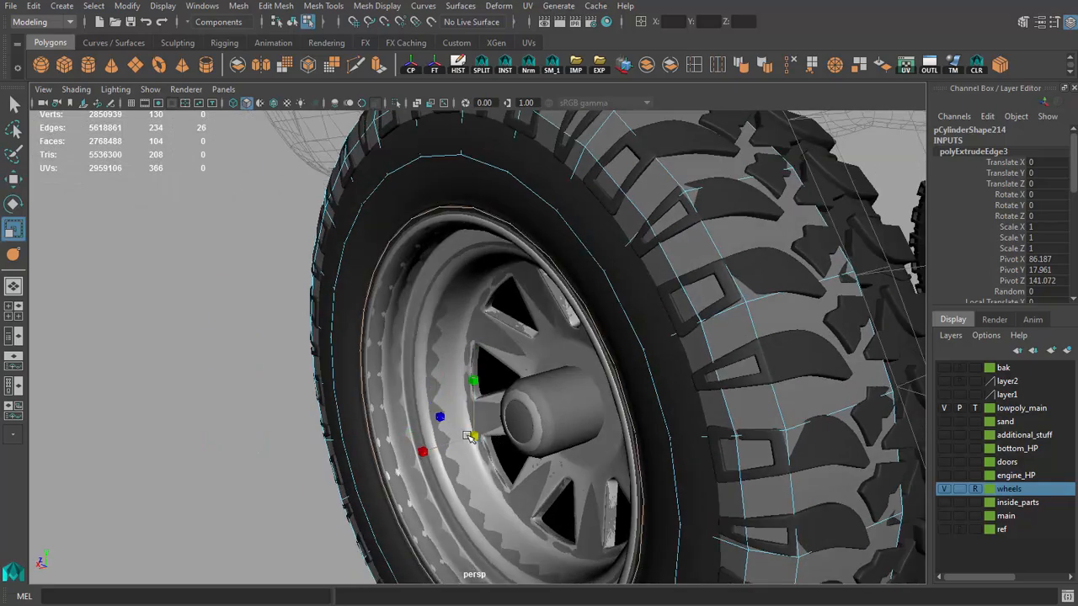
left_click_drag(465, 437, 657, 399, "alt")
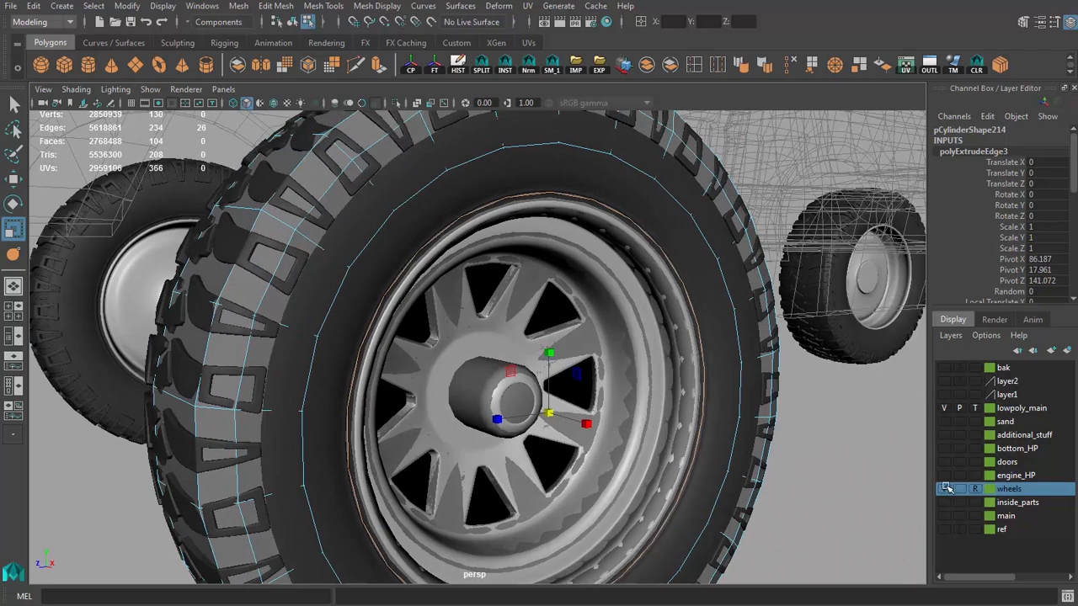
Step: Hide the wheels layer and fit the tire's inner border loop against the low-poly rim
left_click(945, 488)
scroll(480, 335, "up", 2)
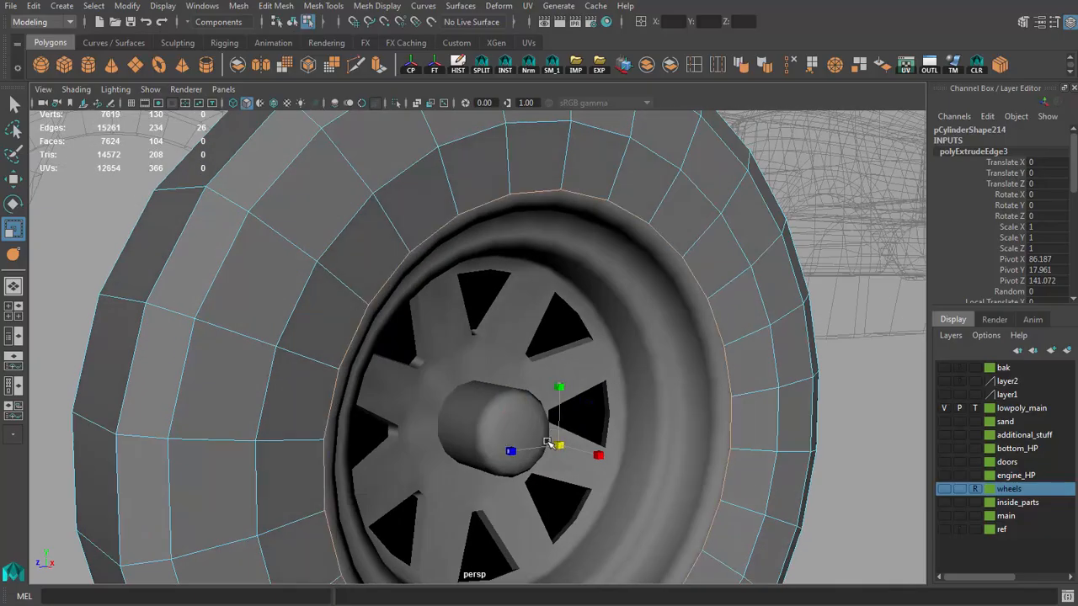
mouse_move(600, 456)
left_mouse_down("alt")
mouse_move(621, 432)
mouse_move(612, 440)
left_mouse_up("alt")
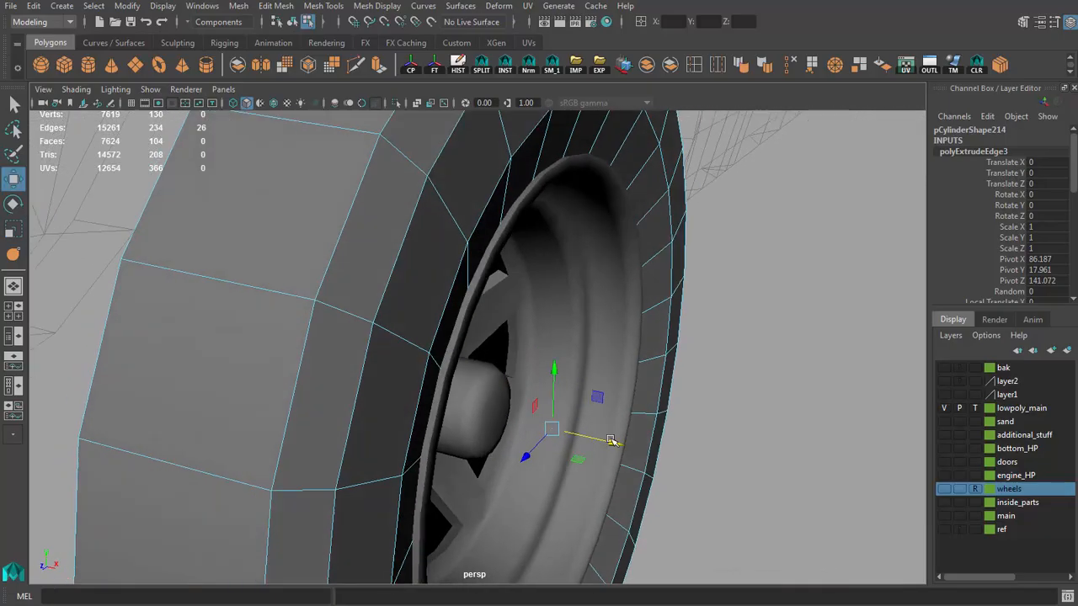
scroll(708, 385, "down", 3)
mouse_move(707, 385)
left_mouse_down("alt")
mouse_move(527, 256)
mouse_move(707, 404)
left_mouse_up("alt")
right_click_drag(707, 404, 407, 352, "alt")
left_click(611, 402)
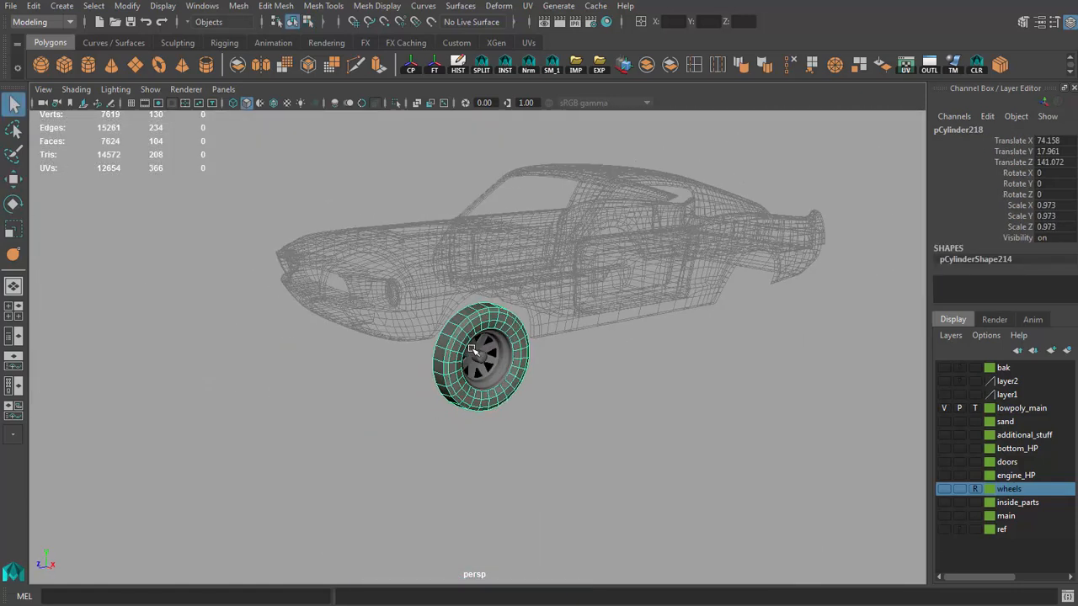
Step: Soften the low-poly tire's edges and delete its construction history
right_click_drag(473, 349, 507, 358, "alt")
left_click_drag(508, 359, 401, 354, "alt")
right_click_drag(402, 354, 553, 392, "alt")
left_click_drag(553, 392, 581, 377, "alt")
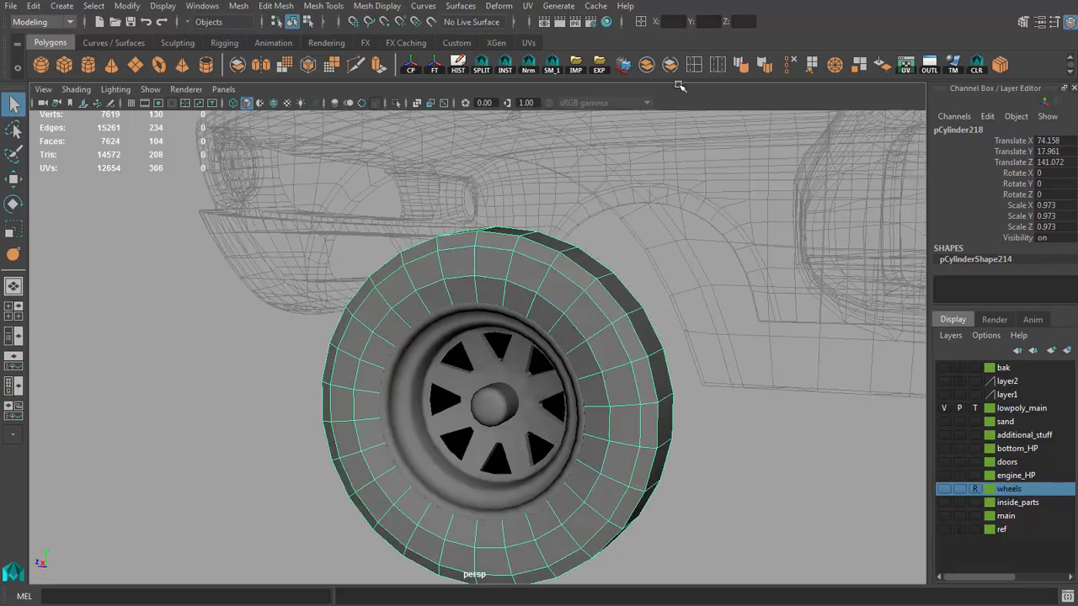
left_click(726, 500)
left_click_drag(726, 500, 715, 433, "alt")
right_click_drag(715, 432, 371, 362, "alt")
left_click_drag(371, 362, 468, 426, "alt")
left_click(432, 356)
key("alt+shift+d")
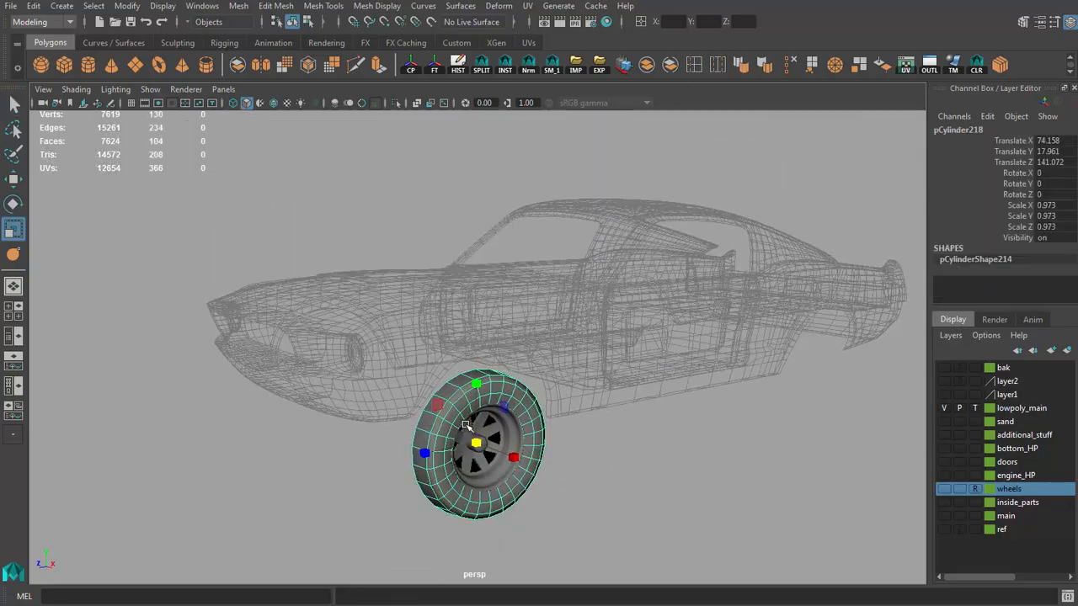
Step: Show the wheels layer and compare the low-poly tire with the high-poly tire
key("f")
left_click(943, 488)
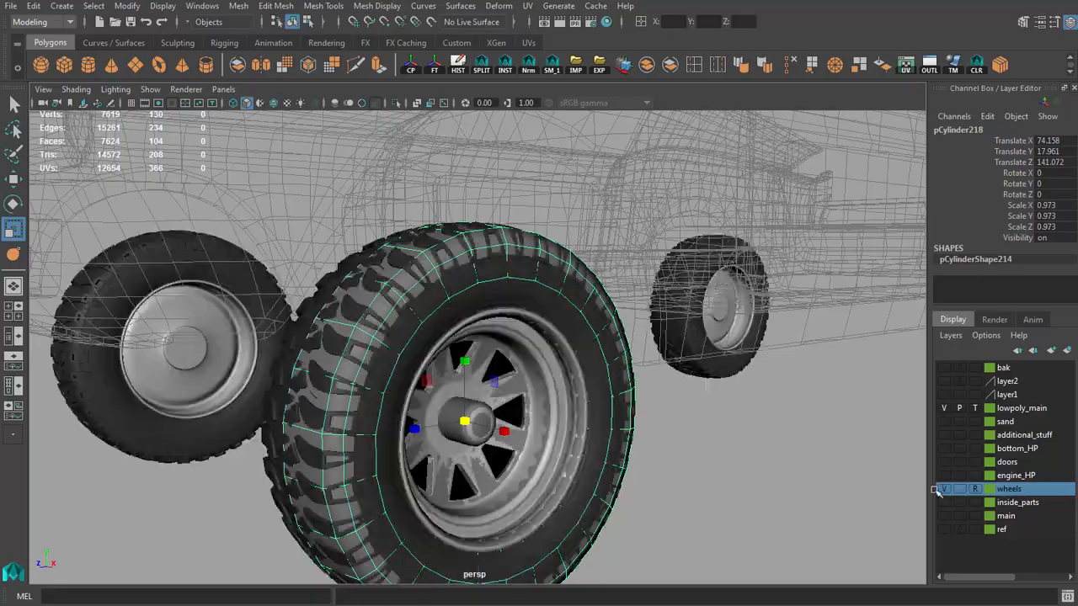
left_click(623, 413)
right_click_drag(623, 412, 620, 373, "alt")
left_click(597, 252)
left_click_drag(597, 253, 607, 311, "alt")
key("4")
key("5")
Step: Select the edge loop around the tire's sidewall and scale it to follow the high-poly sidewall
key("q")
key("F10")
double_click(452, 270)
scroll(544, 306, "down", 3)
left_click_drag(544, 306, 573, 303, "alt")
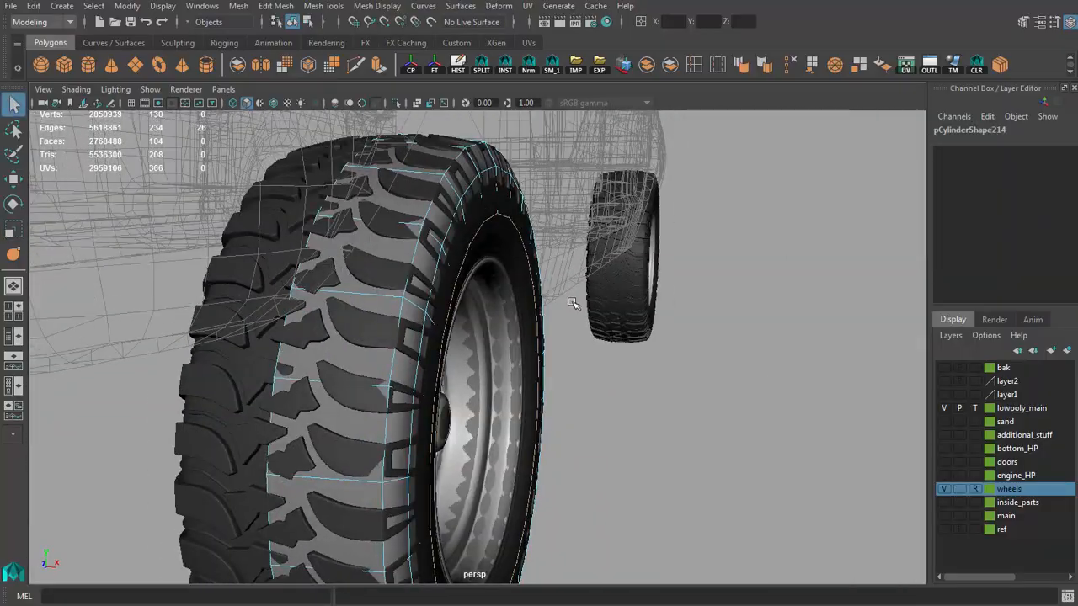
left_click_drag(480, 428, 581, 377, "alt")
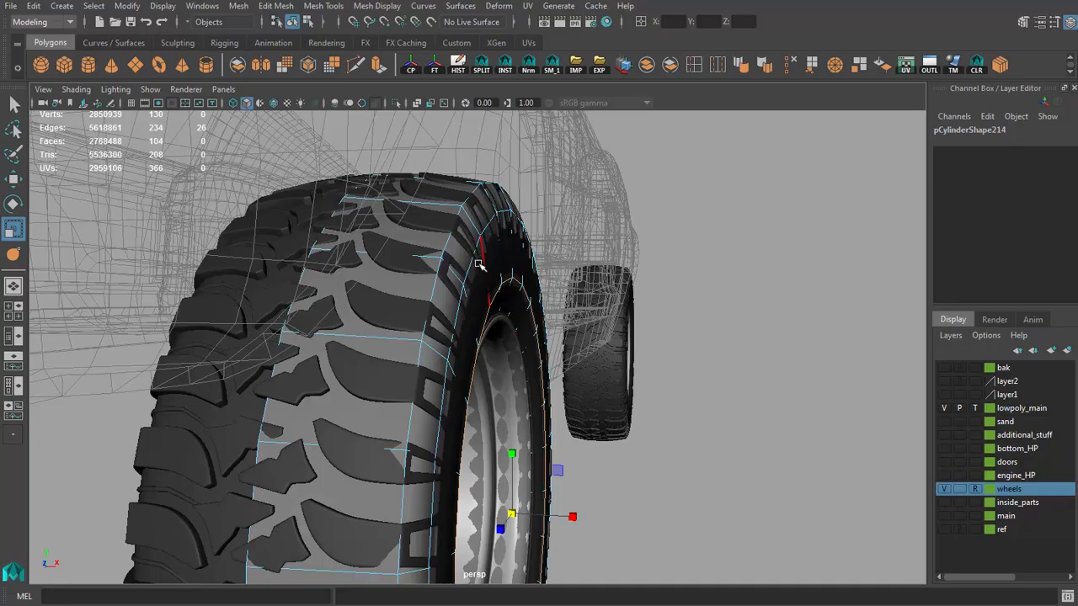
Step: Adjust the tire's shoulder edge loop to the high-poly tread and hide the wheels layer
left_click_drag(478, 264, 519, 296, "alt")
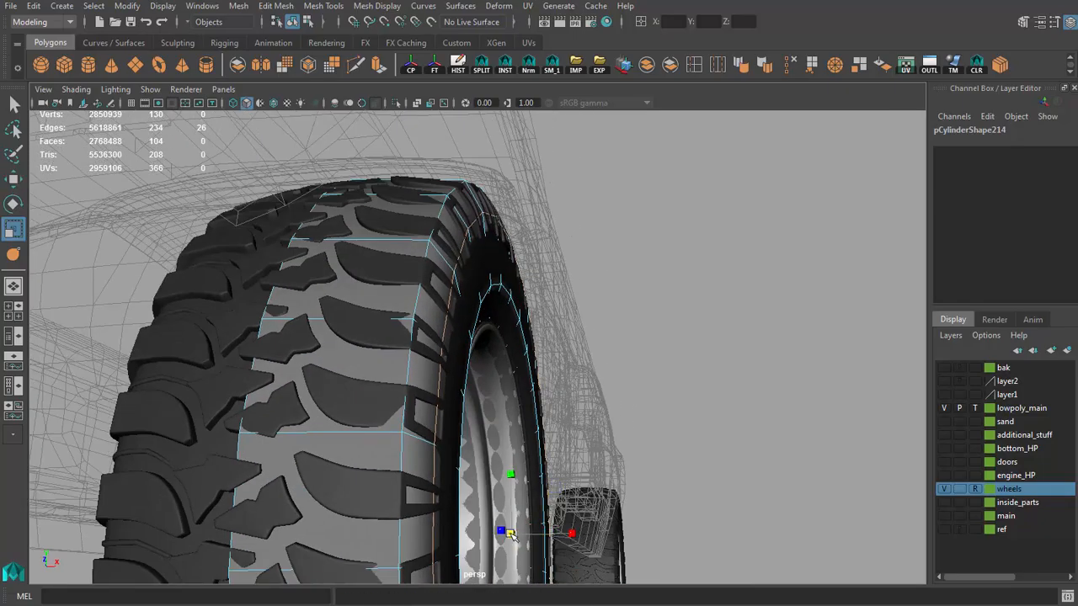
left_click_drag(579, 536, 608, 440, "alt")
left_click(943, 489)
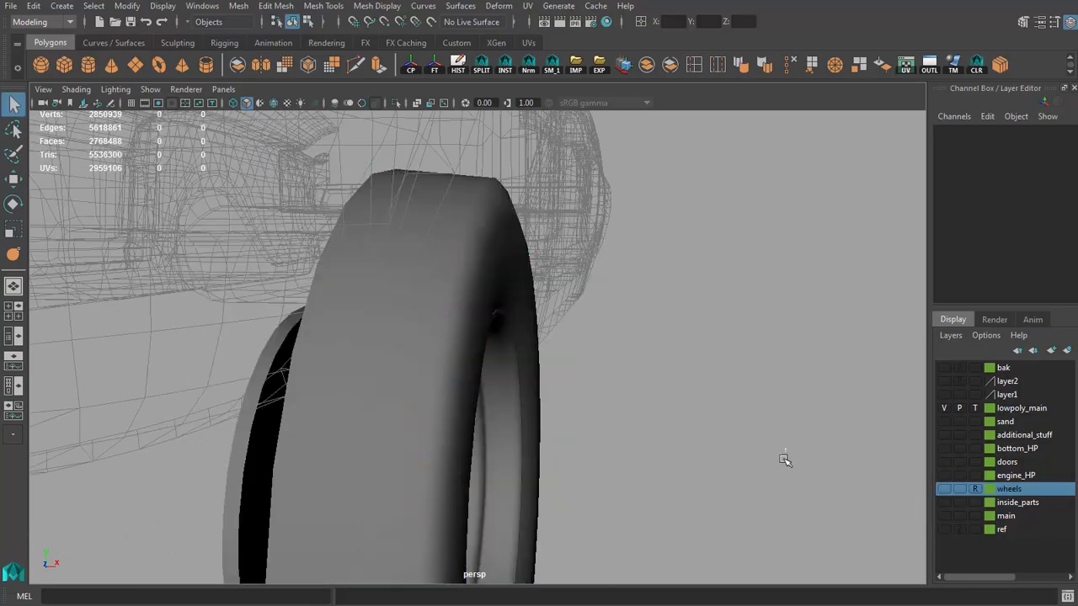
left_click_drag(784, 460, 569, 409, "alt")
Step: Center the low-poly tire's pivot and freeze its transformations
left_click(503, 322)
right_click_drag(571, 409, 368, 350, "alt")
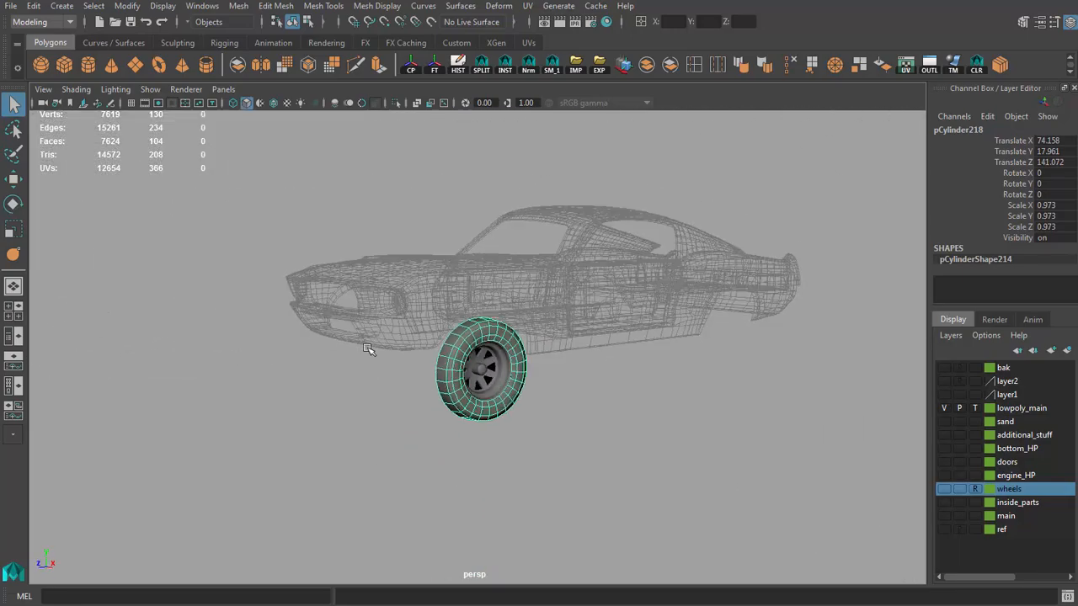
left_click_drag(369, 350, 432, 374, "alt")
right_click_drag(433, 373, 467, 361, "alt")
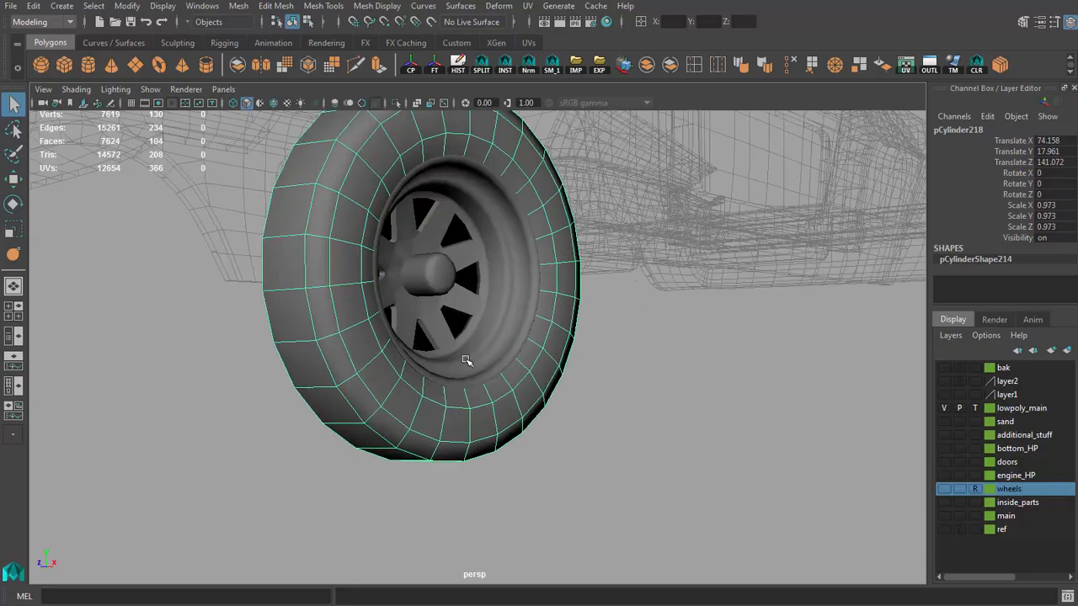
left_click_drag(467, 361, 445, 357, "alt")
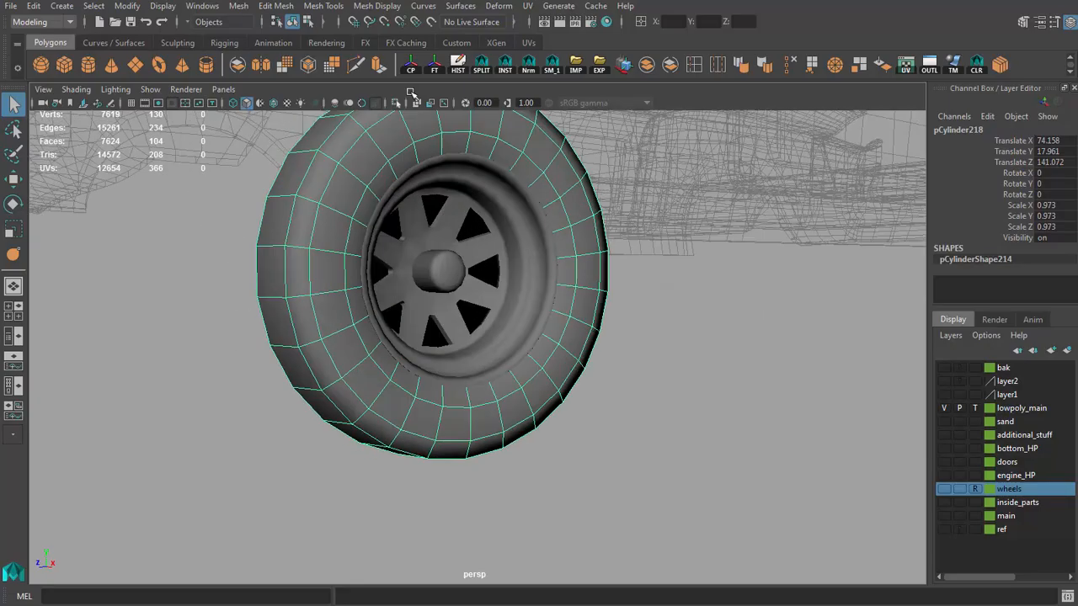
key("w")
left_click(645, 489)
middle_click_drag(645, 489, 656, 539, "alt")
right_click_drag(656, 539, 644, 501, "alt")
left_click_drag(644, 501, 671, 495, "alt")
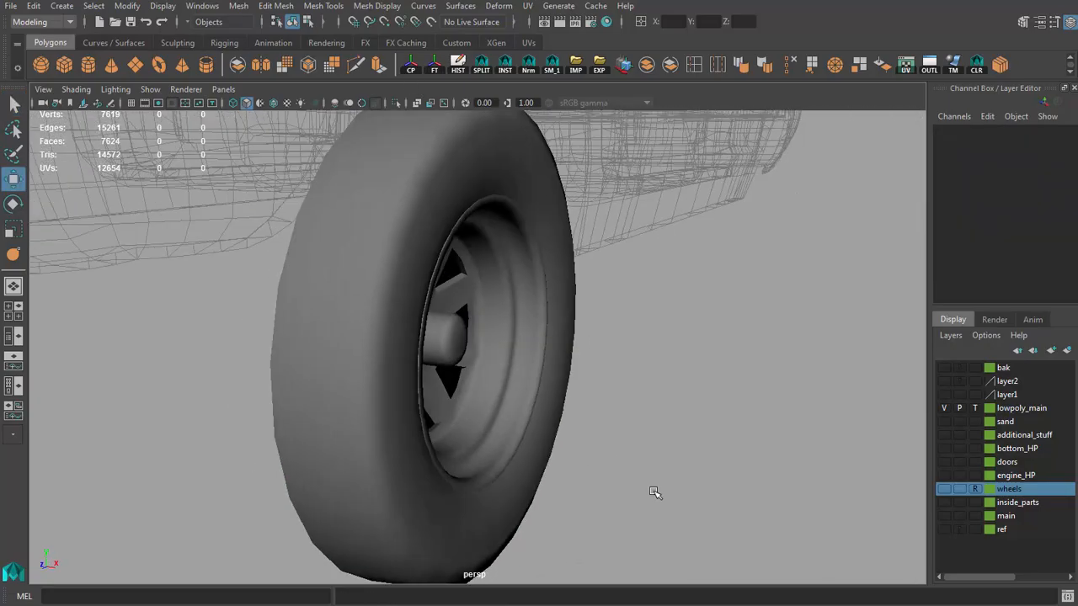
left_click_drag(671, 495, 454, 362)
right_click_drag(455, 362, 412, 404, "alt")
left_click_drag(412, 404, 502, 455, "alt")
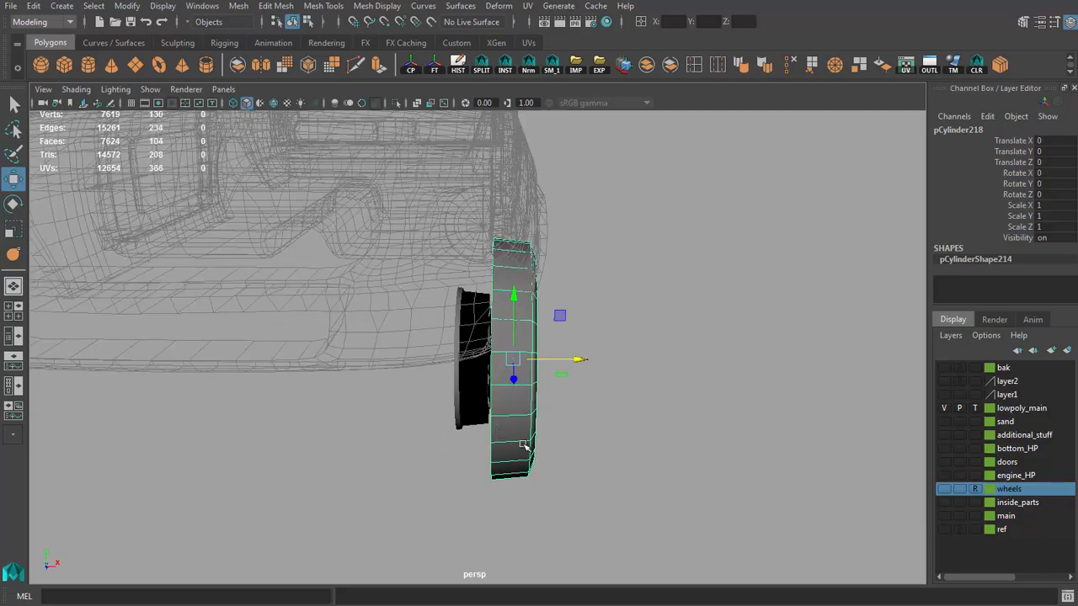
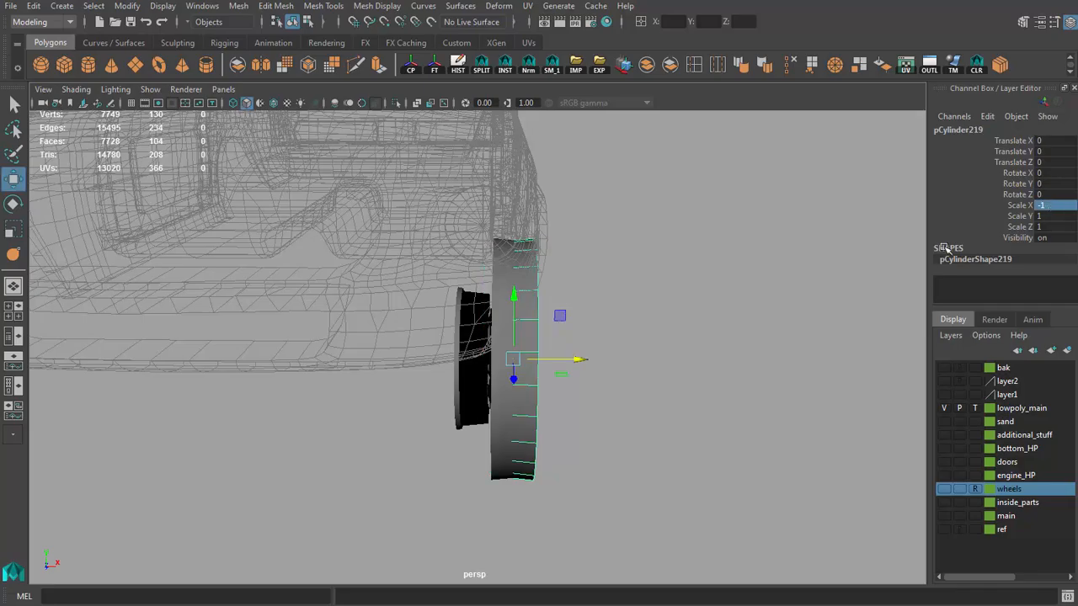
Step: Move the mirrored tire half along X to about -12.145, lining it up with the high-poly tire
scroll(674, 386, "up", 3)
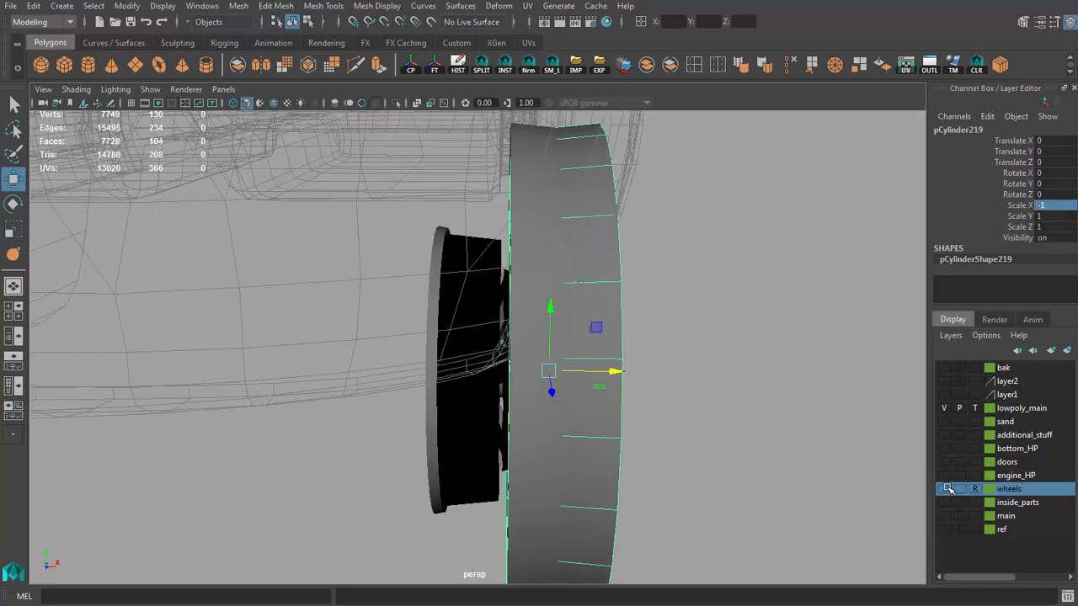
left_click(946, 489)
left_click_drag(614, 372, 650, 357)
scroll(580, 412, "up", 4)
left_click_drag(580, 412, 563, 442, "alt")
left_click(944, 489)
left_click_drag(482, 350, 656, 352, "alt")
scroll(496, 343, "down", 4)
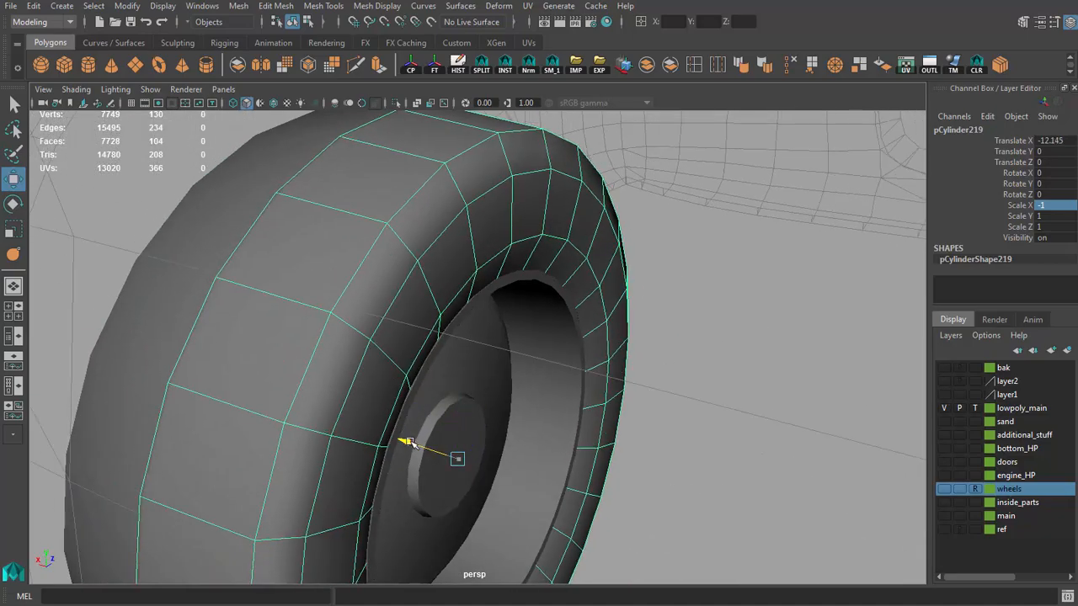
Step: Fine-tune the mirrored tire half's X position against the high-poly tire and hide the wheels layer
left_click(945, 489)
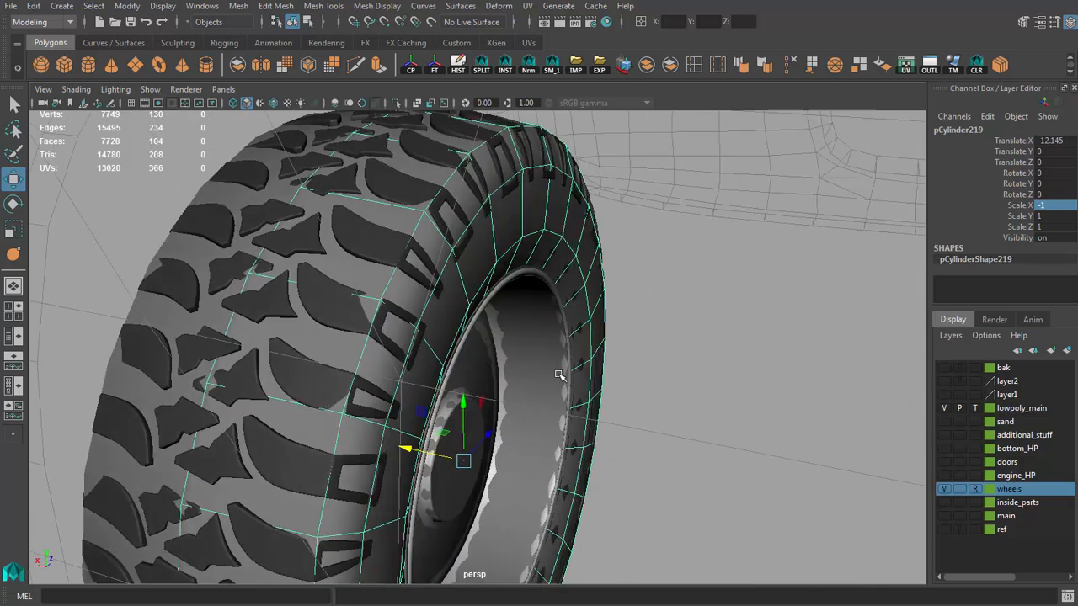
left_click_drag(406, 441, 403, 442)
left_click_drag(521, 431, 418, 428, "alt")
left_click(943, 489)
Step: Combine the two low-poly tire halves into a single mesh
left_click_drag(590, 362, 261, 314, "alt")
left_click(646, 67)
right_click_drag(261, 314, 284, 318, "alt")
left_click_drag(283, 317, 480, 301, "alt")
Step: Select the seam vertices along the middle of the tread, flatten them along X and merge them
key("q")
key("F9")
key("4")
scroll(495, 293, "down", 3)
left_click_drag(496, 506, 483, 257)
key("w")
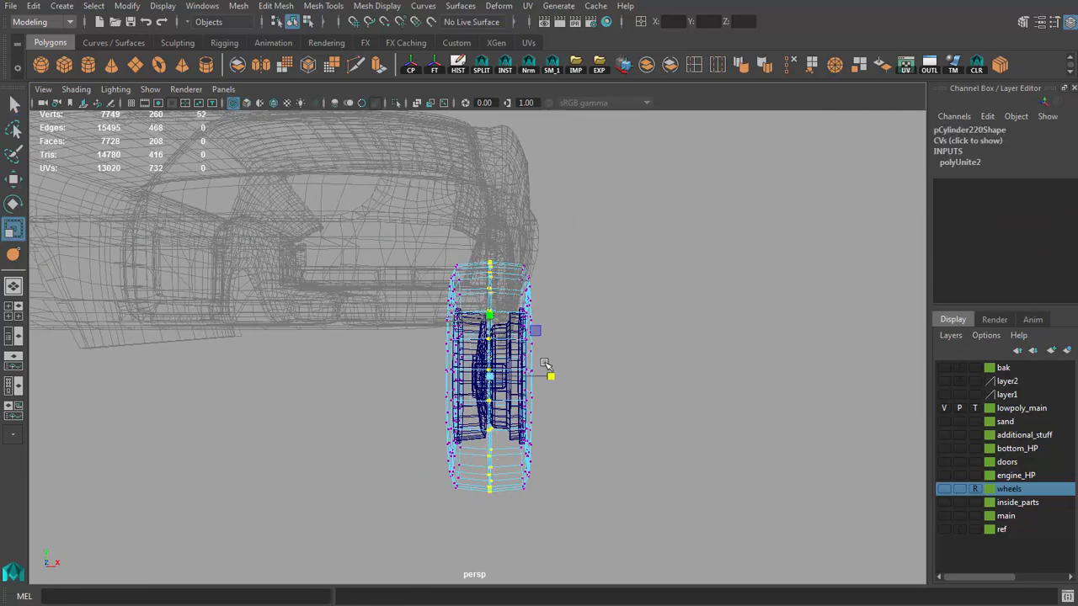
left_click_drag(461, 380, 459, 381)
Step: Bevel the tire's center edge loop with a fraction of 0.9 and 1 segment
mouse_move(497, 404)
right_mouse_down("shift")
mouse_move(498, 370)
mouse_move(550, 339)
mouse_move(502, 287)
mouse_move(597, 285)
right_mouse_up("shift")
scroll(507, 263, "up", 3)
key("5")
double_click(499, 283)
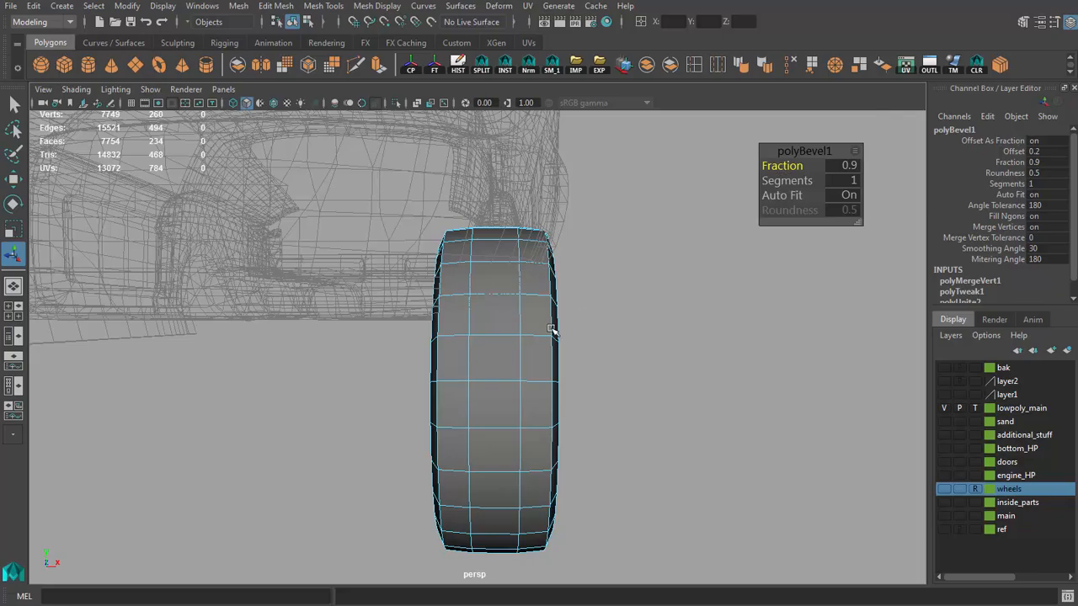
right_click_drag(550, 330, 547, 364)
Step: Select the tread's central face loop, compare it with the high-poly tread, and return to object mode
left_click(505, 284)
double_click(505, 321, "shift")
key("r")
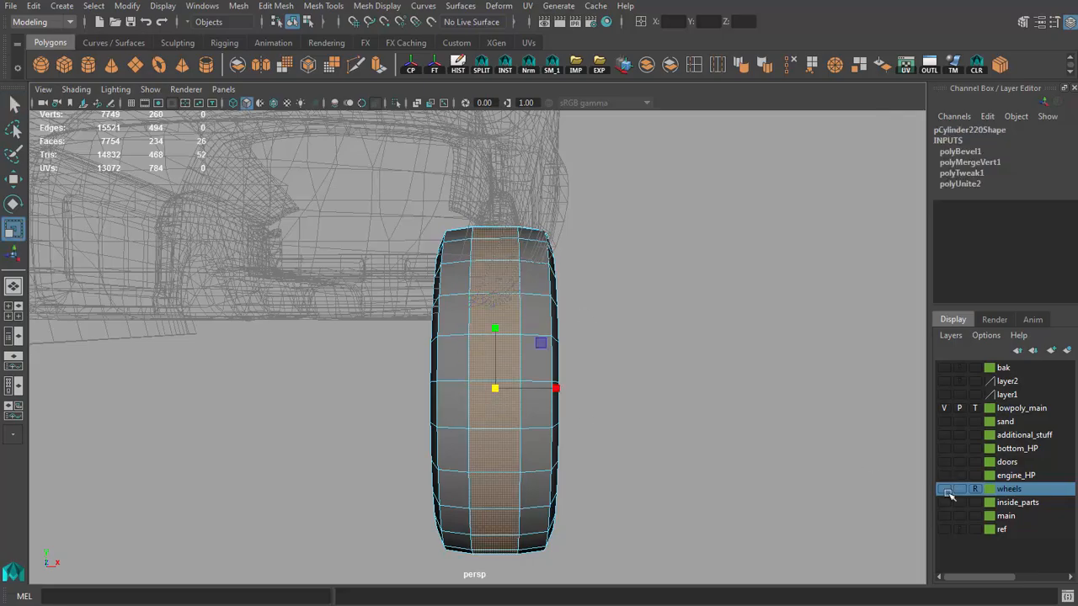
left_click(945, 489)
scroll(525, 399, "up", 2)
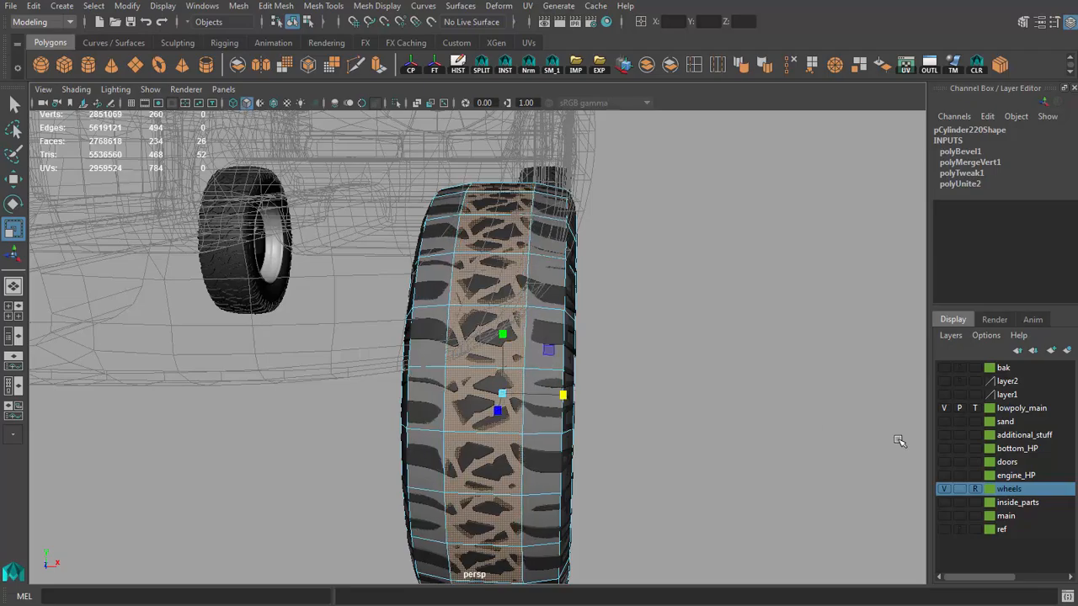
left_click(947, 489)
key("q")
right_click_drag(497, 326, 532, 308)
scroll(536, 308, "down", 4)
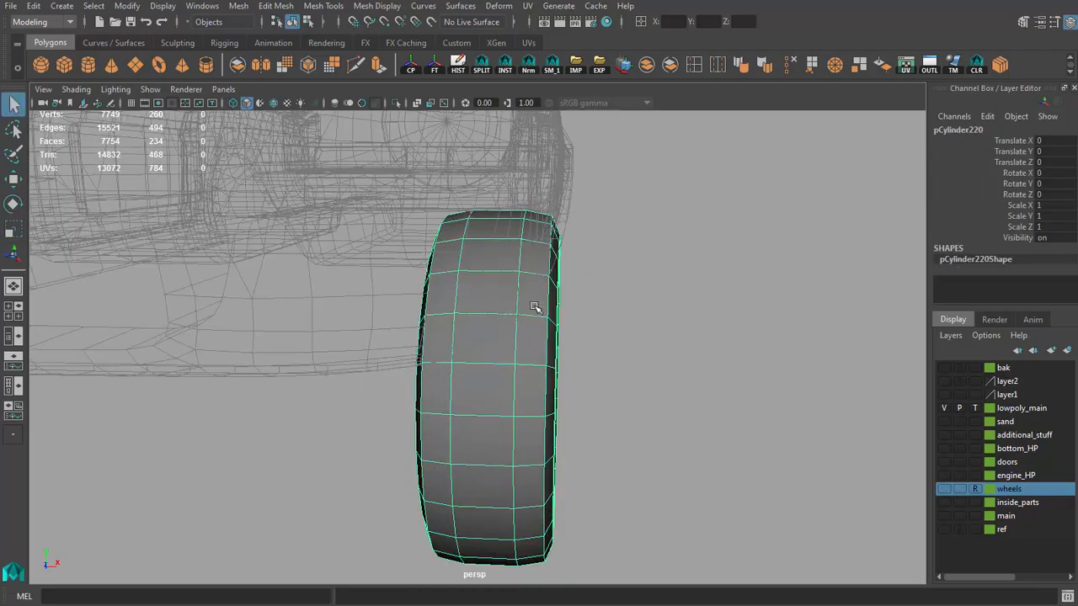
Step: Deselect the tire and select the low-poly rim part on the wheel's inner side
left_click_drag(539, 311, 741, 413, "alt")
left_click(742, 414)
scroll(674, 384, "down", 4)
left_click(462, 360)
left_click_drag(461, 360, 562, 340, "alt")
scroll(782, 365, "up", 6)
left_click(524, 281)
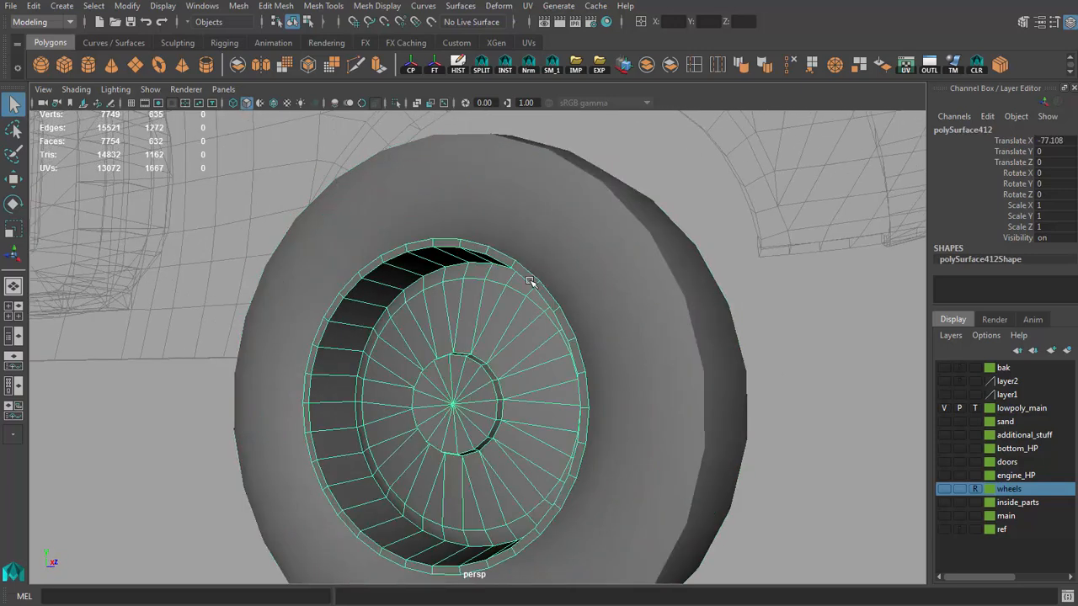
Step: Try to shift the faces of the inner rim part along X to match the high-poly rim
scroll(506, 275, "up", 3)
left_click_drag(506, 275, 480, 261, "alt")
right_click_drag(480, 260, 481, 284)
double_click(482, 284)
left_click_drag(482, 285, 453, 318, "alt")
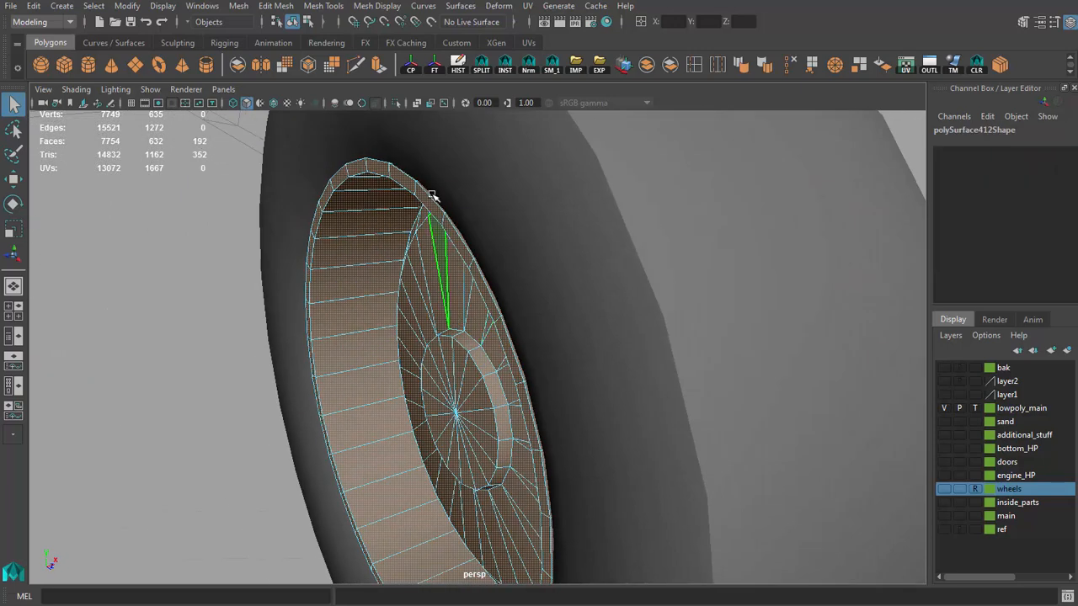
left_click(427, 197)
double_click(411, 185, "shift")
middle_click_drag(502, 389, 511, 376, "alt")
double_click(491, 388)
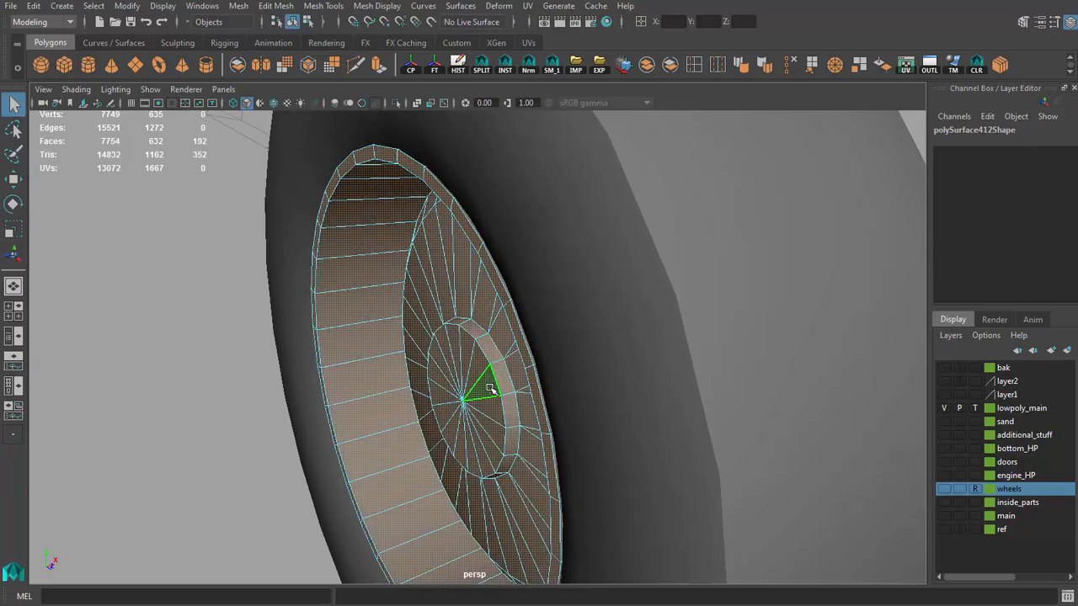
left_click_drag(512, 390, 511, 390)
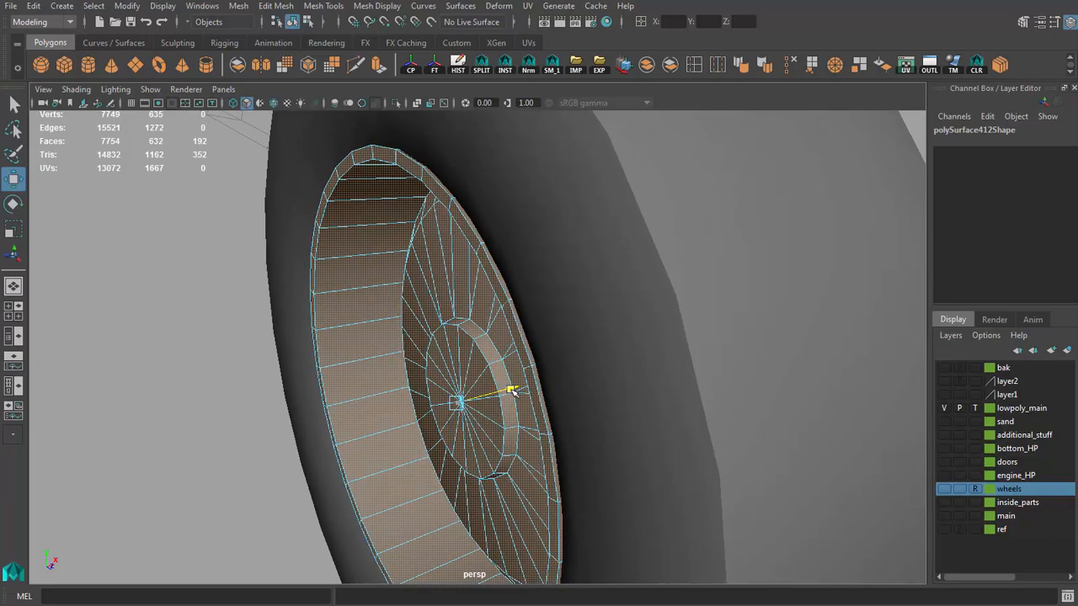
left_click(944, 488)
left_click_drag(516, 439, 511, 411, "alt")
right_click_drag(510, 410, 566, 442, "alt")
key("ctrl+z")
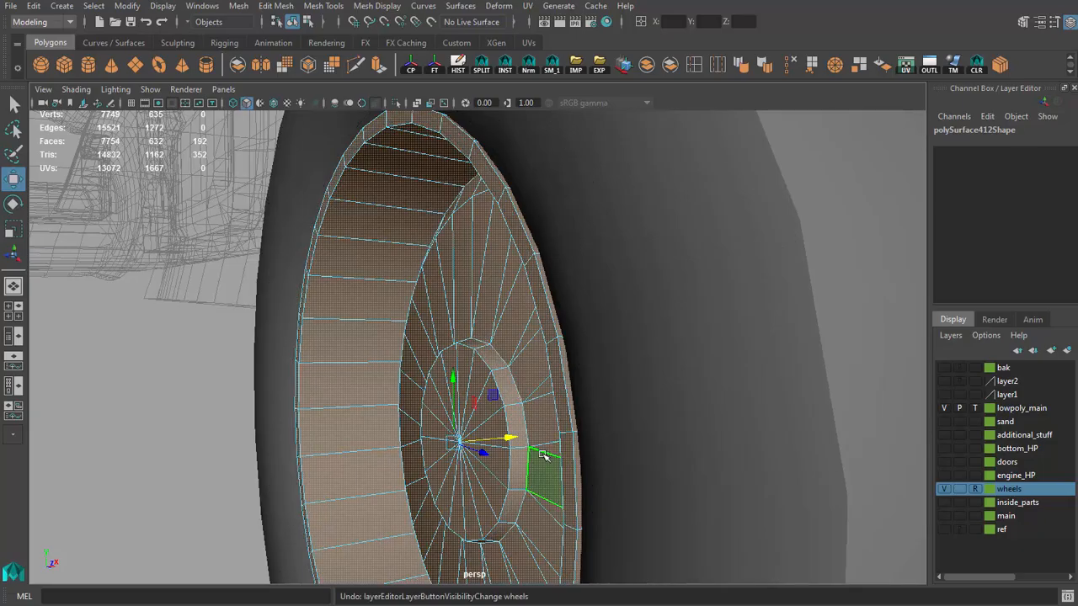
middle_click_drag(543, 455, 579, 467)
Step: Move the face loop of the inner rim's lip along X against the high-poly rim and hide the wheels layer
left_click(945, 490)
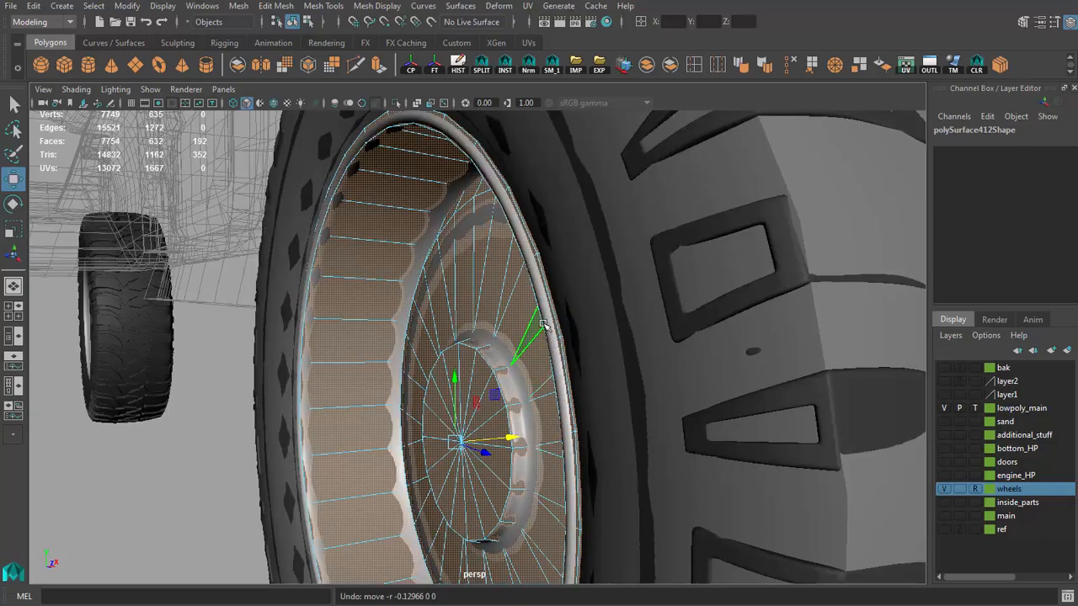
left_click(560, 352)
left_click_drag(553, 362, 452, 425, "alt")
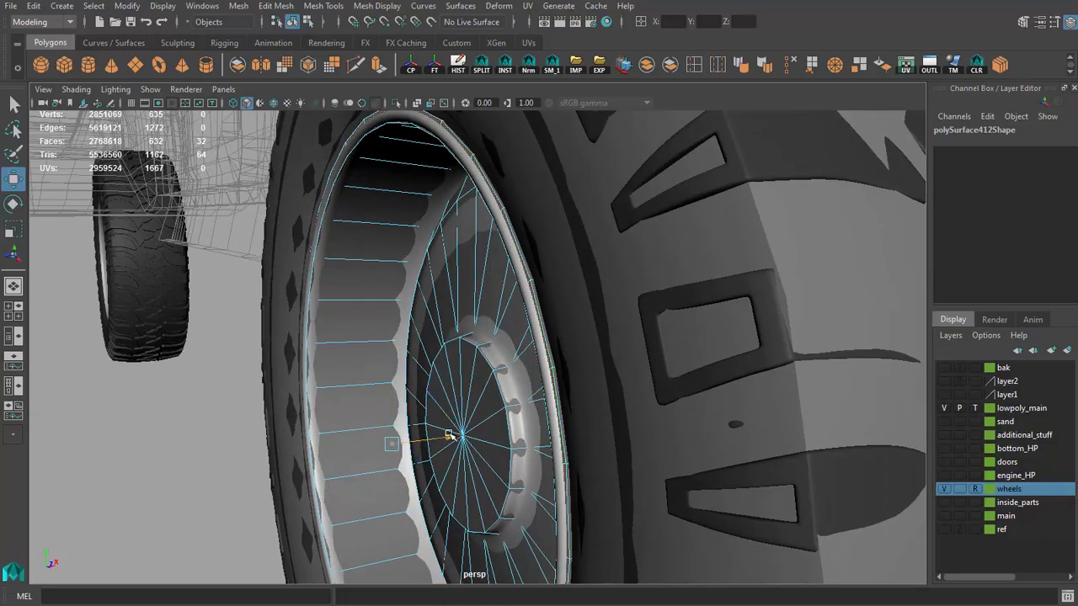
left_click(943, 489)
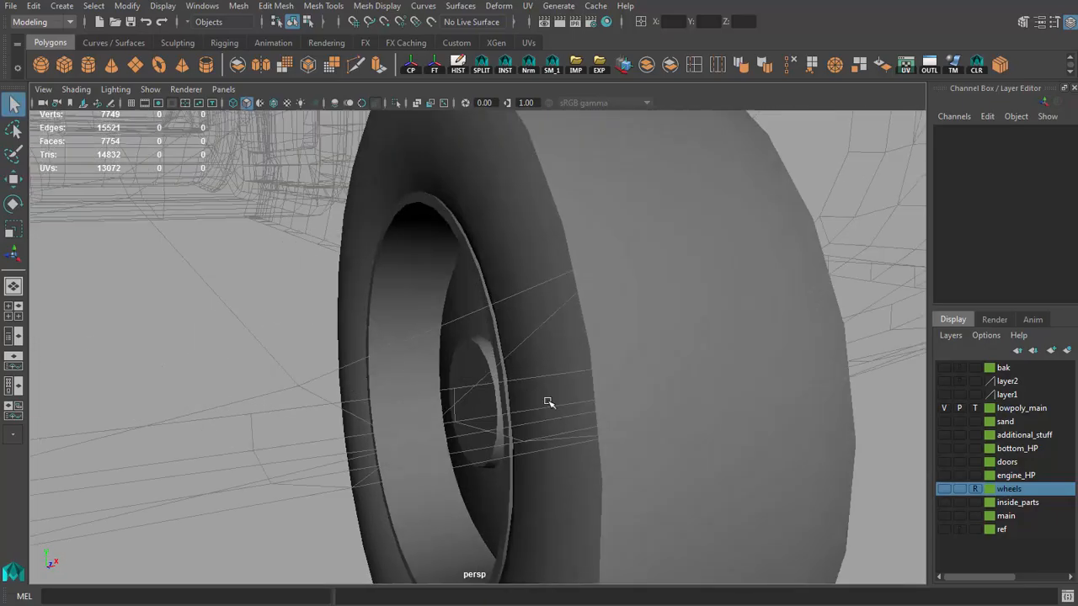
Step: Undo the last move of the inner rim's lip and hide the wheels layer
left_click(480, 325)
key("ctrl+z")
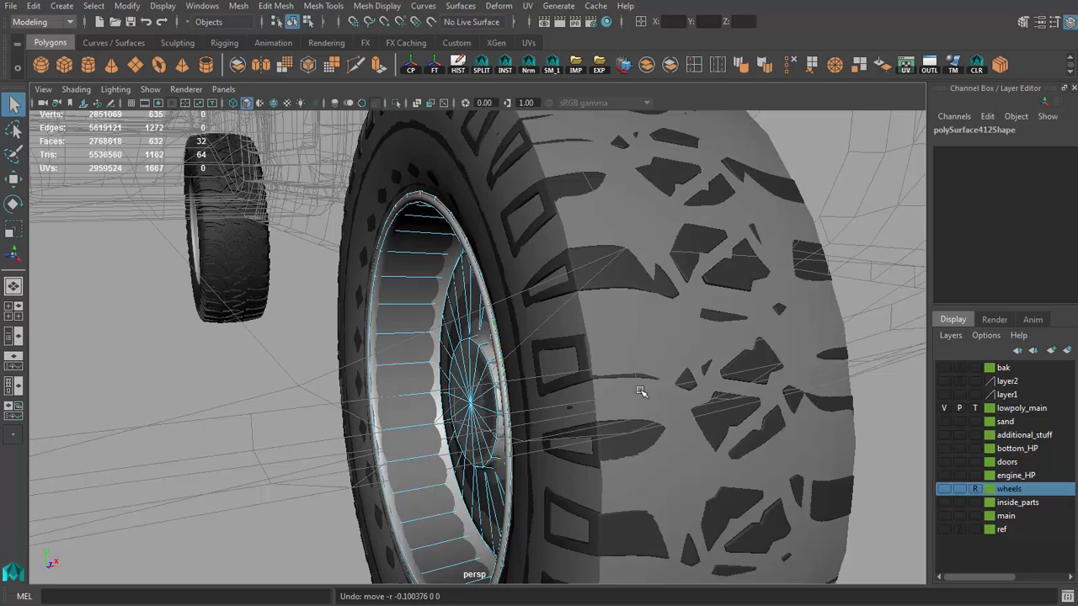
left_click(944, 489)
left_click(944, 487)
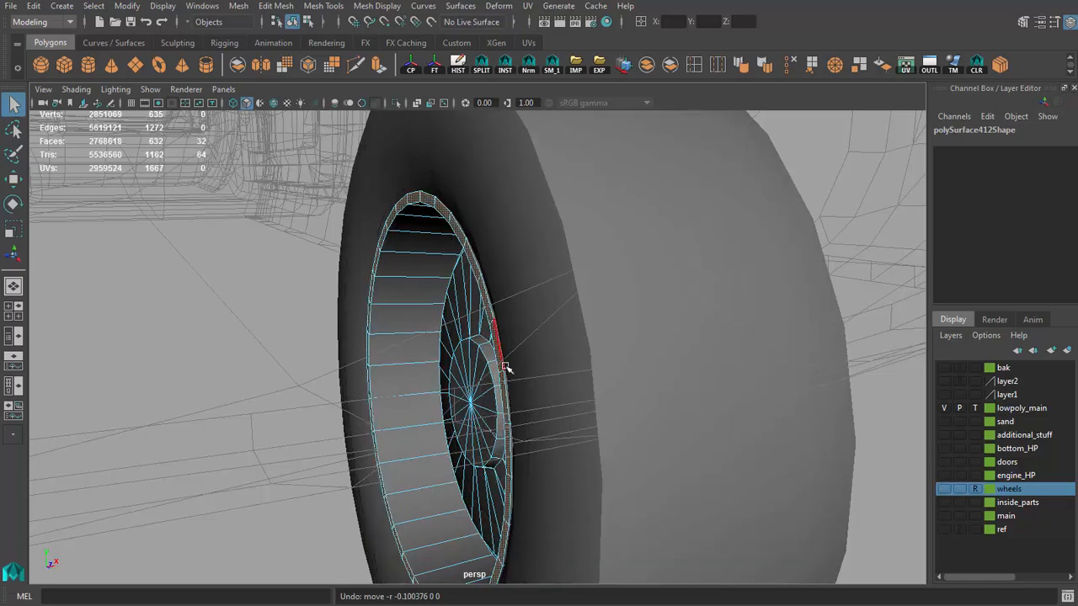
Step: Select the tire and rim parts, combine them into one wheel mesh and delete its history
scroll(510, 367, "down", 3)
left_click_drag(565, 335, 607, 352, "alt")
right_click(479, 332)
right_click_drag(480, 332, 546, 312)
left_click_drag(546, 311, 464, 333, "alt")
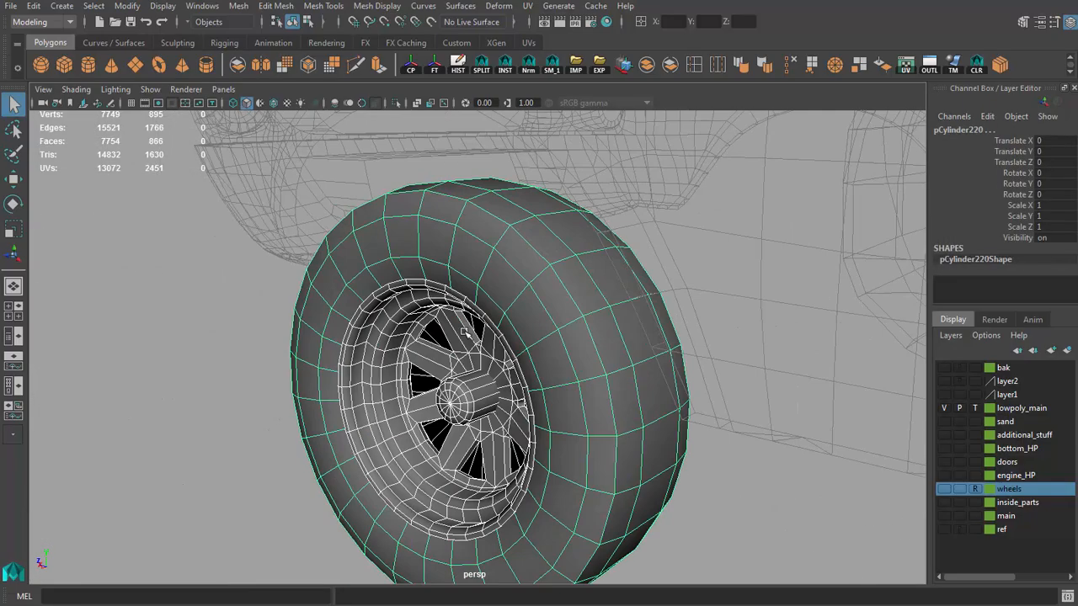
key("alt+shift+d")
Step: Soften the edge loop around the tire's shoulder between the tread and the sidewall
left_click_drag(512, 256, 526, 229, "alt")
right_click_drag(527, 228, 525, 261)
double_click(518, 238)
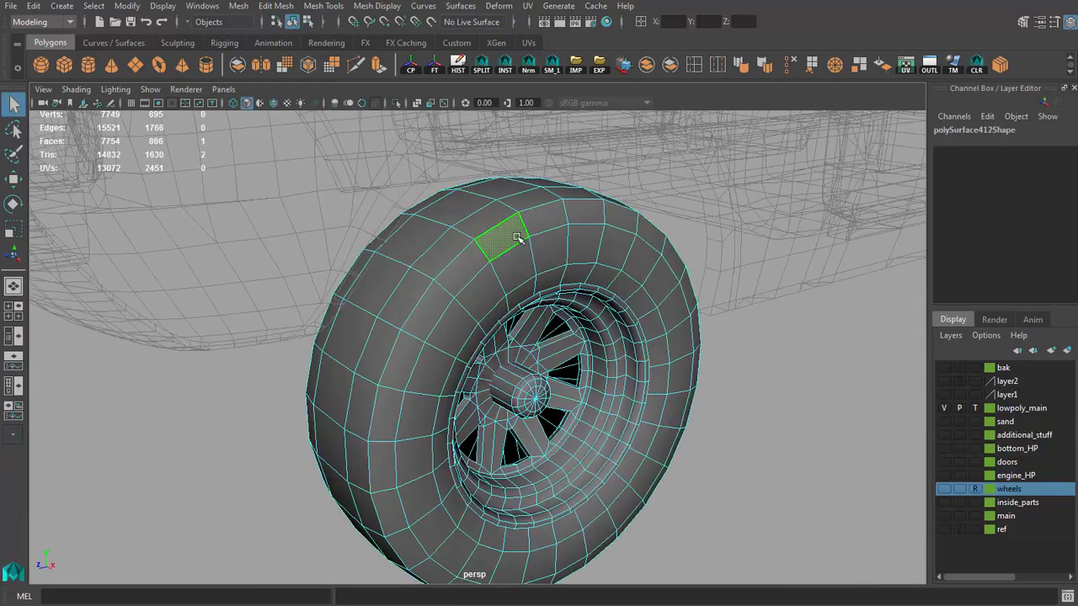
left_click(740, 67)
right_click_drag(620, 256, 683, 231)
left_click(762, 359)
Step: Try to simplify the wheel's hub by deleting one of its edge loops
scroll(724, 356, "down", 4)
left_click_drag(604, 345, 554, 366, "alt")
scroll(455, 349, "down", 5)
left_click(474, 331)
scroll(557, 368, "up", 2)
left_click(622, 430)
left_click_drag(608, 421, 436, 407, "alt")
left_click(517, 337)
scroll(562, 401, "up", 4)
scroll(595, 357, "down", 5)
scroll(702, 447, "up", 4)
scroll(491, 413, "up", 5)
scroll(462, 390, "up", 4)
right_click_drag(436, 407, 432, 345)
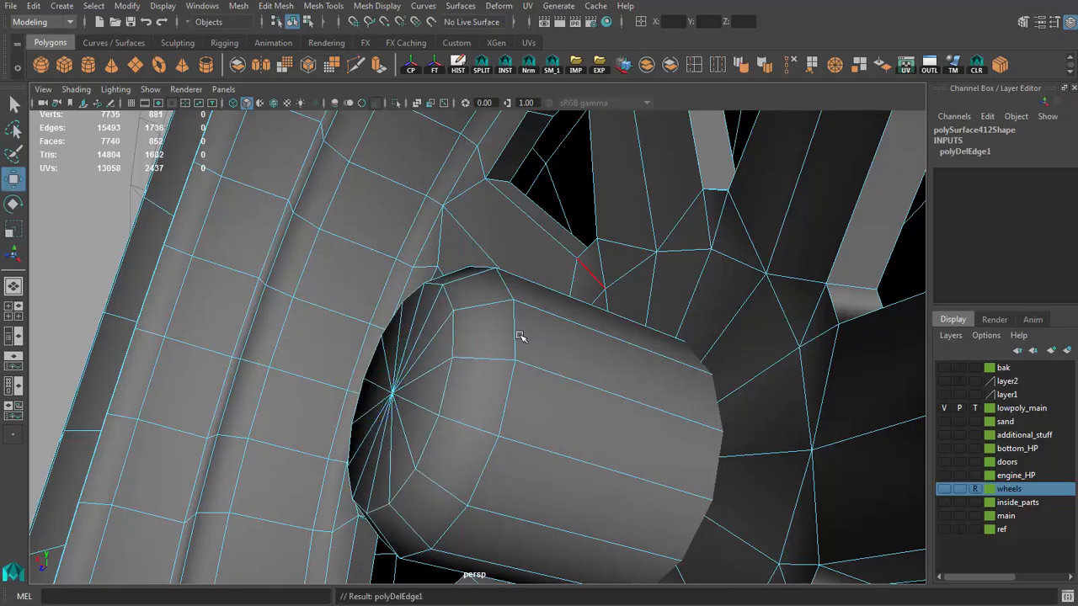
Step: Return to object mode and examine the wheel's shape and shading from different angles
left_click_drag(520, 337, 548, 364, "alt")
key("q")
right_click_drag(549, 363, 580, 339)
scroll(512, 354, "down", 8)
left_click_drag(511, 354, 640, 371, "alt")
left_click(727, 426)
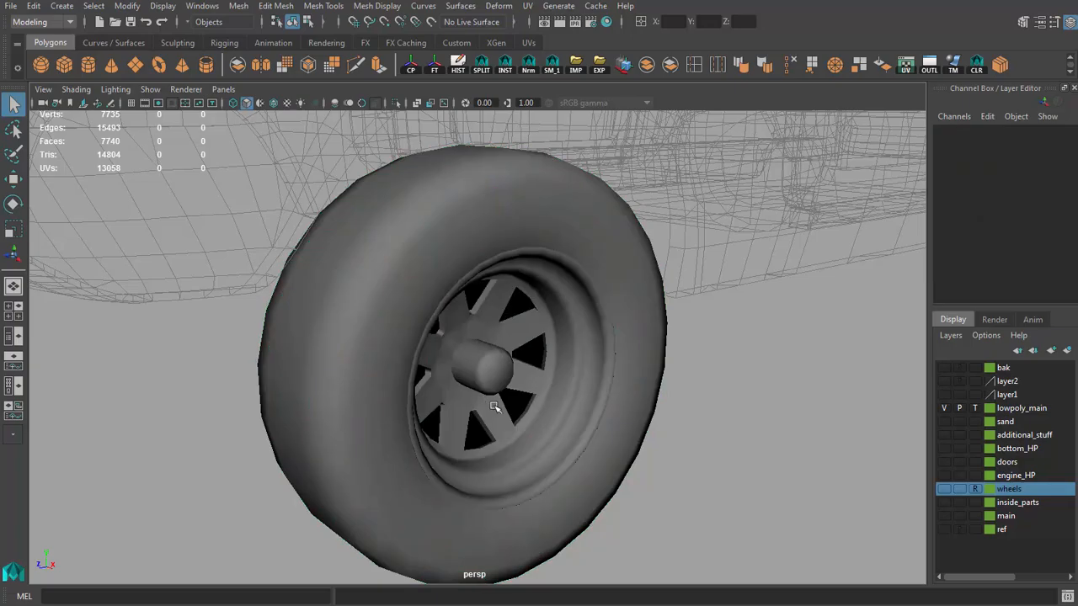
scroll(281, 296, "down", 6)
left_click_drag(281, 295, 337, 298, "alt")
scroll(338, 296, "up", 4)
middle_click_drag(357, 283, 330, 321, "alt")
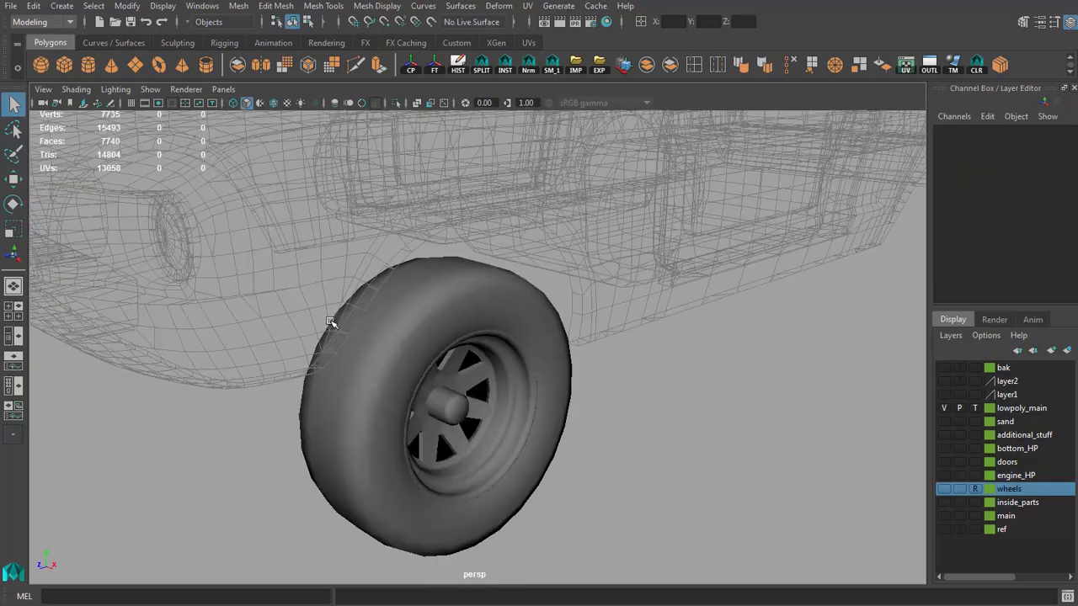
left_click_drag(330, 322, 344, 277, "alt")
scroll(344, 277, "up", 2)
Step: Undo the deletion of the hub's edge loop
key("ctrl+z")
key("ctrl+z")
key("ctrl+z")
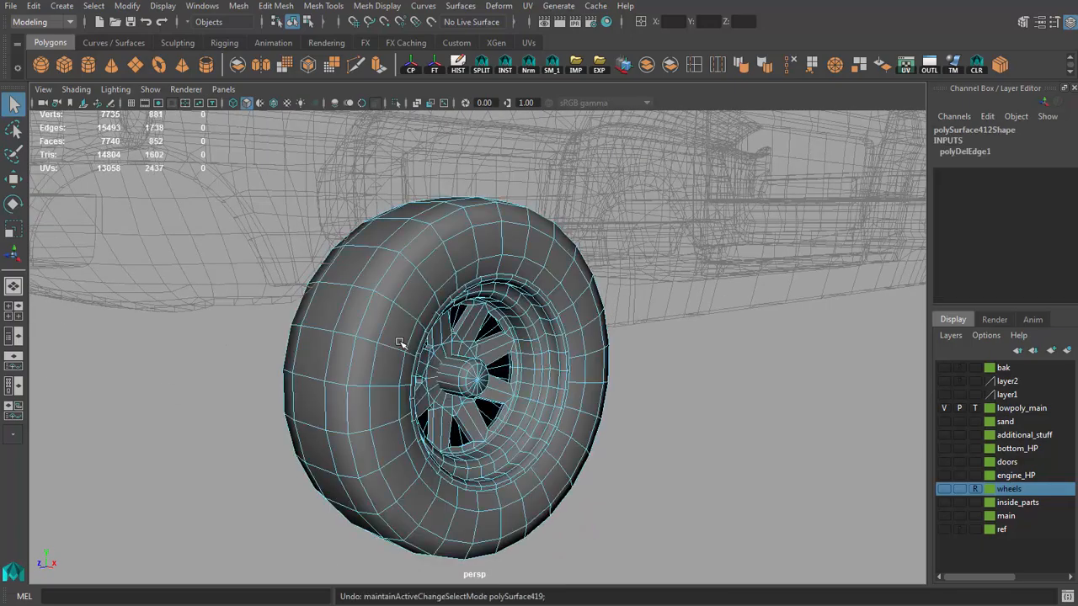
scroll(428, 356, "up", 5)
key("ctrl+z")
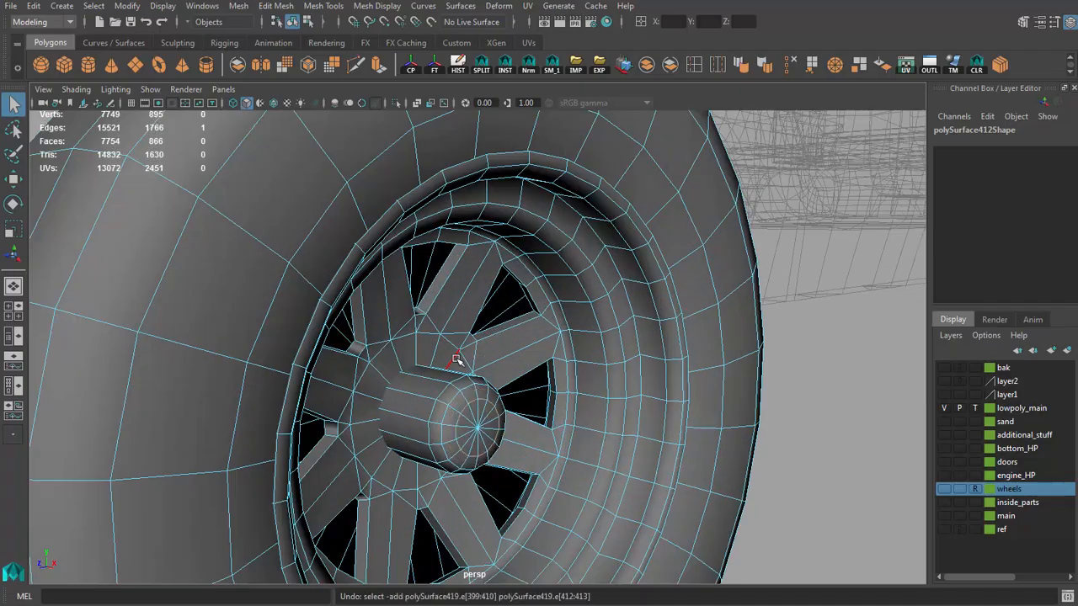
Step: Return to object mode and select the combined low-poly wheel with the Move tool
right_click_drag(456, 360, 500, 334)
left_click(500, 410)
scroll(488, 403, "down", 6)
left_click_drag(469, 392, 694, 401, "alt")
left_click(623, 418)
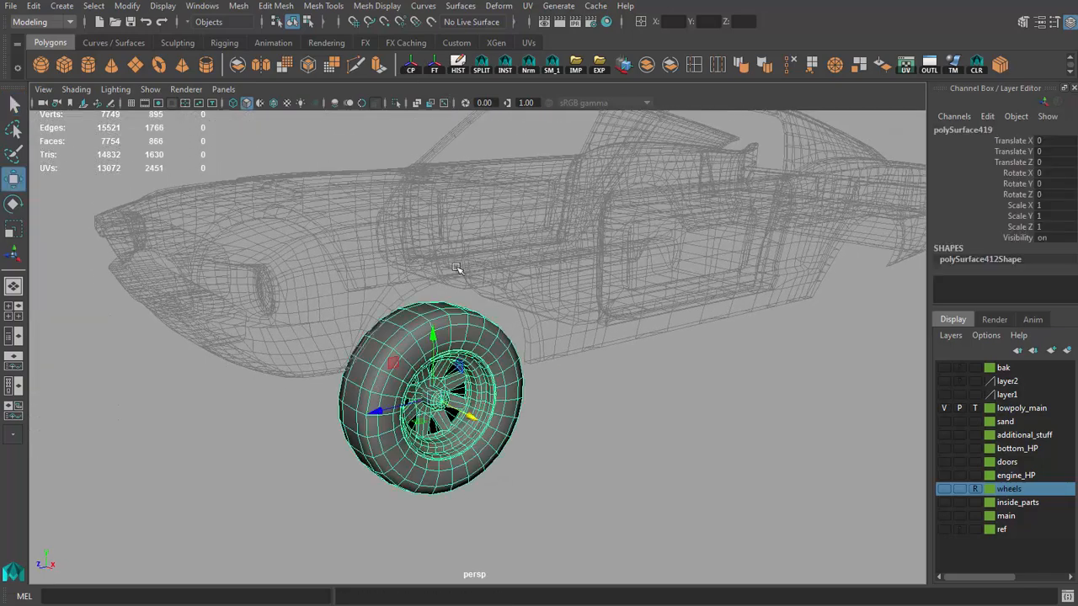
scroll(456, 268, "up", 3)
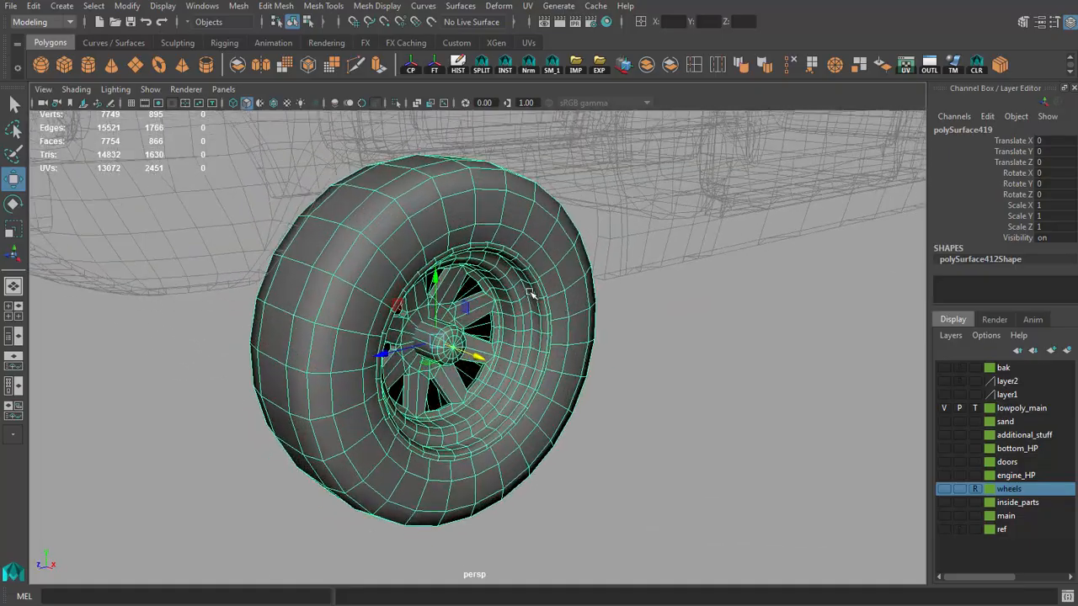
left_click_drag(531, 294, 414, 289, "alt")
right_click_drag(414, 288, 312, 287, "alt")
left_click_drag(312, 286, 421, 244, "alt")
right_click_drag(421, 244, 463, 373, "alt")
left_click_drag(464, 373, 450, 335, "alt")
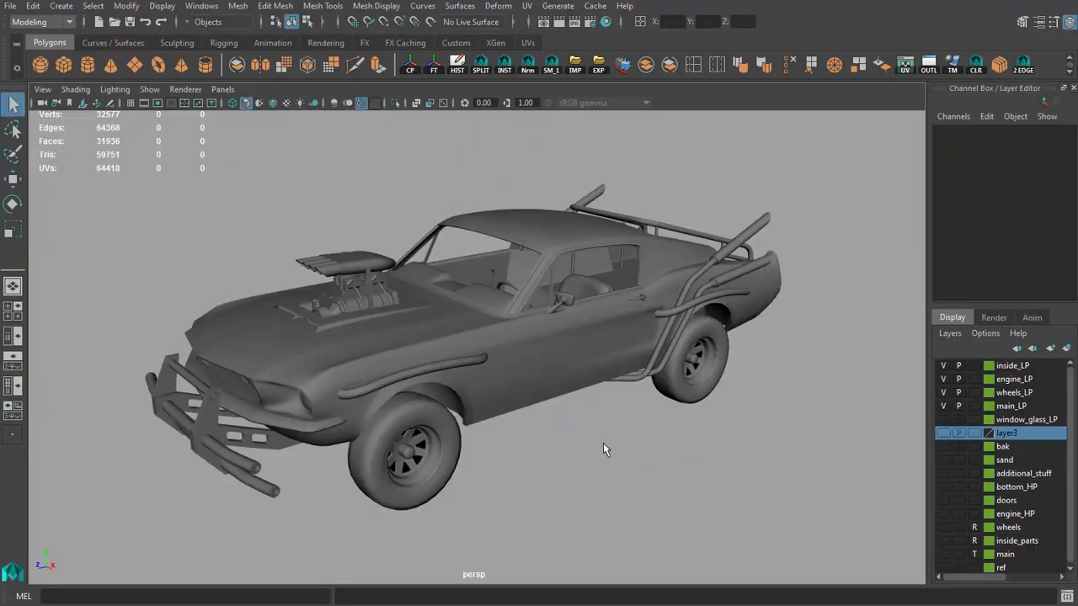
Step: Examine the finished low-poly car from outside and underneath, and select the front suspension's coil spring
middle_click_drag(613, 455, 615, 448, "alt")
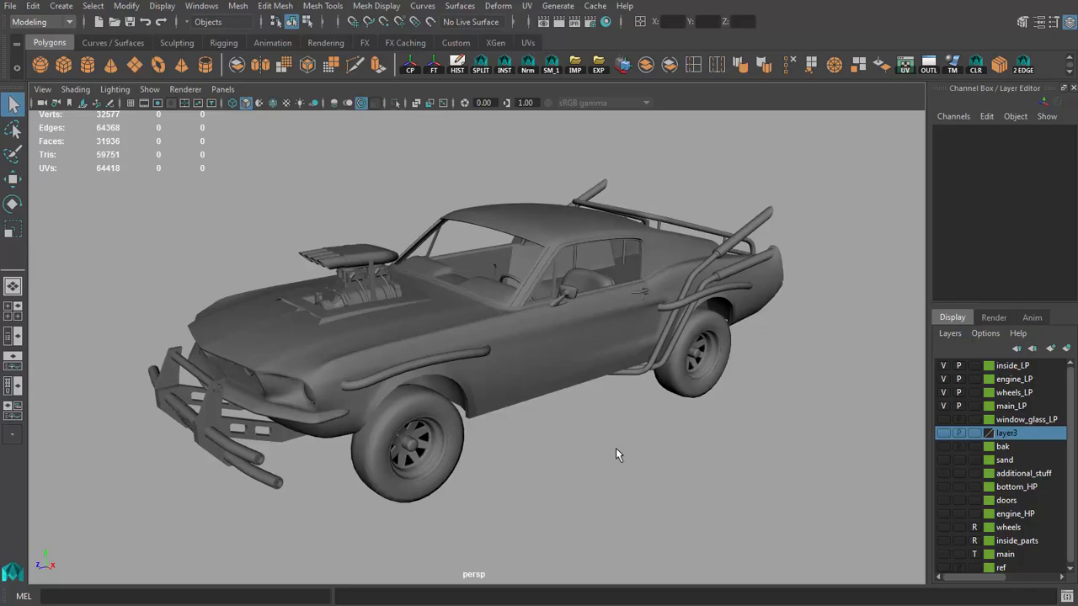
left_click_drag(512, 410, 482, 368, "alt")
left_click_drag(593, 383, 425, 356, "alt")
right_click_drag(897, 380, 598, 349, "alt")
left_click_drag(599, 349, 576, 273, "alt")
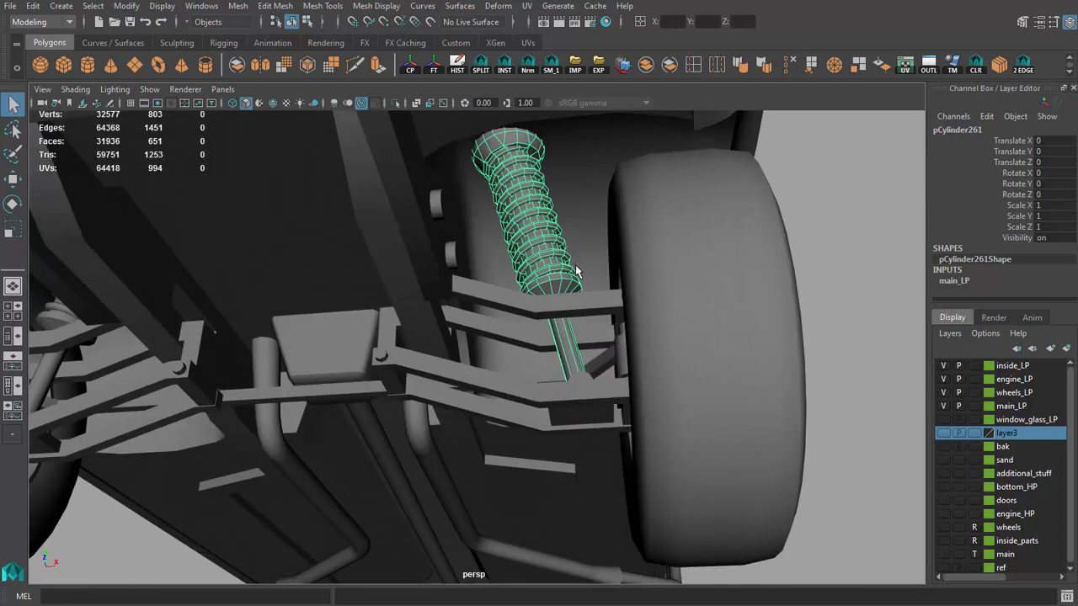
Step: Inspect the topology of the coil spring and its ring faces up close, and view it from outside the wheel arch
right_click_drag(575, 273, 629, 294, "alt")
middle_click_drag(630, 295, 581, 317, "alt")
scroll(580, 317, "up", 2)
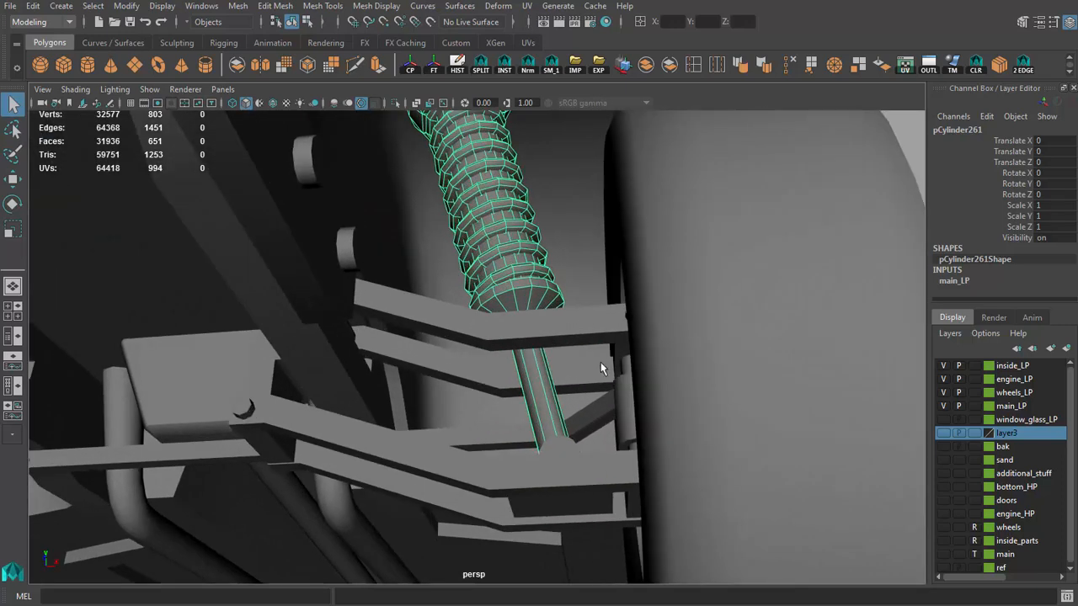
scroll(589, 364, "down", 5)
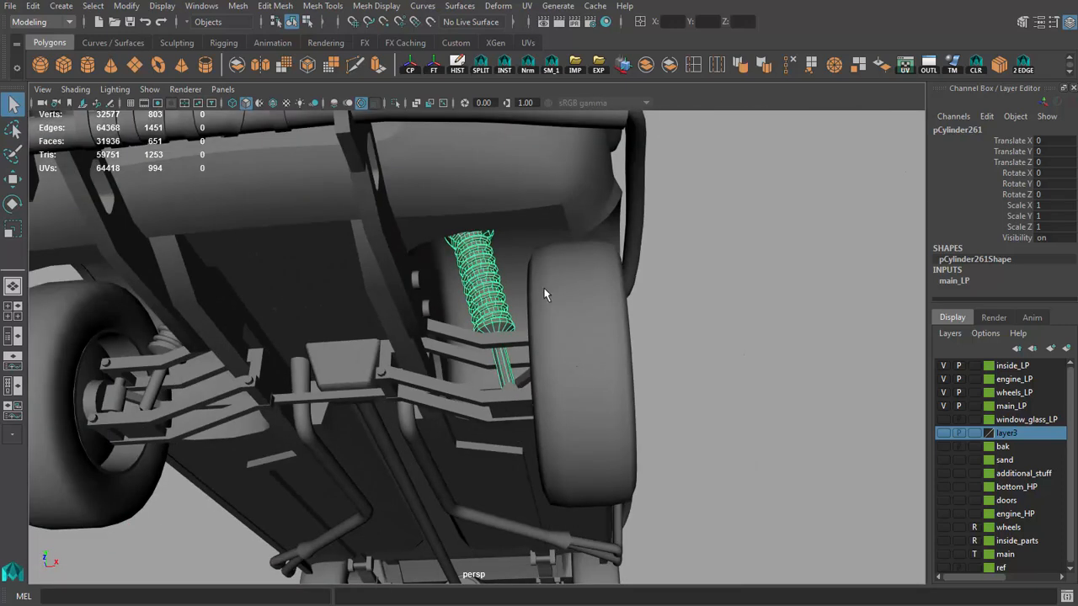
left_click_drag(544, 288, 543, 263, "alt")
scroll(543, 263, "up", 4)
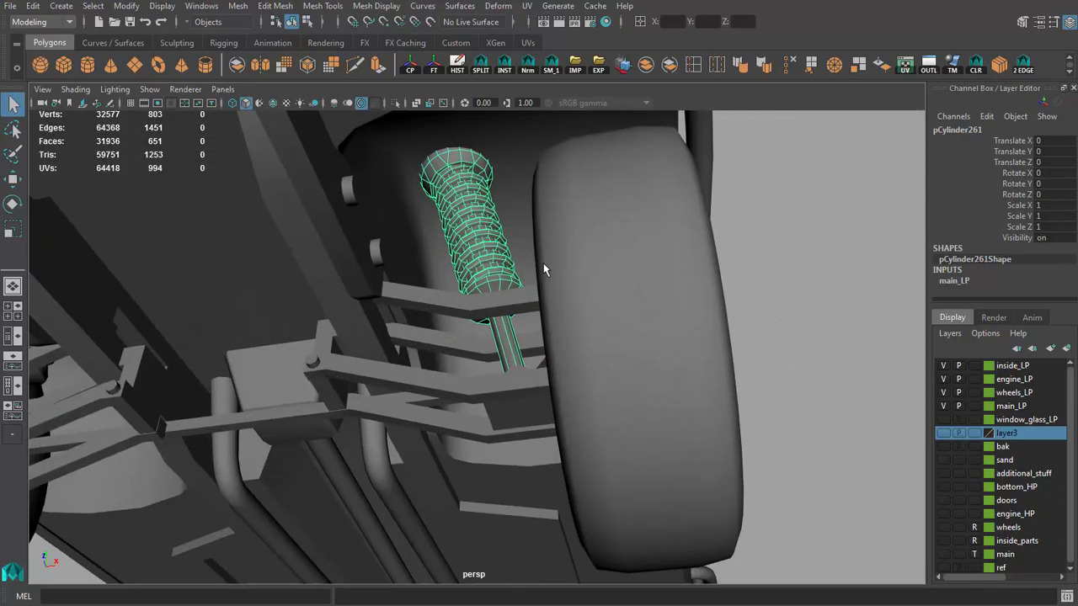
key("f")
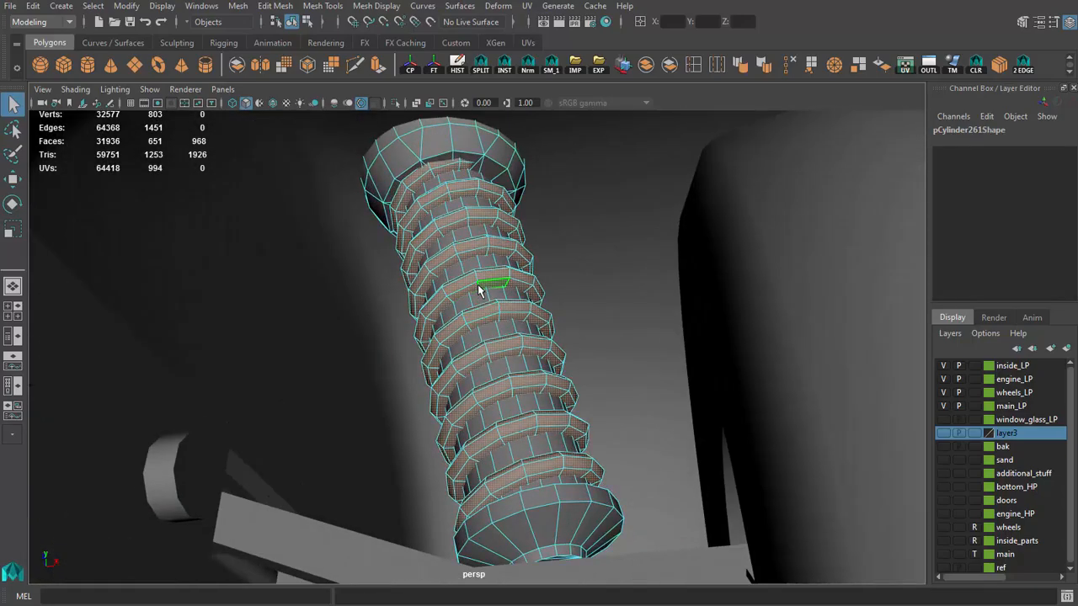
left_click_drag(478, 291, 549, 317, "alt")
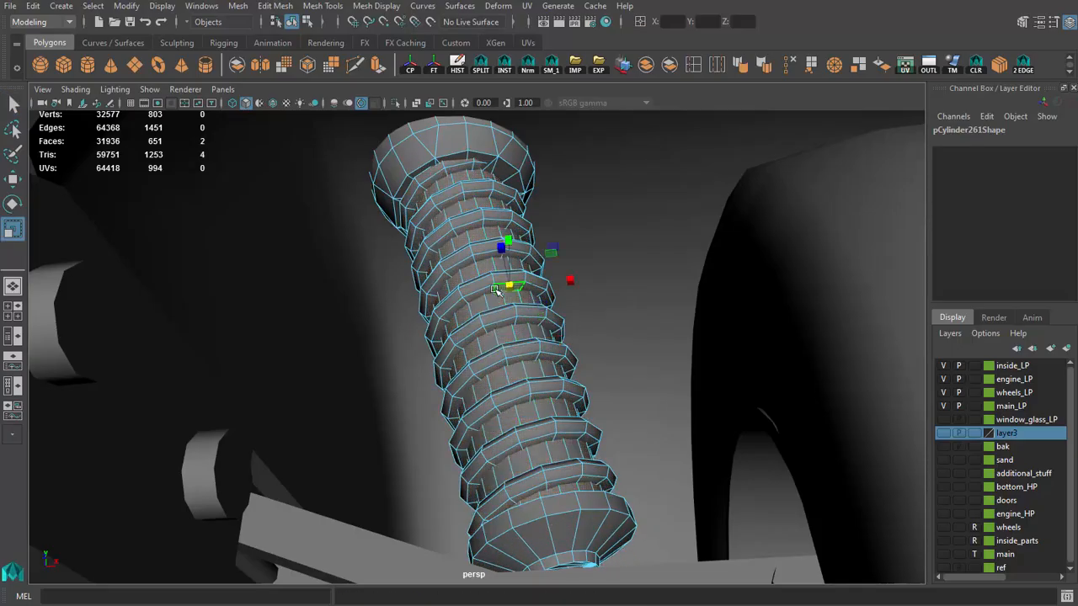
right_click_drag(588, 338, 469, 329, "alt")
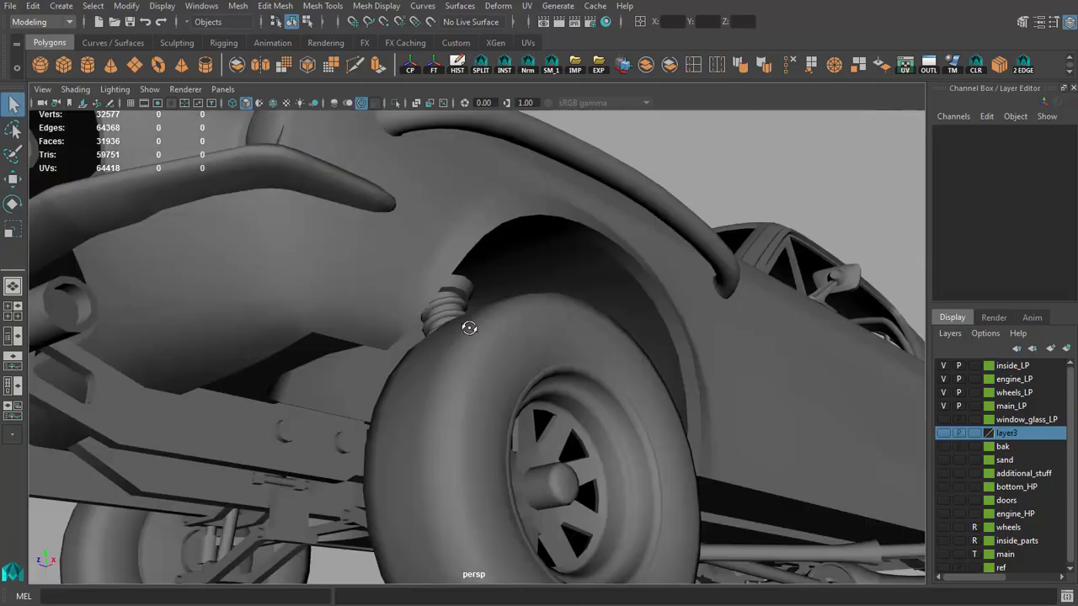
Step: Select the whole low-poly car to check its polygon counts, and clear the selection
left_click_drag(469, 329, 461, 358, "alt")
right_click_drag(606, 362, 537, 365, "alt")
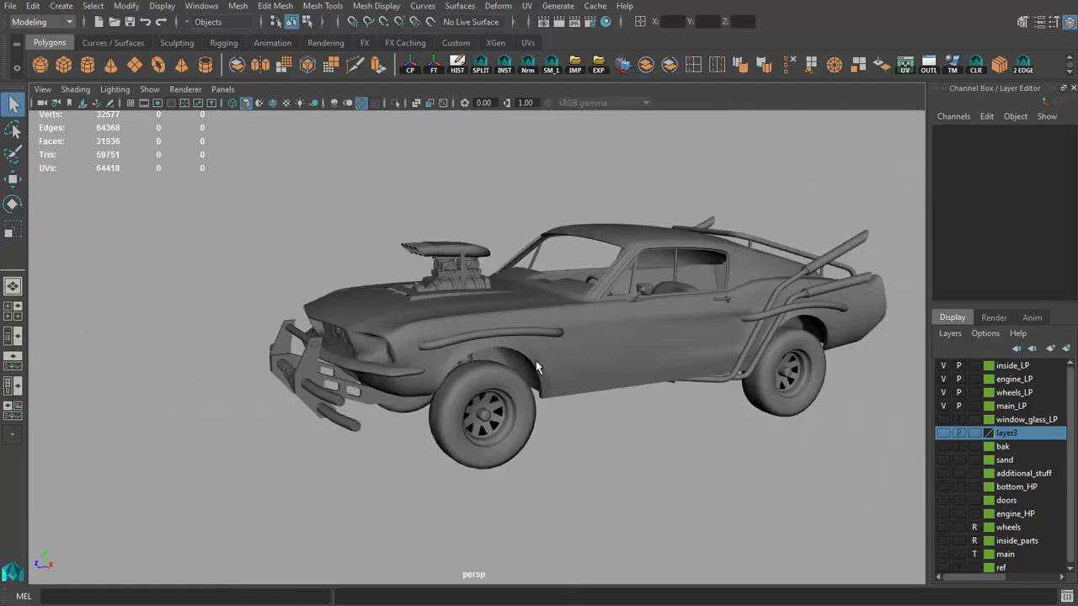
middle_click_drag(537, 366, 469, 368, "alt")
left_click_drag(400, 345, 437, 370, "alt")
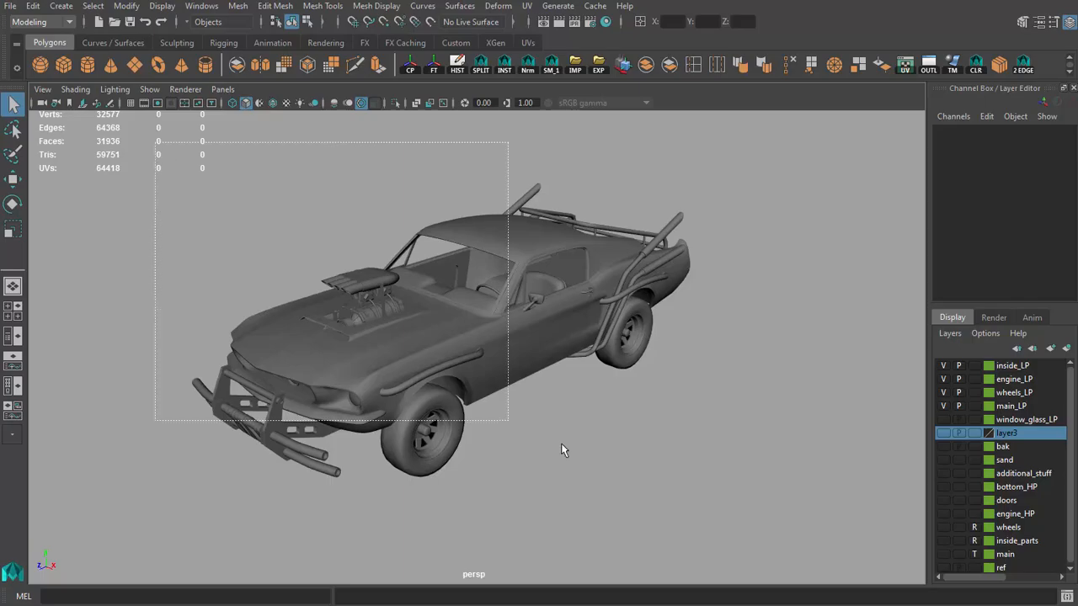
left_click_drag(816, 541, 816, 540)
key("4")
left_click_drag(584, 433, 412, 359, "alt")
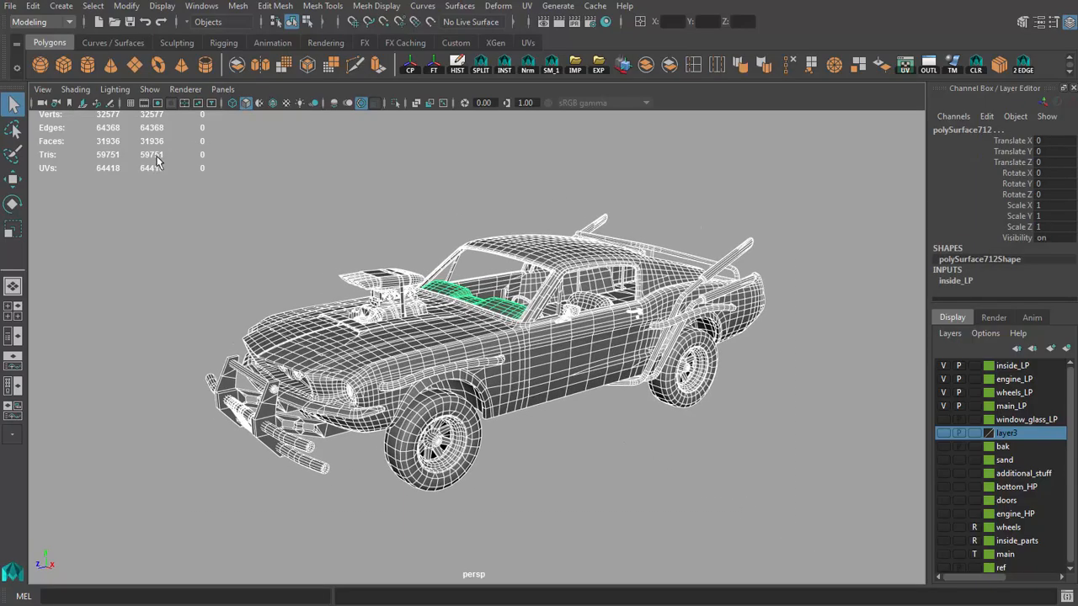
left_click(183, 242)
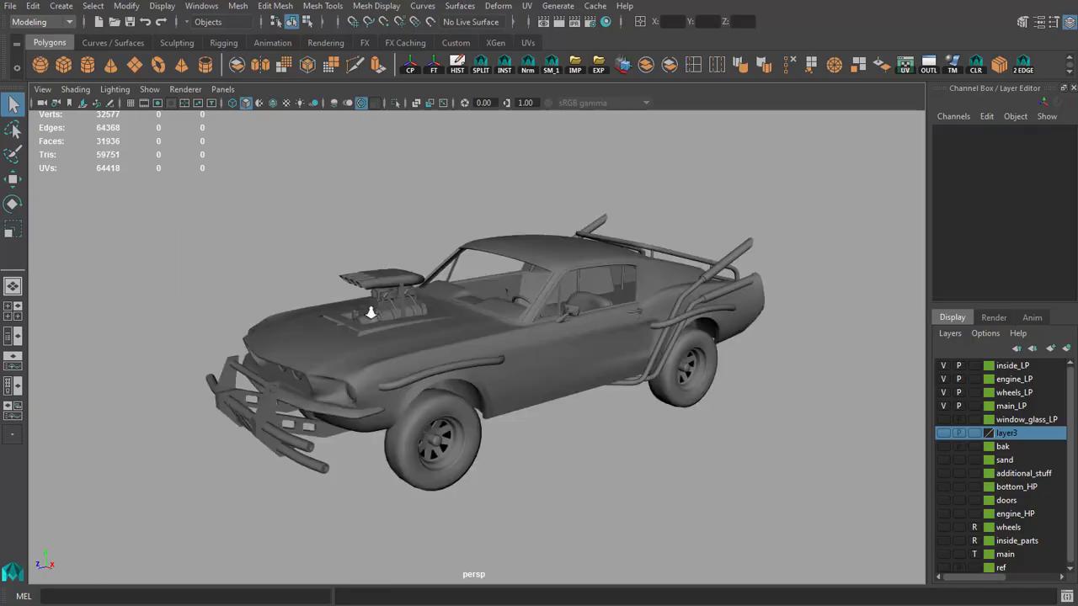
Step: Overlay the wireframe on the shaded car and examine the topology of its body, front bumper and wheels
left_click_drag(370, 312, 479, 323, "alt")
right_click_drag(478, 322, 515, 325, "alt")
left_click(272, 102)
mouse_move(311, 188)
left_mouse_down("alt")
mouse_move(480, 277)
mouse_move(446, 294)
mouse_move(440, 270)
mouse_move(488, 273)
left_mouse_up("alt")
middle_click_drag(473, 289, 619, 179, "alt")
right_click_drag(585, 261, 681, 308, "alt")
left_click_drag(681, 308, 732, 294, "alt")
right_click_drag(732, 295, 694, 284, "alt")
middle_click_drag(701, 288, 637, 341, "alt")
left_click_drag(612, 337, 418, 326, "alt")
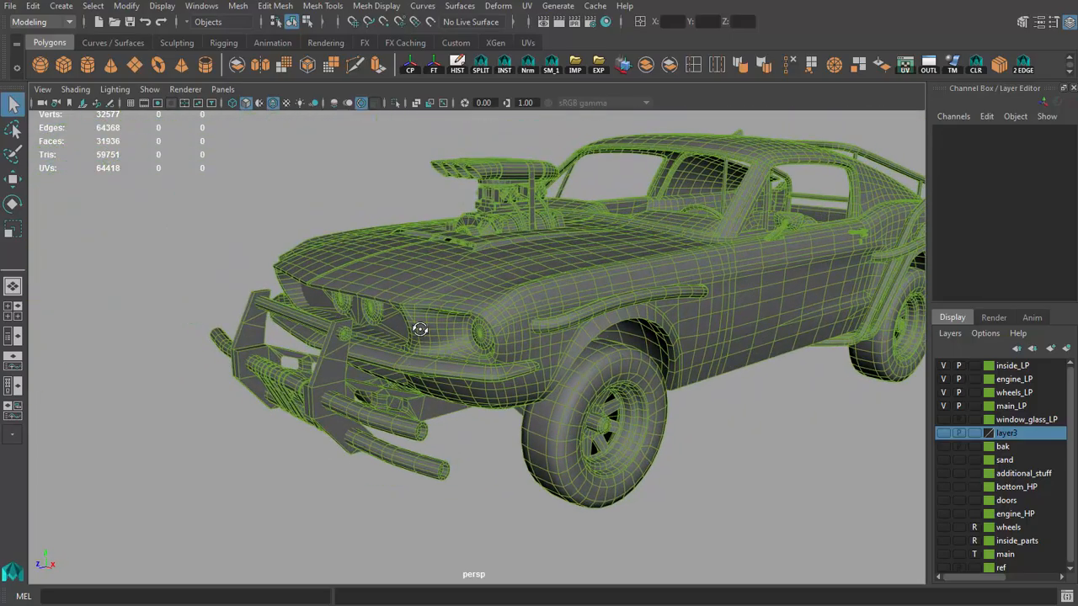
mouse_move(419, 327)
right_mouse_down("alt")
mouse_move(479, 332)
mouse_move(436, 319)
right_mouse_up("alt")
middle_click_drag(601, 313, 450, 322, "alt")
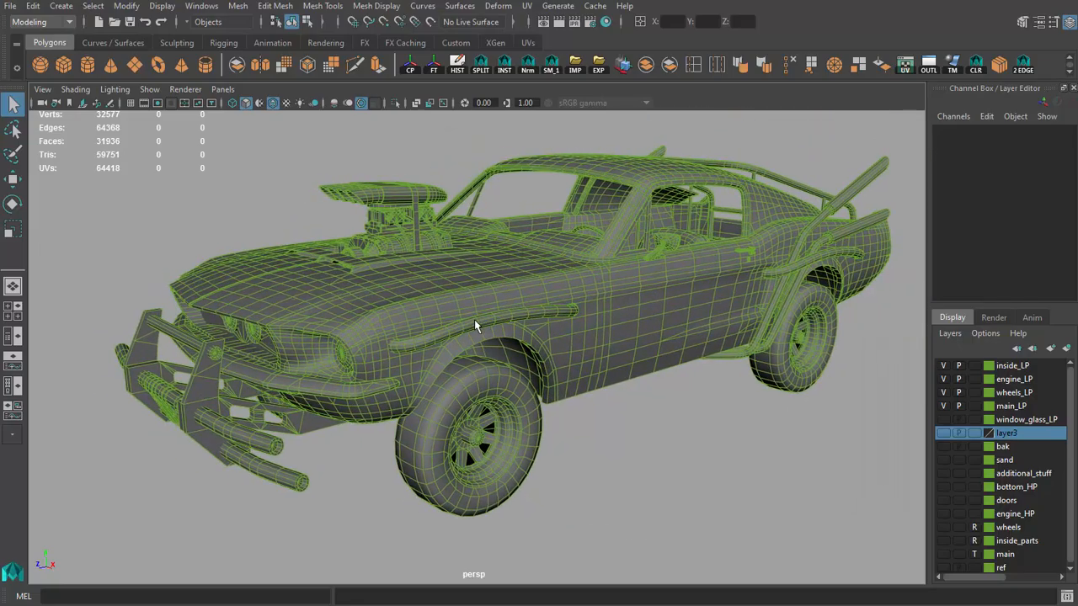
Step: Examine the topology of the car's underside, selecting the floor pan halves to check their meshes
left_click_drag(474, 321, 418, 236, "alt")
middle_click_drag(659, 323, 529, 277, "alt")
left_click_drag(530, 277, 543, 281, "alt")
left_click(601, 326)
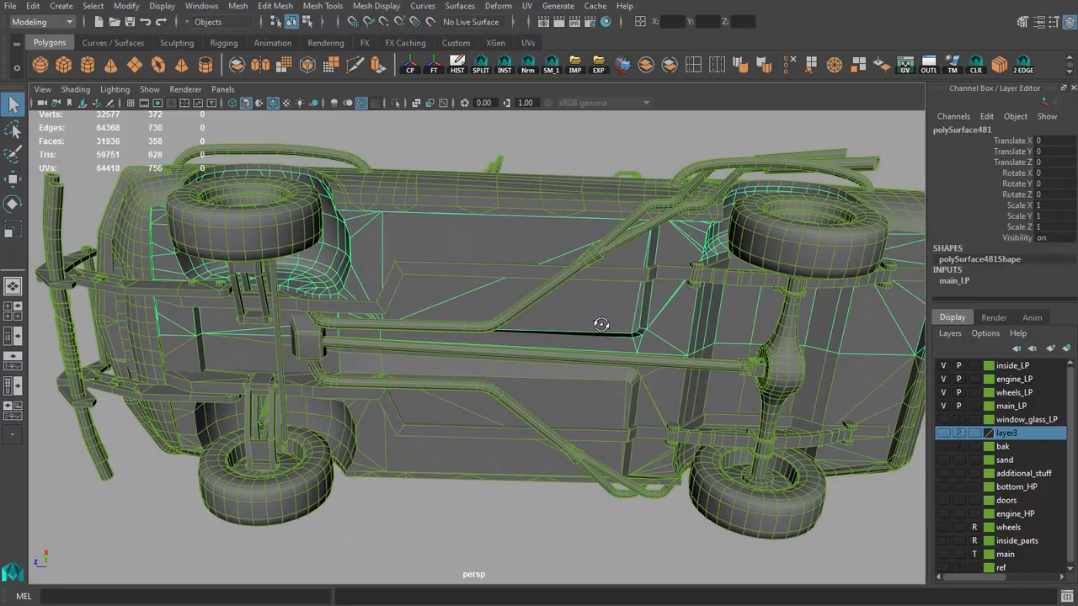
left_click_drag(601, 324, 568, 425, "alt")
left_click_drag(516, 212, 543, 284, "alt")
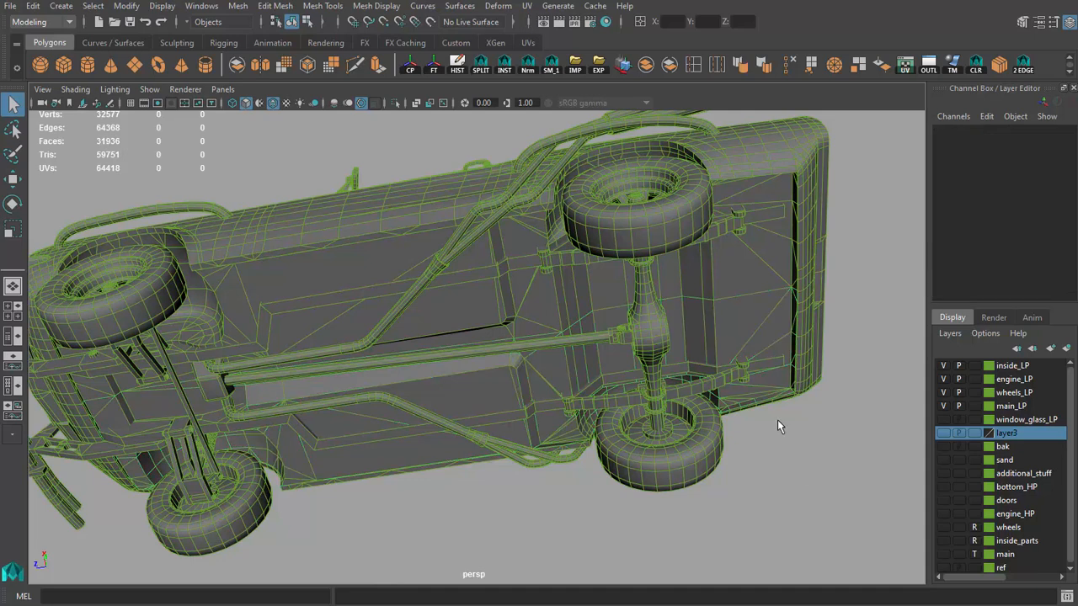
left_click_drag(777, 420, 425, 279, "alt")
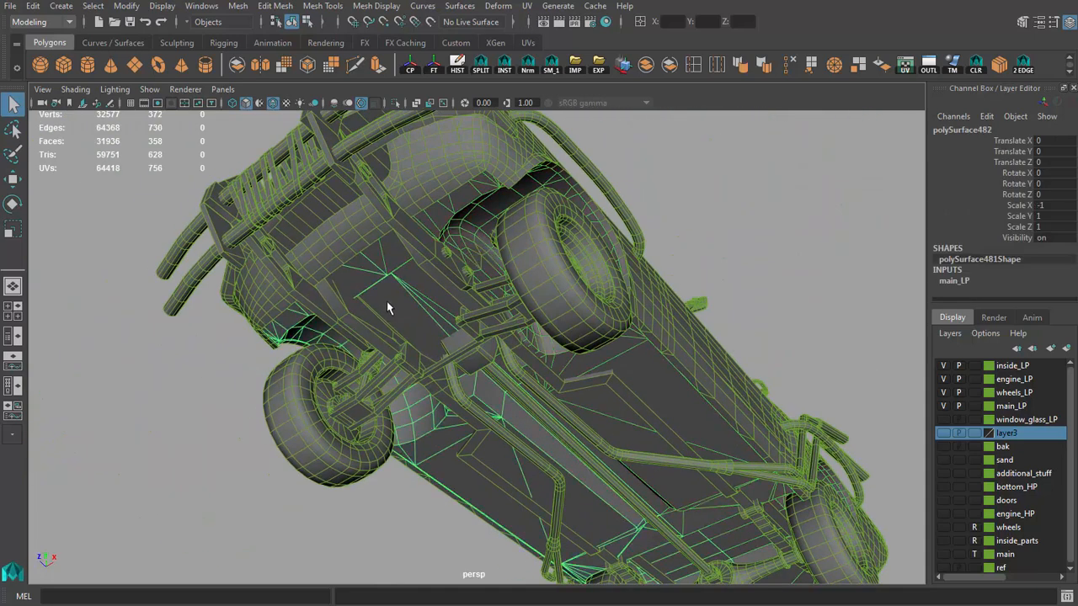
left_click(689, 176)
left_click_drag(690, 176, 542, 285, "alt")
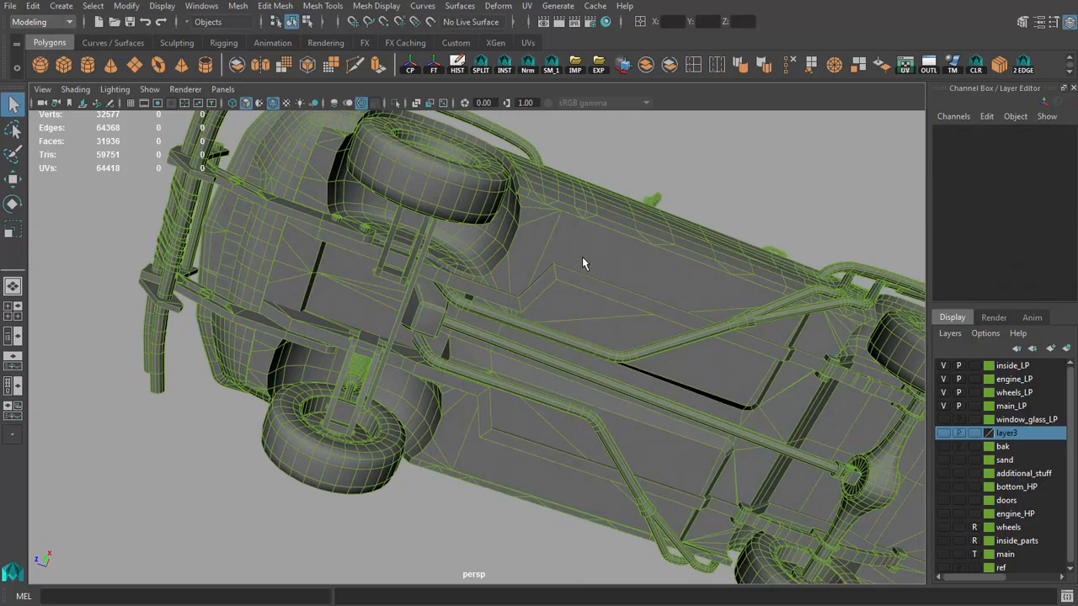
left_click(638, 188)
Step: Inspect the wireframe of the hood-mounted engine and air scoop from the front, side and rear
left_click_drag(637, 188, 642, 301, "alt")
right_click_drag(539, 334, 581, 328, "alt")
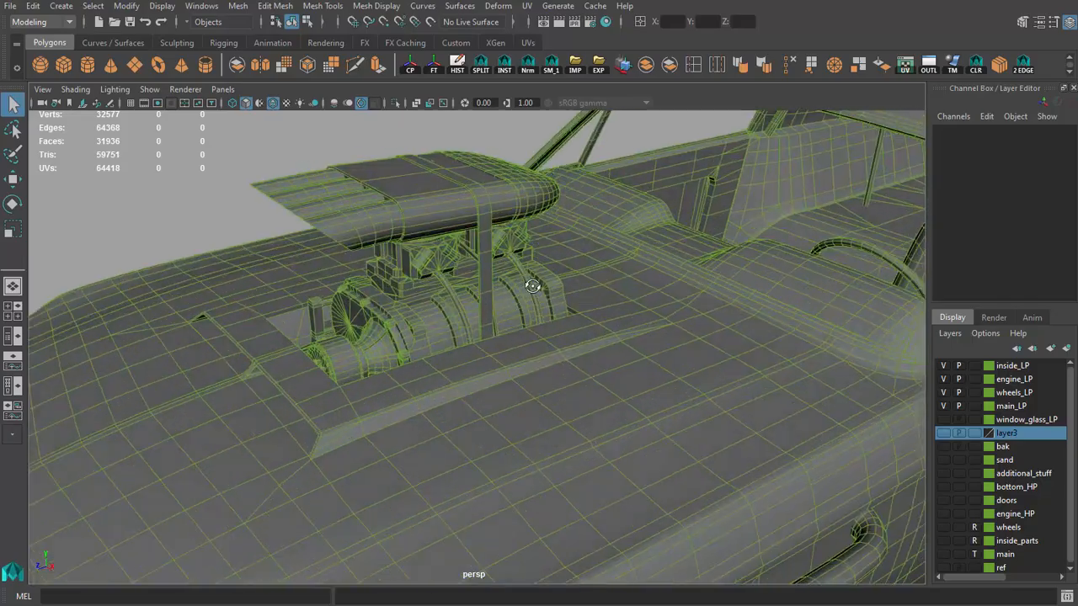
left_click_drag(539, 320, 613, 324, "alt")
right_click_drag(612, 325, 554, 325, "alt")
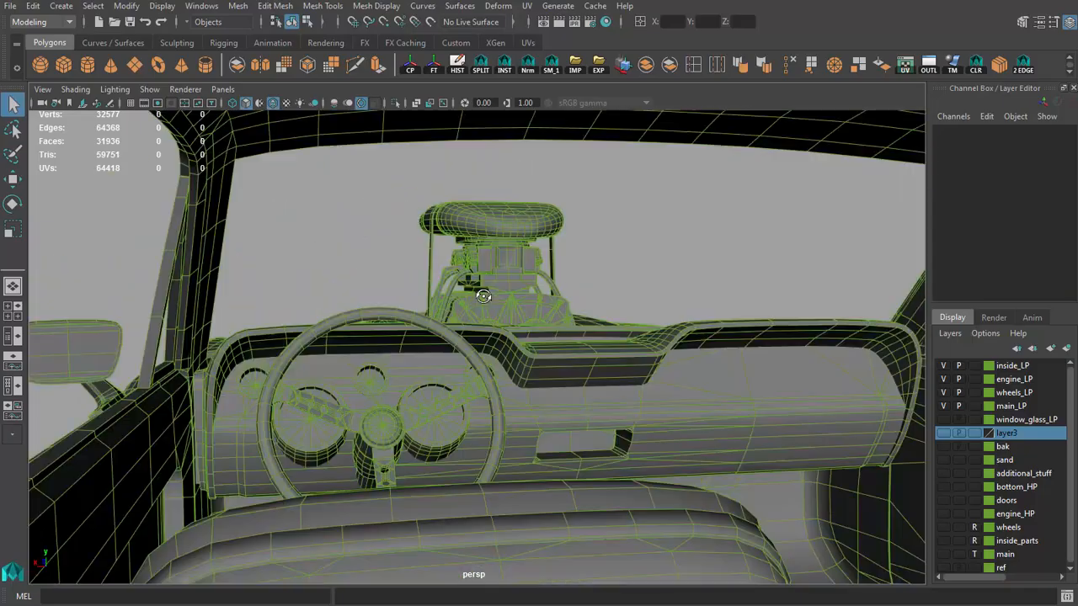
left_click_drag(539, 313, 510, 309, "alt")
right_click_drag(510, 308, 618, 332, "alt")
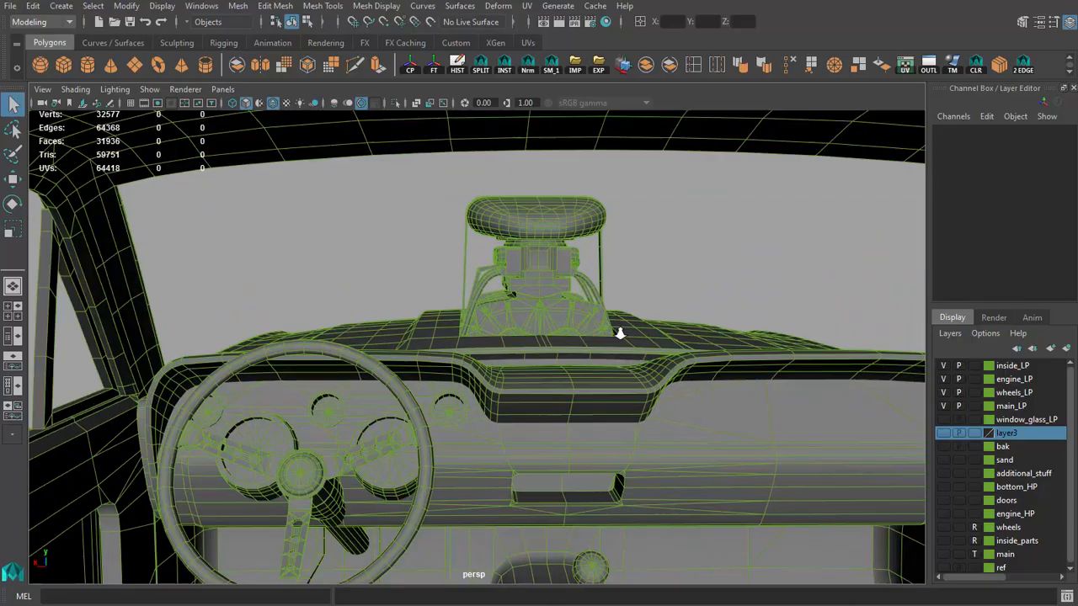
Step: Turn off the wireframe overlay and inspect the engine from inside the cabin, selecting its visible upper parts
middle_click_drag(618, 332, 629, 326, "alt")
left_click_drag(630, 325, 602, 330, "alt")
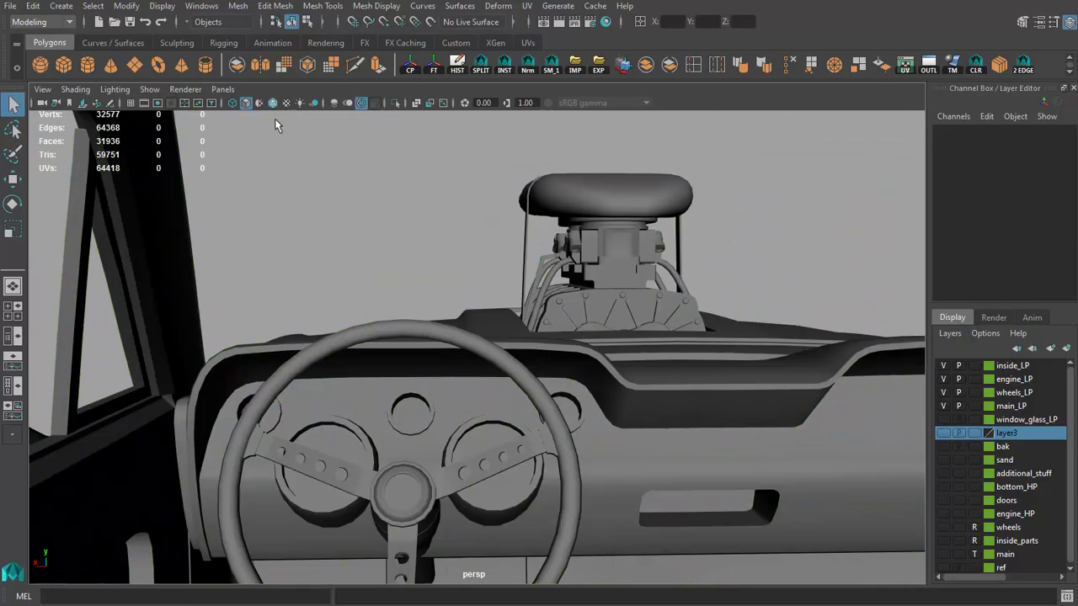
middle_click_drag(432, 224, 409, 227, "alt")
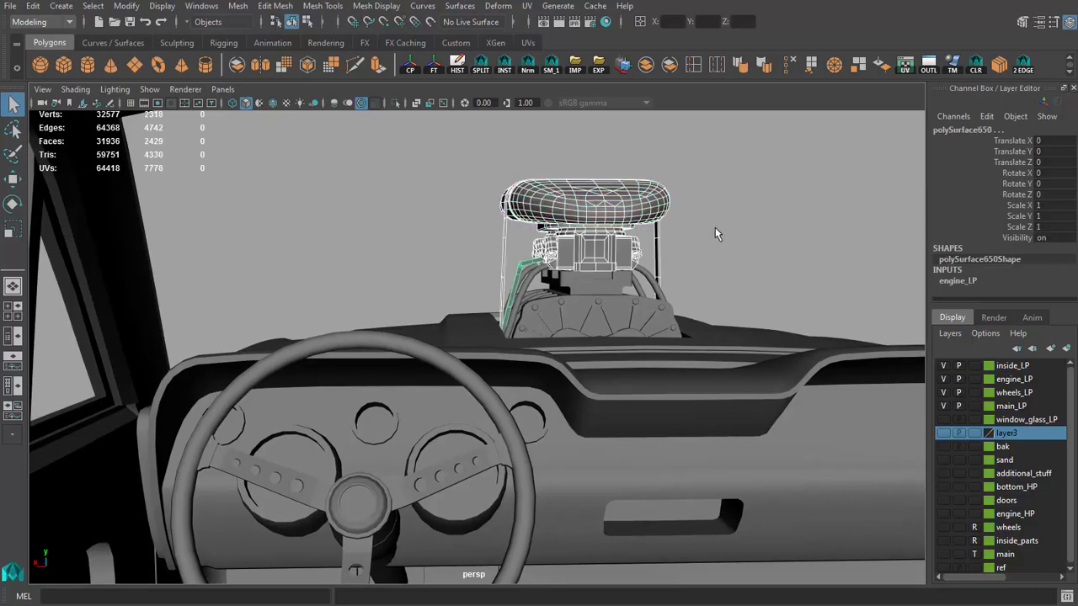
middle_click_drag(665, 246, 659, 248, "alt")
right_click_drag(658, 248, 649, 246, "alt")
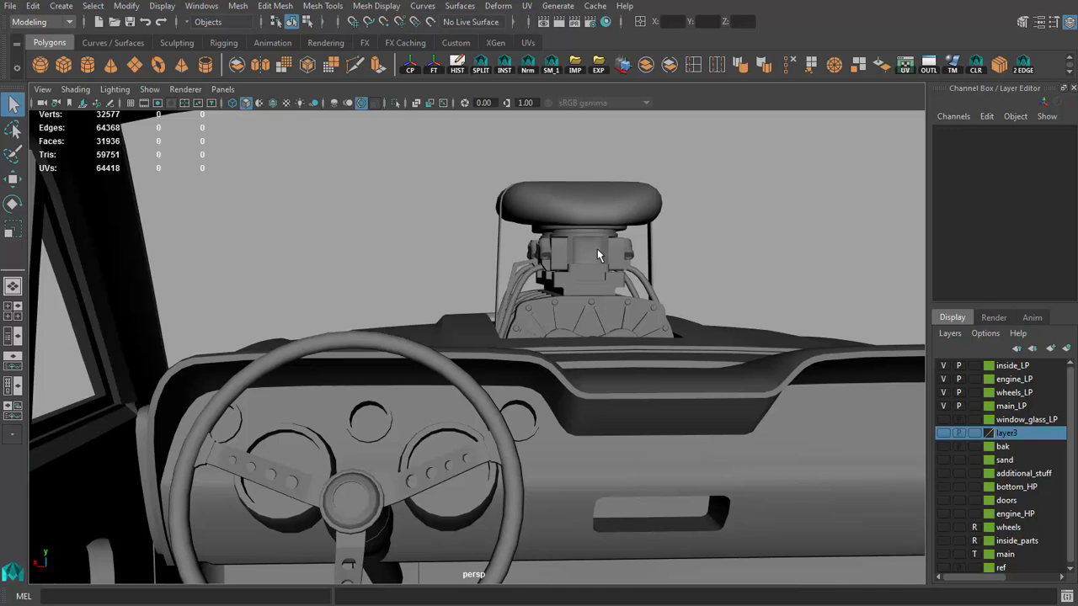
middle_click_drag(466, 282, 469, 265, "alt")
left_click_drag(472, 287, 474, 303, "alt")
Step: Check the meshes of the steering wheel and the dashboard's top pad, and view them from behind the driver's seat
left_click(427, 381)
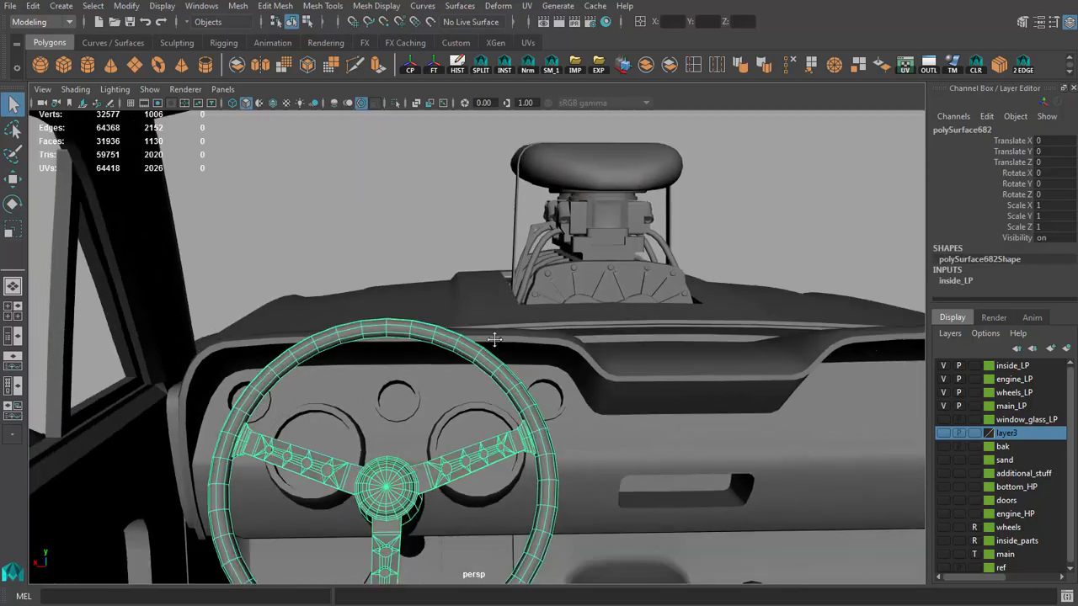
left_click_drag(426, 381, 507, 322, "alt")
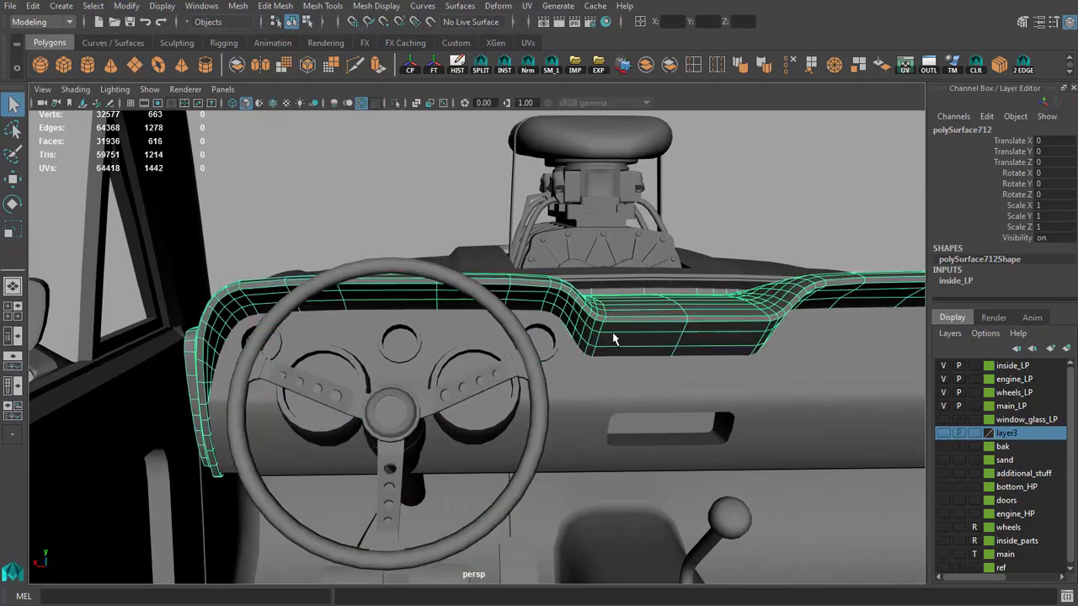
middle_click_drag(638, 370, 621, 330, "alt")
right_click_drag(620, 330, 570, 332, "alt")
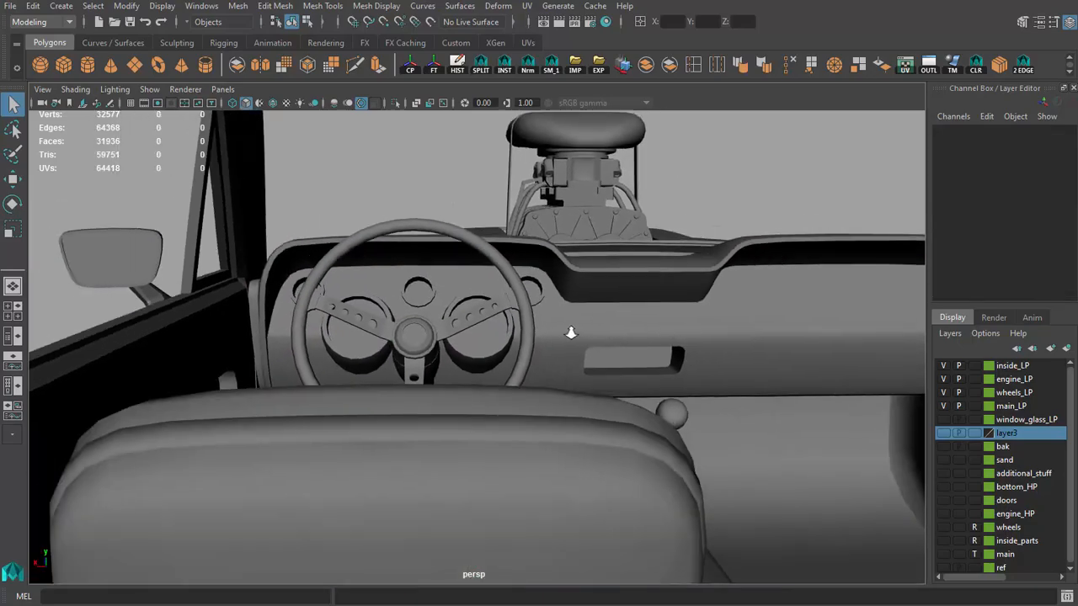
middle_click_drag(570, 333, 579, 364, "alt")
right_click_drag(579, 365, 621, 367, "alt")
Step: Examine the steering wheel again and the dashboard panel together with its top pad, and clear the selection
left_click(450, 361)
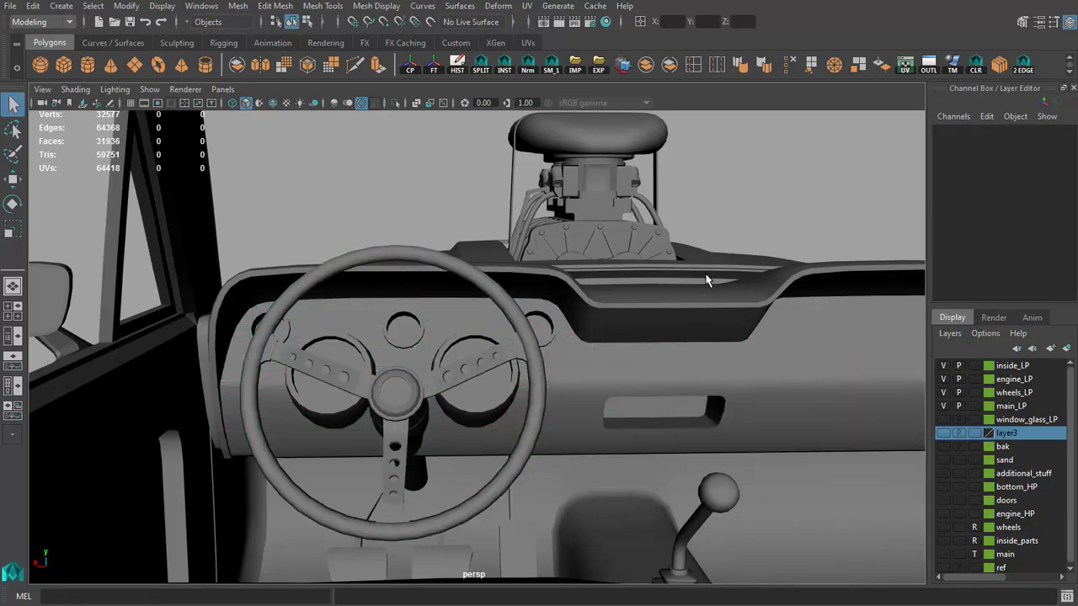
right_click_drag(629, 332, 645, 340, "alt")
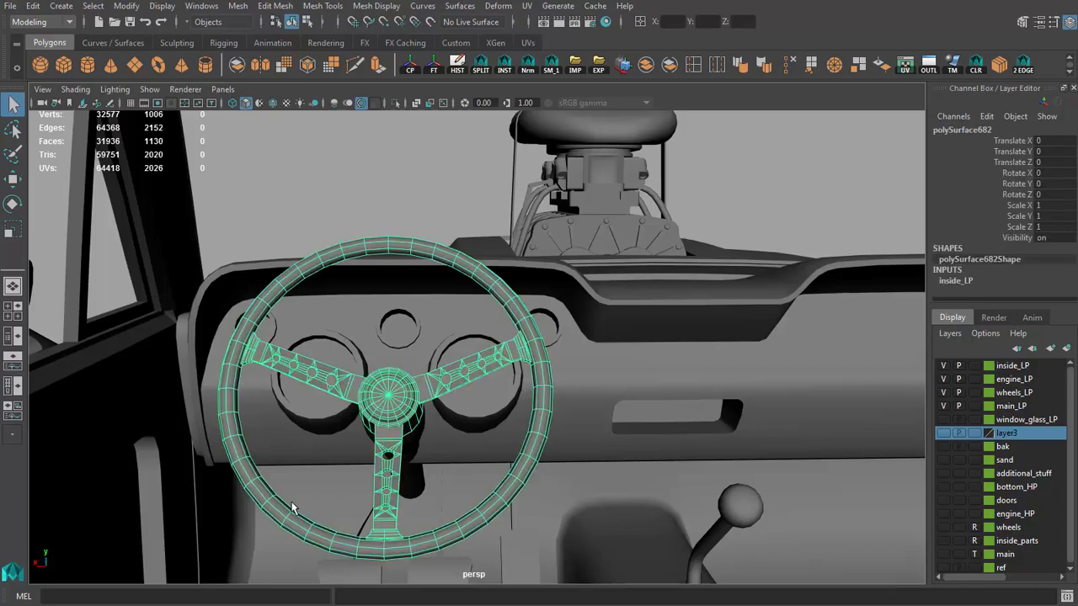
left_click(318, 185)
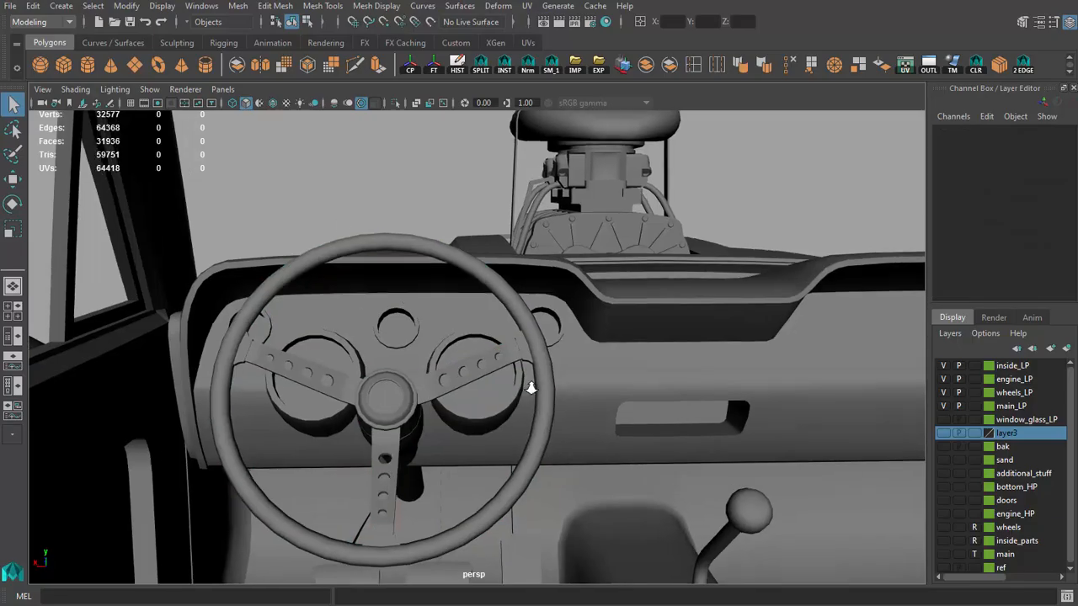
mouse_move(530, 380)
middle_mouse_down("alt")
mouse_move(498, 357)
mouse_move(532, 367)
middle_mouse_up("alt")
right_click_drag(585, 357, 592, 354, "alt")
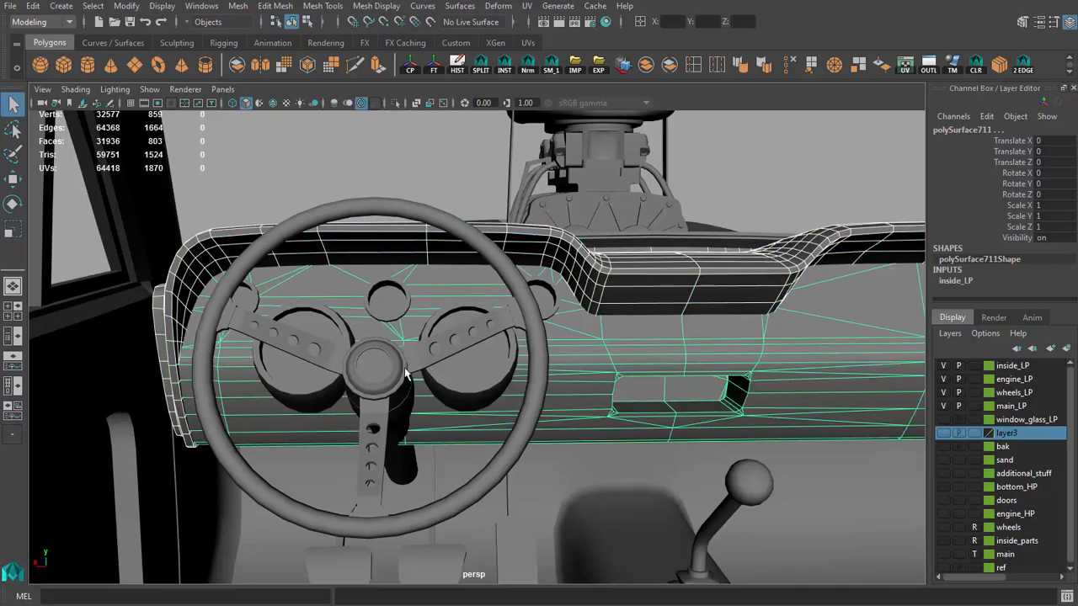
left_click(305, 162)
Step: View the low-poly car from outside at the rear, including the exhaust pipes and the roll cage
right_click_drag(655, 345, 301, 292, "alt")
left_click_drag(301, 292, 581, 347, "alt")
mouse_move(581, 346)
right_mouse_down("alt")
mouse_move(551, 354)
mouse_move(581, 358)
right_mouse_up("alt")
left_click_drag(505, 337, 380, 272, "alt")
right_click_drag(379, 271, 389, 264, "alt")
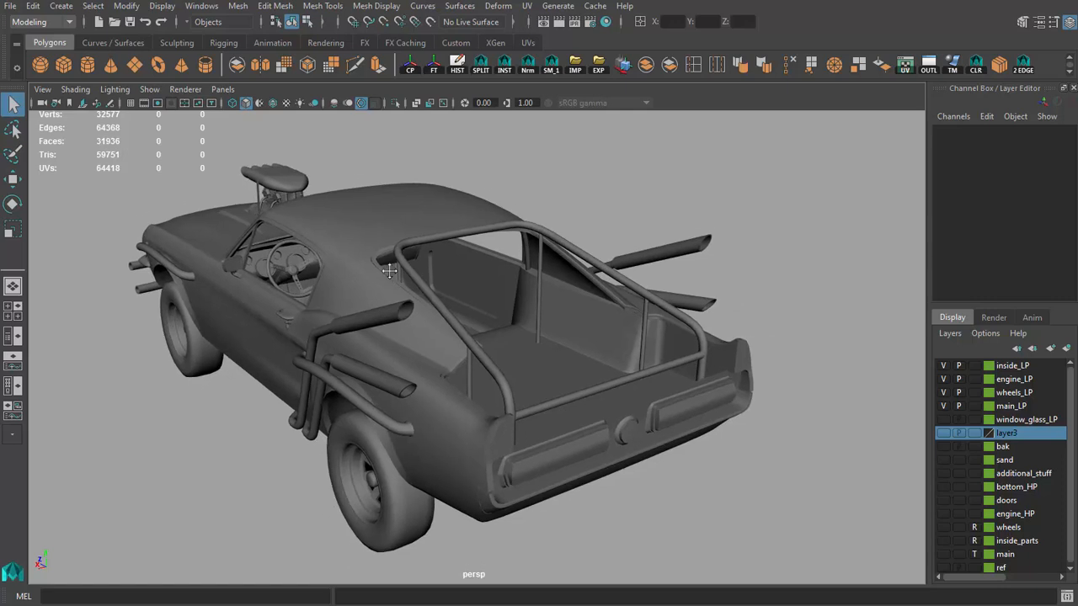
left_click_drag(390, 265, 358, 271, "alt")
Step: Show the additional_stuff layer, inspect the draped cloth in the rear compartment, and hide the layer again
left_click_drag(829, 452, 377, 336, "alt")
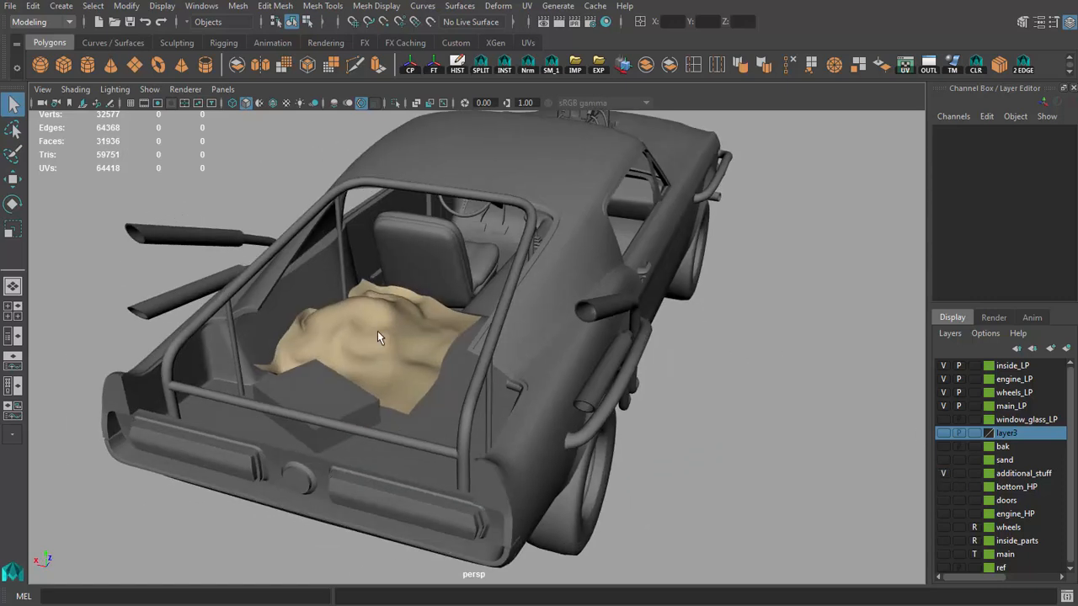
left_click(695, 397)
right_click_drag(696, 397, 528, 369, "alt")
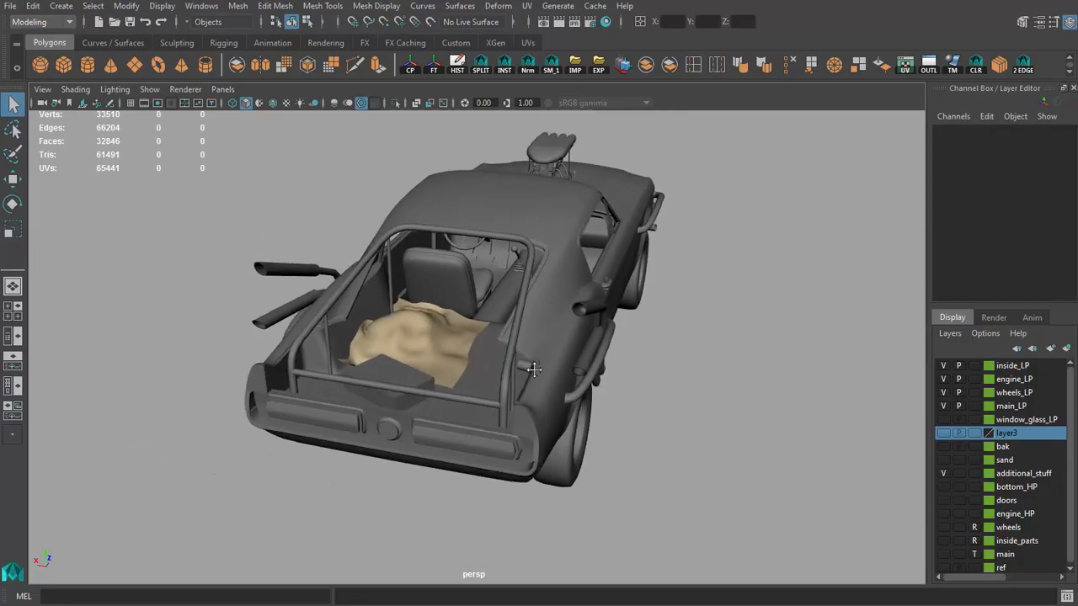
middle_click_drag(528, 369, 526, 384, "alt")
left_click_drag(395, 276, 549, 282, "alt")
right_click_drag(549, 281, 613, 288, "alt")
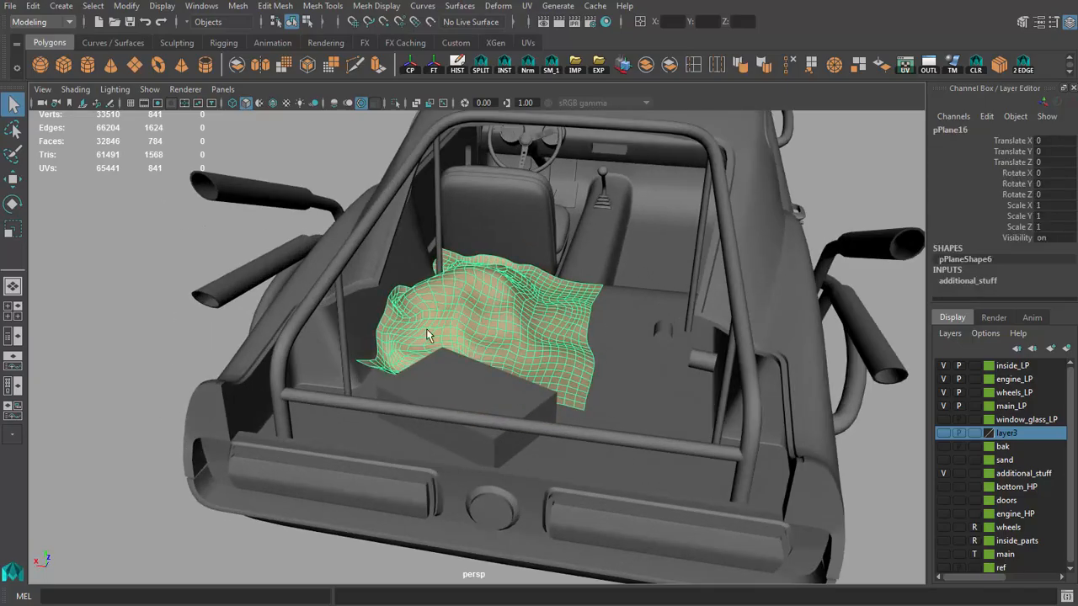
middle_click_drag(517, 349, 483, 339, "alt")
scroll(573, 342, "down", 3)
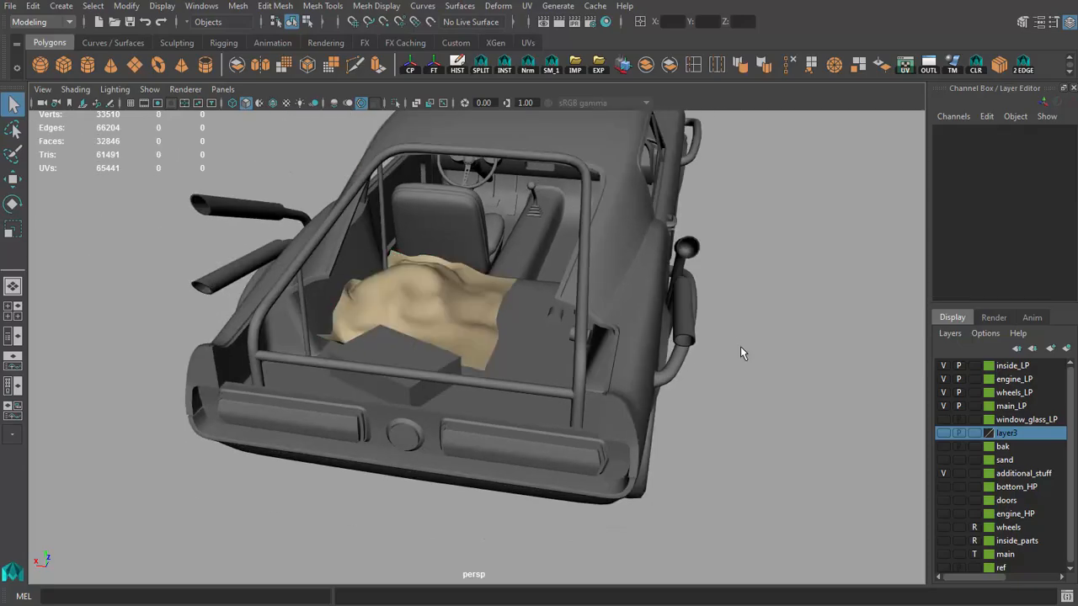
left_click_drag(481, 315, 511, 348, "alt")
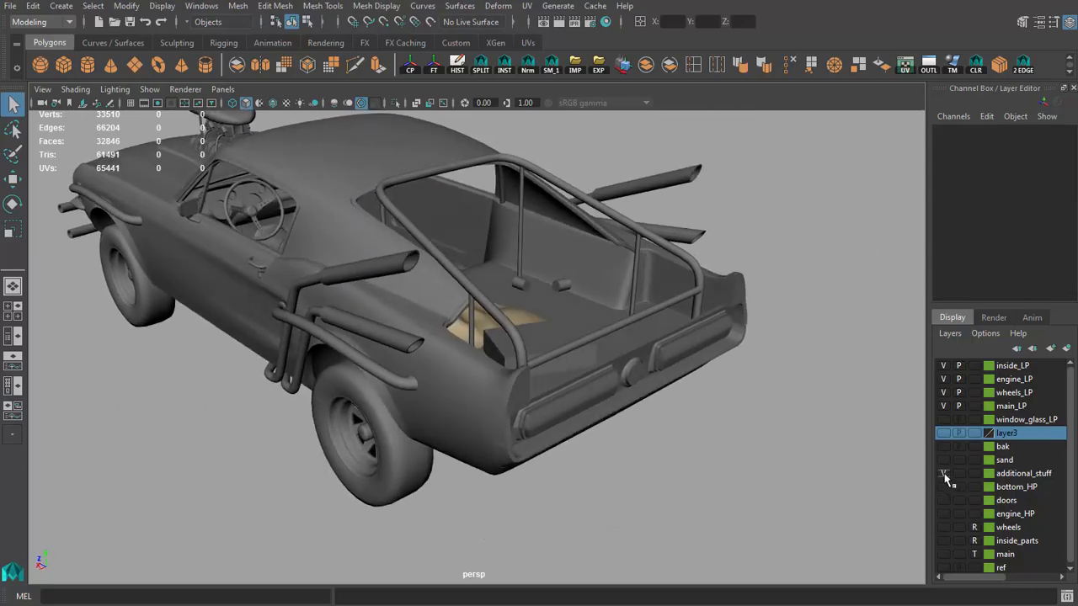
Step: Review the finished low-poly car's exterior in plain shading from the side and front three-quarter views
left_click_drag(690, 370, 613, 363, "alt")
left_click_drag(723, 357, 758, 364, "alt")
scroll(559, 353, "down", 5)
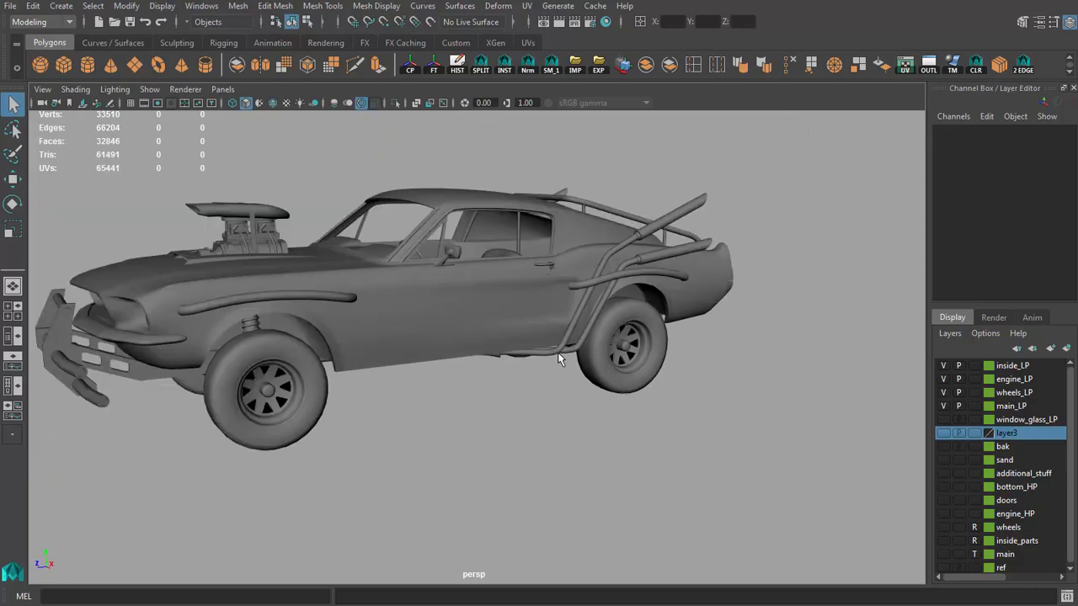
middle_click_drag(559, 353, 614, 376, "alt")
left_click_drag(625, 371, 646, 363, "alt")
middle_click_drag(646, 363, 665, 376, "alt")
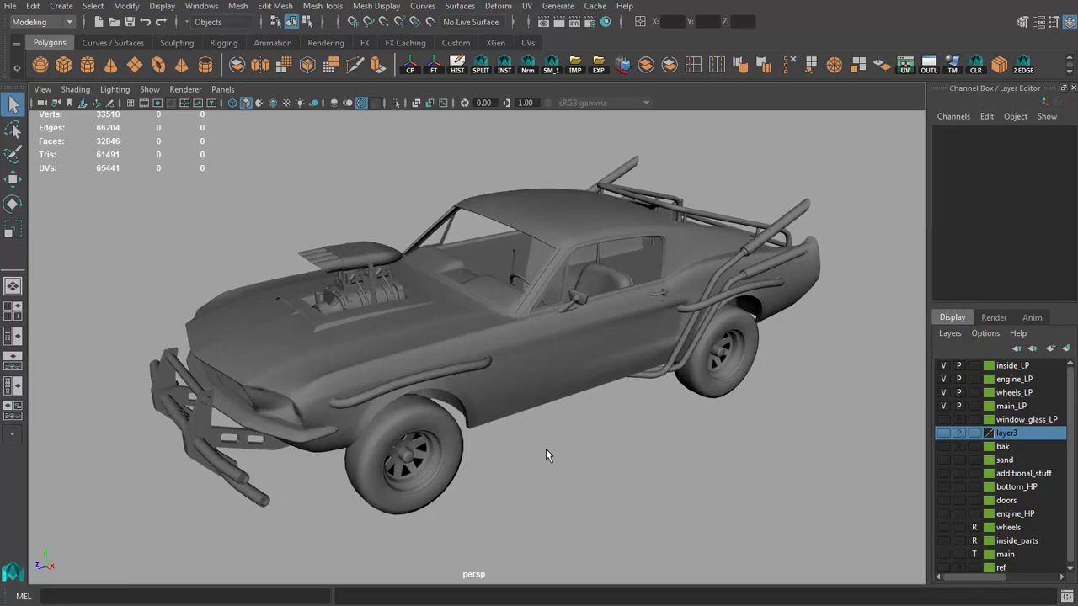
Step: Check the topology of the body half, the driver's door and the front wheel by selecting them, and clear the selection
left_click(452, 332)
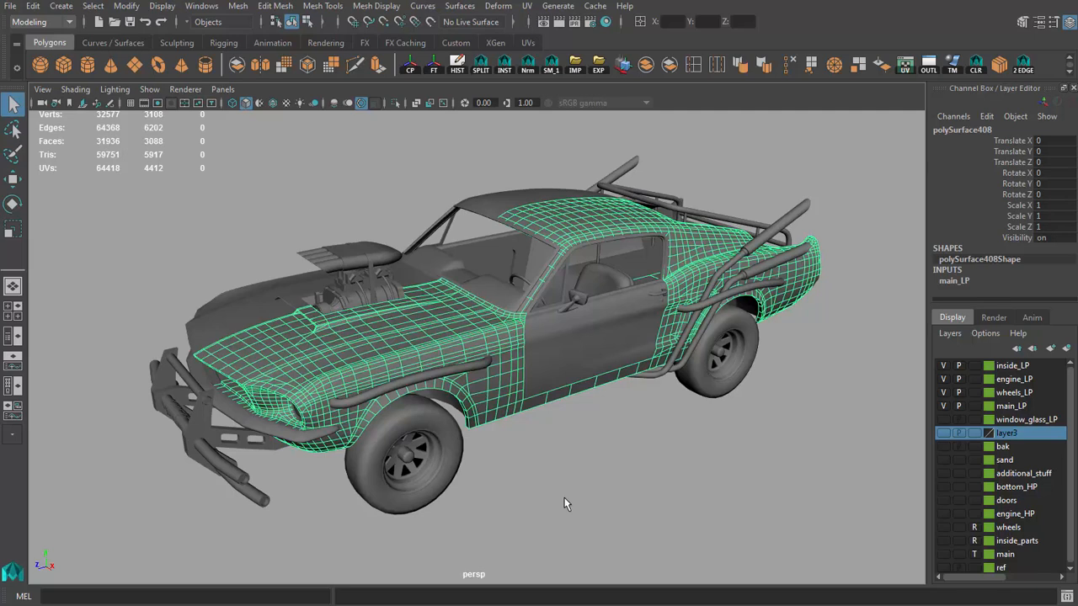
left_click(606, 459)
mouse_move(607, 459)
left_mouse_down("alt")
mouse_move(514, 457)
mouse_move(615, 463)
left_mouse_up("alt")
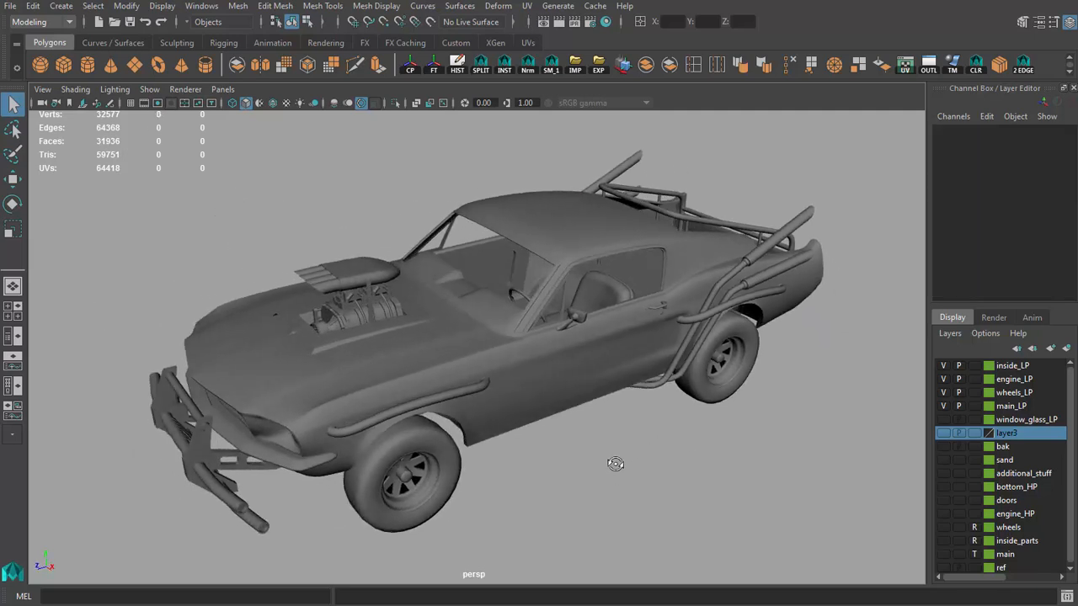
left_click(467, 357)
left_click(582, 343, "shift")
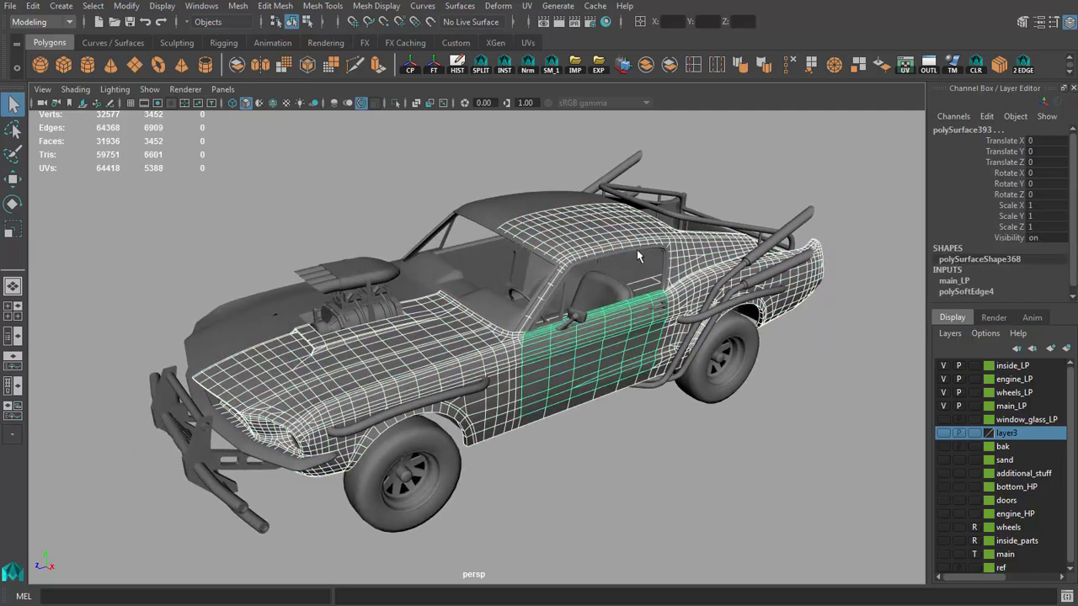
left_click(594, 481)
left_click(426, 444)
left_click(575, 508)
left_click_drag(574, 508, 558, 461, "alt")
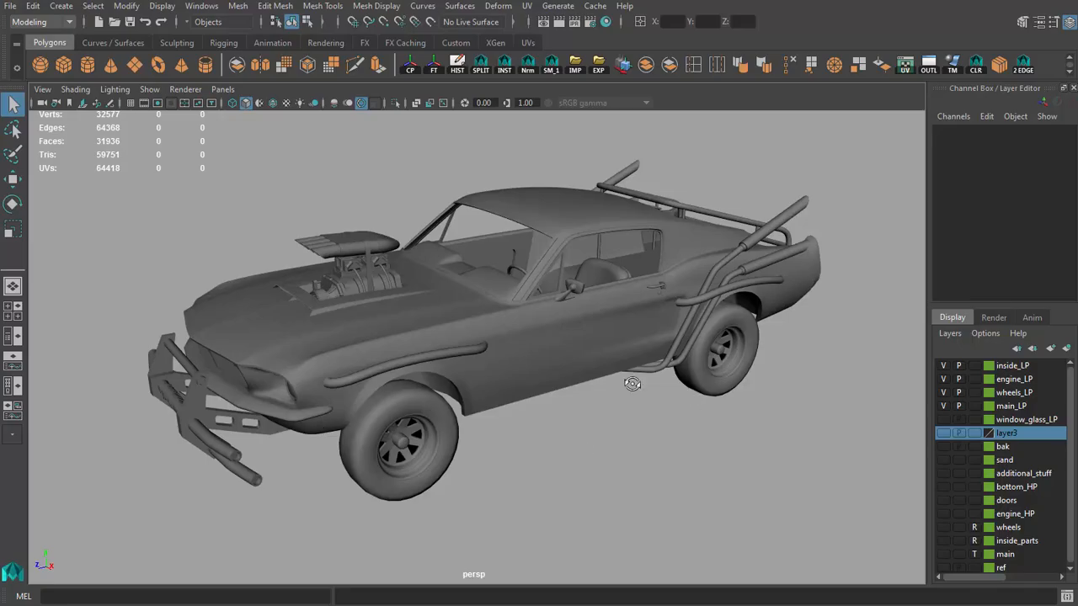
left_click_drag(632, 384, 661, 385, "alt")
scroll(662, 386, "up", 1)
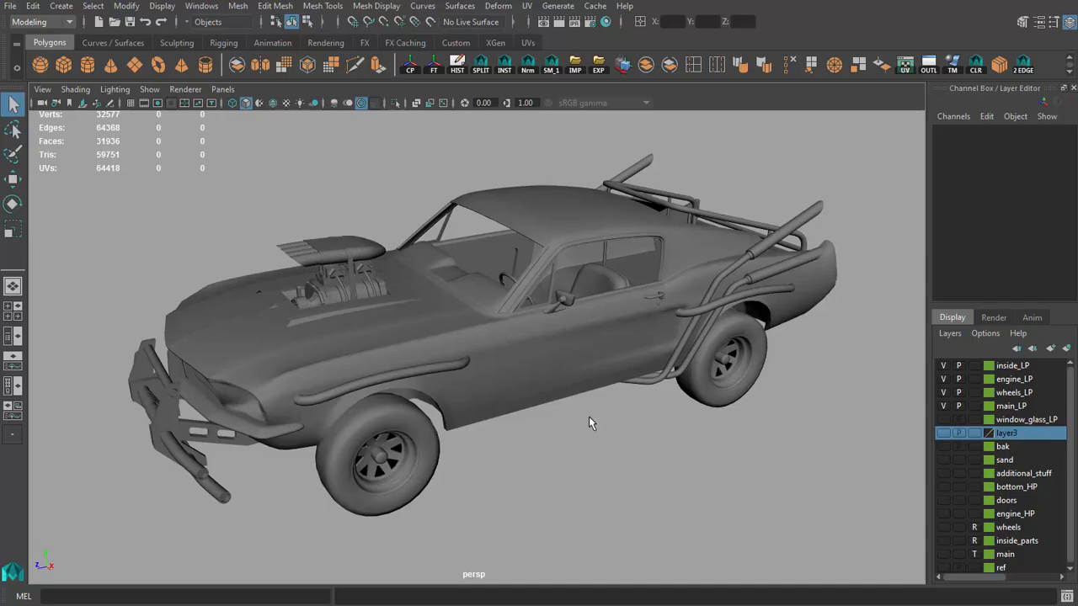
left_click_drag(565, 426, 577, 439, "alt")
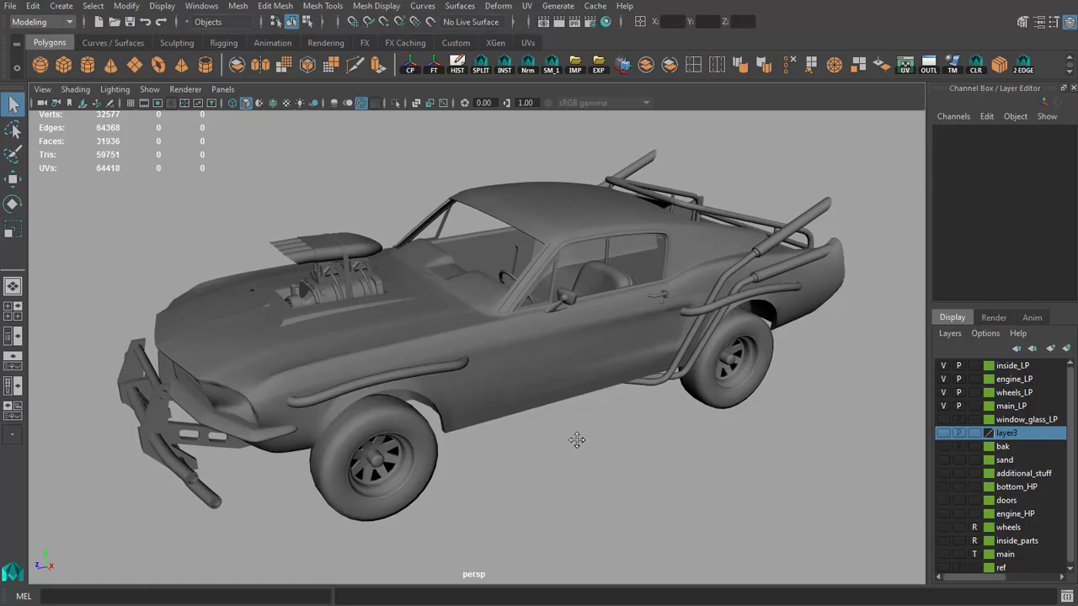
middle_click_drag(577, 439, 576, 441, "alt")
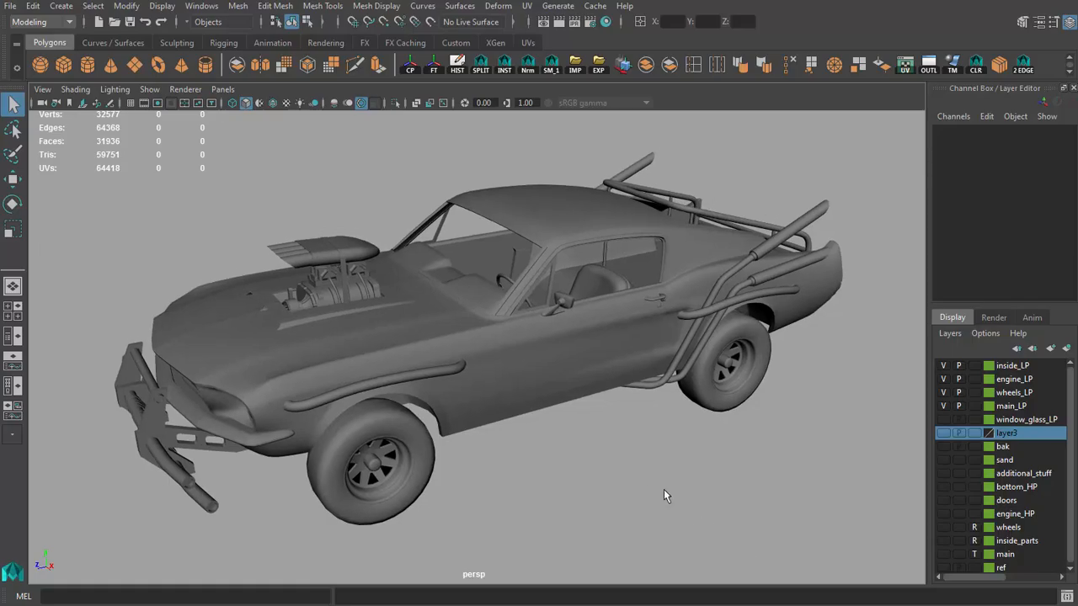
mouse_move(663, 489)
left_mouse_down("alt")
mouse_move(674, 483)
mouse_move(665, 487)
left_mouse_up("alt")
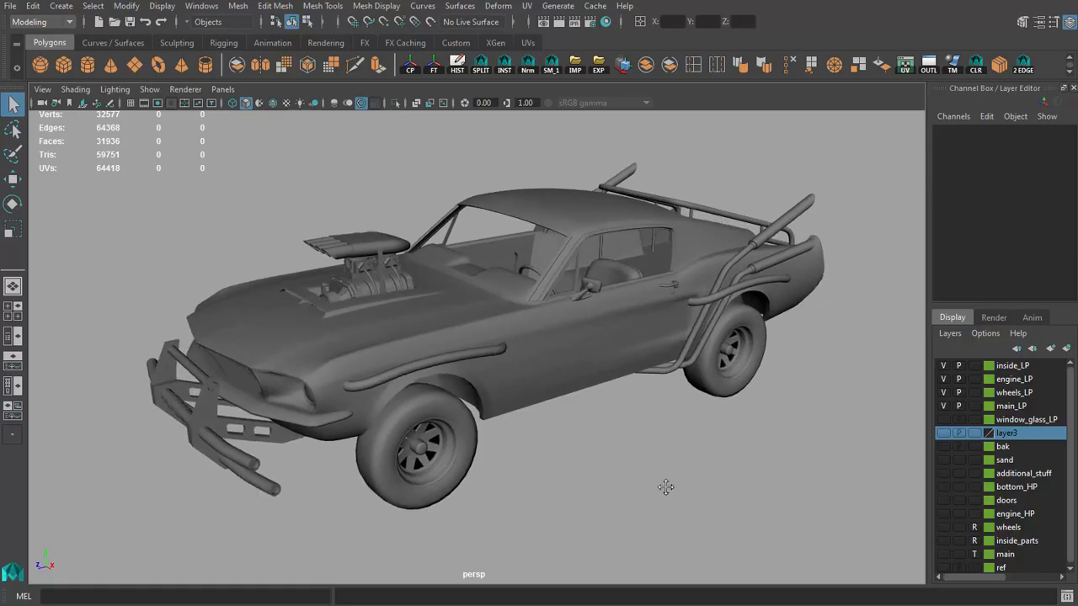
left_click_drag(610, 452, 614, 455, "alt")
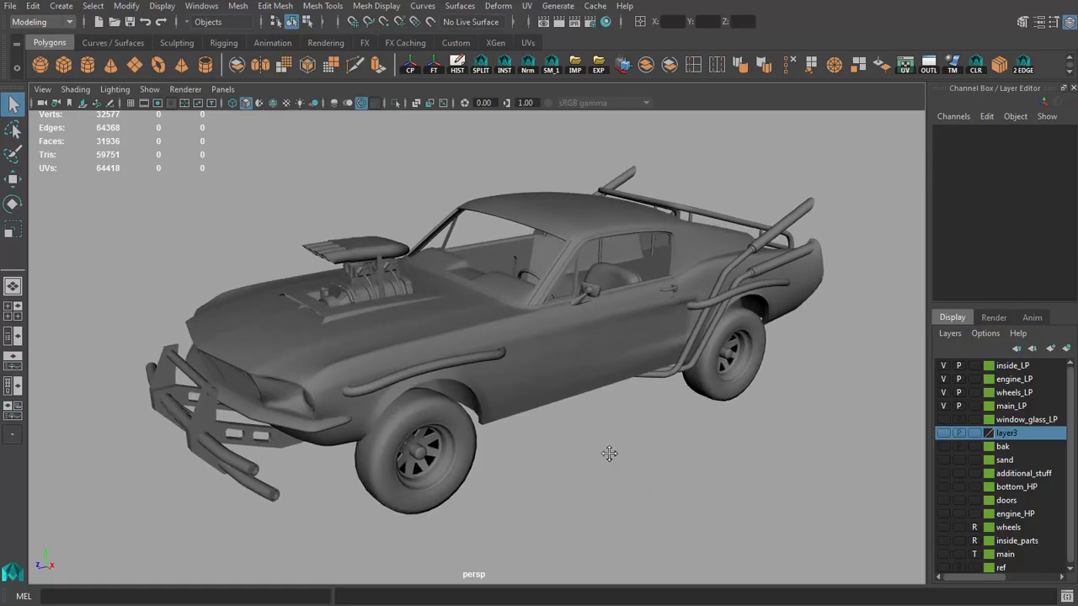